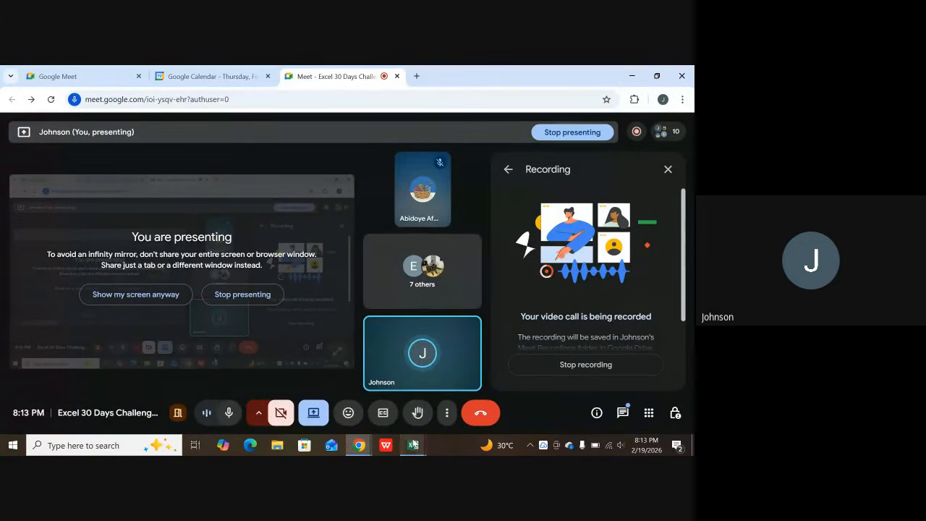
- Switch to Excel's PRACTICE workbook and close the Copy of PRACTICE workbook without saving its changes
mouse_move(420, 436)
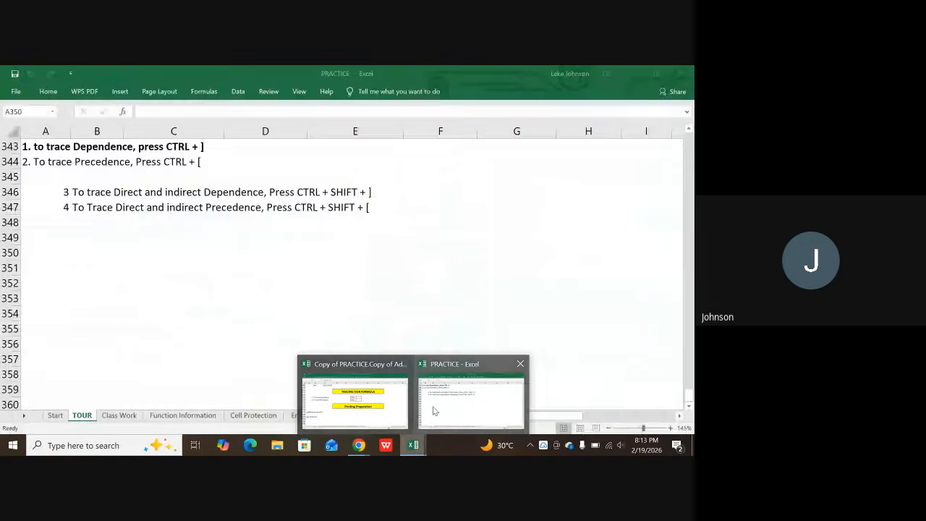
mouse_move(409, 405)
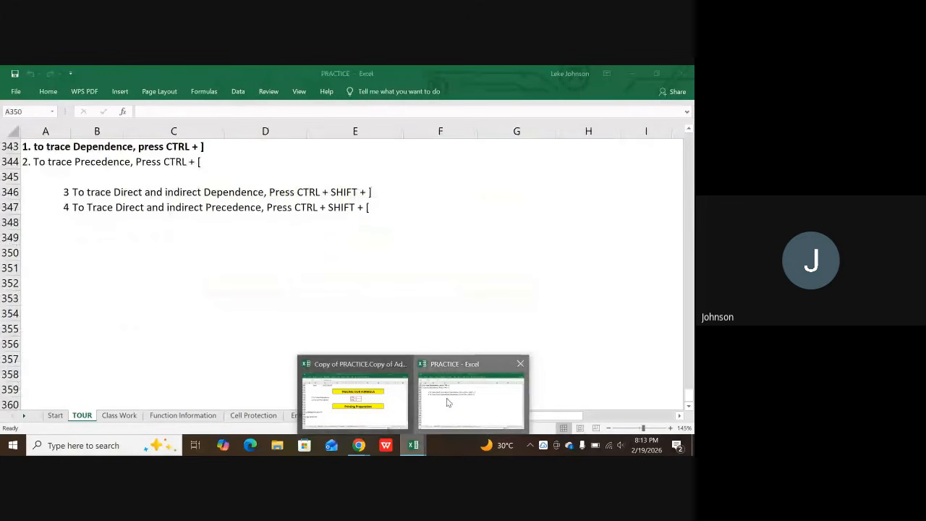
left_click(446, 398)
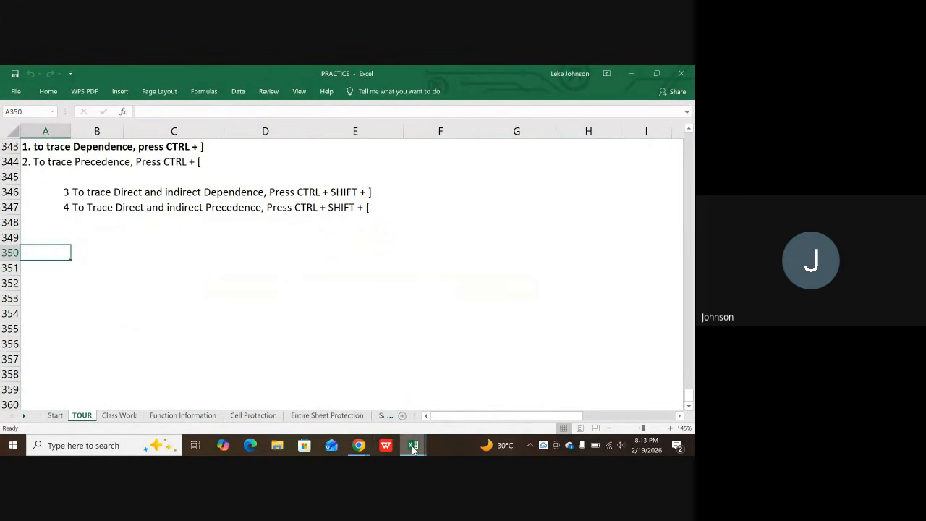
mouse_move(413, 444)
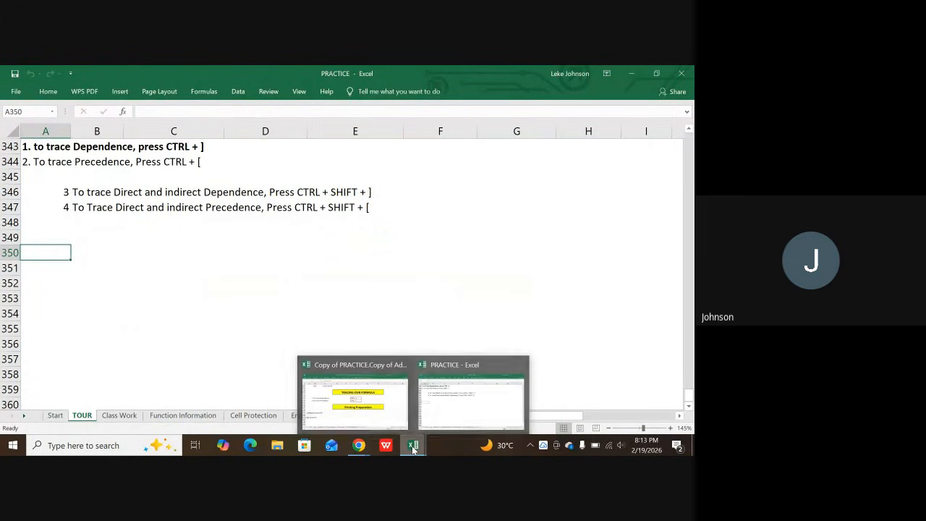
left_click(403, 365)
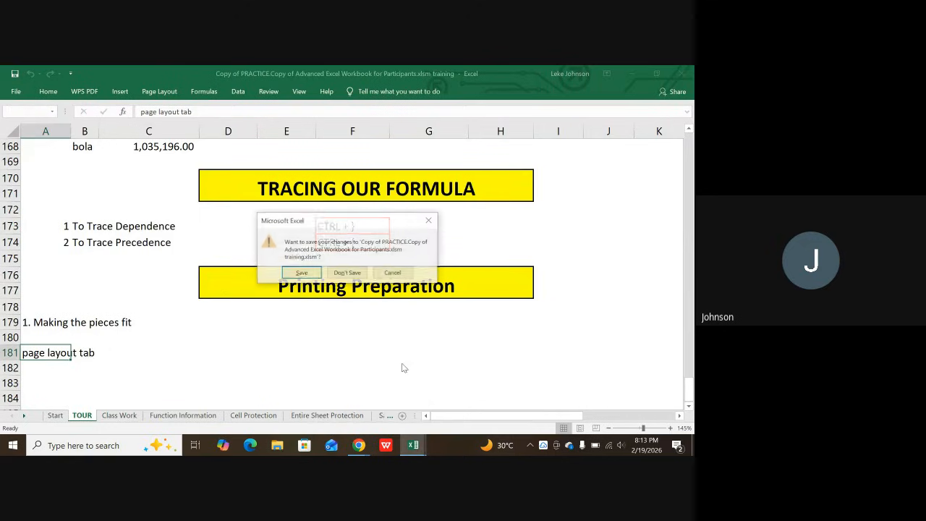
left_click(340, 272)
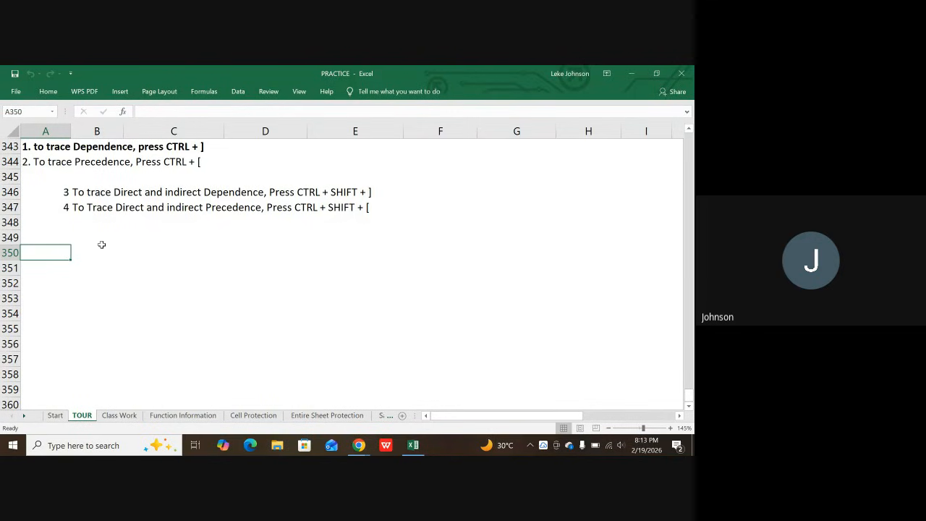
- Enter the headings "DAY 18" in cell A350 and "THINGS TO LOOK AT" in A351 of the TOUR sheet
type("DA")
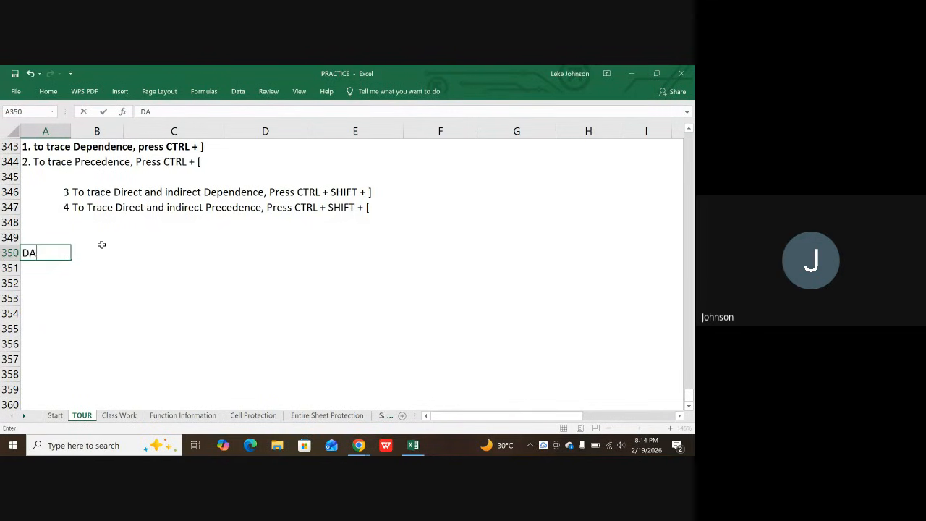
type("Y 1")
key("BackSpace")
type("18")
key("Return")
type("TH")
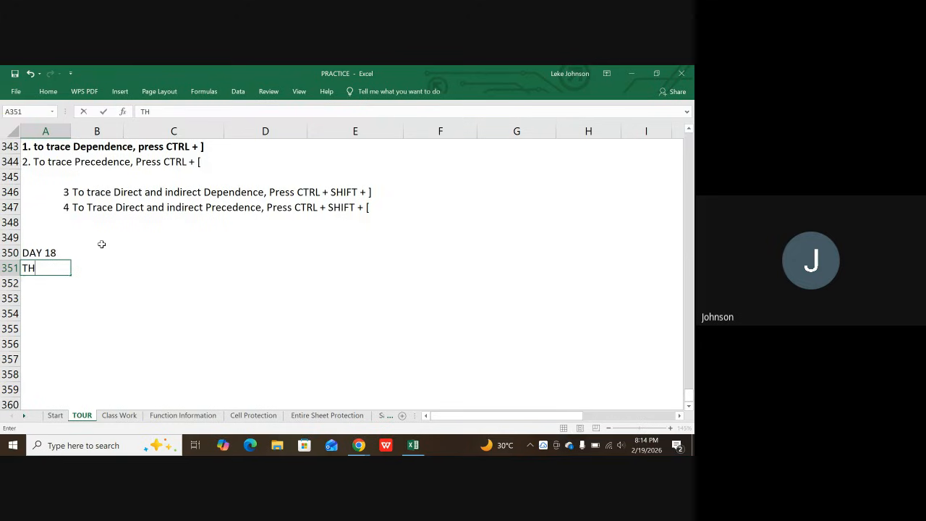
type("INGS TO LO")
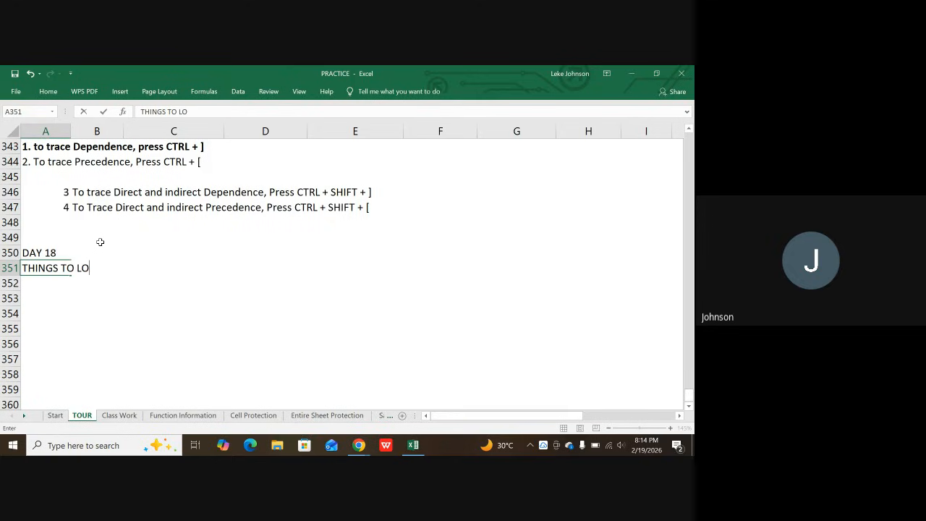
type("OK AT")
key("Return")
- Add item 1, "Working with Goal Seek", in row 352, with the number in column A and the text in column B
type("1")
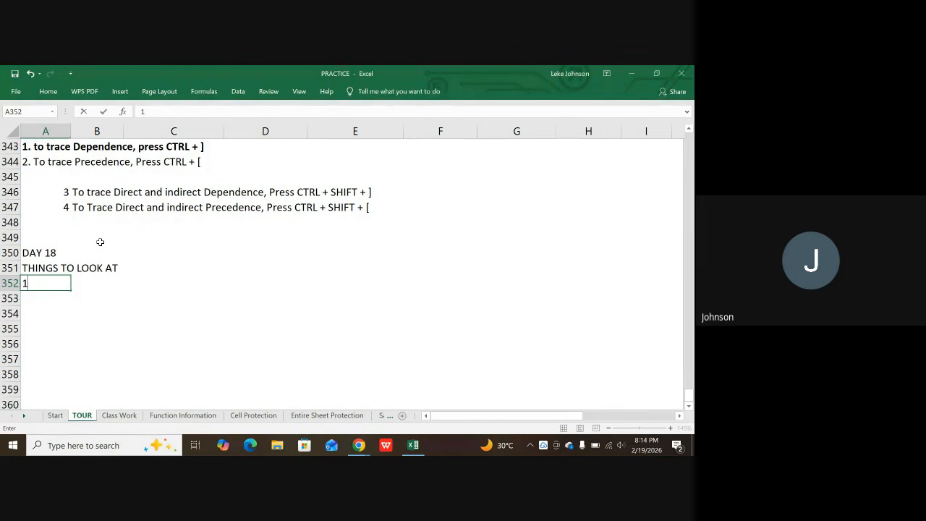
left_click(109, 290)
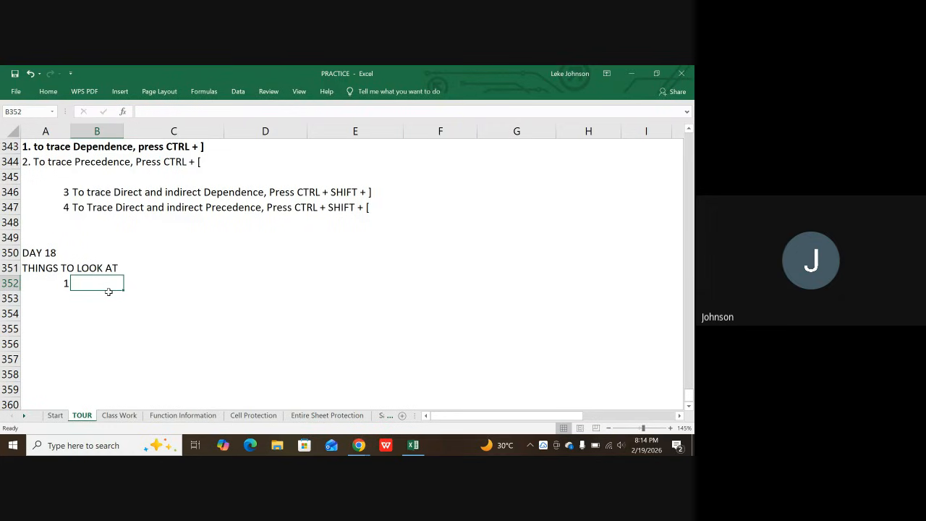
type("Work")
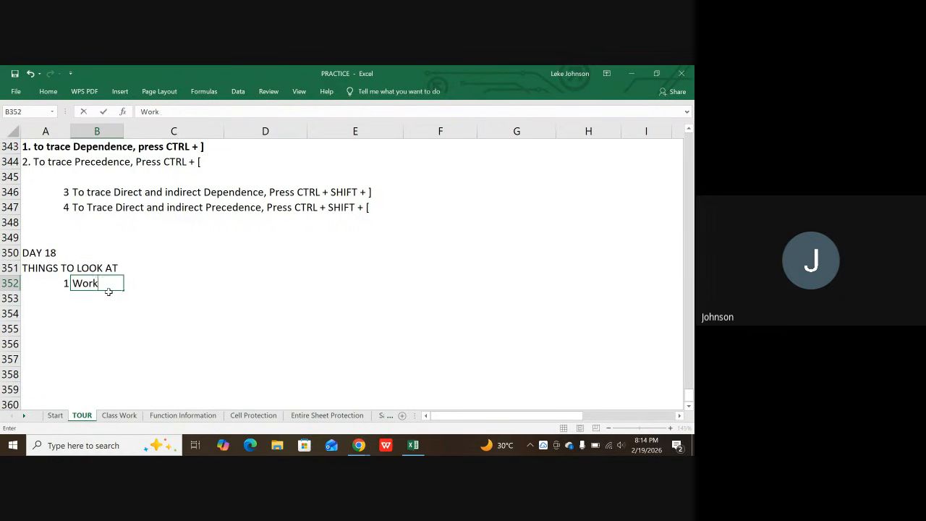
type("ing with Go")
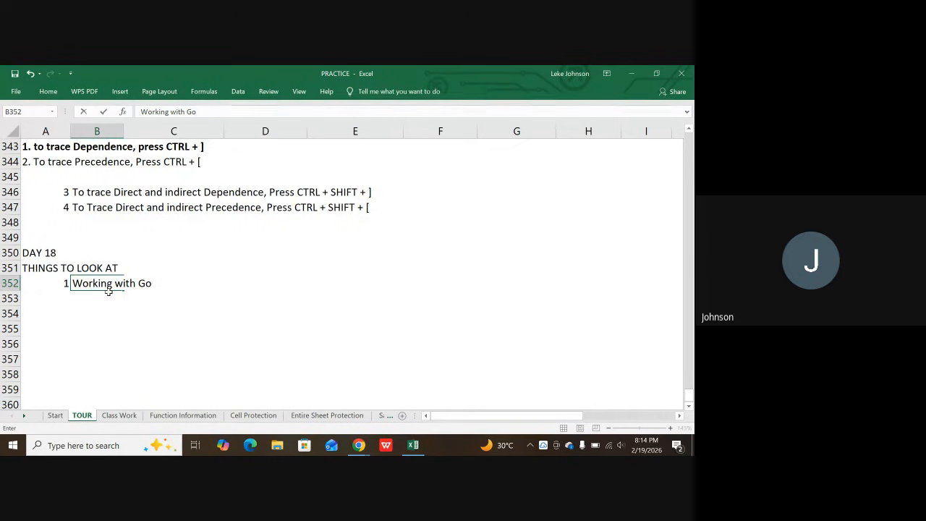
type("al Seek")
key("Return")
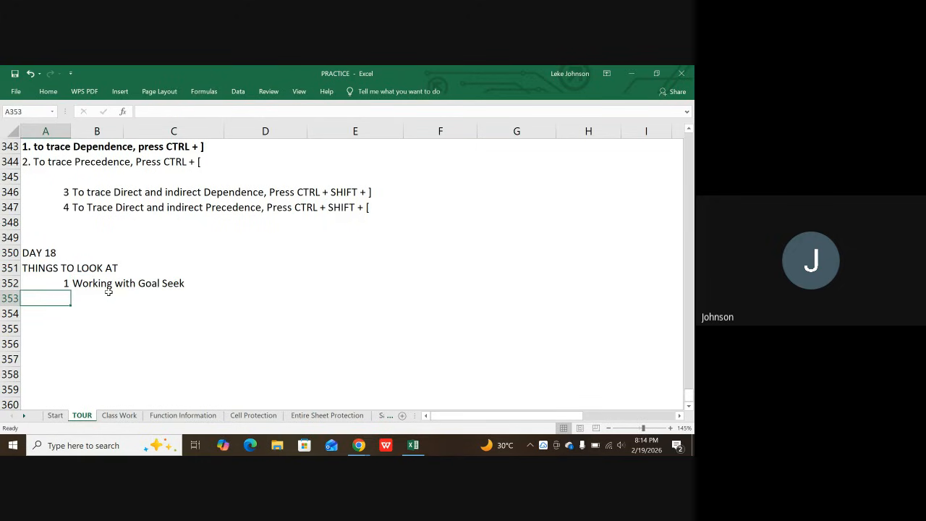
- Add item 2, "Using Scenarios in Formulas", in cells A353 and B353
type("2")
key("Tab")
type("Usin")
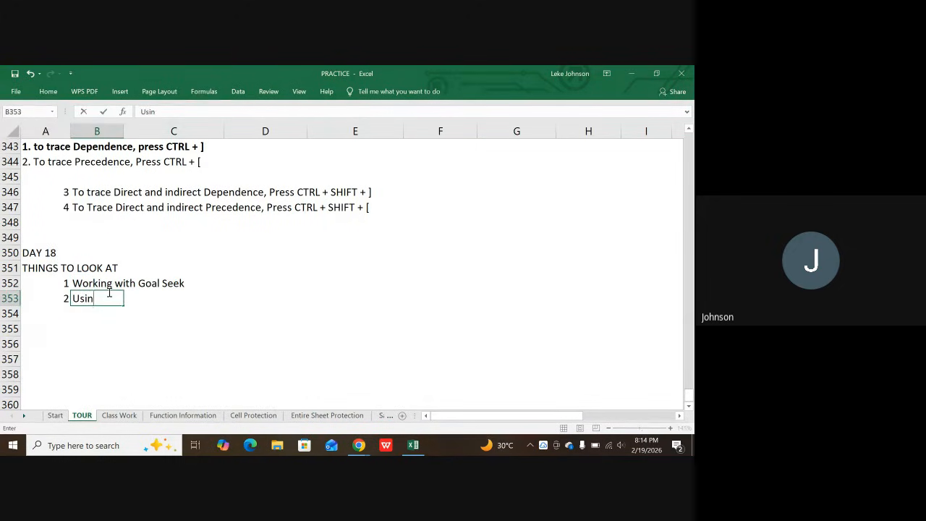
type("g Se")
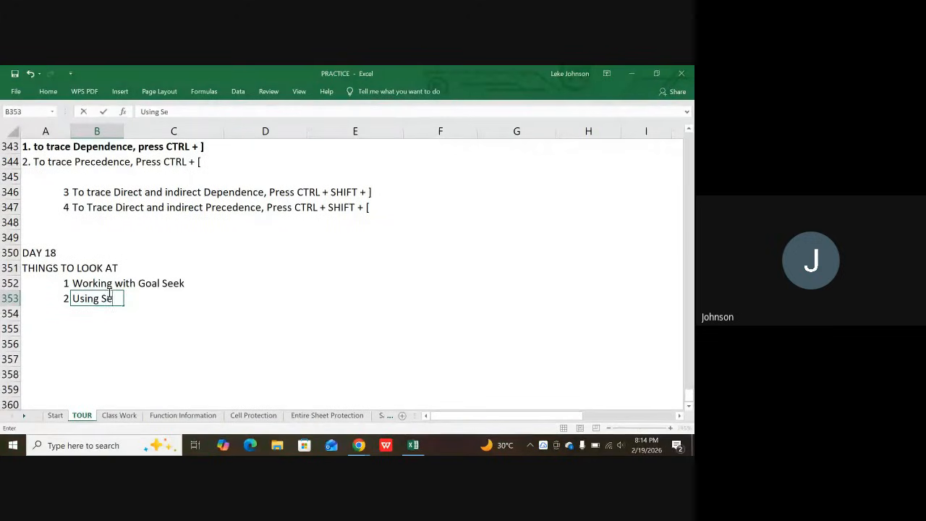
key("BackSpace")
type("cenarios in Formulas")
key("Return")
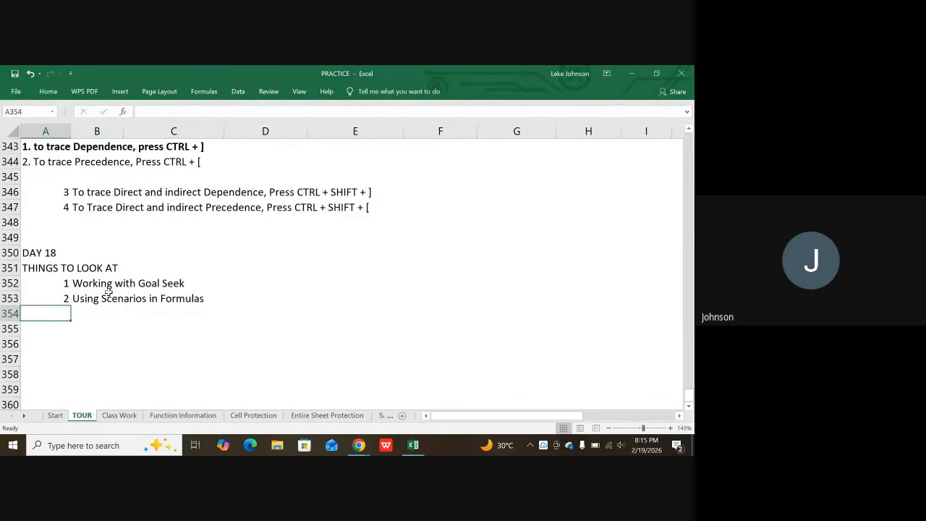
- Add item 3, "Using Data Tables in Formulas", in cells A354 and B354
type("3")
key("Tab")
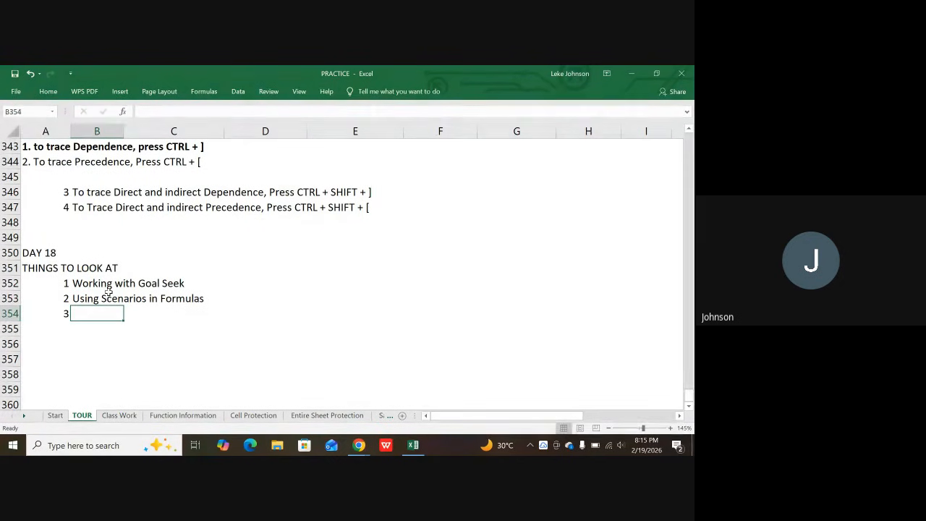
type("Using ")
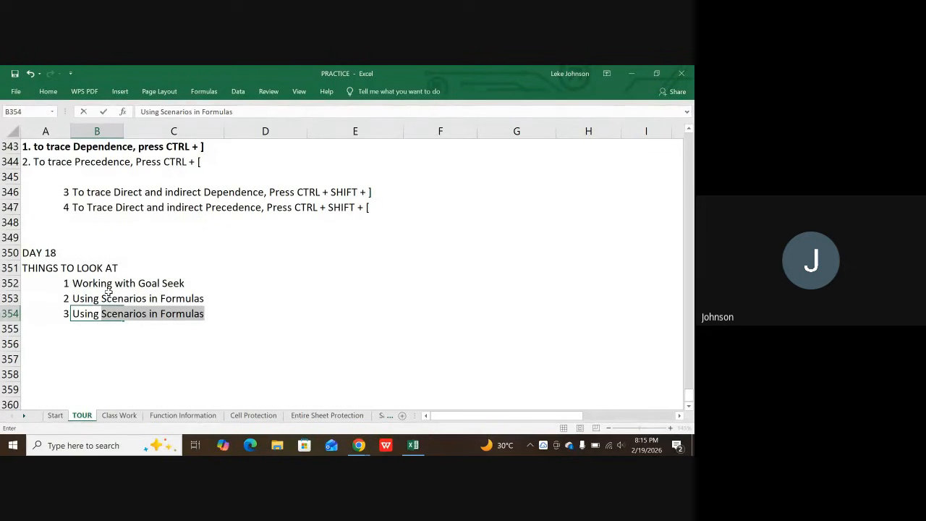
type("Data")
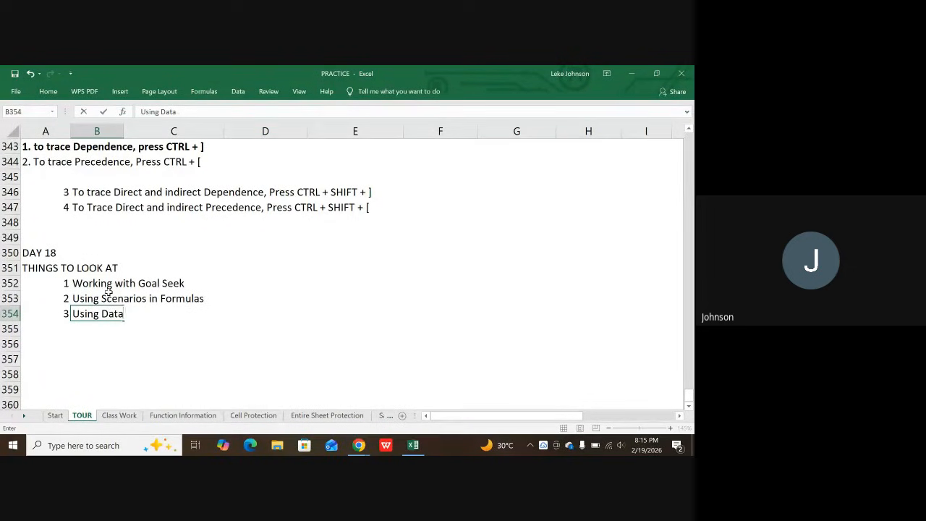
type(" Tabl")
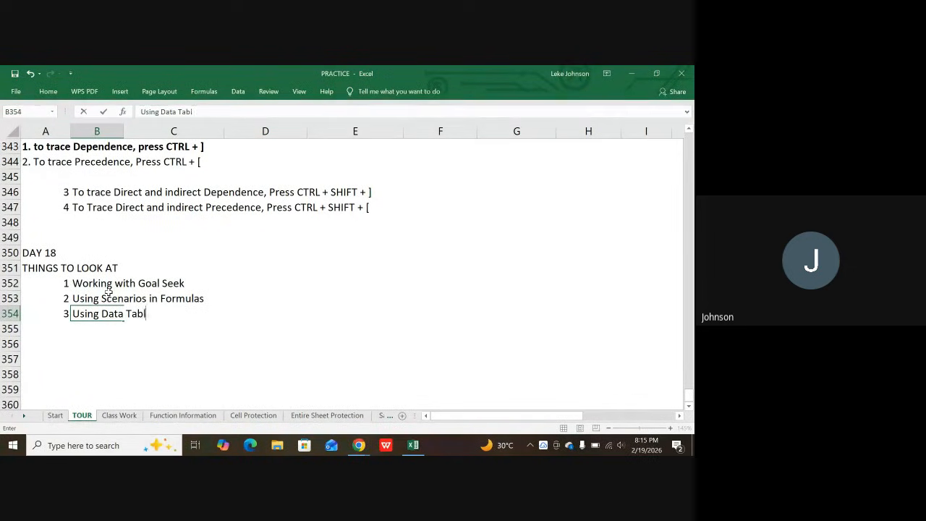
type("es in")
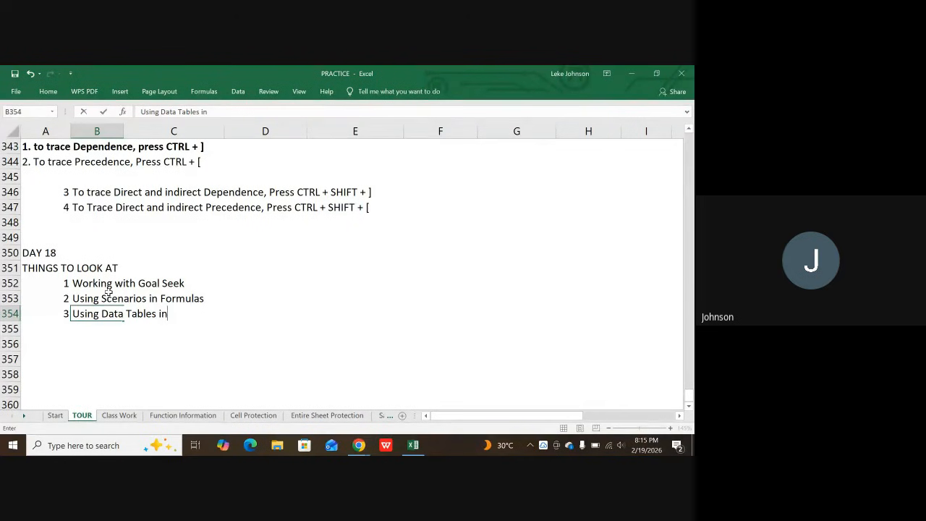
type(" Formulas")
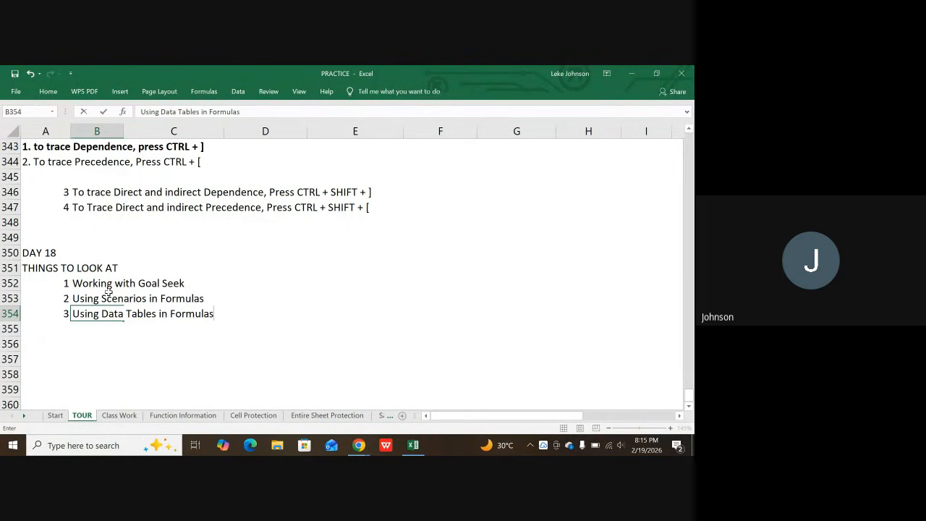
key("Return")
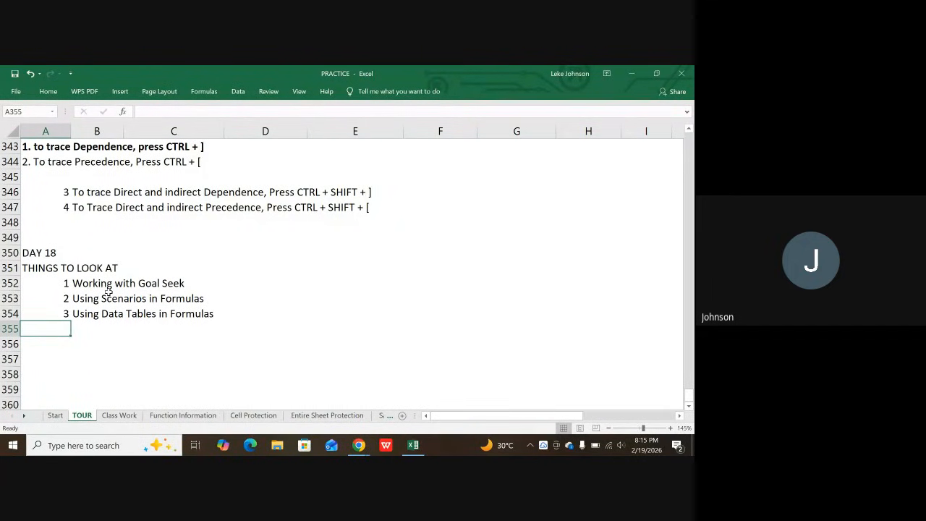
- Add item 4, "Exploring the Analysis", in cells A355 and B355
type("4")
key("Tab")
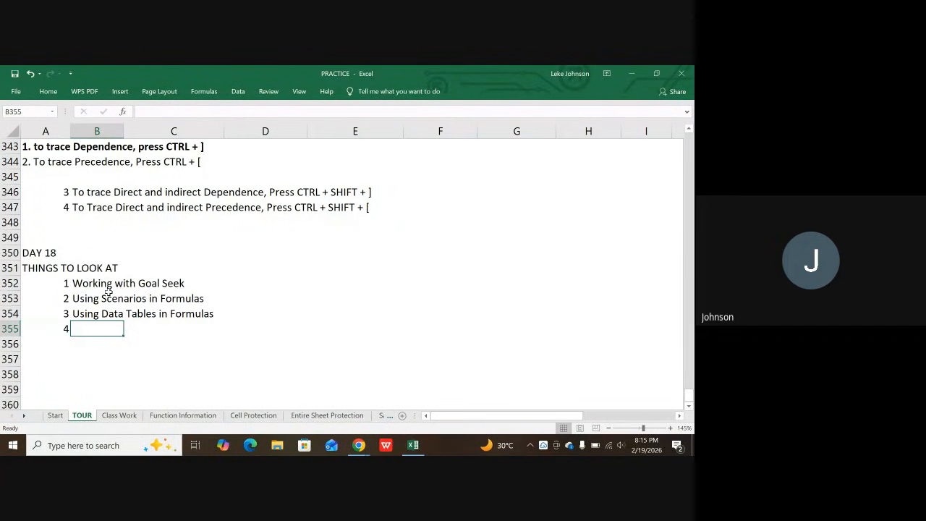
type("Ex")
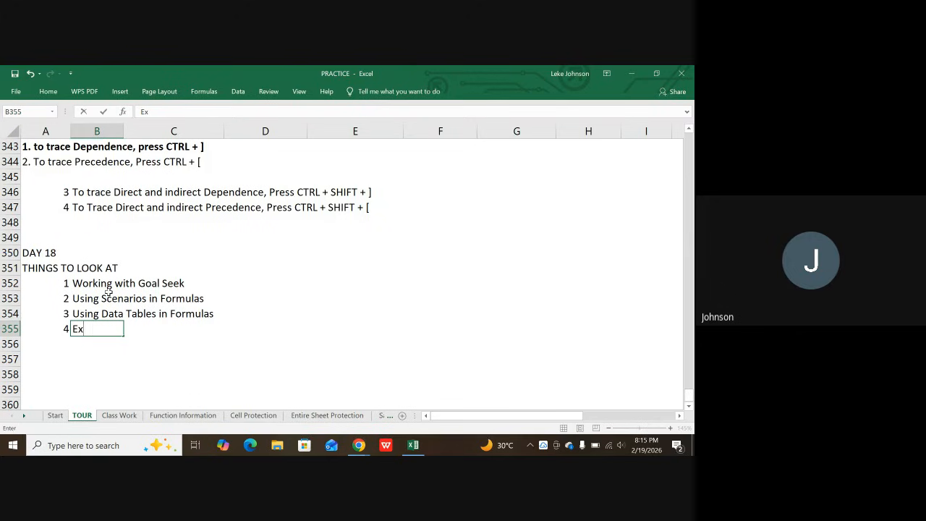
type("ploring the An")
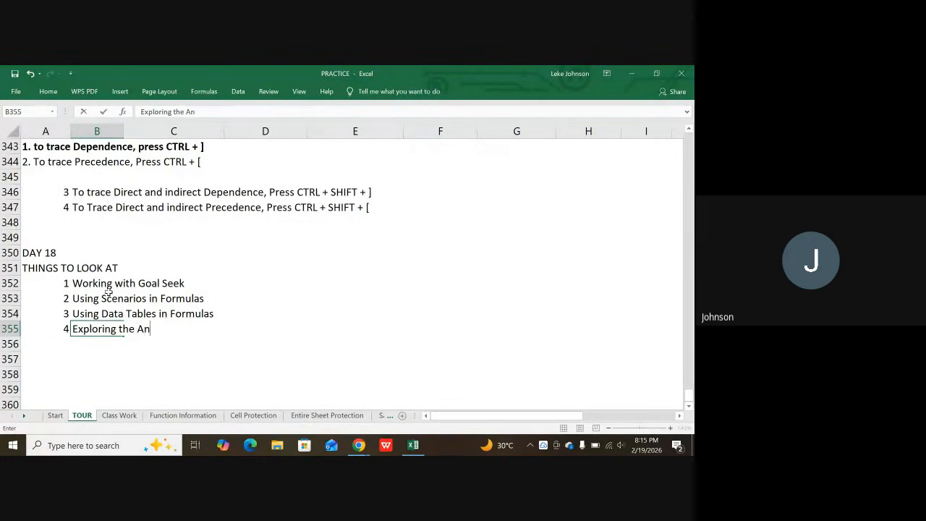
type("alysis")
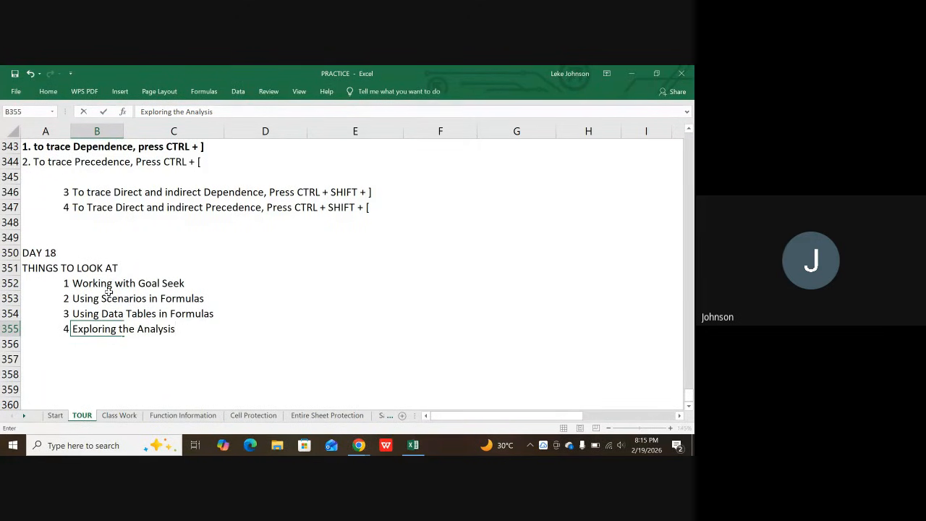
left_click(35, 253)
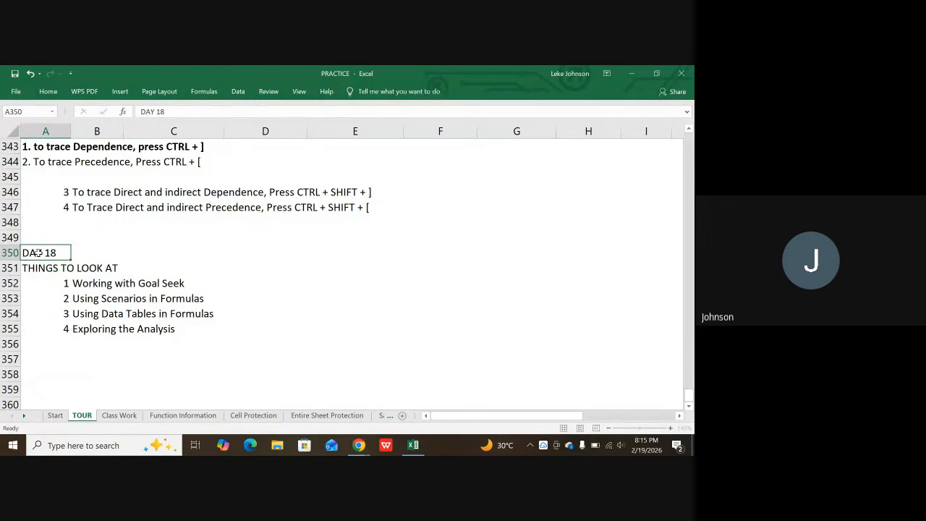
- Make the "THINGS TO LOOK AT" heading in row 351 bold
left_click_drag(39, 272, 93, 267)
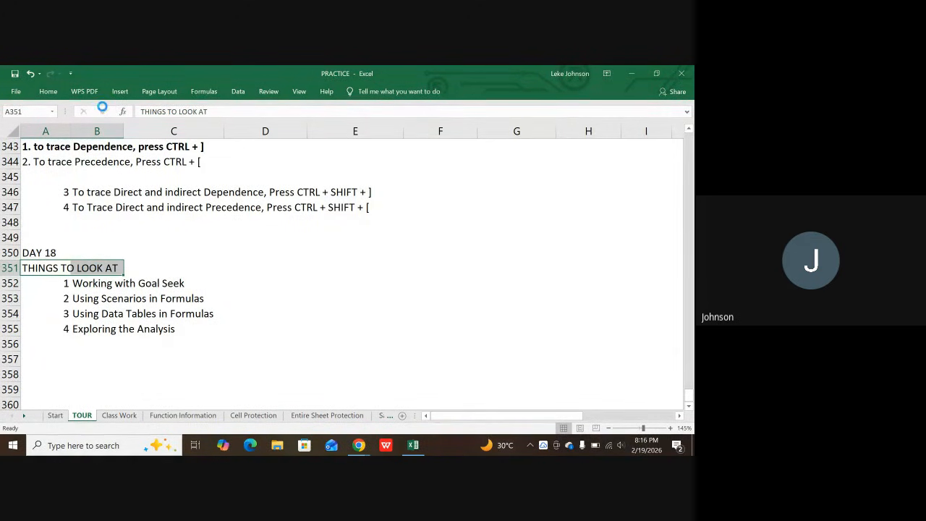
key("ctrl+b")
left_click(217, 280)
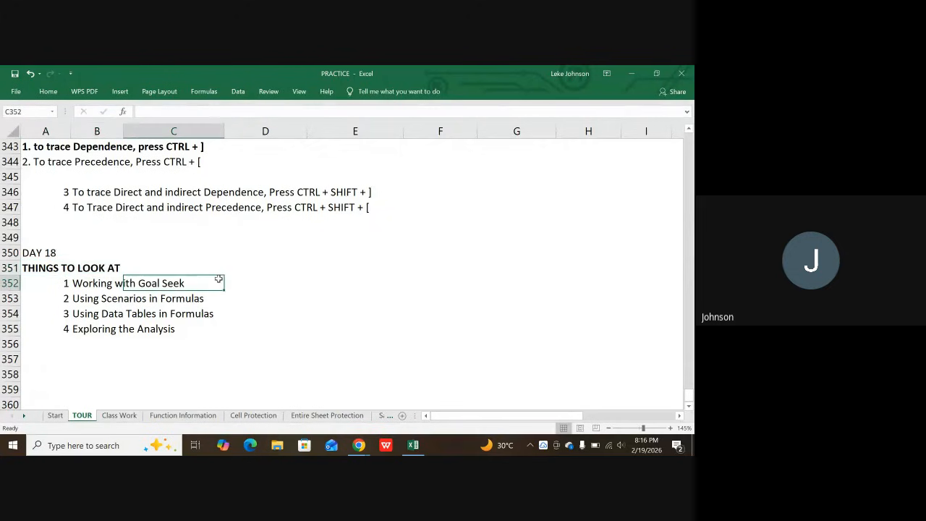
- Switch to the Google Meet call window in Chrome to check on the meeting
scroll(130, 316, "down", 1)
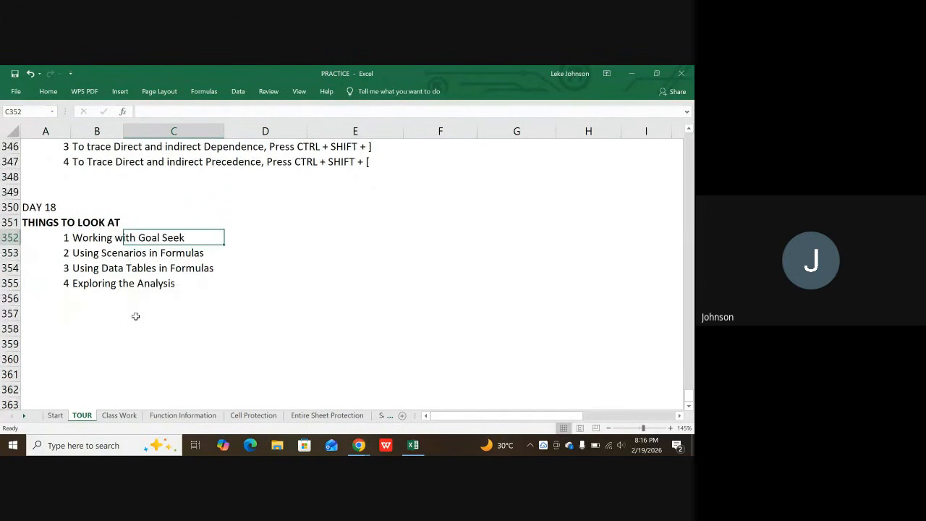
scroll(135, 316, "up", 10)
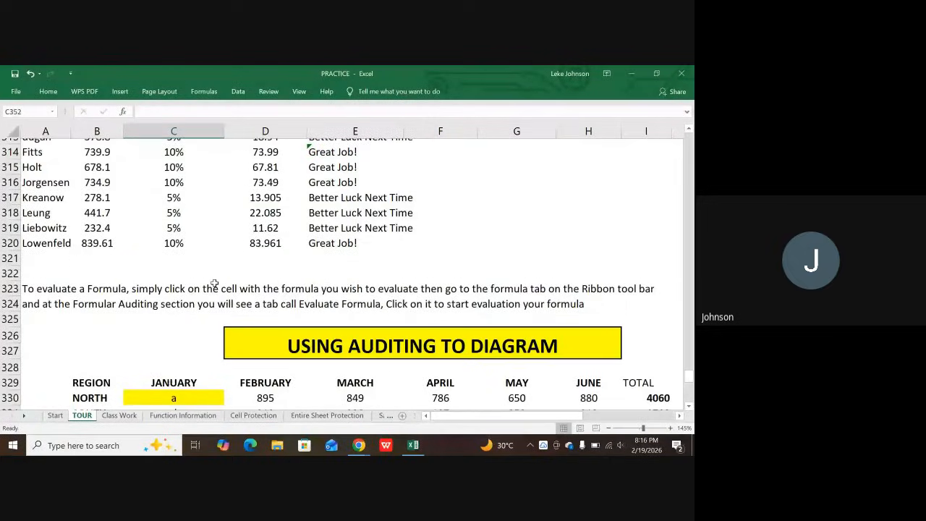
scroll(214, 283, "up", 1)
mouse_move(359, 445)
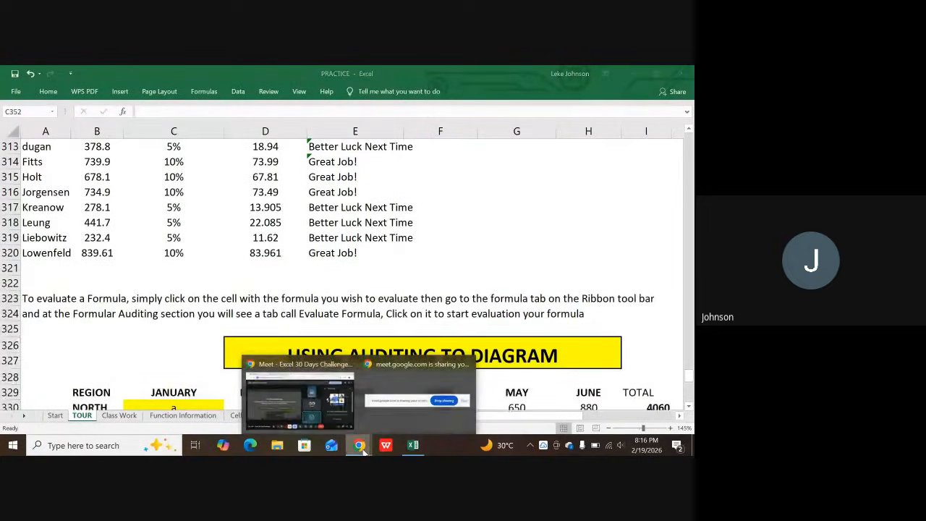
left_click(298, 397)
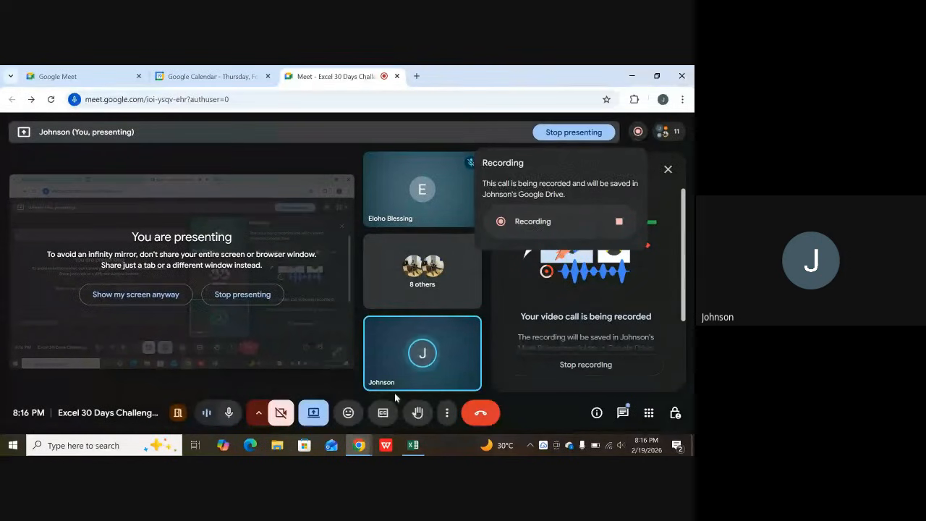
- Return briefly to the workbook and then check the Google Meet call window in Chrome again
left_click(414, 447)
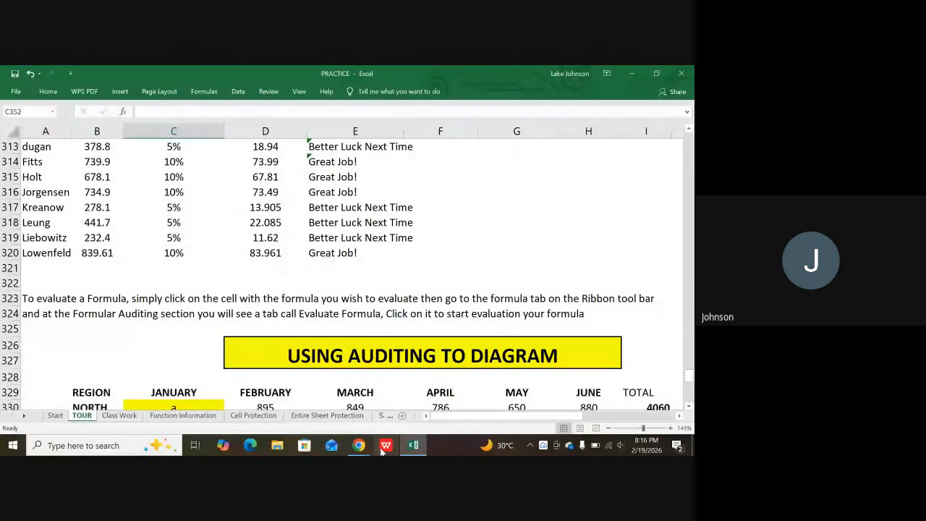
mouse_move(360, 449)
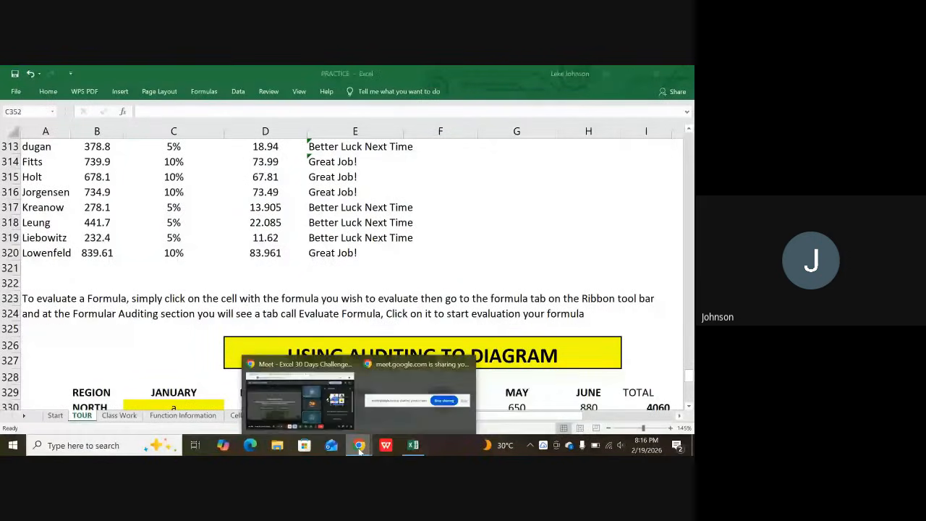
left_click(311, 404)
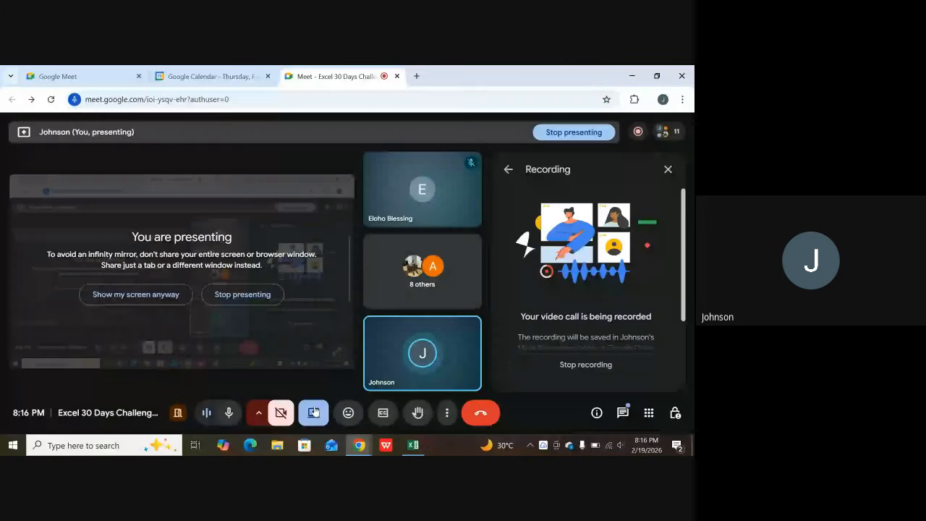
- Switch to the PRACTICE workbook in Excel and review the TOUR sheet's notes from formula tracing through the Day 18 topic list
left_click(413, 445)
scroll(126, 234, "up", 3)
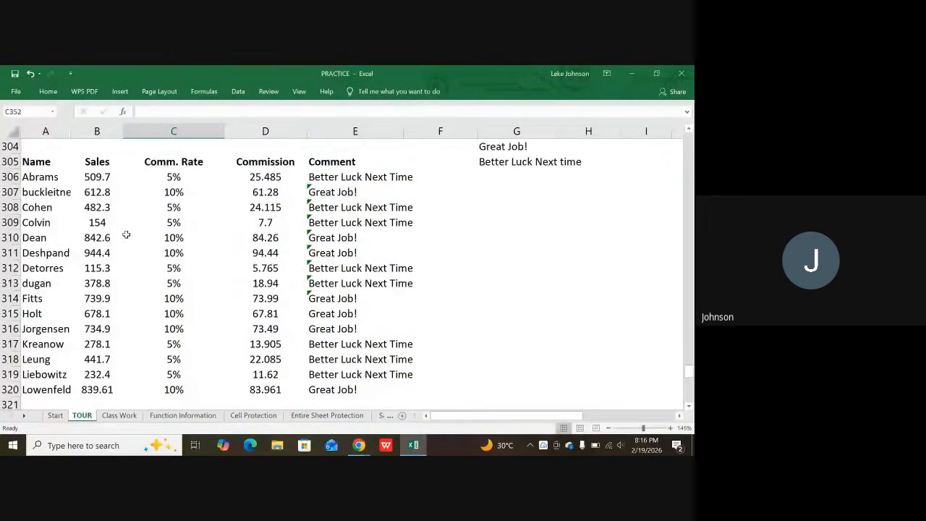
scroll(134, 232, "up", 8)
scroll(140, 229, "down", 2)
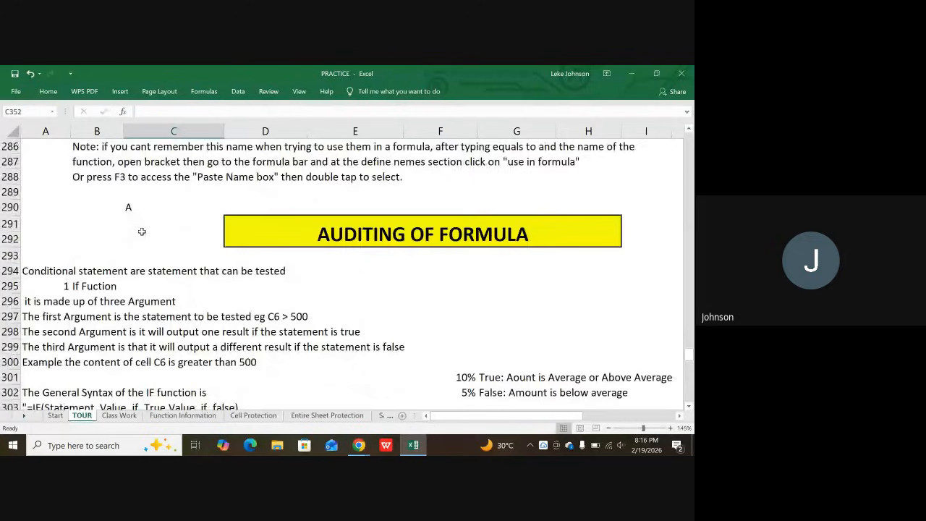
scroll(142, 230, "down", 2)
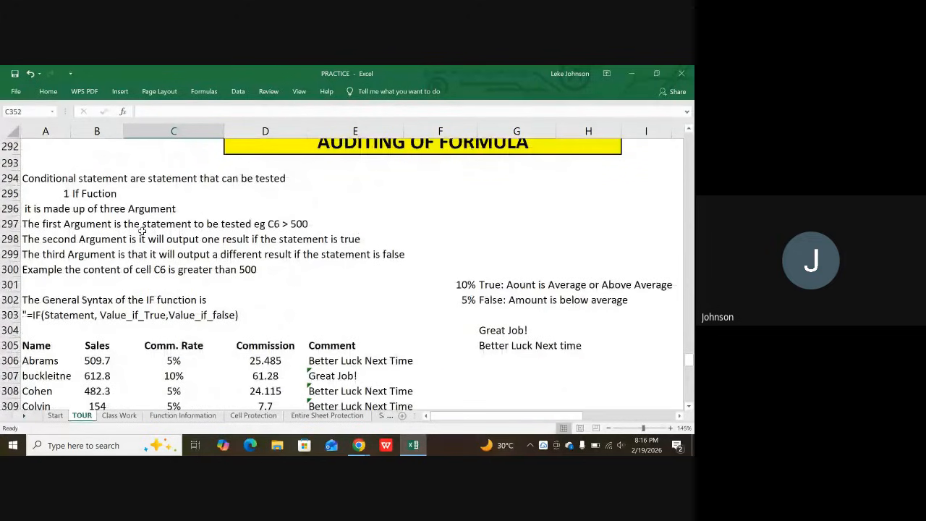
scroll(142, 230, "up", 6)
scroll(144, 230, "up", 7)
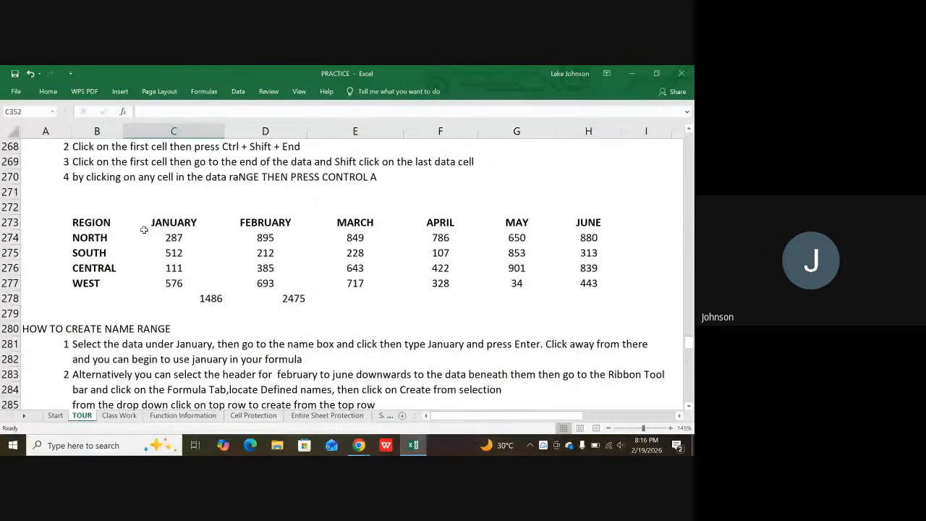
scroll(144, 230, "up", 2)
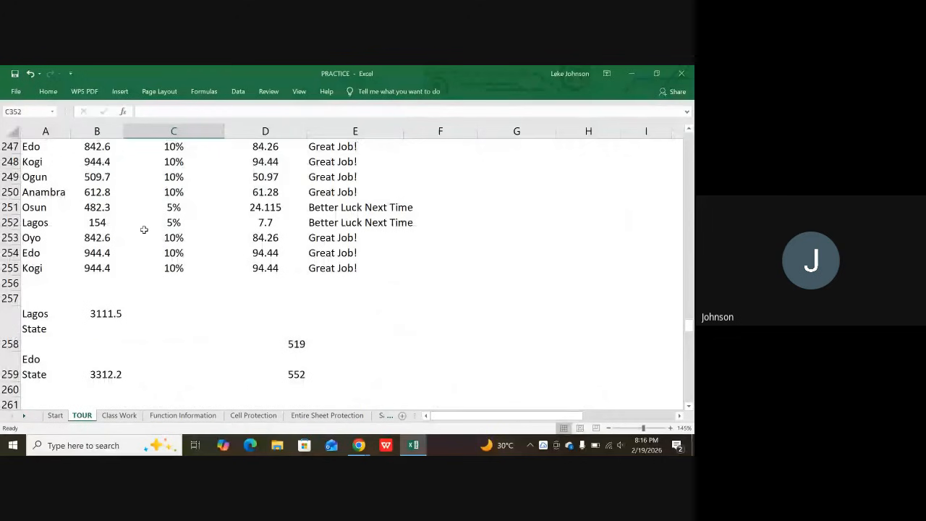
scroll(144, 229, "up", 11)
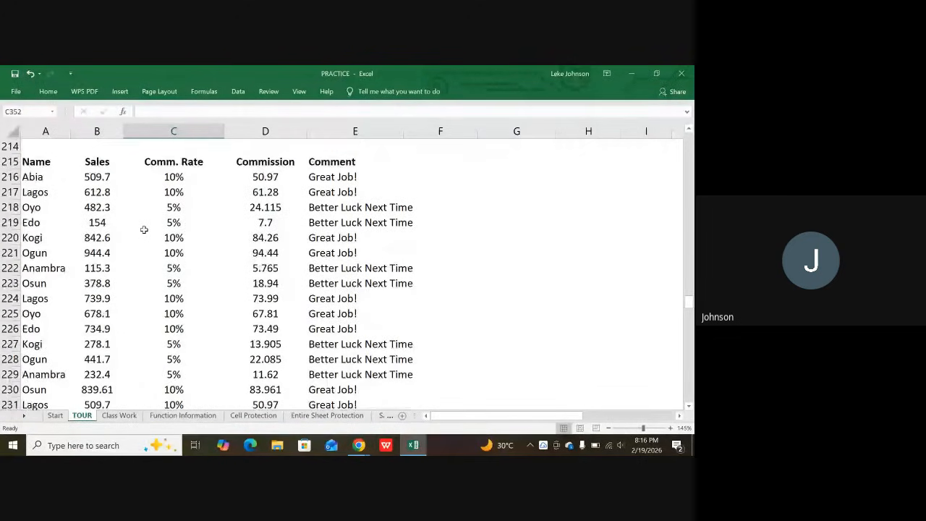
scroll(144, 230, "up", 11)
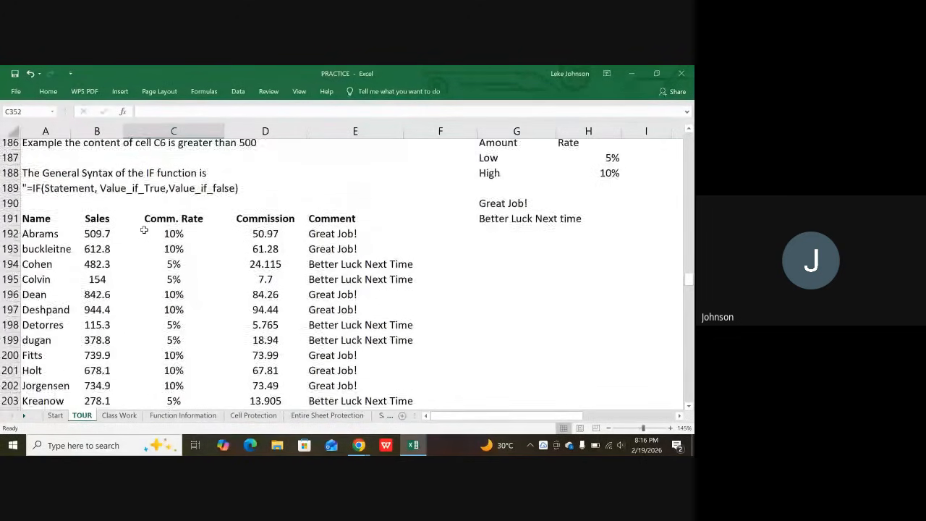
scroll(144, 230, "up", 4)
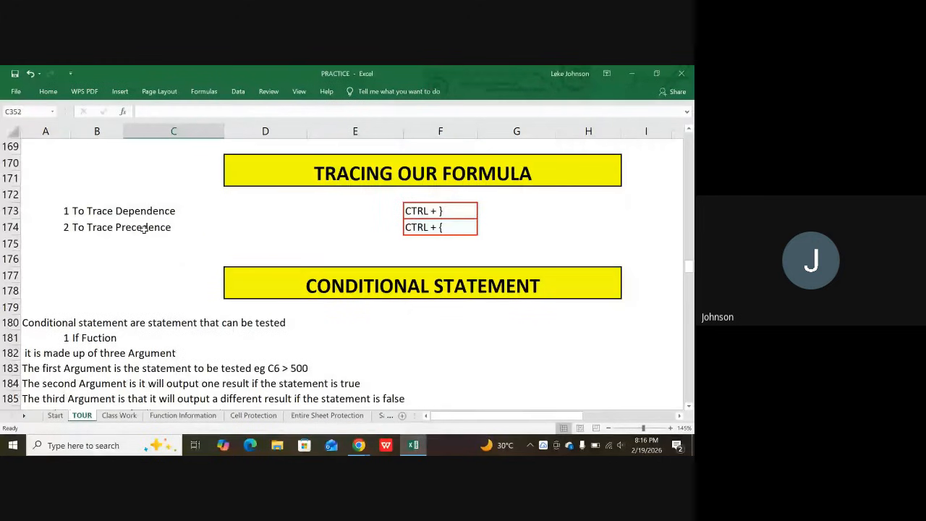
scroll(144, 229, "down", 5)
scroll(144, 229, "down", 14)
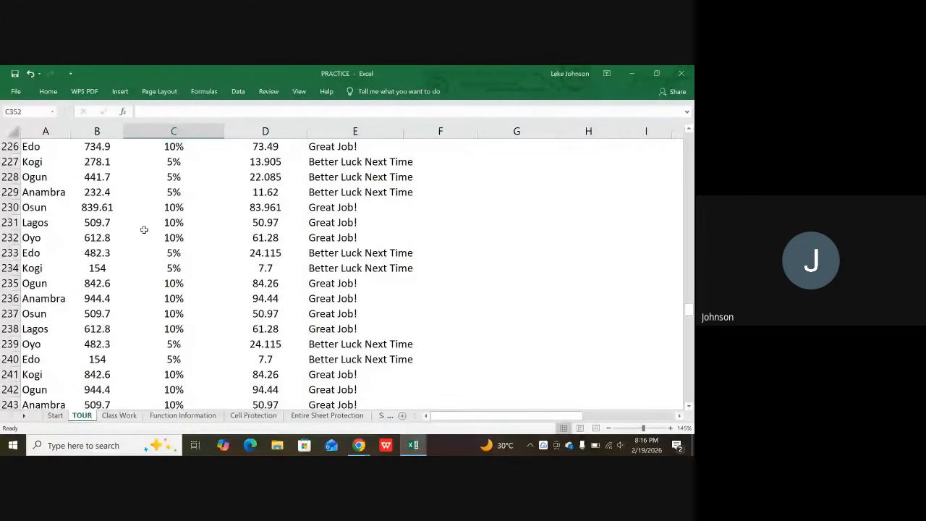
scroll(144, 229, "down", 12)
scroll(144, 230, "up", 3)
scroll(144, 229, "down", 4)
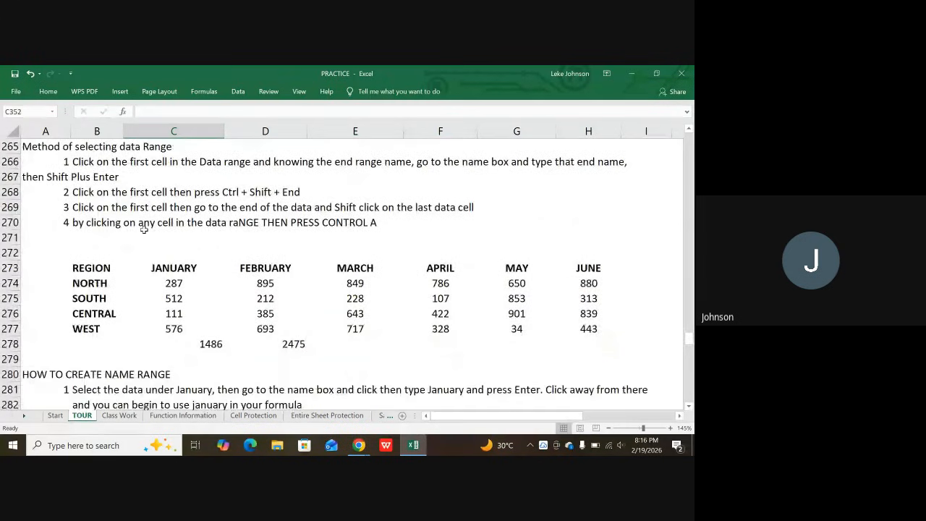
scroll(144, 229, "down", 6)
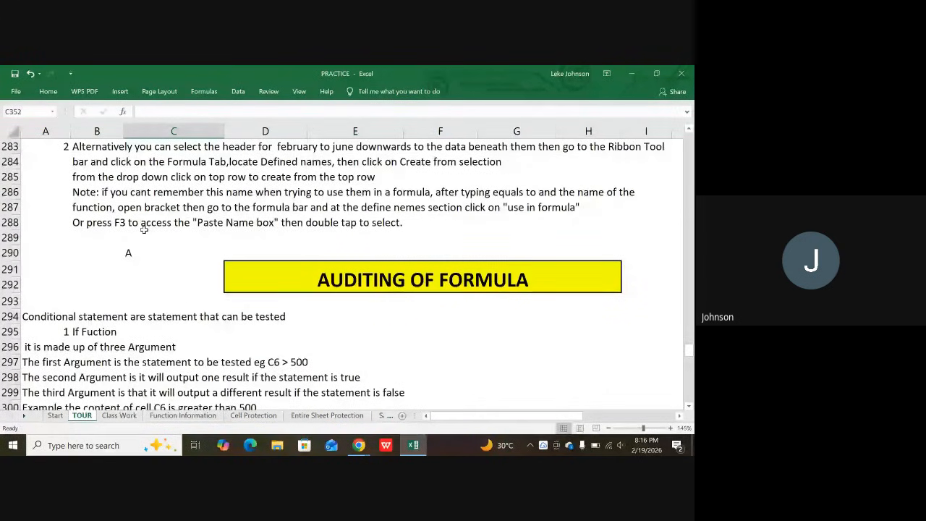
scroll(144, 229, "down", 3)
scroll(144, 230, "down", 2)
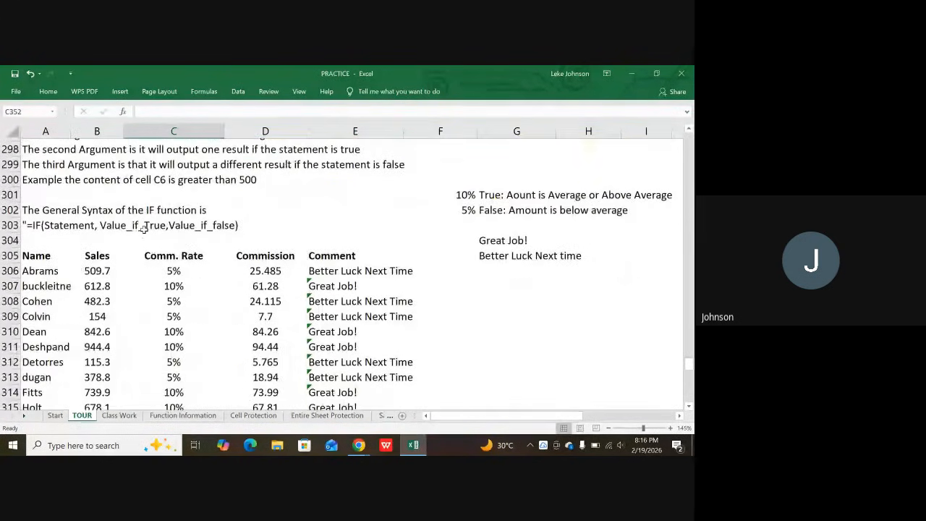
scroll(144, 230, "down", 7)
scroll(144, 230, "down", 1)
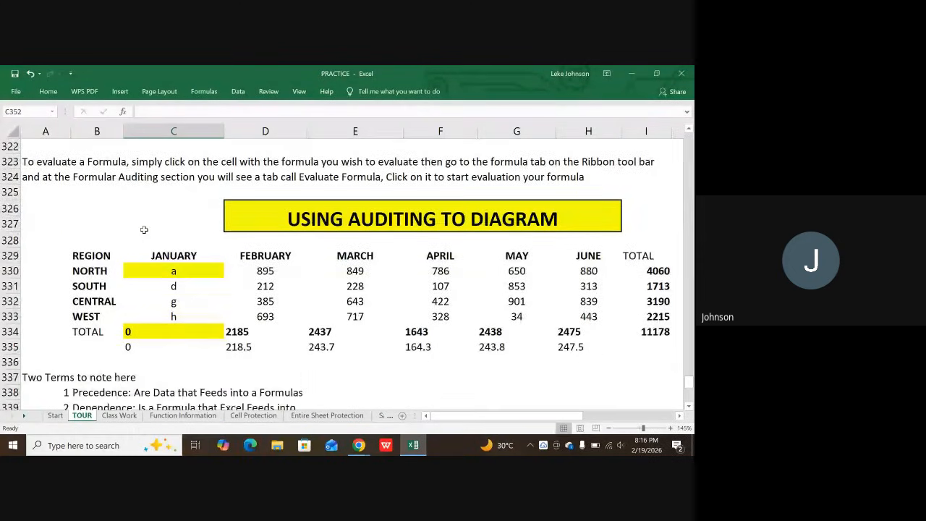
scroll(144, 229, "down", 1)
scroll(144, 229, "down", 2)
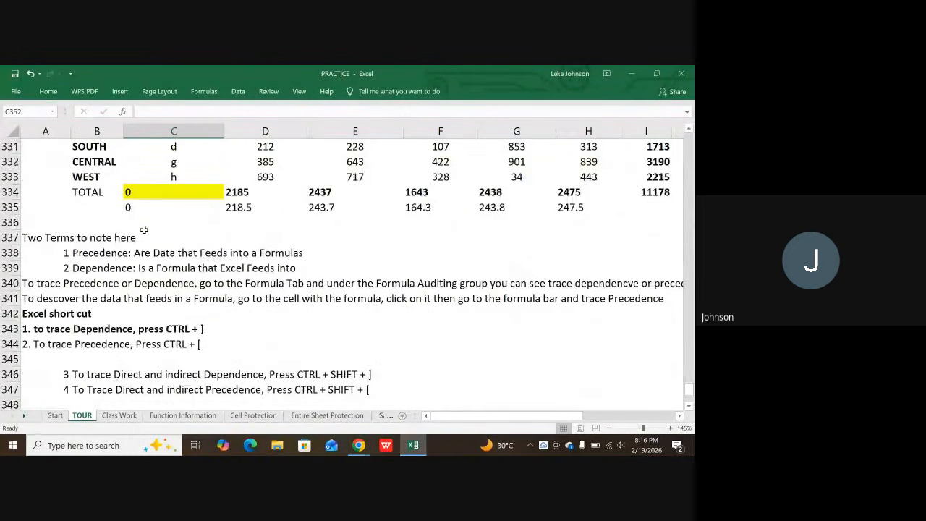
scroll(144, 230, "down", 5)
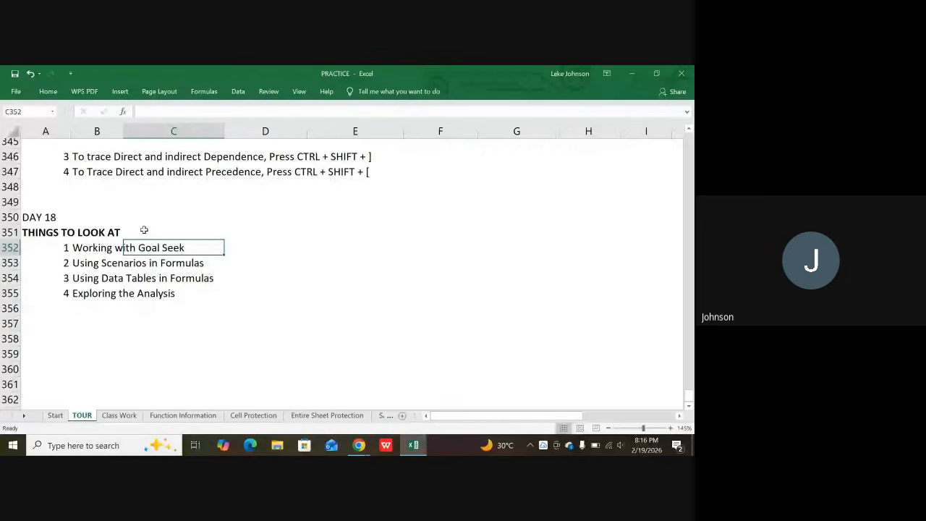
scroll(144, 229, "down", 3)
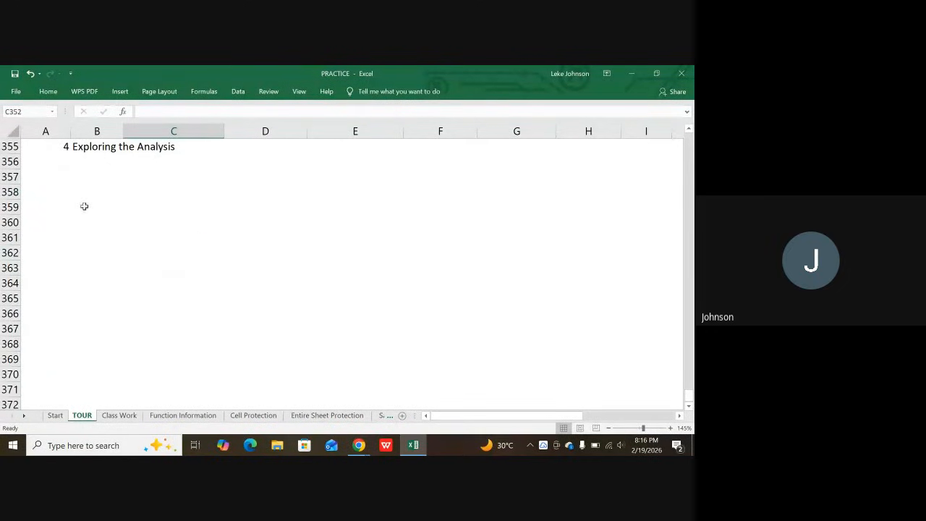
- Copy the yellow "USING AUDITING TO DIAGRAM" heading and paste it at D357, below the Day 18 topic list
left_click(50, 203)
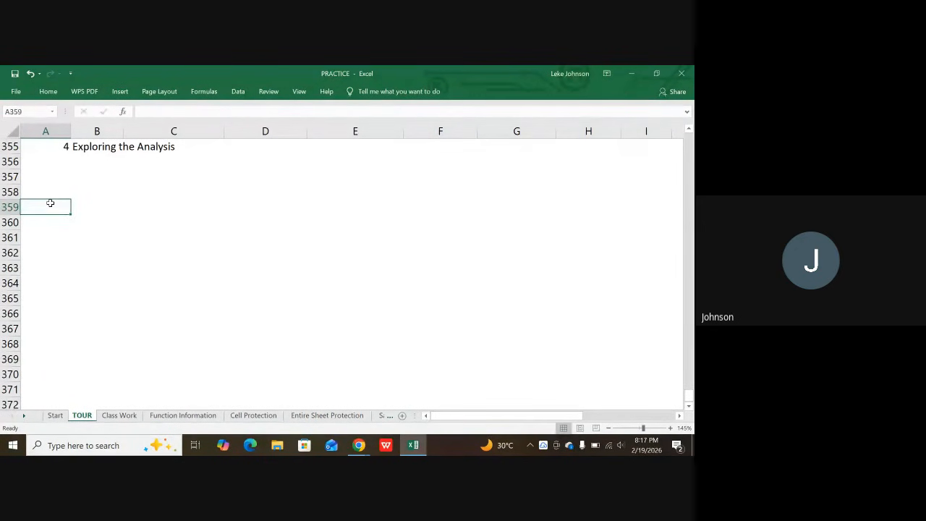
scroll(339, 202, "up", 3)
scroll(339, 203, "up", 9)
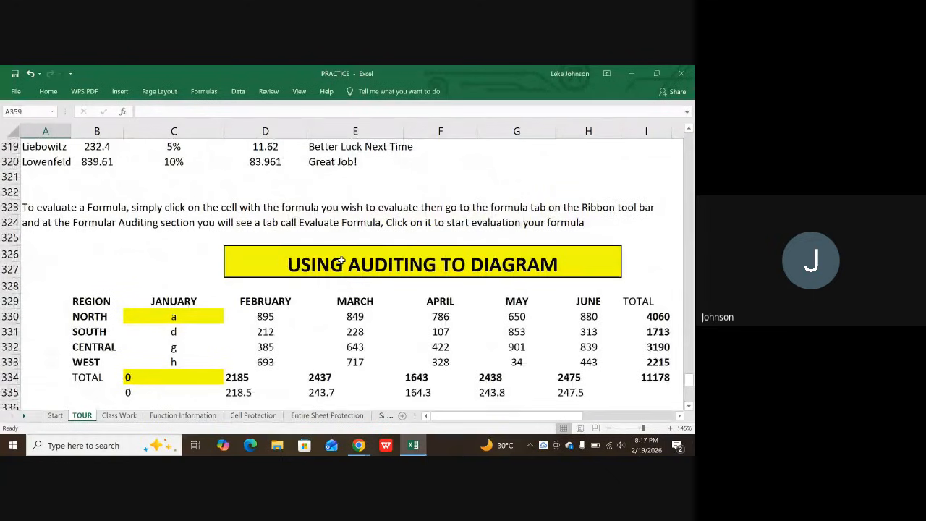
left_click(340, 264)
key("ctrl+c")
scroll(319, 279, "down", 8)
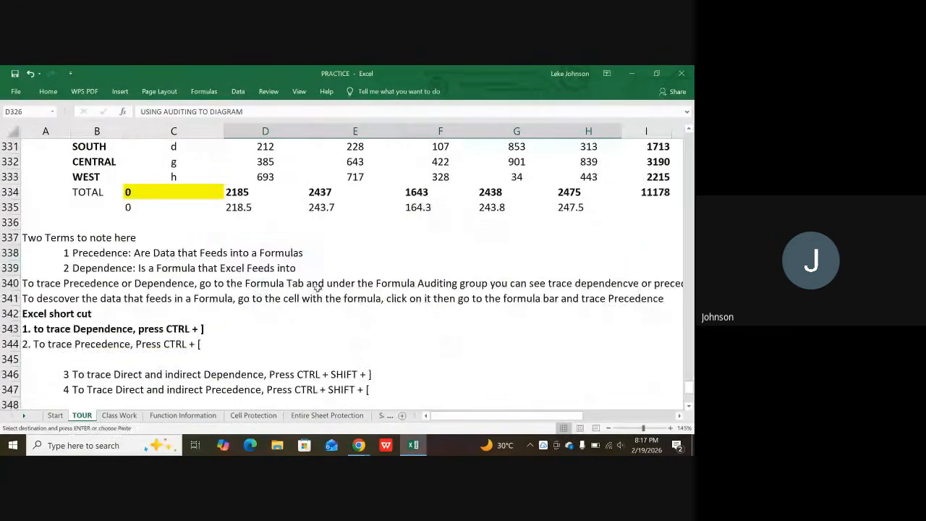
scroll(308, 289, "down", 2)
left_click(248, 272)
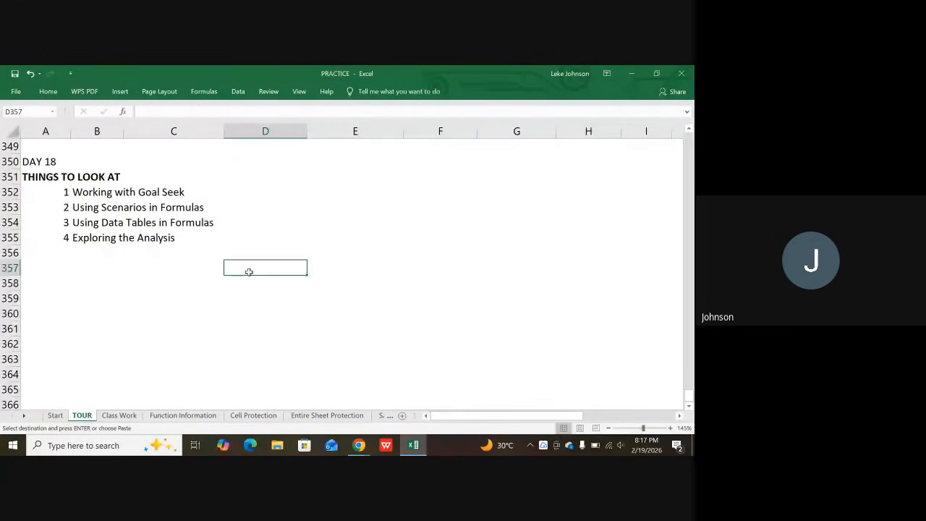
key("ctrl+v")
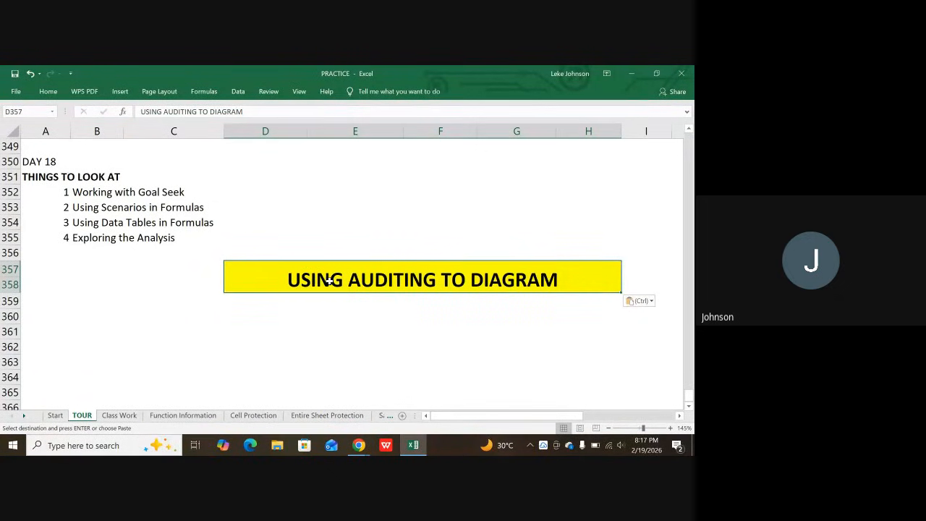
- Replace the text of the yellow heading in D357 with "Working with Goal Seek"
type("W")
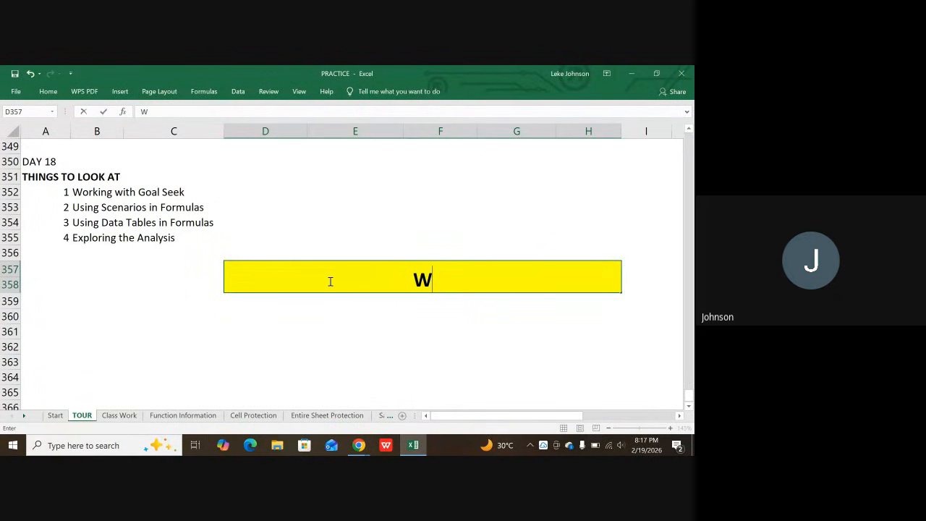
type("orking")
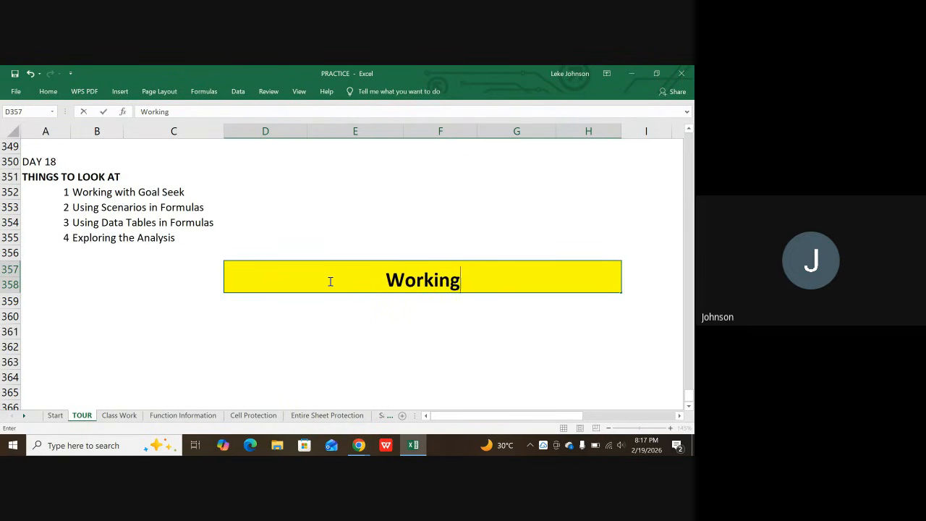
type(" wo")
key("BackSpace")
type("t")
key("BackSpace")
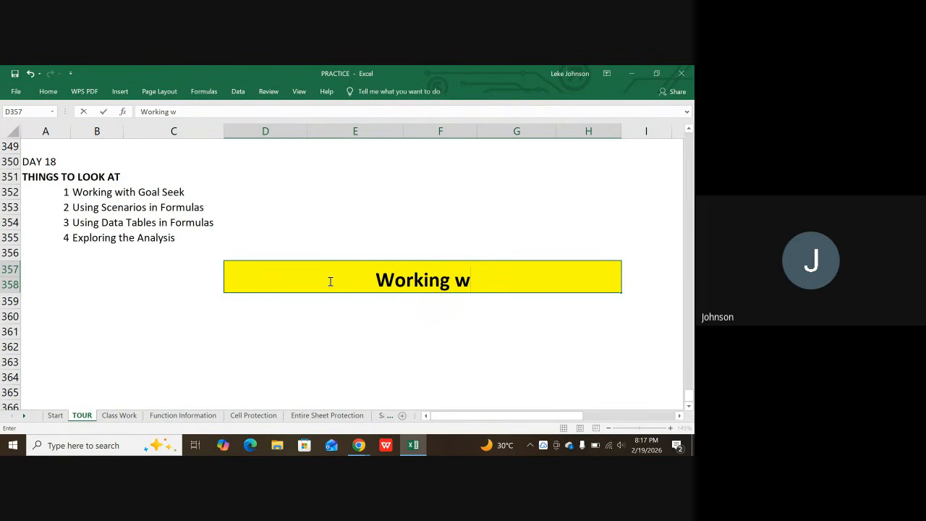
type("ith Goal Seek")
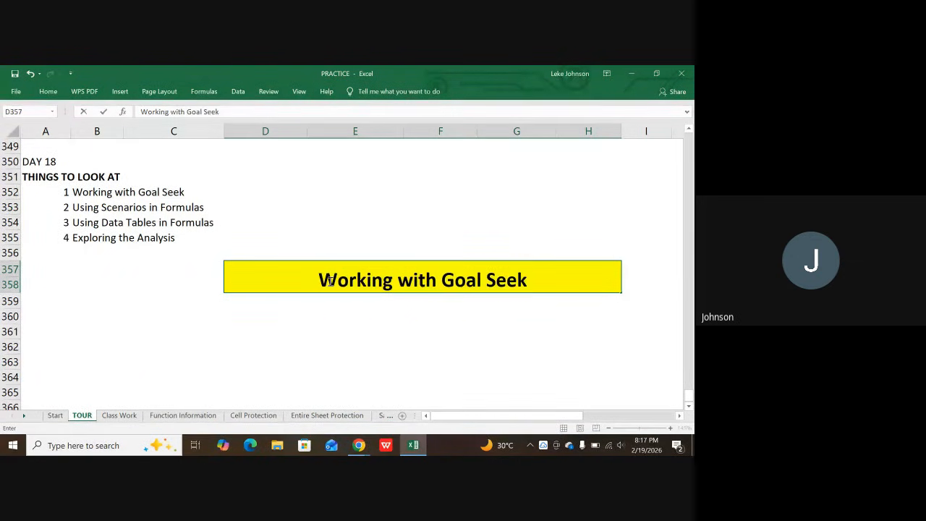
key("Return")
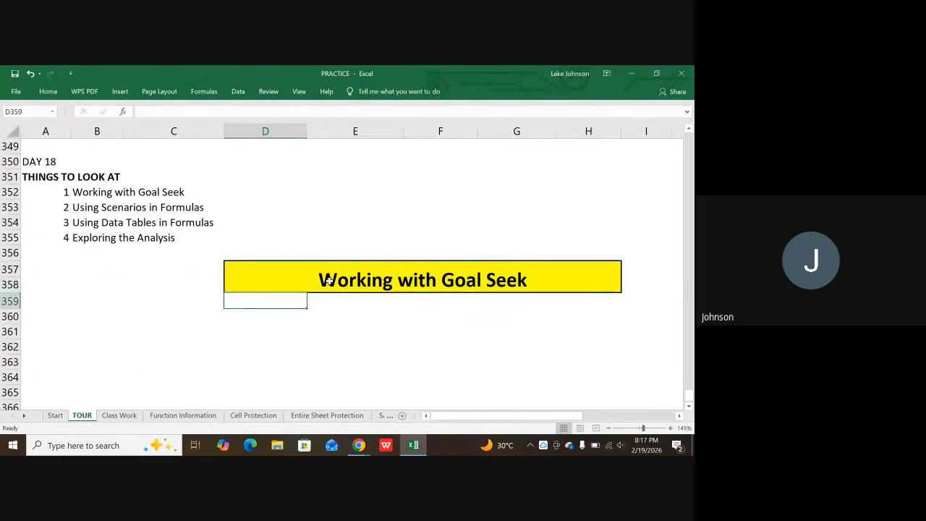
- Enter the subtitle "Planning for Capital Investment" in cell A359 below the Goal Seek heading
left_click(78, 301)
left_click(52, 305)
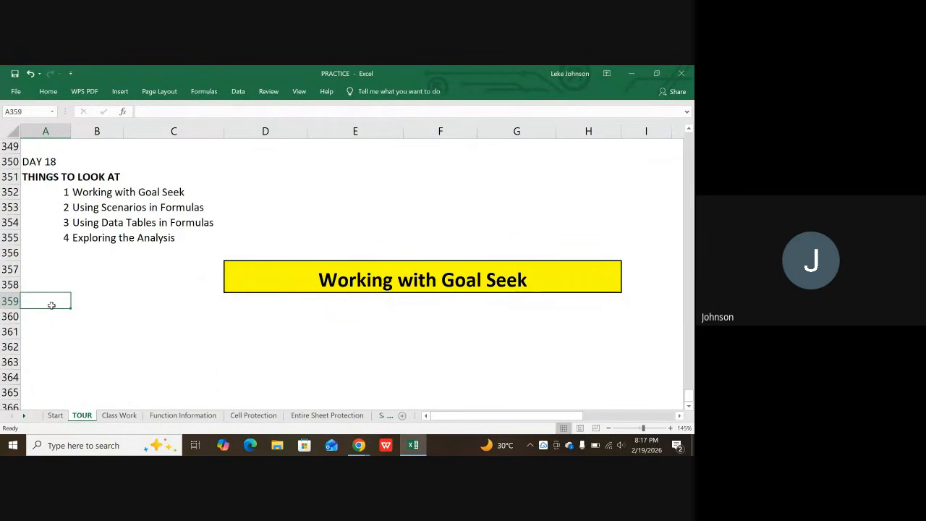
type("Pla")
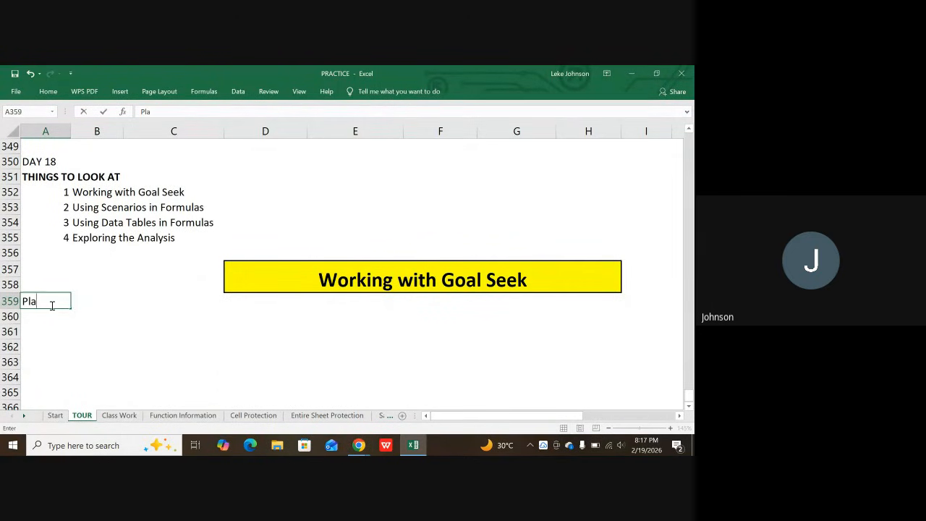
type("nning")
type("for Capital ")
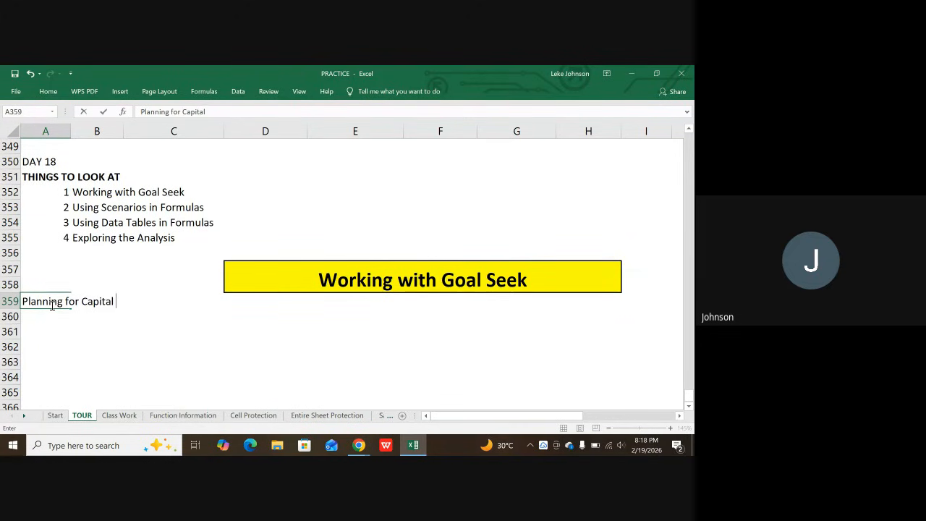
type("Investment")
key("Return")
- Add the label "Amount to borrow (PV)" in A361 and enter 100000 for it in D361
key("Return")
type("Amount to ")
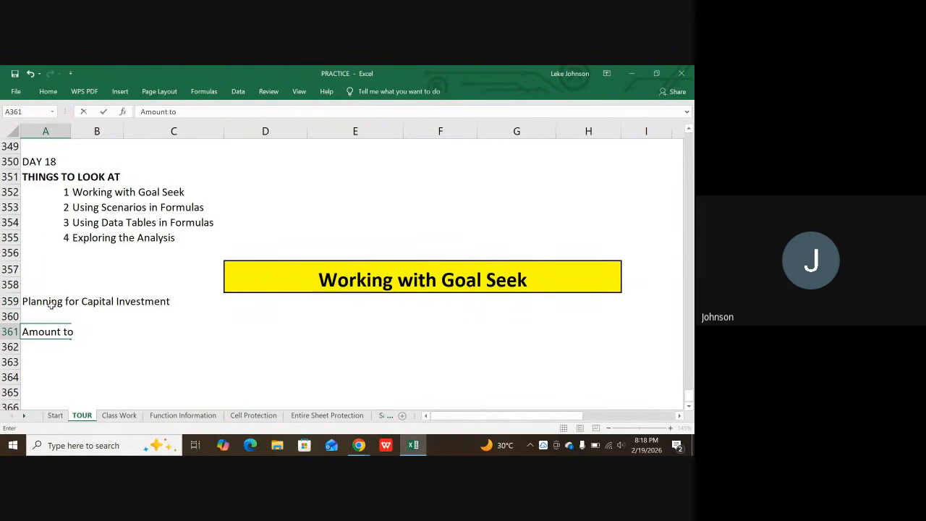
type("borrow")
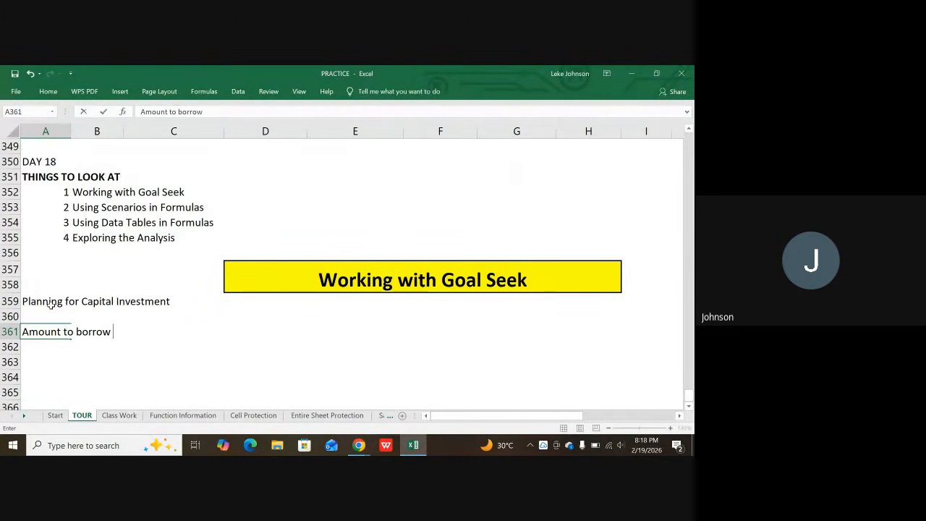
type(" (P")
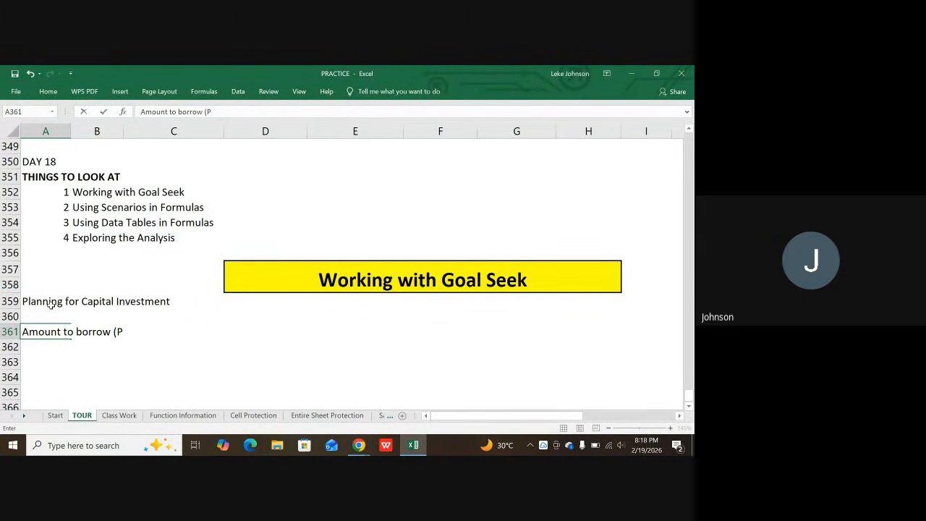
type("V)")
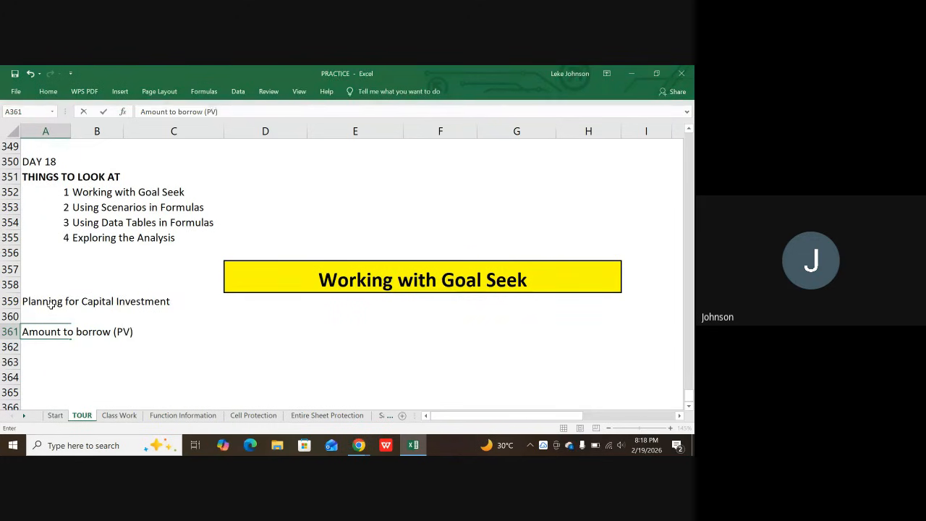
key("Tab")
key("Tab")
key("Tab")
type("100000")
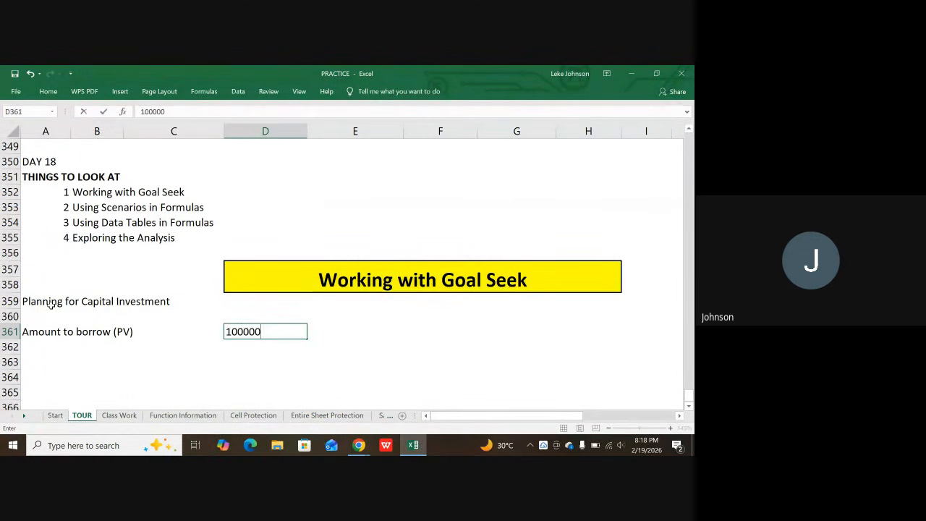
key("Return")
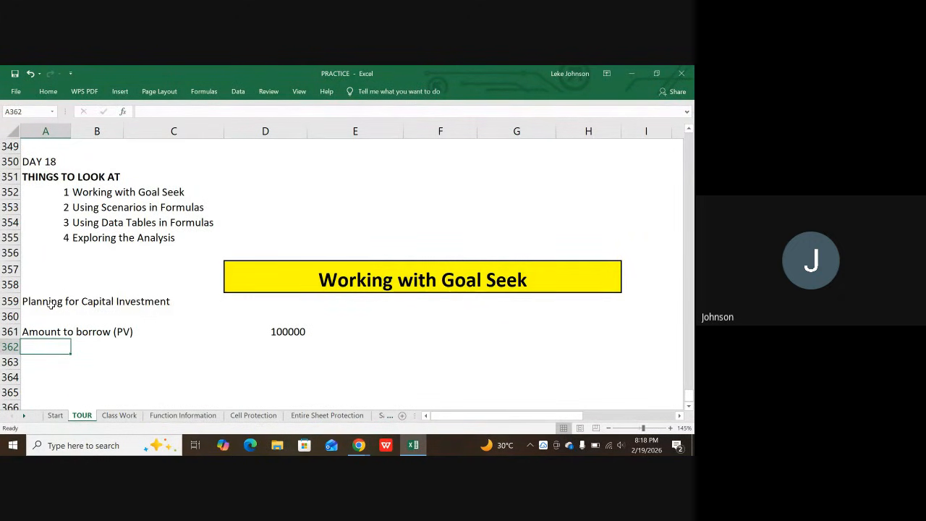
- Add the label "Expected Annual interest rate" in A362 and enter 6% for it in D362
type("Expec")
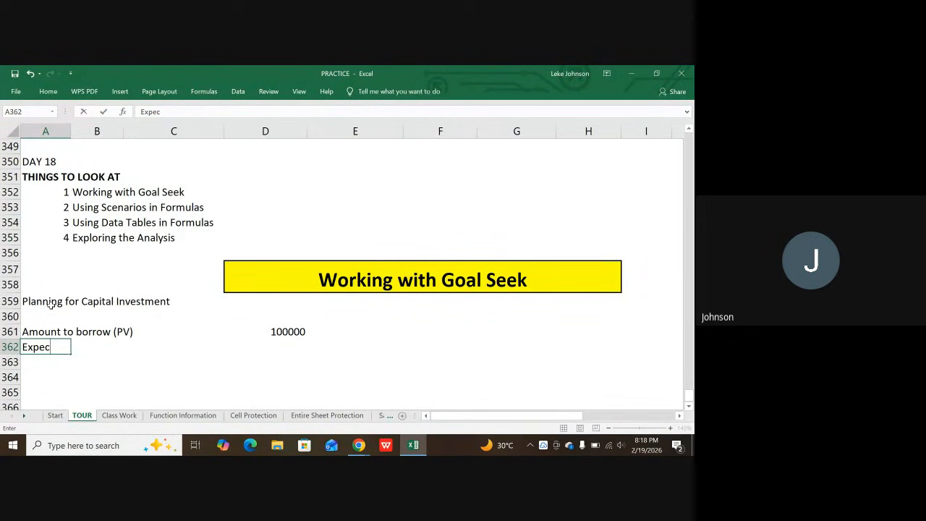
type("ted Annu")
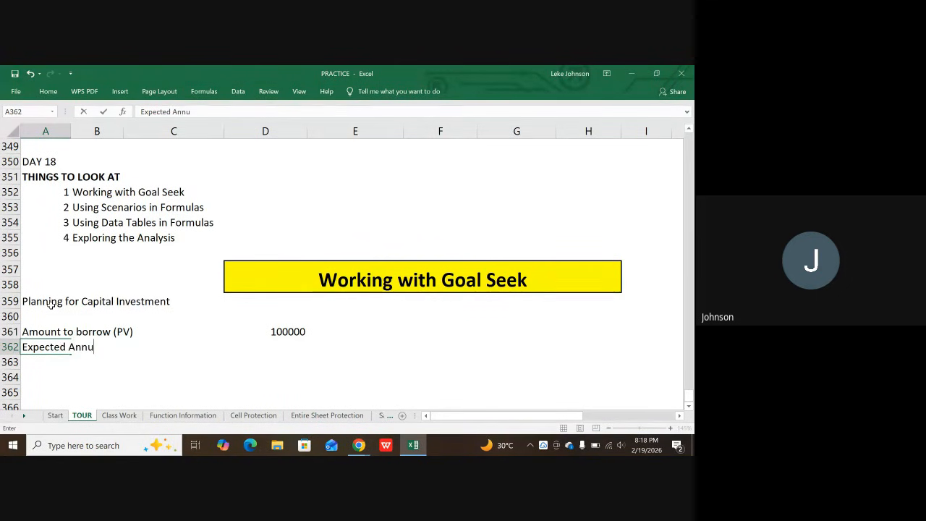
type("al interest")
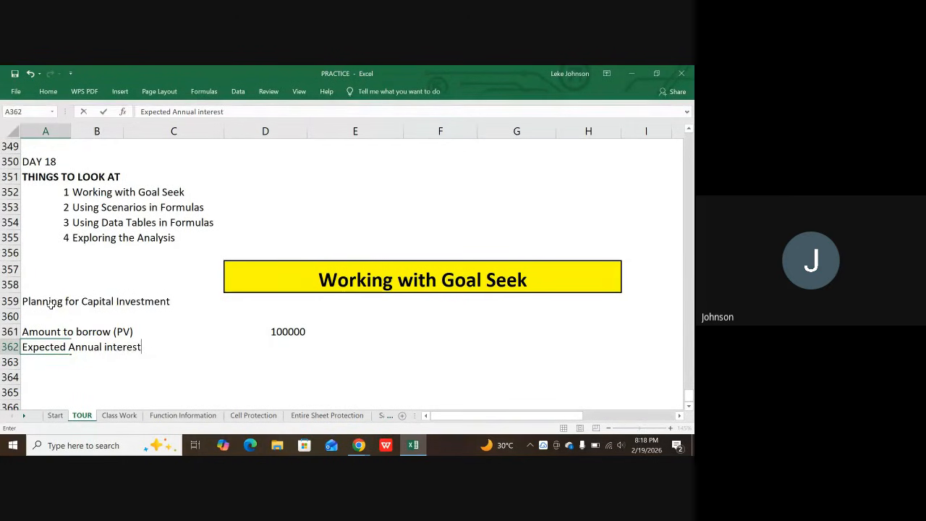
type(" rate")
key("Tab")
key("Tab")
key("Tab")
type("6")
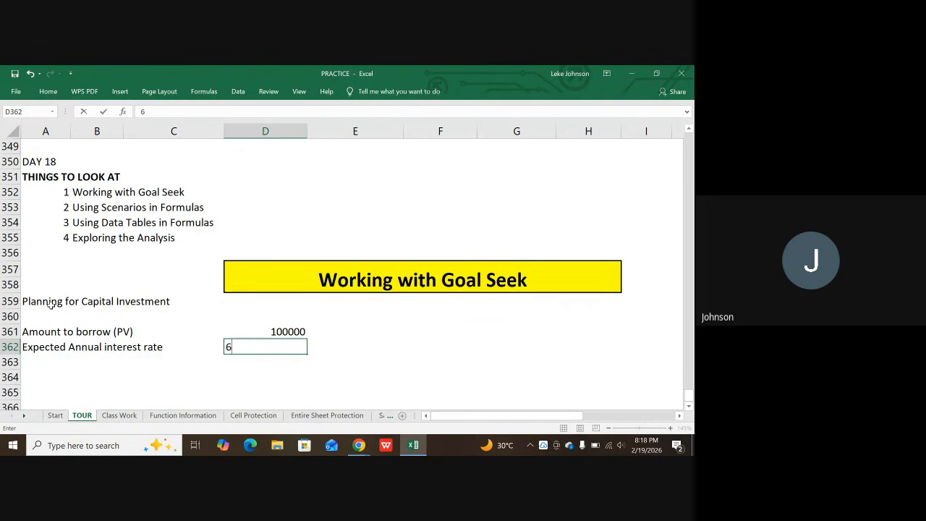
type("%")
key("Return")
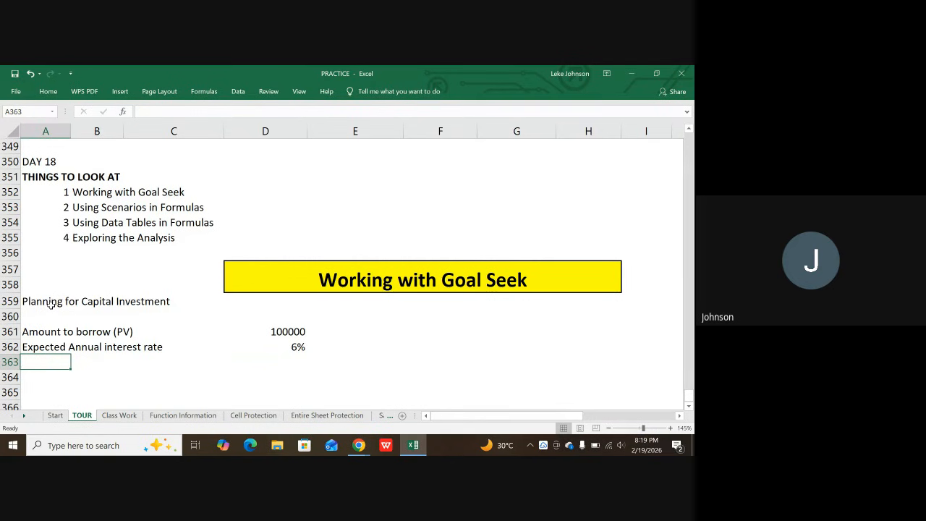
- Add the label "Expected years to pay off" in A363 and enter 10 for it in D363
type("Expected")
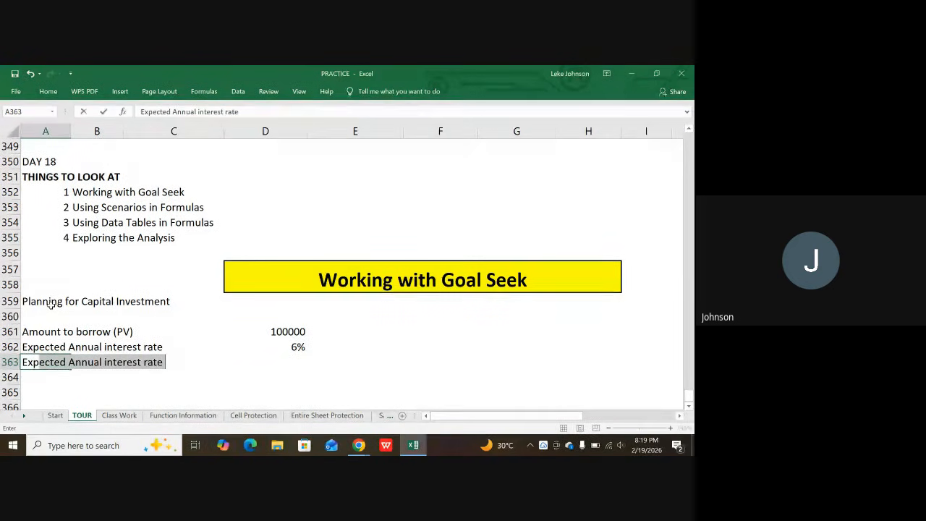
type(" y")
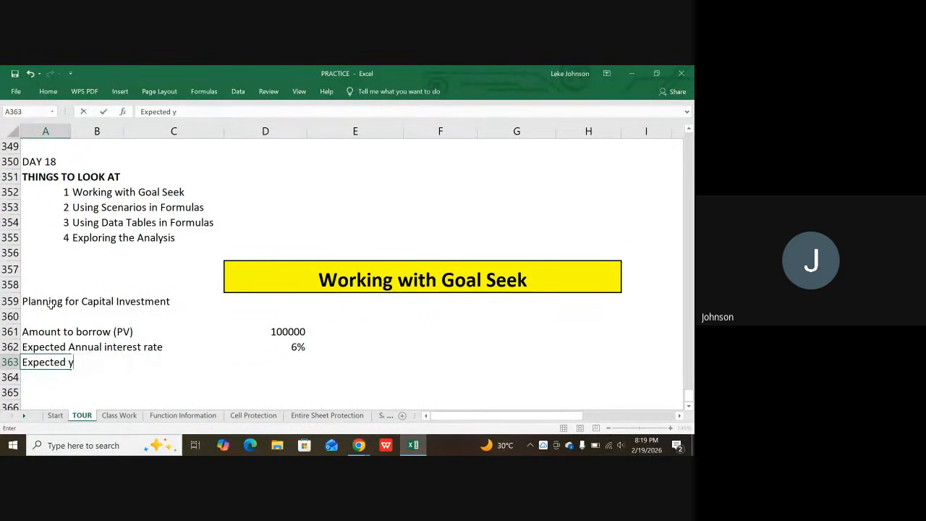
type("ears to p")
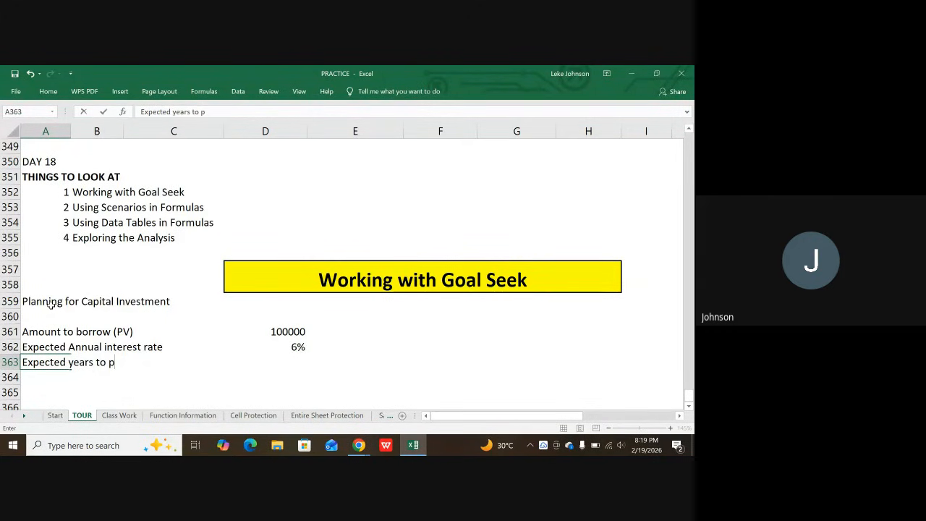
type("ay off")
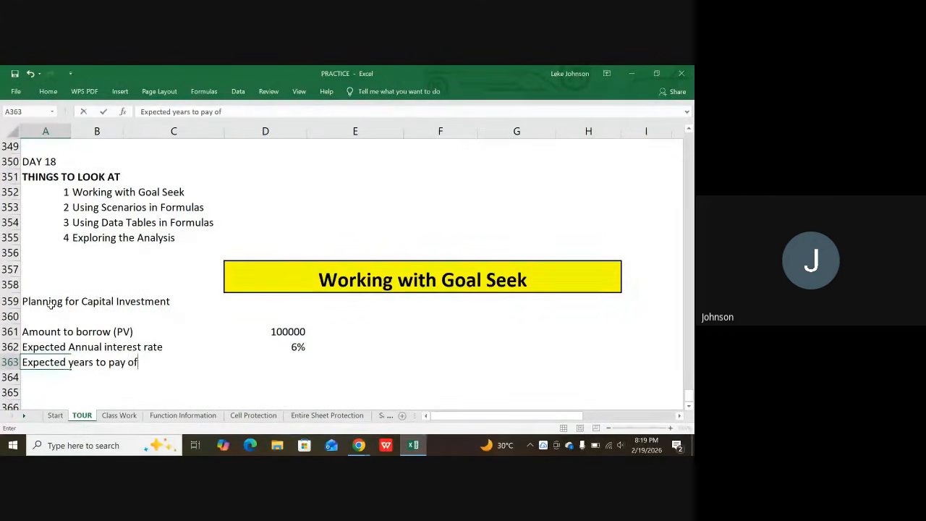
key("Tab")
key("Right")
key("Right")
key("Right")
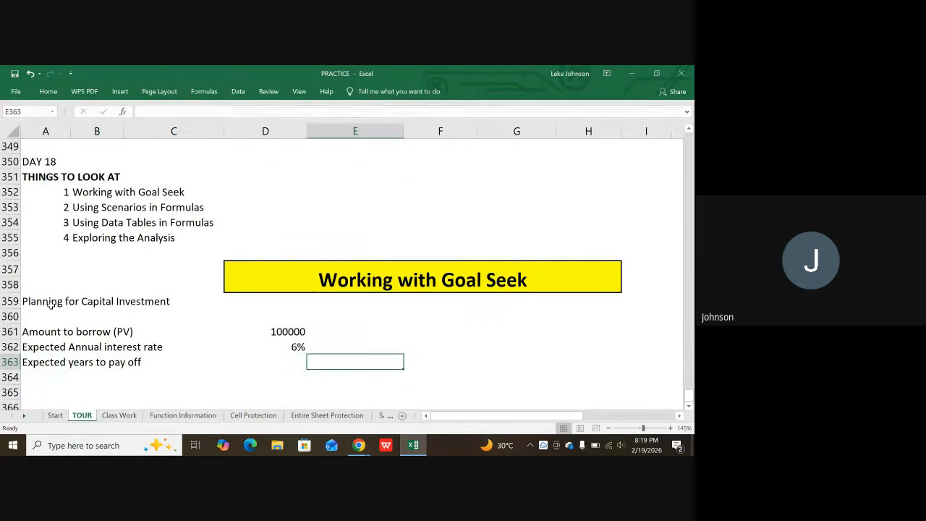
key("Left")
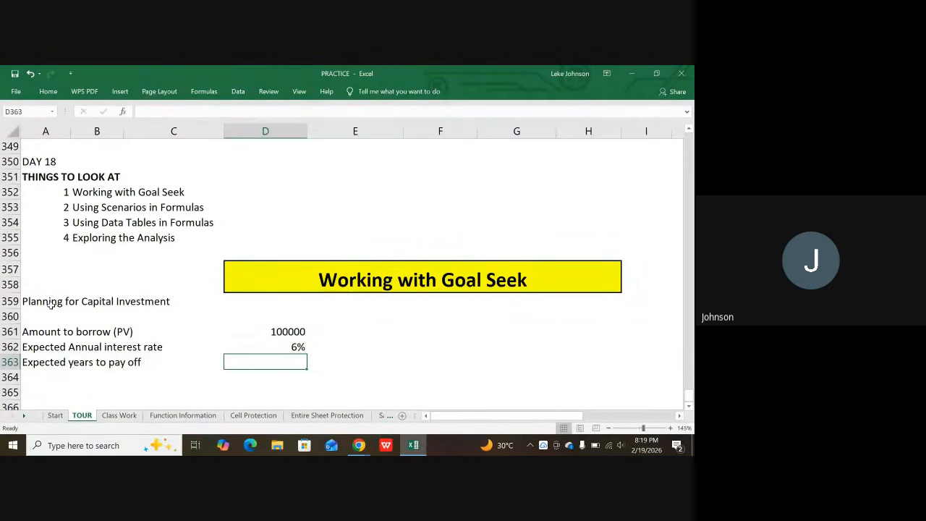
type("10")
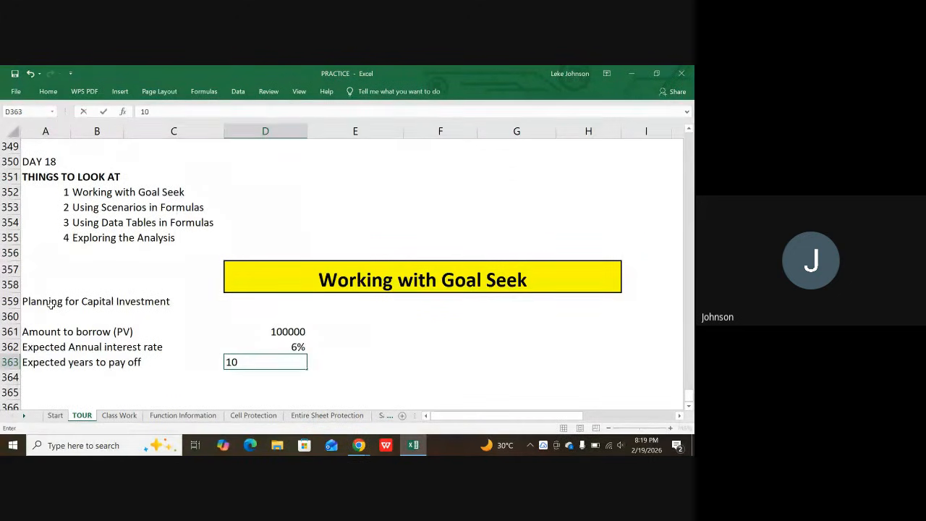
key("Return")
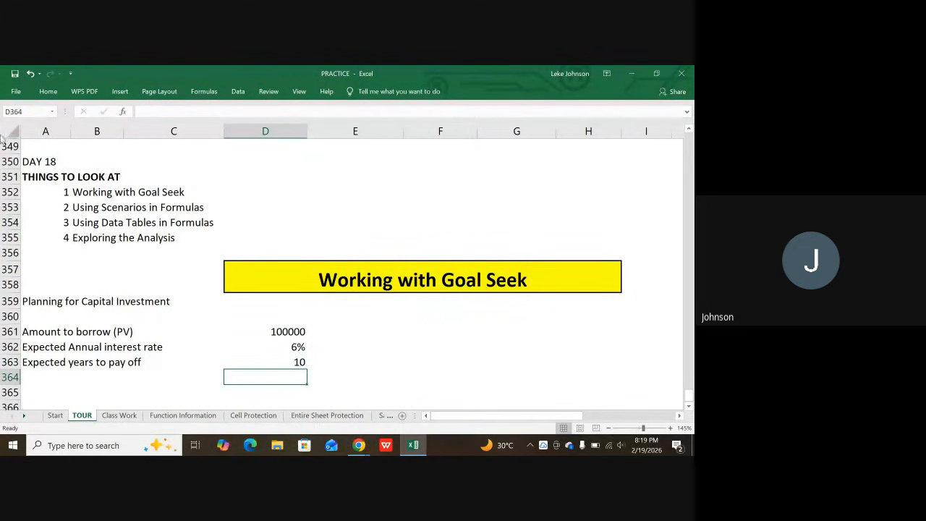
- Enter a label for the monthly payment in A364, below the years to pay off
key("Left")
key("Left")
key("Left")
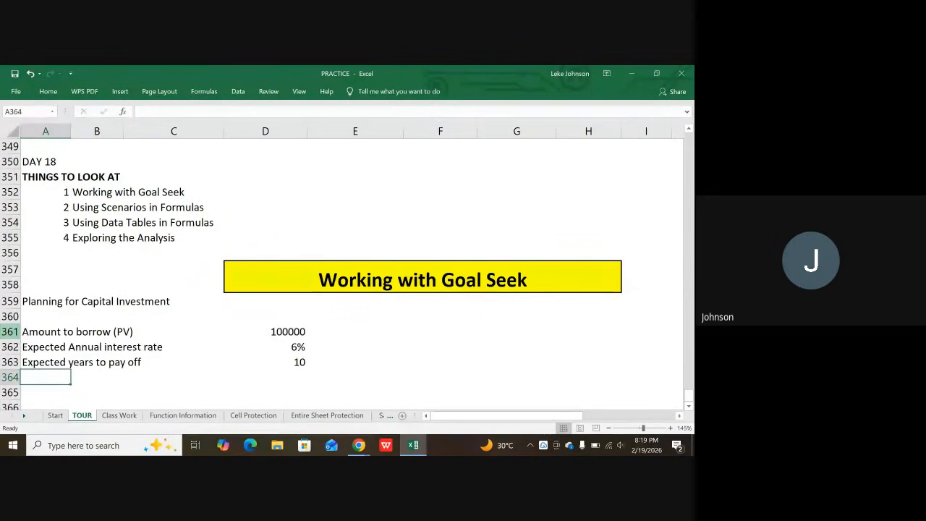
type("P")
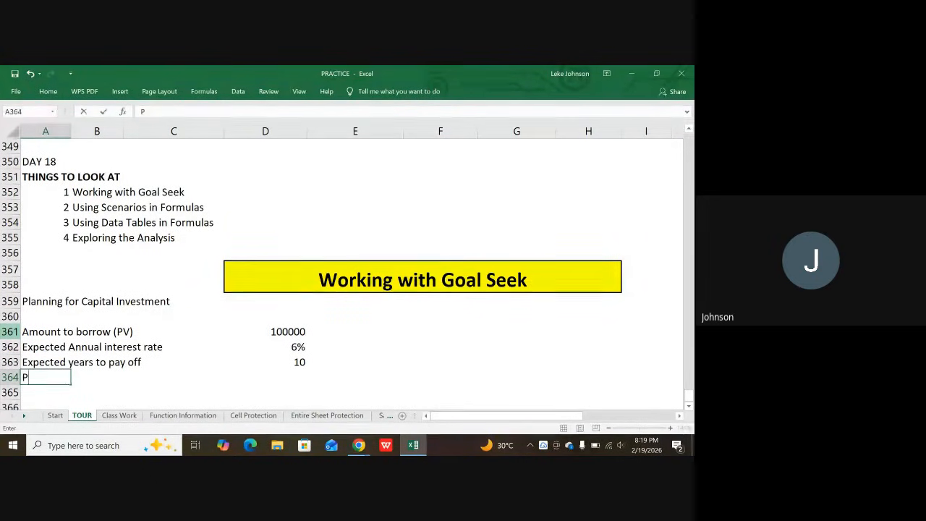
key("BackSpace")
type("M")
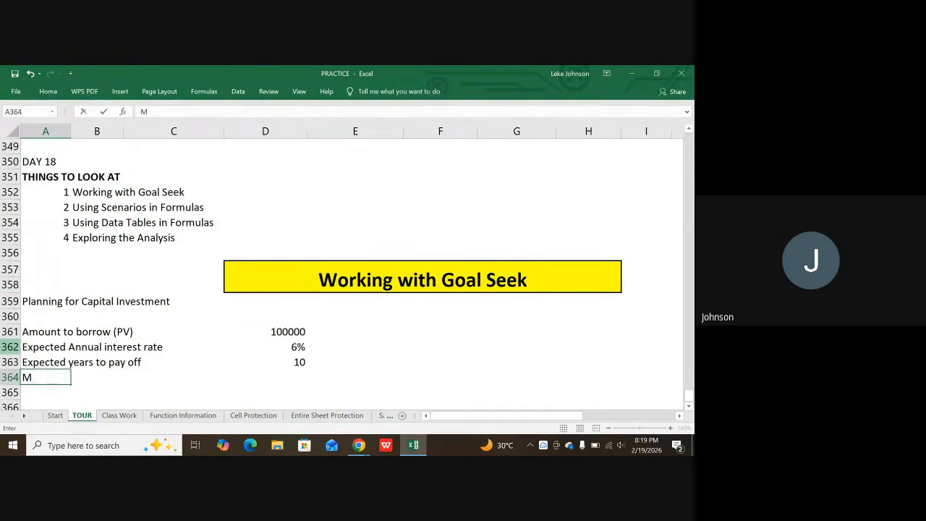
type("onthlt Paym")
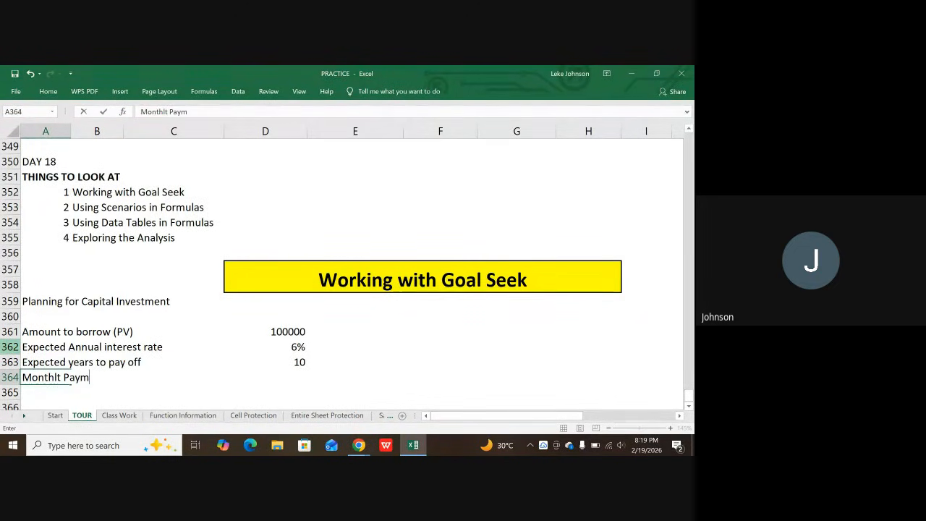
type("e nt")
key("Tab")
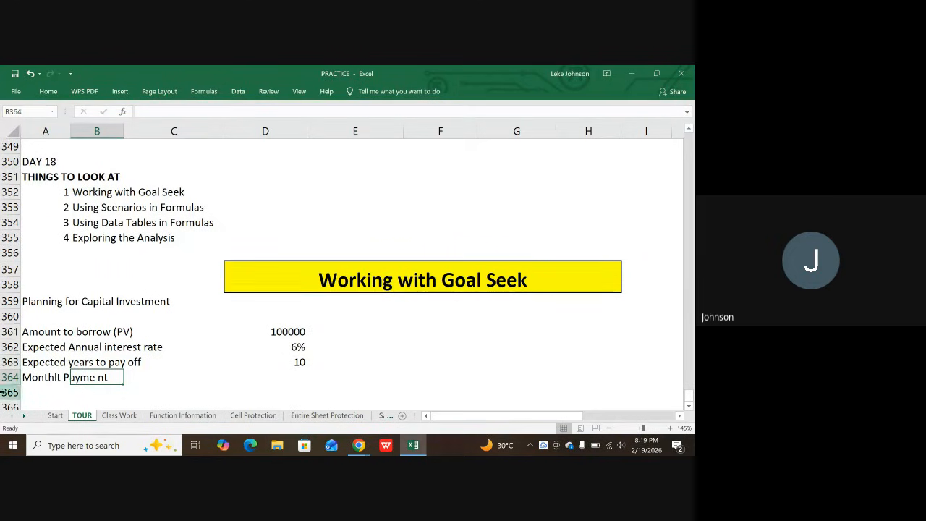
- Correct the spelling of the label in A364 so it reads "Monthly Payment"
left_click(35, 378)
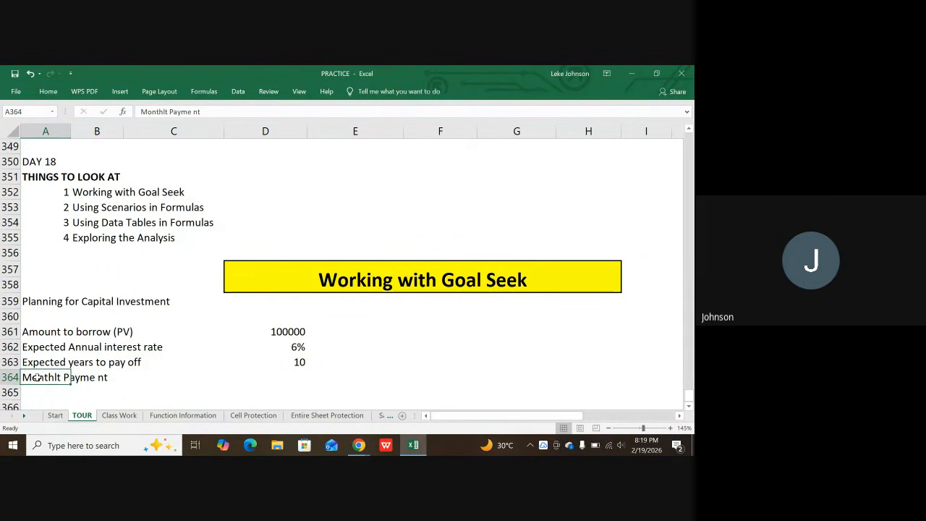
left_click(167, 111)
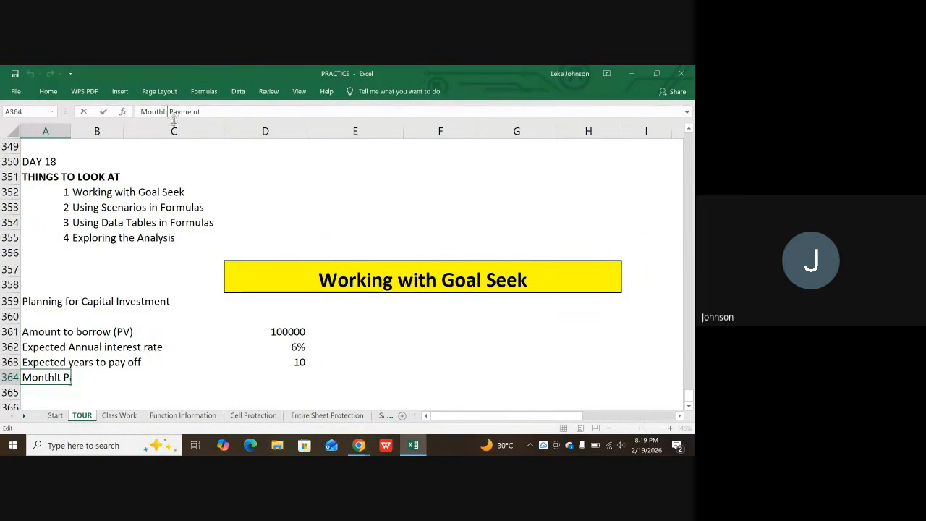
key("BackSpace")
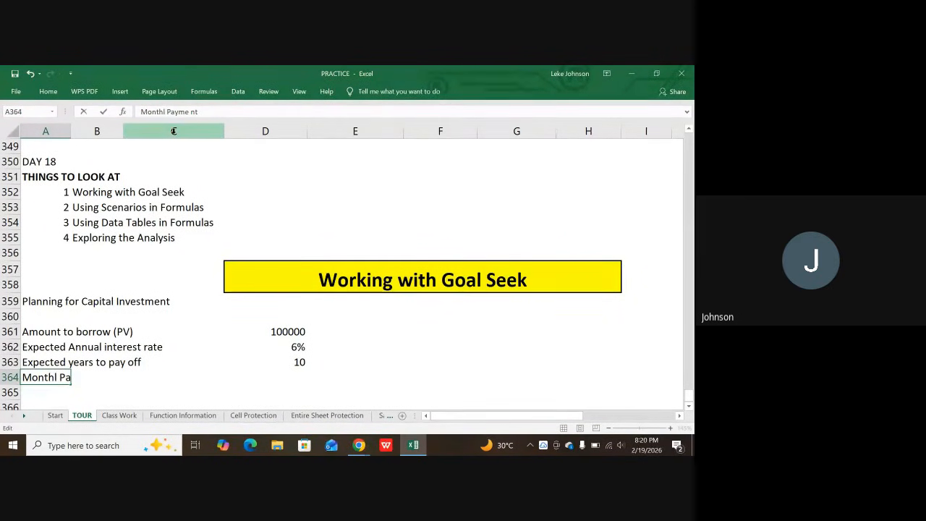
type("y")
left_click(195, 113)
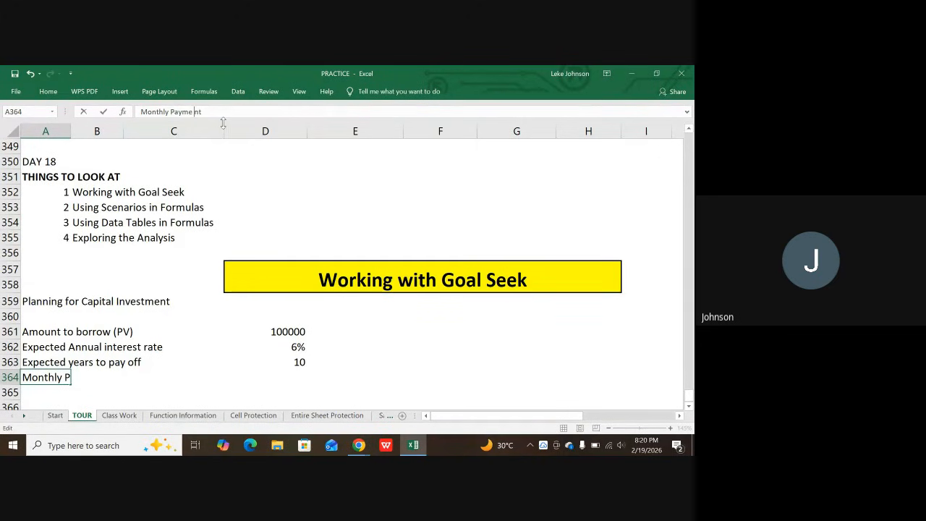
key("BackSpace")
key("Return")
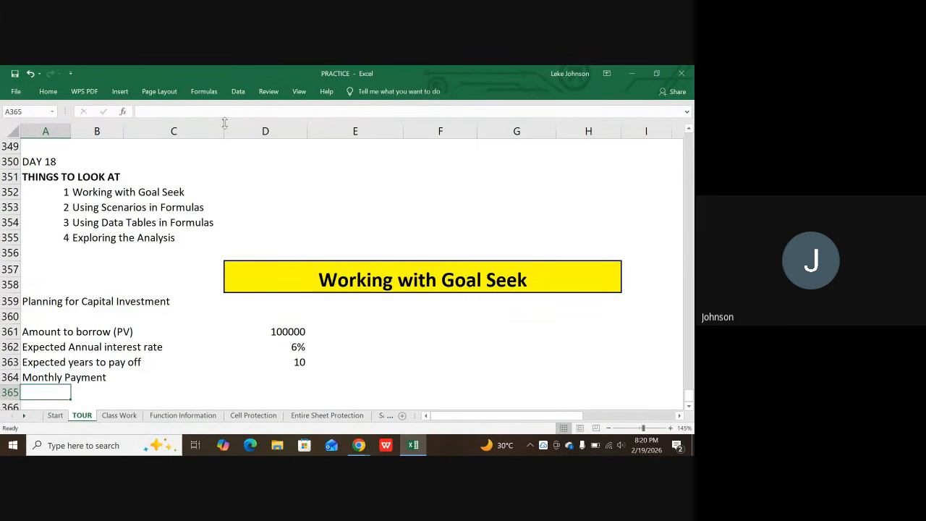
- Fill the empty Monthly Payment value cell D364 with yellow
left_click(245, 378)
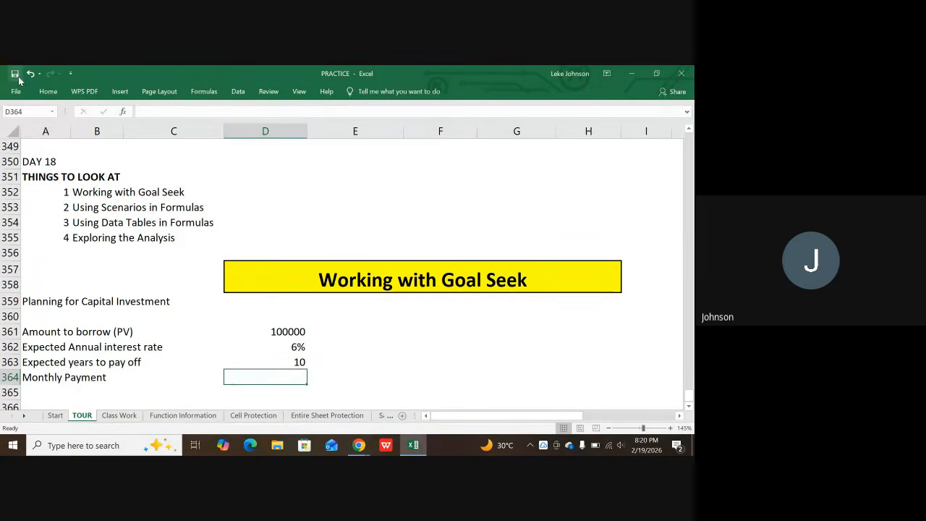
left_click(48, 91)
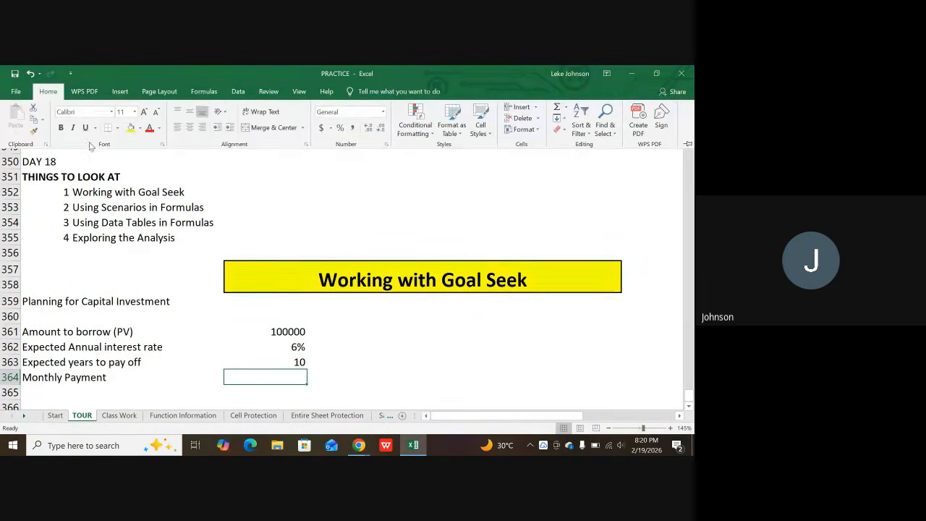
left_click(131, 128)
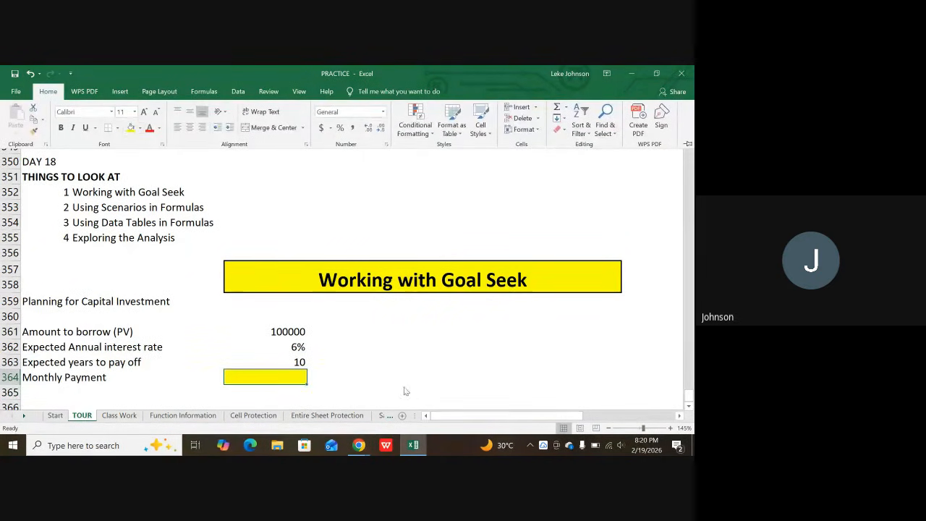
- Enter the note "using the payment function, it has three Argument" in A366, below the loan figures
scroll(364, 375, "down", 2)
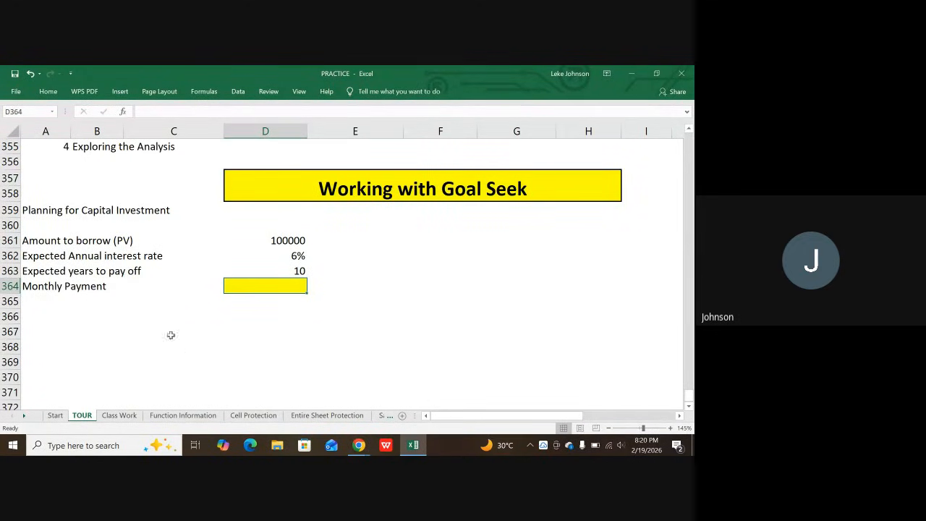
left_click(57, 319)
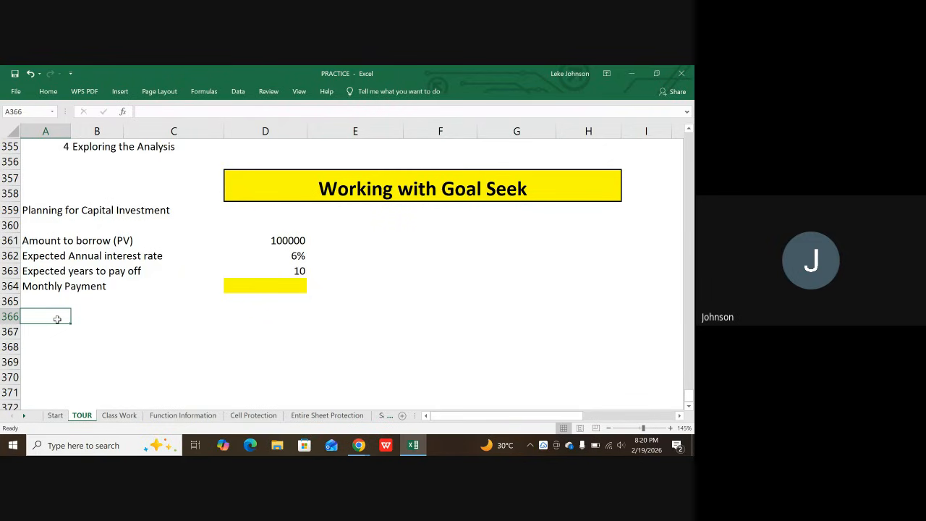
type("using t")
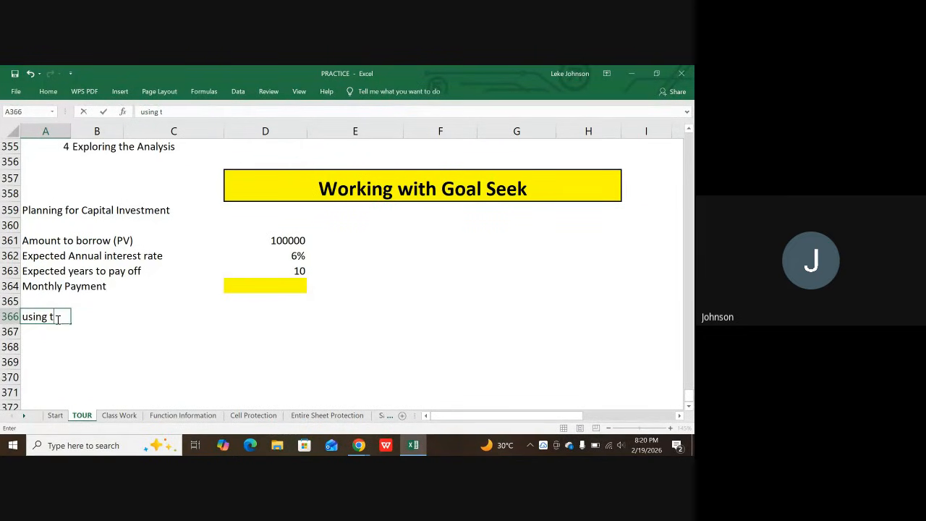
type("he payment ")
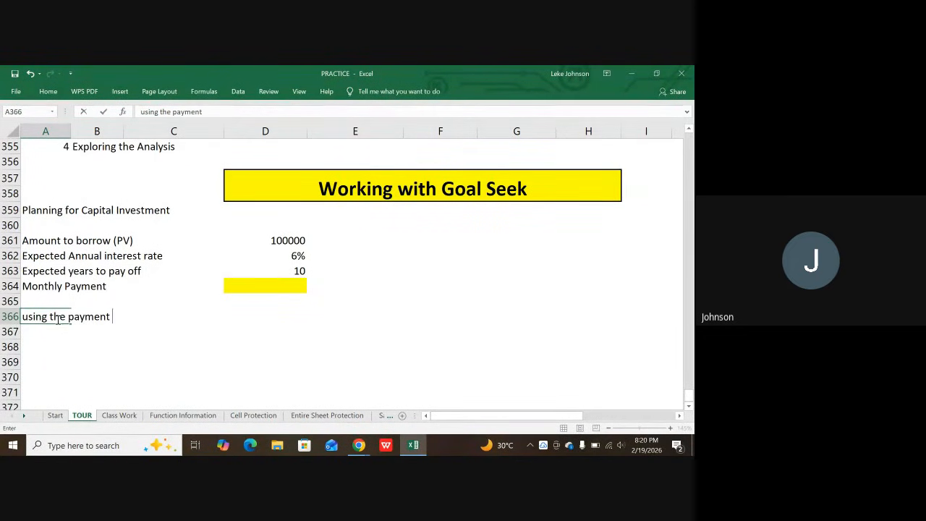
type("func")
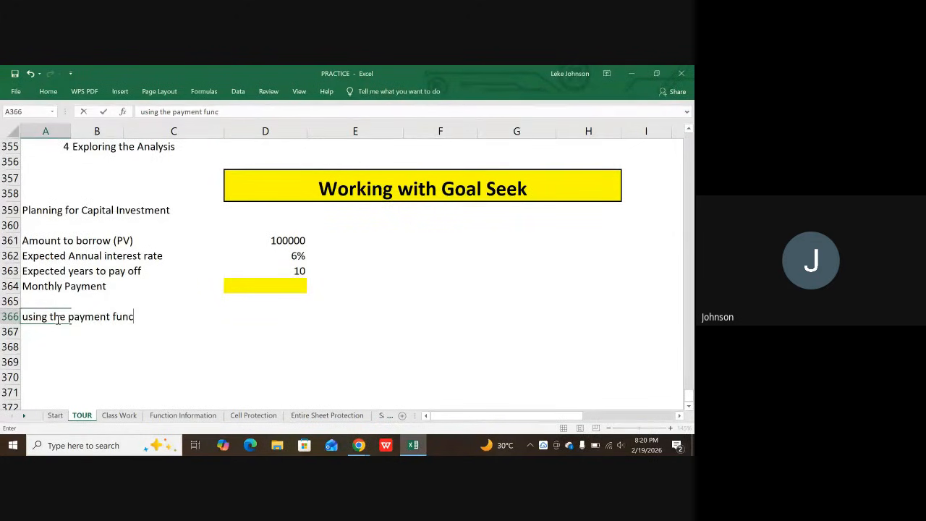
type("tion")
type(", it h")
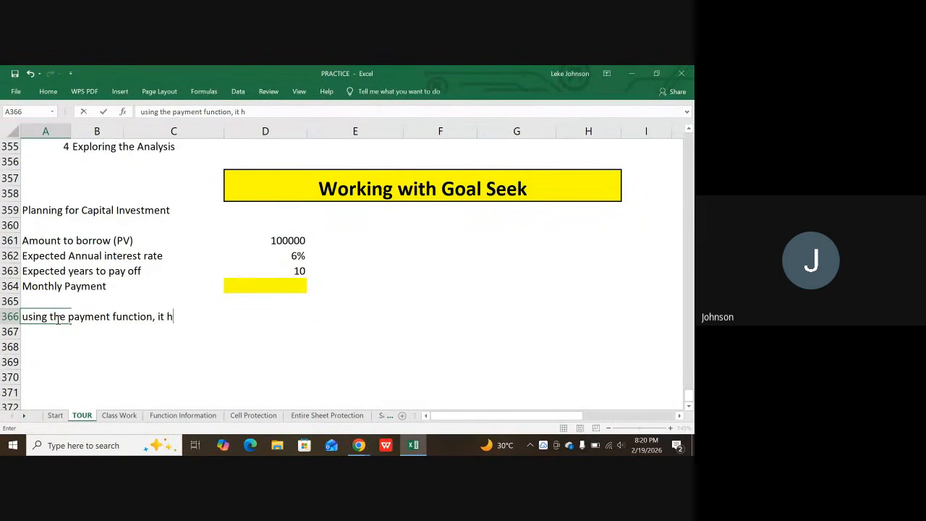
type("as three Argum")
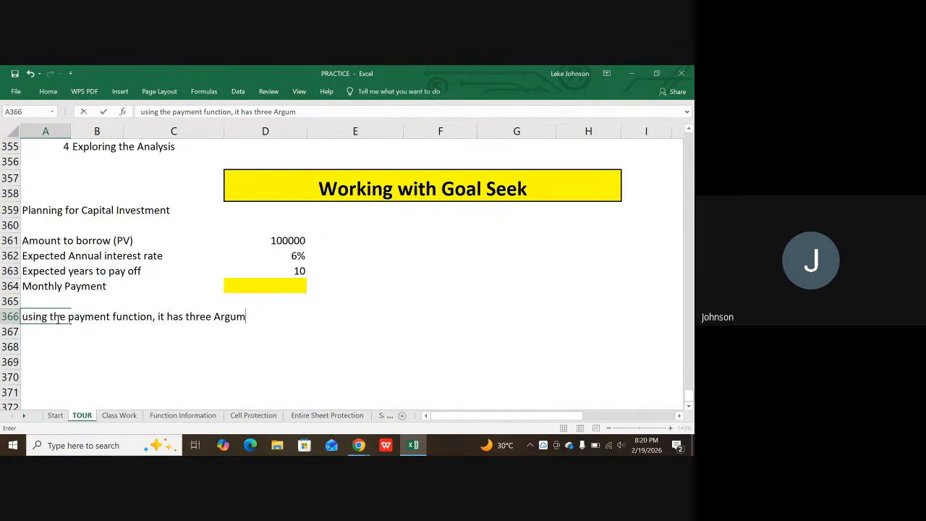
type("ent")
key("Return")
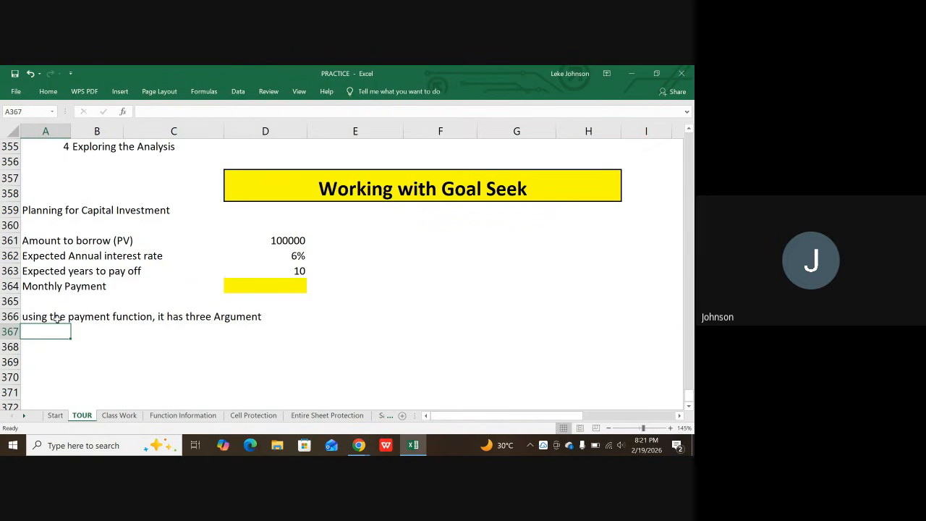
- Enter the heading "Syntax of the payment function" in A368, leaving one blank row below the note
key("Return")
type("Syntax")
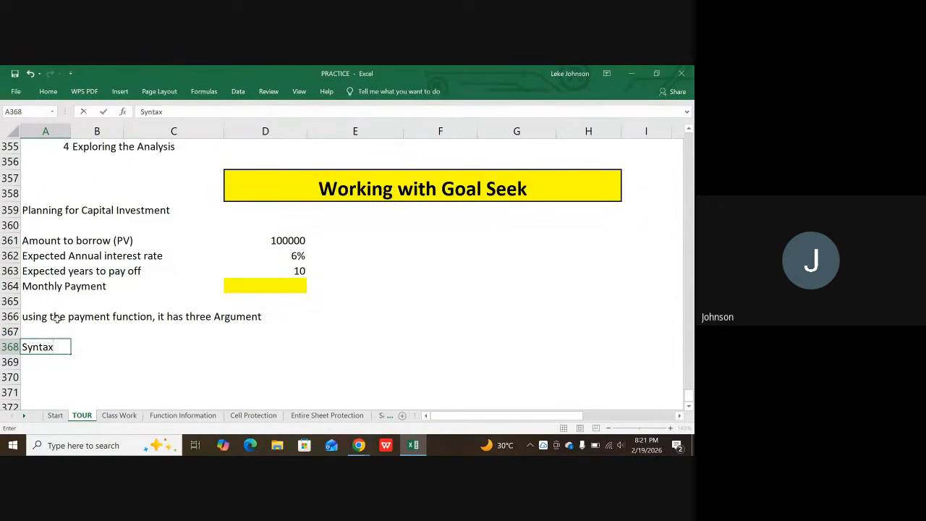
type(" of the payment function")
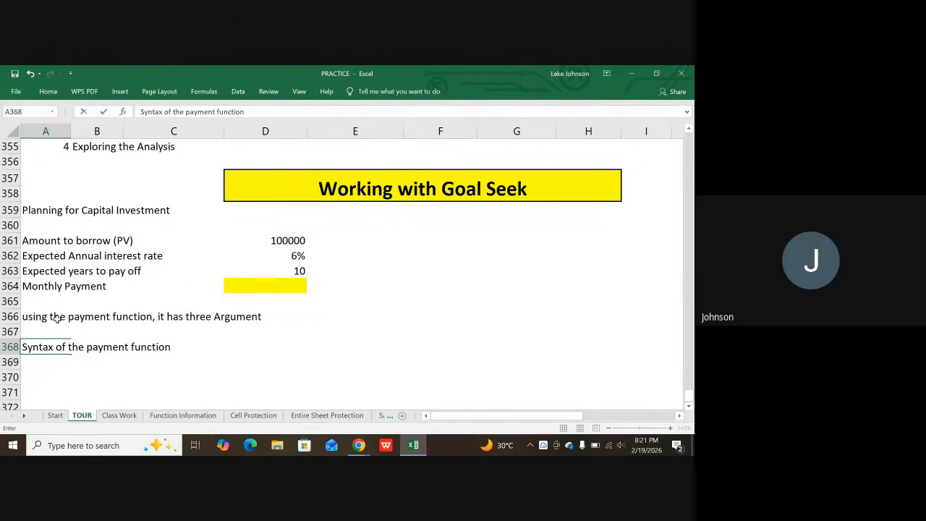
key("Return")
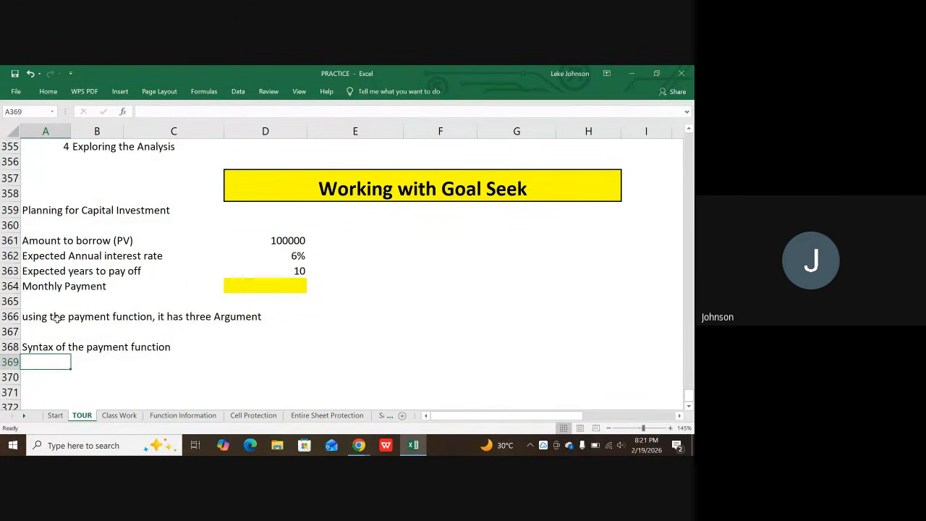
- Enter the syntax =pmt(interest,payback_period,PV) as plain text in A369, below the syntax heading
type("'=pmt")
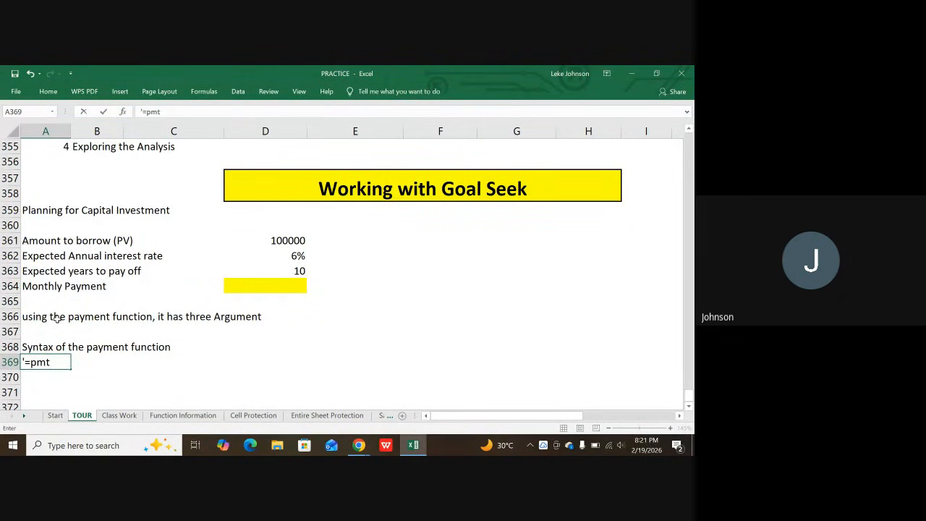
type("(in")
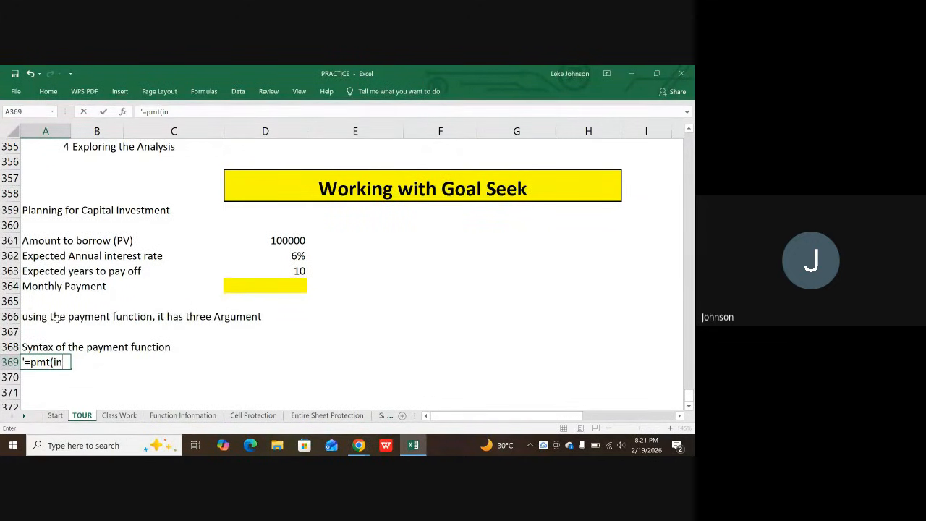
type("terest,")
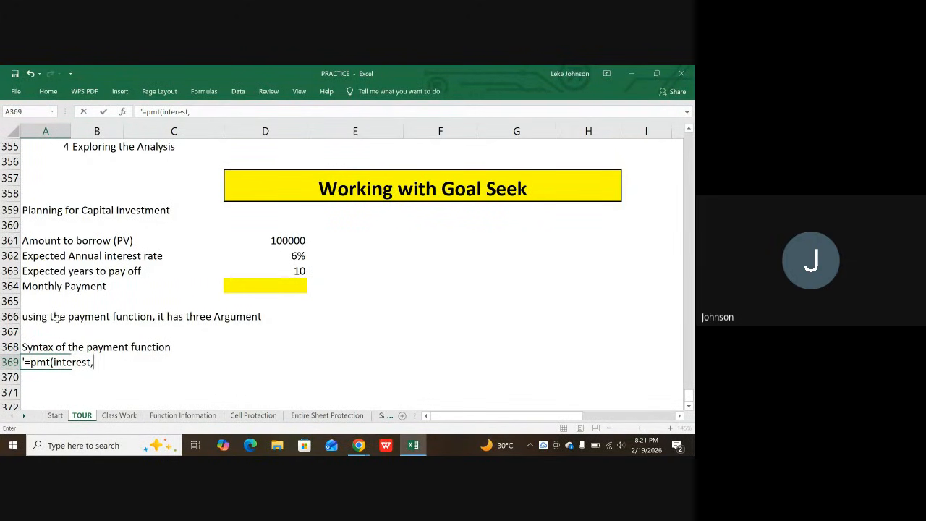
type("payback")
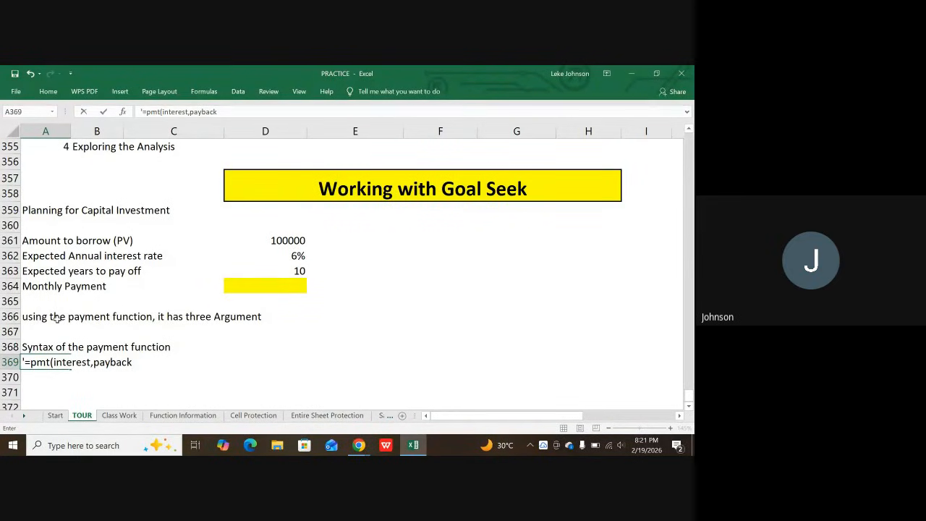
type("|_")
key("BackSpace")
key("BackSpace")
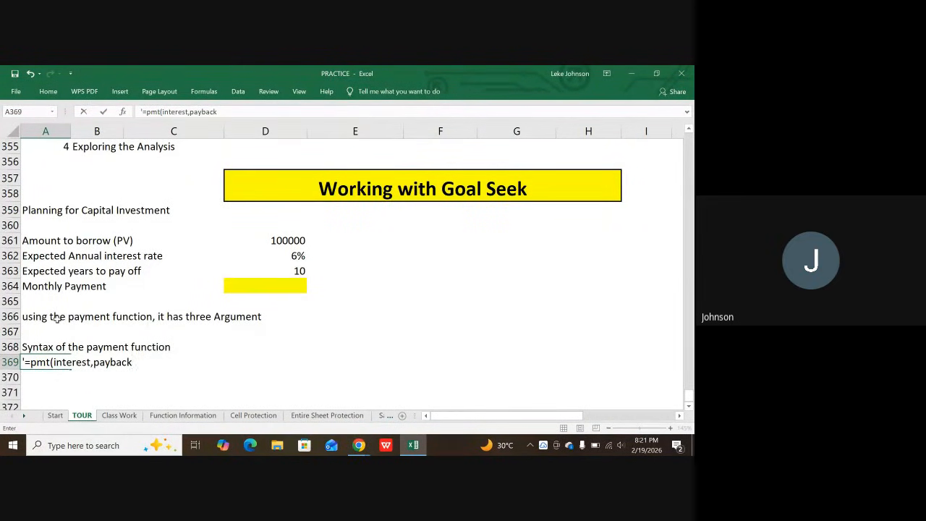
type("_")
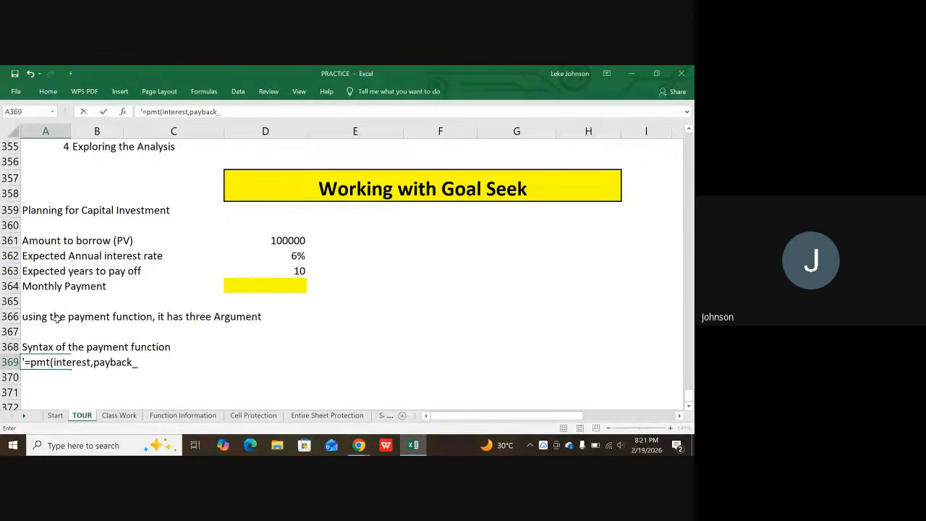
type("period,")
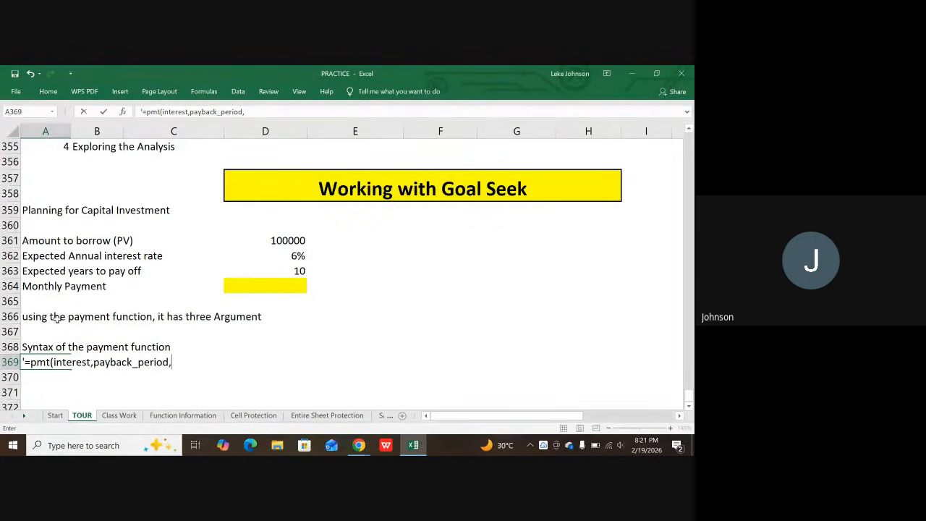
type("PV")
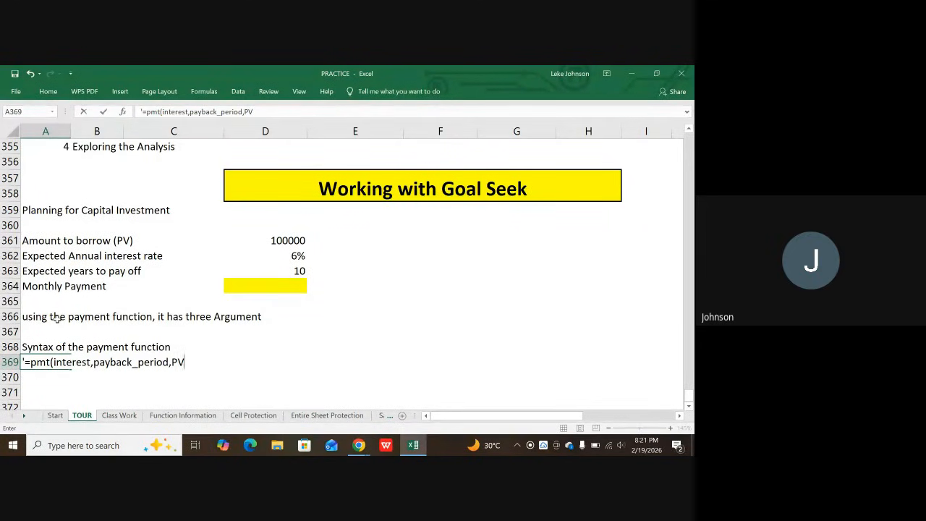
type(")")
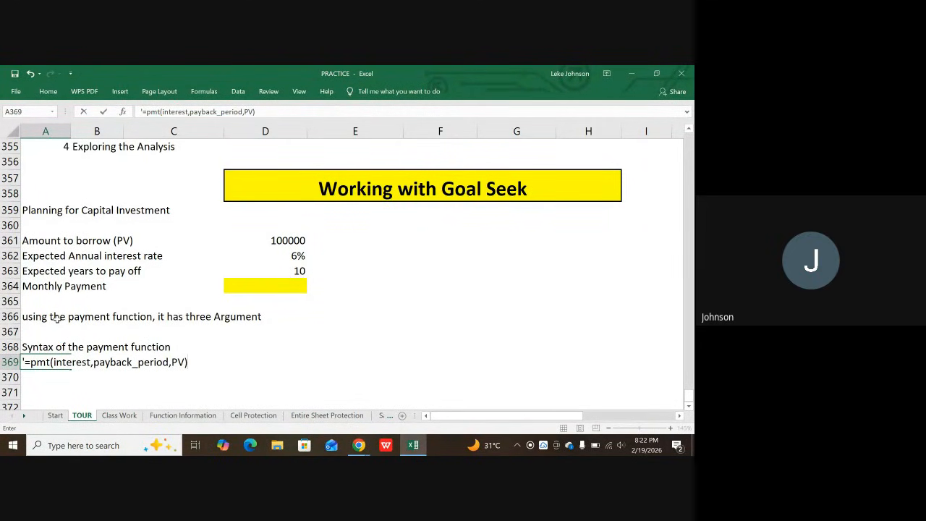
key("Return")
key("Return")
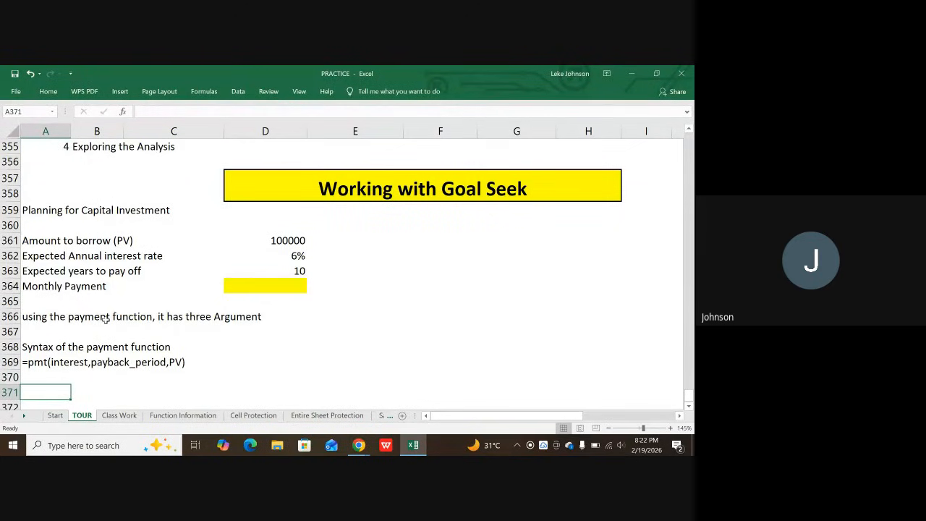
- Check the Google Meet call in Chrome and return to the PRACTICE workbook in Excel
left_click(282, 291)
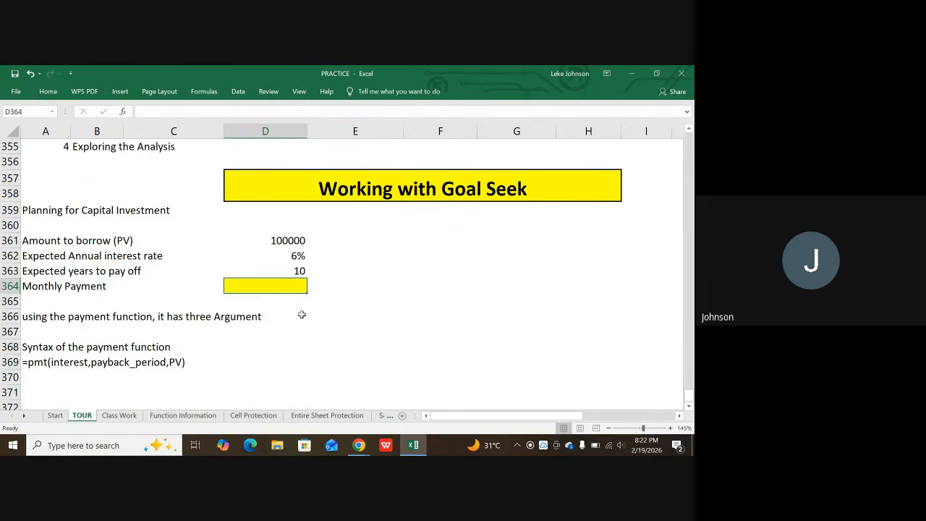
mouse_move(359, 445)
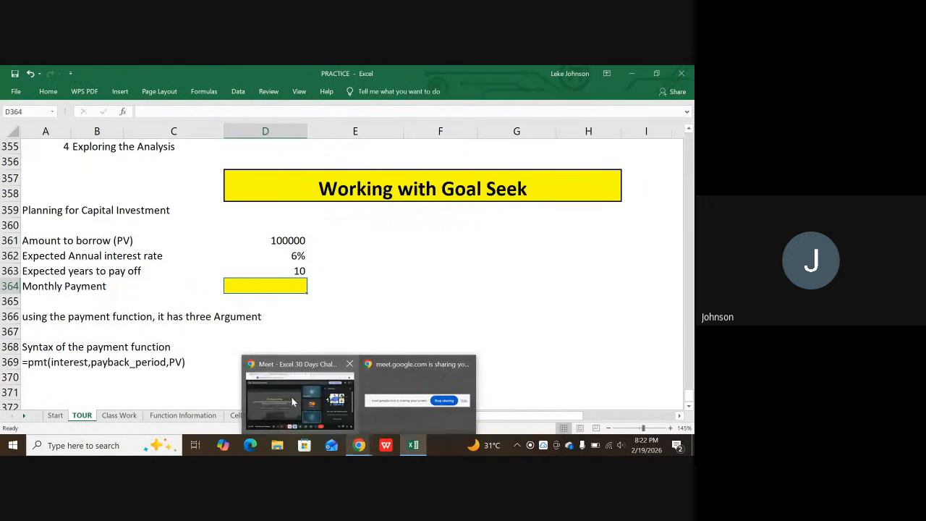
left_click(318, 380)
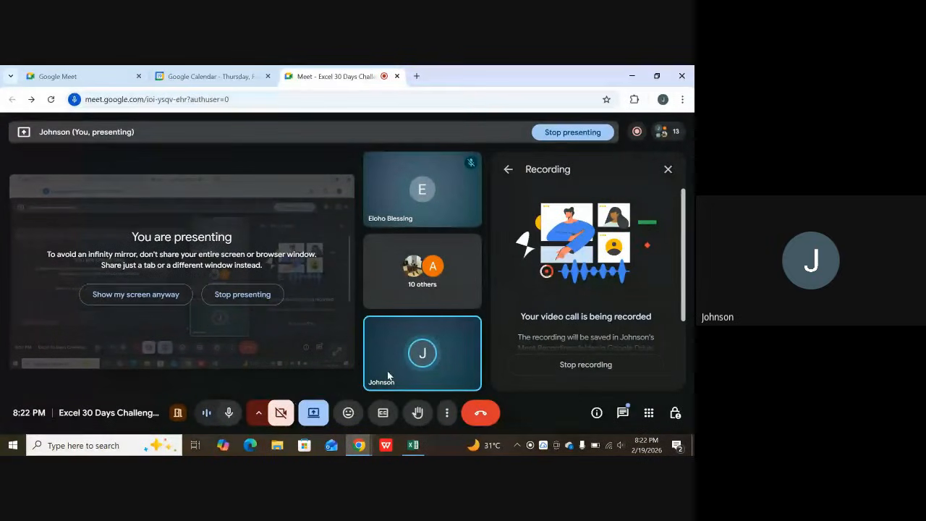
mouse_move(416, 444)
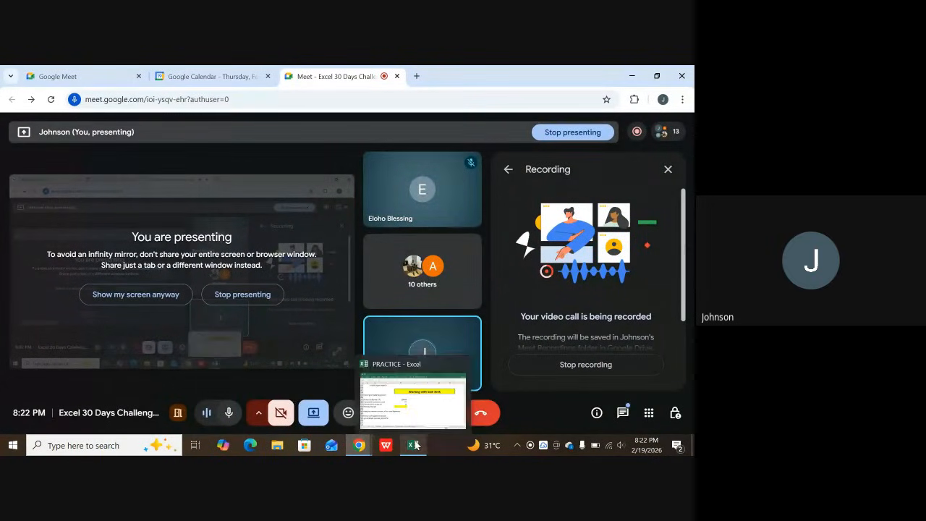
left_click(413, 395)
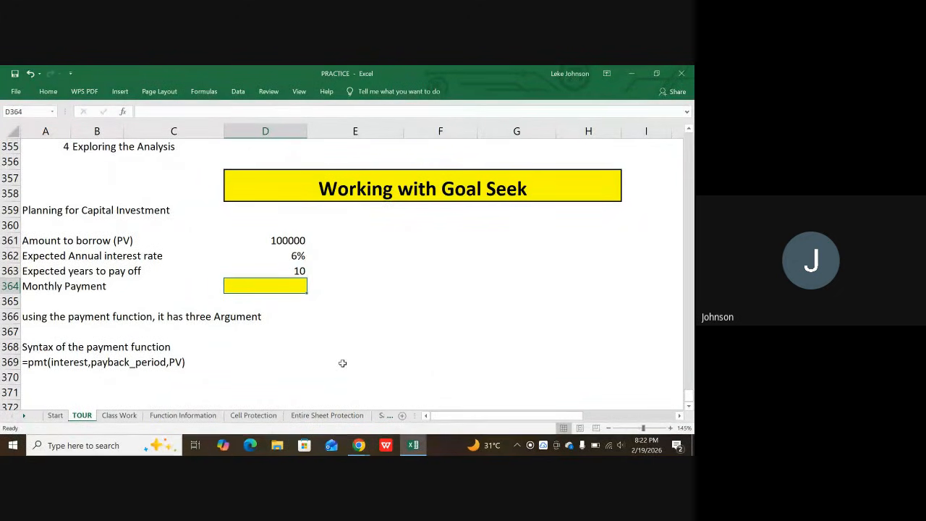
- Review the amount to borrow, annual interest rate and payoff years in D361 to D363
left_click(300, 244)
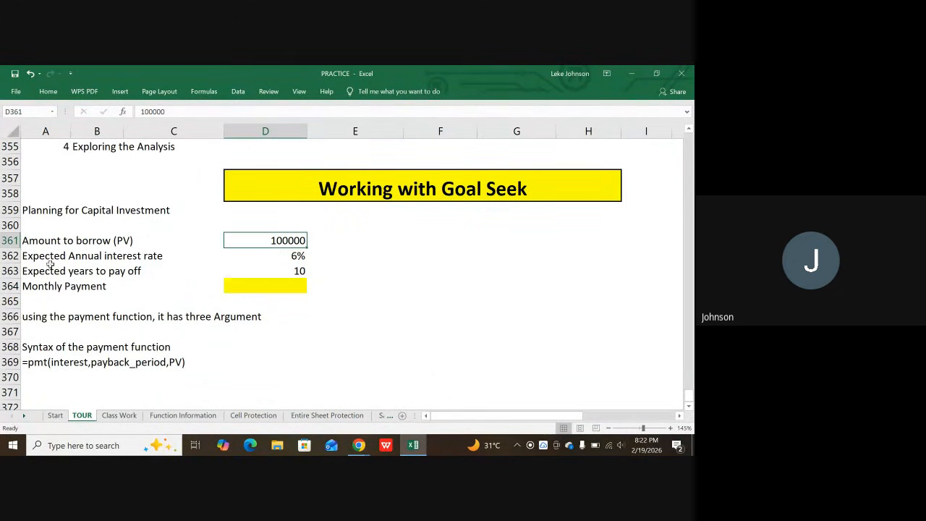
left_click(298, 256)
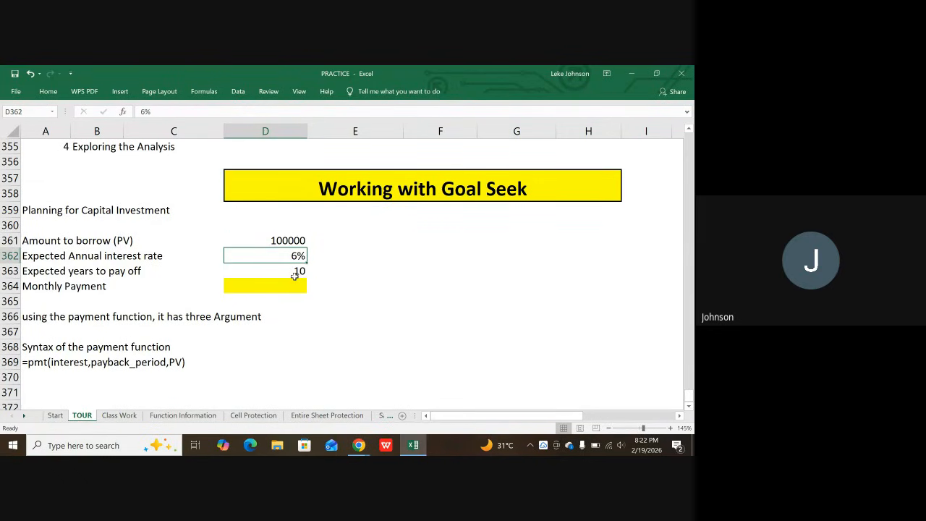
left_click(294, 273)
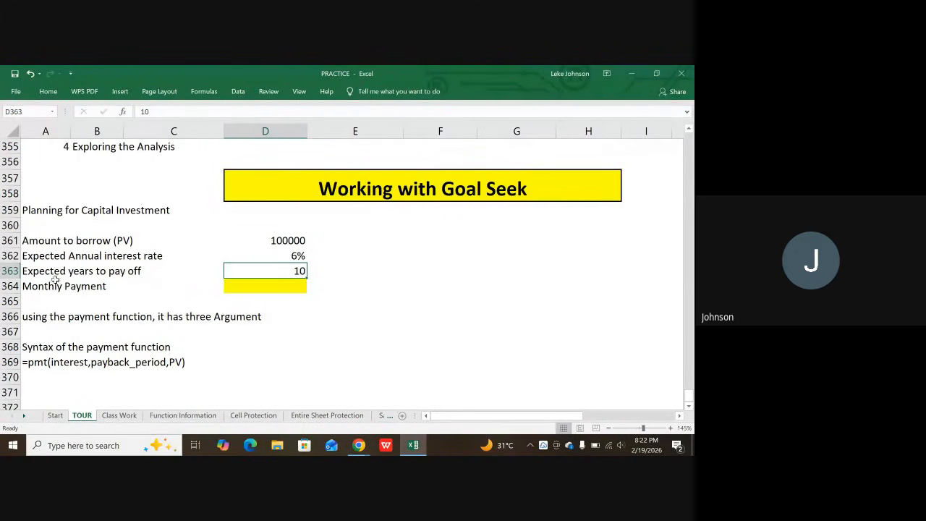
- Enter the monthly payment formula =PMT(D362/12,D363*12,D361) in D364
left_click(276, 289)
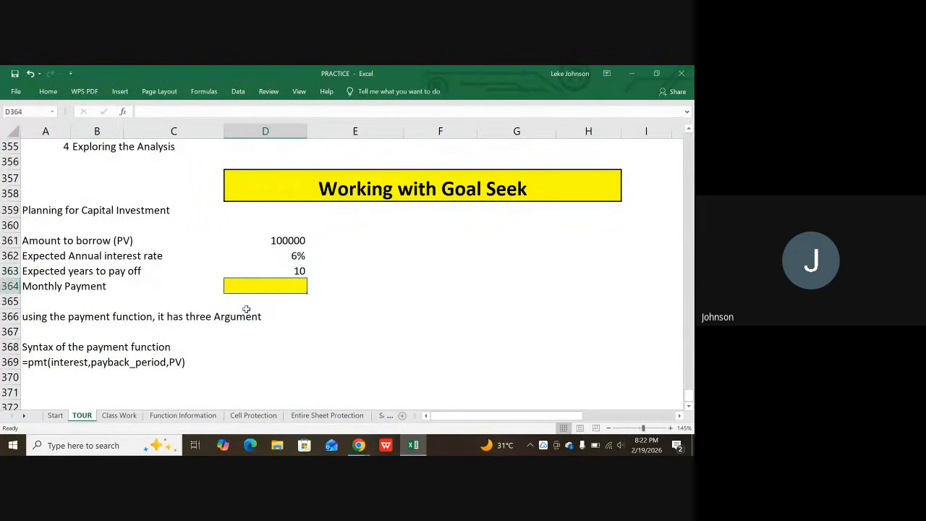
type("=pmt")
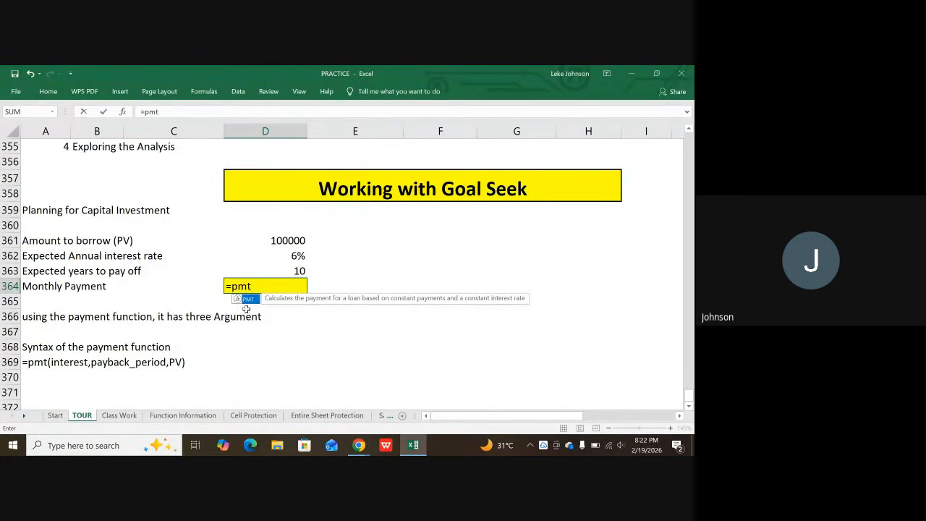
type("(")
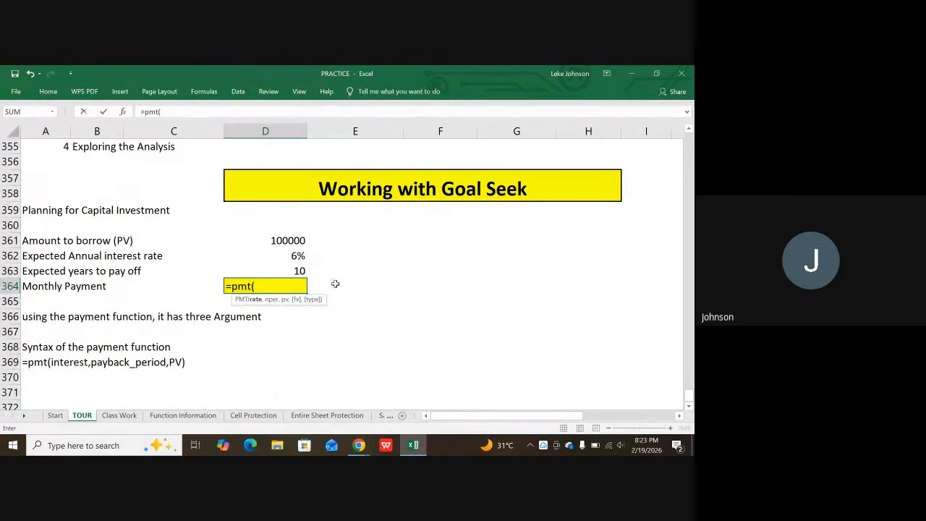
left_click(298, 256)
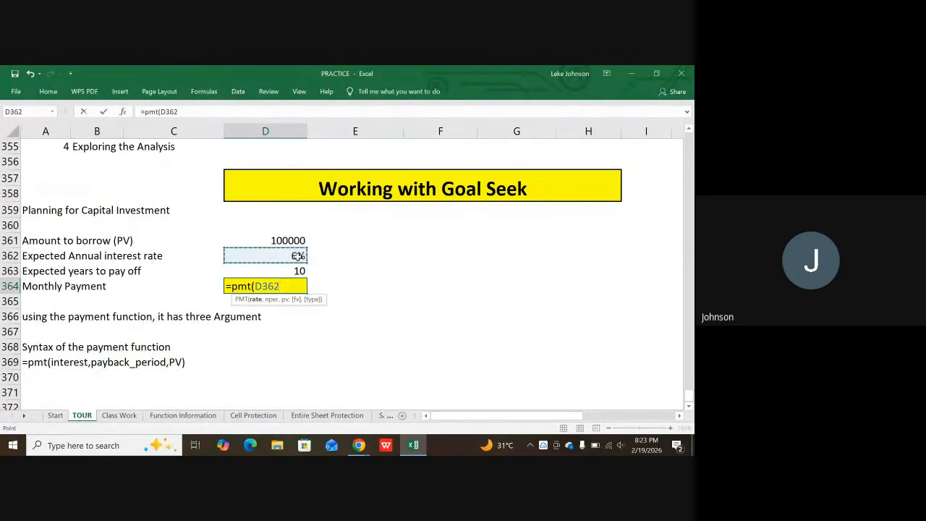
type("/12,")
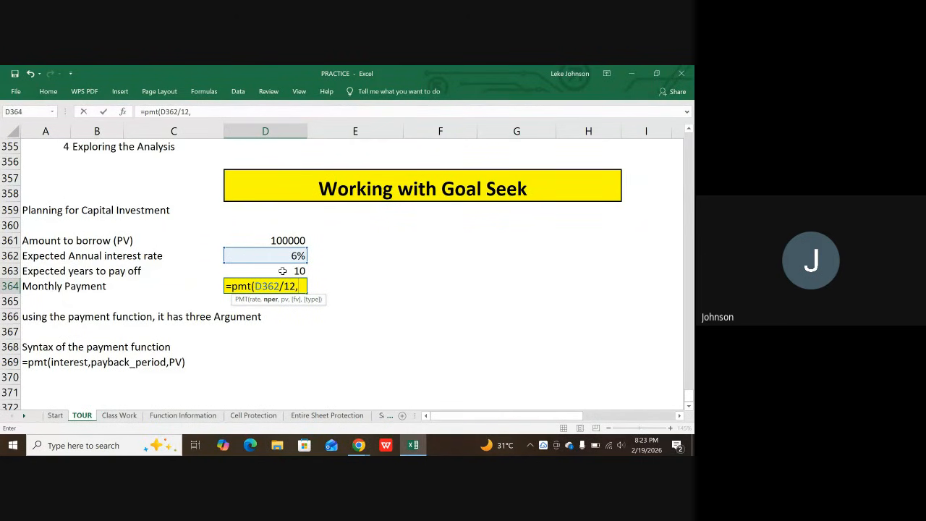
left_click(282, 271)
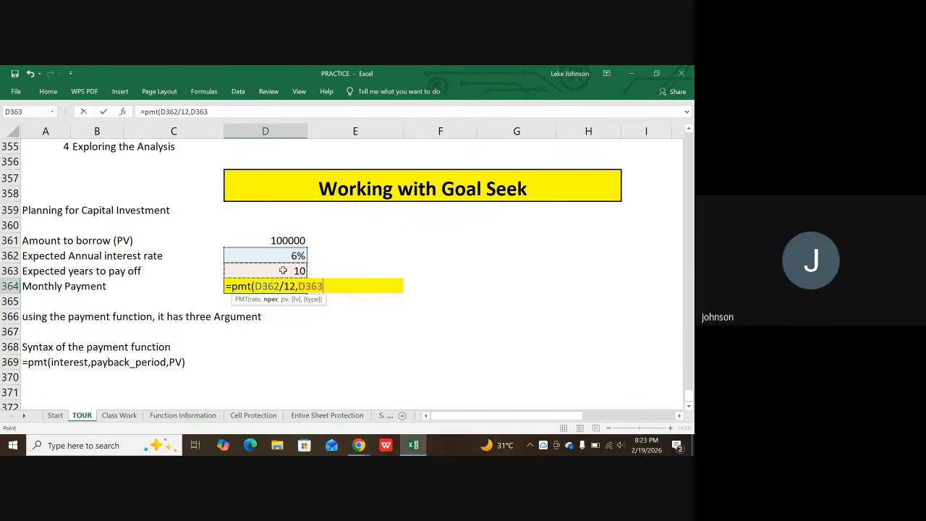
type("*12")
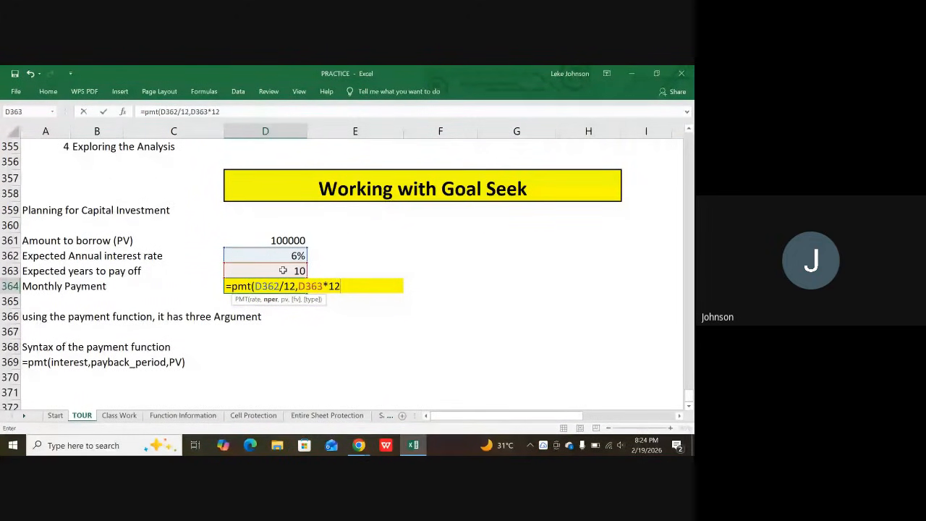
type(",")
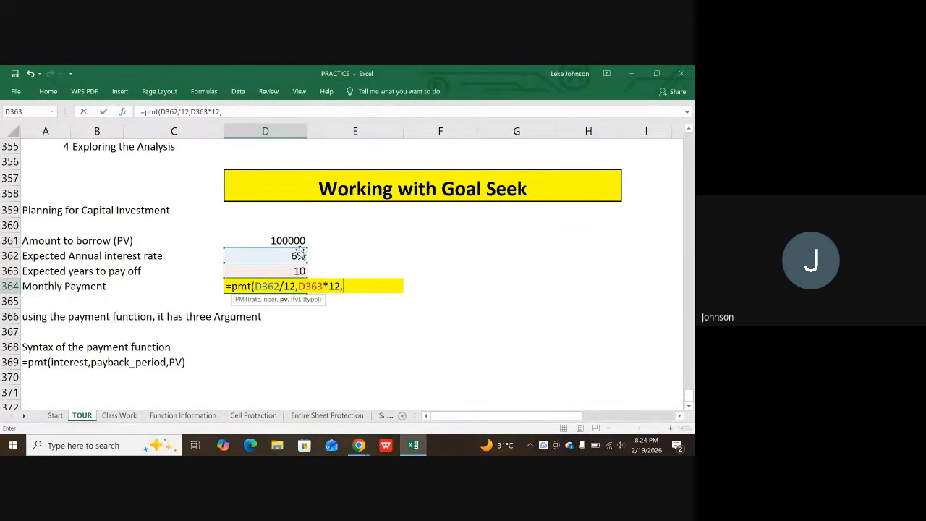
left_click(289, 240)
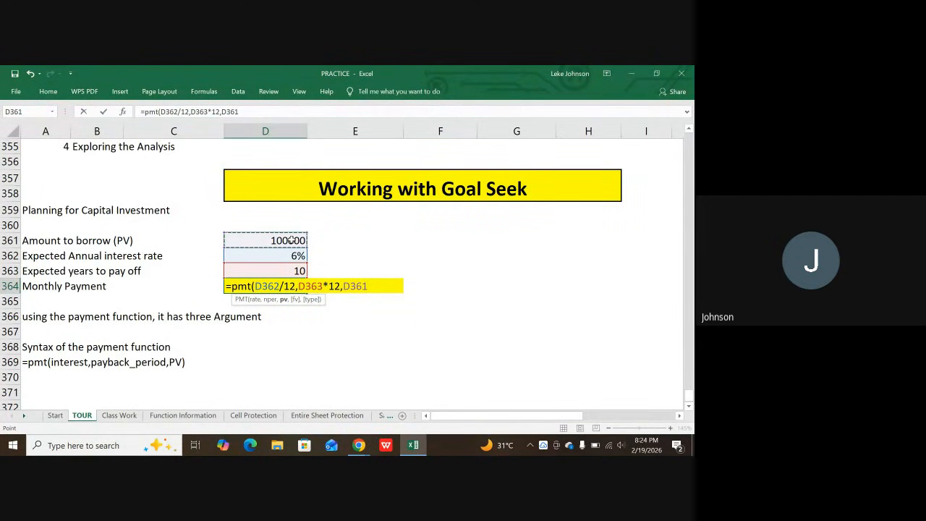
key("Return")
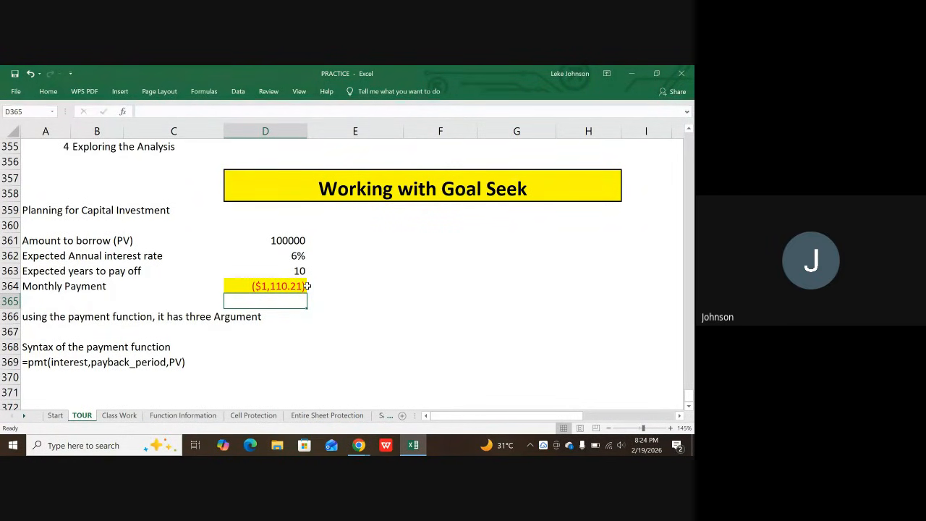
- Change the amount to borrow in D361 to the negative value -100000
left_click(279, 239)
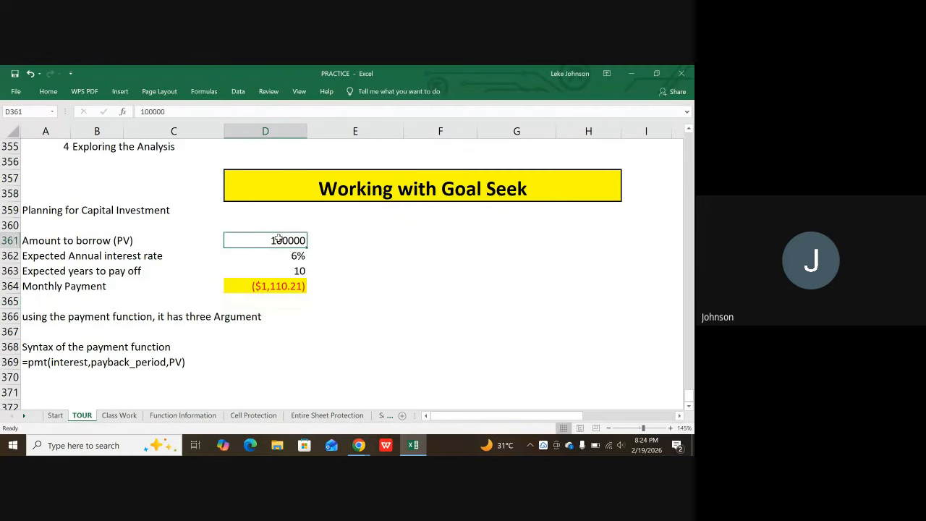
left_click(142, 112)
type("-")
key("Return")
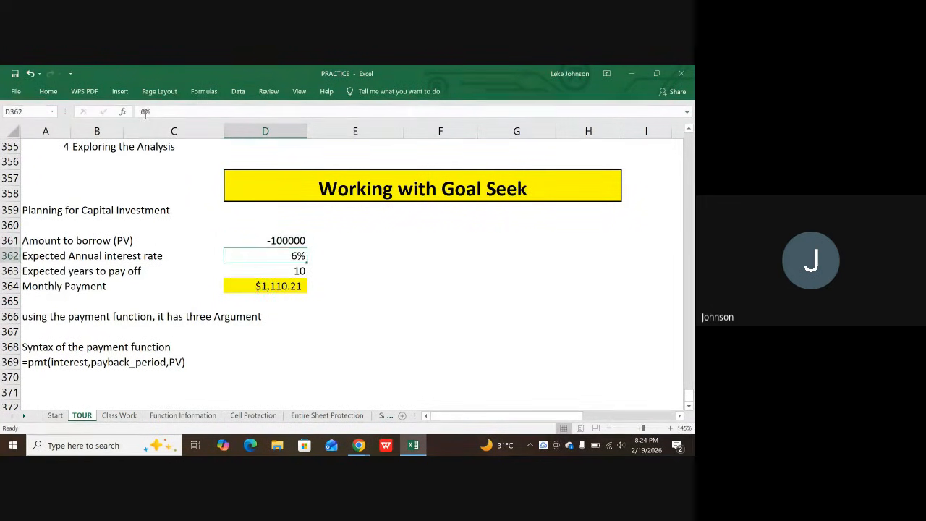
- Examine the monthly payment formula in D364 against the amount to borrow in D361
left_click(277, 288)
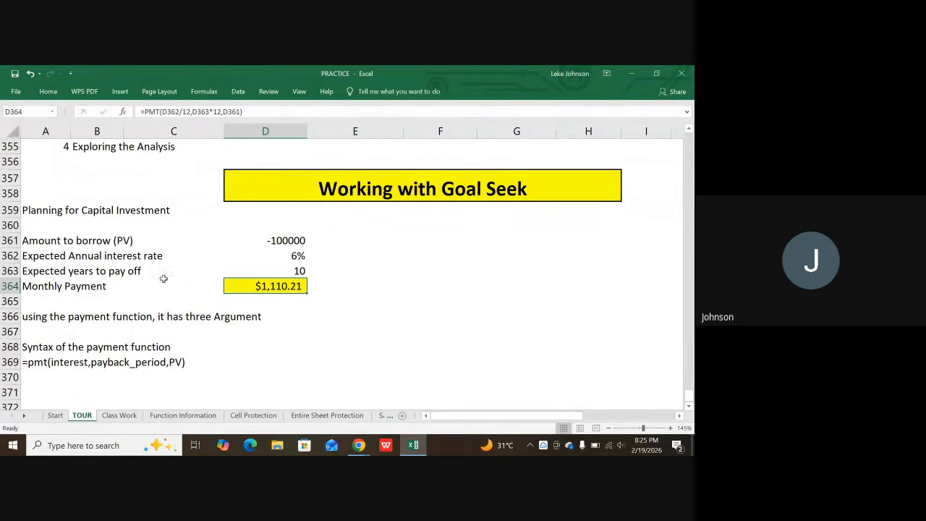
left_click(58, 289)
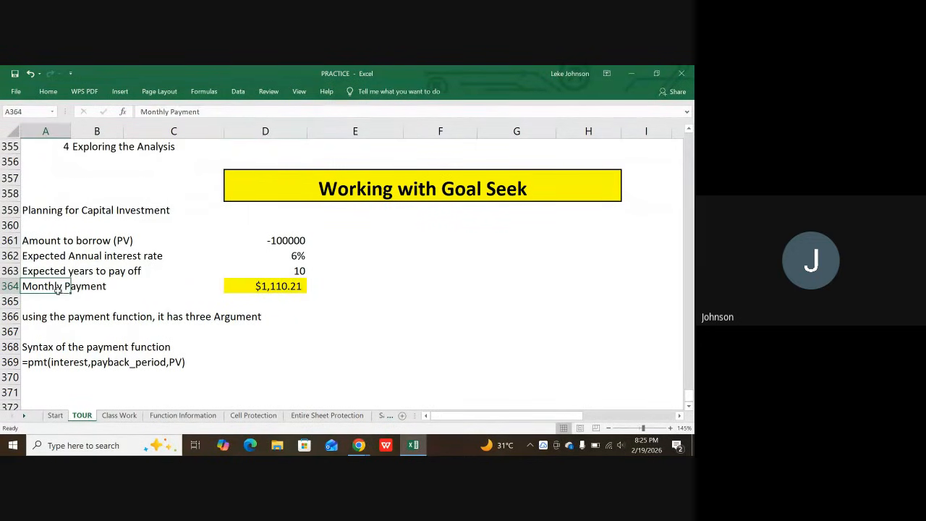
left_click(84, 300)
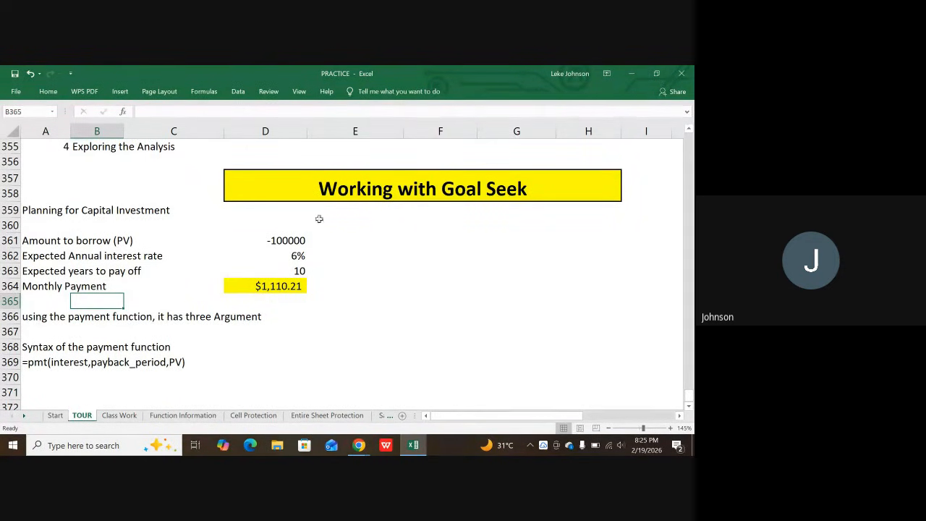
left_click(283, 239)
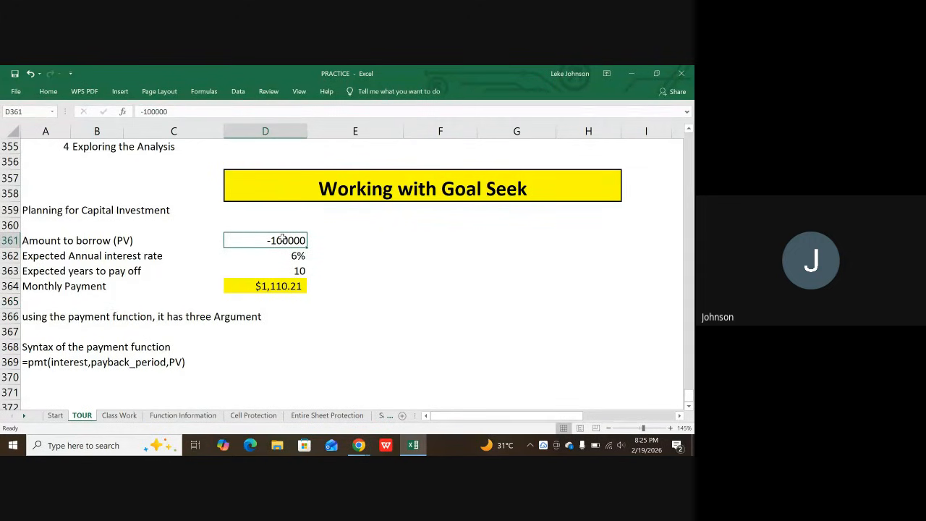
left_click(283, 286)
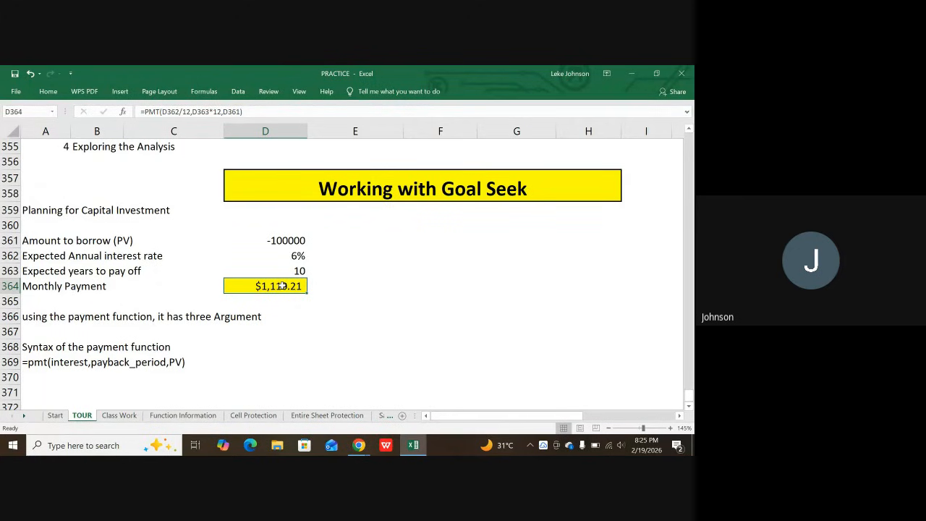
left_click(282, 228)
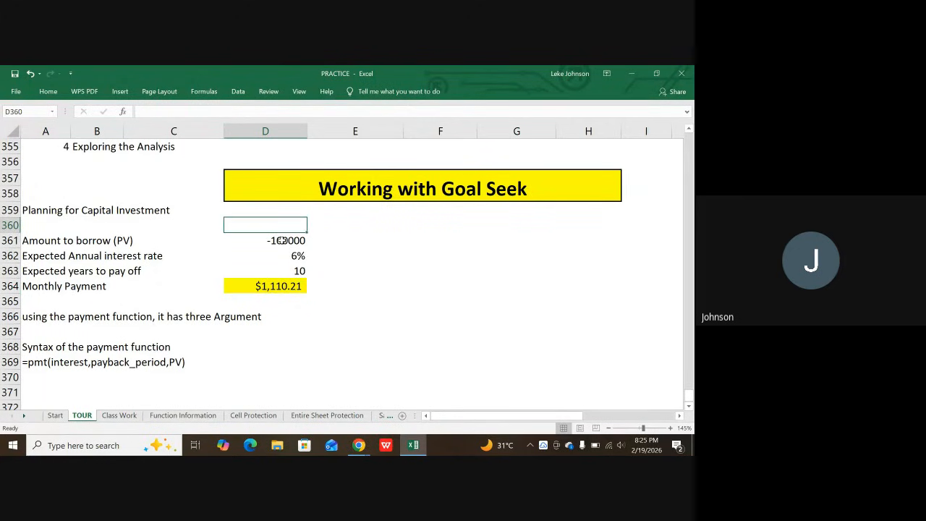
left_click(282, 240)
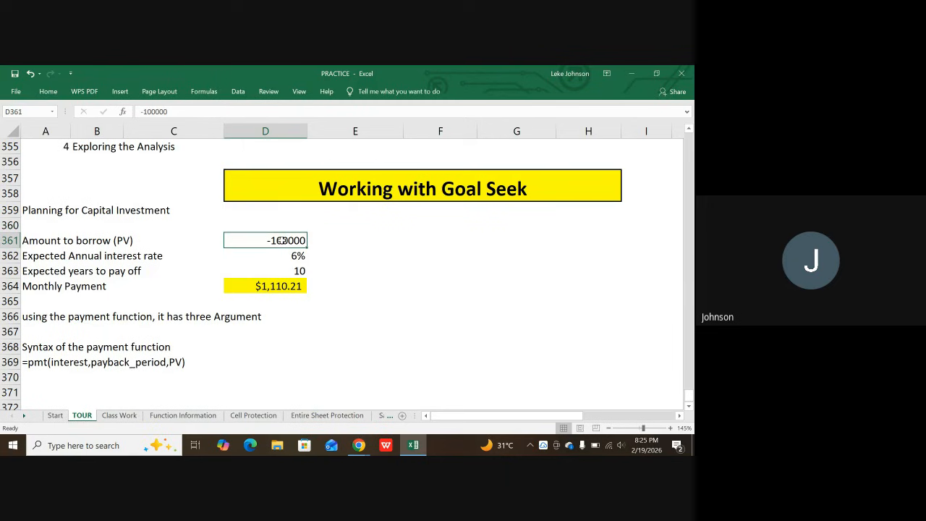
left_click(271, 287)
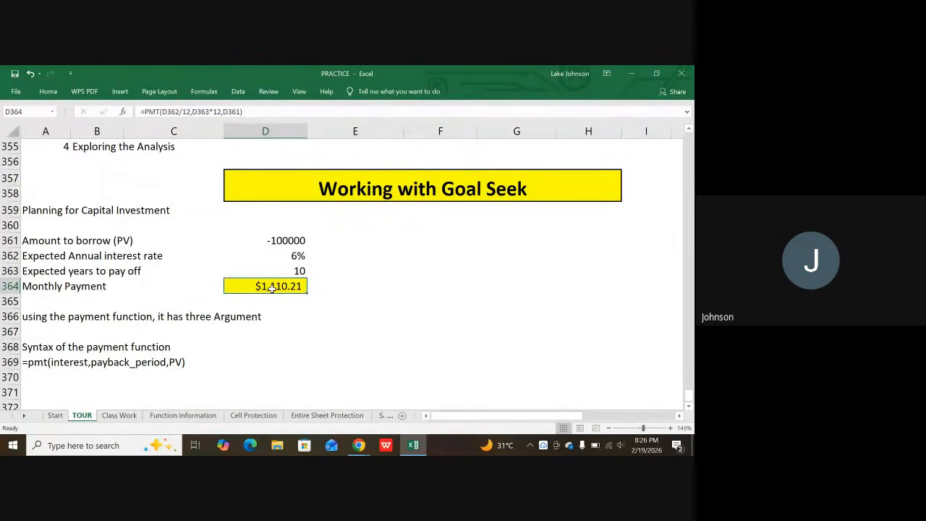
left_click(295, 327)
- Run Goal Seek to set the monthly payment in D364 to 1000 by changing the payoff years in D363, and keep the solution
left_click(281, 285)
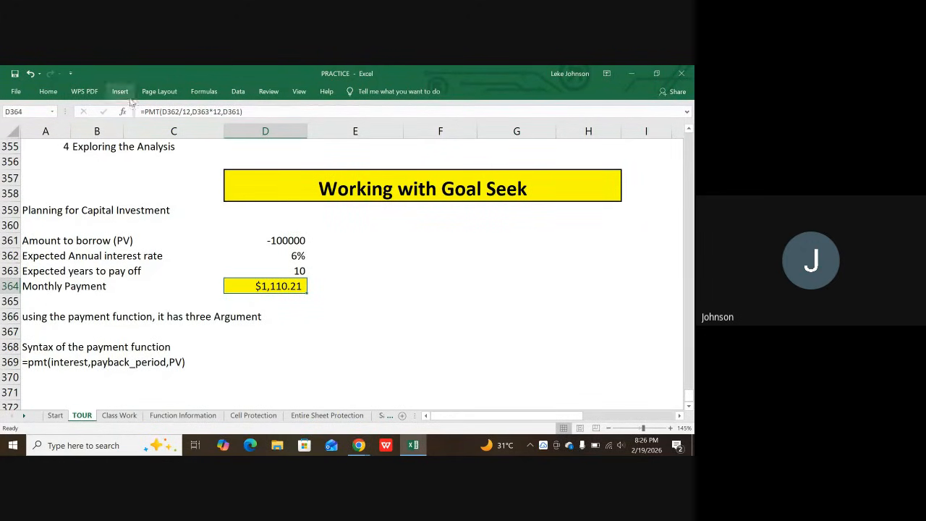
left_click(237, 92)
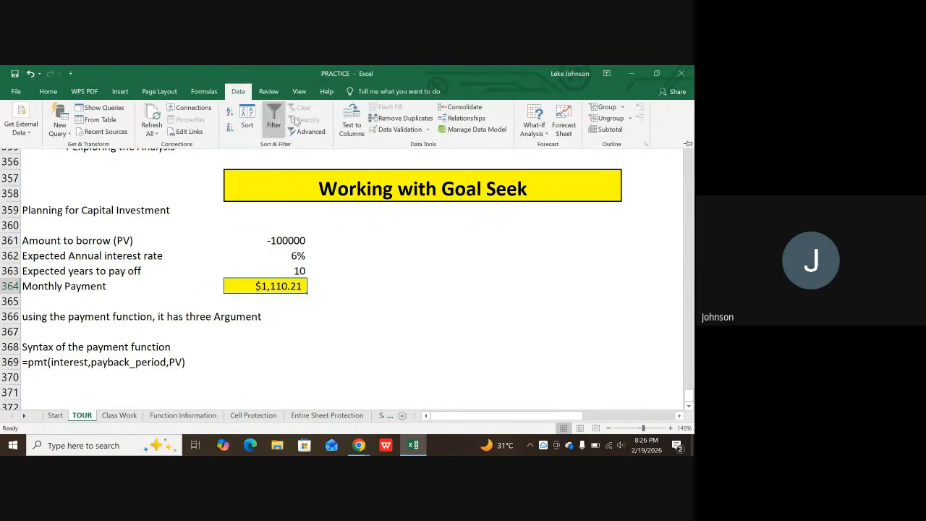
left_click(548, 134)
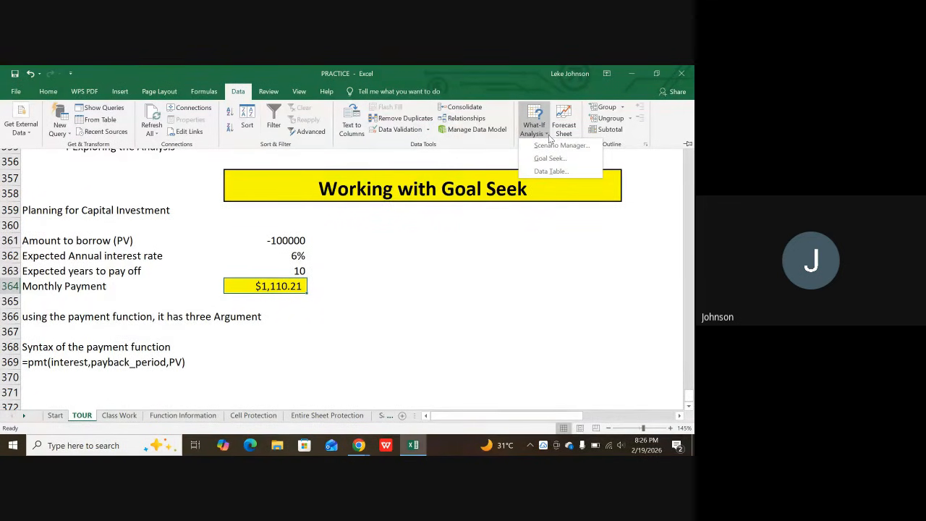
left_click(544, 159)
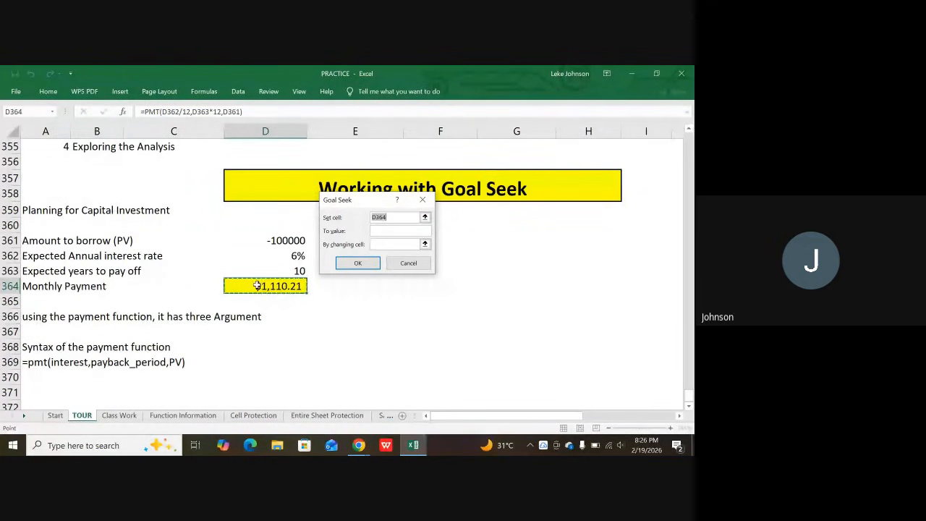
left_click(380, 234)
type("1080")
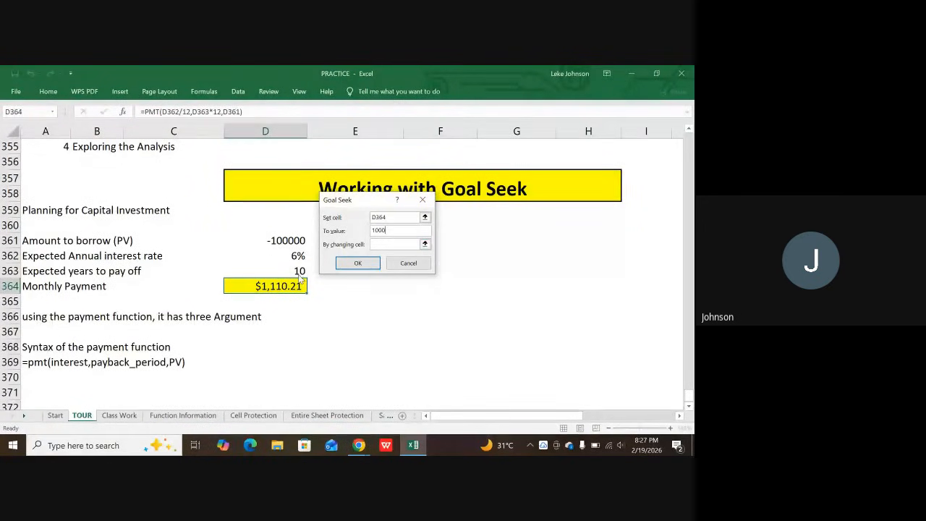
left_click(398, 246)
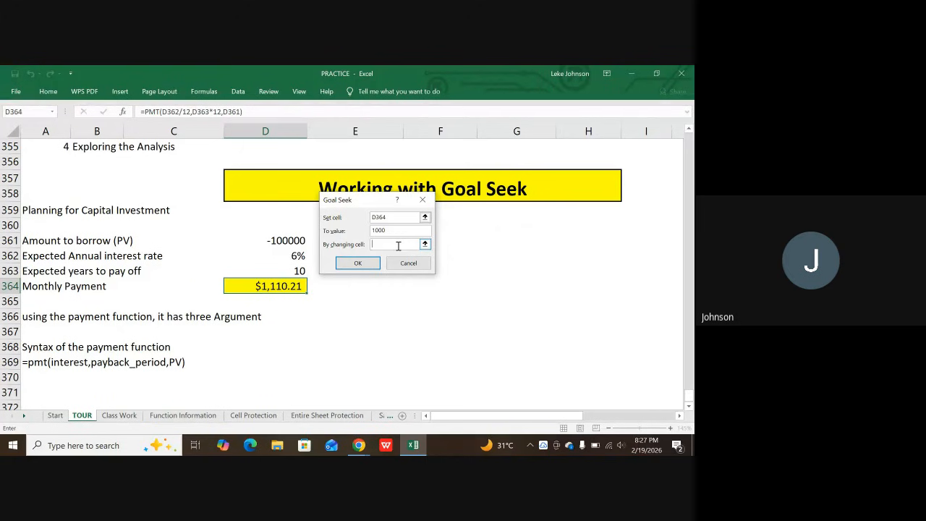
left_click(297, 272)
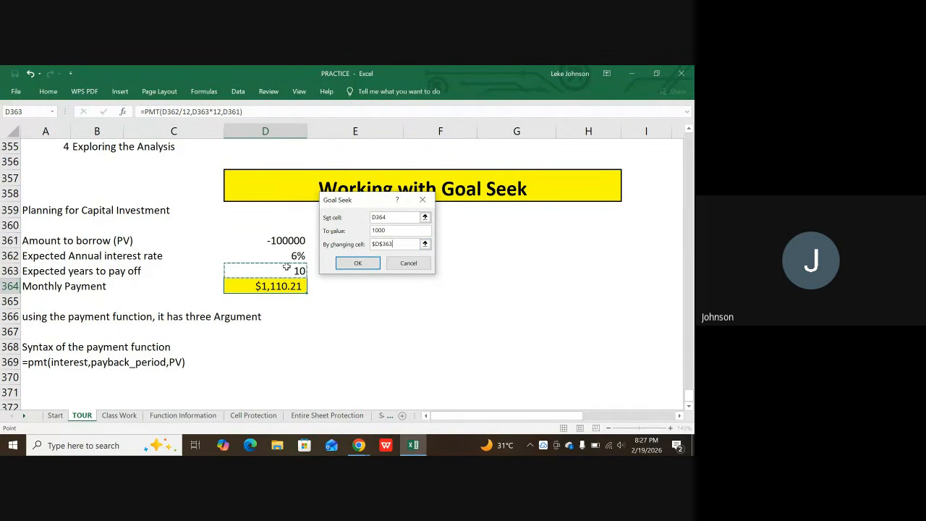
left_click(362, 264)
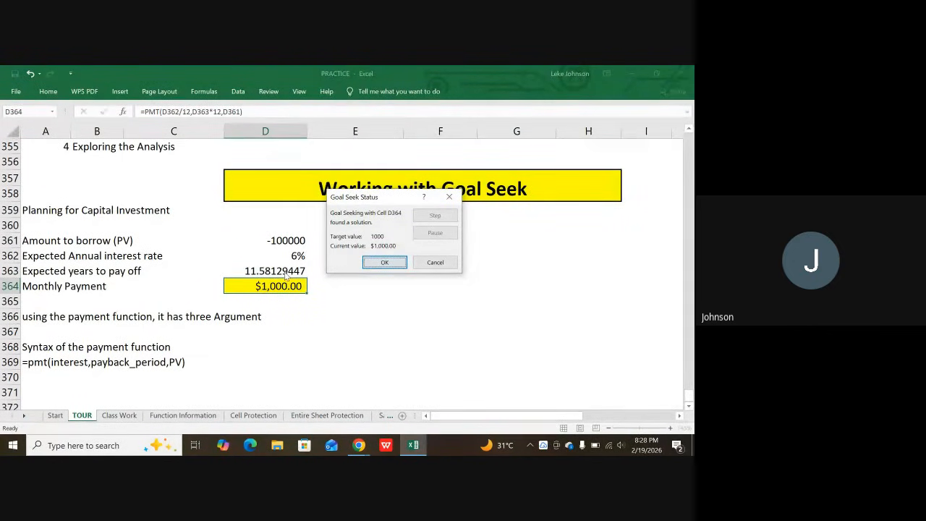
left_click(384, 263)
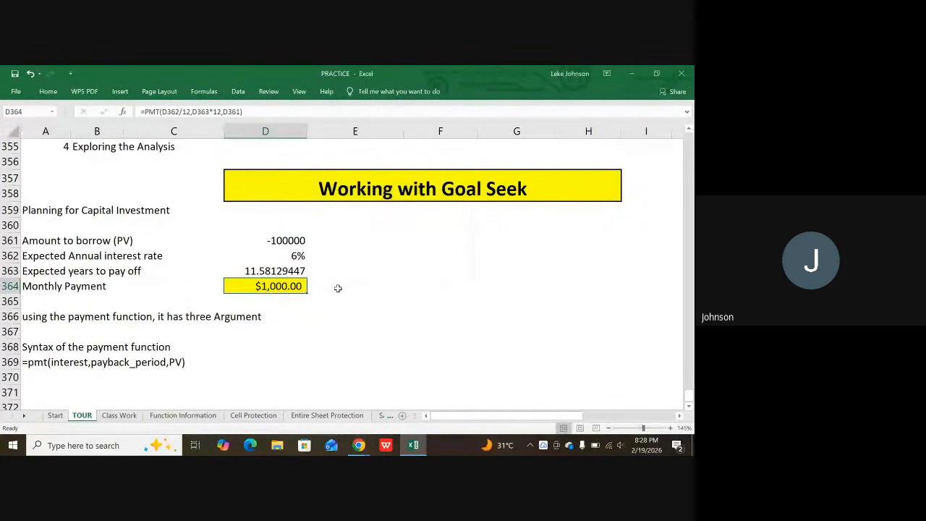
- Reduce the displayed decimals of the payoff years in D363 to one decimal place
left_click(248, 271)
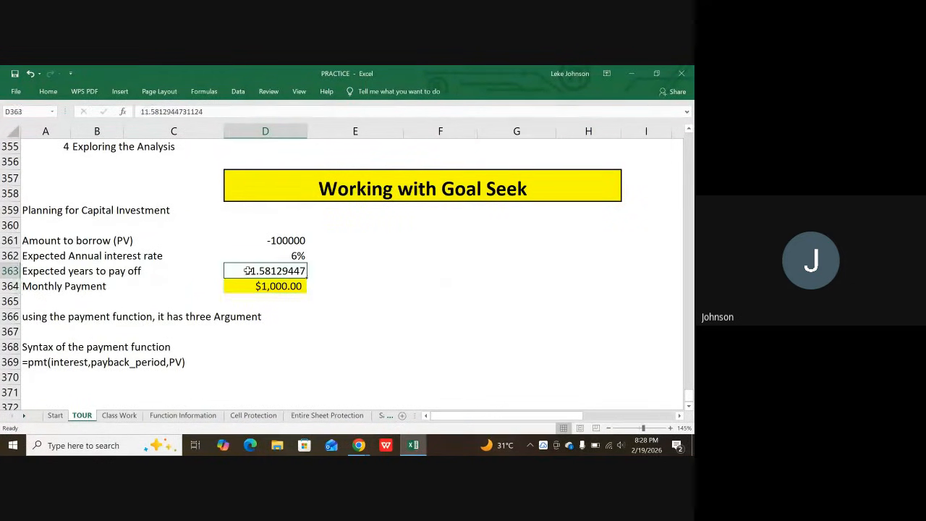
left_click(49, 92)
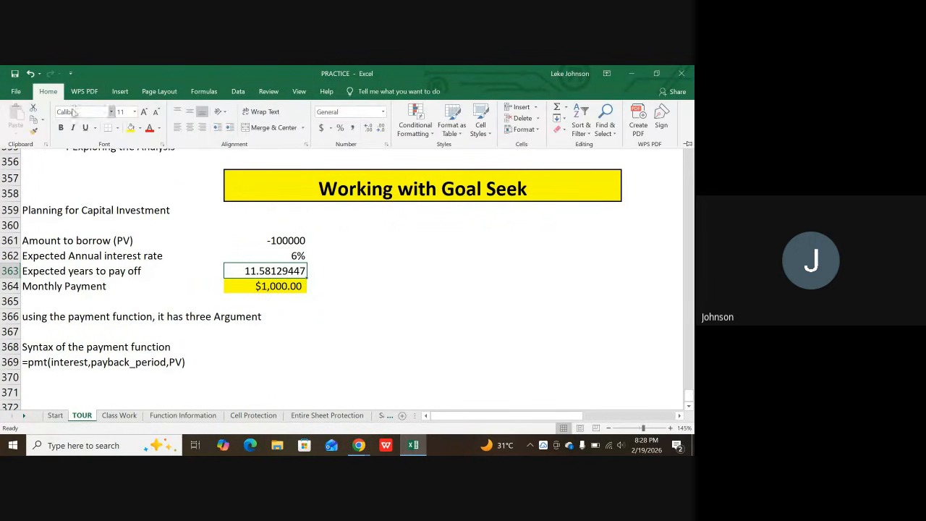
left_click(381, 129)
left_click(380, 128)
left_click(380, 129)
left_click(381, 129)
left_click(380, 128)
left_click(380, 129)
left_click(381, 129)
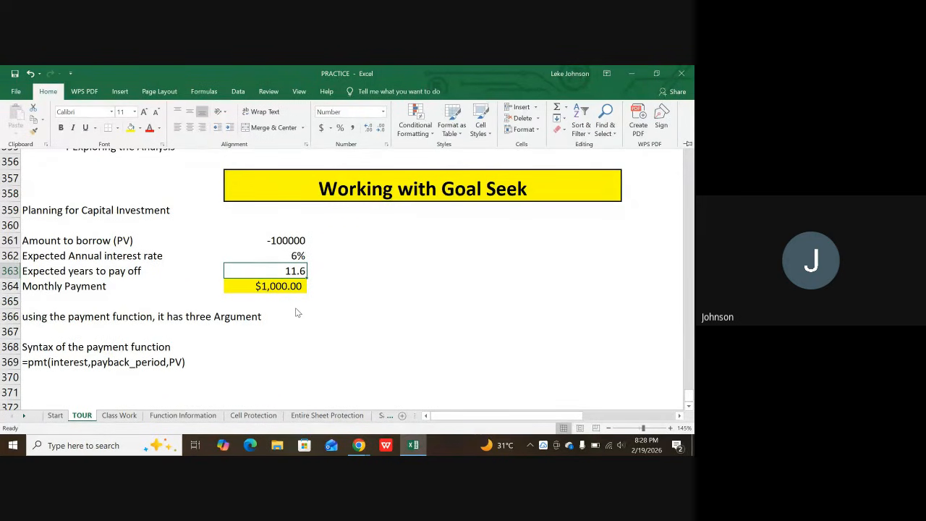
scroll(249, 322, "up", 3)
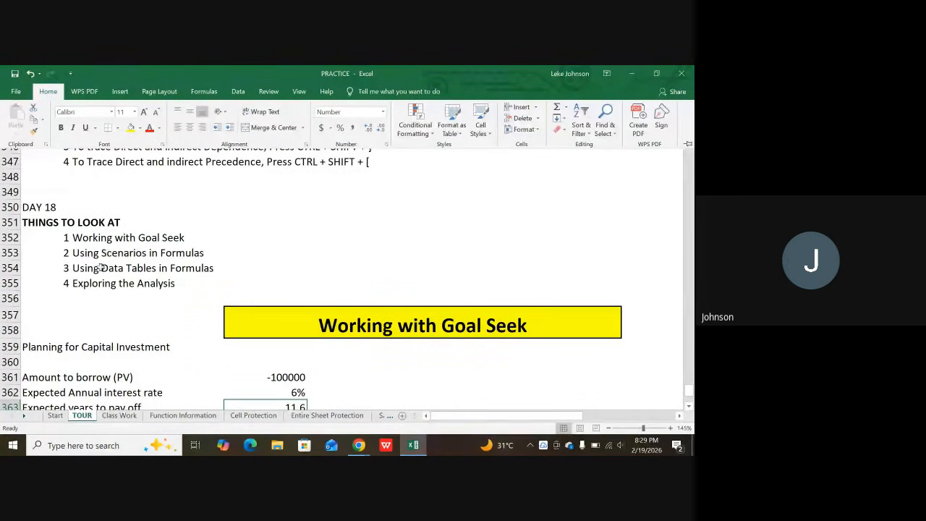
scroll(265, 297, "down", 5)
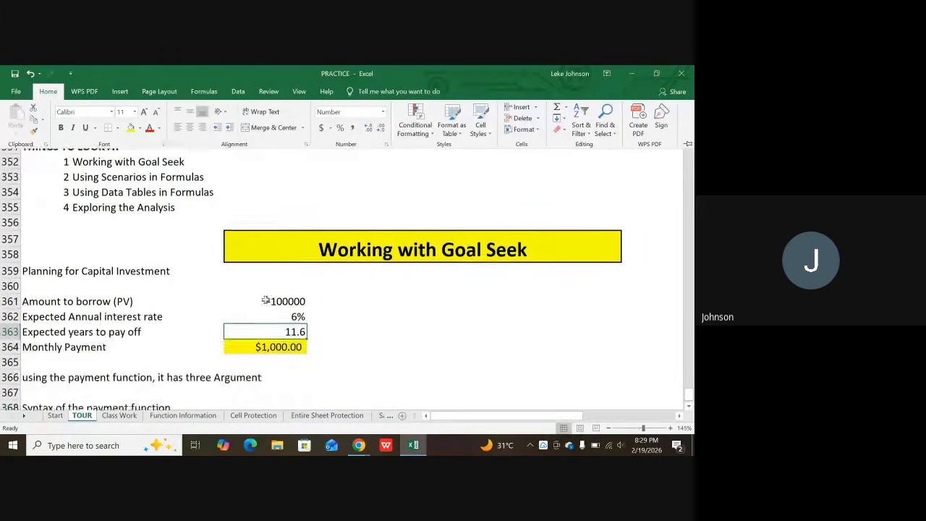
scroll(281, 293, "up", 2)
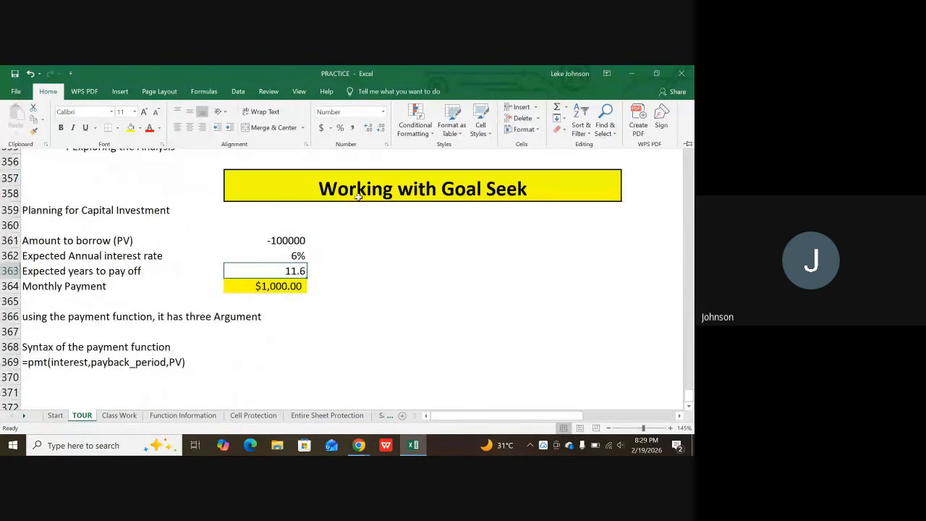
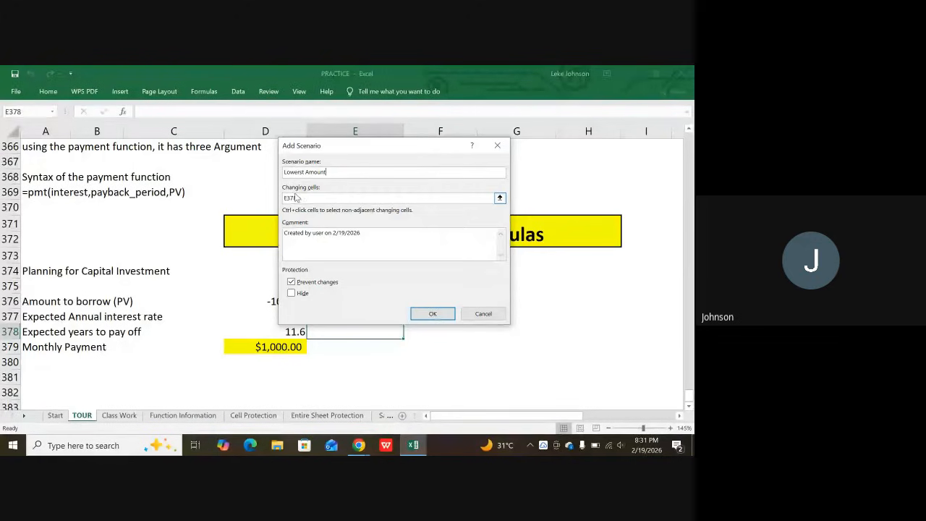
- Set the changing cells of the Lowerst Amount scenario to the range D376:D378
left_click(298, 198)
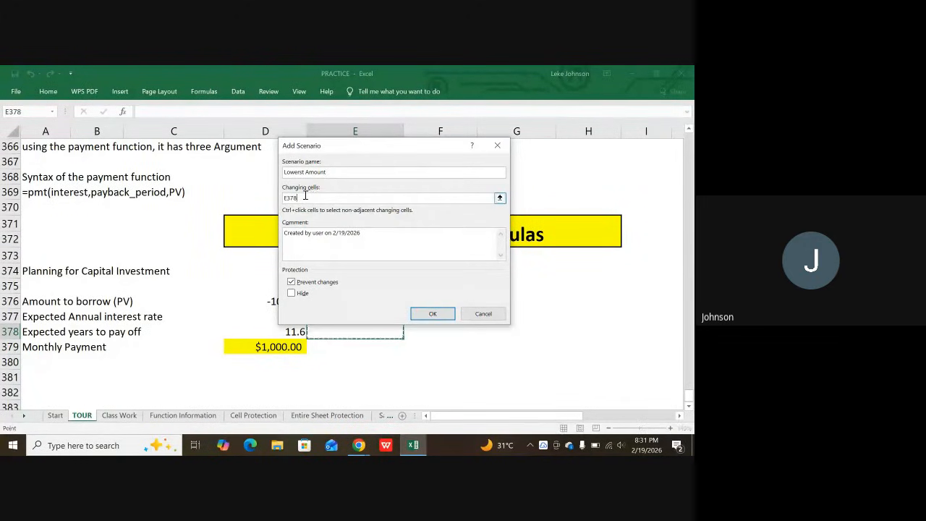
key("BackSpace")
key("BackSpace")
key("BackSpace")
key("BackSpace")
left_click(268, 300)
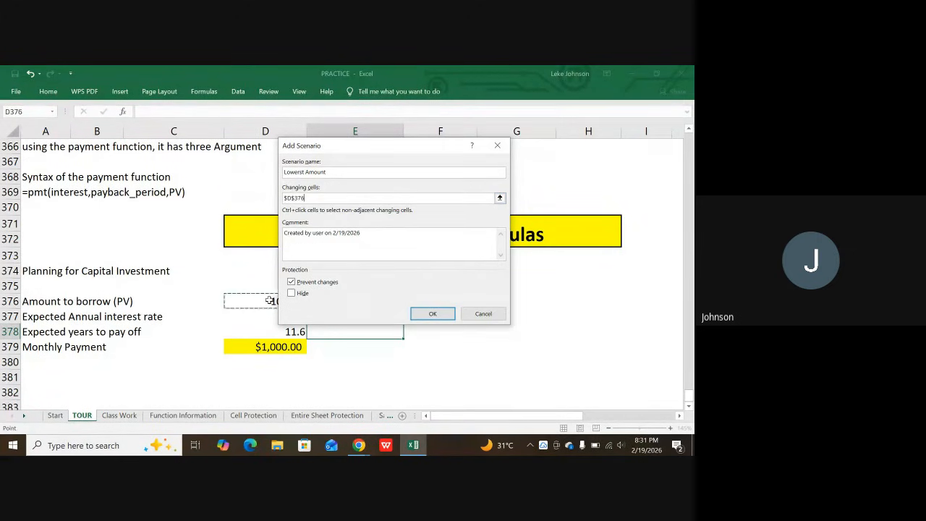
left_click_drag(269, 301, 263, 326)
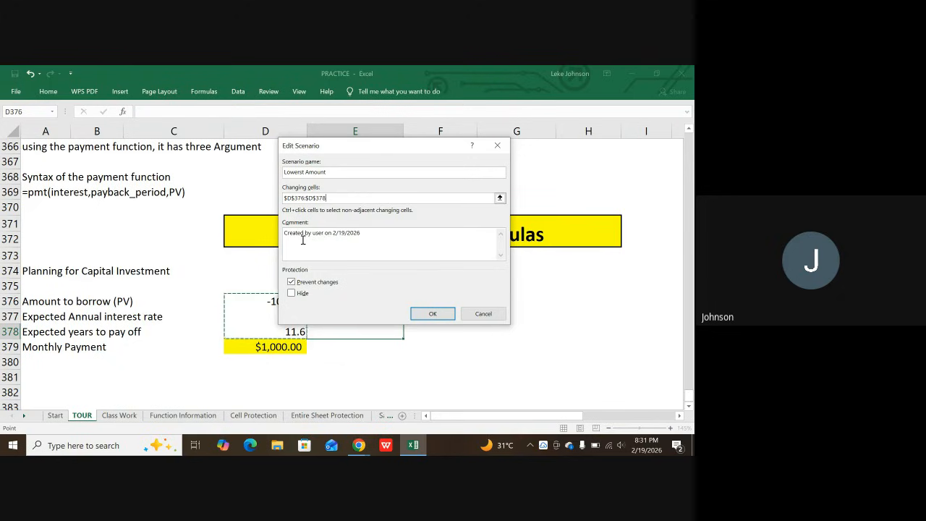
- Replace the scenario's comment with "Lowest Value" and accept the scenario definition
triple_click(367, 231)
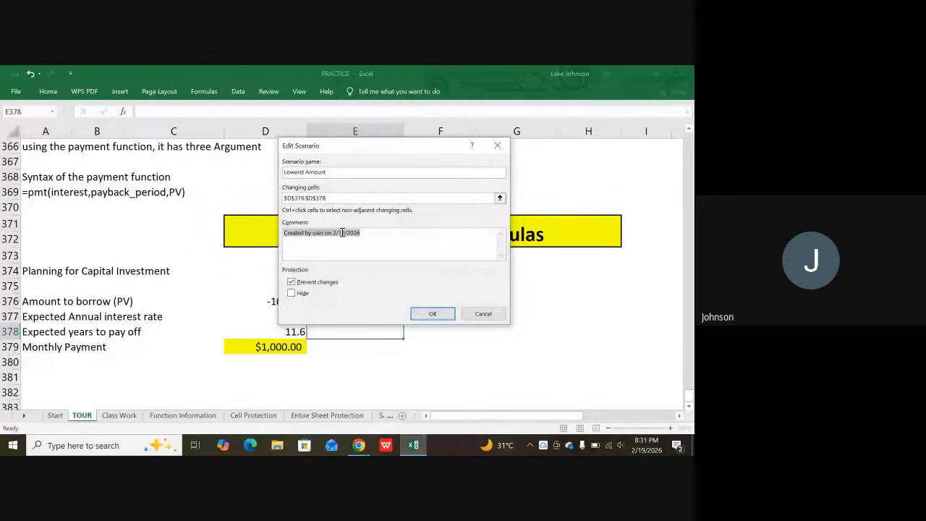
type("Lo")
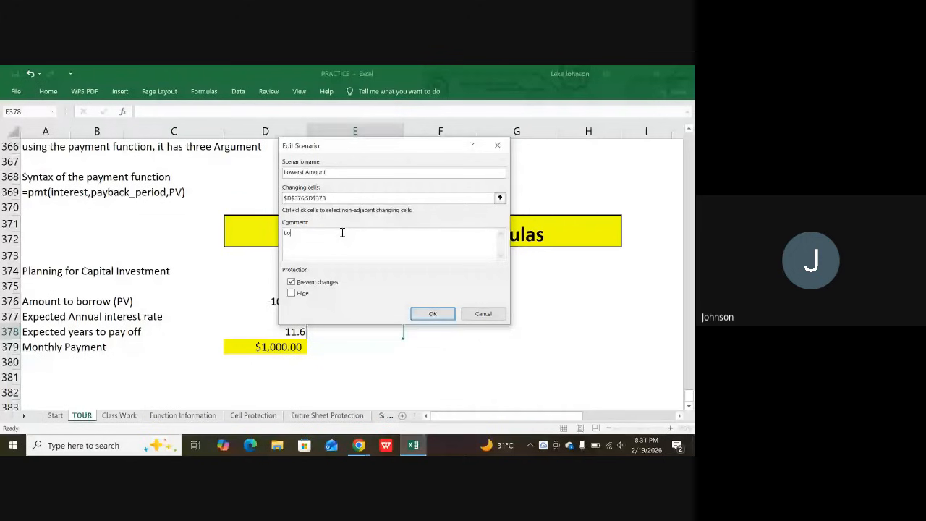
type("west Value")
left_click(435, 314)
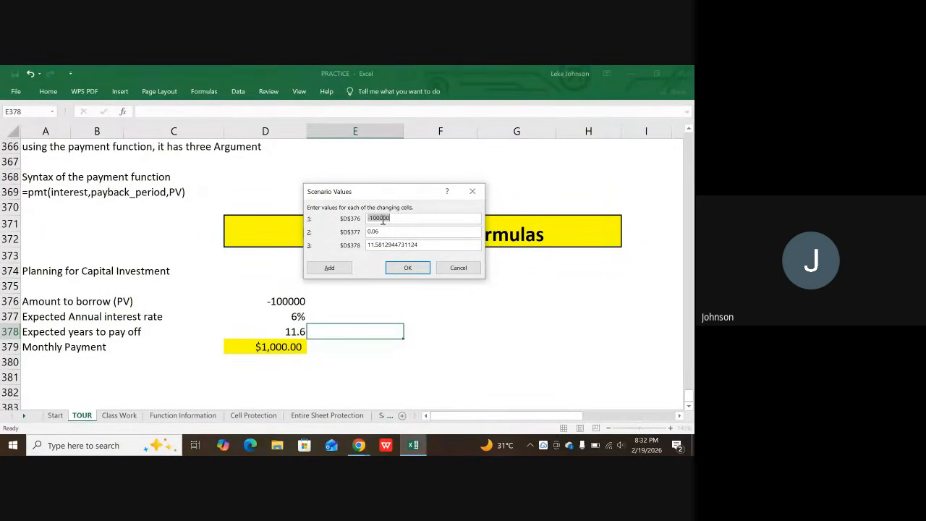
- Set the Lowerst Amount scenario values to 95000 for D376, 0.05 for D377 and 10 for D378
type("95000")
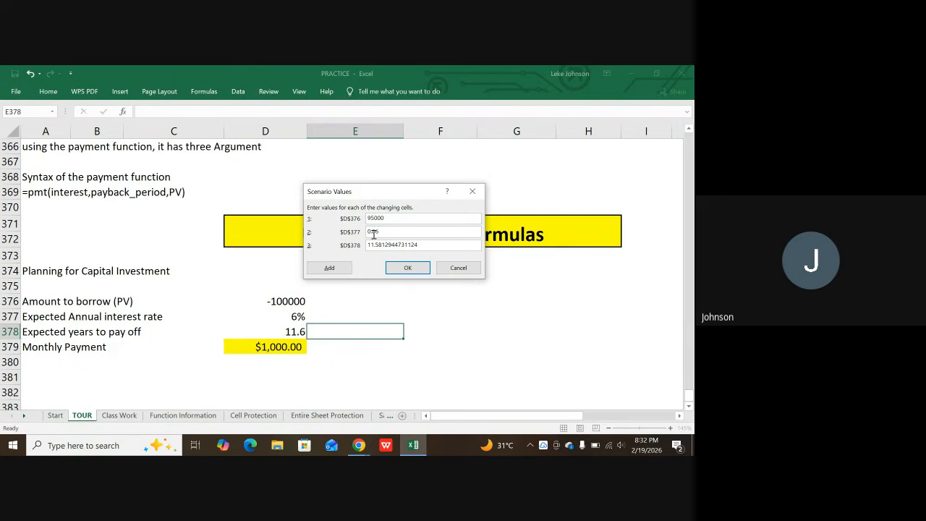
type("5")
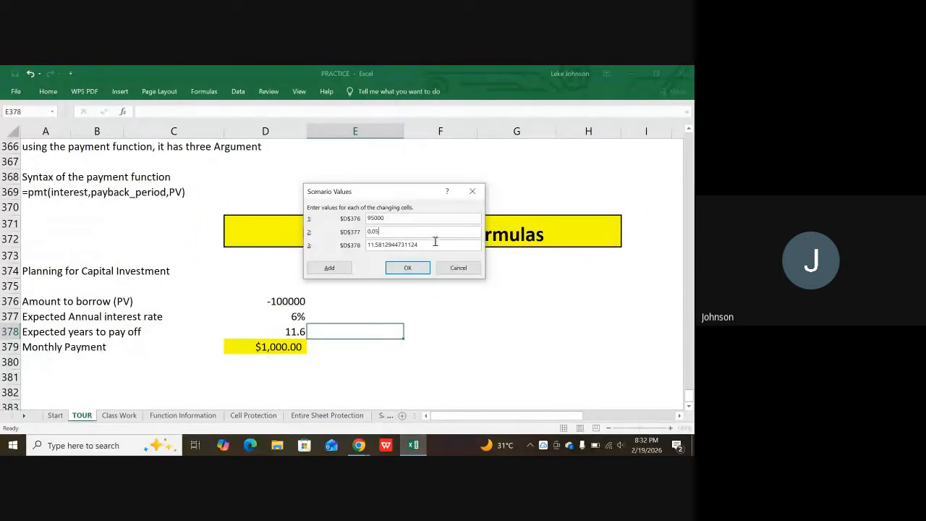
left_click_drag(420, 245, 347, 250)
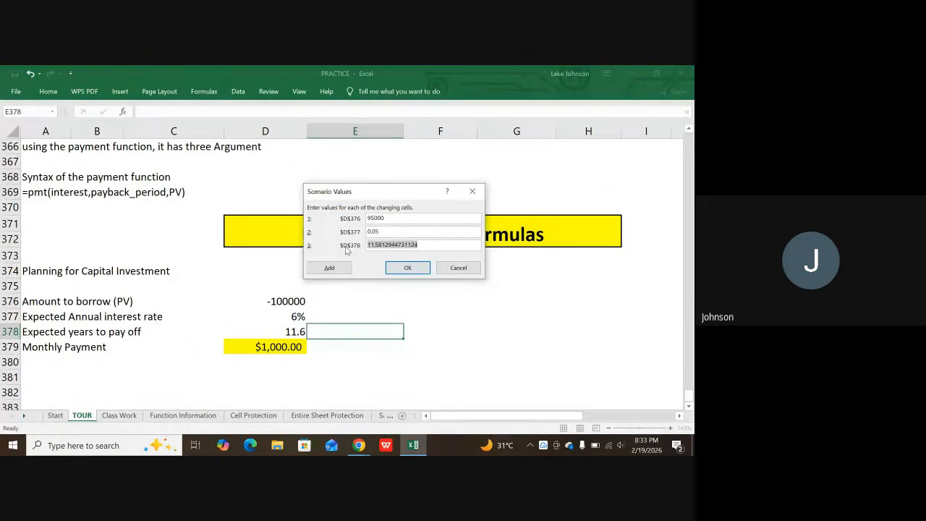
type("10")
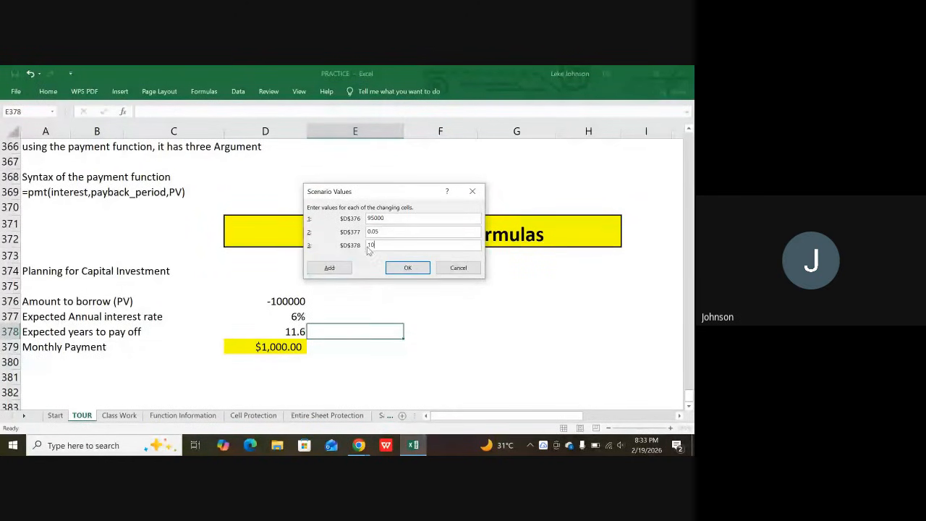
- Add another scenario named "Original Value" with D376:D378 as its changing cells
left_click(335, 269)
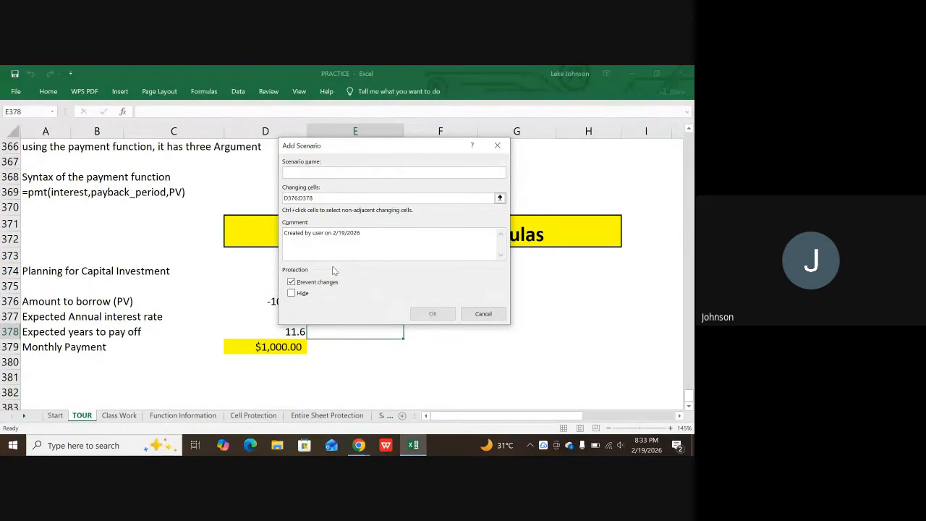
type("Original Value")
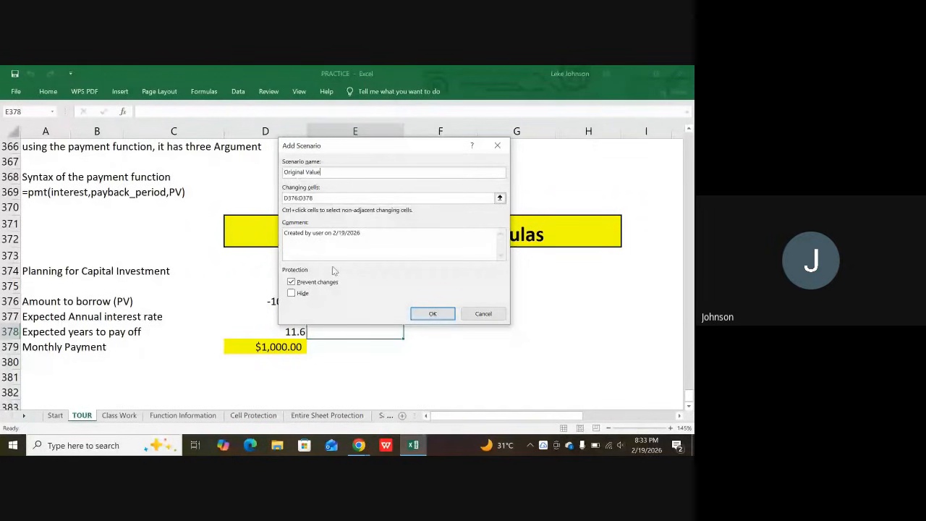
left_click(323, 198)
key("BackSpace")
key("BackSpace")
key("BackSpace")
key("BackSpace")
key("BackSpace")
key("BackSpace")
key("BackSpace")
key("BackSpace")
key("BackSpace")
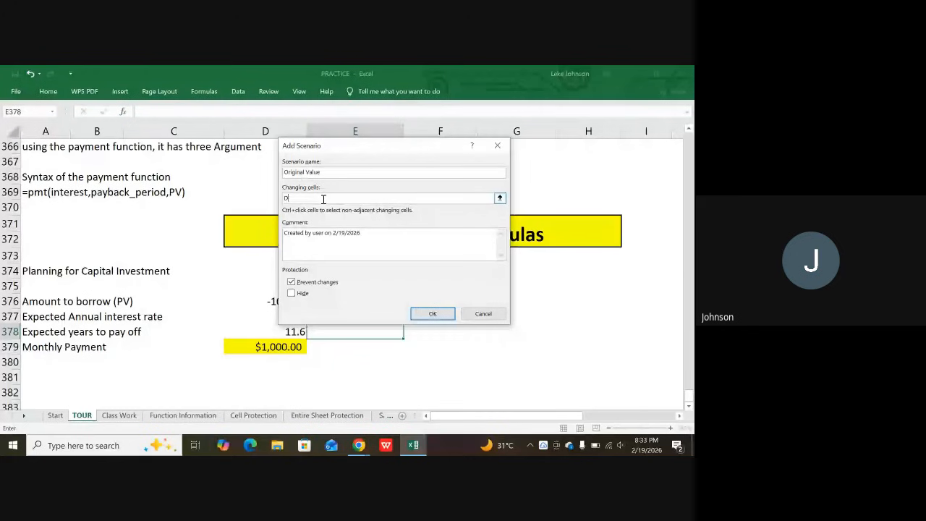
left_click(269, 302)
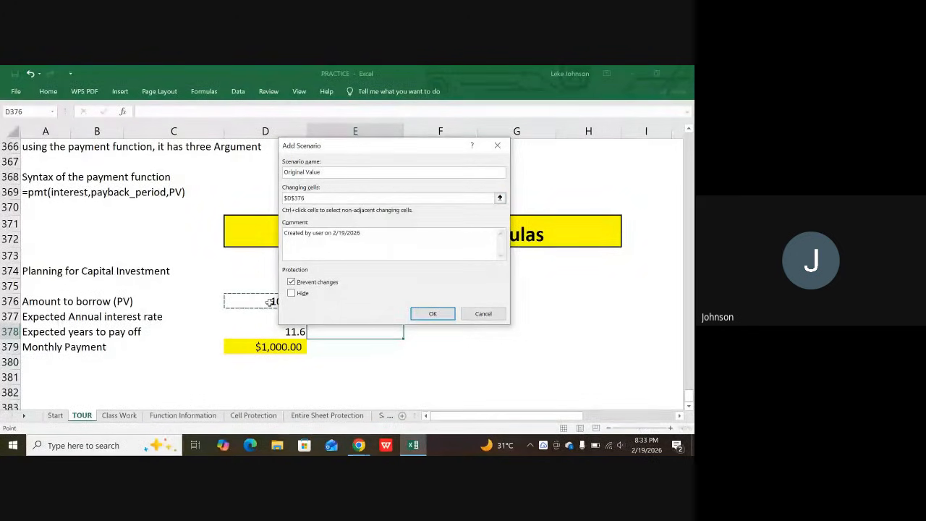
left_click_drag(269, 302, 265, 329)
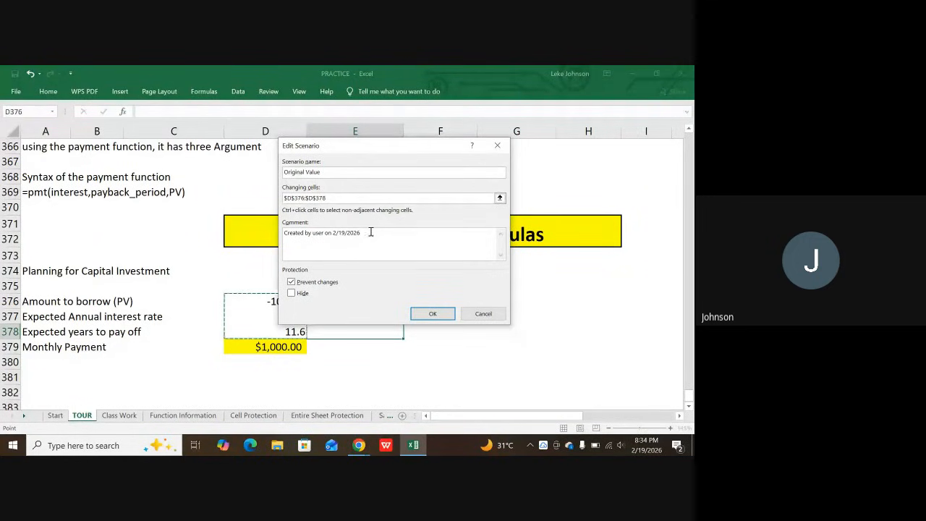
- Replace the Original Value scenario's comment with "Original Amount" and accept the scenario definition
left_click_drag(365, 233, 282, 229)
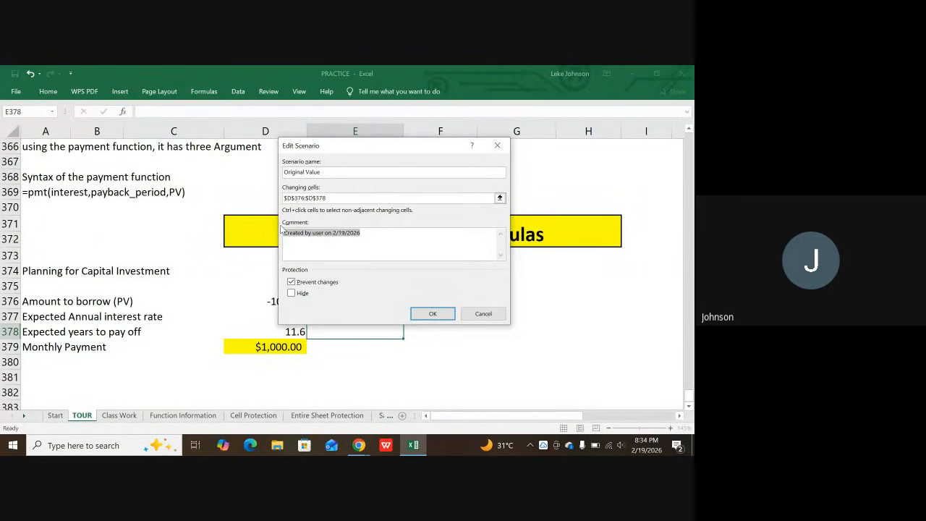
key("Delete")
type("Original")
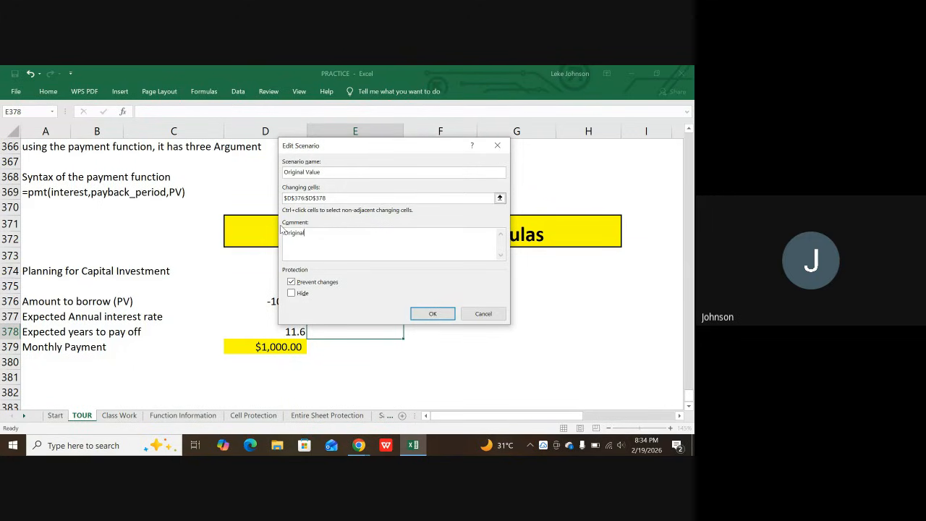
type(" An")
type("mount")
left_click(430, 314)
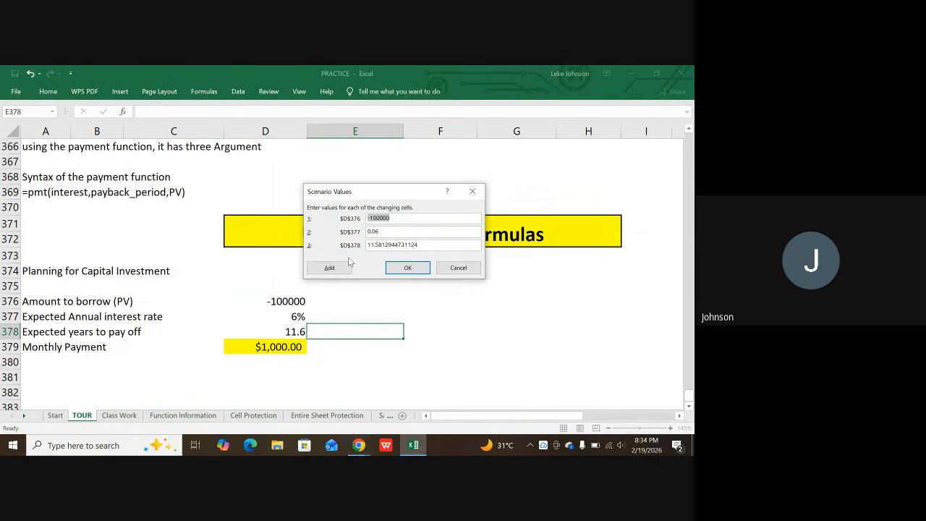
- Keep the existing cell values for Original Value and add a scenario named "Higer Value" with the comment "Higher Value"
left_click(328, 269)
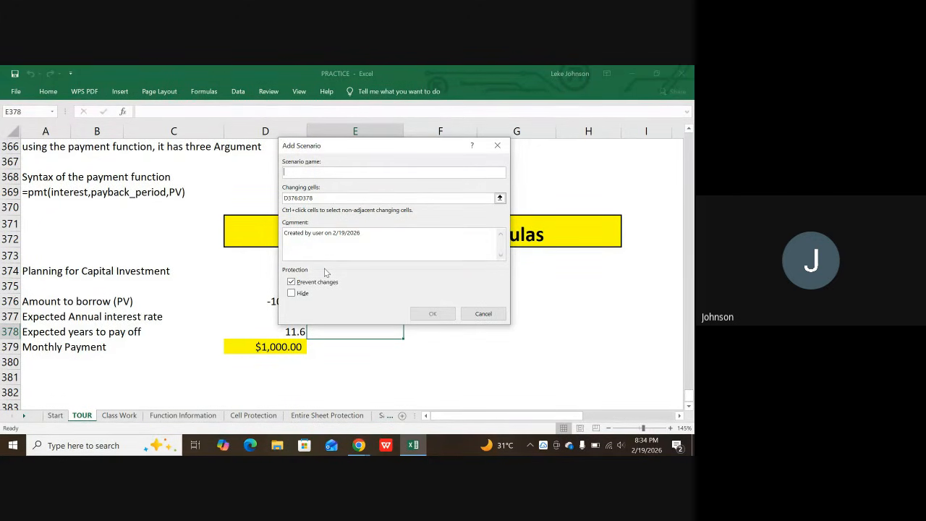
type("Higer Value")
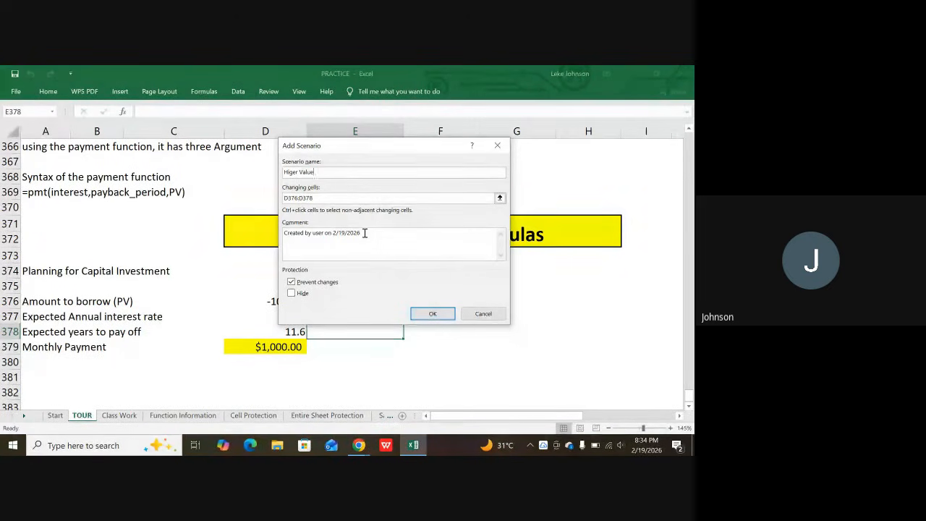
left_click_drag(355, 227, 286, 219)
type("Higher Value")
left_click(432, 315)
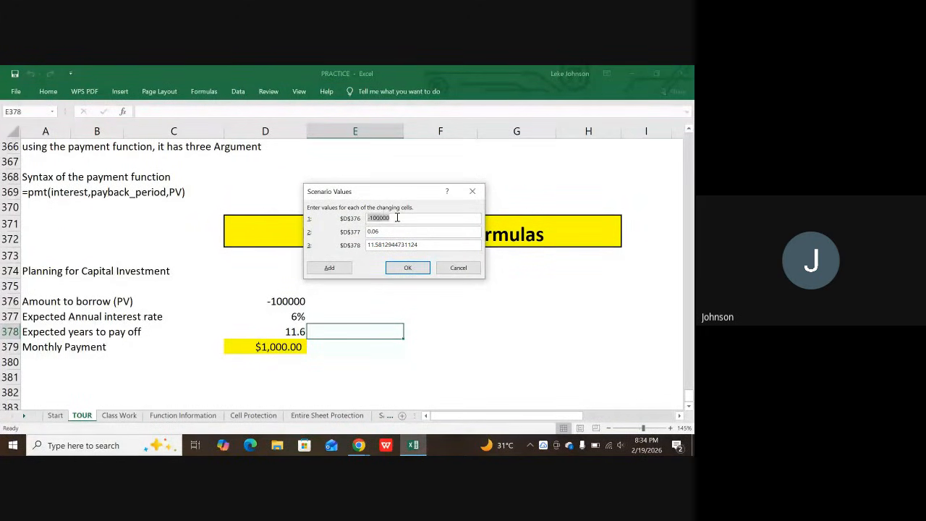
- Set the Higer Value scenario to 120000 for D376 and 12 for D378, and save it
left_click(393, 218)
left_click_drag(421, 245, 365, 232)
type("12")
left_click(410, 268)
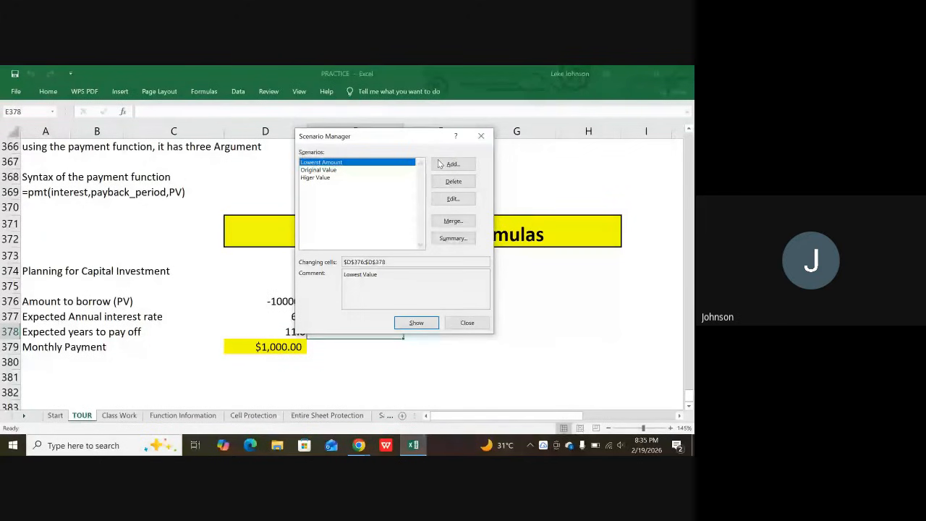
- Show the Higer Value scenario on the sheet and move the Scenario Manager clear of the loan data
left_click(323, 171)
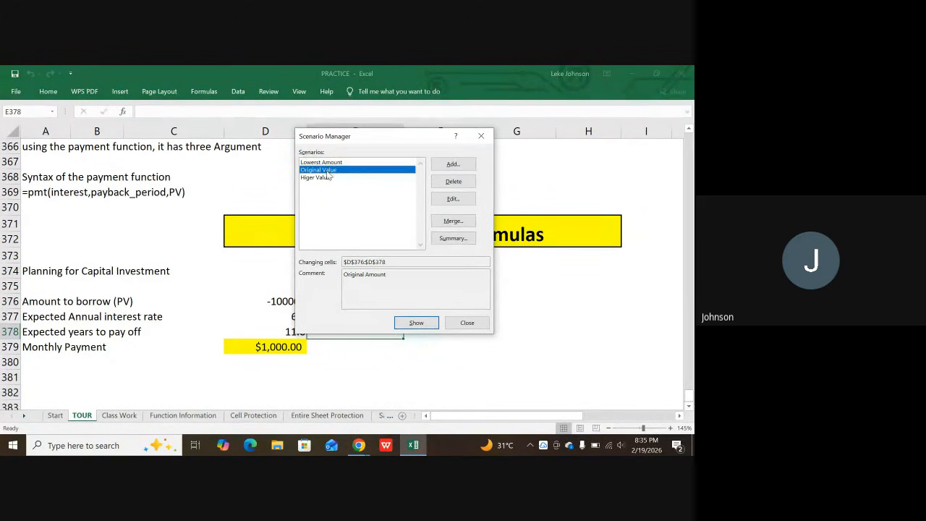
left_click(318, 178)
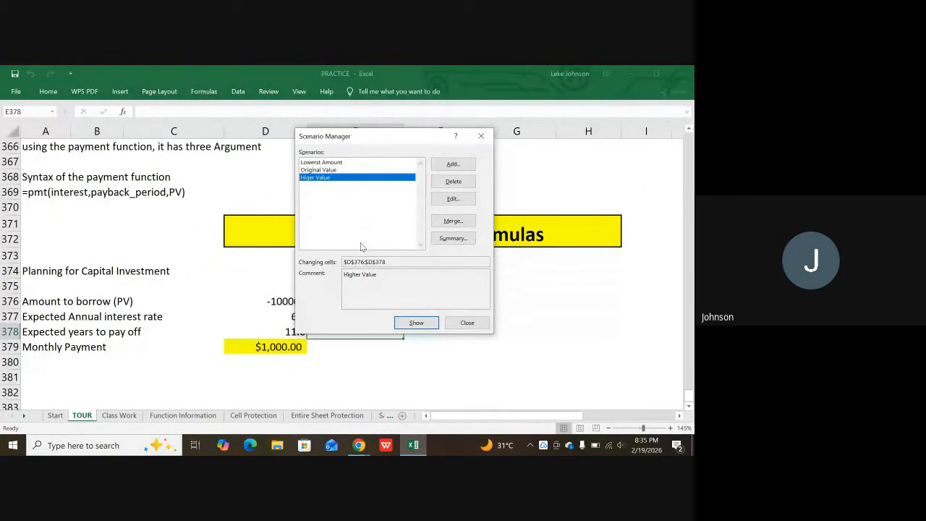
left_click(413, 325)
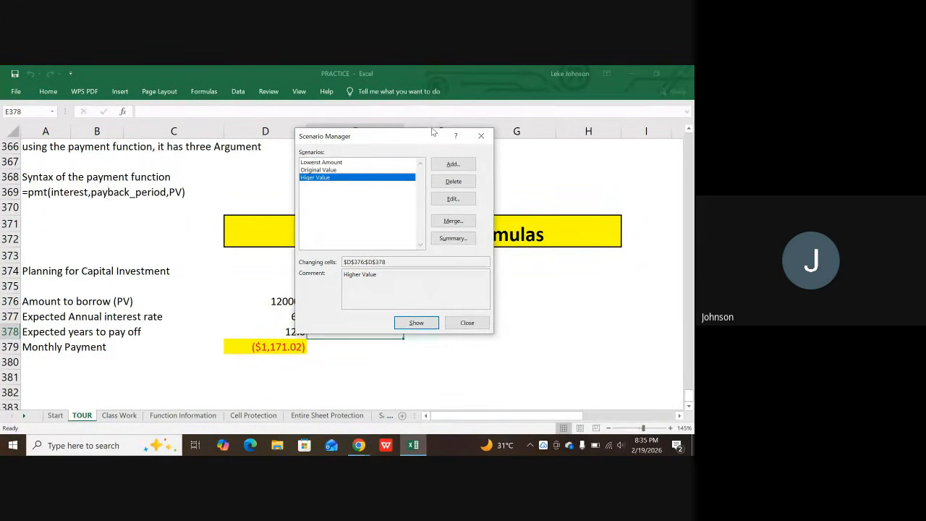
left_click_drag(429, 132, 551, 170)
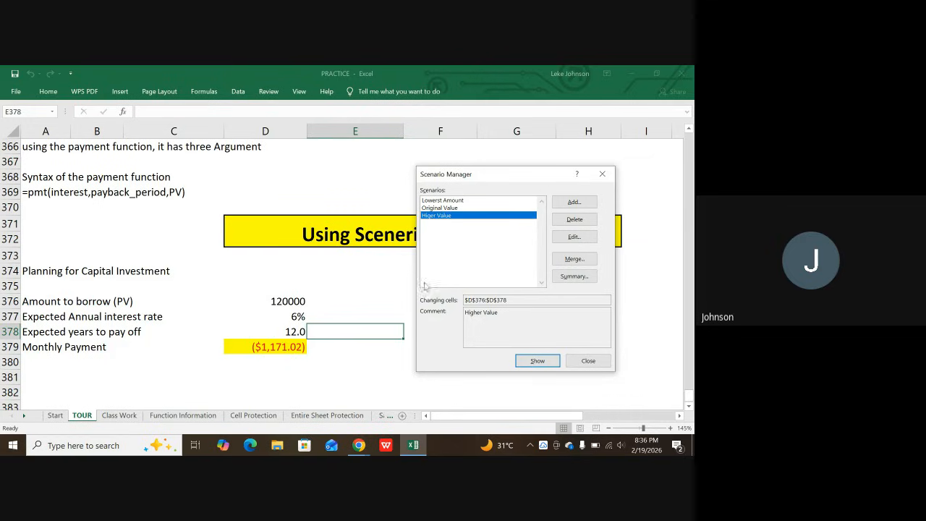
- Show the Original Value scenario and the Lowerst Amount scenario in turn, and close the Scenario Manager
left_click(436, 208)
left_click(536, 361)
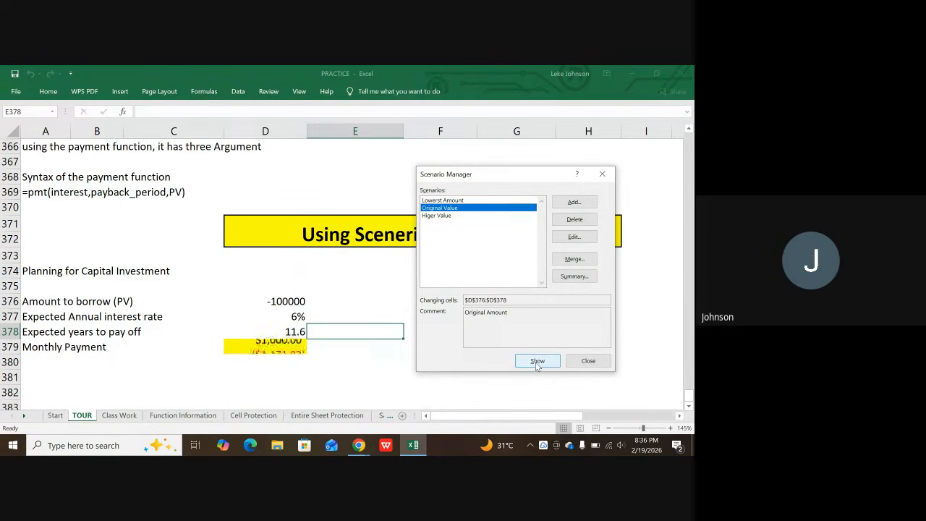
left_click(442, 200)
left_click(537, 362)
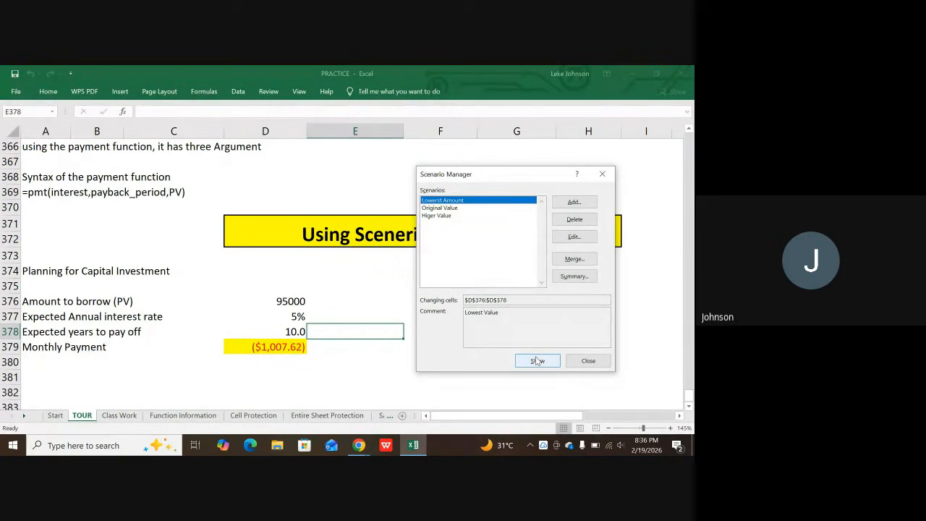
left_click(588, 362)
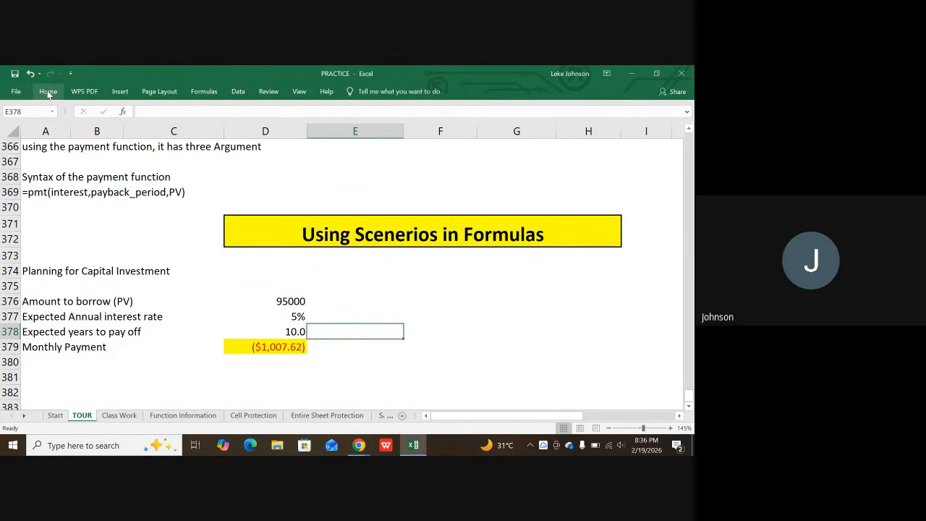
- Generate a Scenario summary report from the Scenario Manager, with E375 as the result cell
left_click(238, 92)
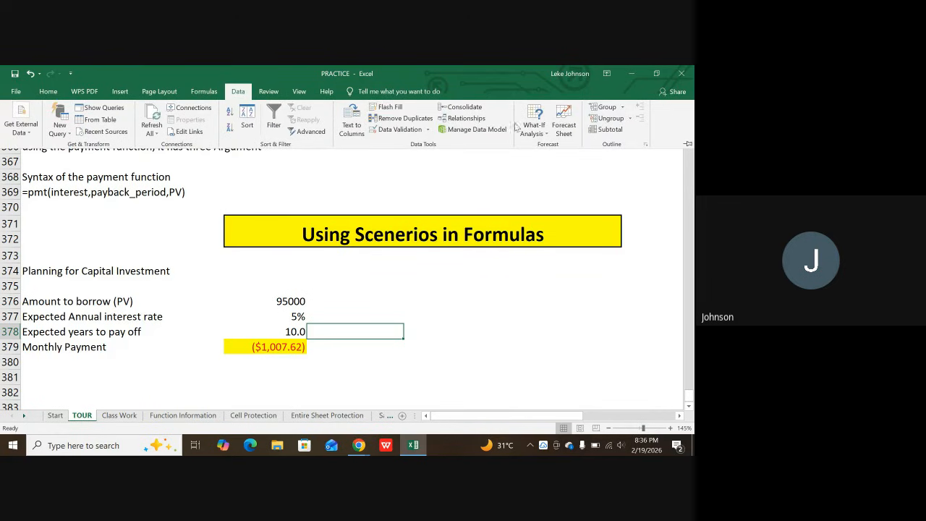
left_click(537, 130)
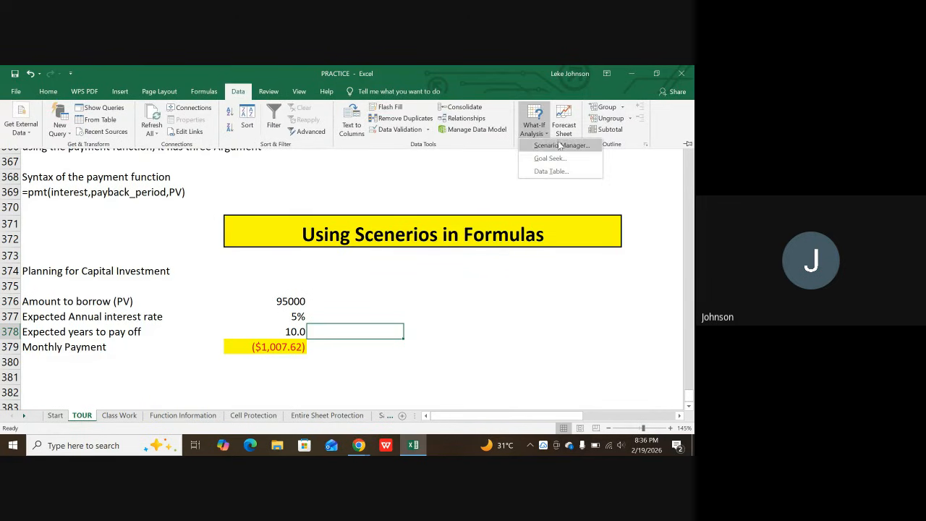
left_click(559, 145)
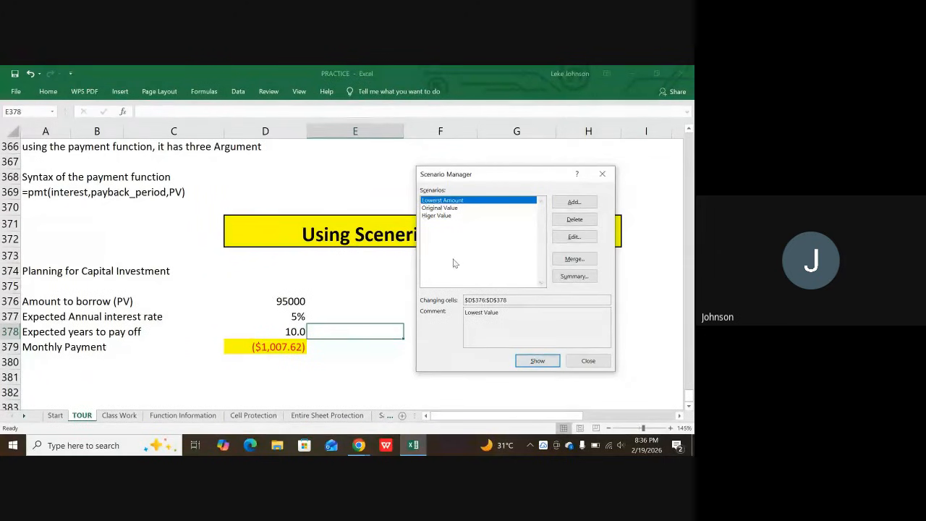
left_click(574, 277)
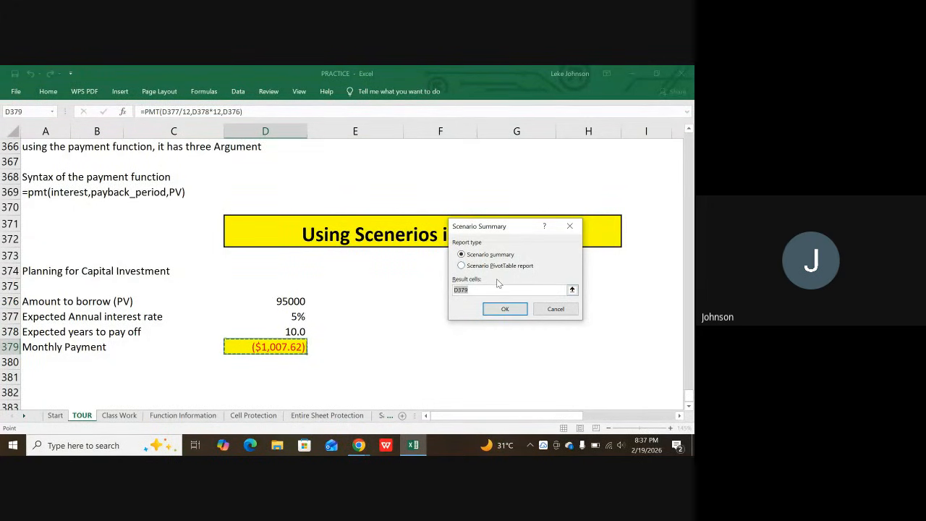
left_click(384, 295)
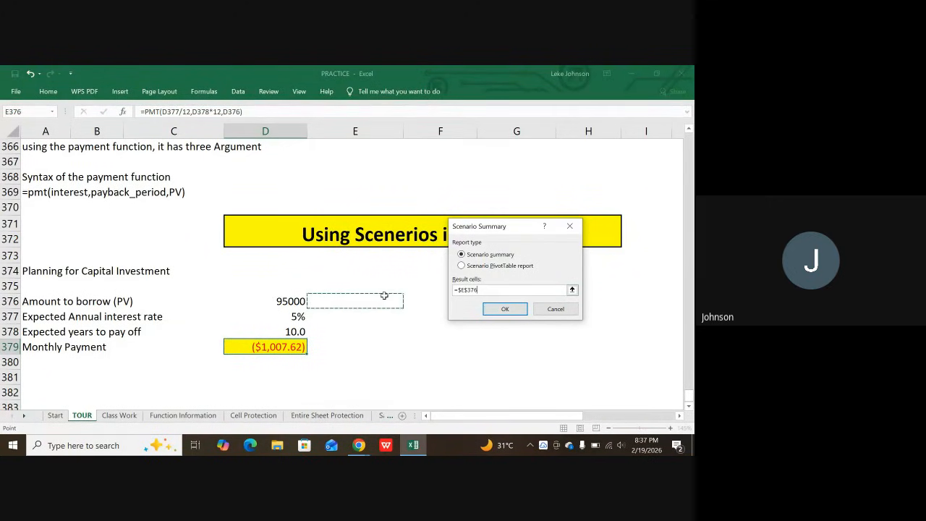
left_click(478, 291)
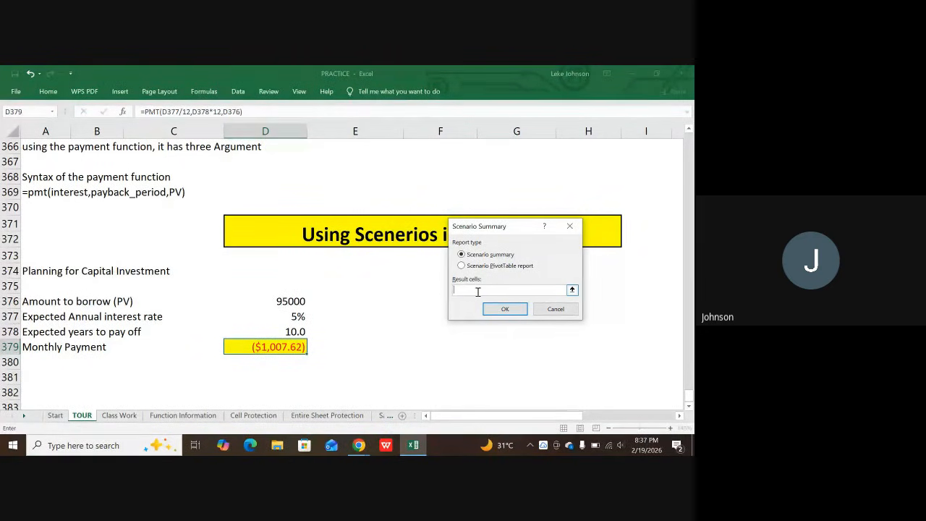
left_click(364, 280)
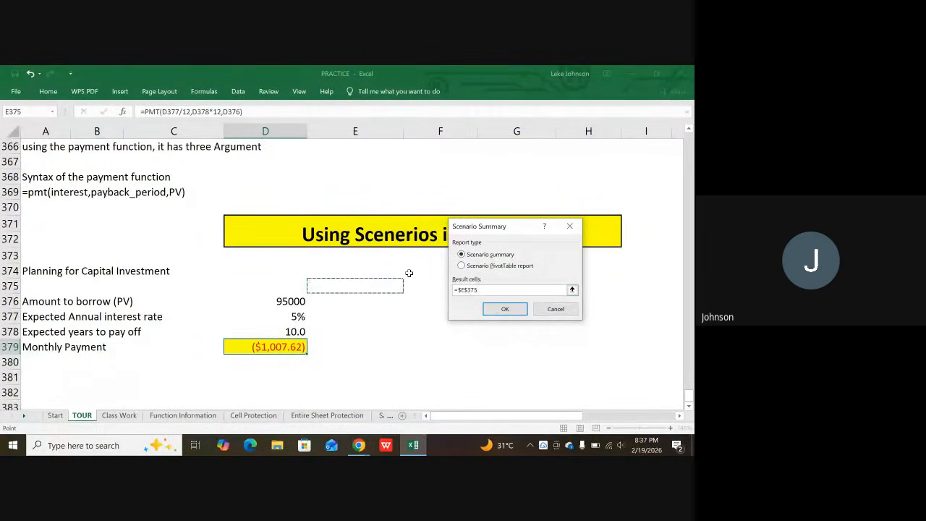
left_click(514, 313)
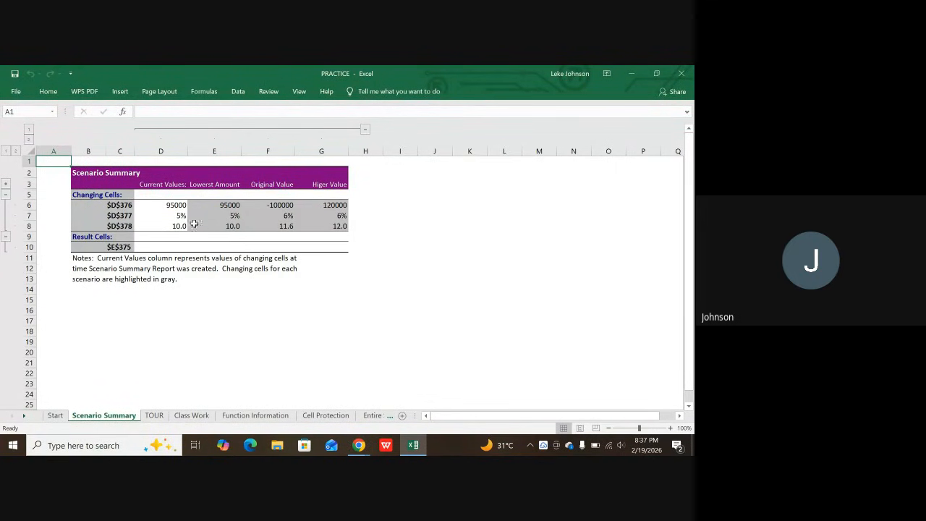
- Relabel the summary's changing cells C6, C7 and C8 as Amount, Interest and Years
left_click(119, 204)
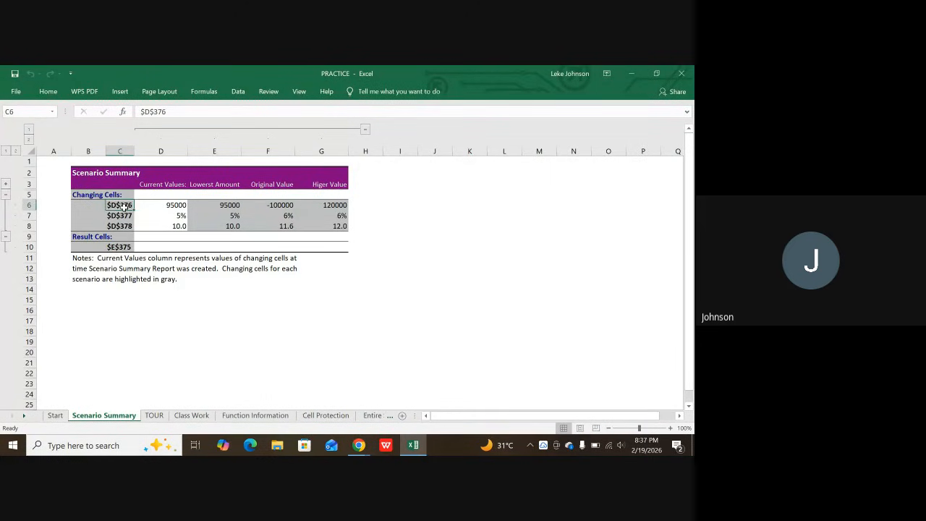
type("Amo")
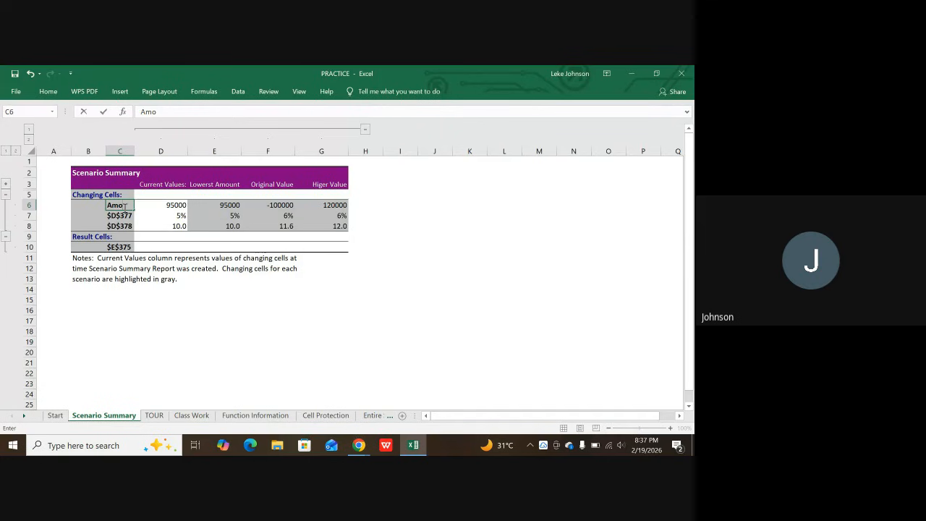
type("unt")
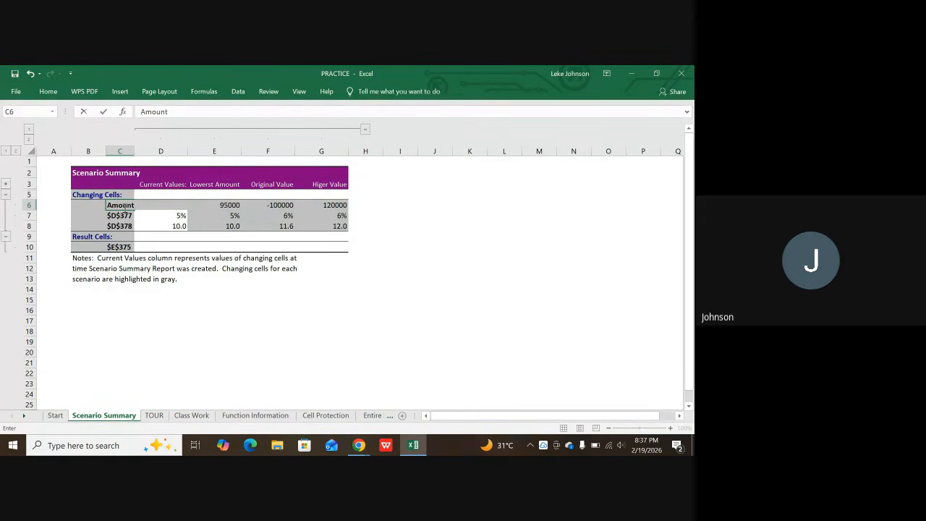
left_click(125, 215)
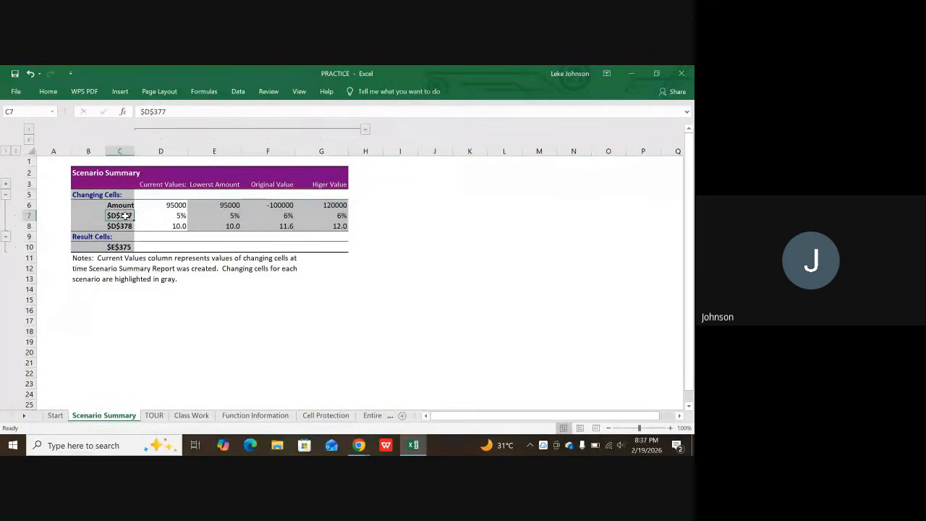
type("Int")
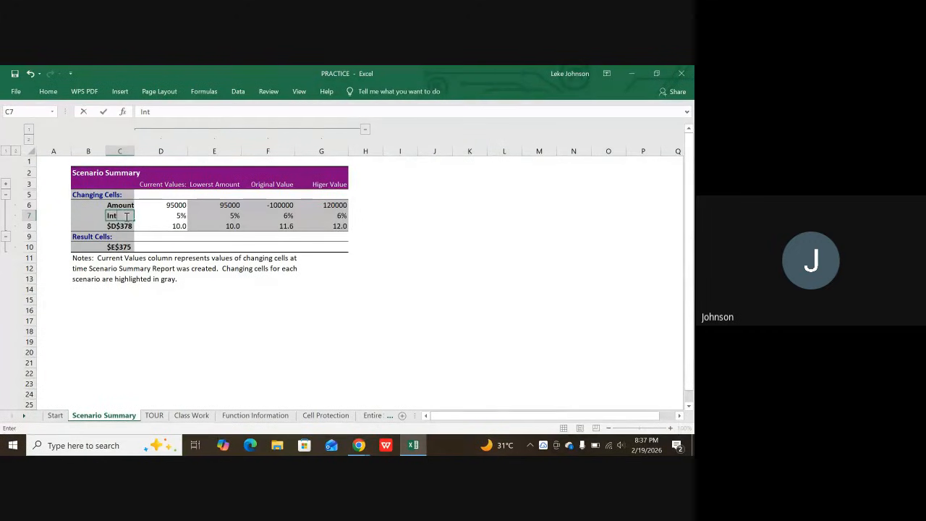
type("erest")
left_click(121, 226)
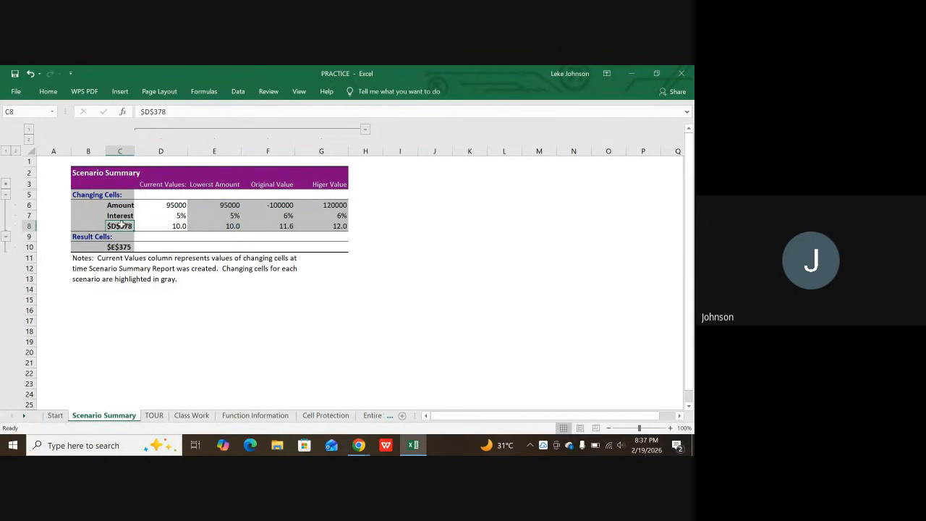
type("Years")
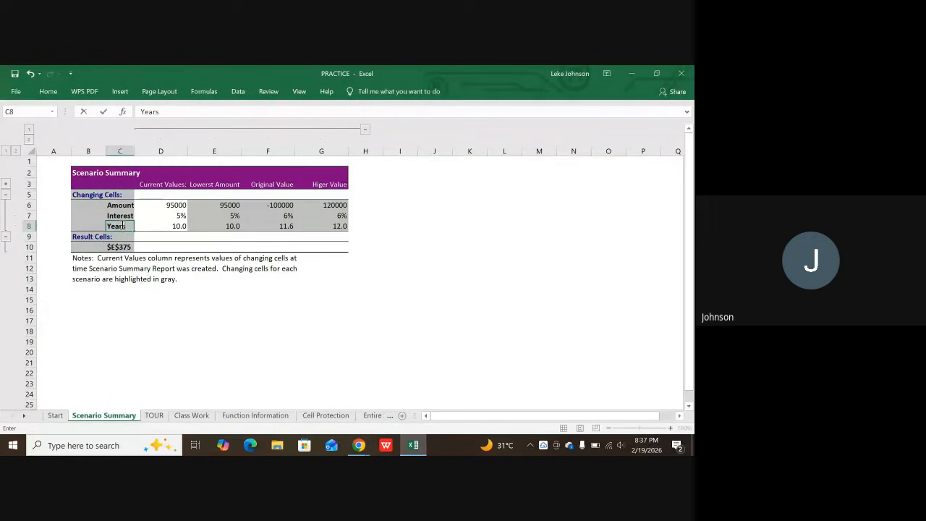
key("Return")
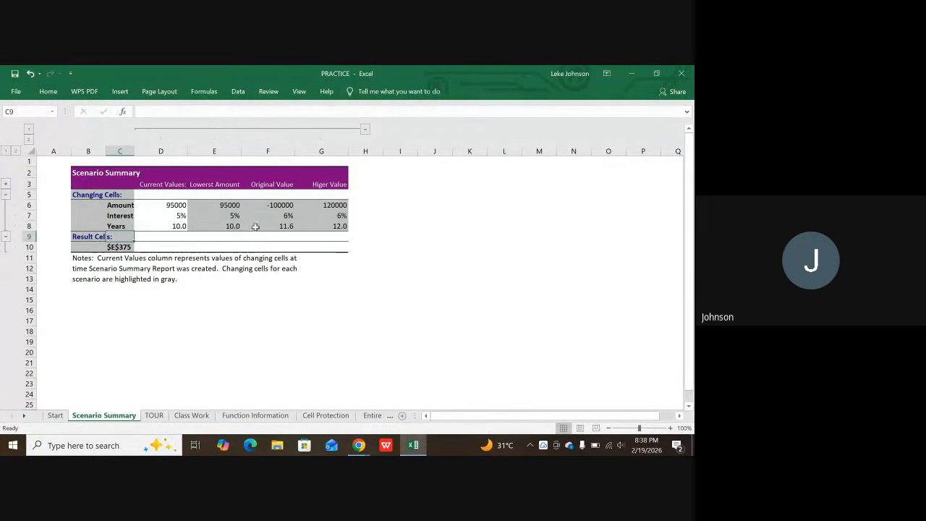
- Examine the amount, interest and years figures across the current, original and lowest scenarios in the summary
left_click(172, 257)
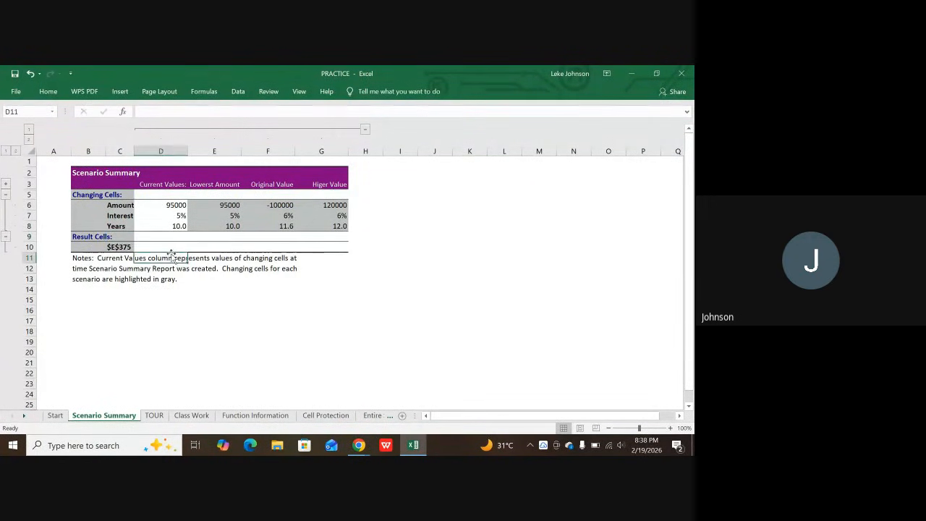
left_click(289, 227)
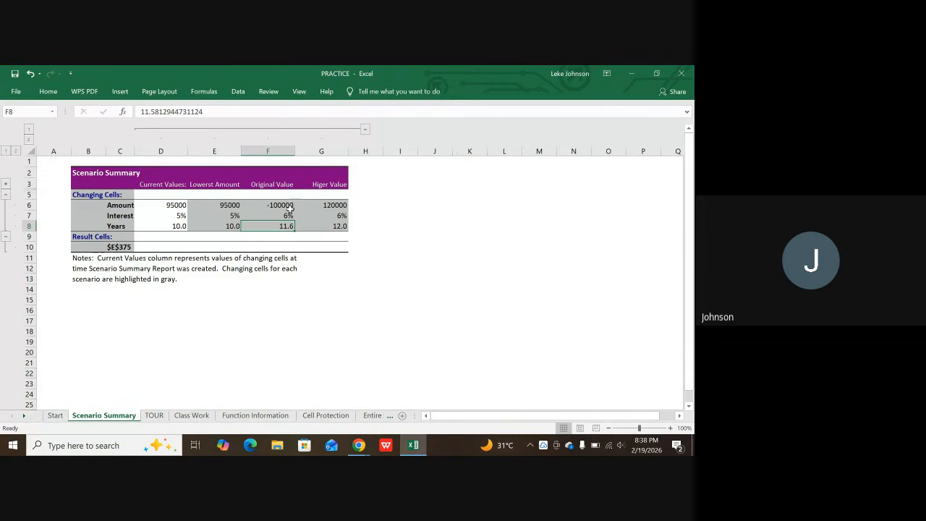
left_click(279, 204)
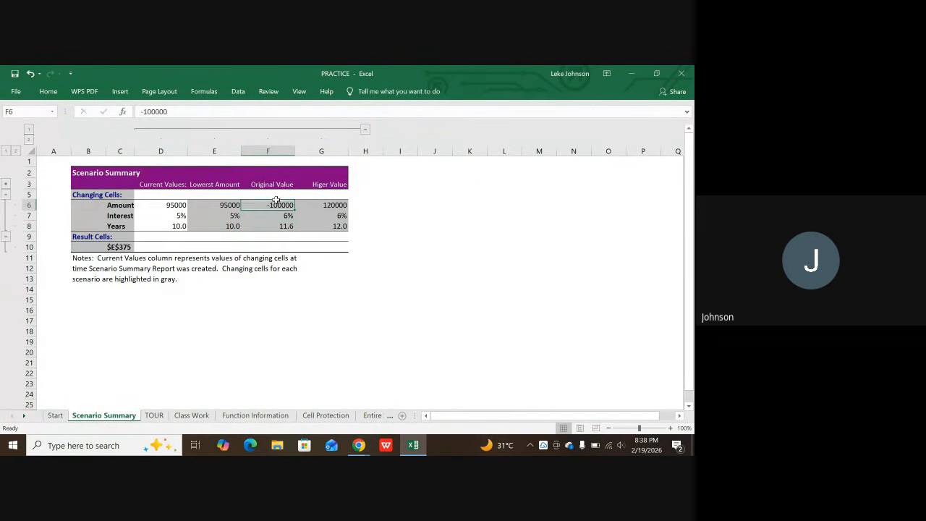
left_click(222, 204)
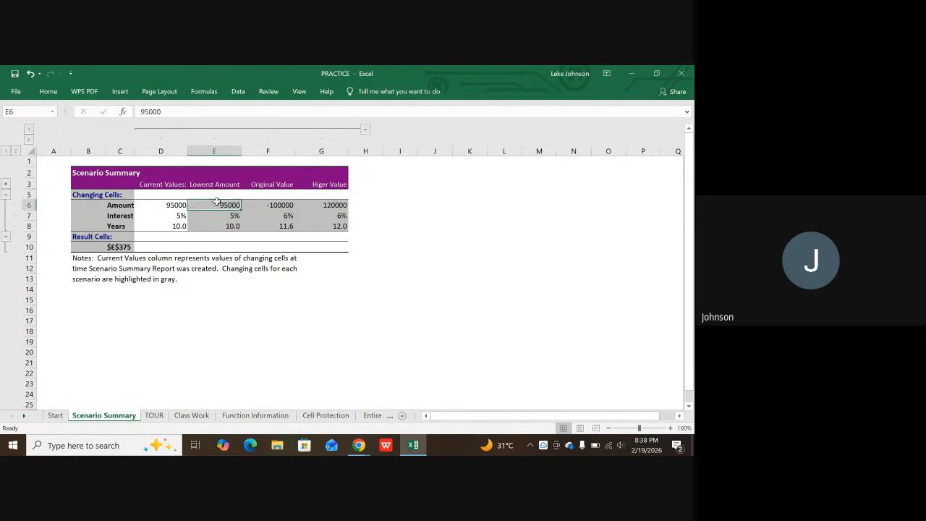
left_click(173, 208)
left_click(176, 217)
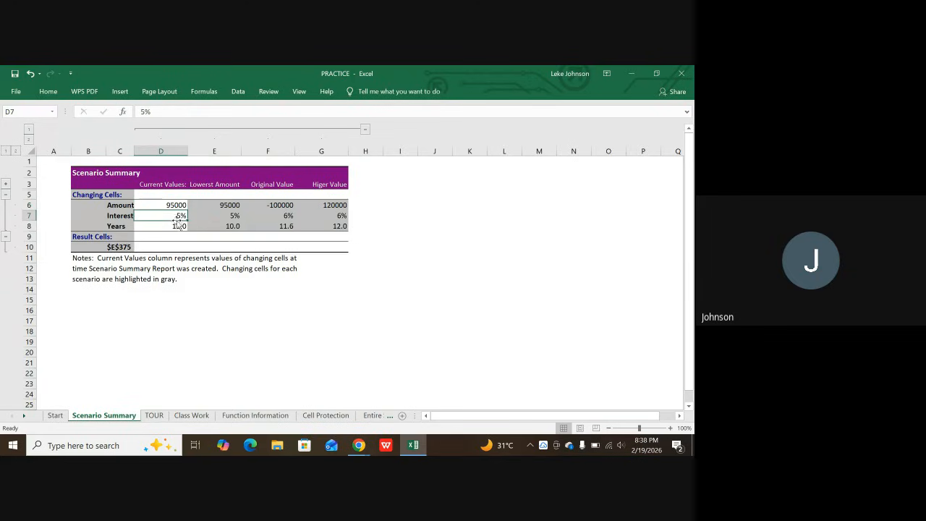
left_click(176, 224)
left_click(232, 227)
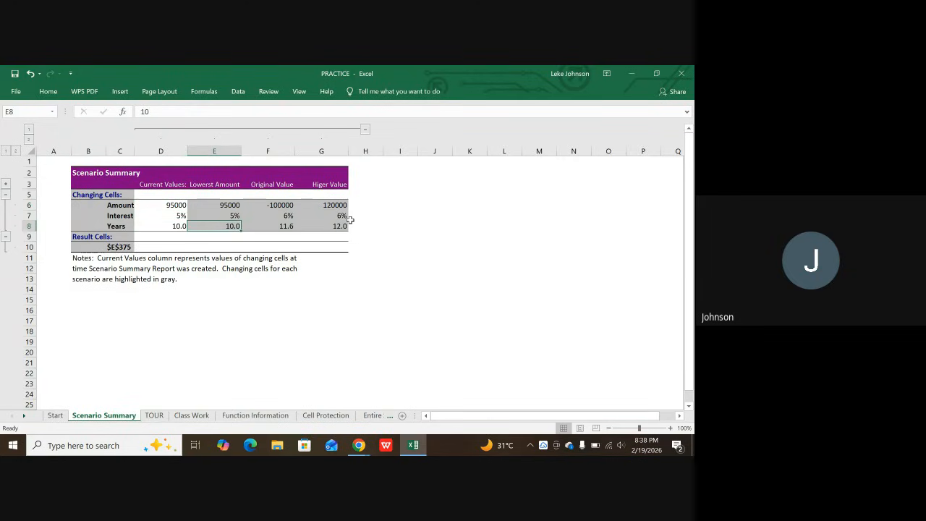
- Preview the scenario summary for printing without printing it, and go back to the sheet
key("ctrl+p")
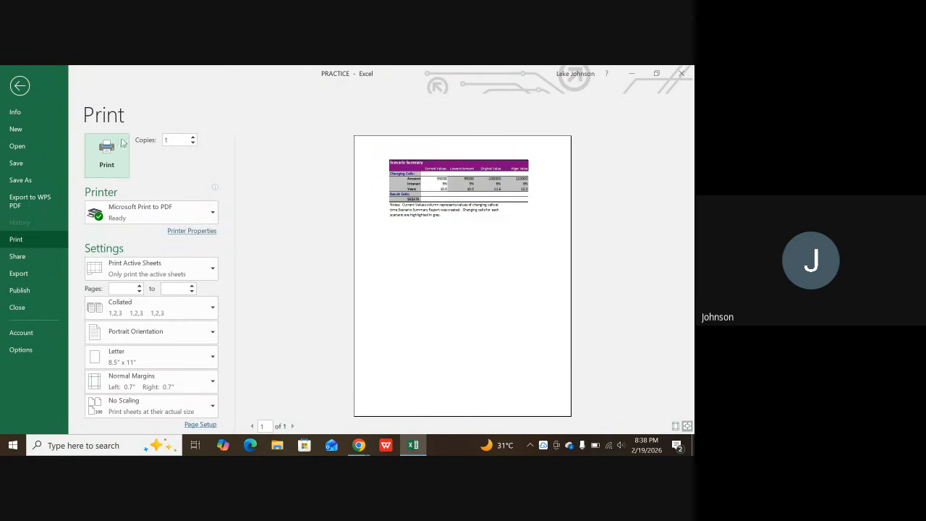
left_click(22, 87)
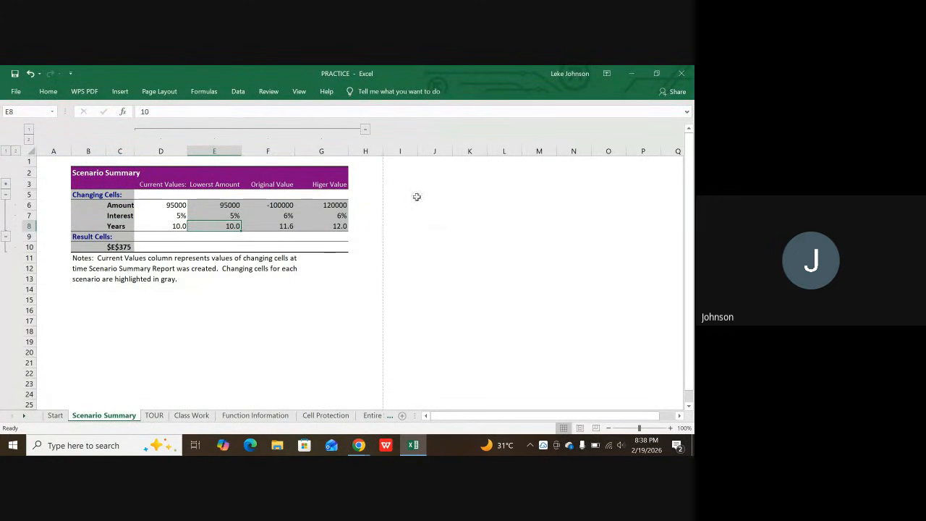
left_click(245, 298)
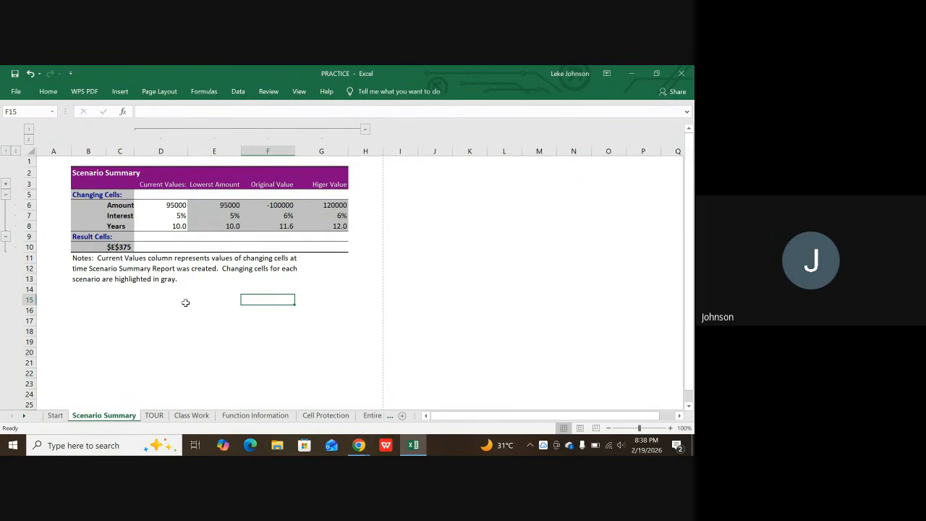
scroll(228, 372, "down", 1)
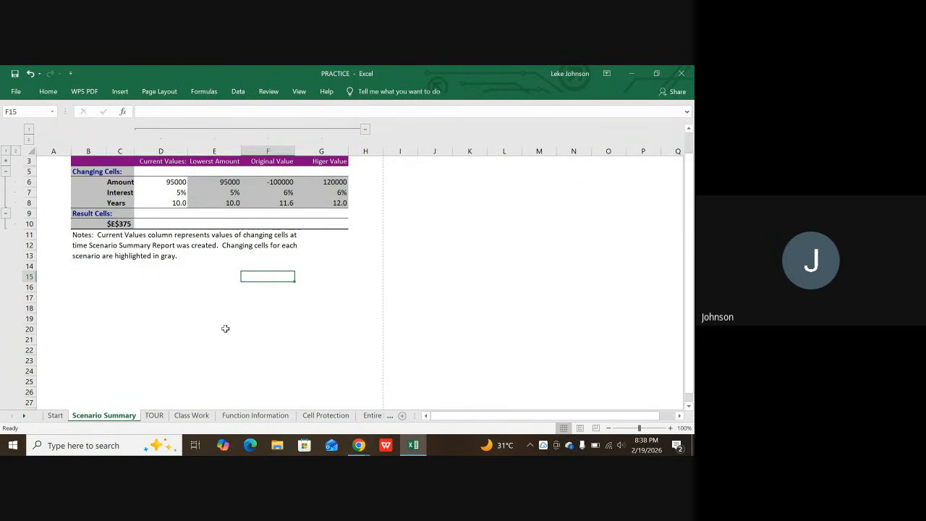
scroll(238, 382, "up", 1)
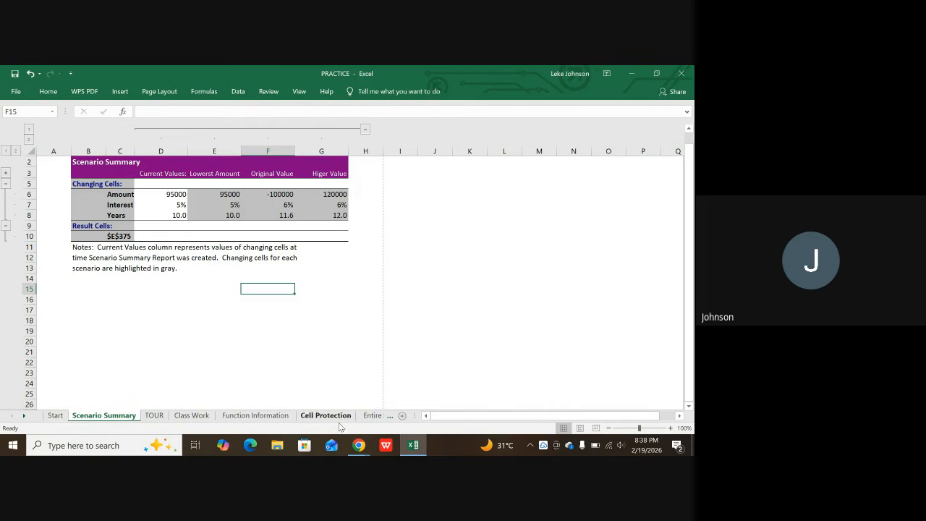
- Switch to the Google Meet call in Chrome to check on the class, and return to the Excel workbook
mouse_move(360, 448)
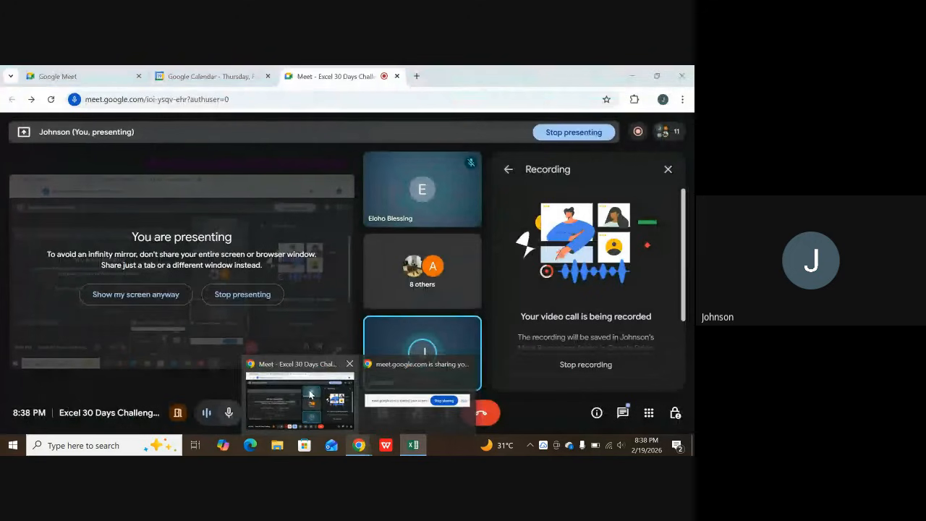
left_click(310, 395)
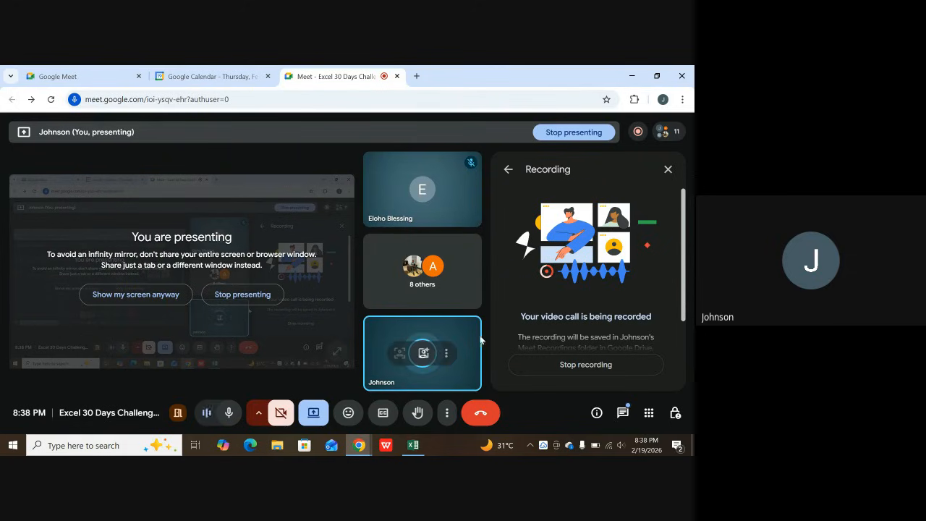
left_click(413, 445)
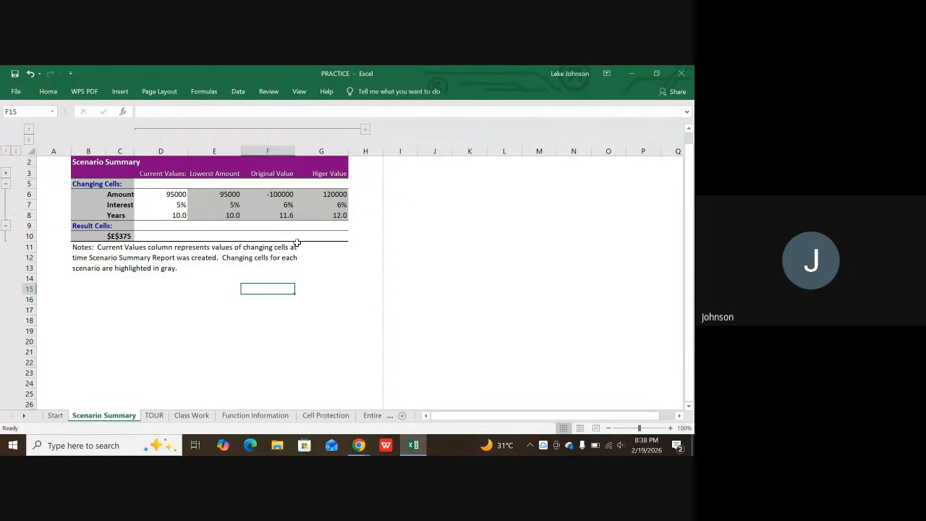
- On the TOUR sheet, try Goal Seek to bring monthly payment D364 to 1500 by changing years in D363, and discard the result
left_click(154, 415)
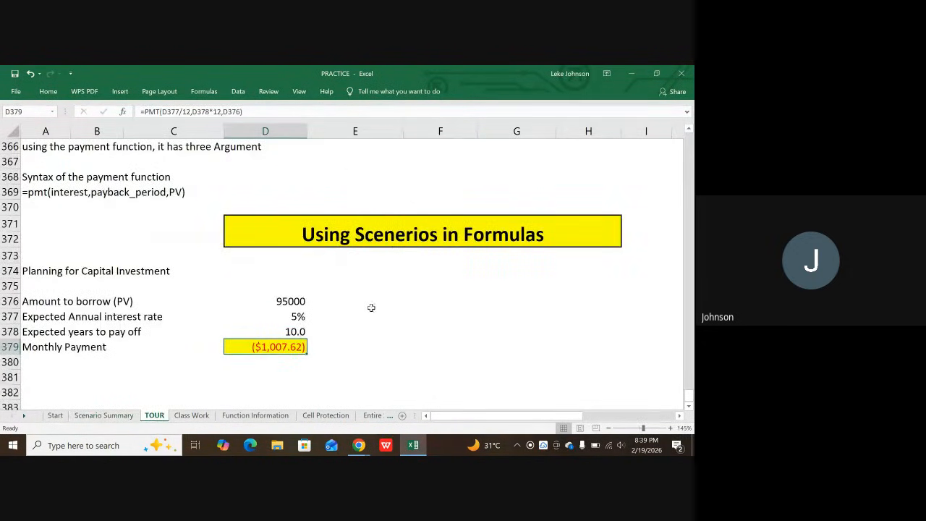
scroll(302, 335, "up", 3, "ctrl")
scroll(303, 335, "up", 2)
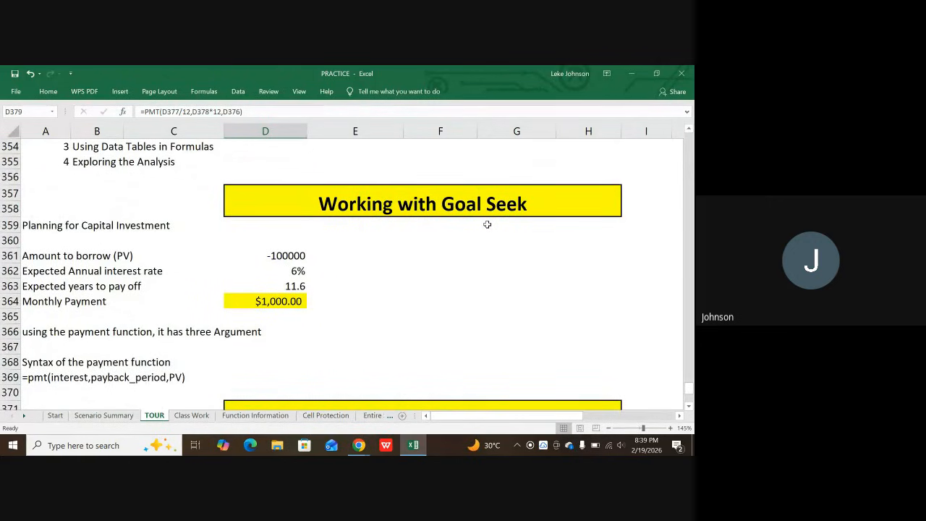
left_click(272, 303)
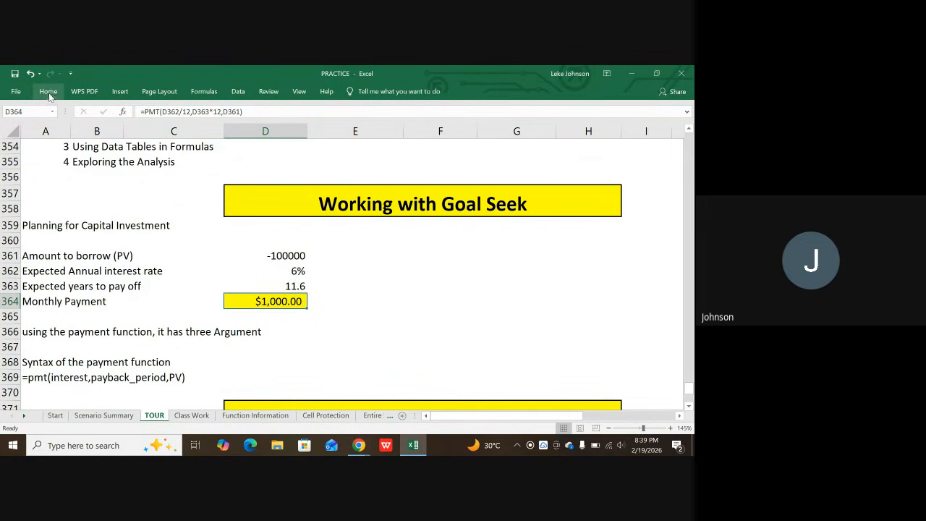
left_click(237, 92)
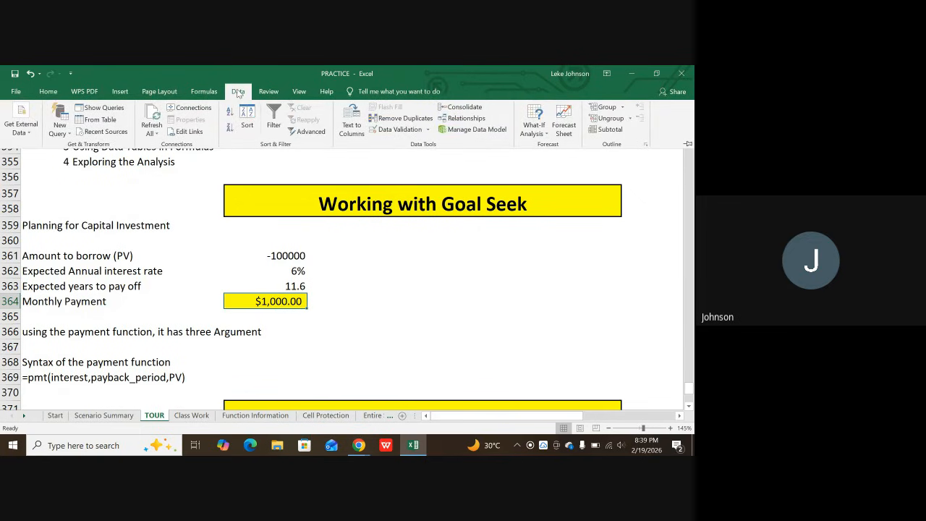
left_click(549, 130)
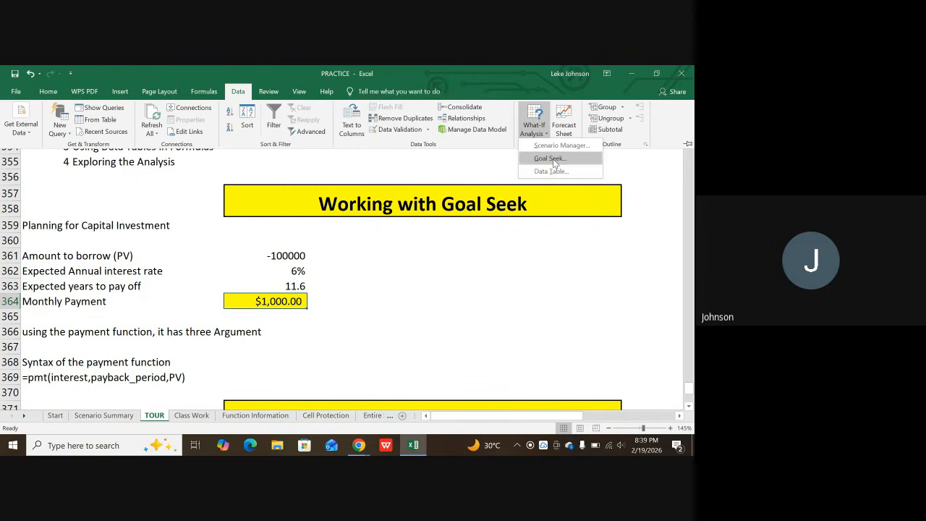
left_click(551, 159)
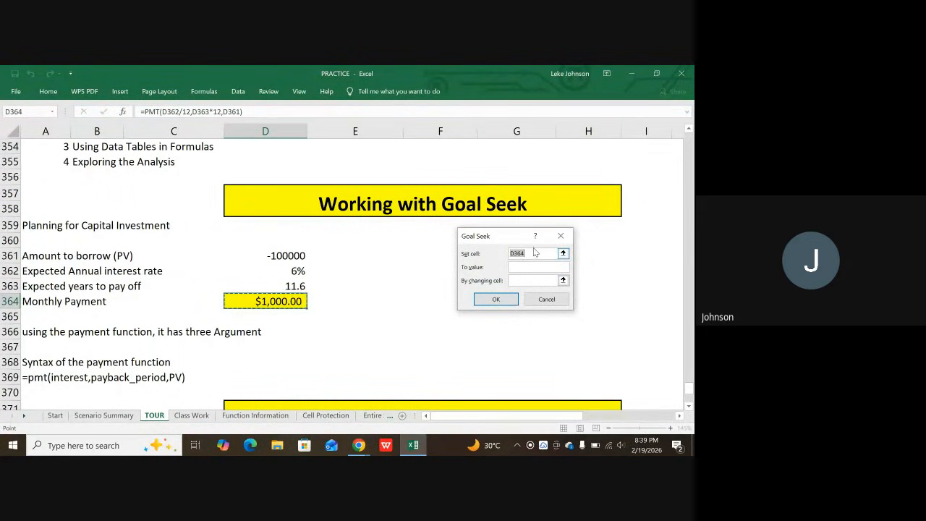
left_click(519, 268)
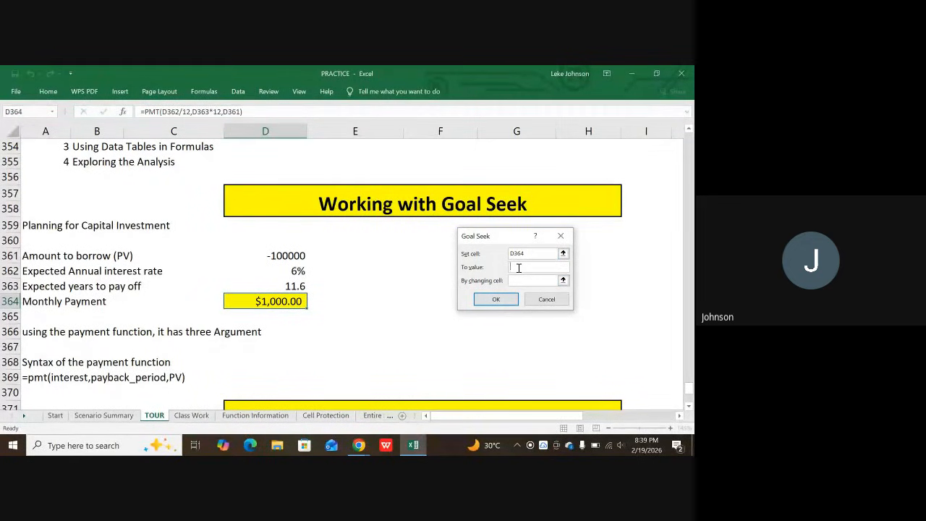
type("1500")
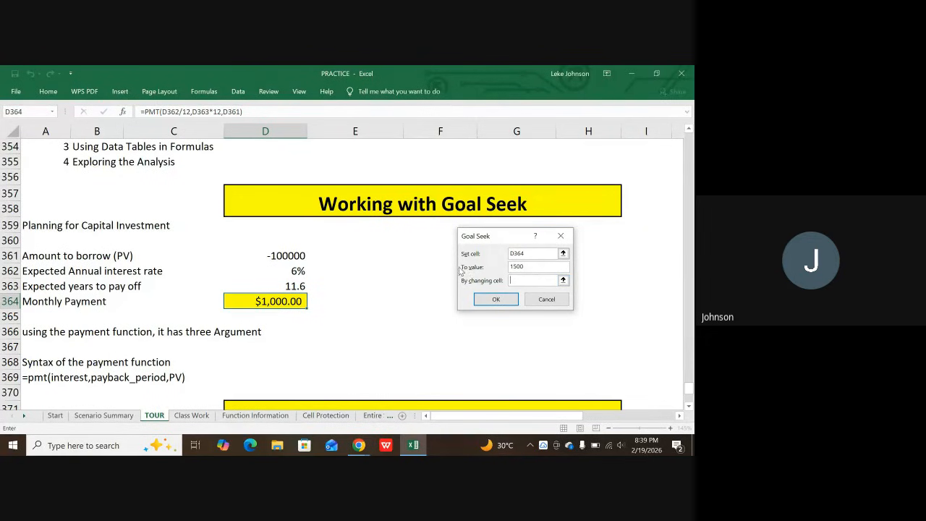
left_click(277, 286)
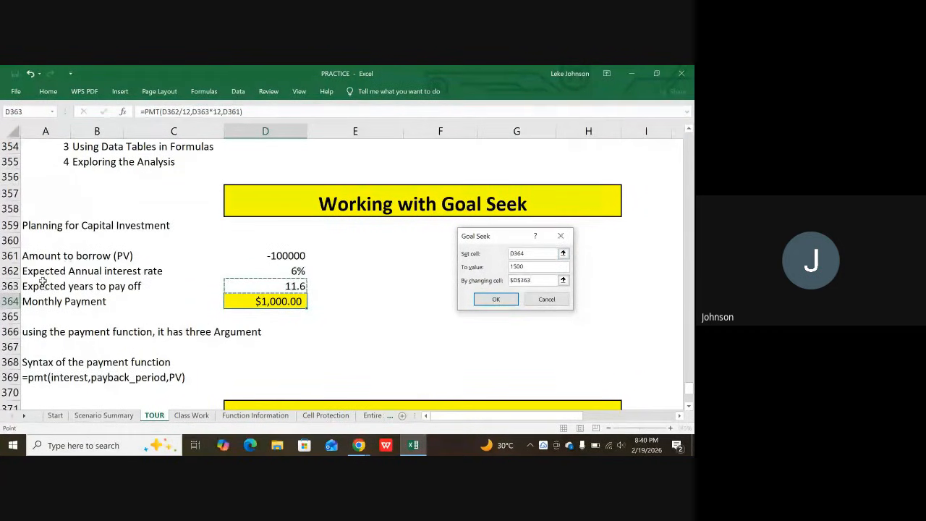
left_click(496, 299)
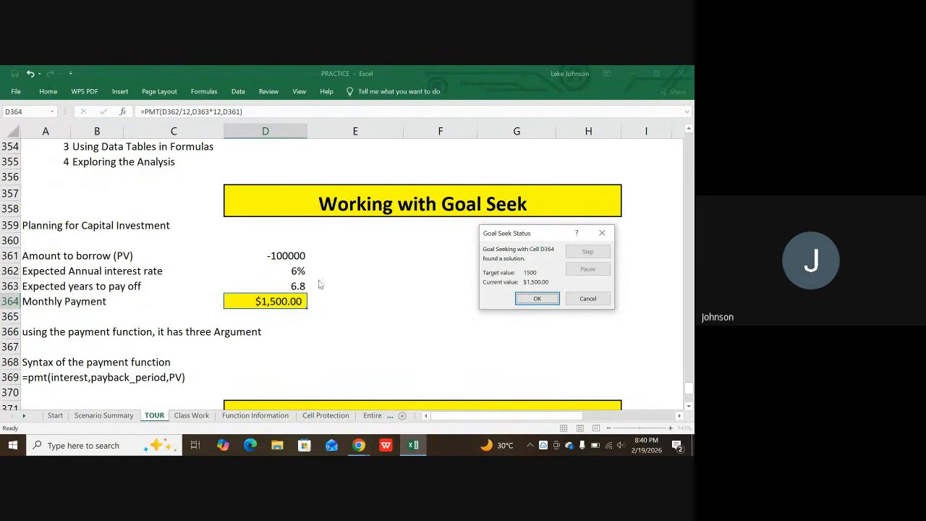
left_click(602, 237)
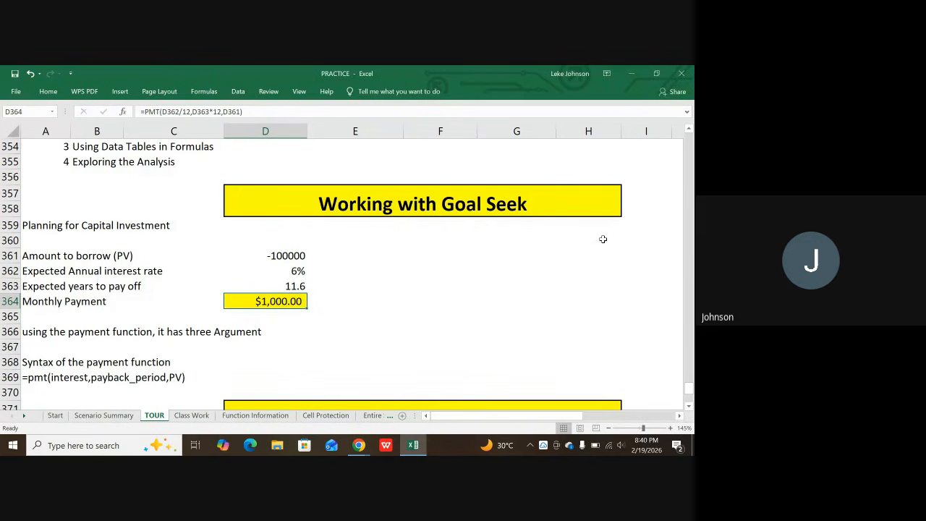
- In Scenario Manager, start a new scenario named "Most highest value" for the Using Scenerios in Formulas loan
scroll(388, 296, "down", 5)
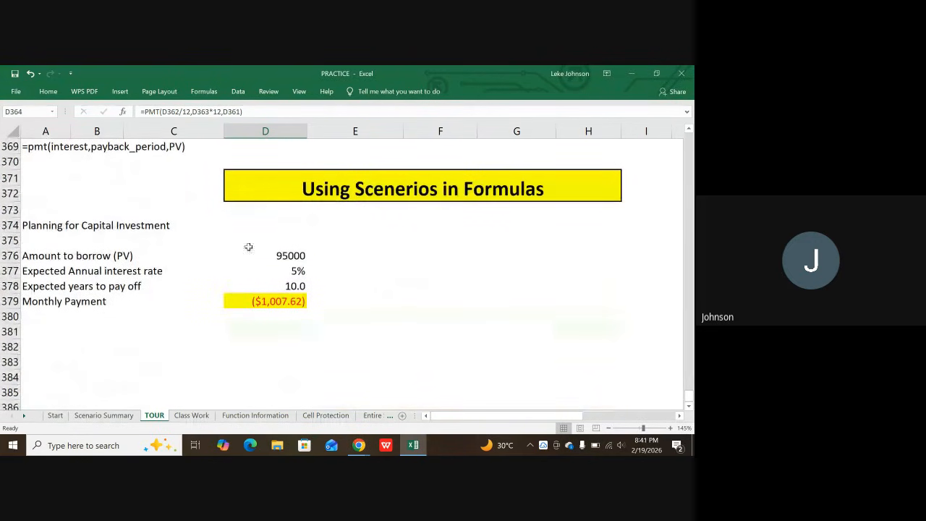
left_click(376, 293)
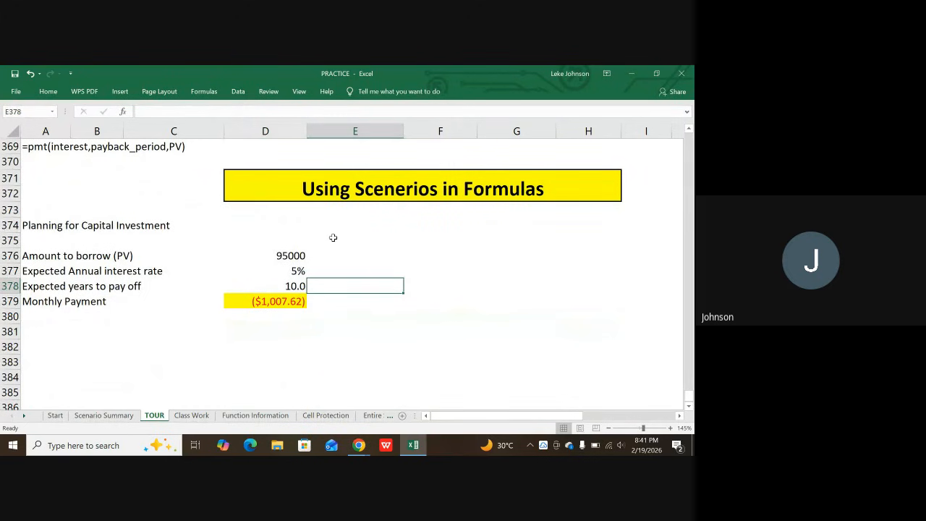
left_click(238, 92)
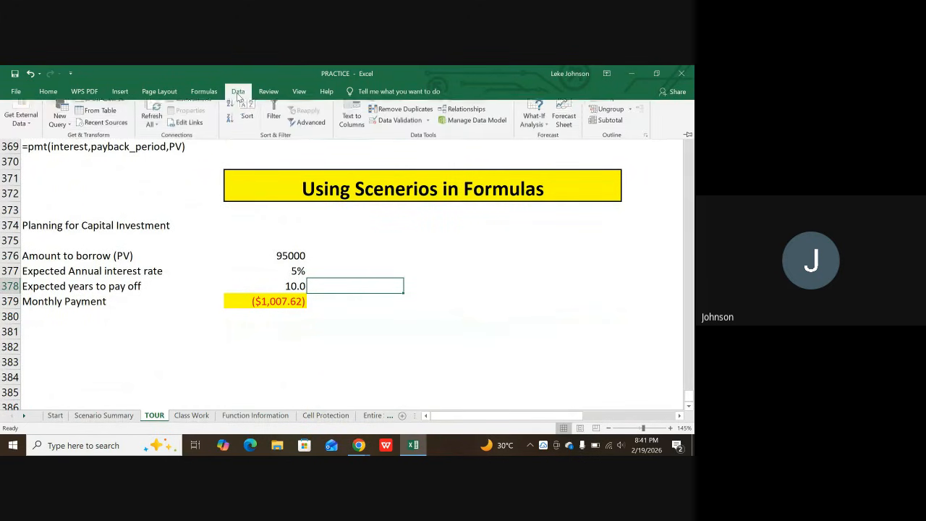
left_click(545, 132)
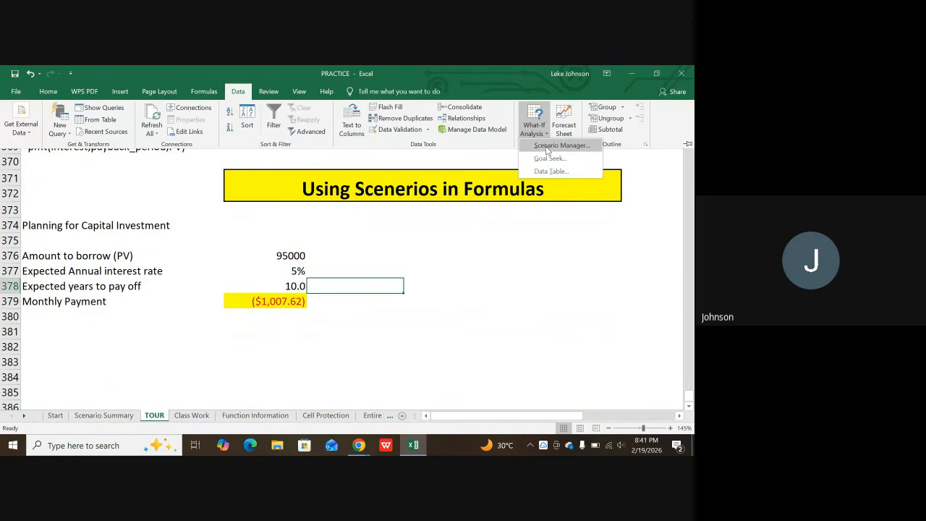
left_click(548, 147)
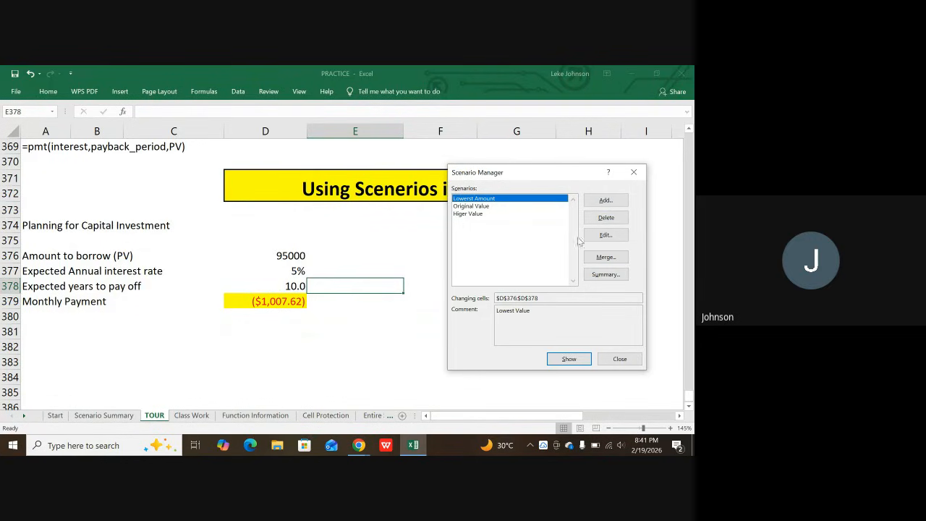
left_click(606, 201)
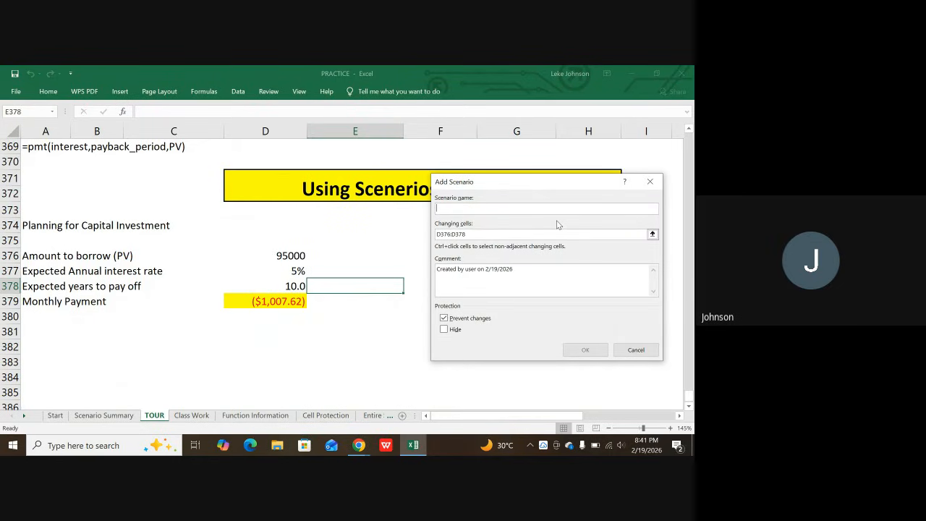
type("Most highest value")
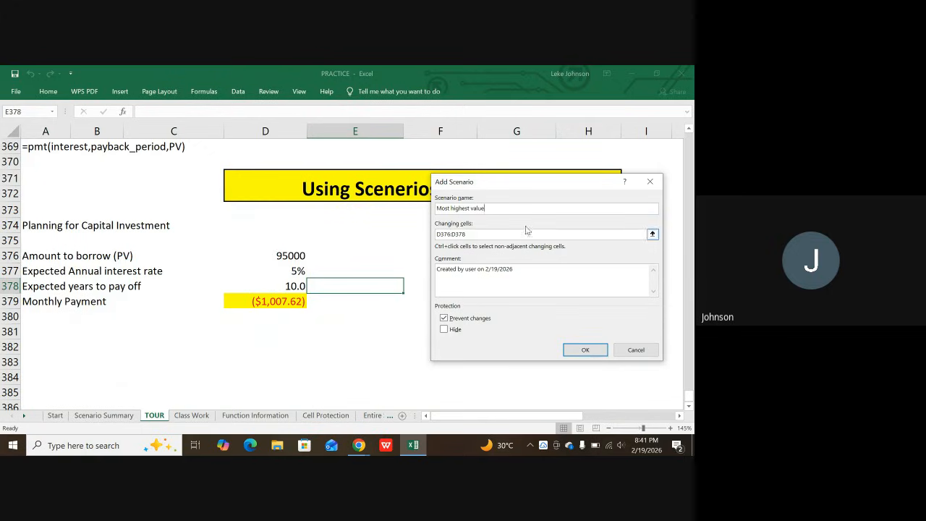
- Set the new scenario's changing cells to D376:D378 and its comment to "Highest value"
double_click(447, 231)
key("BackSpace")
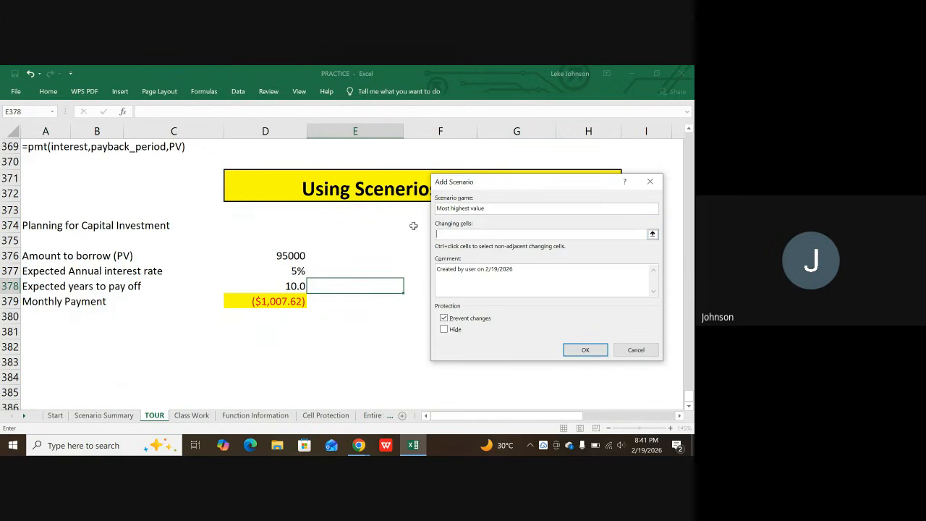
left_click(288, 256)
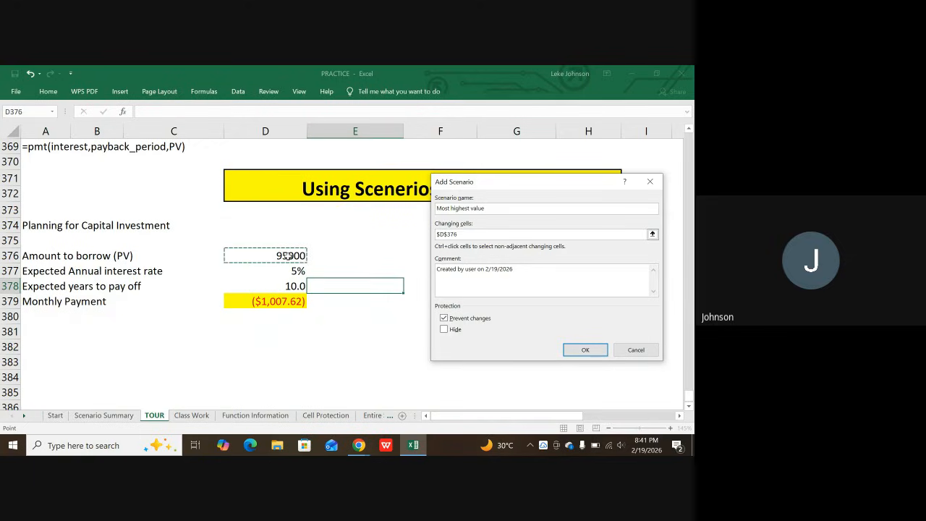
left_click_drag(287, 256, 286, 267)
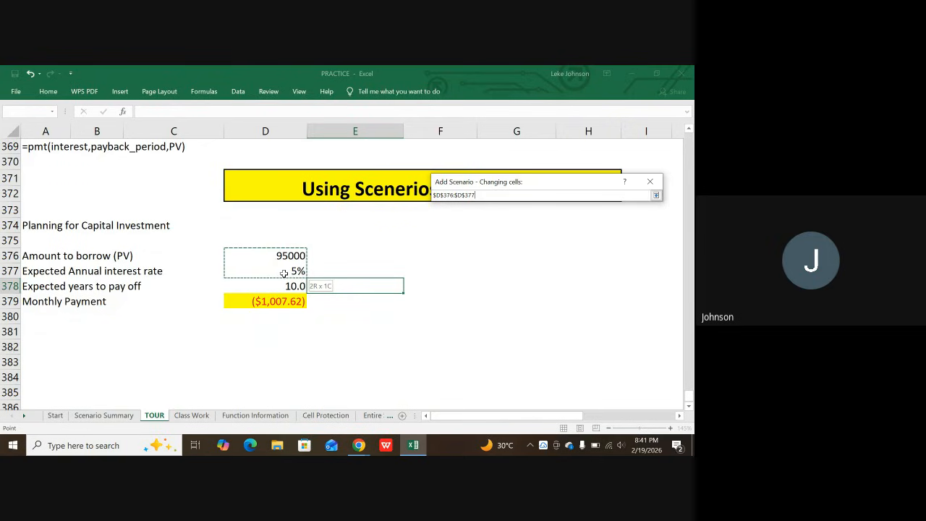
left_click_drag(283, 278, 282, 284)
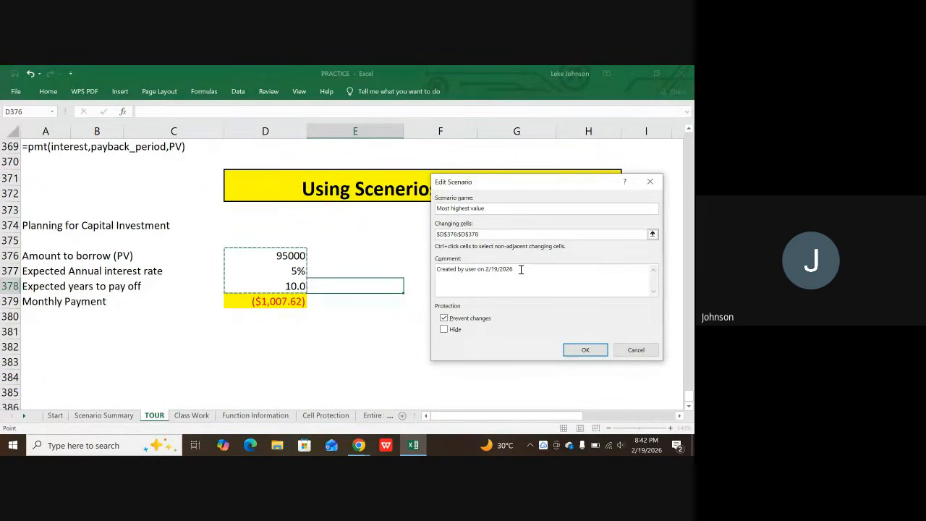
left_click_drag(521, 270, 423, 267)
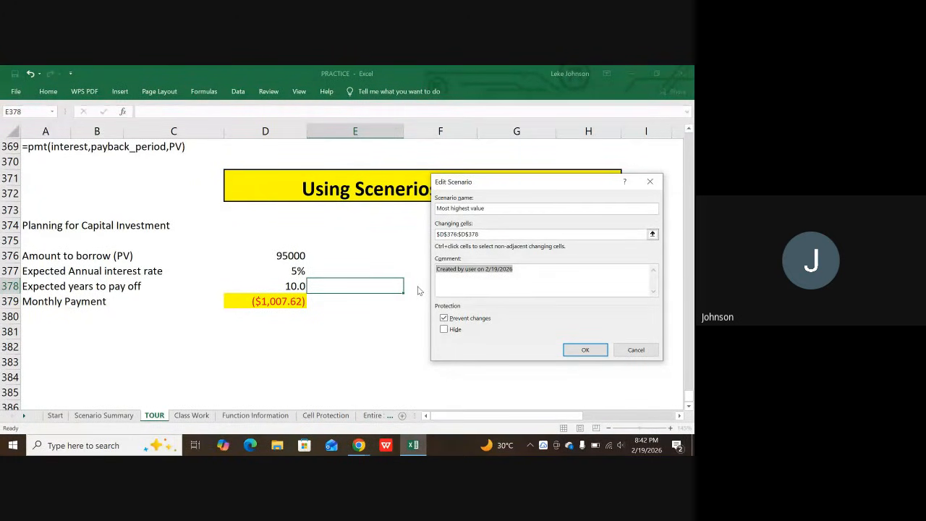
type("High")
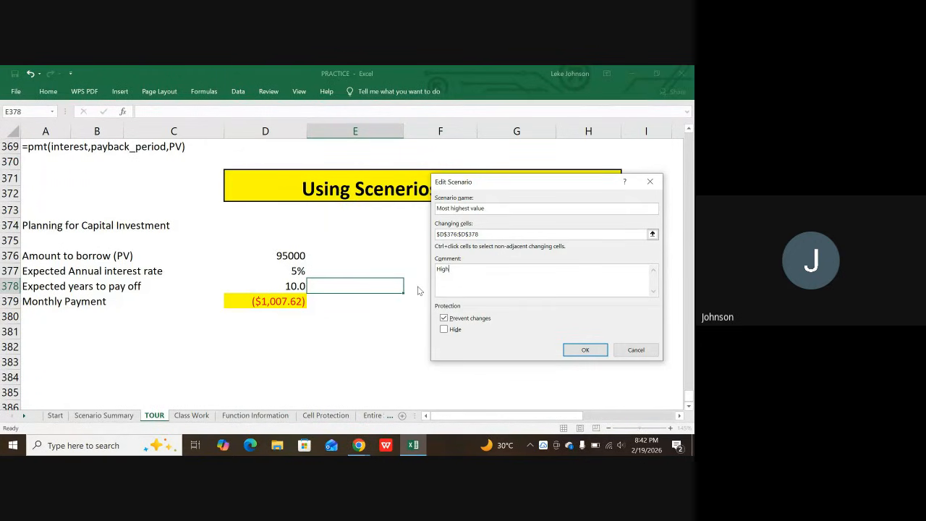
type("est value")
left_click(586, 349)
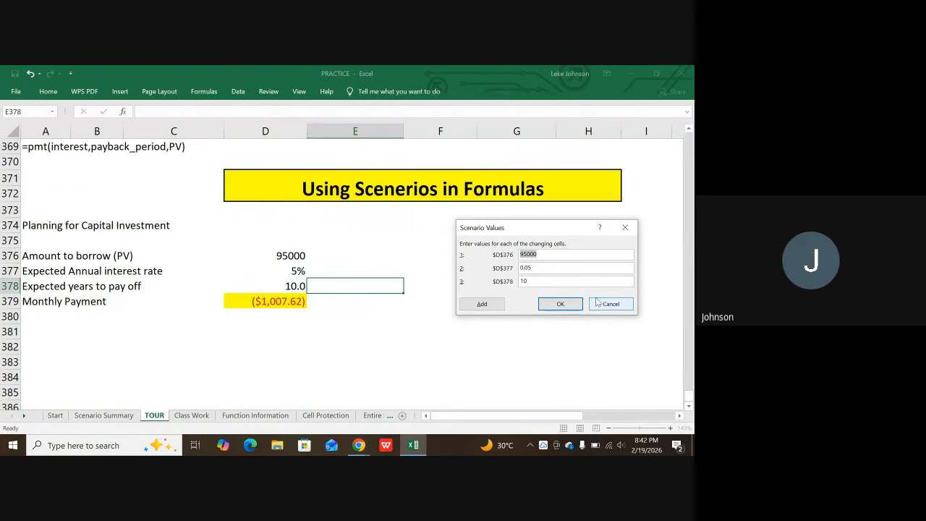
- Give the new scenario the values 150000 for D376, 0.07 for D377 and 4 for D378
left_click(539, 256)
key("BackSpace")
key("BackSpace")
key("BackSpace")
type("15")
left_click(532, 268)
left_click(528, 280)
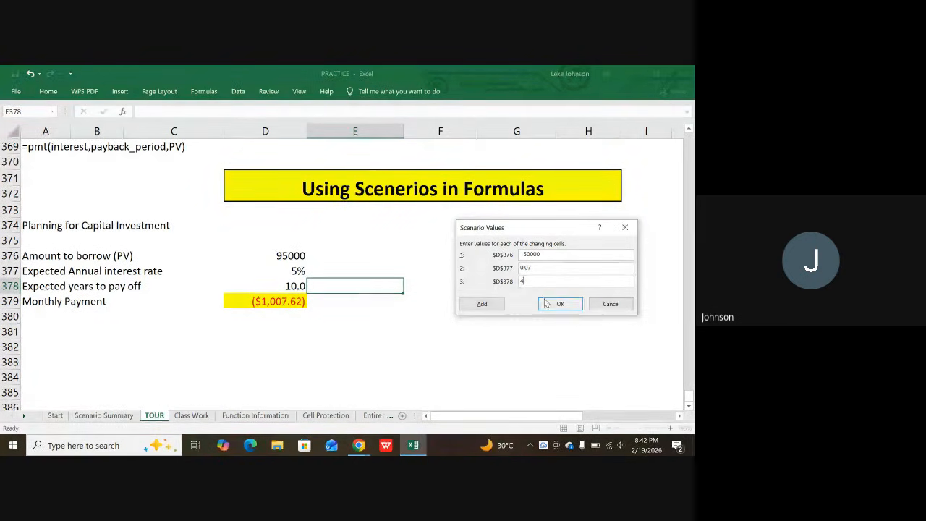
left_click(548, 306)
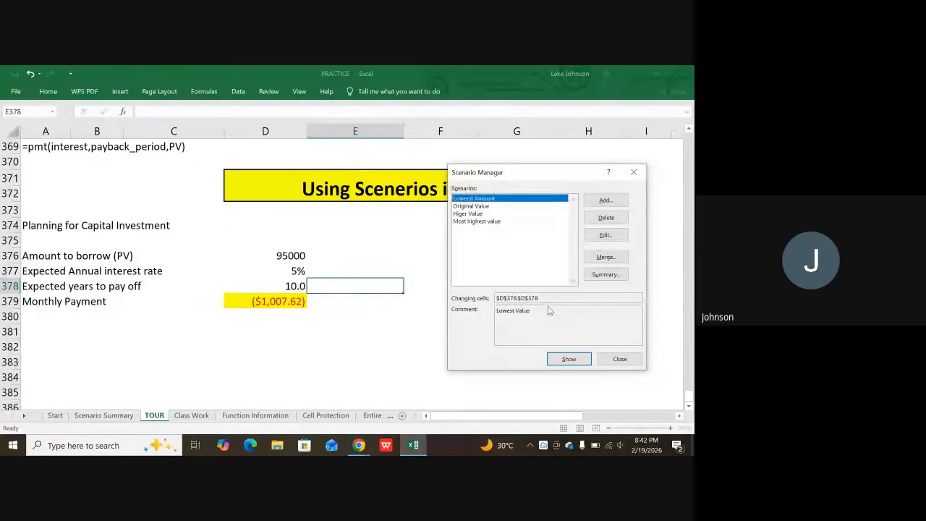
- Show the Most highest value scenario in the sheet, and create a Scenario PivotTable report with result cell E375
left_click(490, 221)
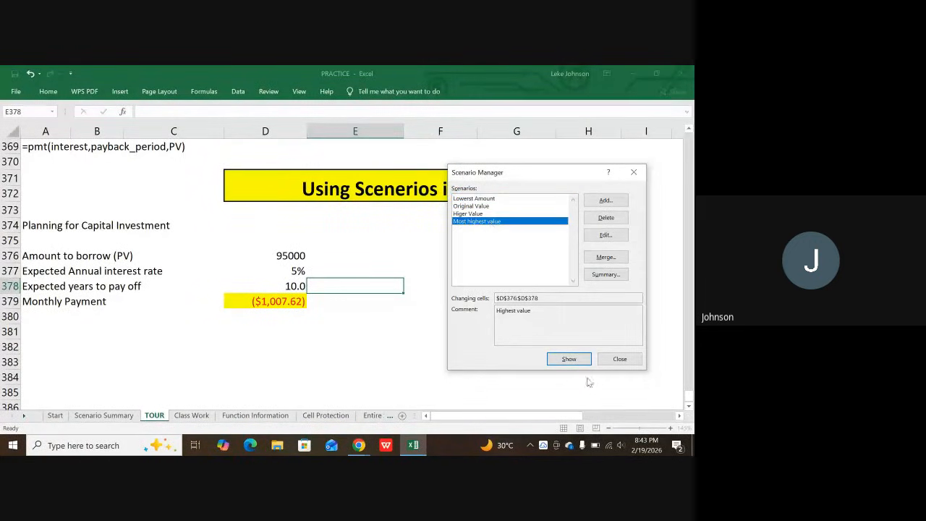
left_click(568, 362)
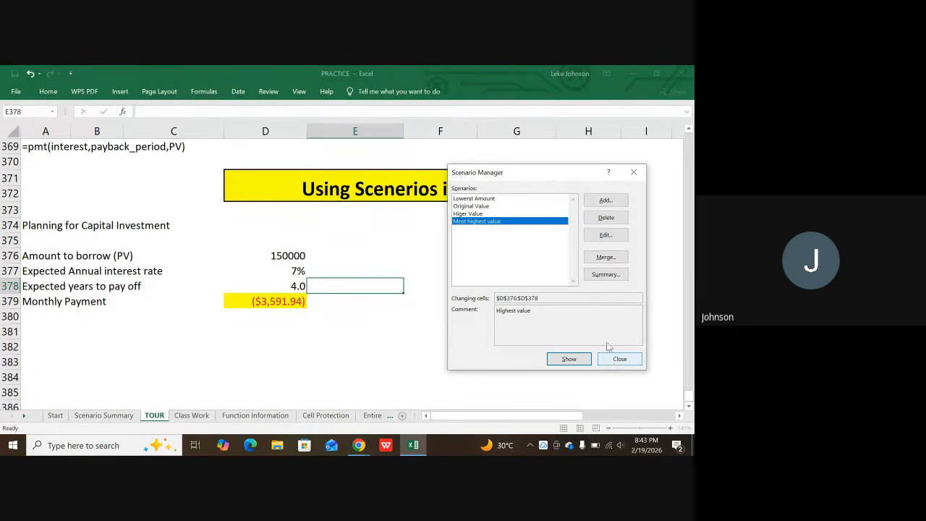
left_click(597, 276)
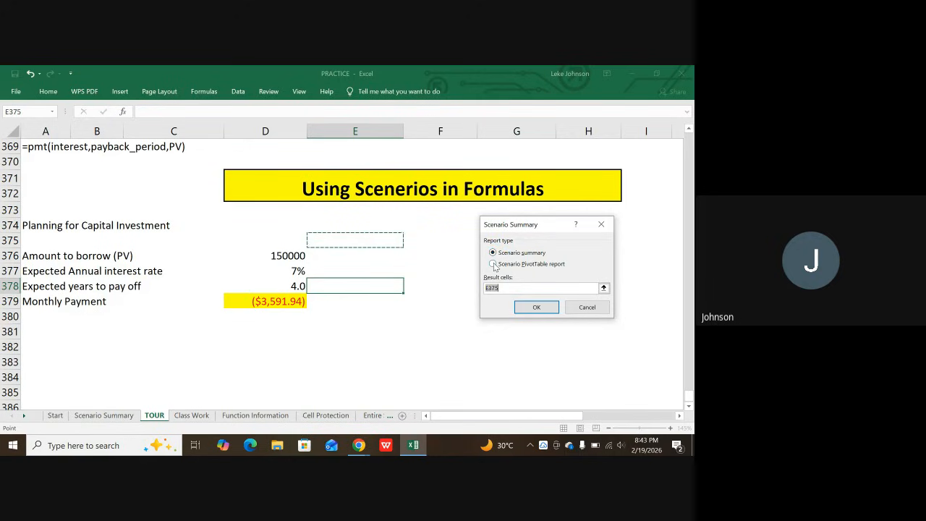
left_click(493, 264)
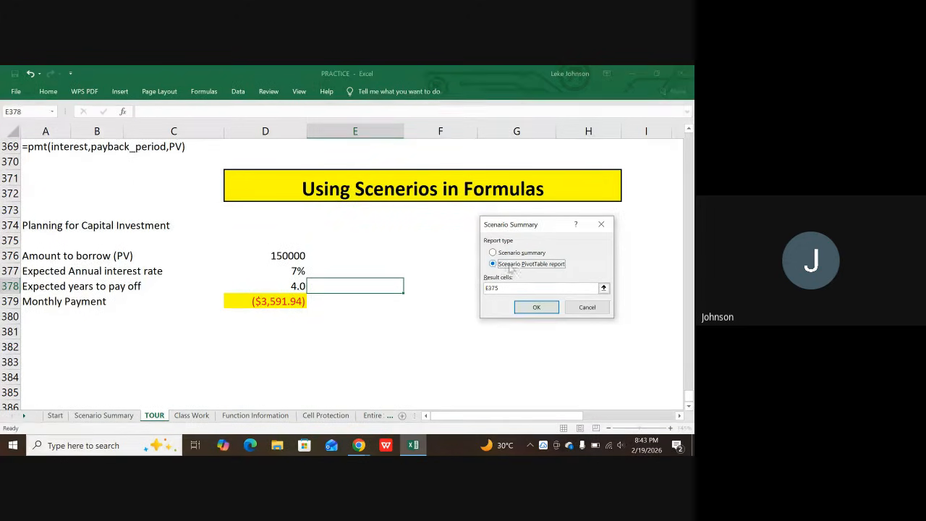
left_click(528, 308)
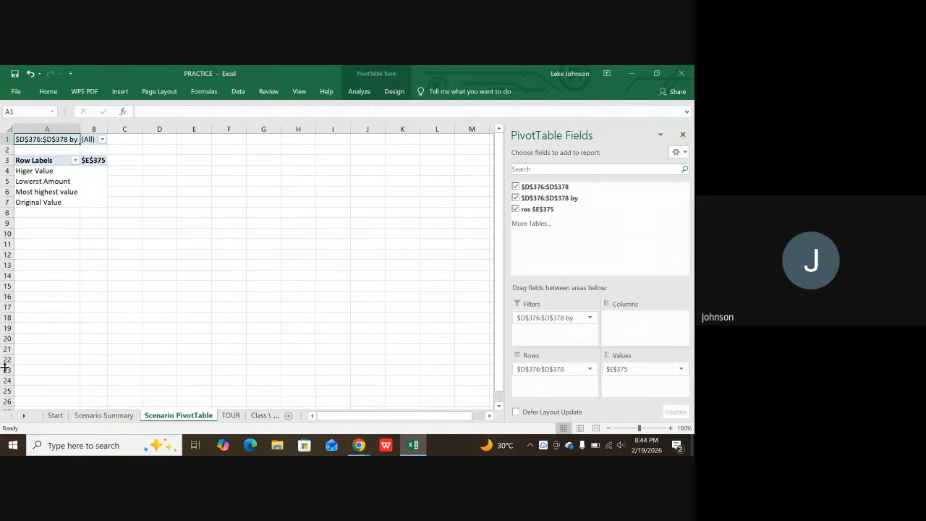
- Check the monthly payment formula in D379 on the TOUR sheet, and return to the Scenario PivotTable sheet
left_click(91, 417)
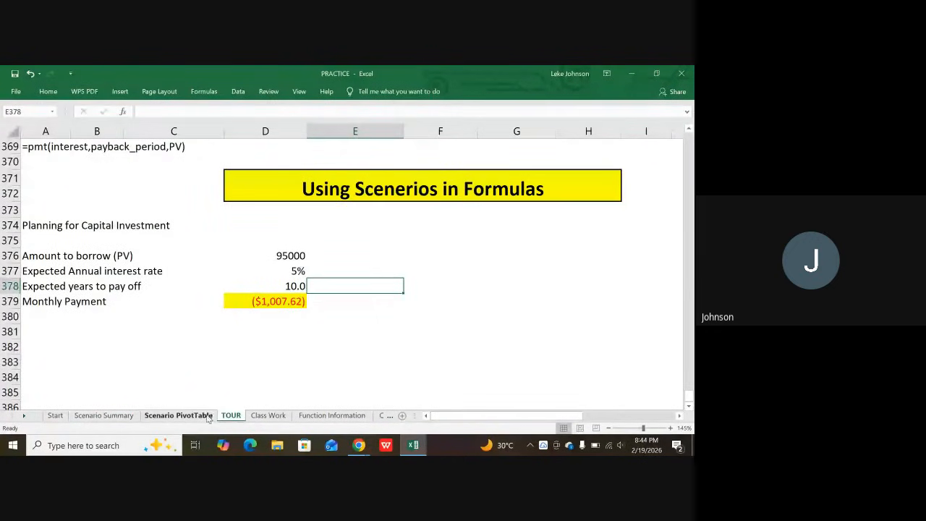
left_click(276, 303)
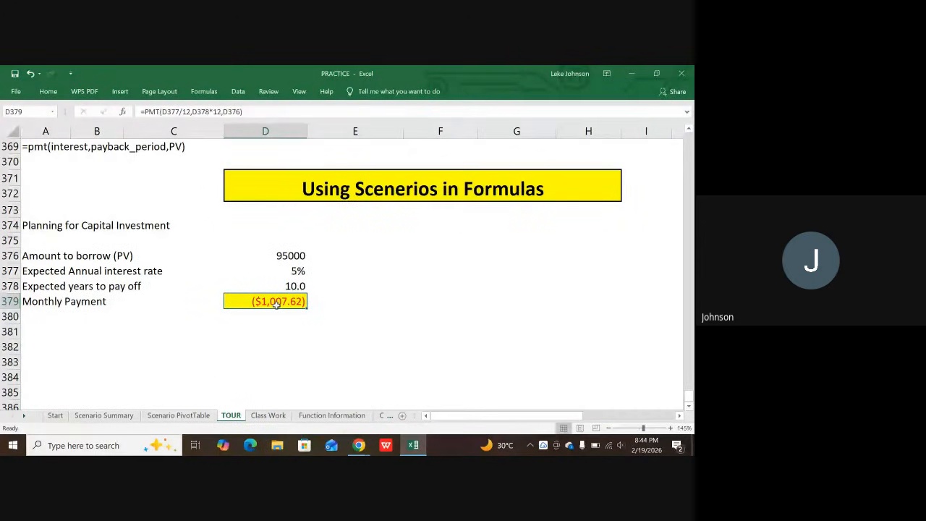
left_click(175, 418)
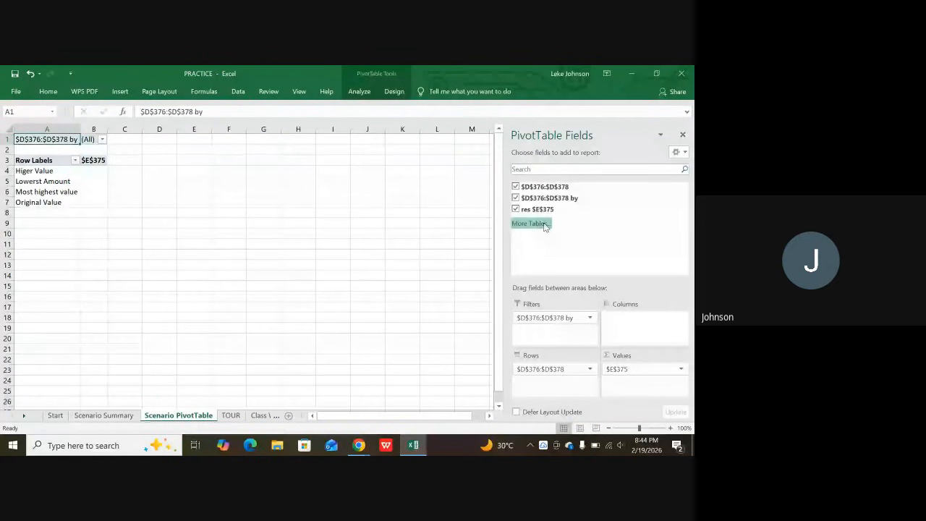
- Compare the Scenario Summary and Scenario PivotTable reports with cells E375 and D379 on the TOUR sheet
left_click(119, 419)
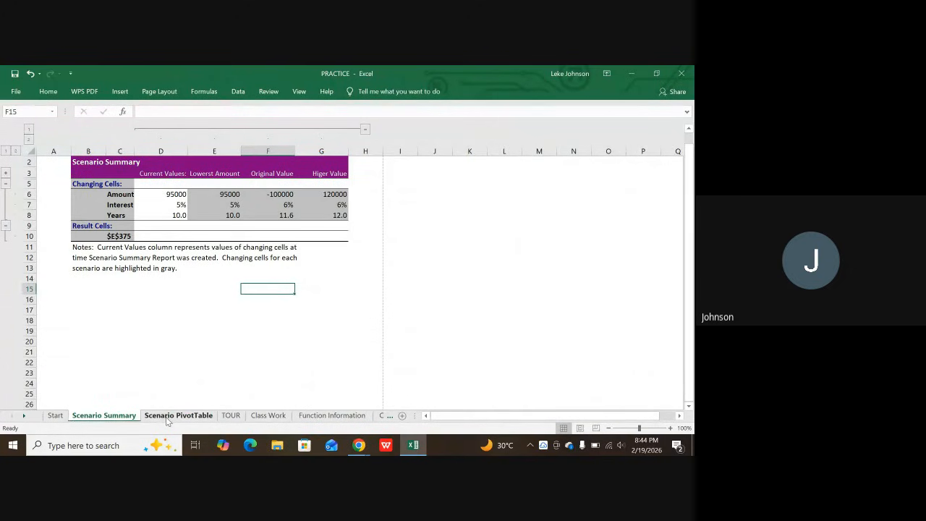
left_click(230, 416)
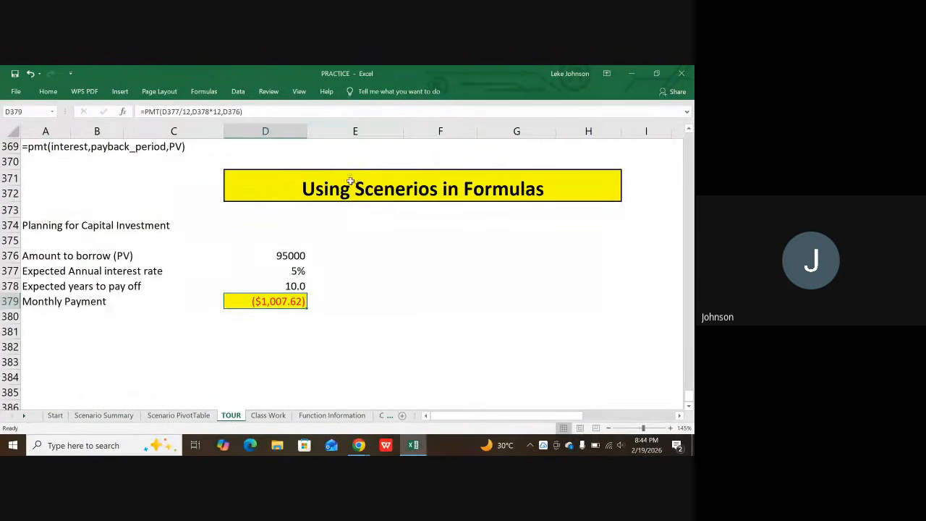
left_click(342, 244)
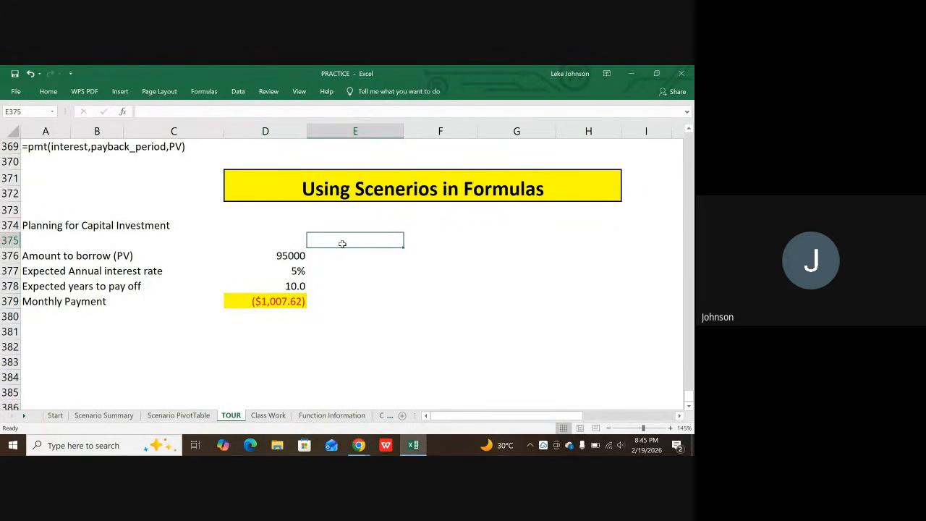
left_click(281, 304)
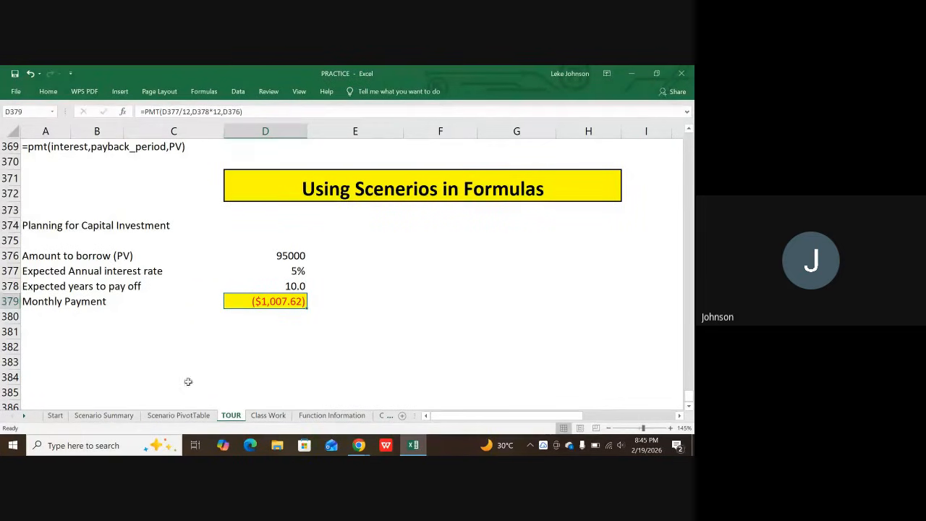
left_click(200, 418)
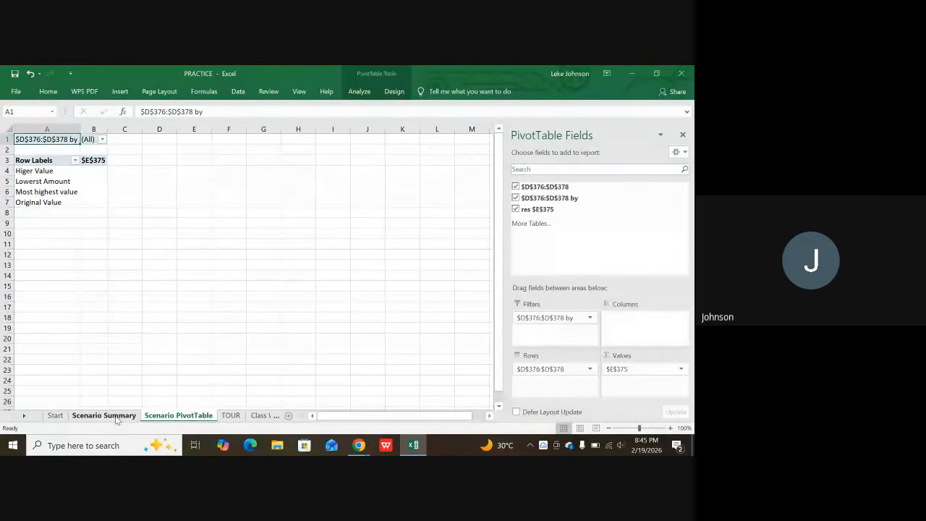
- Return to the TOUR sheet and open the Scenario Manager
left_click(230, 416)
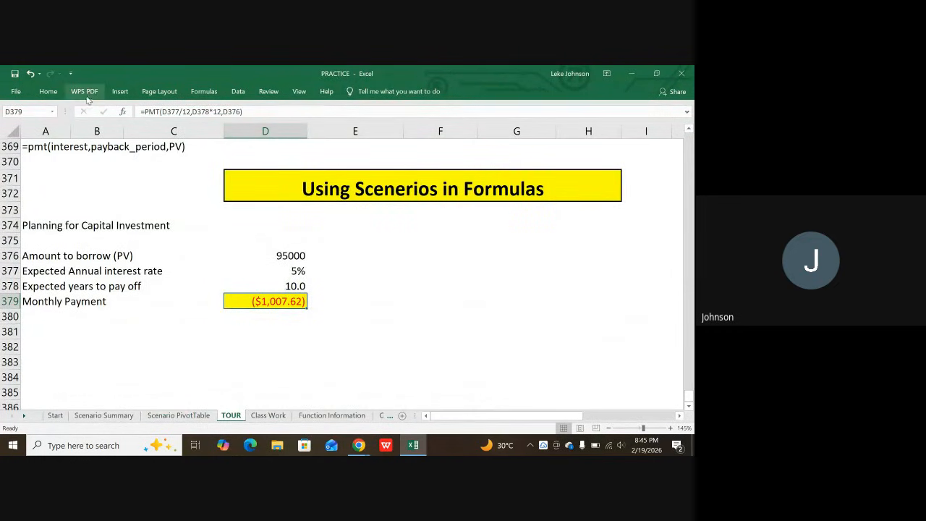
left_click(236, 94)
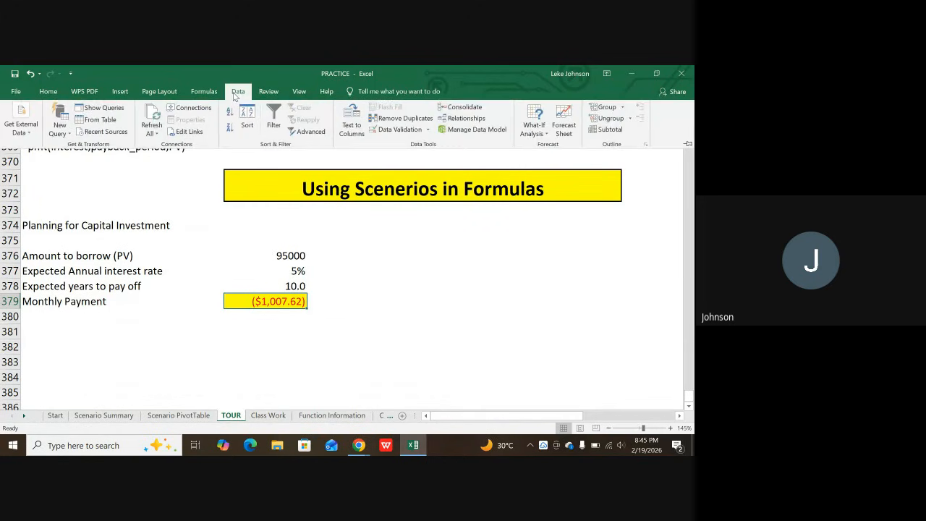
left_click(544, 128)
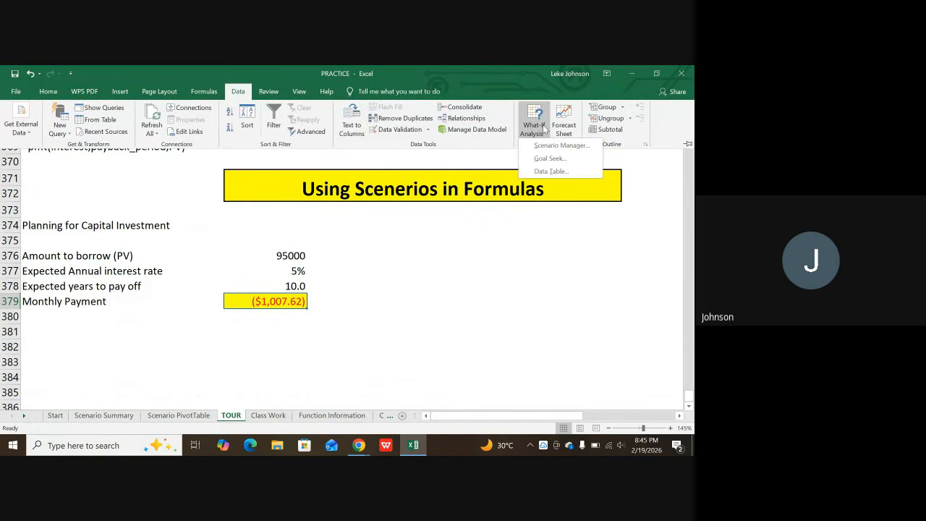
left_click(548, 145)
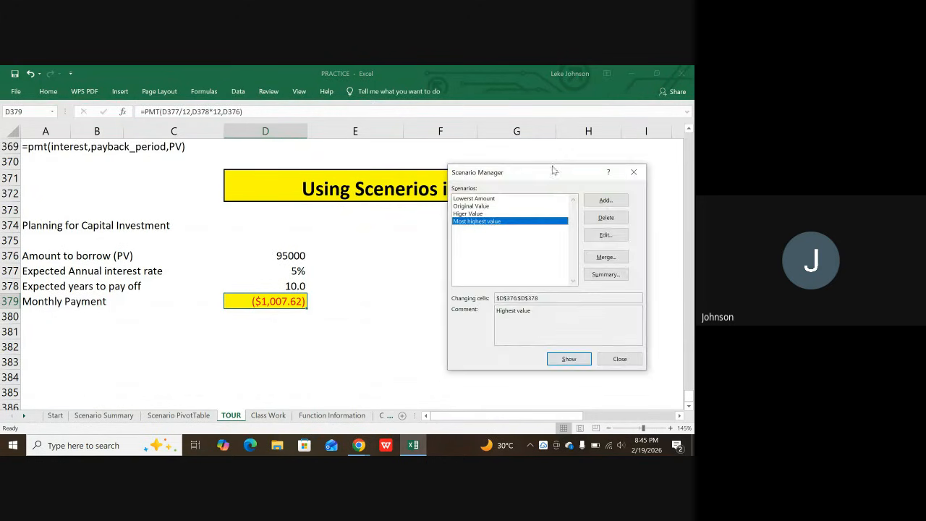
- Switch to the Google Meet call in Chrome to check on the participants, and return to the PRACTICE workbook in Excel
mouse_move(358, 442)
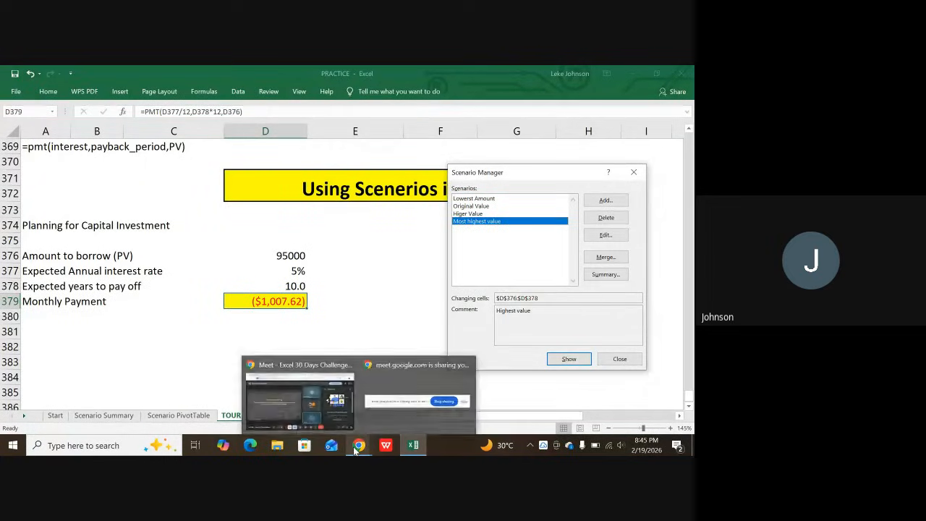
left_click(299, 412)
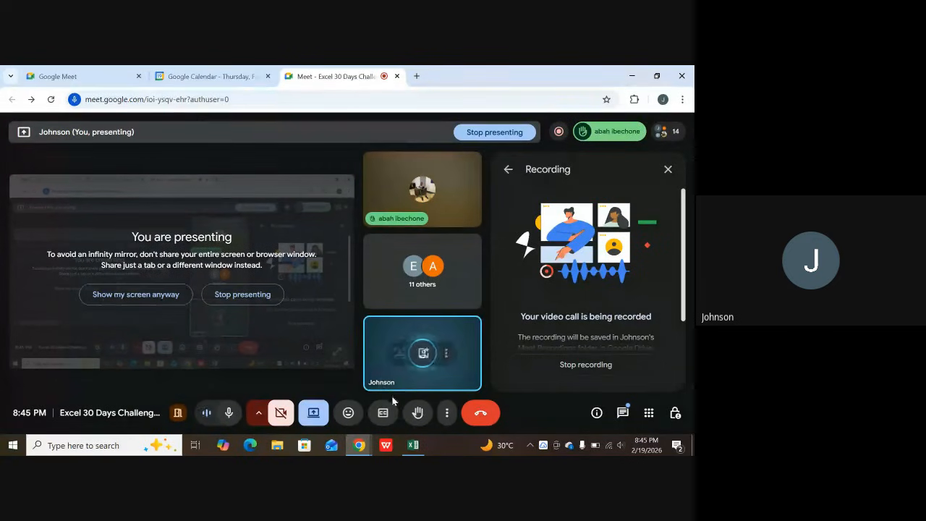
mouse_move(412, 445)
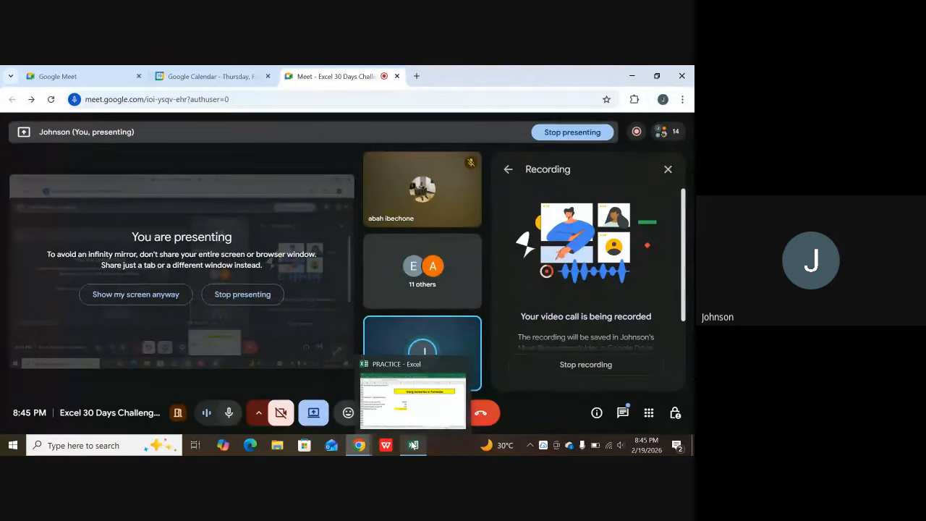
left_click(410, 418)
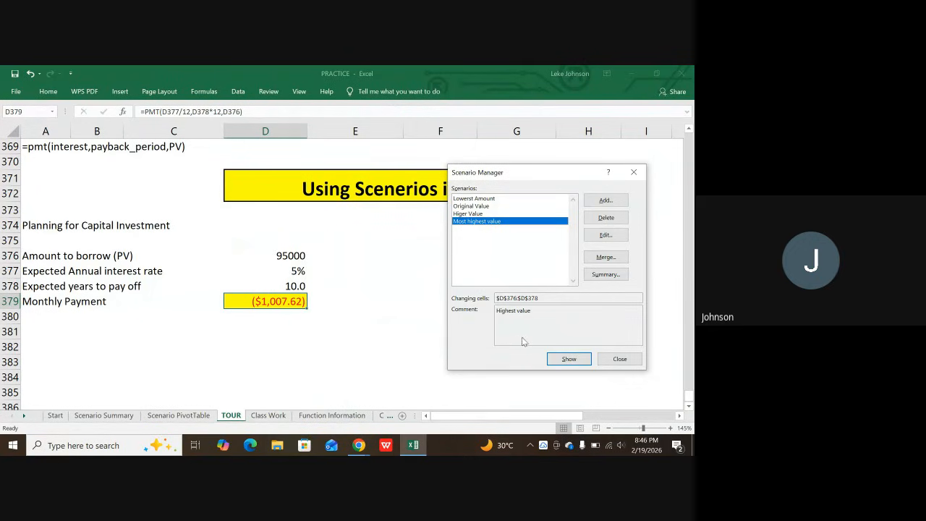
- Show the Most highest value scenario in the sheet, and create a Scenario PivotTable report with result cell D379
left_click(570, 362)
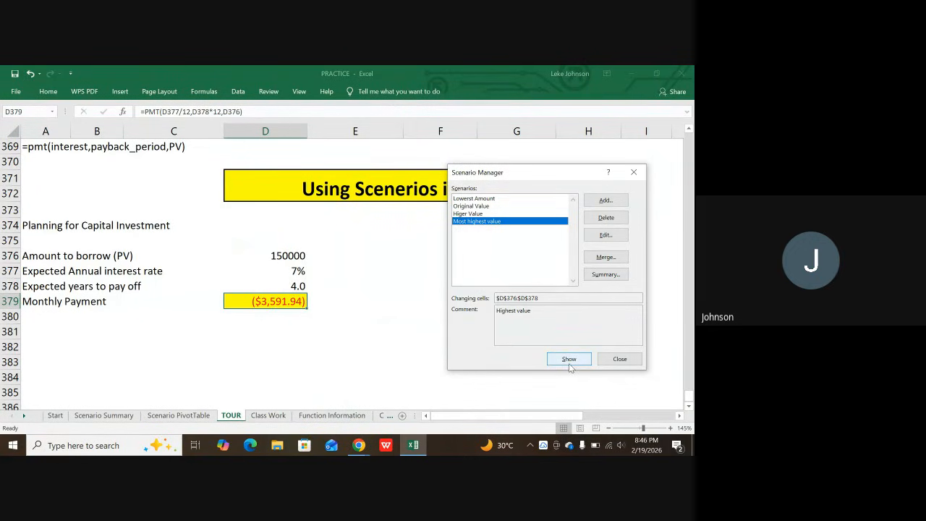
left_click(606, 275)
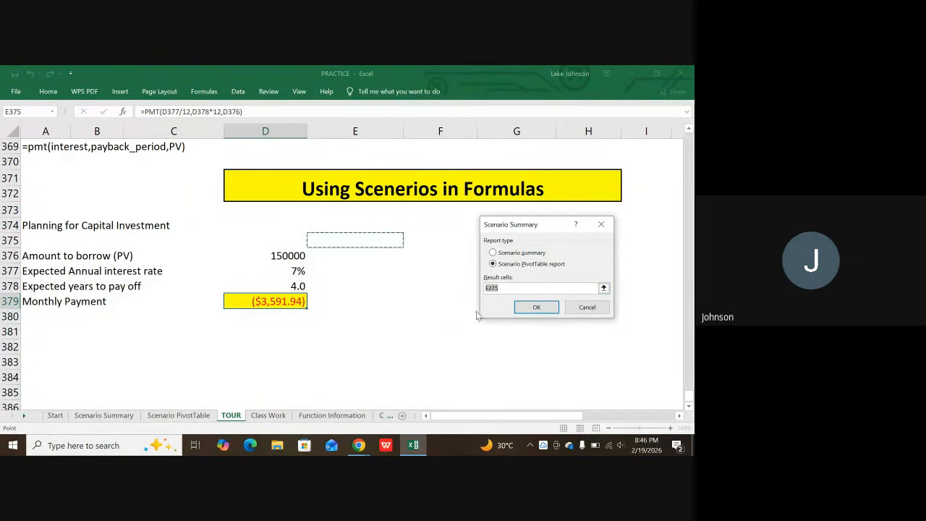
left_click(275, 304)
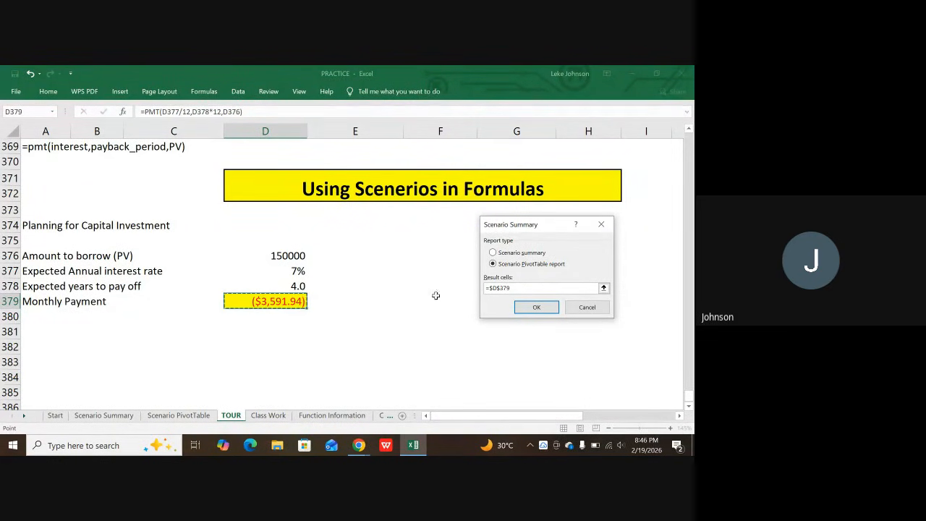
left_click(537, 308)
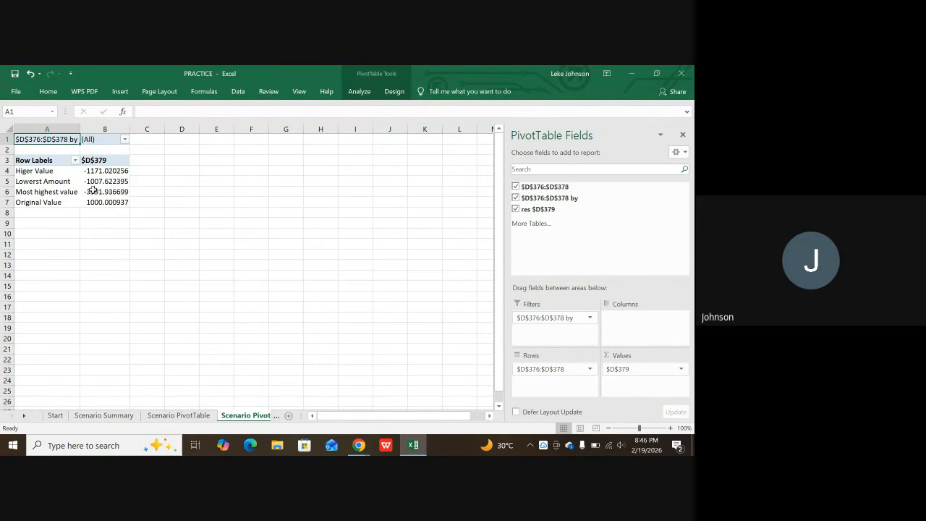
mouse_move(108, 192)
mouse_move(91, 179)
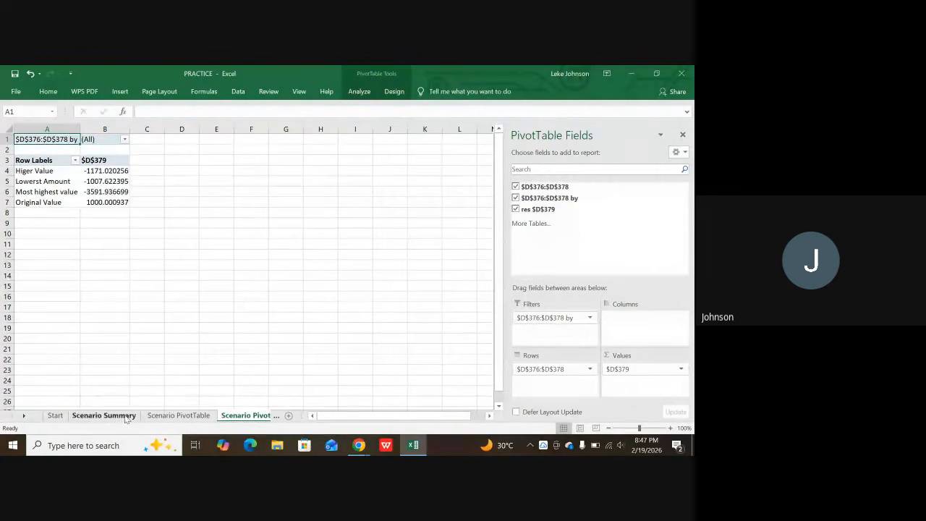
- Delete the Scenario PivotTable sheet that uses result cell E375
left_click(24, 417)
left_click(24, 417)
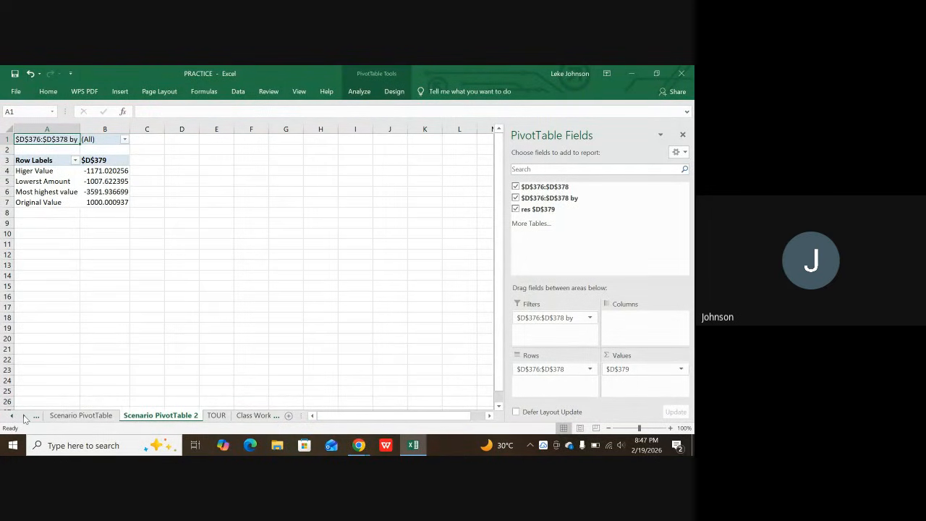
left_click(102, 416)
right_click(108, 417)
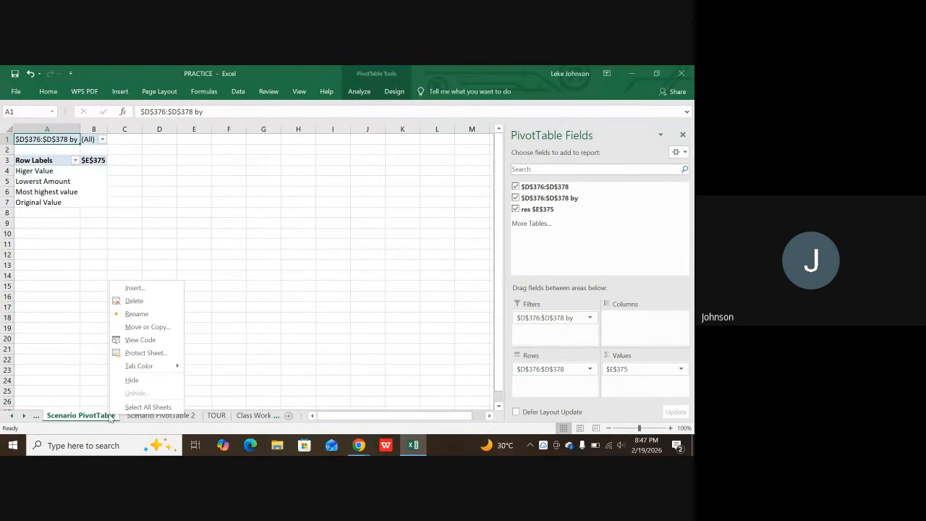
left_click(141, 301)
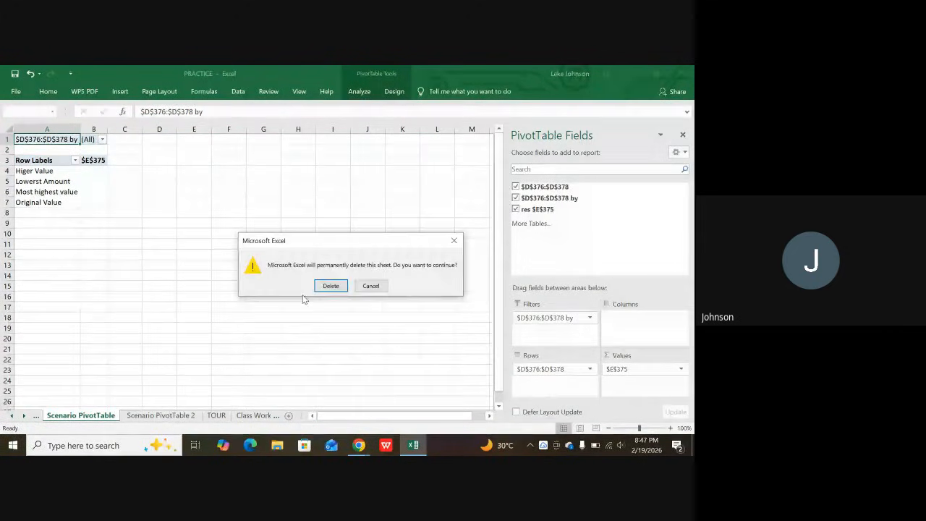
left_click(327, 285)
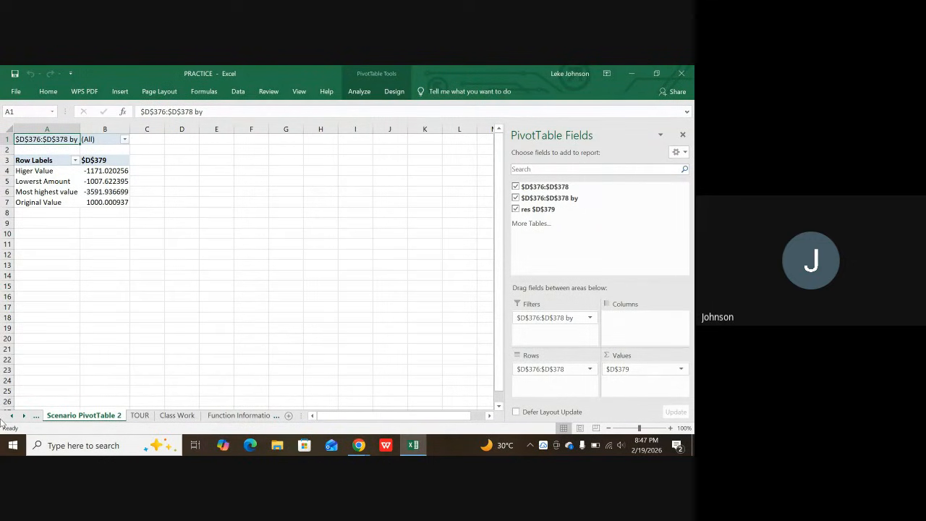
- Copy the "Working with Goal Seek" heading at D357 on the TOUR sheet and paste it at D382, below the scenario example
left_click(139, 416)
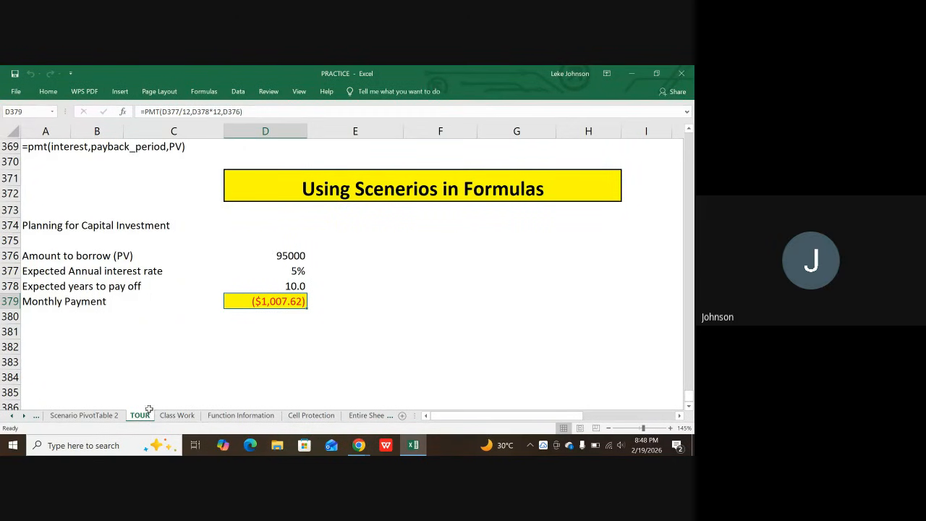
scroll(60, 302, "up", 3)
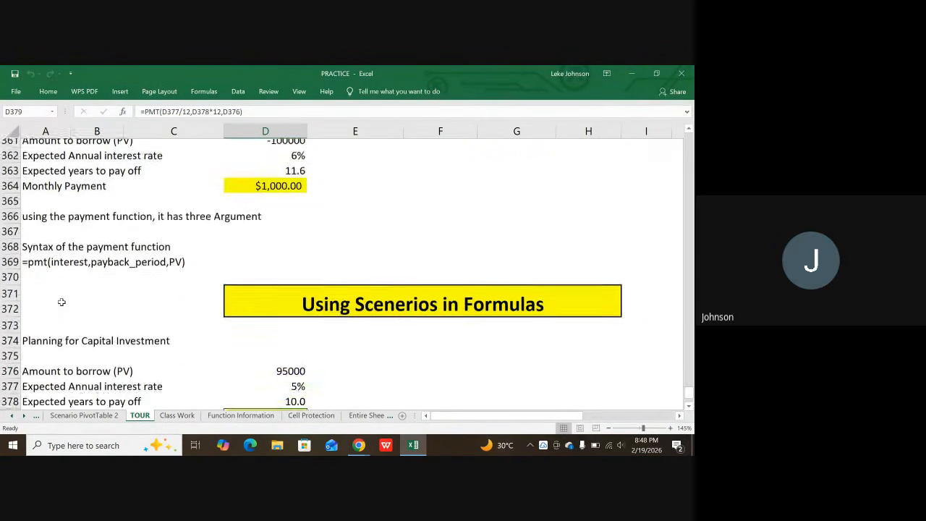
scroll(217, 289, "down", 1)
left_click(331, 280)
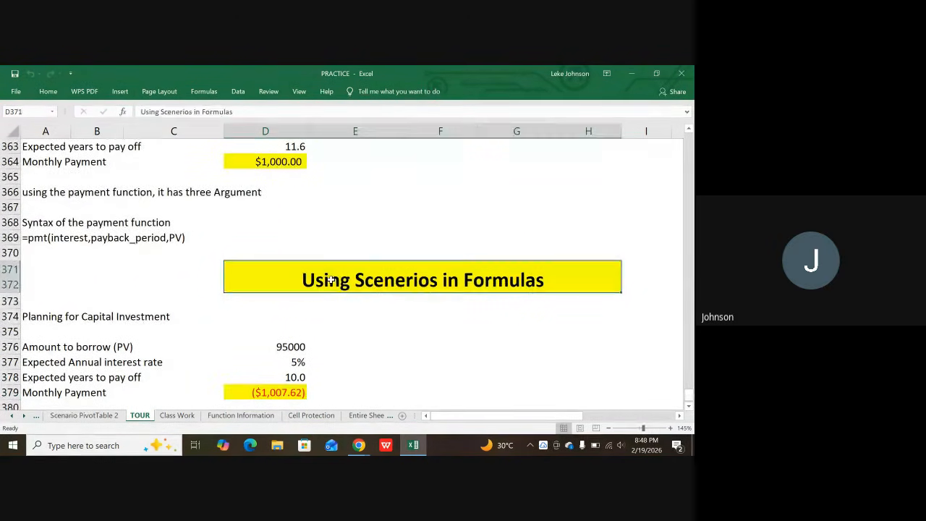
scroll(32, 322, "up", 1)
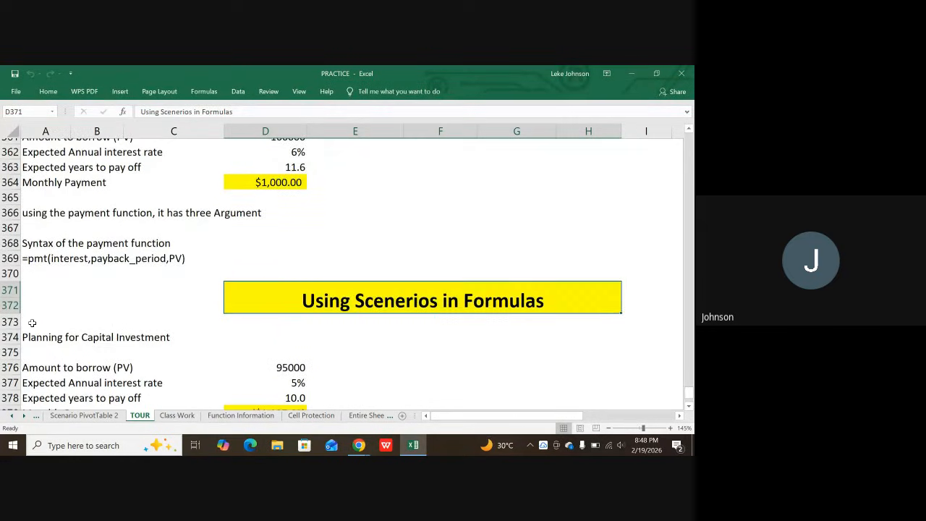
scroll(65, 303, "up", 3)
scroll(81, 295, "up", 1)
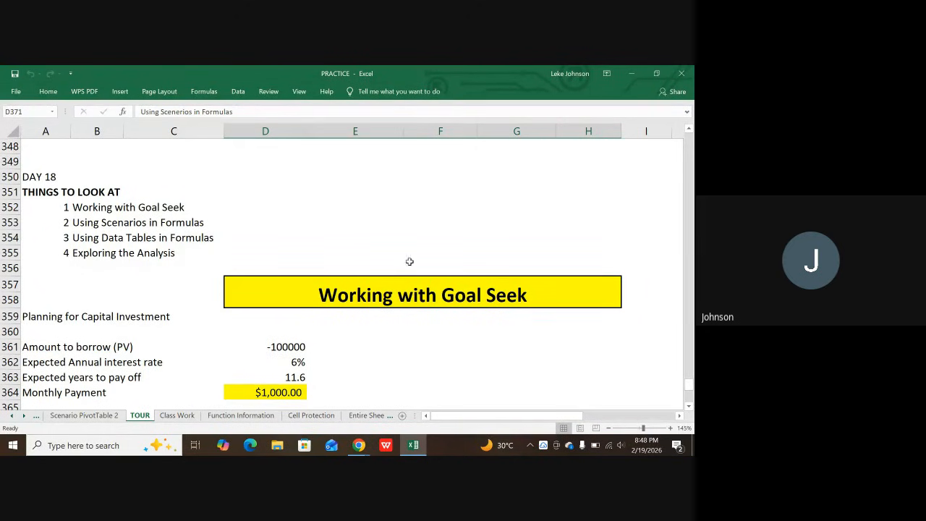
left_click(407, 296)
key("ctrl+c")
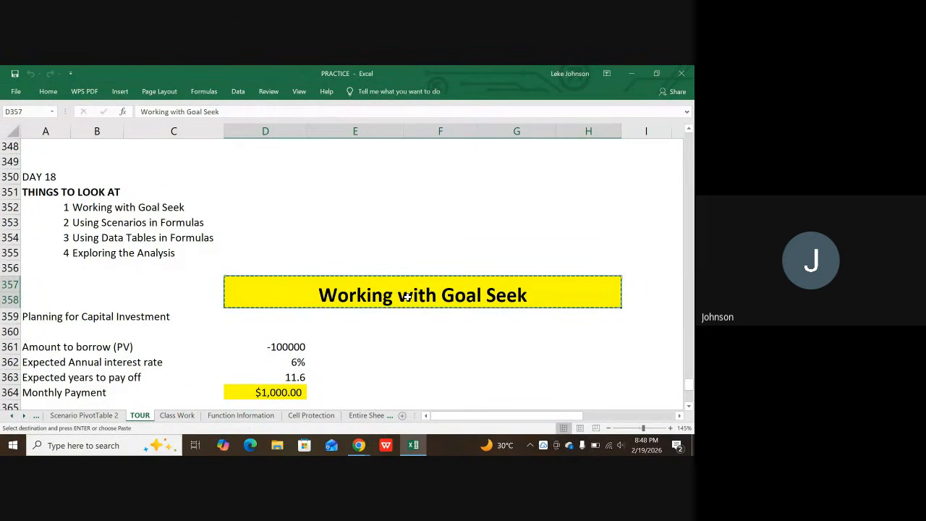
scroll(407, 295, "down", 8)
scroll(351, 327, "down", 1)
left_click(234, 248)
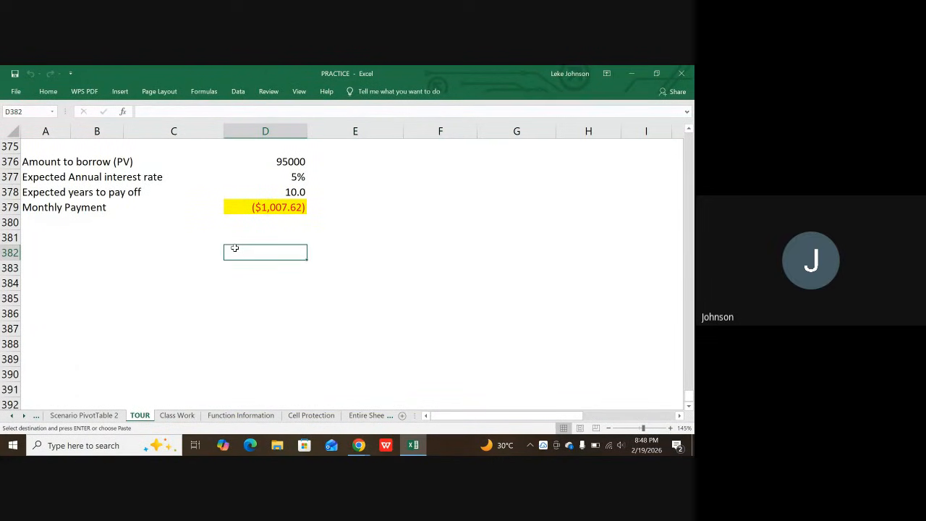
key("ctrl+v")
- Replace the text of the copied heading at D382 with "Using Data Tables in Formulas", copied from the topic list in B354
scroll(235, 248, "up", 7)
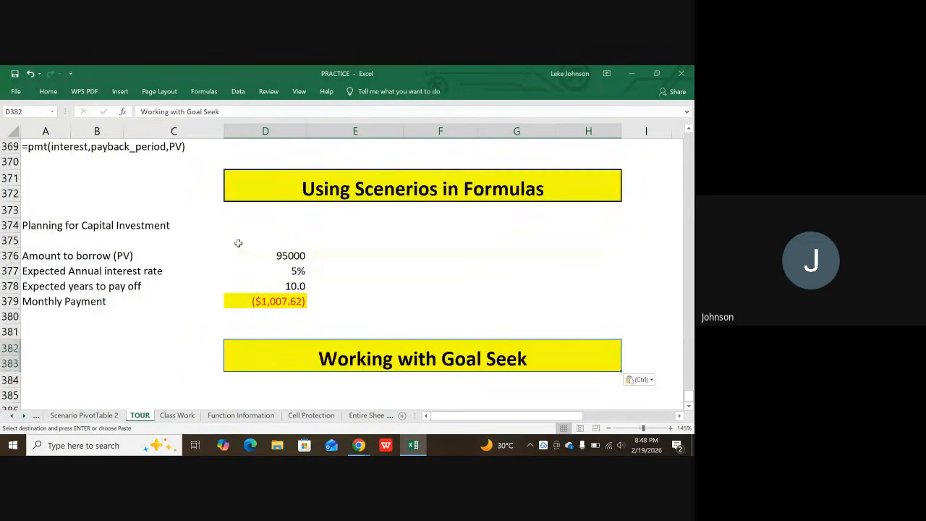
scroll(238, 241, "up", 1)
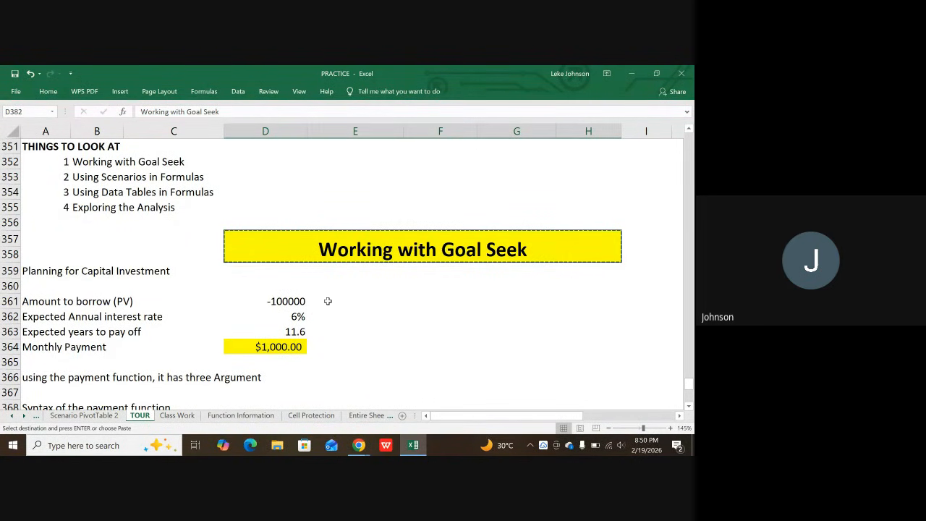
scroll(329, 311, "down", 3)
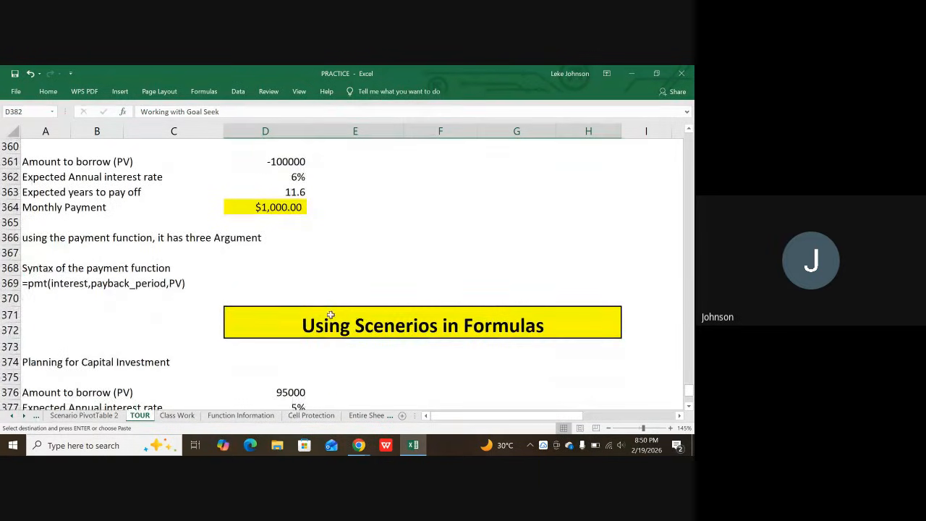
scroll(329, 315, "down", 7)
scroll(334, 313, "up", 8)
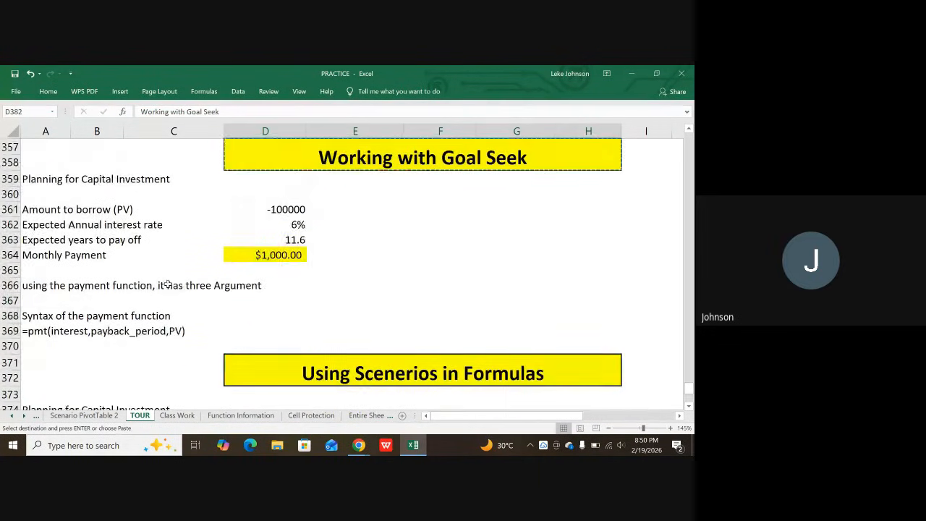
scroll(170, 282, "up", 2)
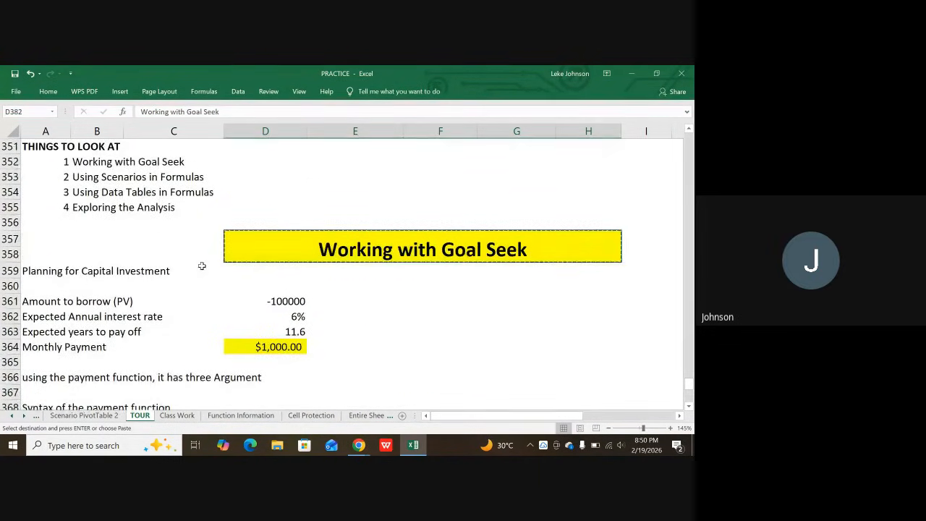
left_click(110, 191)
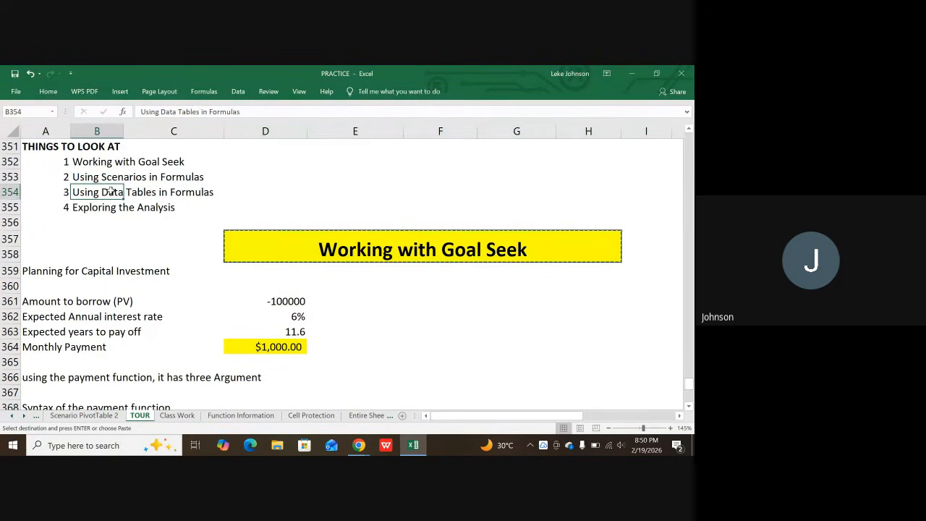
left_click(241, 111)
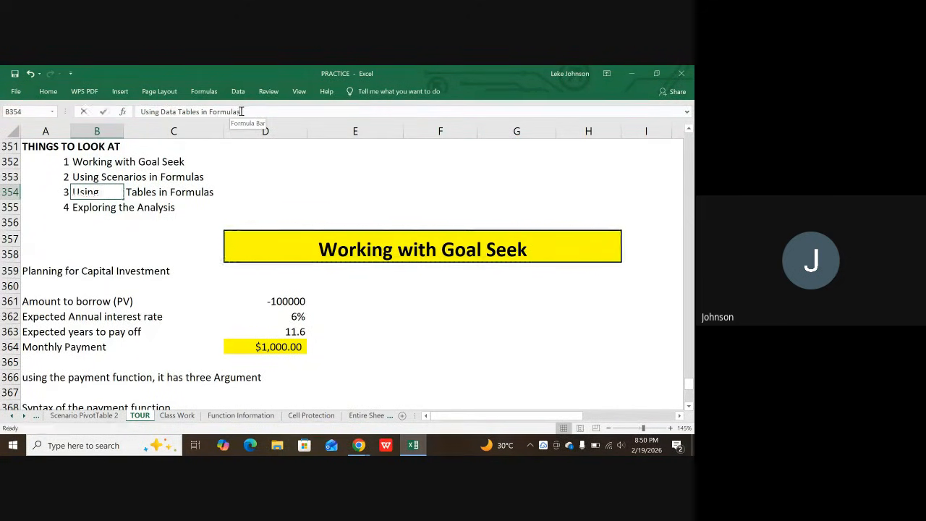
left_click_drag(241, 110, 142, 110)
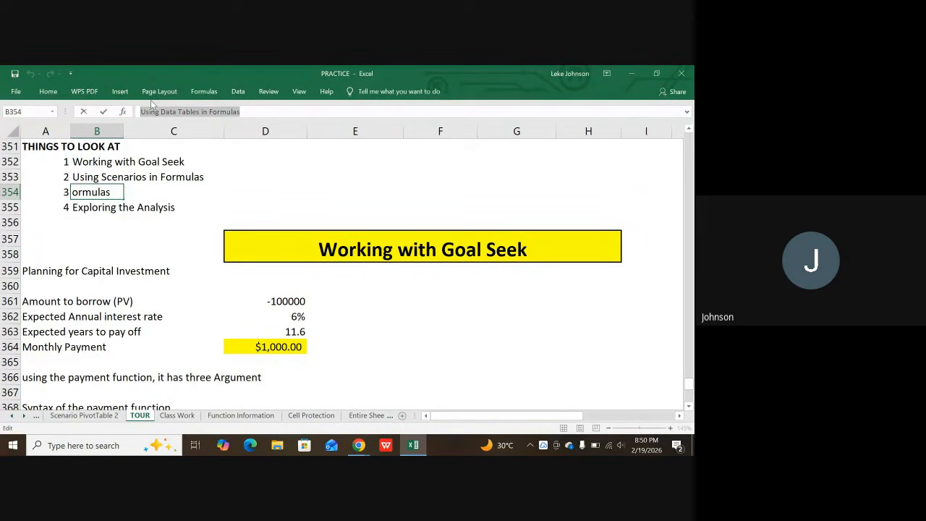
scroll(170, 182, "down", 9)
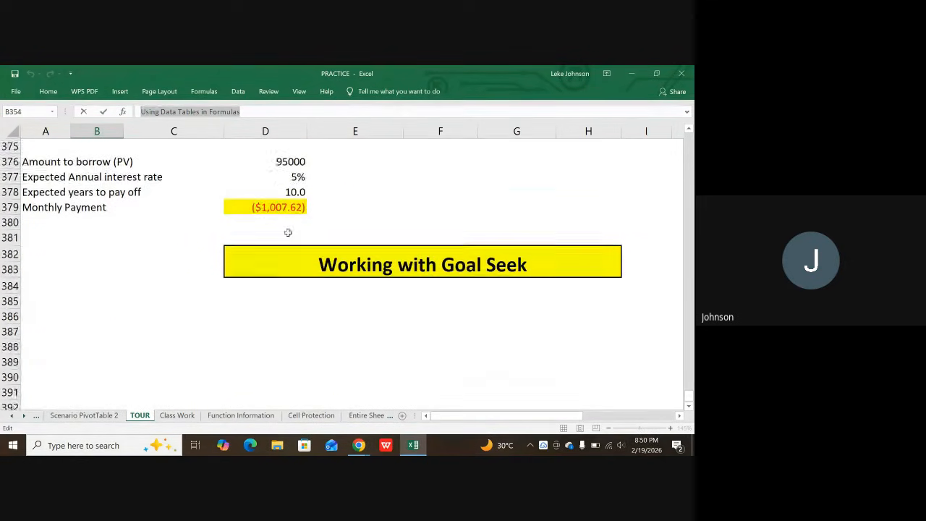
double_click(357, 224)
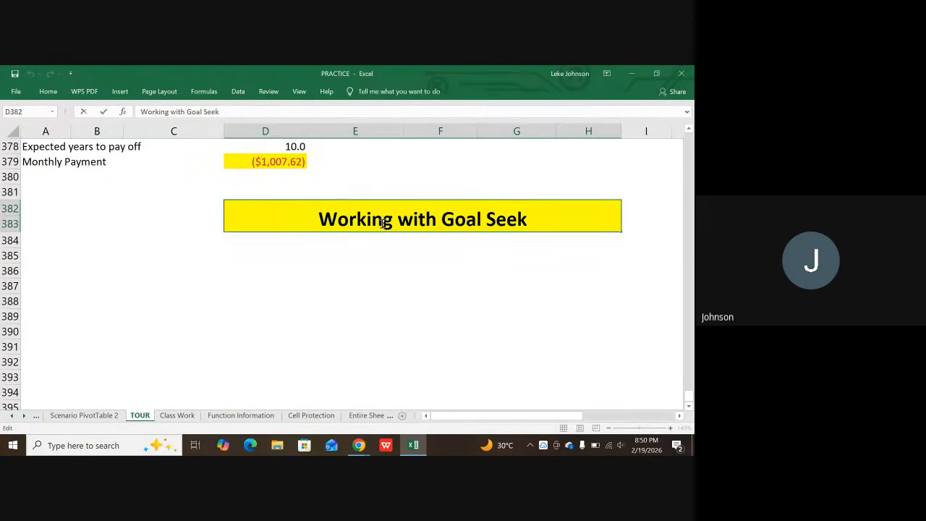
left_click_drag(530, 220, 316, 222)
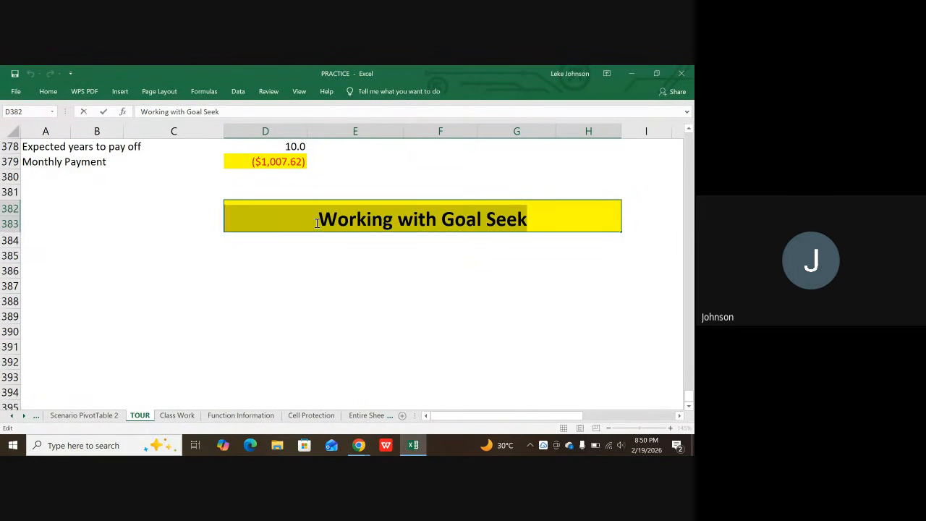
key("ctrl+v")
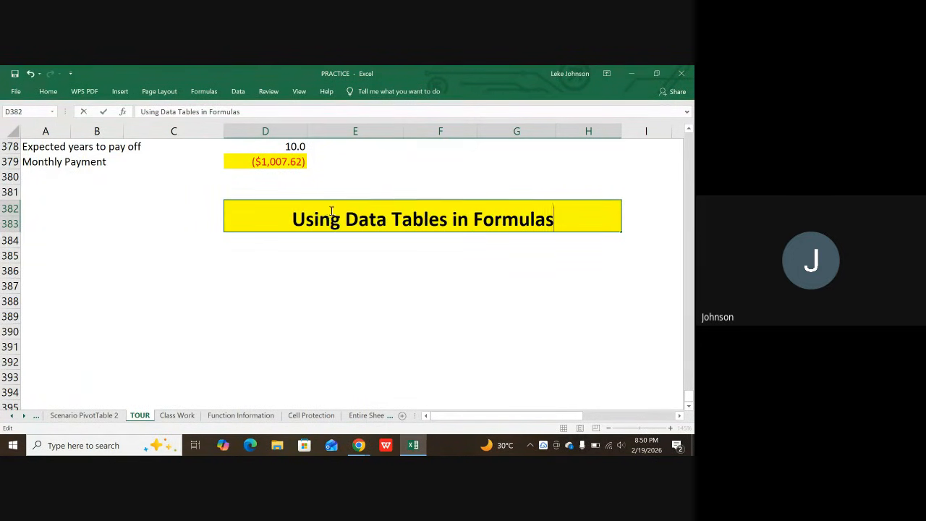
left_click(334, 258)
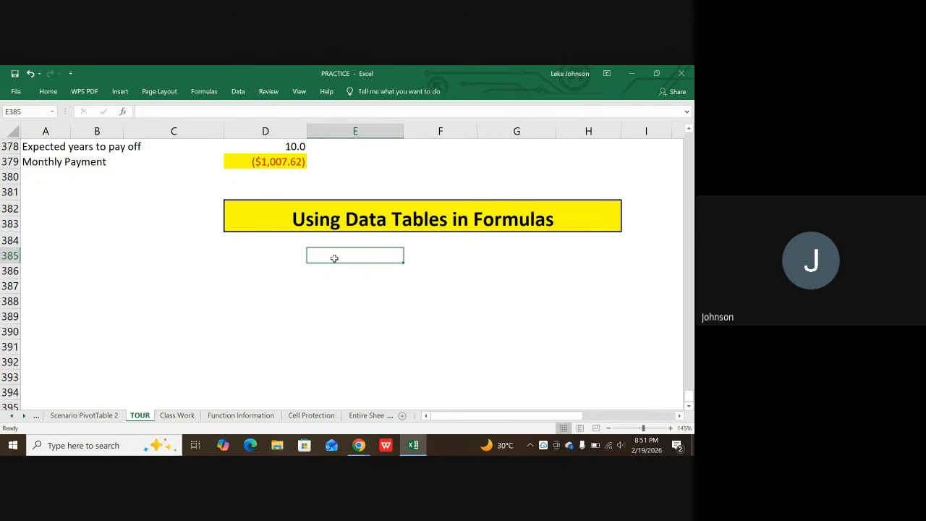
scroll(291, 291, "up", 4)
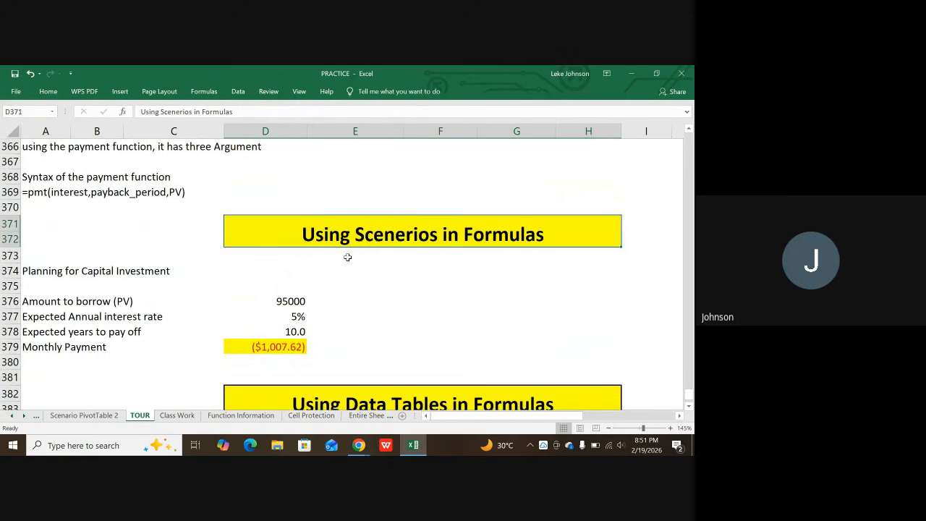
scroll(342, 256, "up", 4)
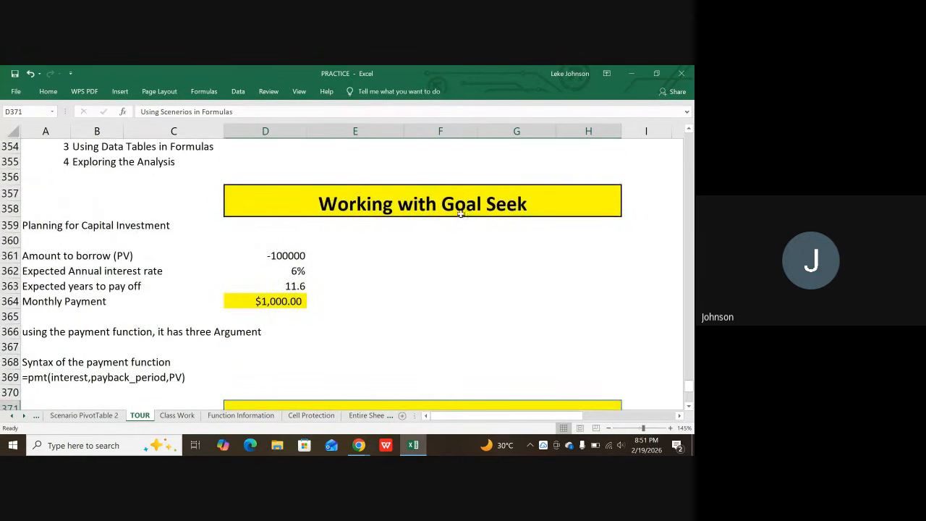
scroll(342, 281, "down", 7)
scroll(337, 287, "down", 1)
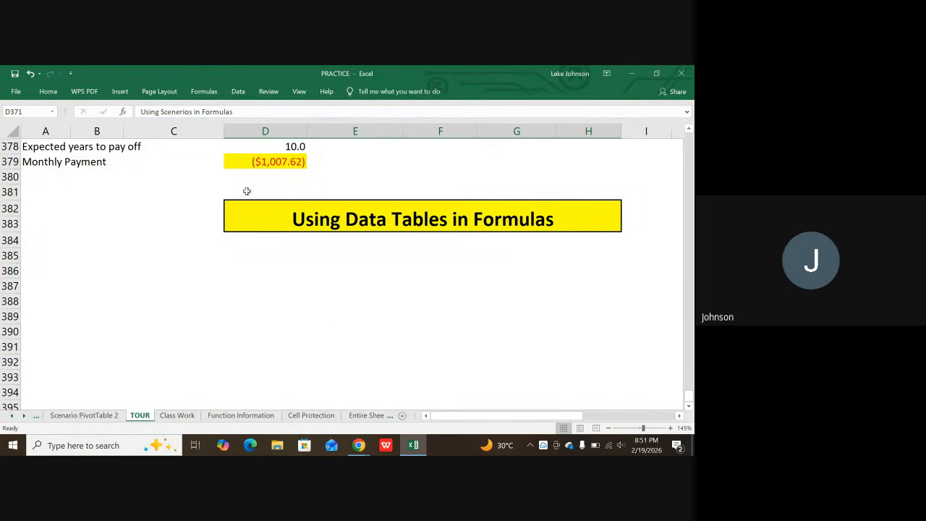
- Look through the What-If Analysis options, including Data Table
left_click(239, 92)
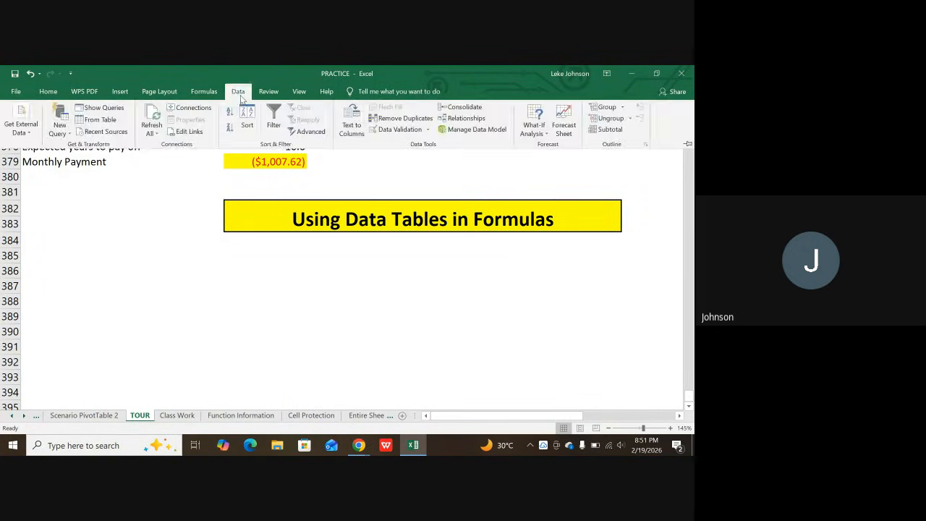
left_click(533, 128)
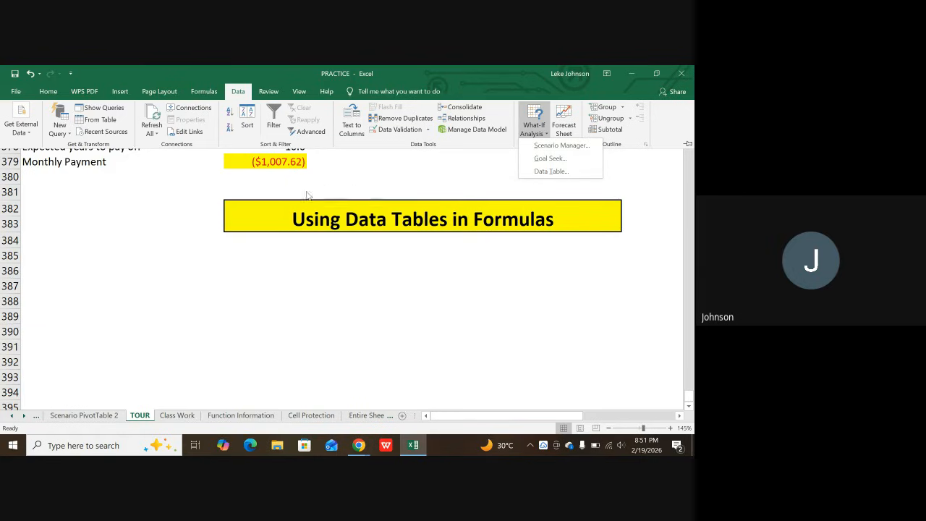
left_click(673, 120)
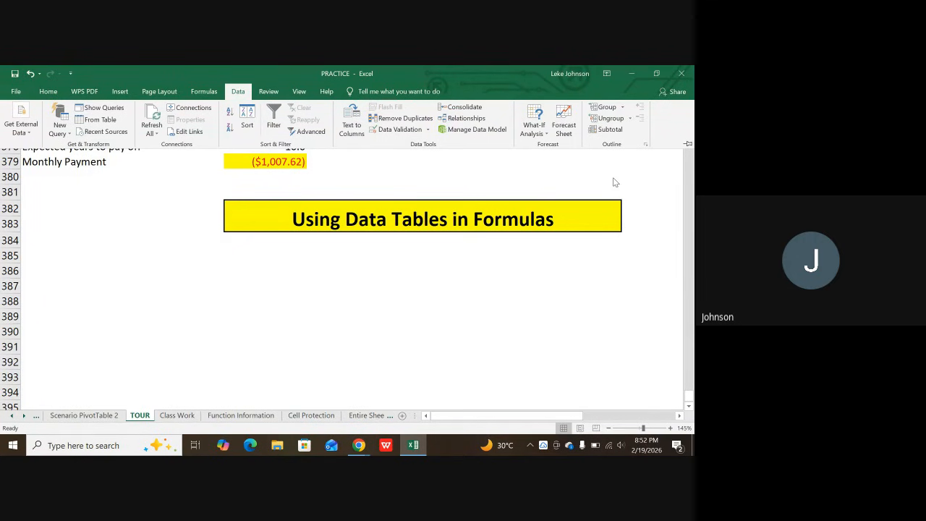
- Copy the Planning for Capital Investment block A359:D364 from the Goal Seek section to A385, below the Using Data Tables in Formulas heading
scroll(612, 183, "up", 6)
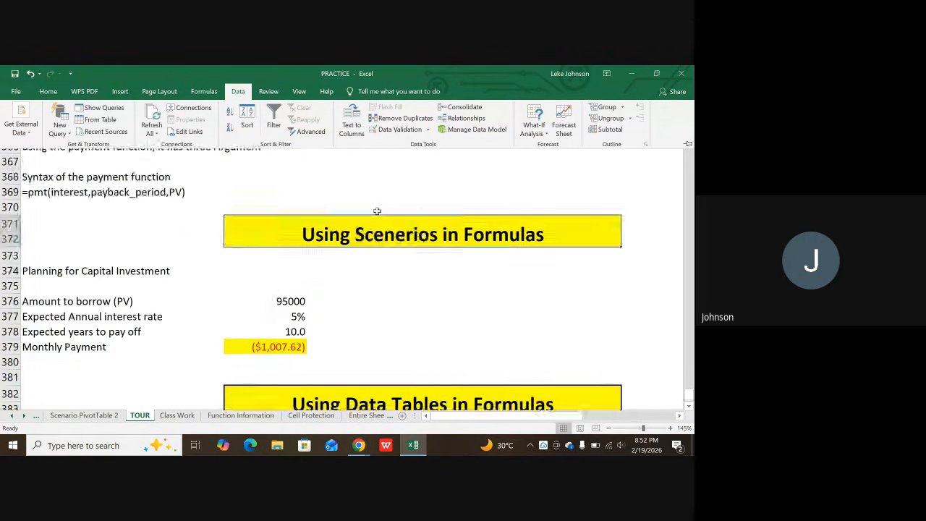
scroll(306, 225, "down", 4)
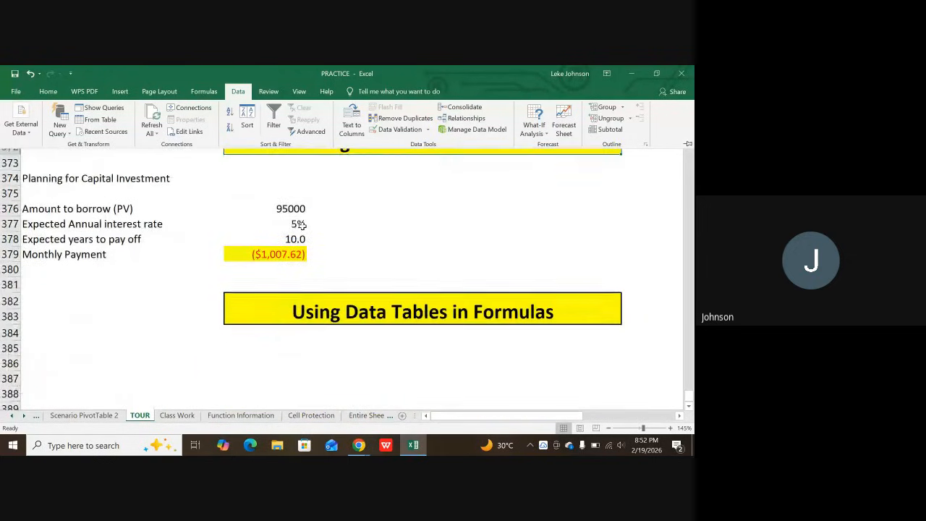
scroll(274, 225, "down", 1)
scroll(217, 197, "up", 9)
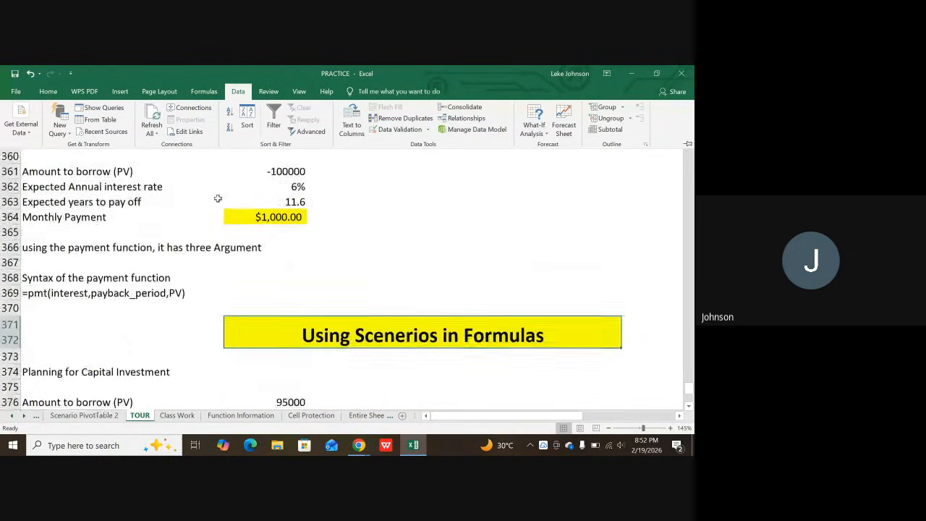
scroll(220, 197, "up", 4)
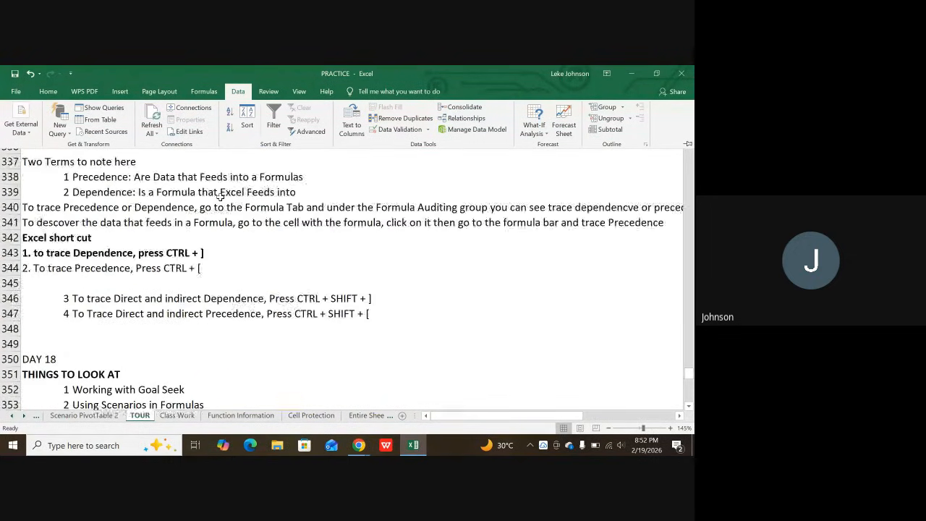
scroll(220, 197, "down", 4)
scroll(220, 197, "down", 3)
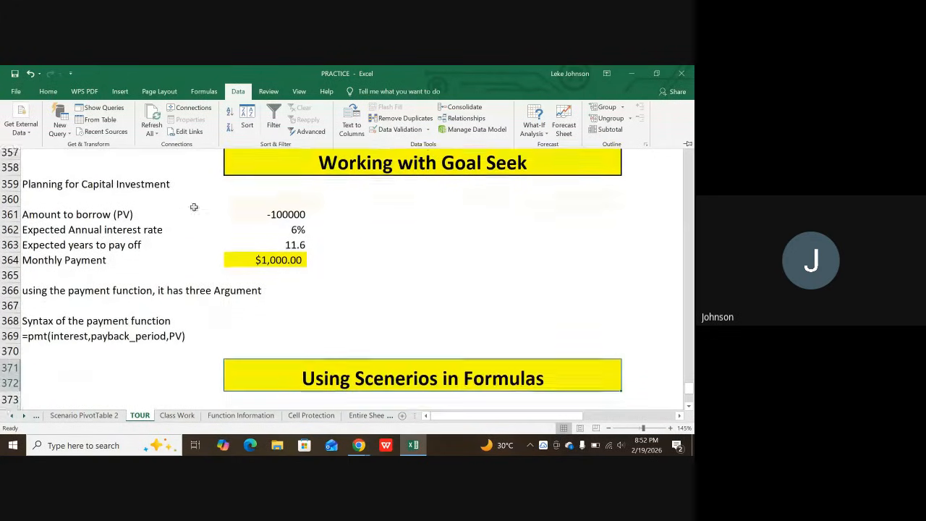
left_click_drag(45, 180, 292, 261)
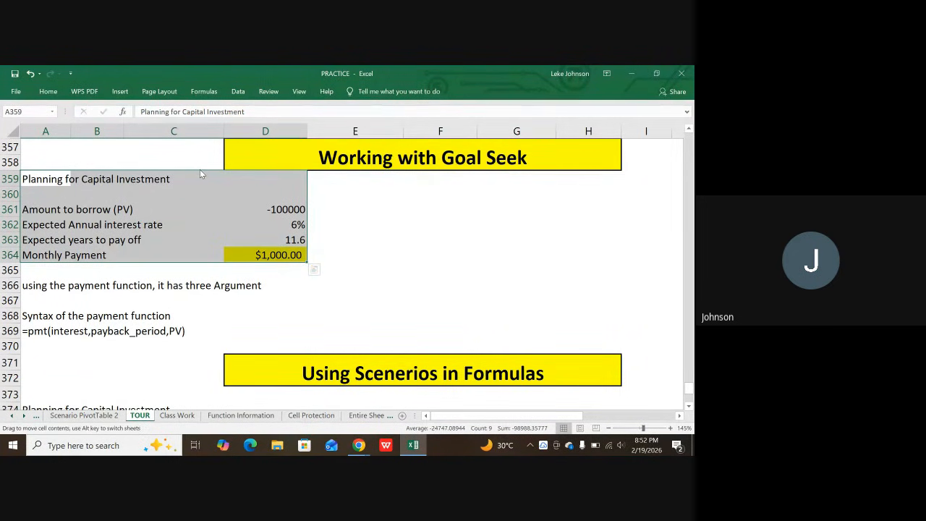
key("ctrl")
left_click_drag(202, 173, 214, 228)
left_click(386, 237)
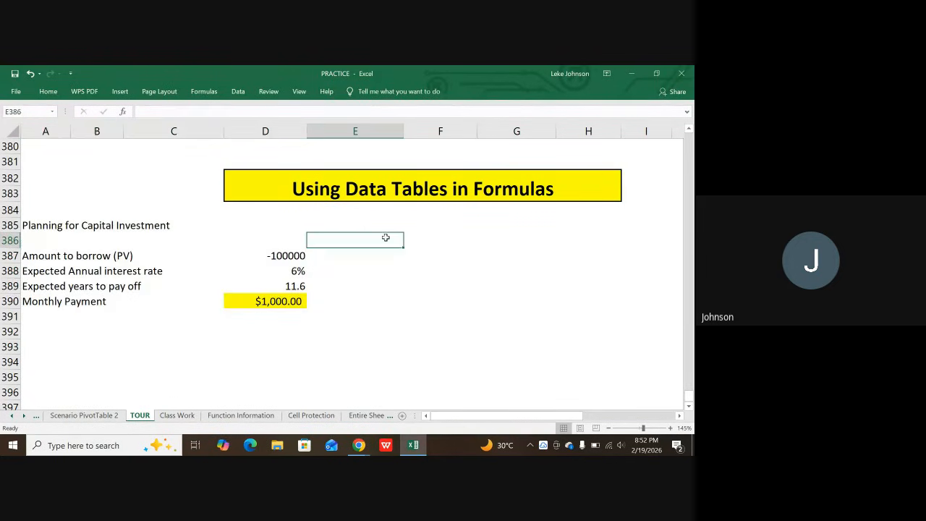
- Delete the Monthly Payment label and its payment formula from row 390 of the copied block
scroll(324, 304, "down", 2)
scroll(276, 295, "down", 1)
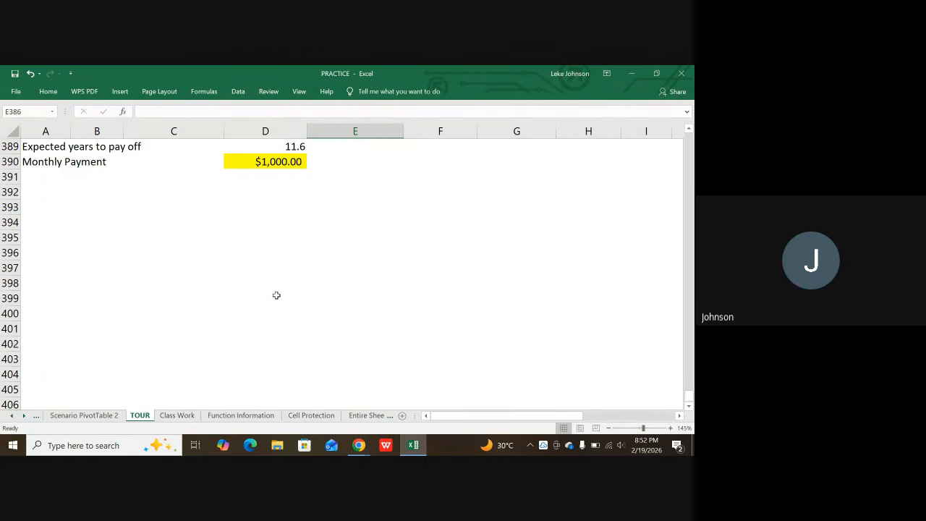
left_click_drag(67, 161, 241, 158)
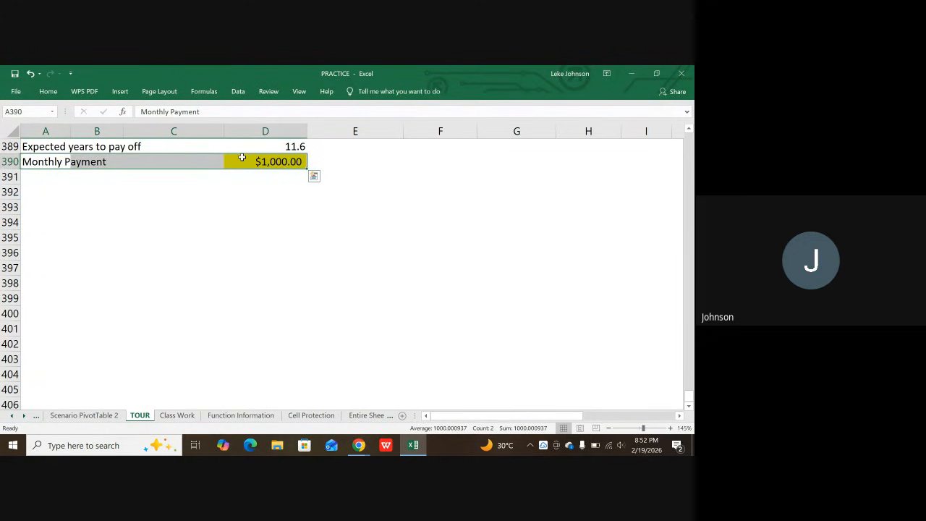
key("BackSpace")
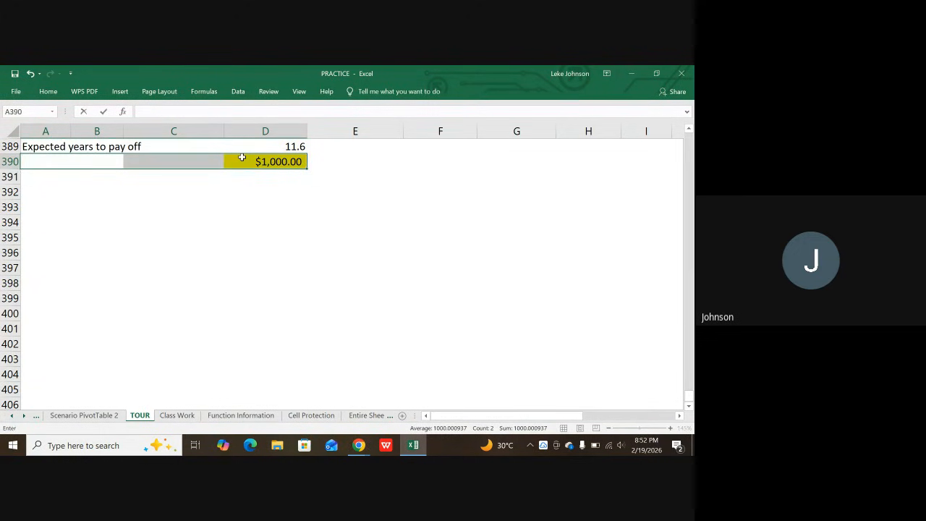
key("Return")
key("Return")
key("Return")
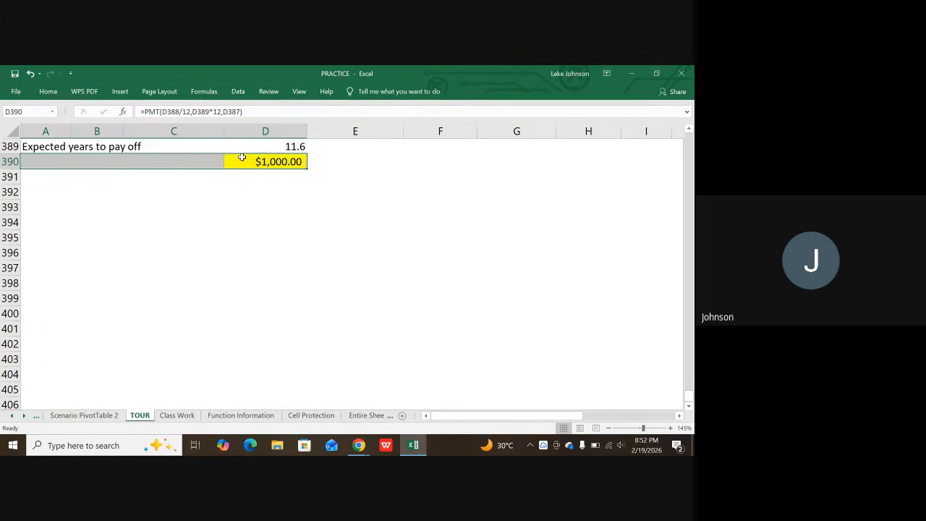
key("BackSpace")
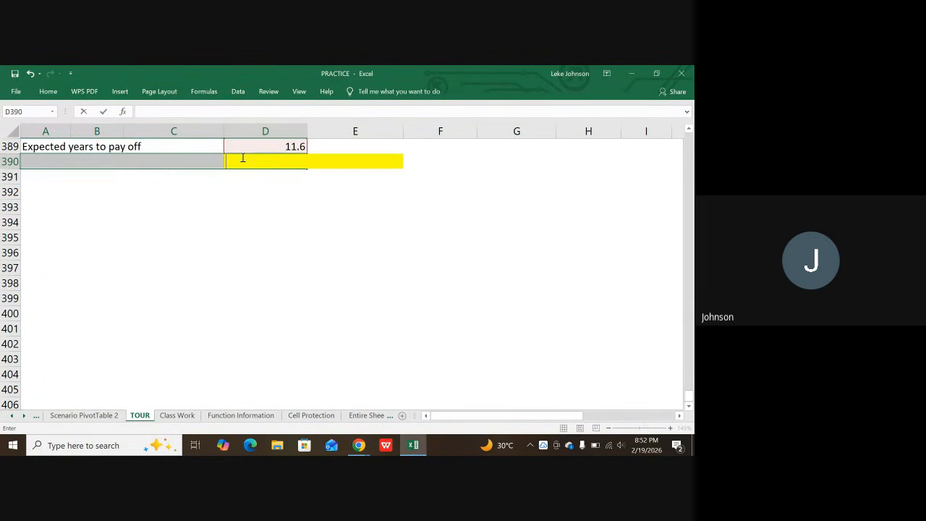
left_click(213, 229)
scroll(234, 207, "up", 3)
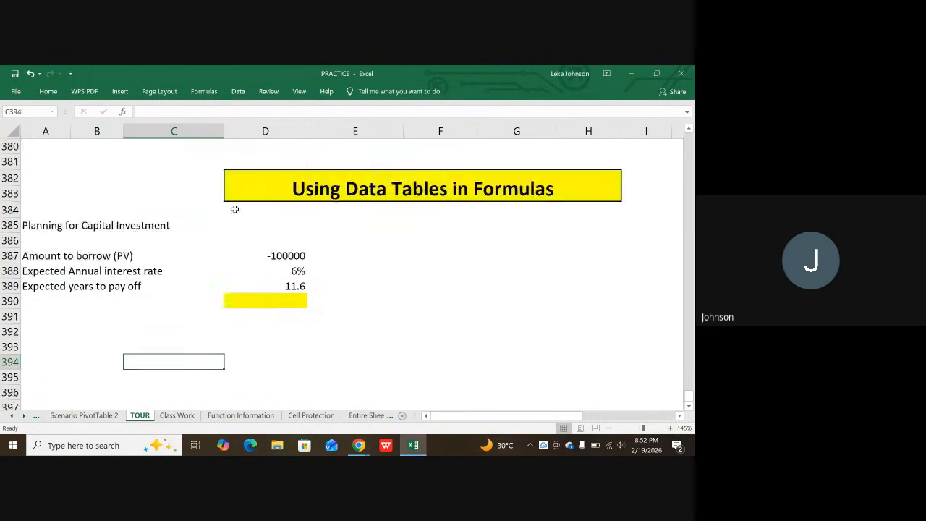
- Remove the yellow fill from D390 by copying the blank cell D392 over it
scroll(246, 213, "down", 1)
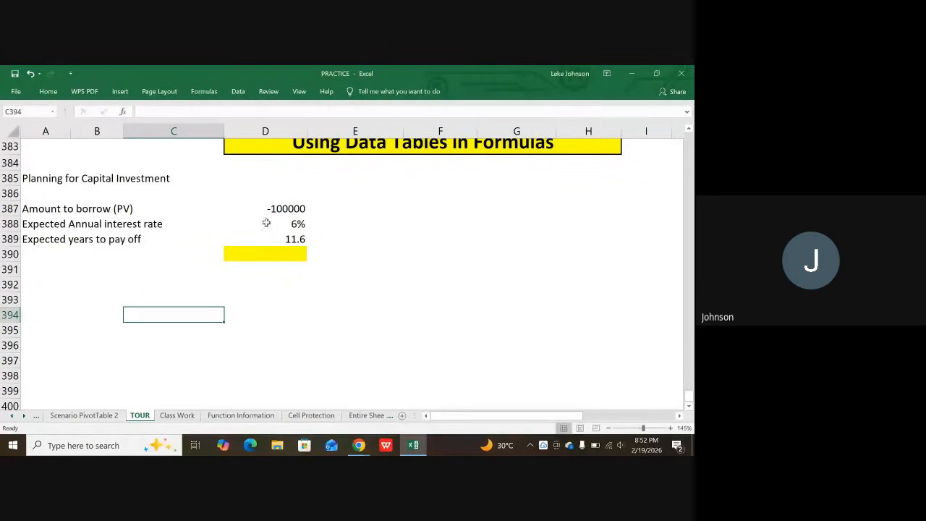
left_click(270, 279)
key("ctrl+c")
left_click(265, 249)
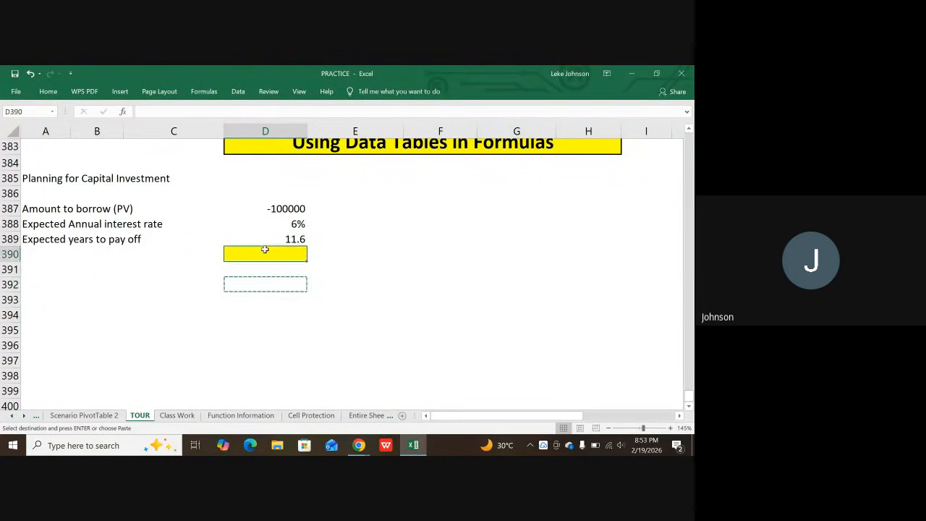
key("ctrl+v")
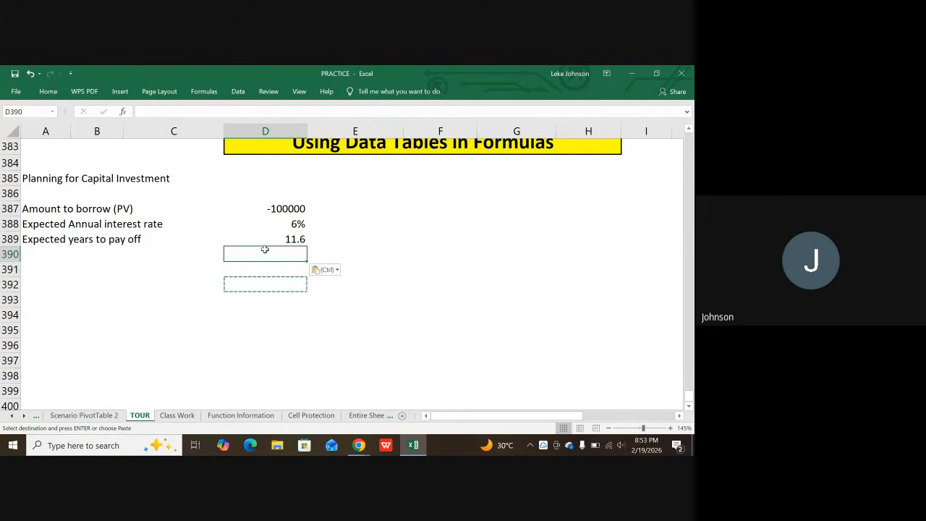
left_click(235, 289)
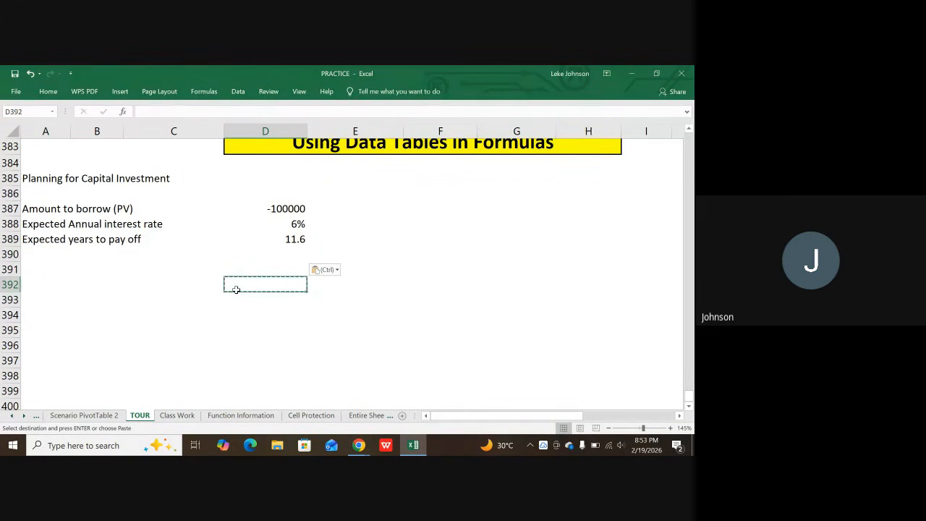
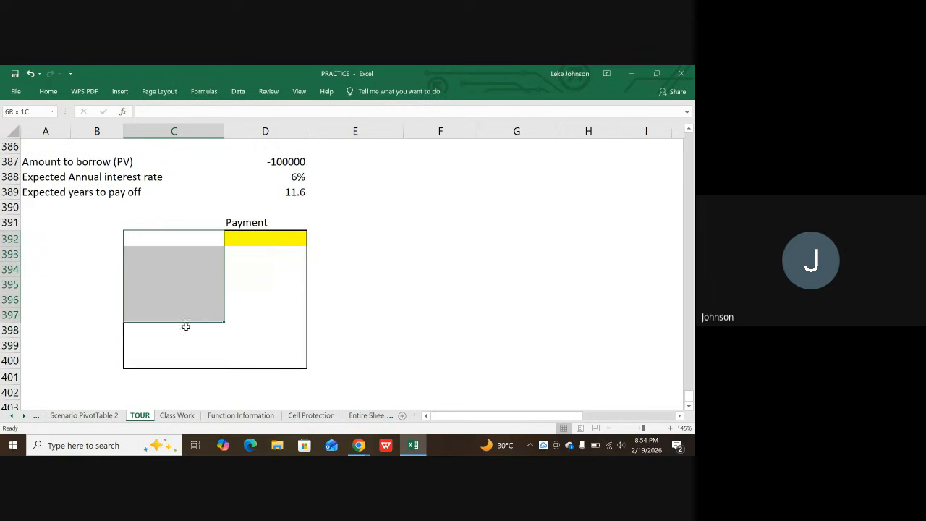
- Try to insert cells at C392:C400 with the existing cells shifted right, and undo the insertion
left_click(189, 255)
left_click(185, 239)
left_click_drag(185, 239, 184, 358)
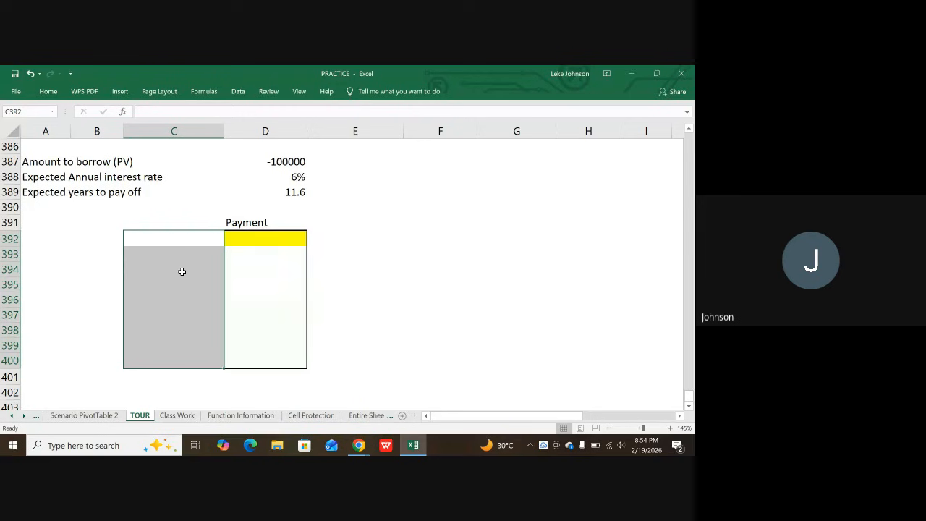
right_click(182, 271)
left_click(207, 292)
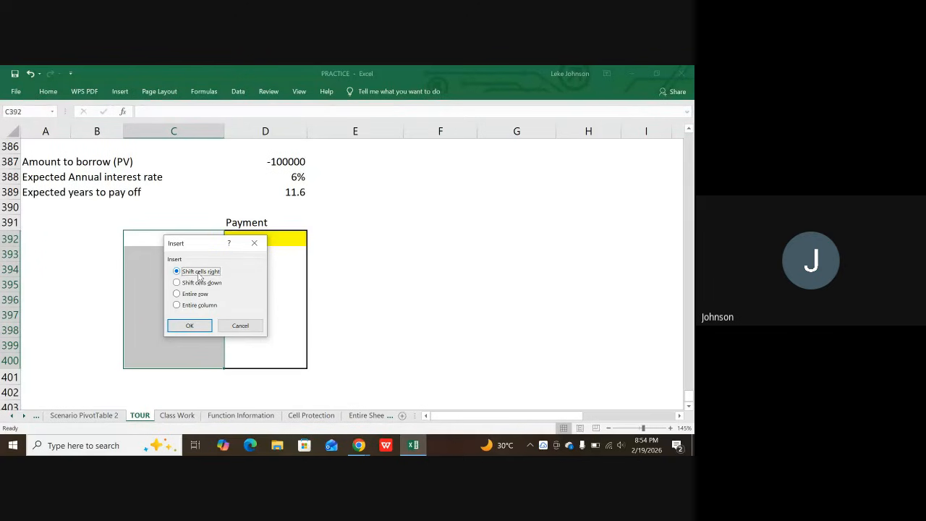
left_click(190, 325)
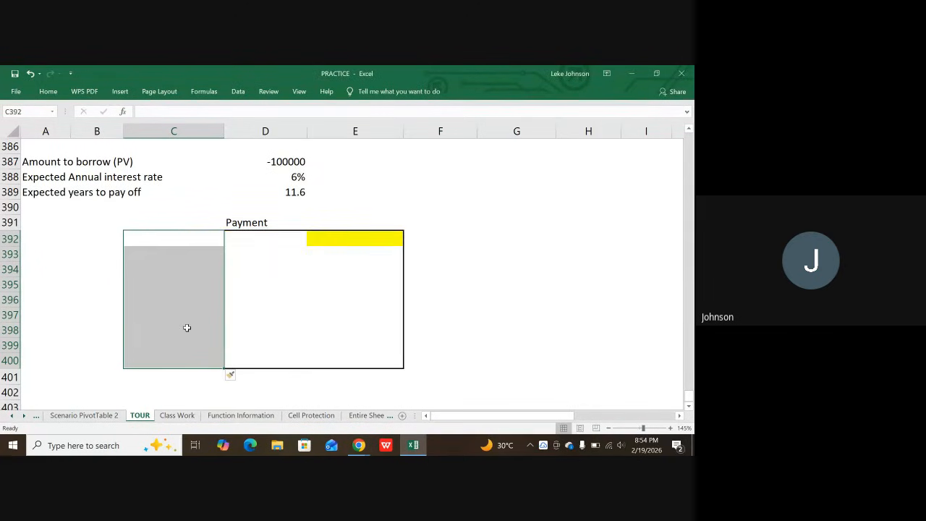
left_click(232, 316)
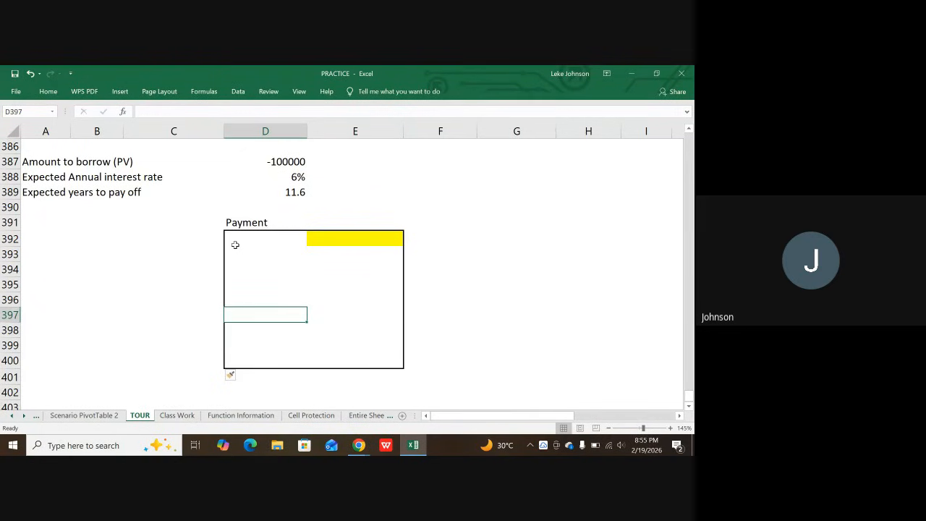
key("ctrl+z")
left_click(189, 264)
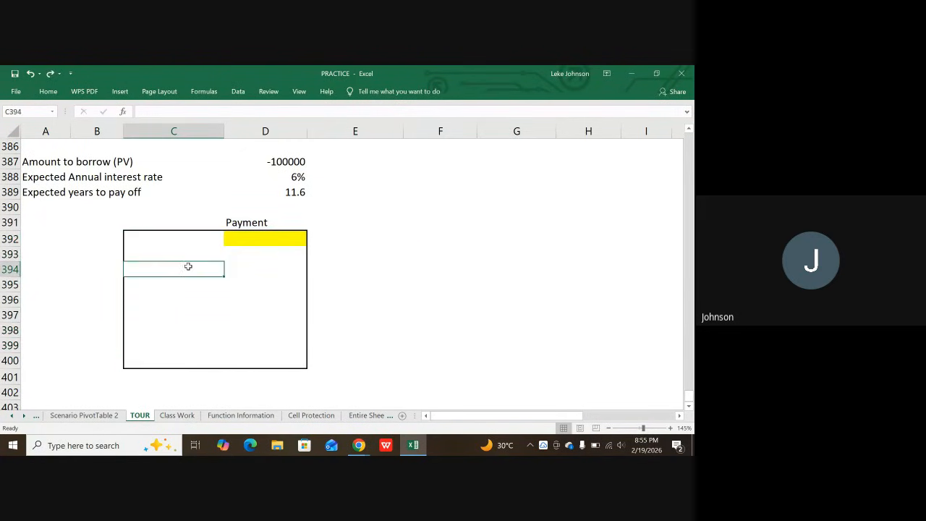
- Extend the bordered table to column B by giving B392:B400 an outline border without its right edge
left_click_drag(103, 229, 87, 363)
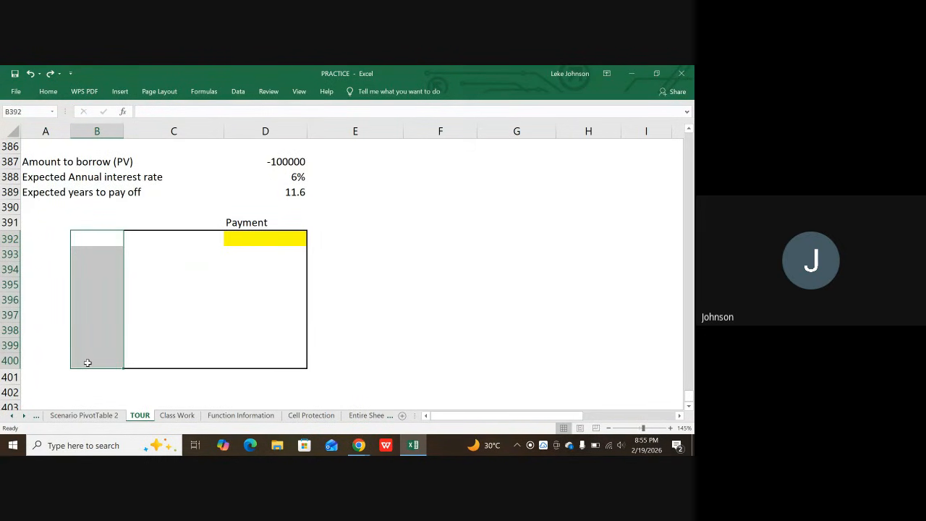
key("ctrl+1")
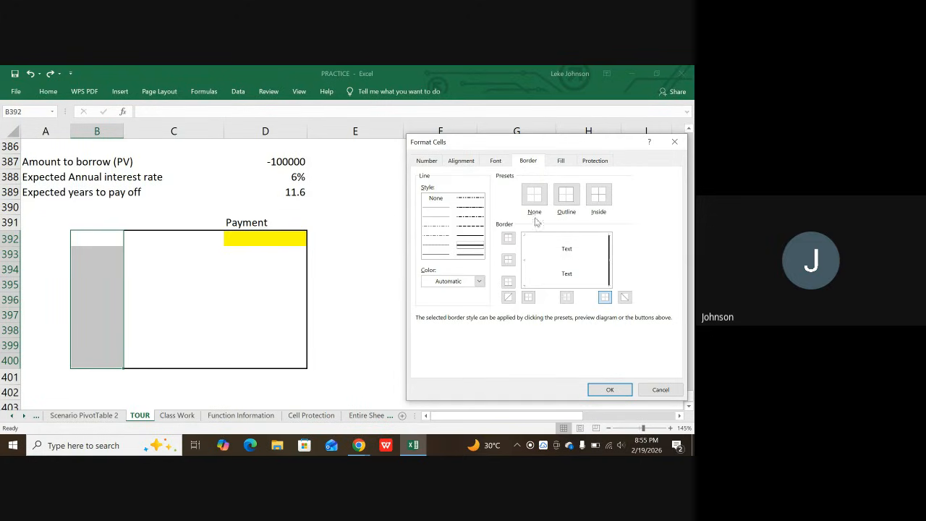
left_click(565, 196)
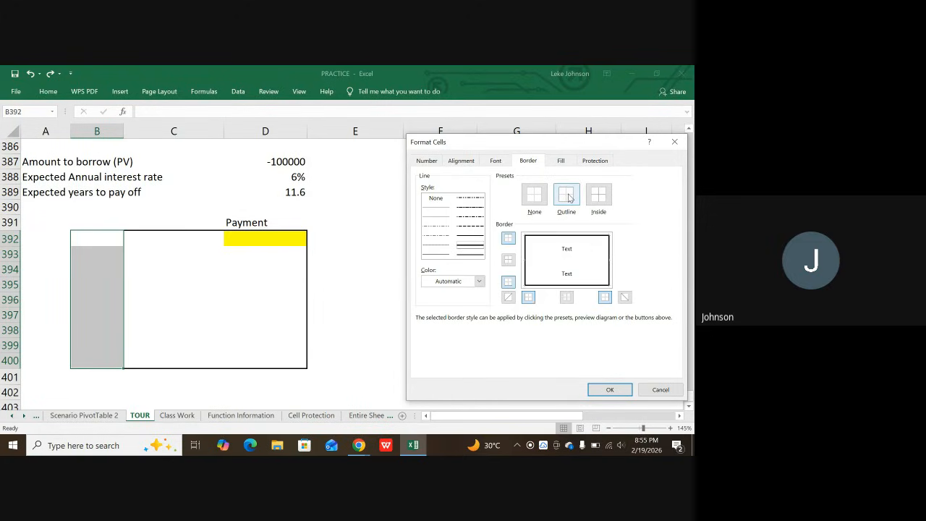
left_click(611, 269)
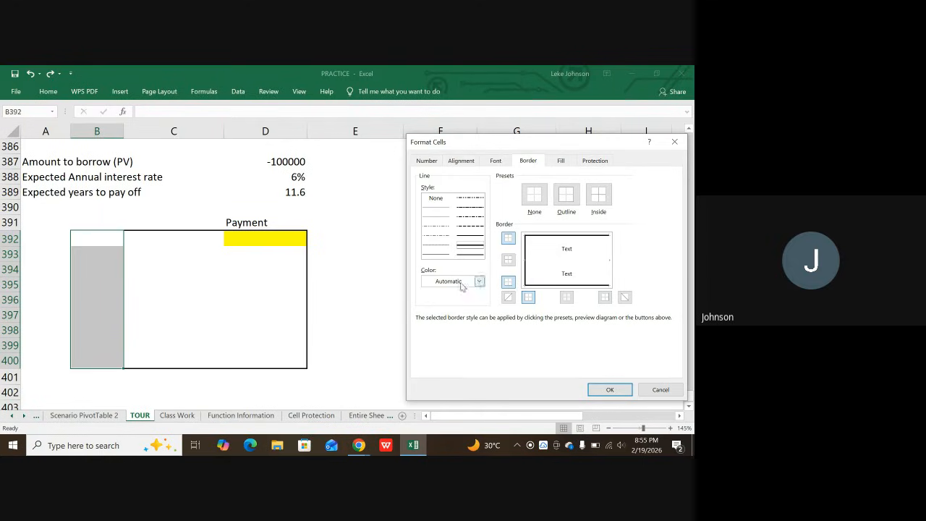
left_click(609, 389)
left_click(160, 317)
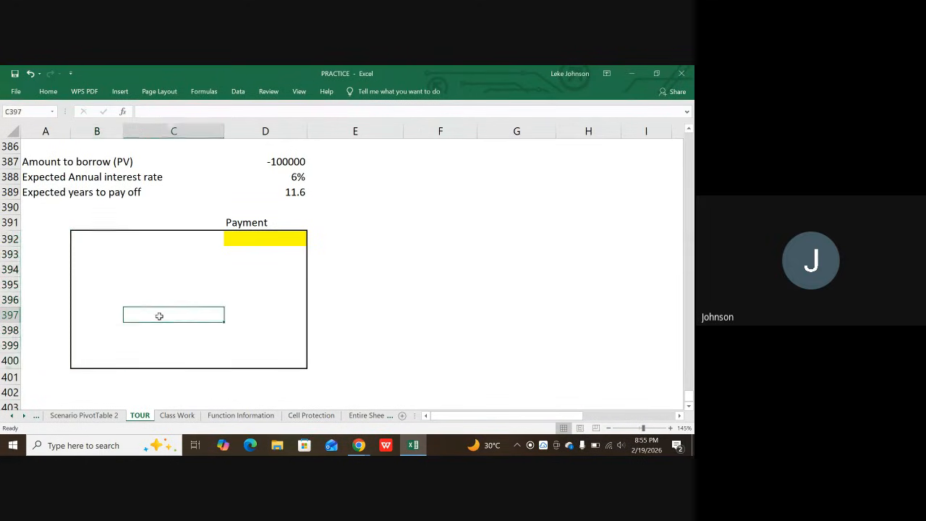
left_click(201, 302)
left_click(116, 238)
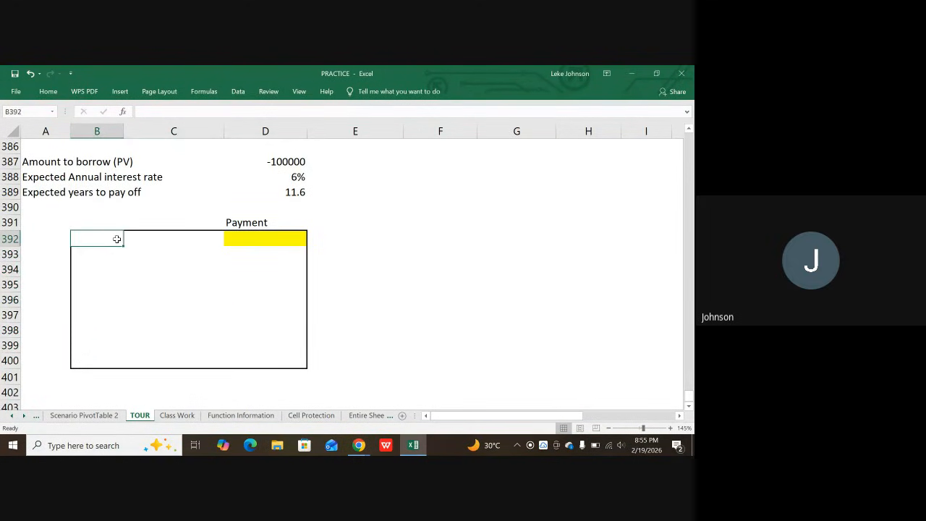
left_click(95, 304)
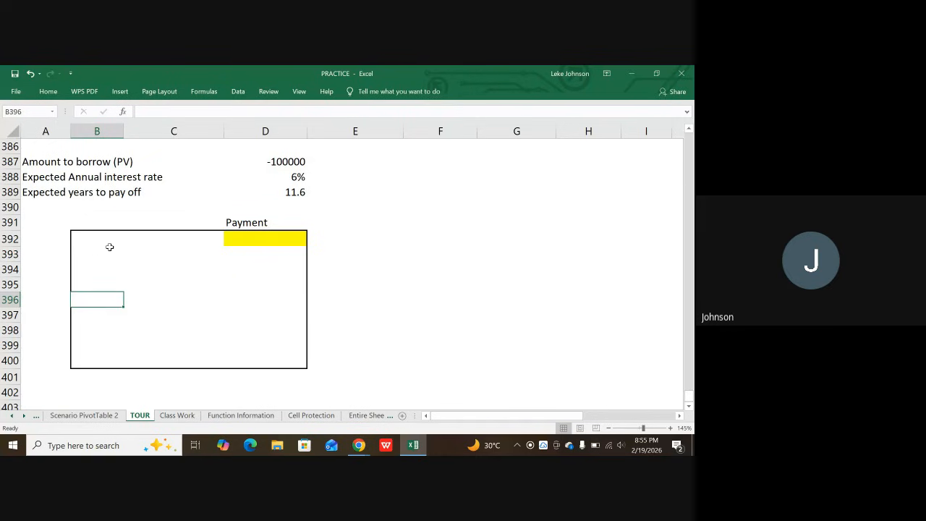
left_click(109, 239)
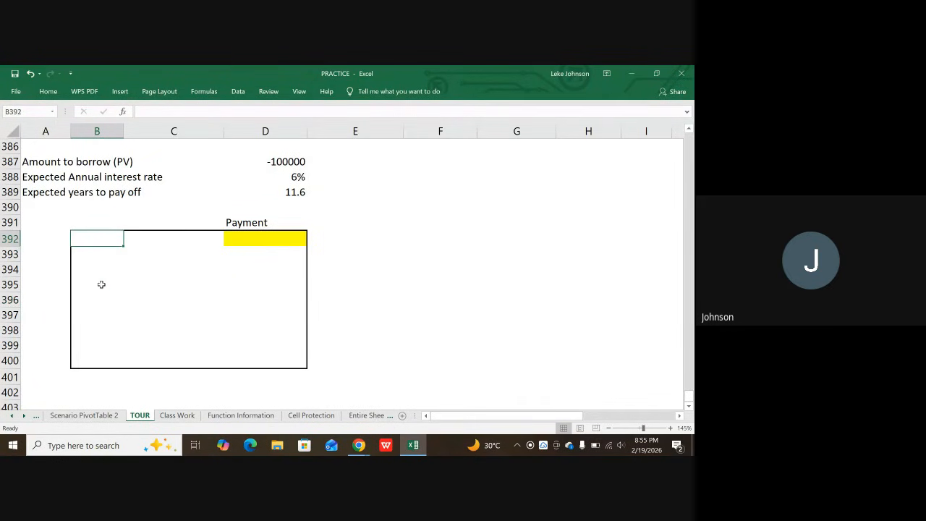
left_click_drag(95, 310, 91, 330)
left_click(120, 265)
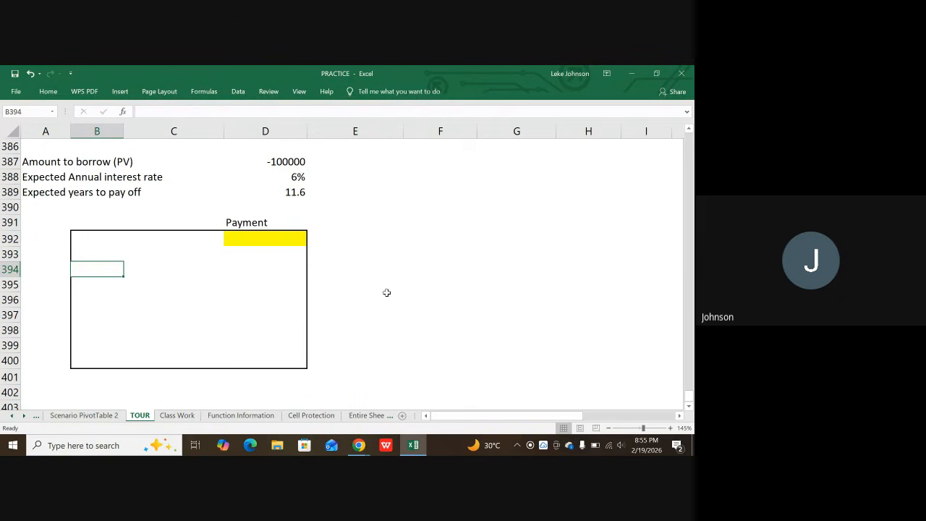
- Merge and center the cells F392:G393 beside the bordered table
left_click(457, 241)
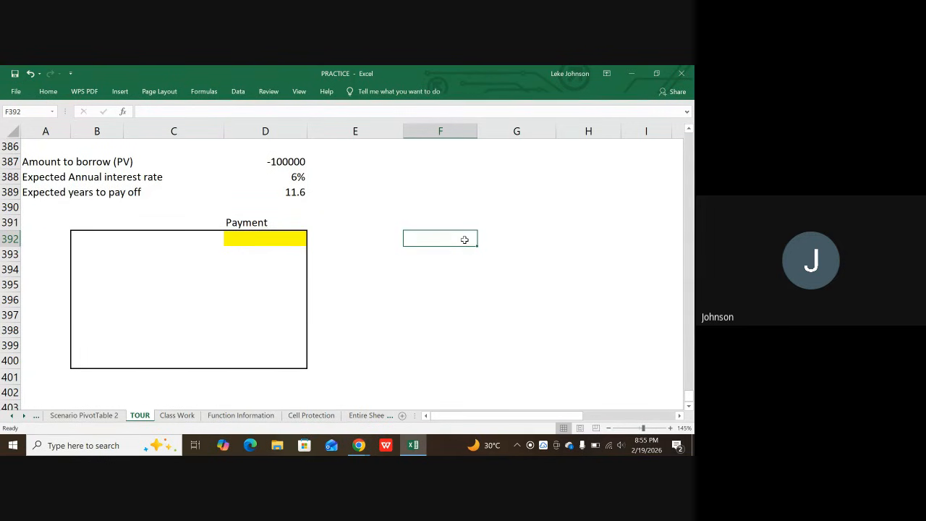
left_click_drag(467, 241, 546, 252)
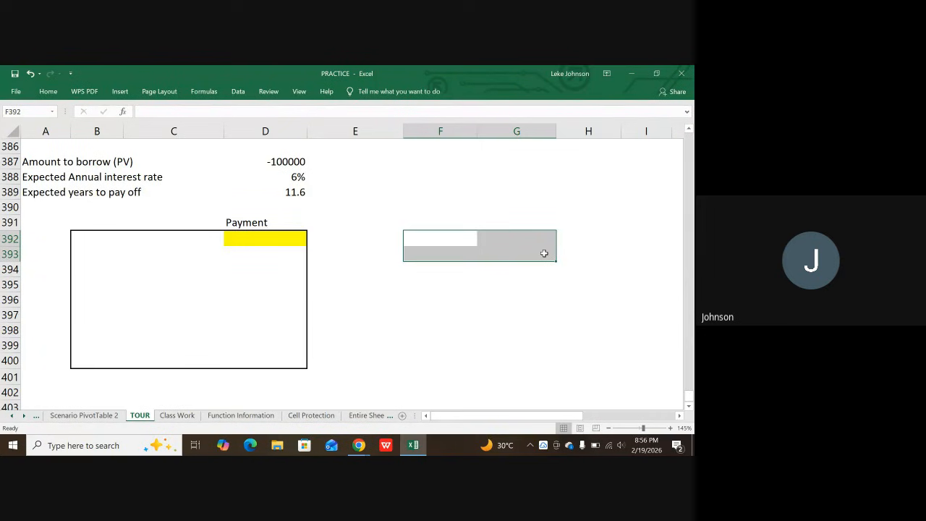
left_click(454, 296)
left_click_drag(430, 241, 506, 249)
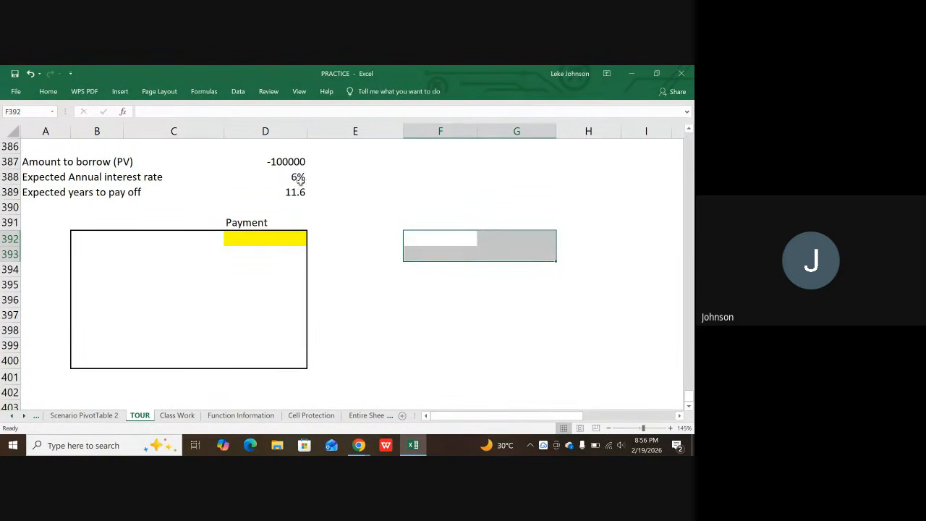
left_click(48, 91)
left_click(262, 128)
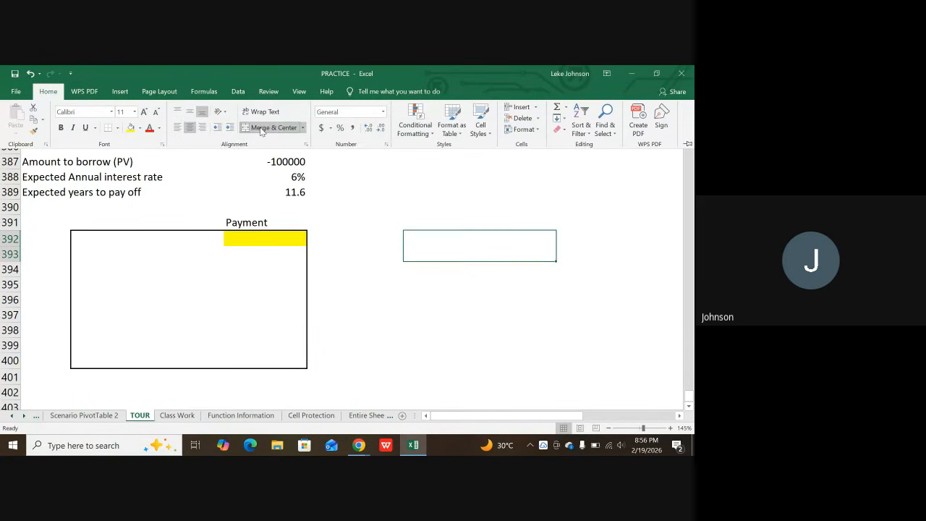
- Enter the label "possible years" in the merged cell F392
left_click(446, 243)
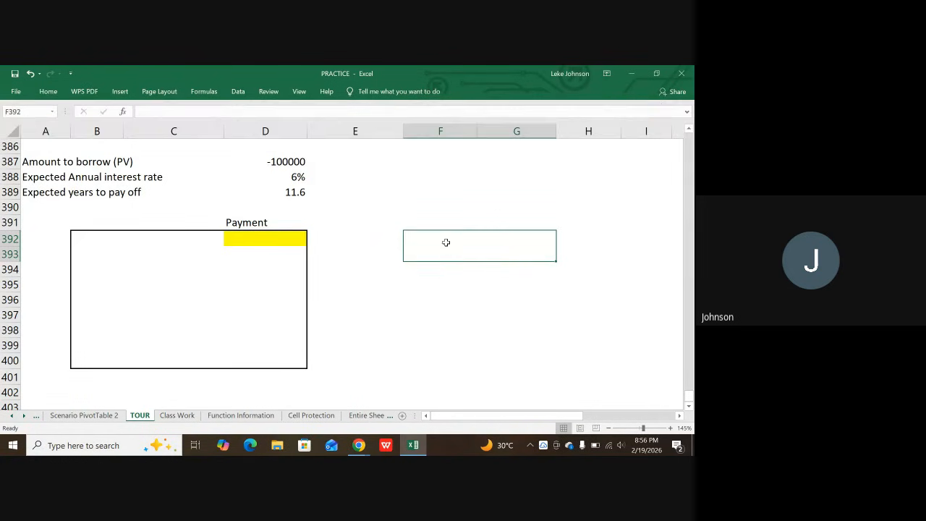
double_click(446, 242)
type("possin")
key("BackSpace")
type("b")
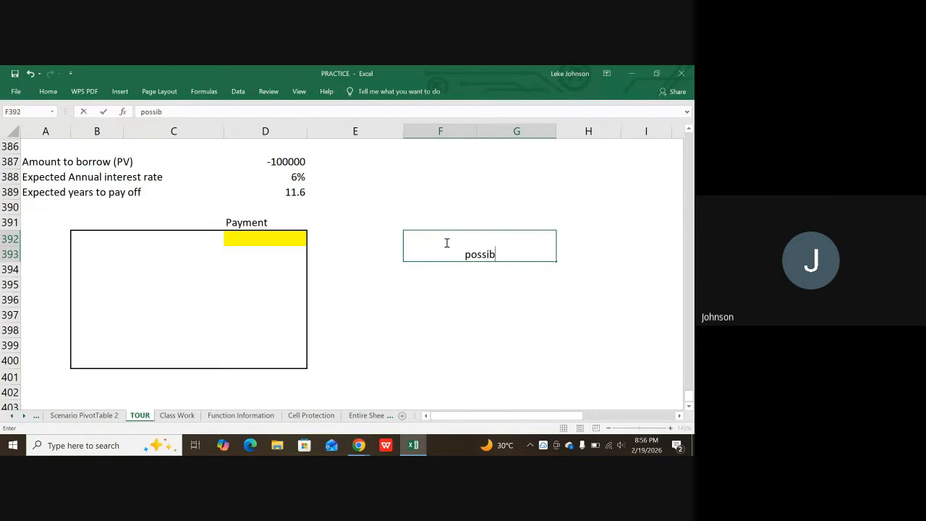
type("le years")
left_click(498, 267)
- Set the label in merged cell F392 to font size 16 and align it vertically to the middle
left_click(475, 252)
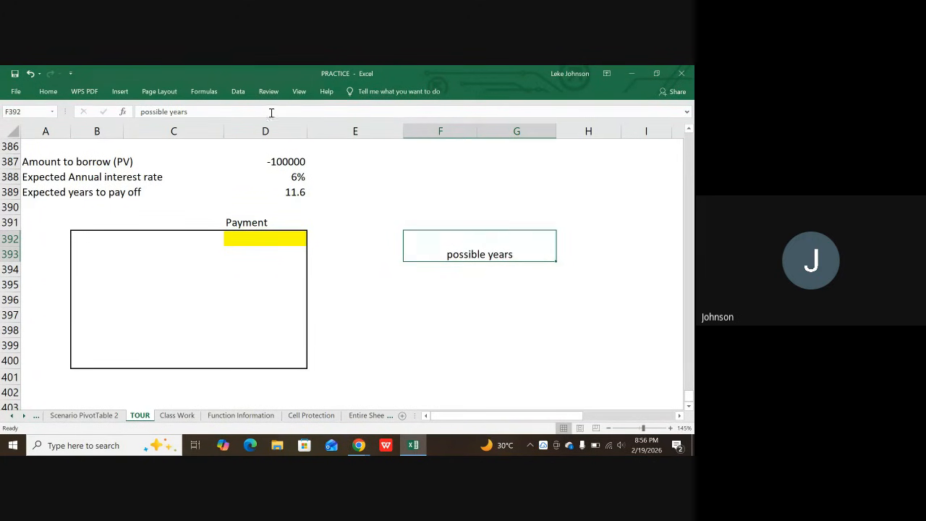
left_click(48, 91)
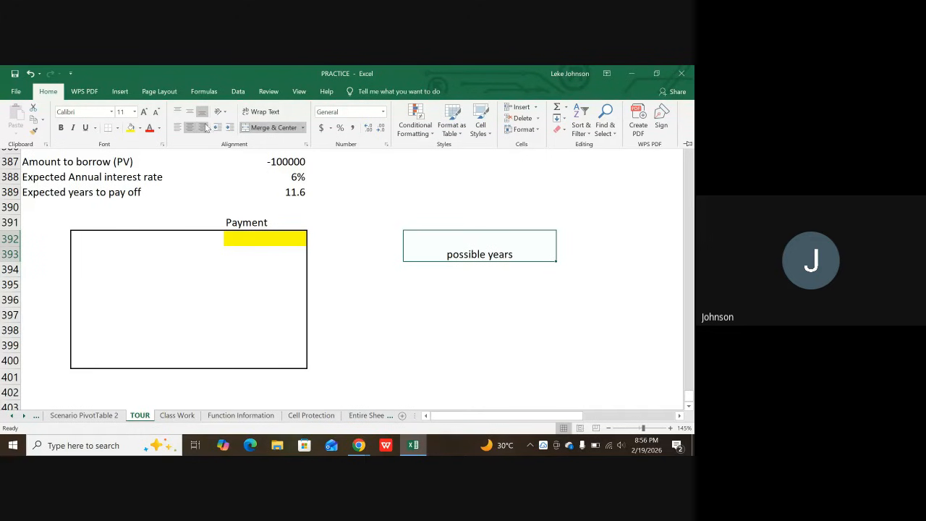
left_click(135, 112)
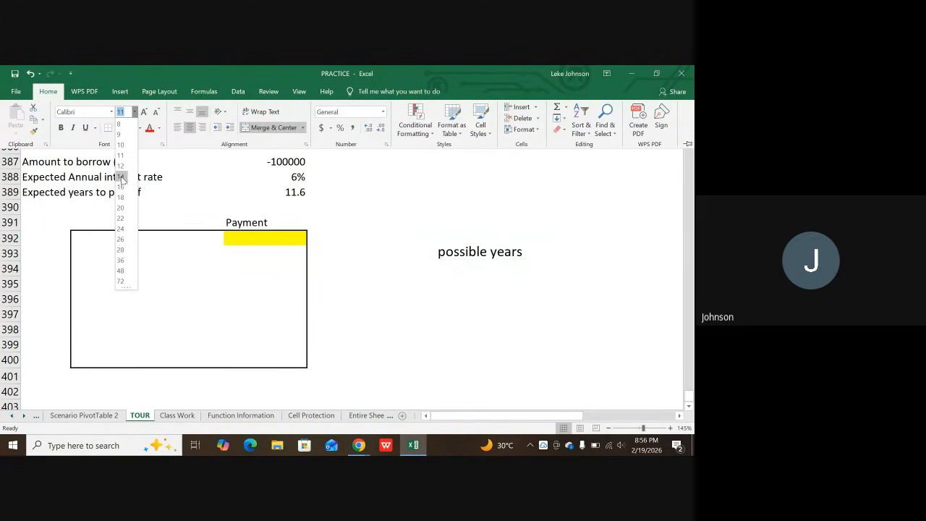
left_click(121, 189)
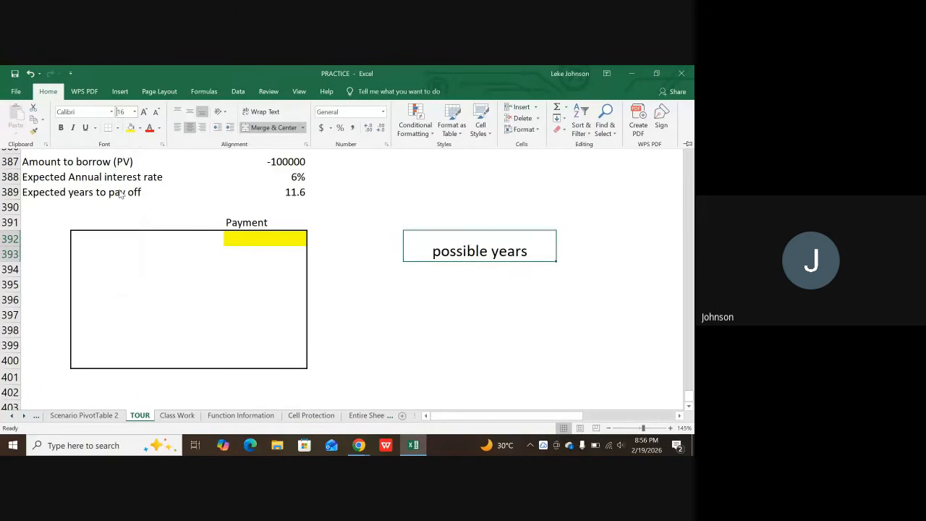
left_click(187, 113)
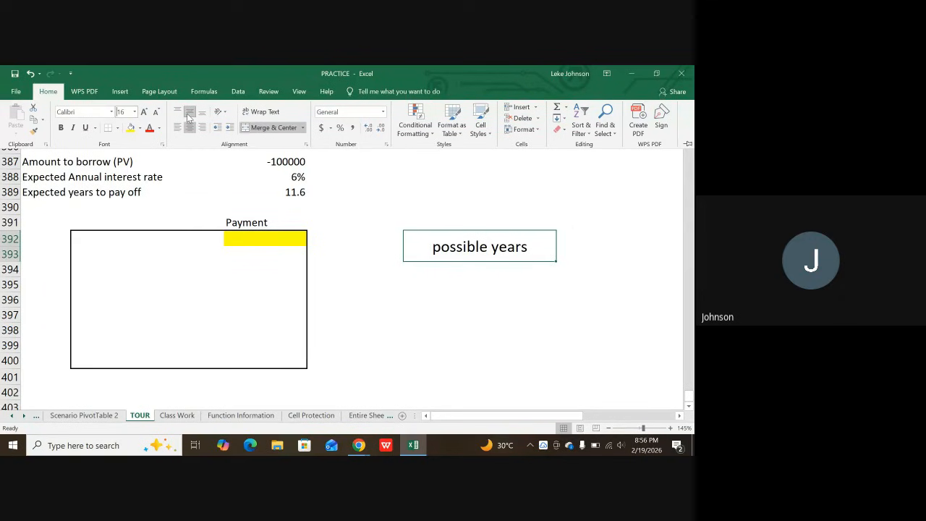
- Capitalize both words of the label in F392 so it reads "Possible Years"
left_click(440, 249)
double_click(441, 249)
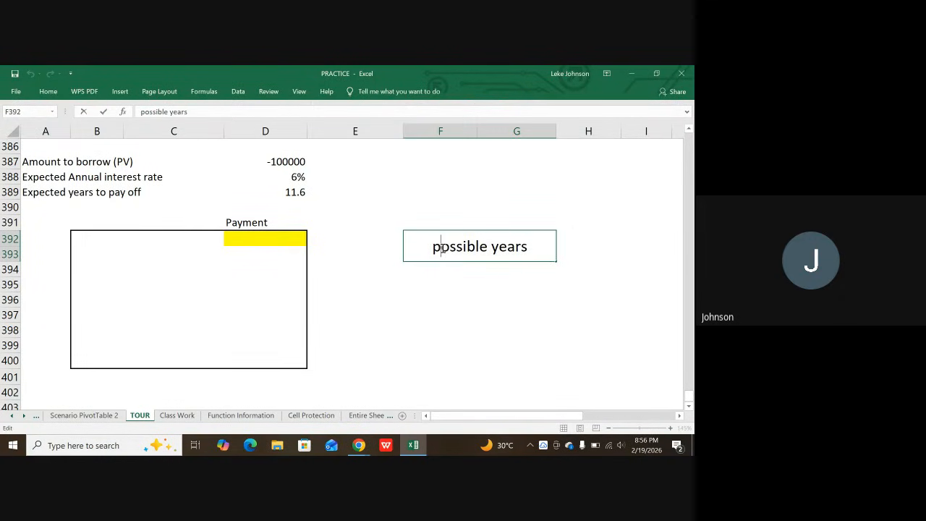
key("BackSpace")
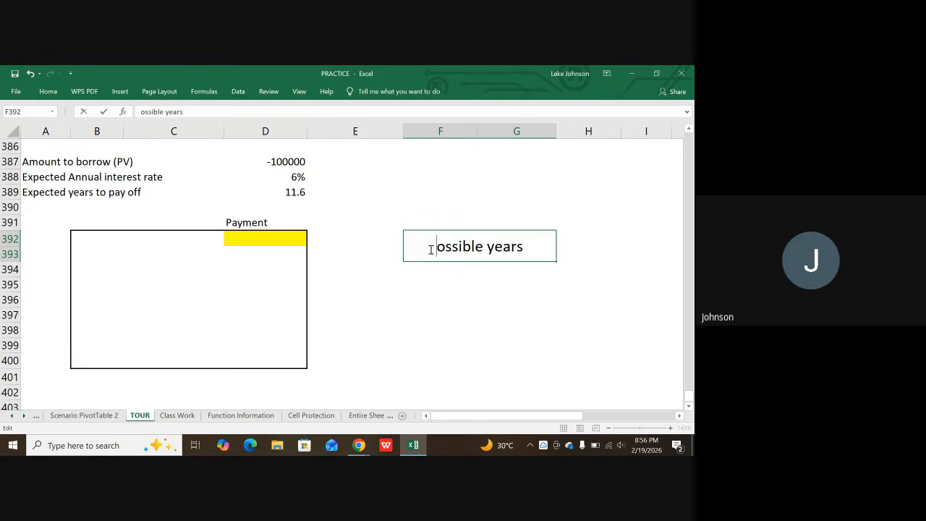
type("P")
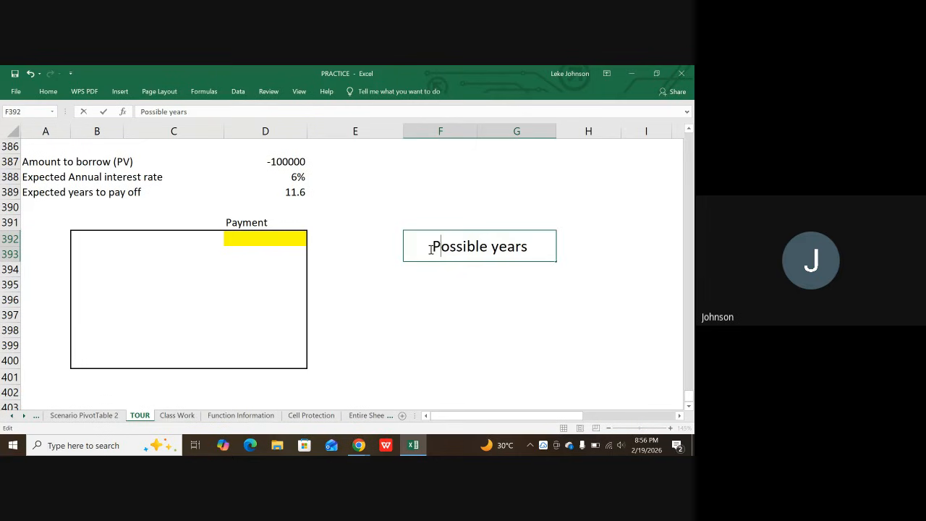
left_click(500, 248)
key("BackSpace")
type("Y")
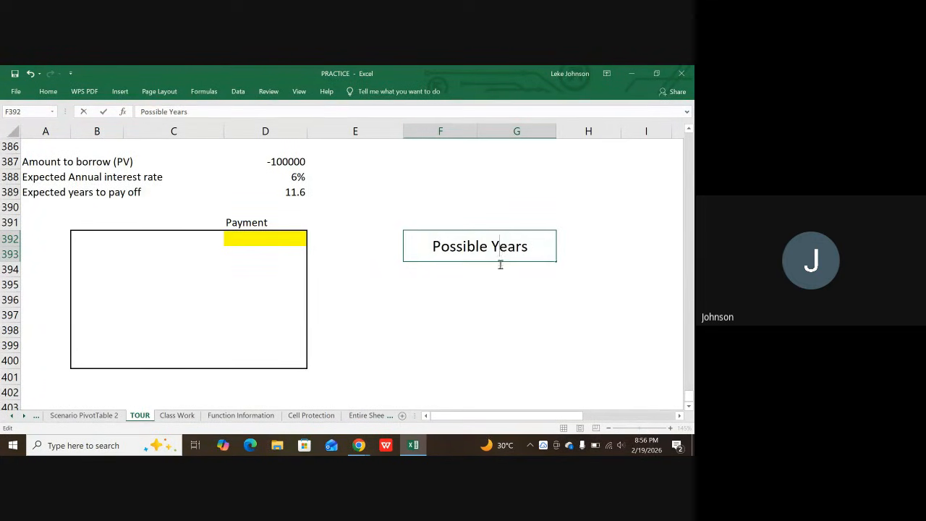
left_click(488, 314)
- Copy the Possible Years cell and paste it as a picture at F396
left_click(446, 247)
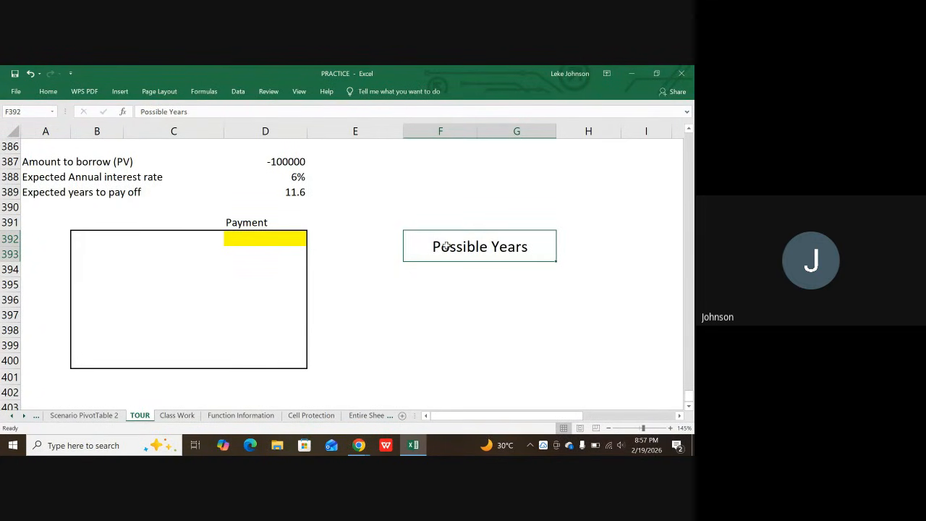
key("ctrl+c")
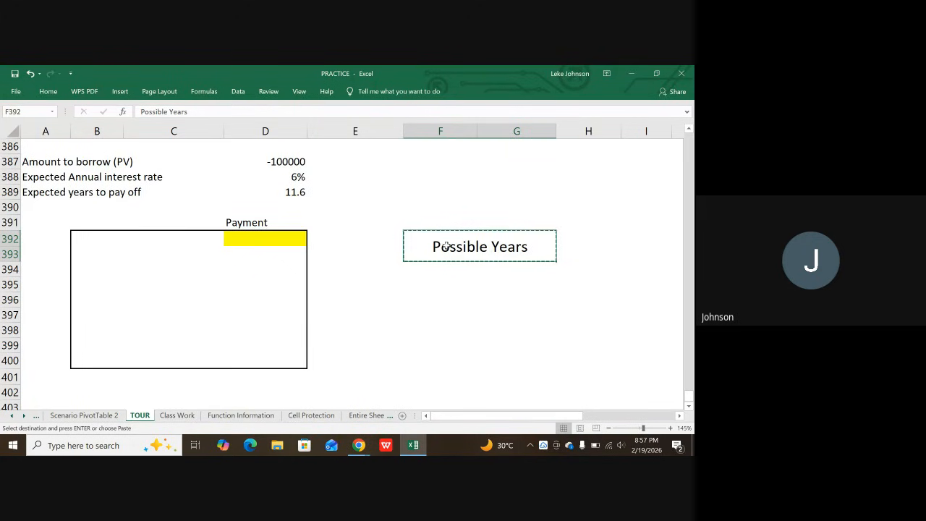
right_click(446, 297)
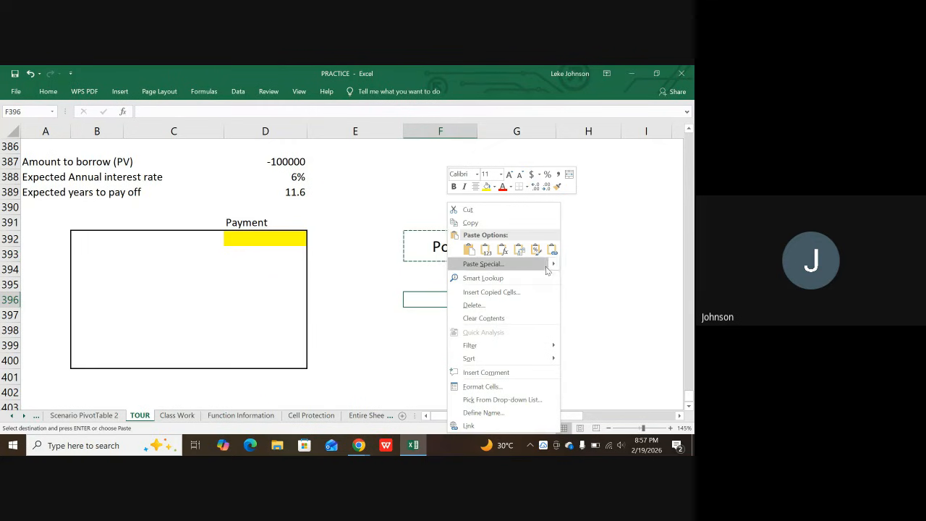
mouse_move(557, 266)
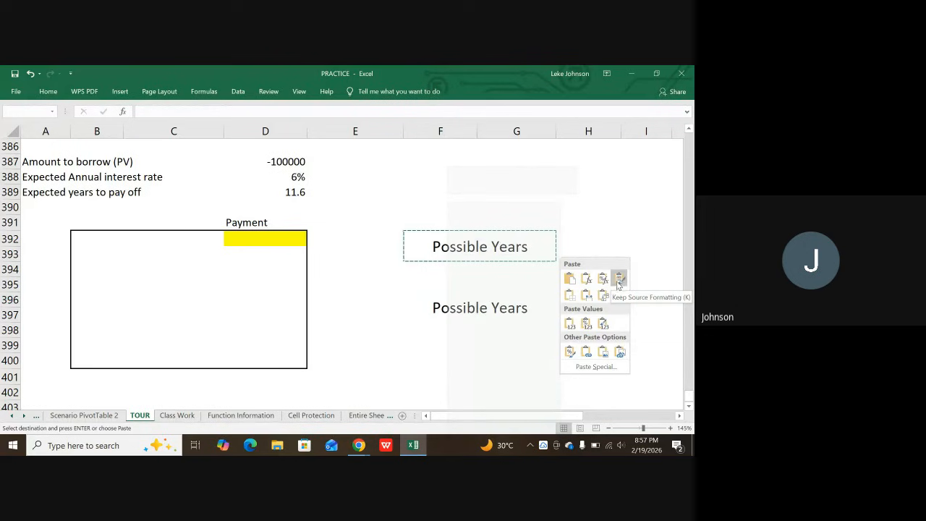
left_click(604, 353)
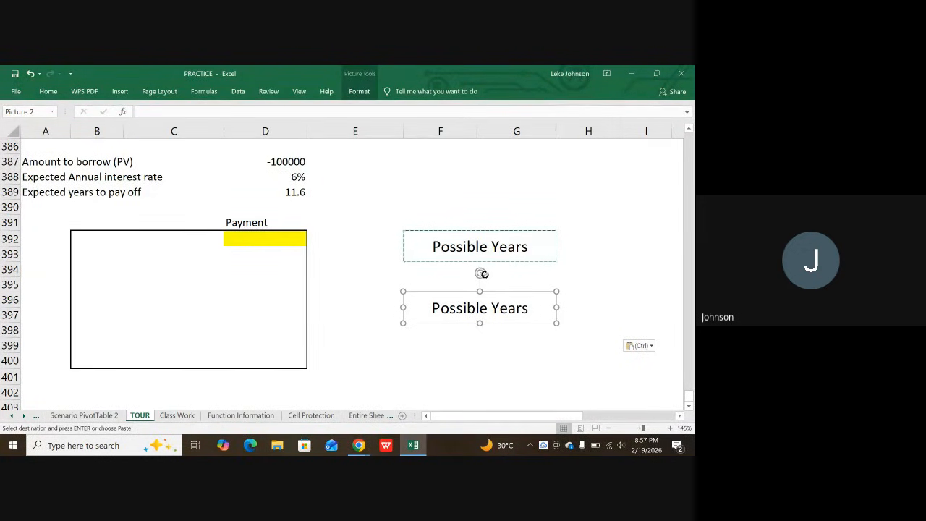
- Place the Possible Years picture vertically in column B of the bordered table, shortened to fit inside the border
left_click_drag(474, 275, 93, 293)
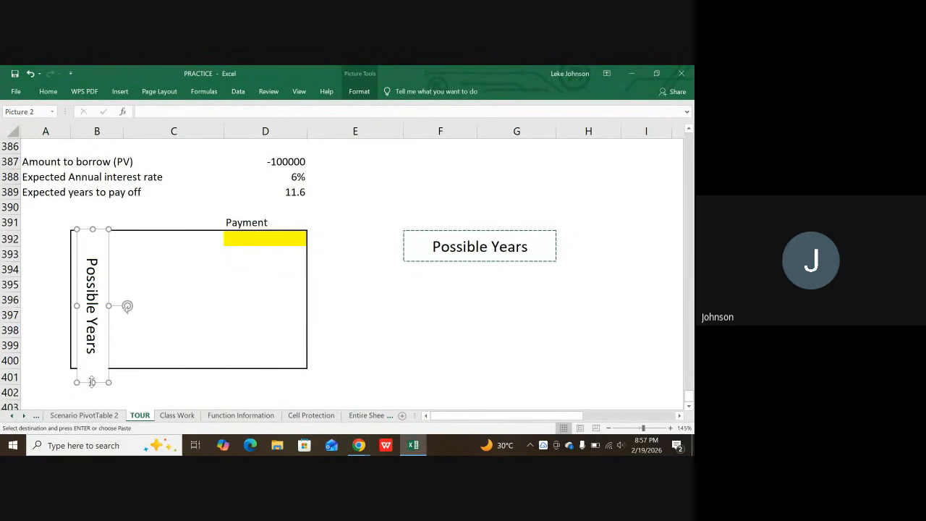
left_click_drag(91, 382, 90, 361)
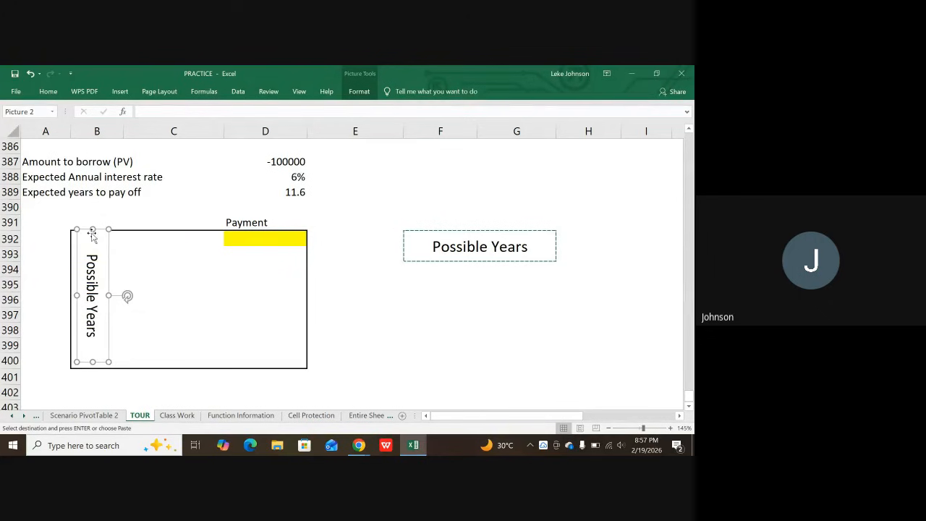
left_click_drag(93, 229, 92, 238)
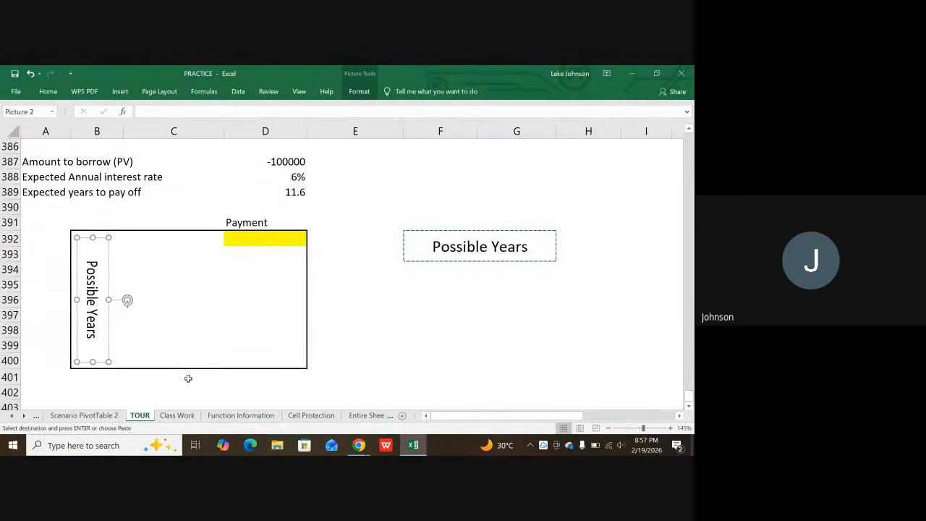
left_click(203, 324)
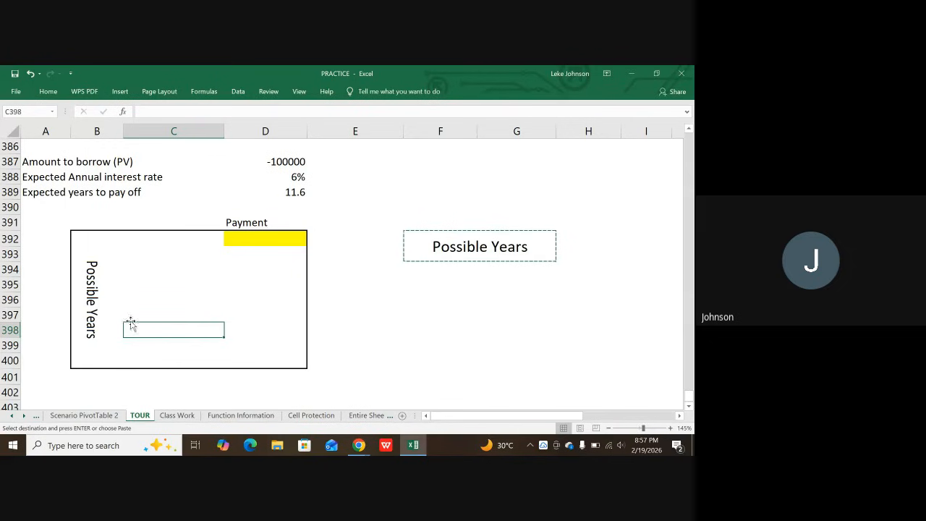
- Enter the possible years 1, 10, 15, 20, 25, 30 and 40 in cells C393:C399
left_click(160, 255)
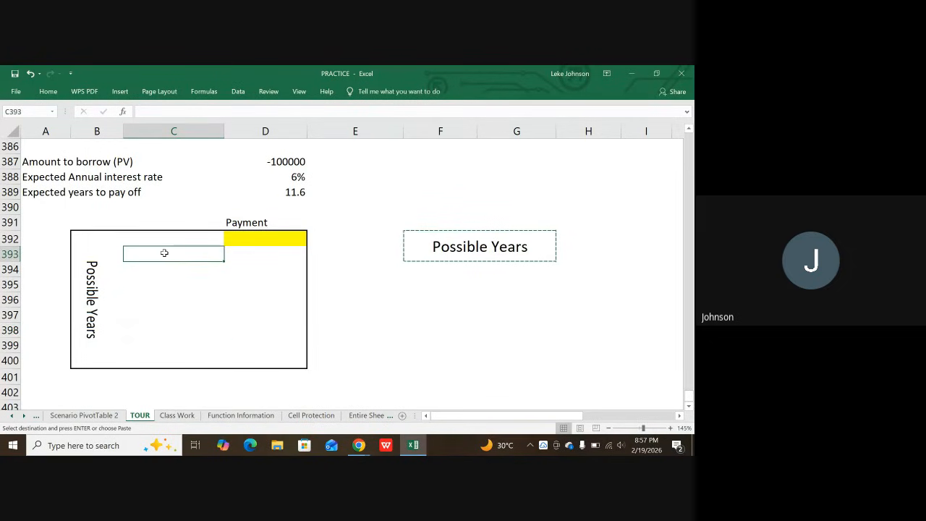
left_click(163, 241)
left_click(161, 258)
type("1")
key("Return")
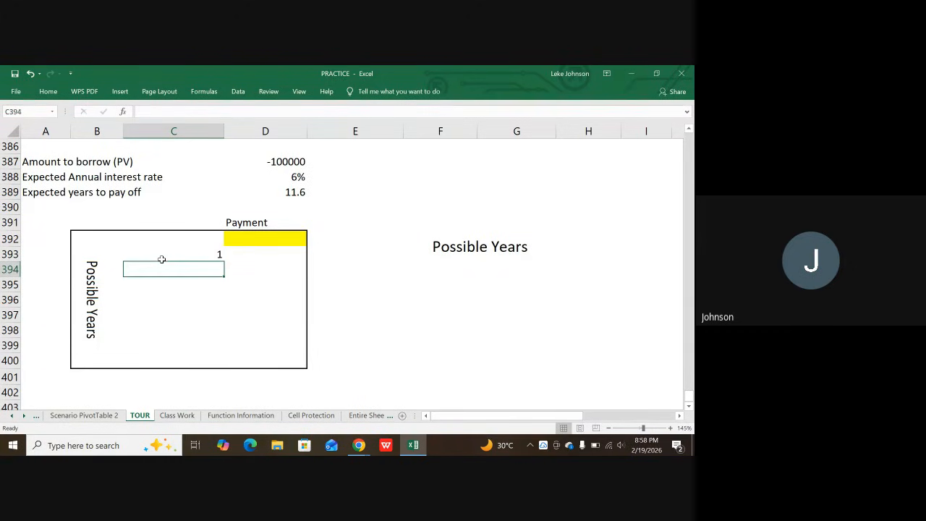
type("10")
key("Return")
type("15")
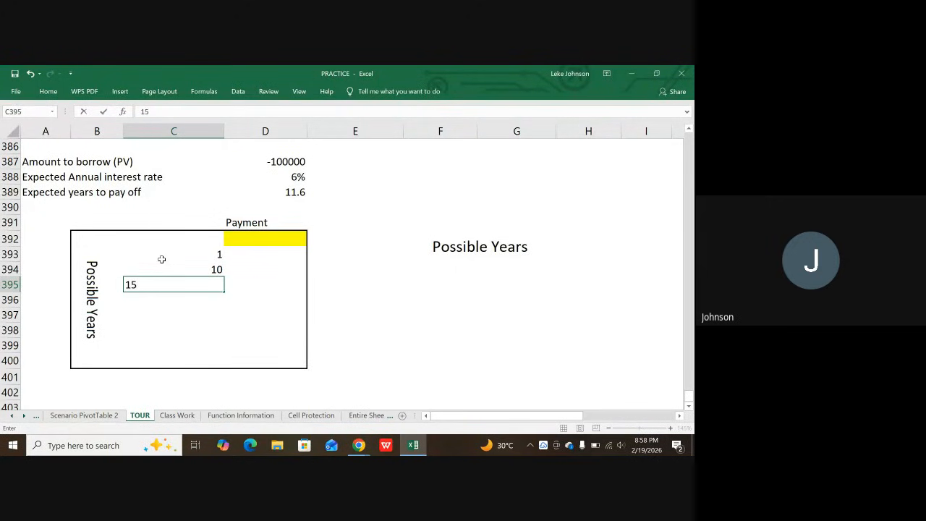
key("Return")
type("20")
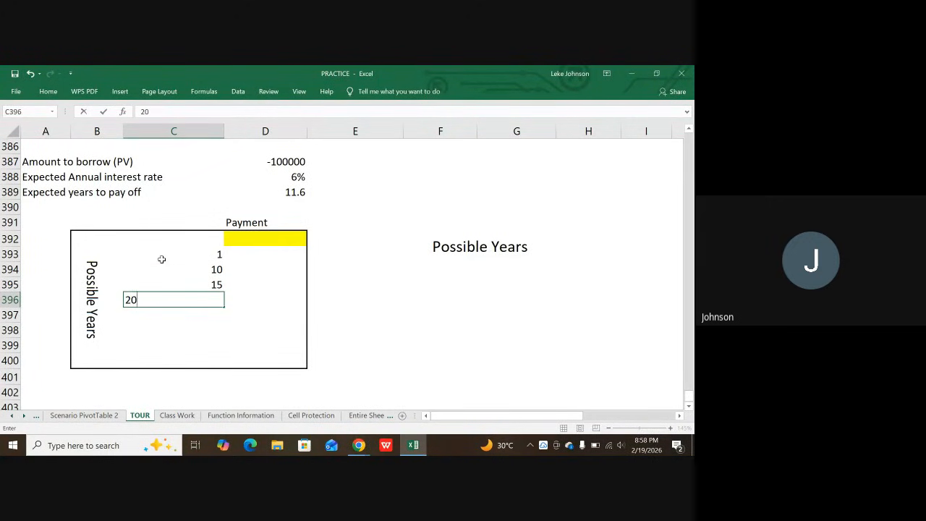
key("Return")
type("25")
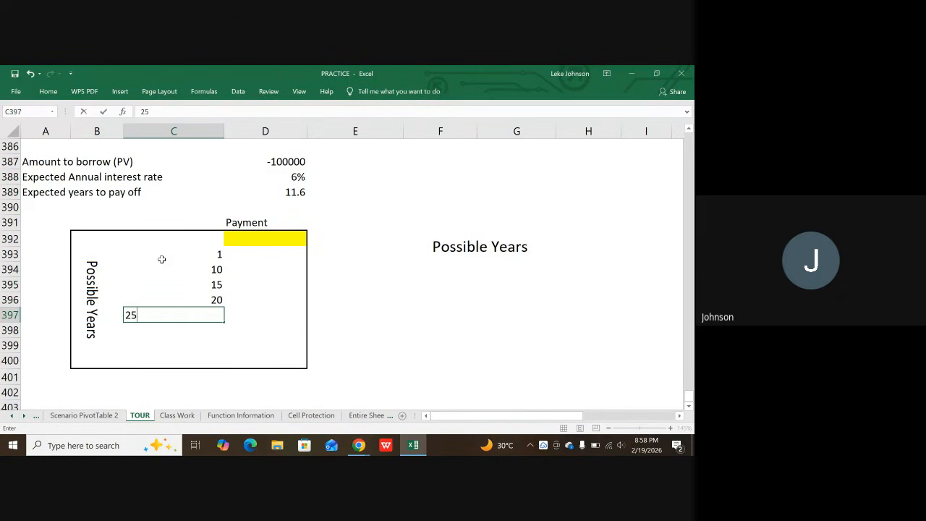
key("Return")
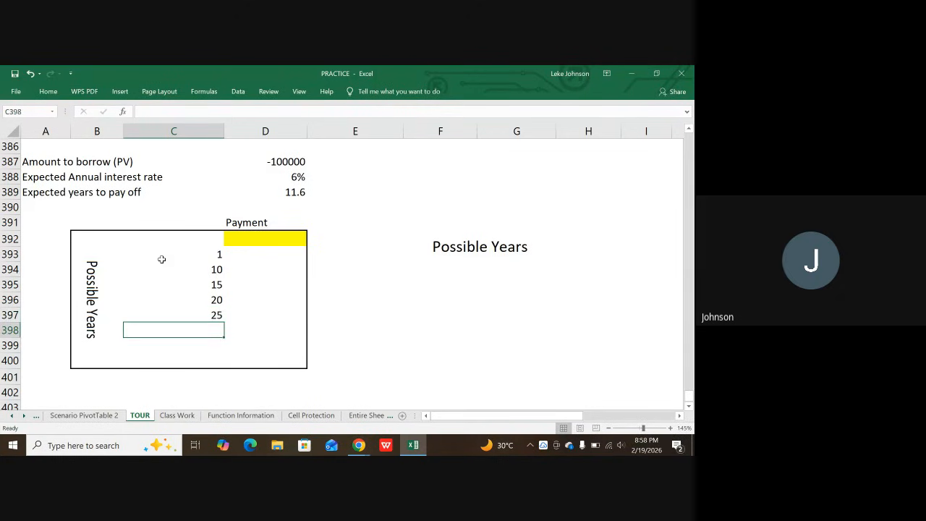
type("30")
key("Return")
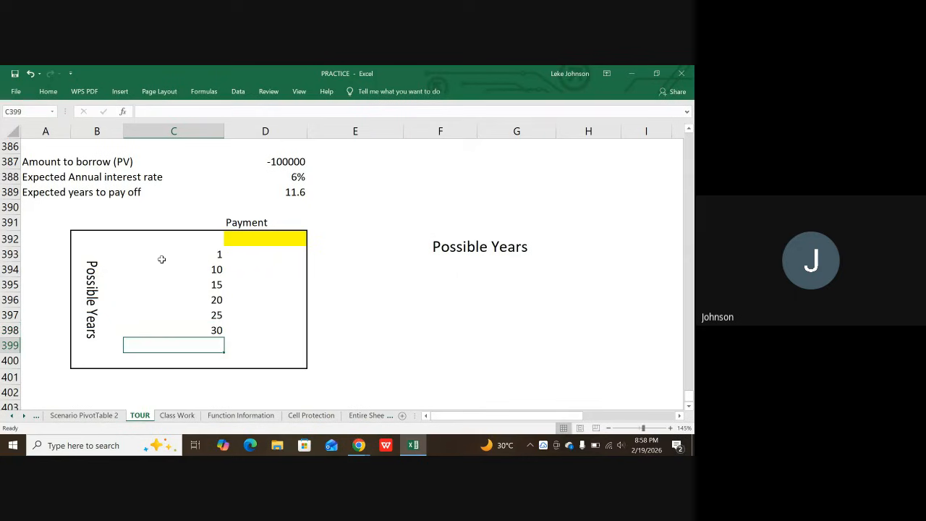
type("40")
key("Return")
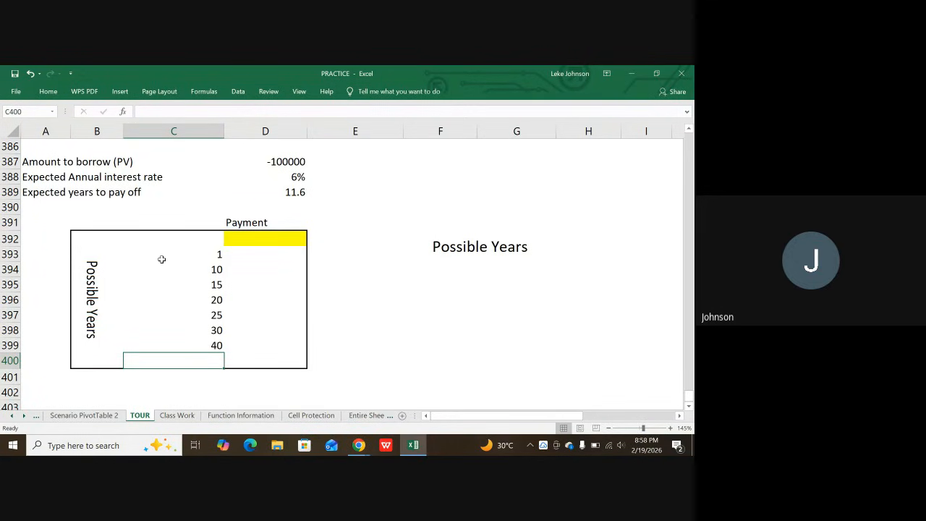
- Enter the payment formula =PMT(D388/12,D389*12,D387) in the yellow cell D392 below the Payment heading
left_click(274, 237)
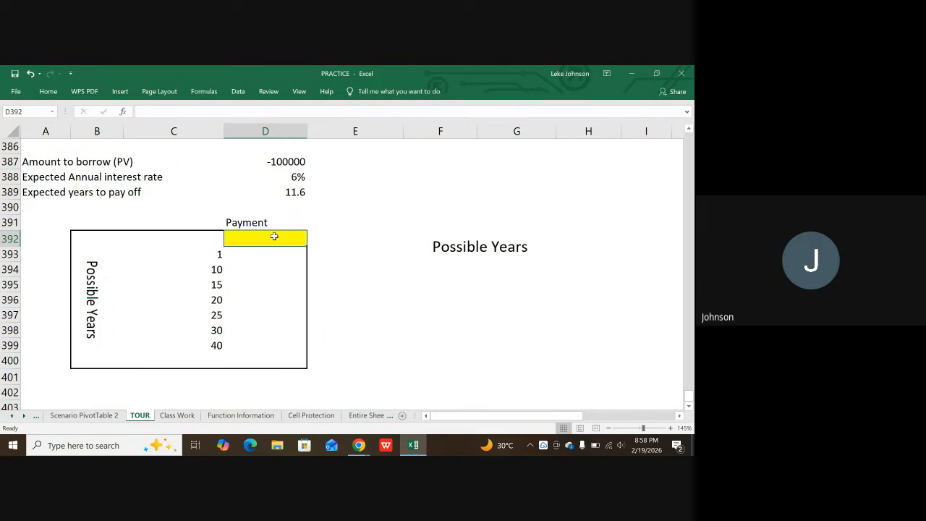
type("=p")
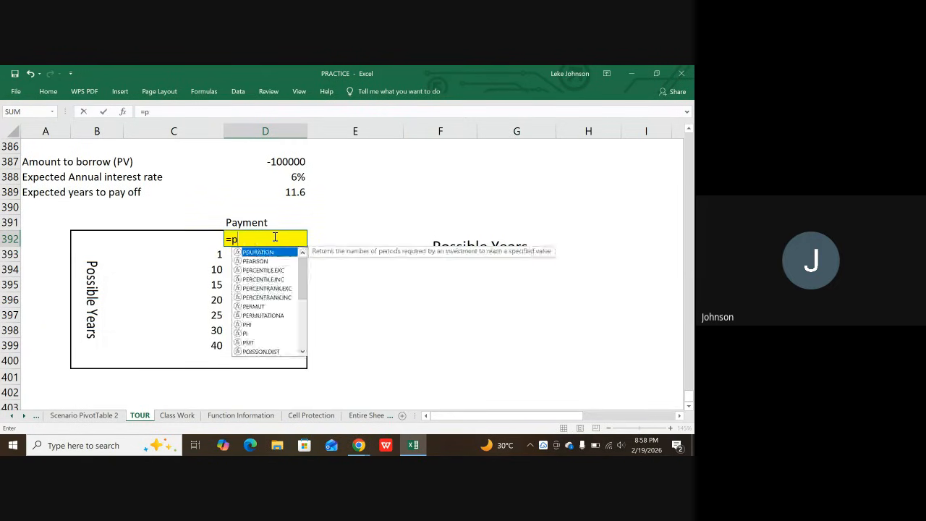
type("mt(")
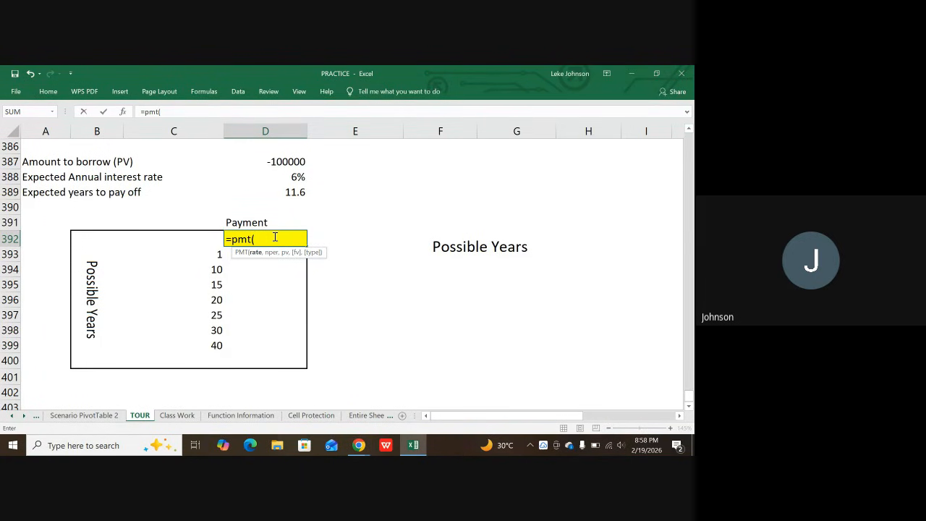
left_click(282, 176)
type("/12")
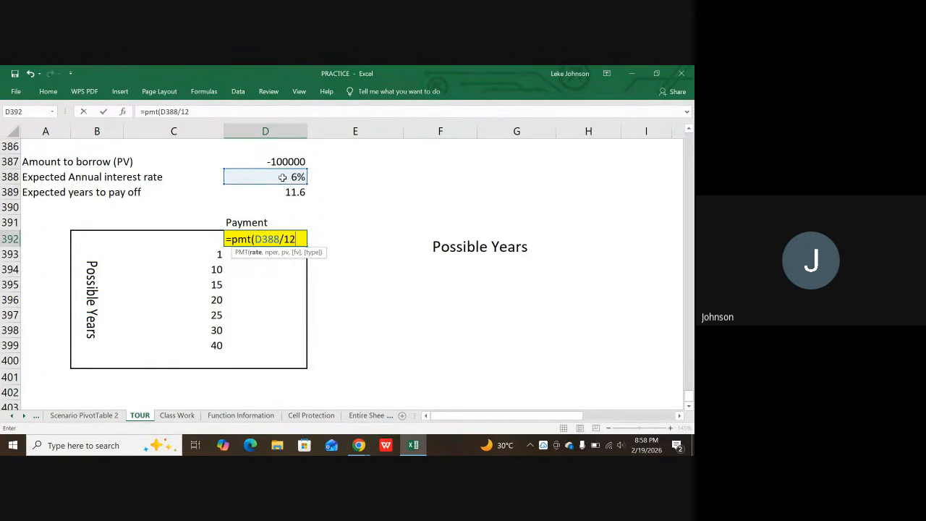
type(",")
left_click(286, 192)
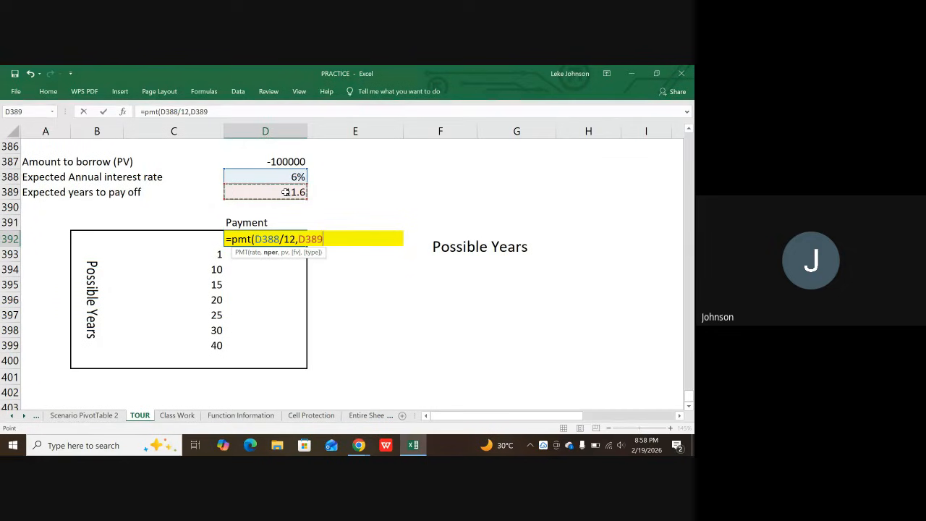
type("*12")
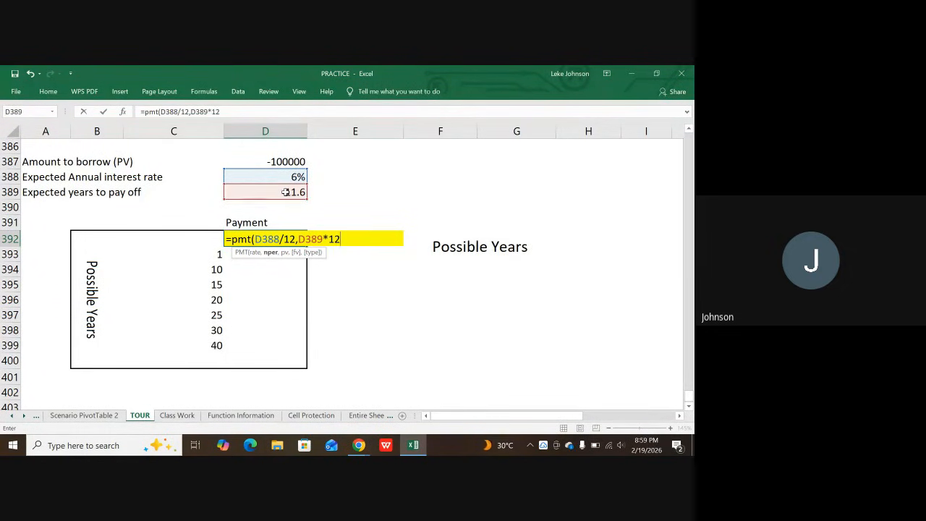
type(",")
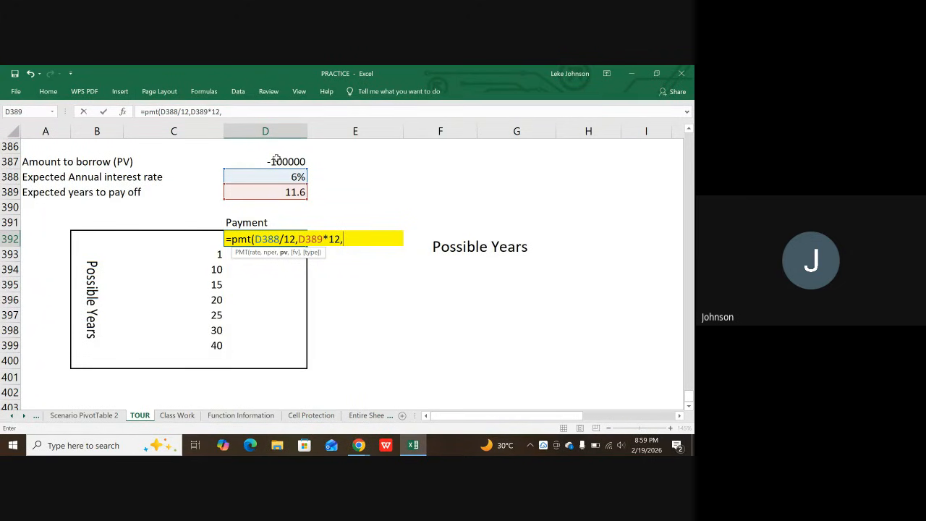
left_click(277, 159)
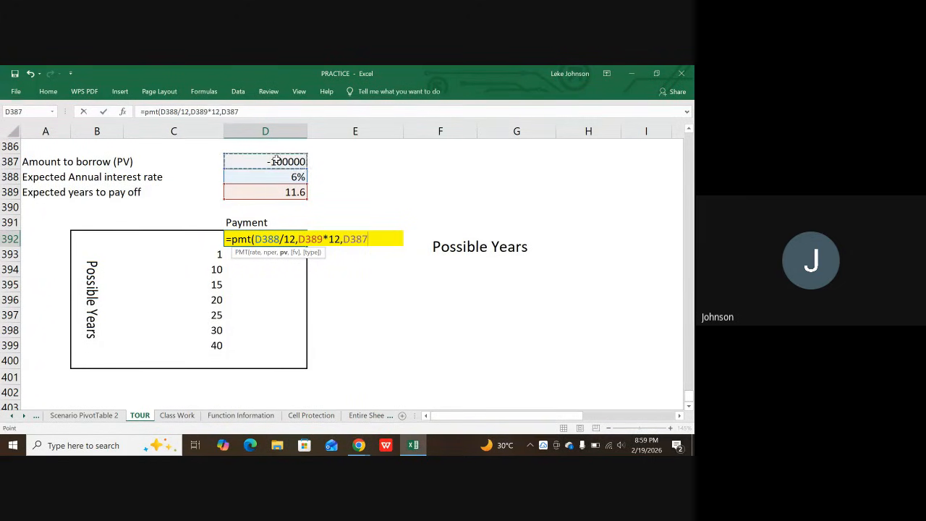
type(")")
key("Return")
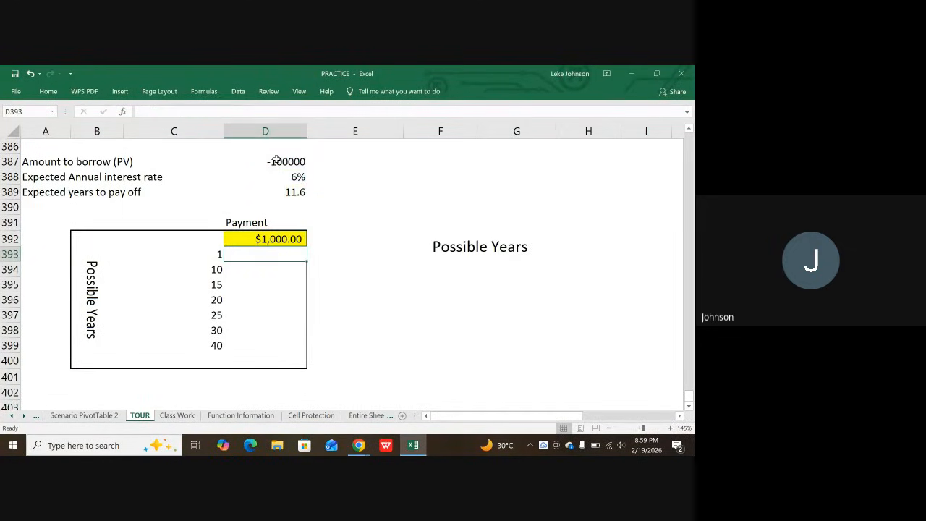
left_click(269, 240)
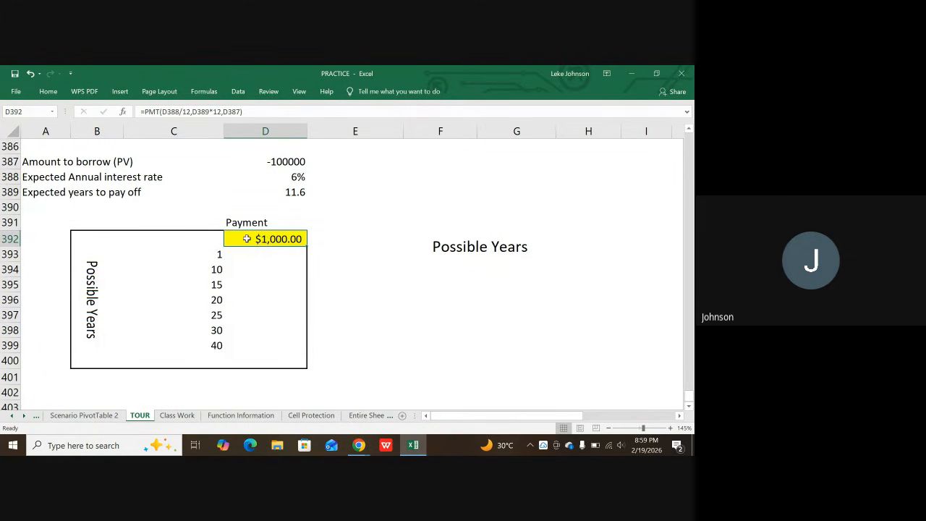
- Create a one-variable What-If data table over C392:D399 using D389 (expected years to pay off) as the column input cell
left_click(184, 236)
left_click_drag(184, 236, 249, 343)
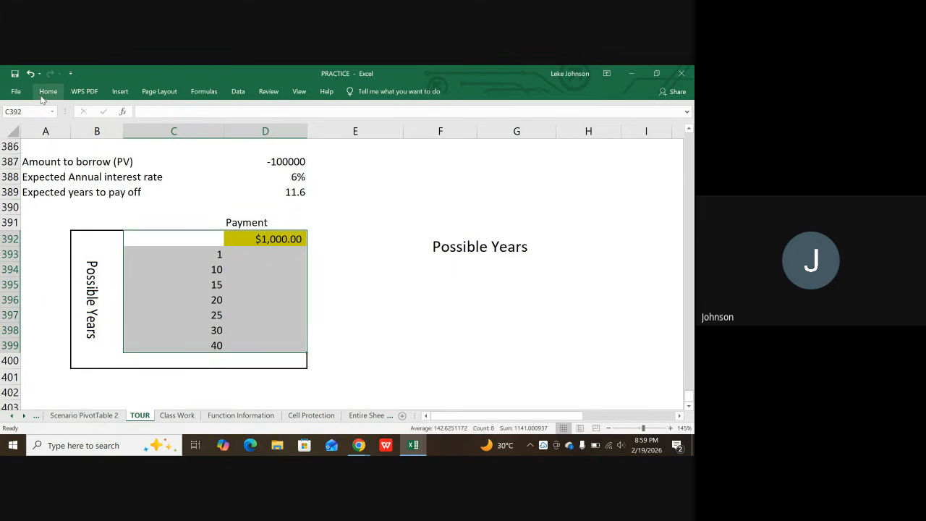
left_click(238, 93)
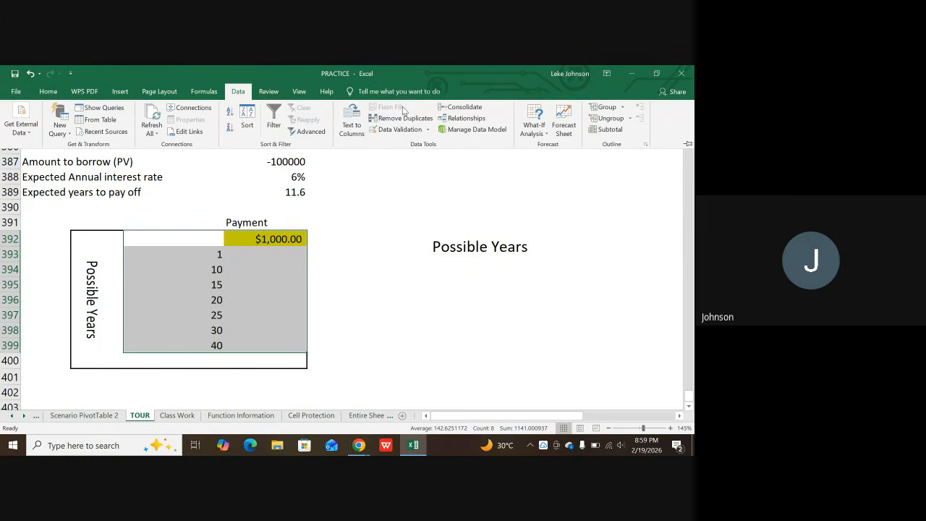
left_click(546, 133)
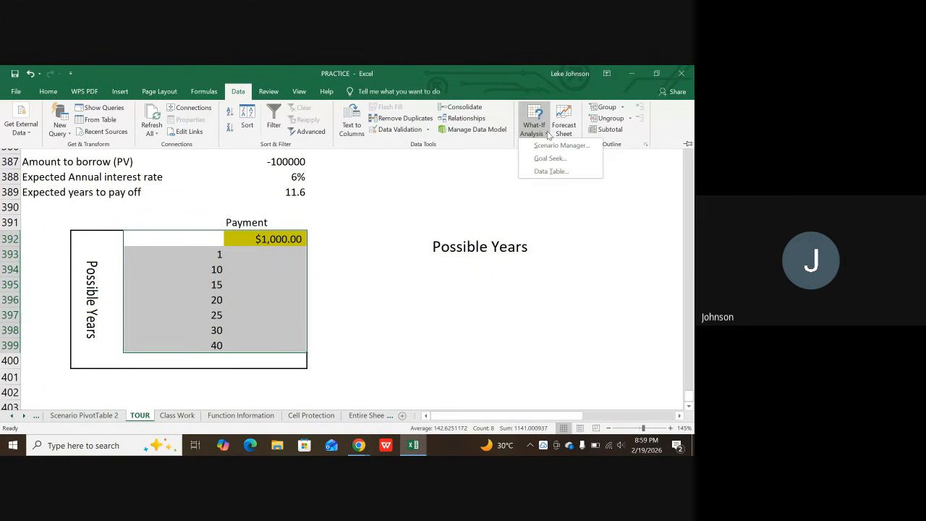
left_click(551, 171)
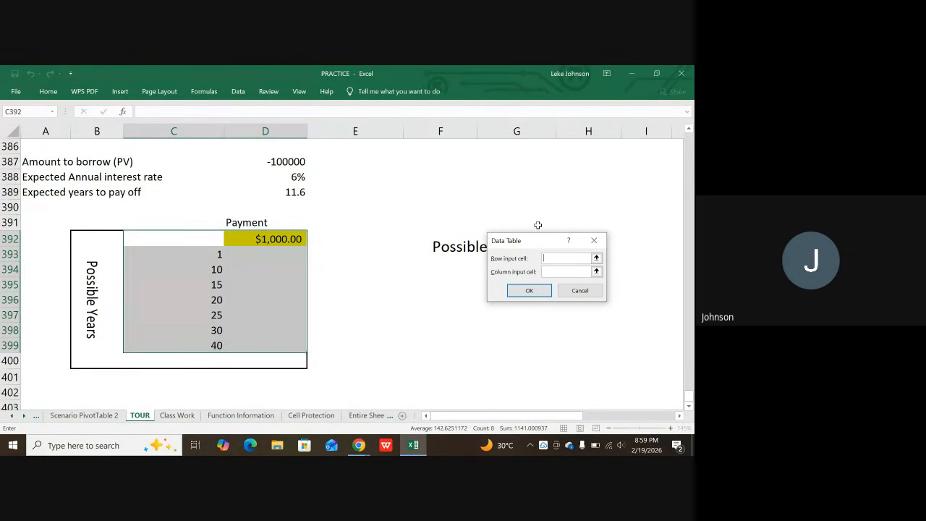
left_click(541, 274)
left_click(555, 272)
left_click(558, 271)
left_click(295, 192)
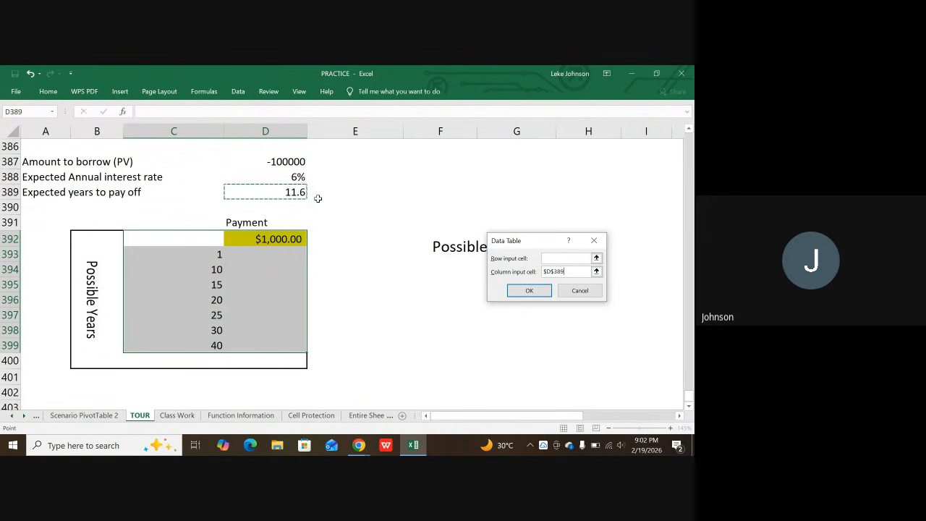
left_click(529, 291)
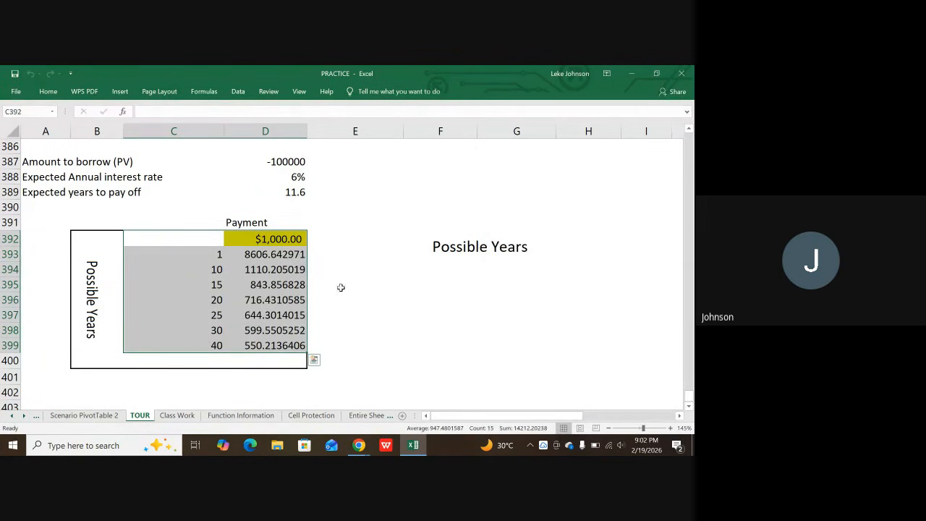
- Format the calculated payments in D393:D399 to show two decimal places
left_click(262, 253)
left_click_drag(262, 253, 265, 345)
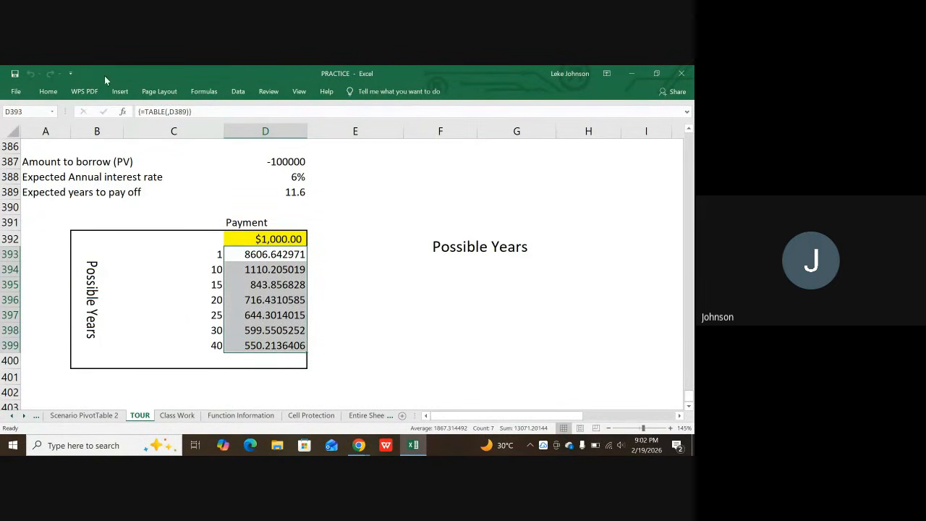
left_click(49, 92)
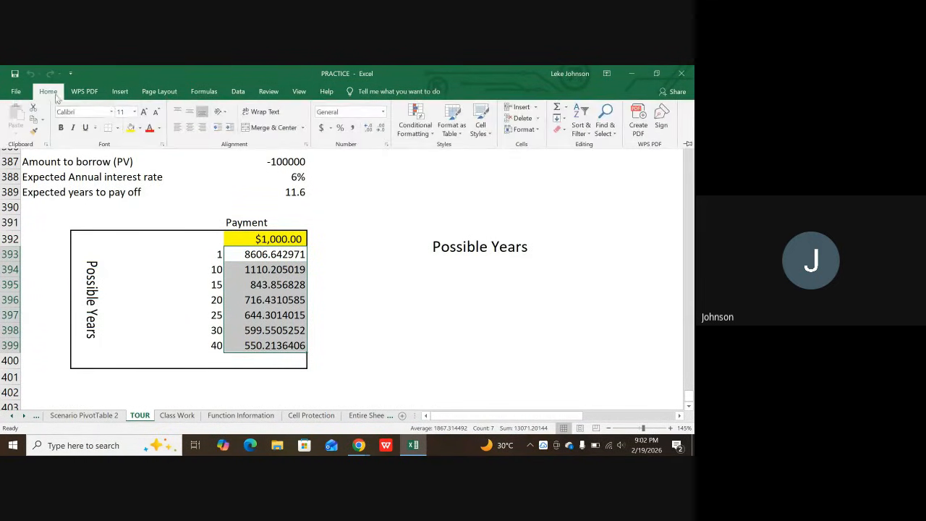
left_click(382, 129)
left_click(382, 129)
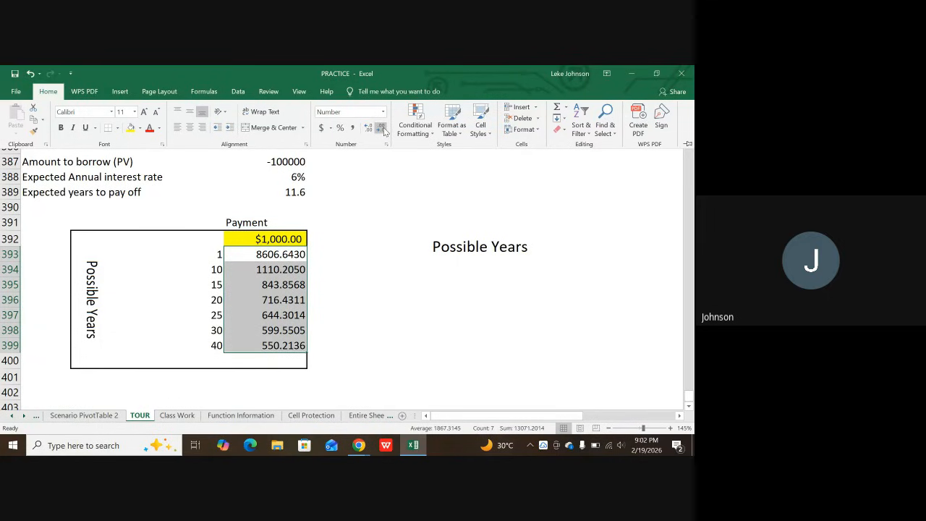
left_click(382, 129)
left_click(382, 129)
left_click(382, 129)
left_click(382, 128)
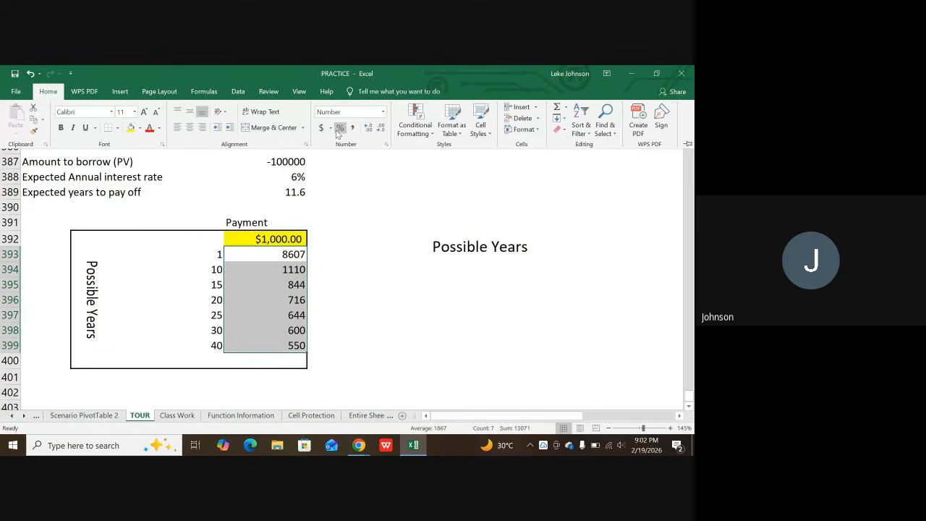
left_click(368, 129)
left_click(368, 129)
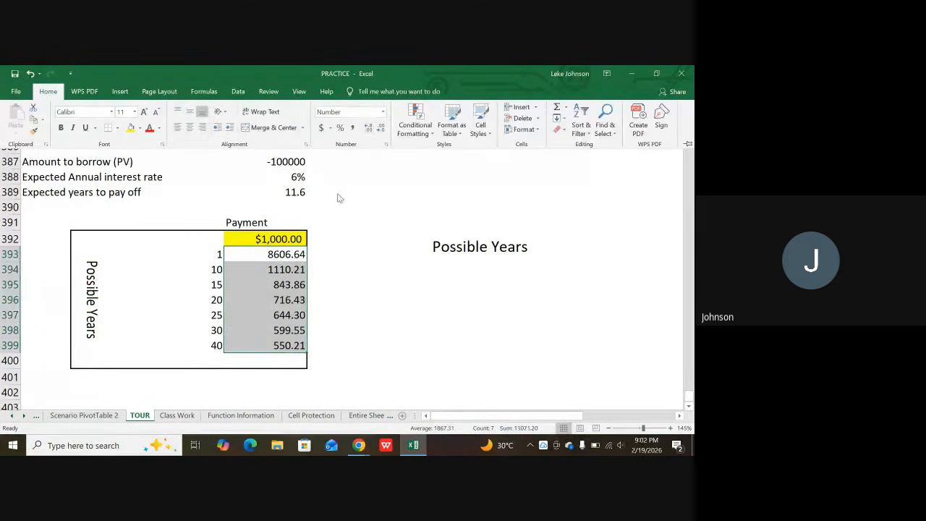
left_click(332, 265)
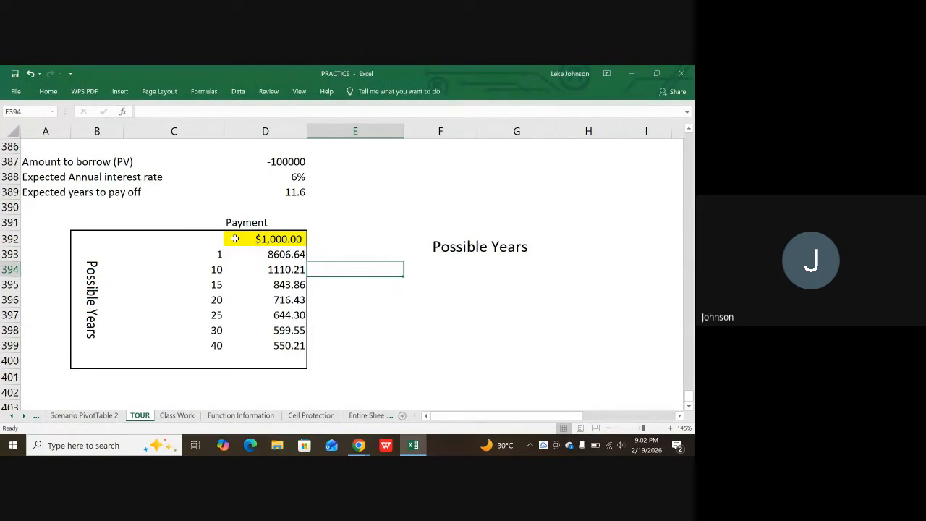
- Examine how the one-year entry, the PMT formula in D392 and the expected years in D389 relate to the payment in D393
left_click(220, 256)
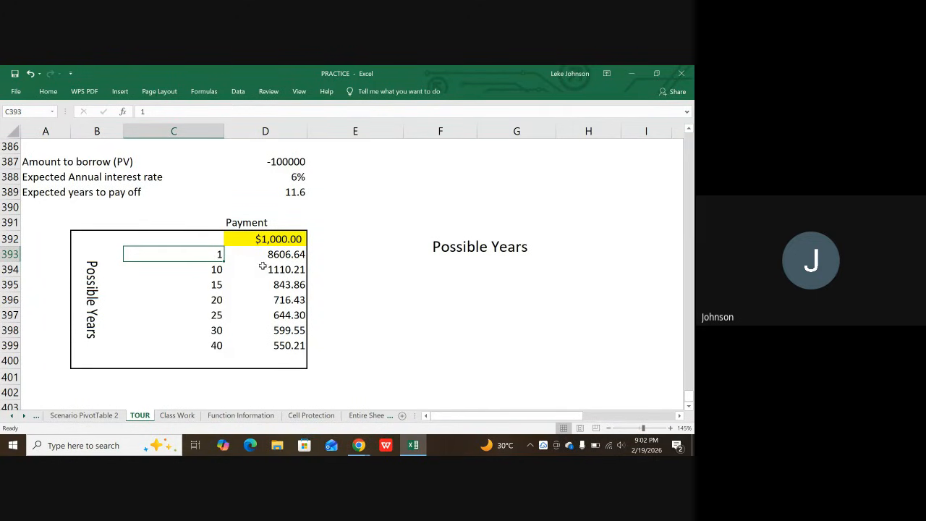
left_click(276, 241)
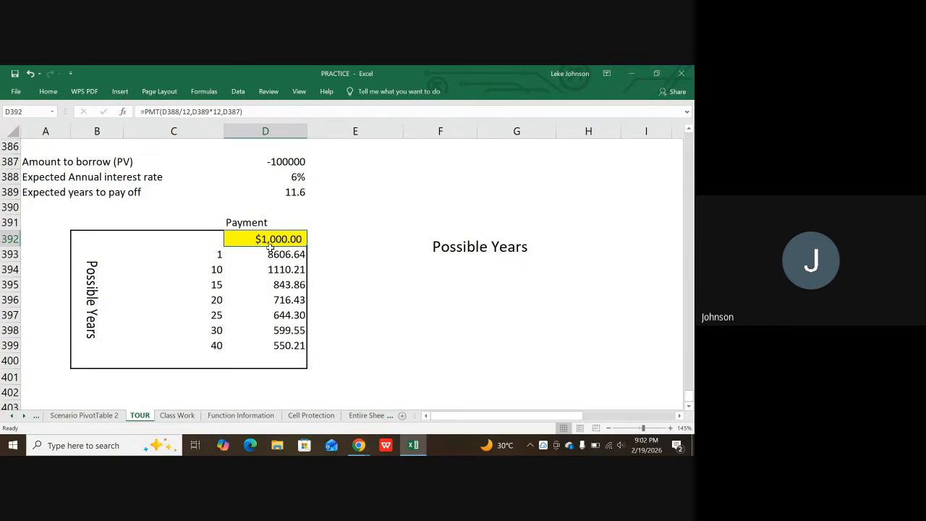
left_click(293, 191)
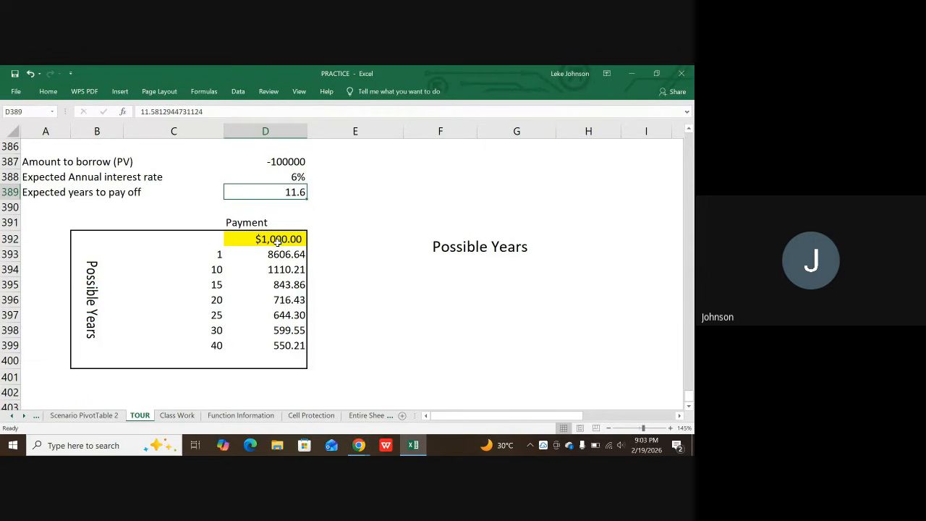
left_click(217, 256)
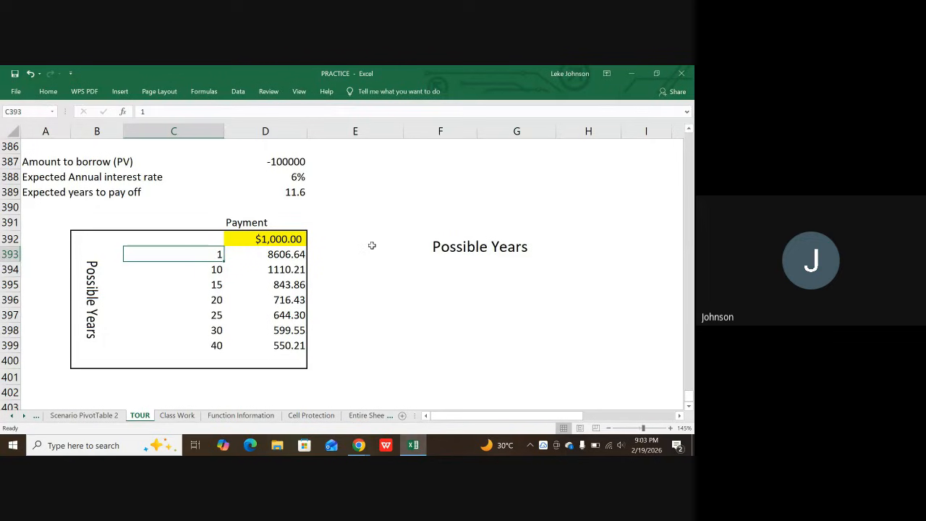
left_click(287, 254)
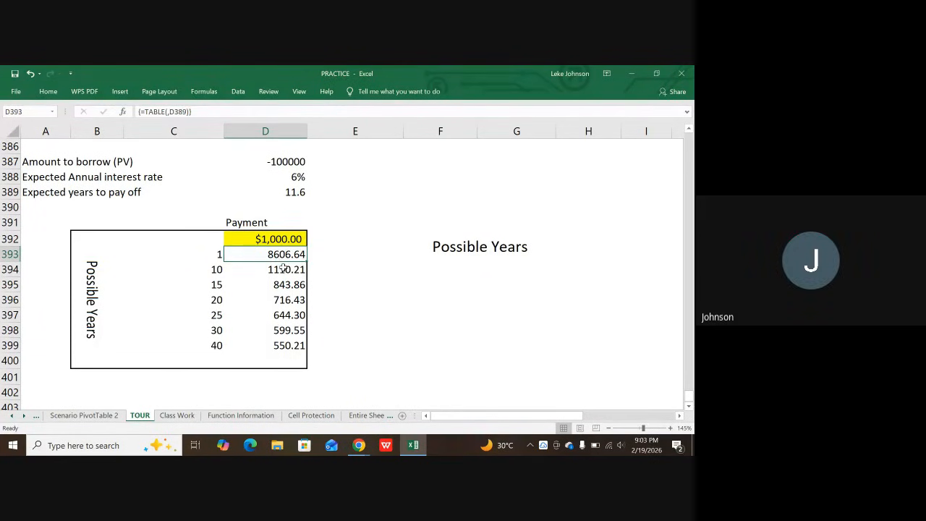
- Calculate the total repaid over one year in E393 with =D393*12 and compare it with the interest rate and borrowed amount
left_click(329, 248)
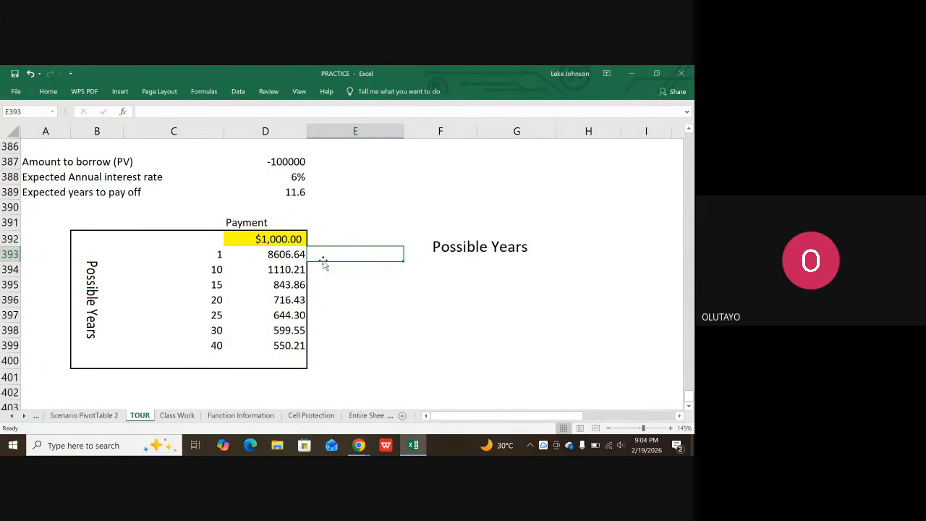
type("=")
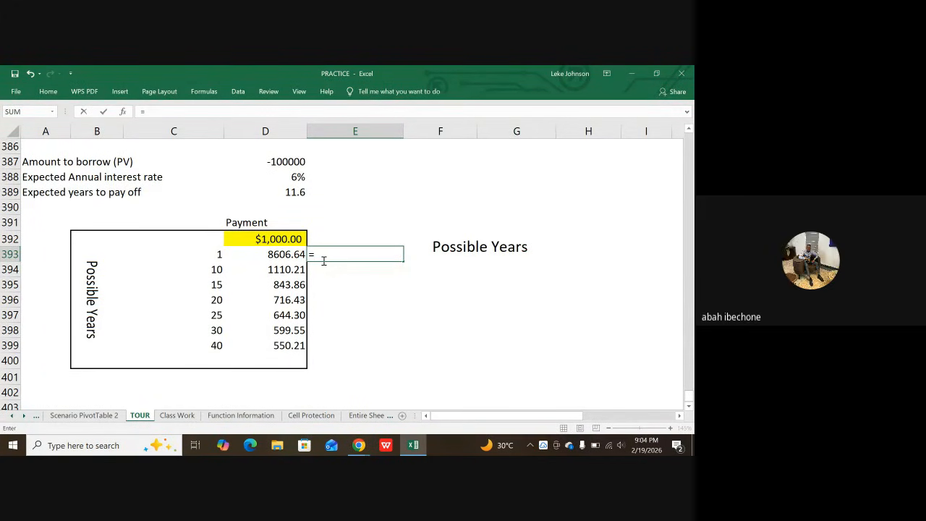
left_click(273, 253)
type("*")
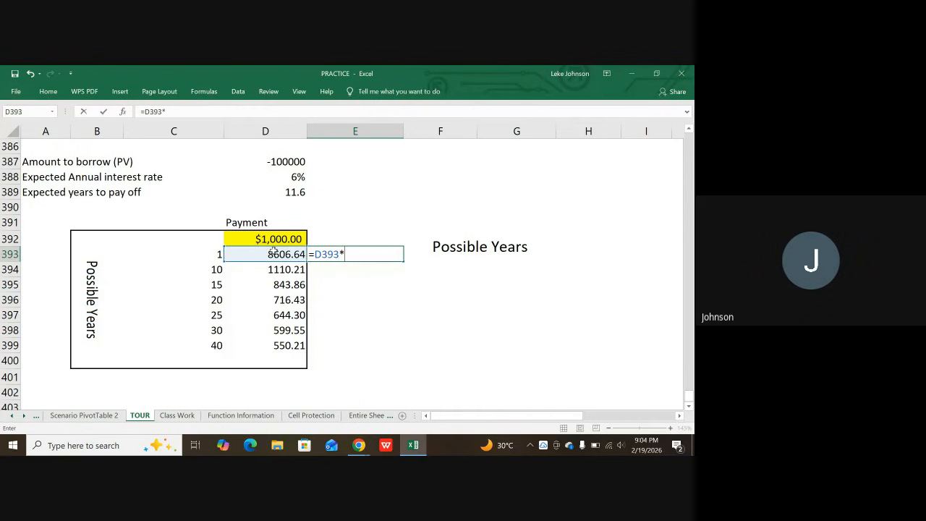
type("12")
key("Return")
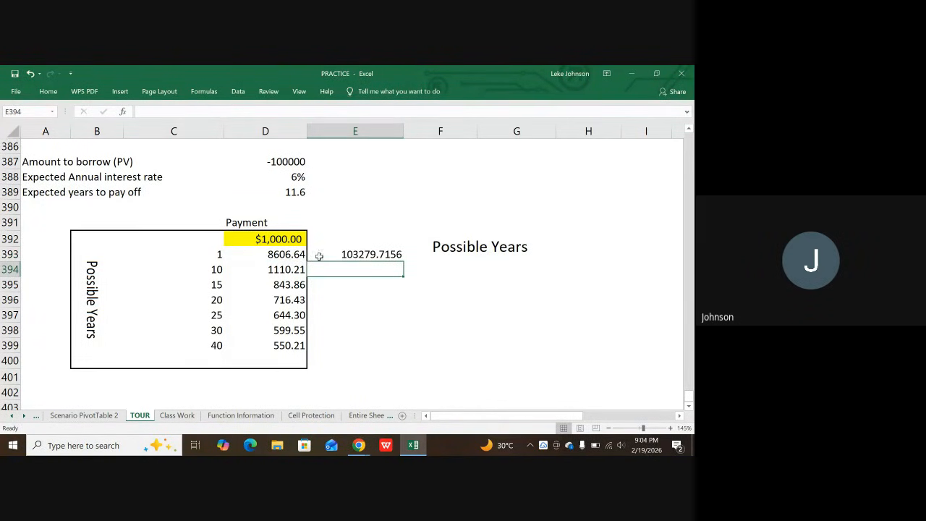
left_click(362, 254)
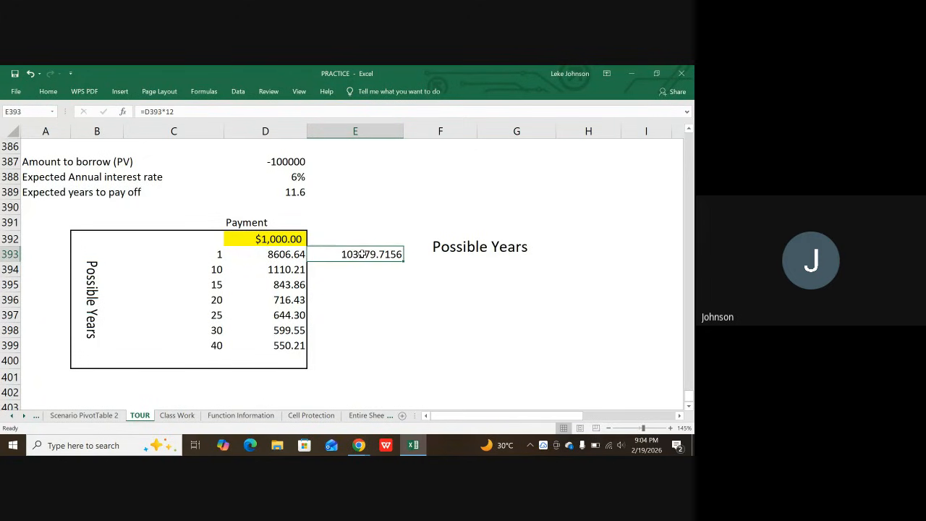
left_click(287, 177)
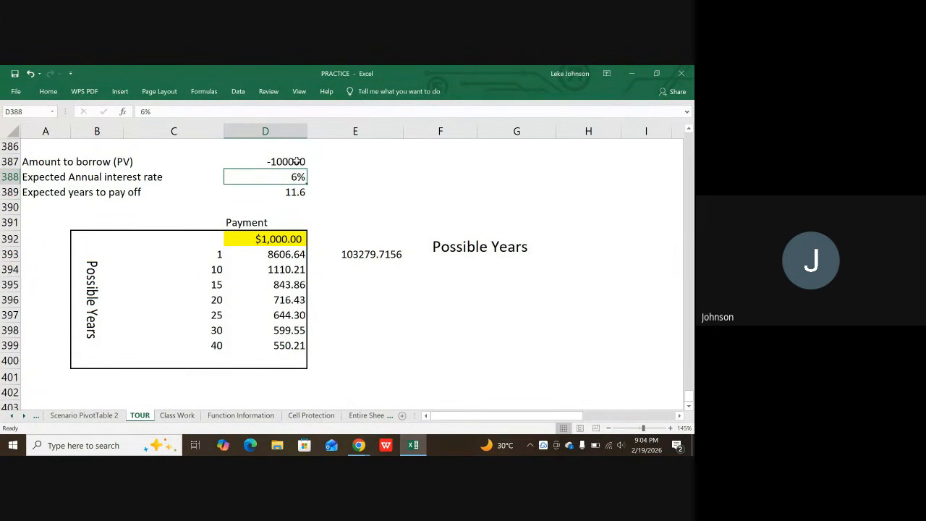
left_click(293, 161)
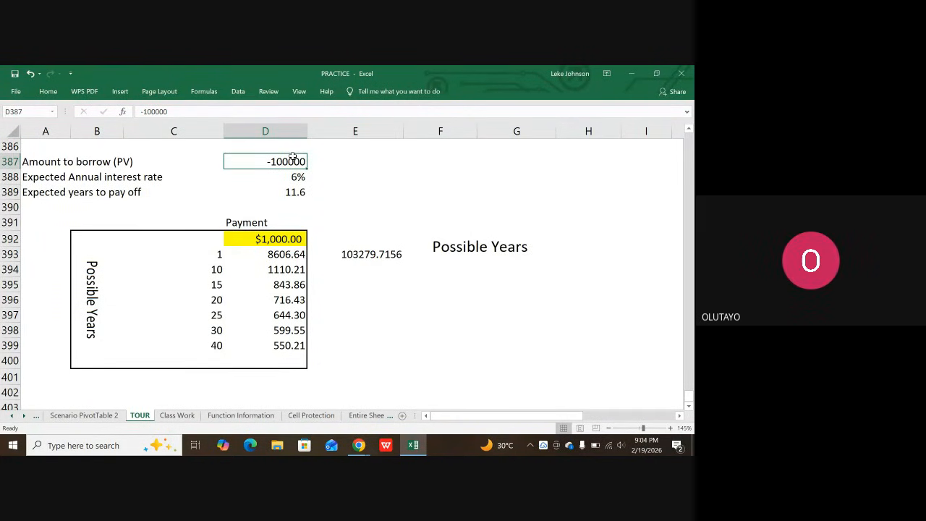
left_click(364, 257)
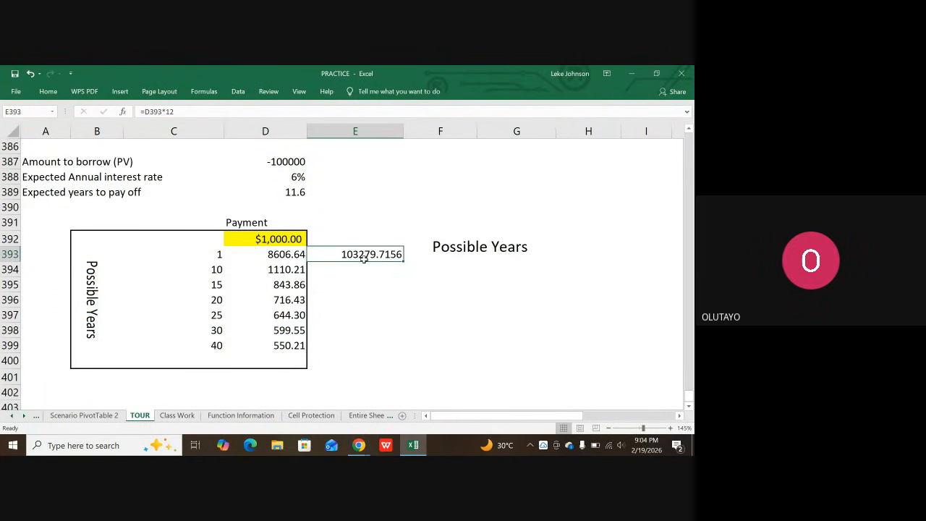
- Format the one-year total in E393 to show no decimal places
left_click(48, 91)
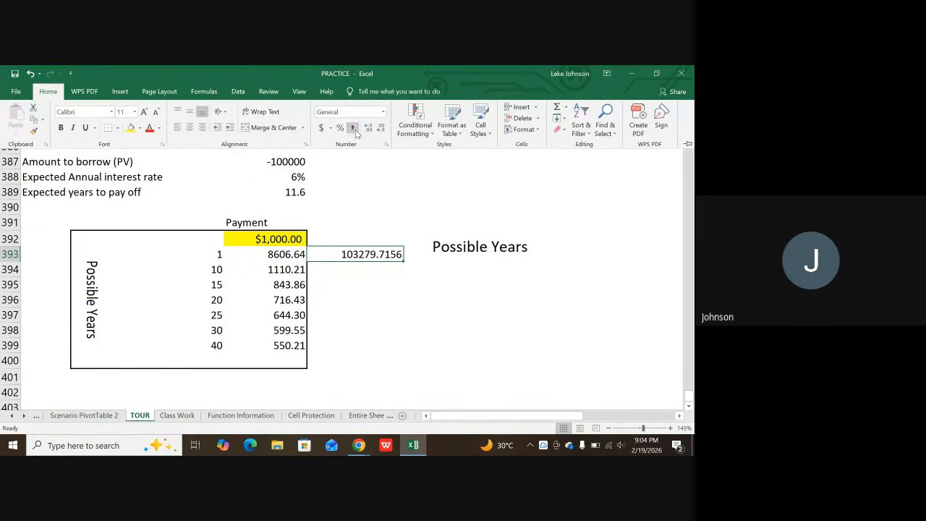
left_click(381, 128)
left_click(381, 128)
left_click(381, 128)
left_click(381, 128)
left_click(399, 261)
left_click(390, 264)
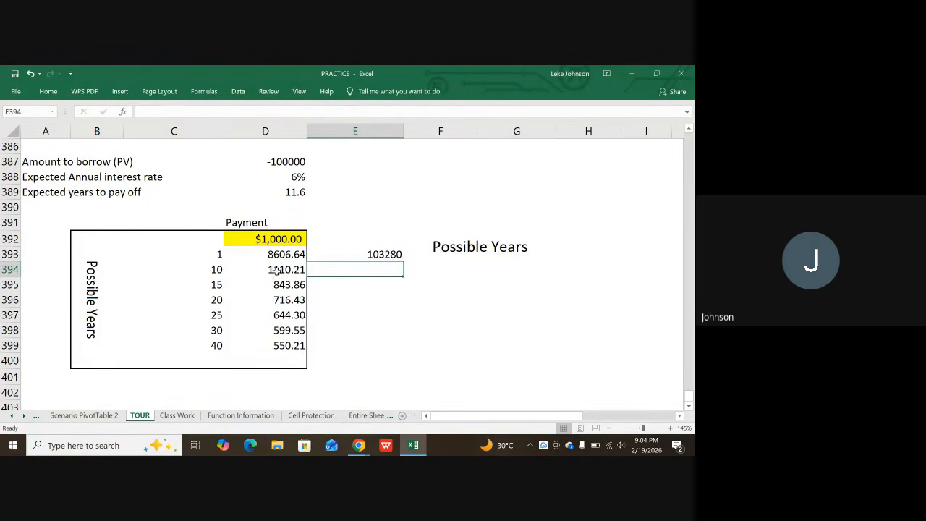
- Compare the one-year total in E393 with the borrowed amount, interest rate and payment, and examine the ten-year entry and its payment
left_click(364, 250)
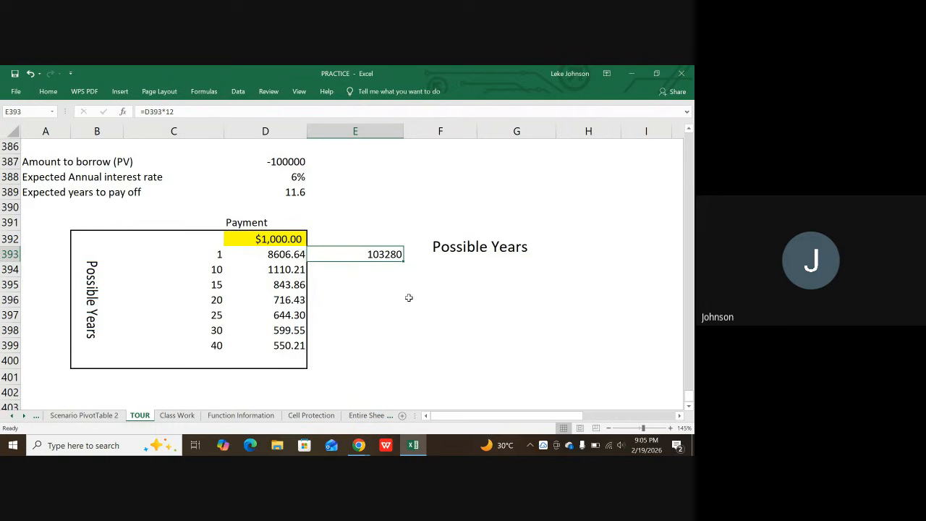
left_click(378, 274)
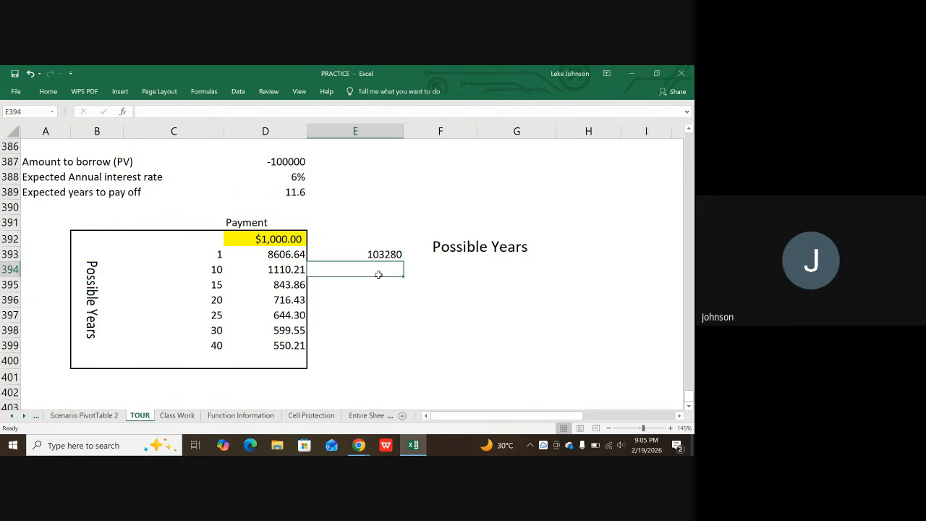
left_click(382, 254)
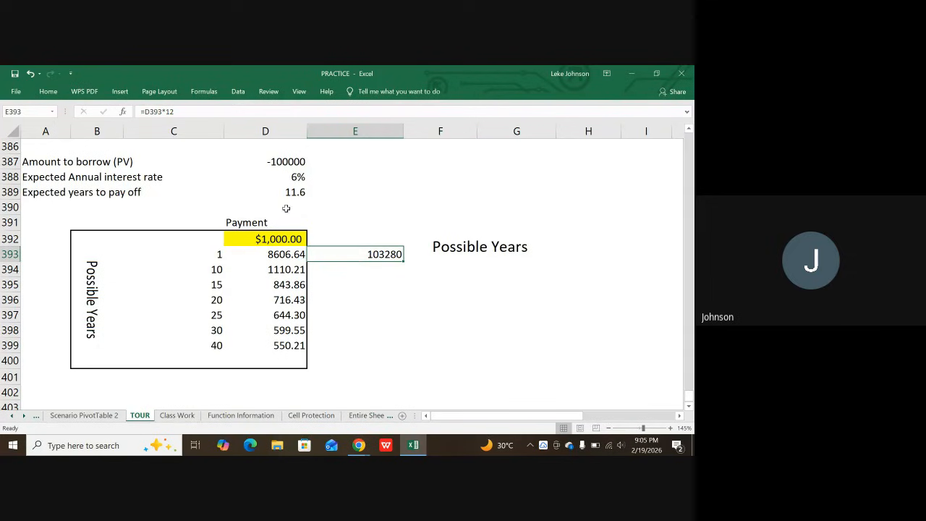
left_click(287, 161)
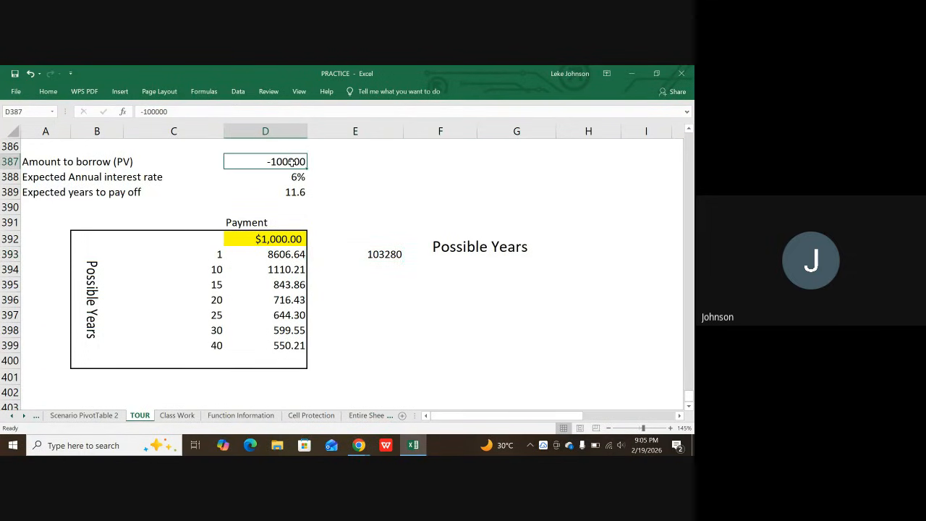
left_click(298, 177)
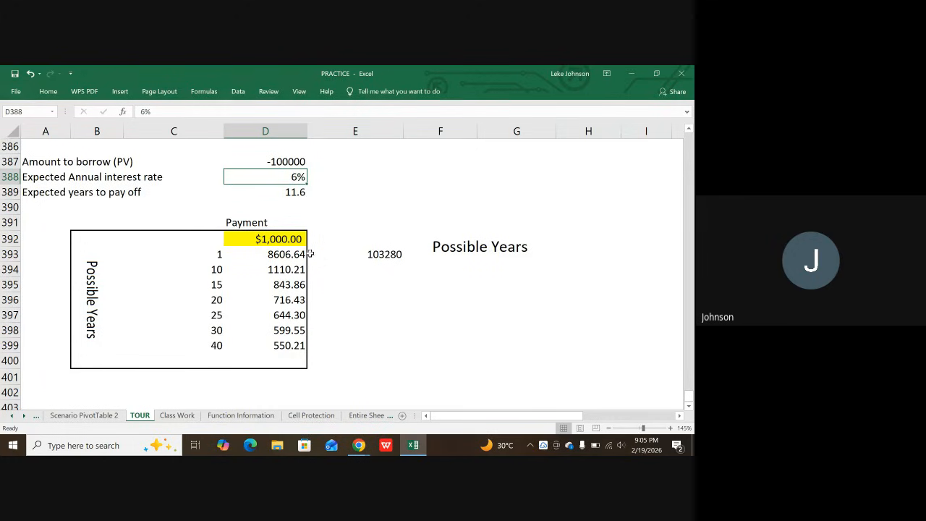
left_click(287, 255)
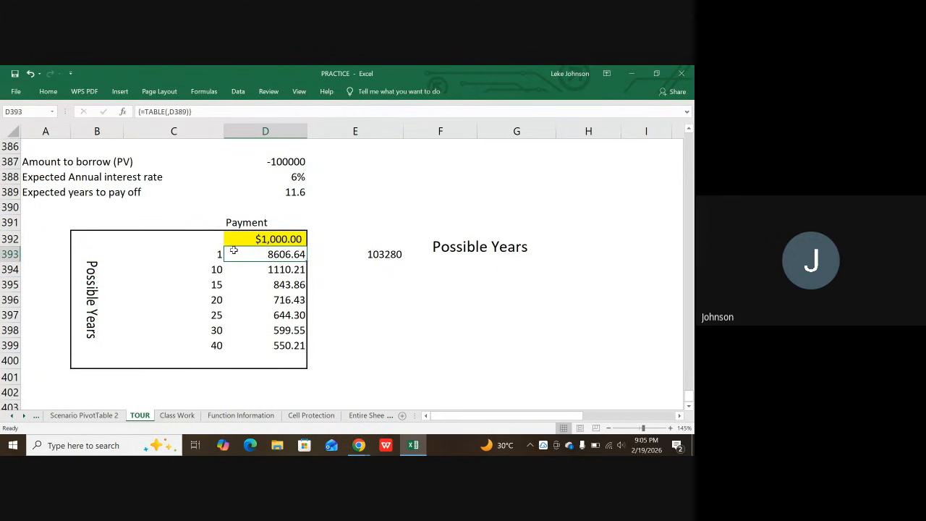
left_click(212, 252)
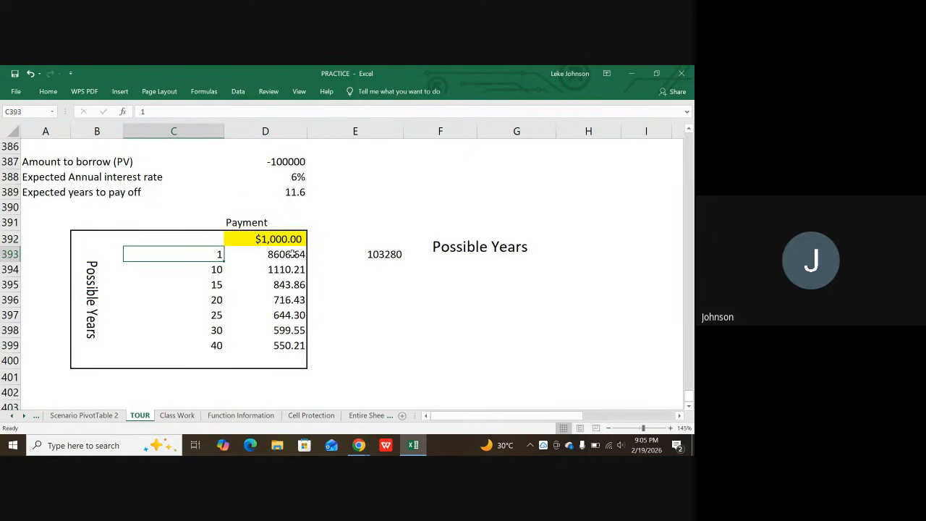
left_click(295, 162)
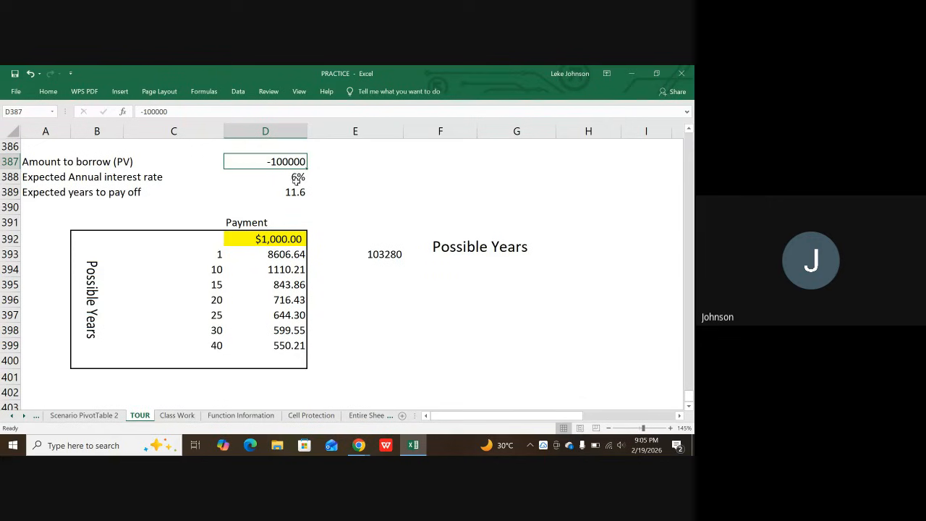
left_click(297, 180)
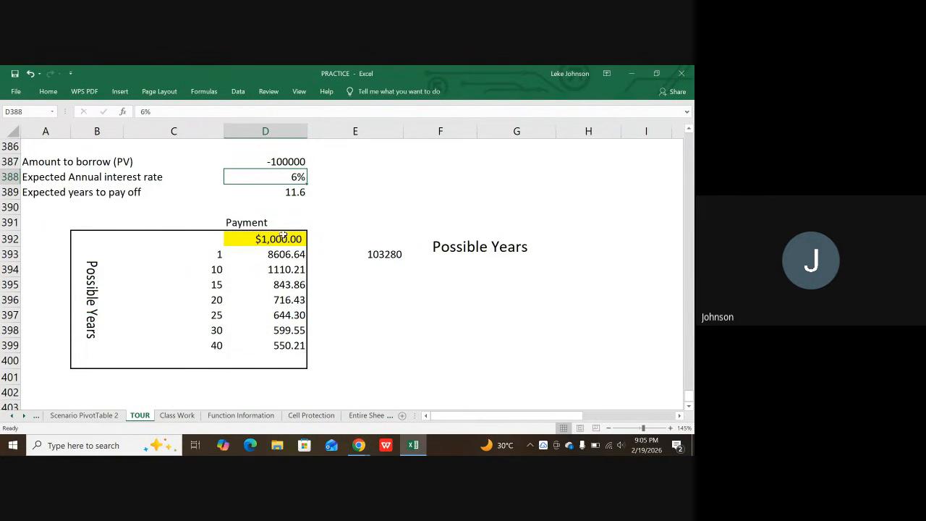
left_click(214, 268)
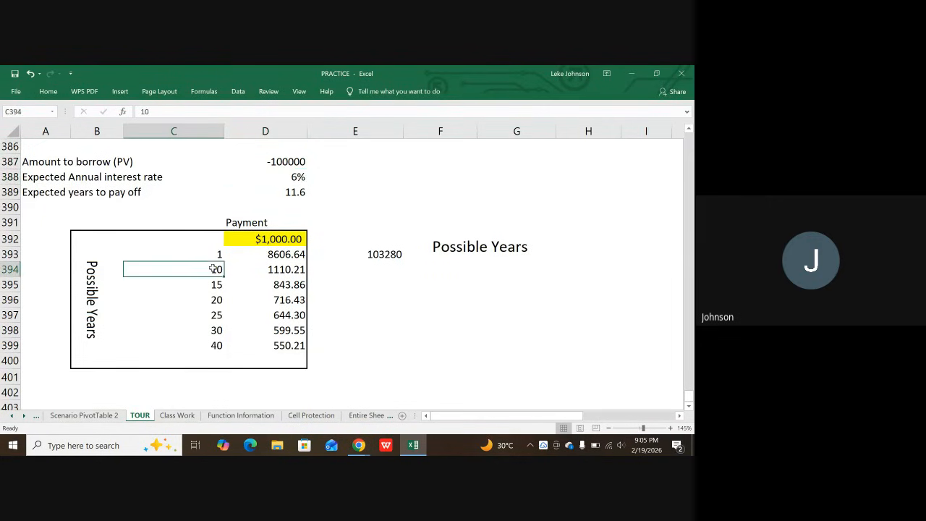
left_click(284, 271)
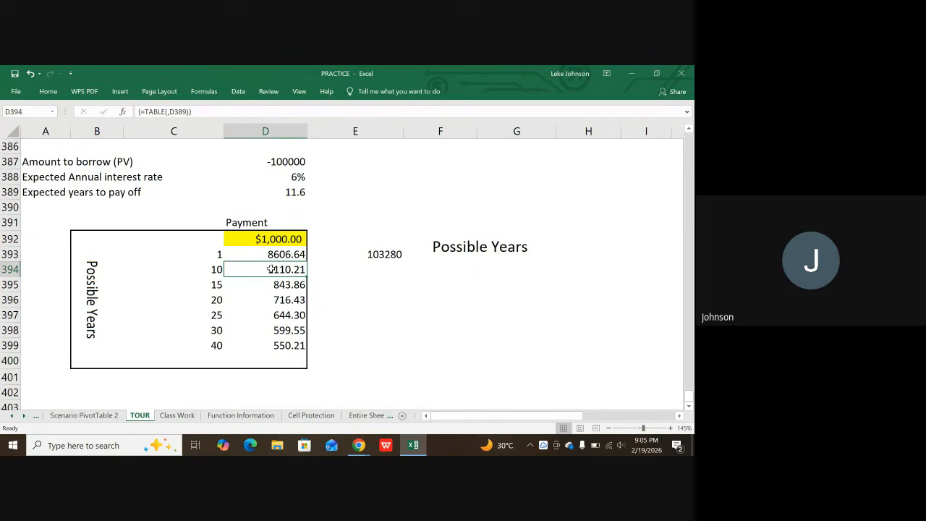
left_click(213, 270)
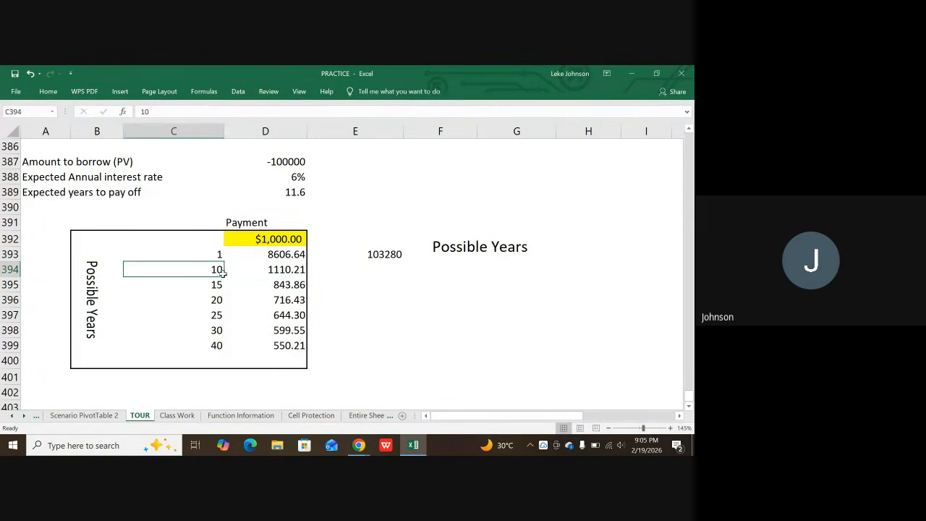
left_click(282, 268)
- Try to calculate the total repaid over ten years in E394 with =D3948*(C394*12)
left_click(370, 271)
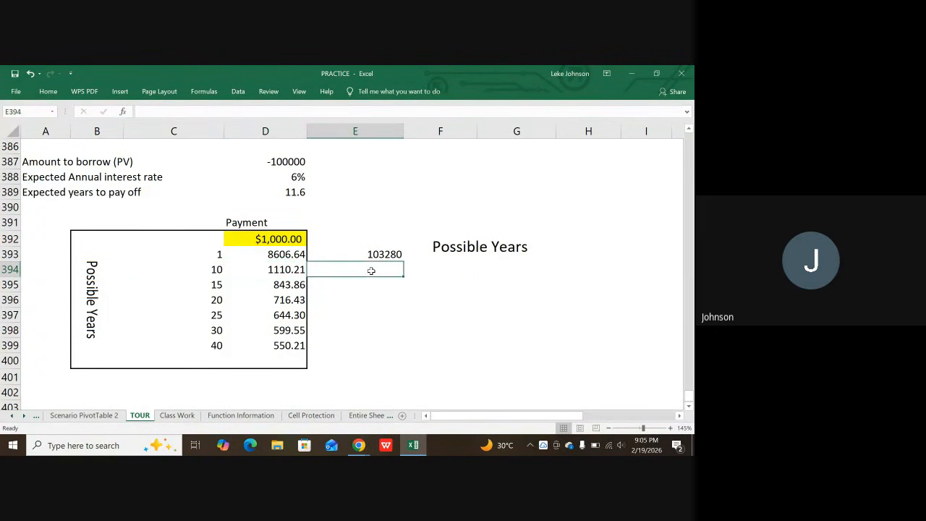
type("=")
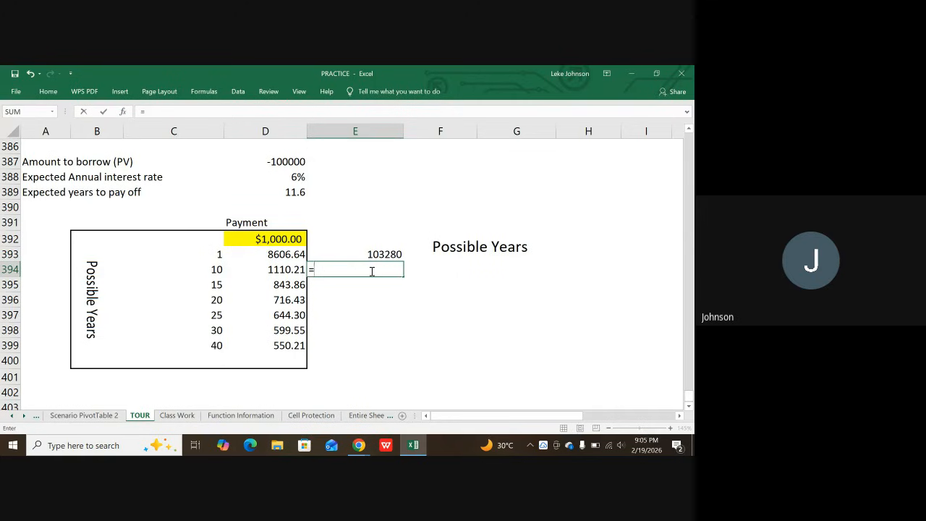
left_click(290, 269)
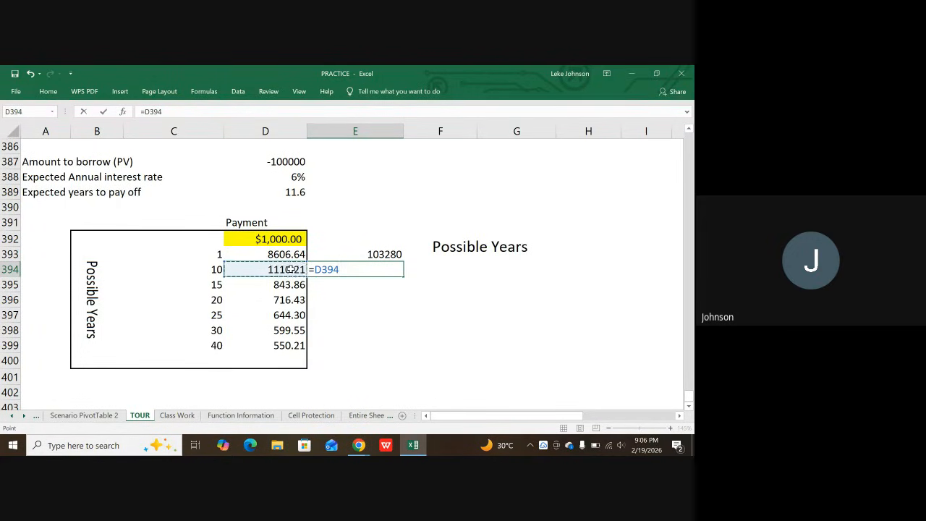
type("8*(")
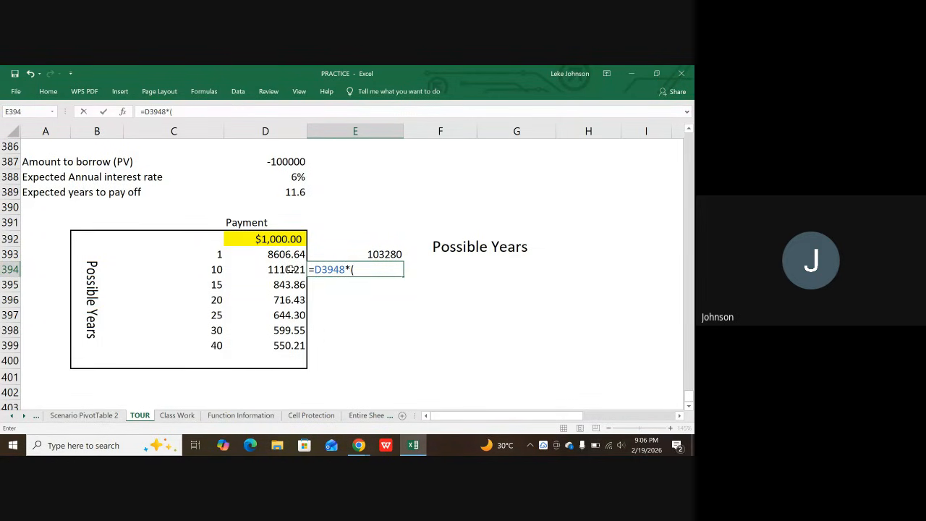
left_click(219, 271)
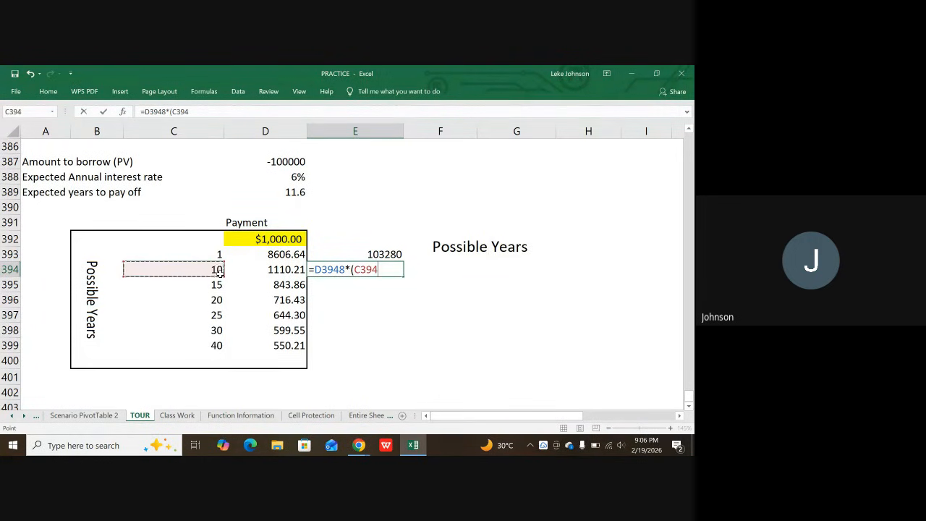
type("*")
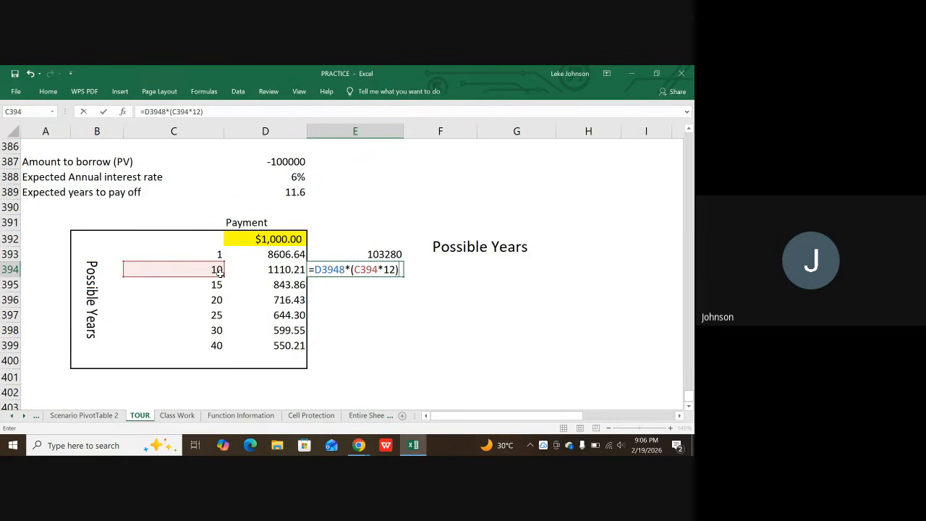
type("12)")
key("Return")
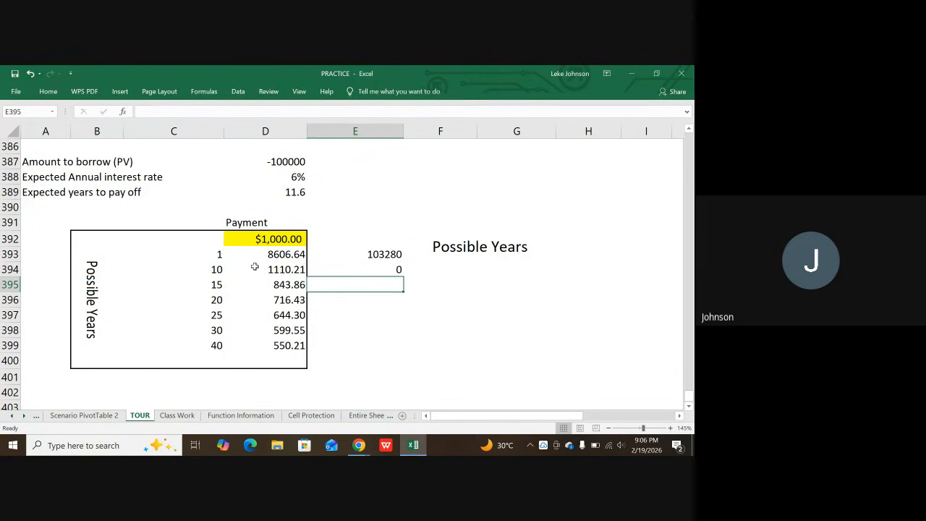
- Replace the formula in E394 with =D394*C394*12 to calculate the total repaid over ten years
left_click(365, 267)
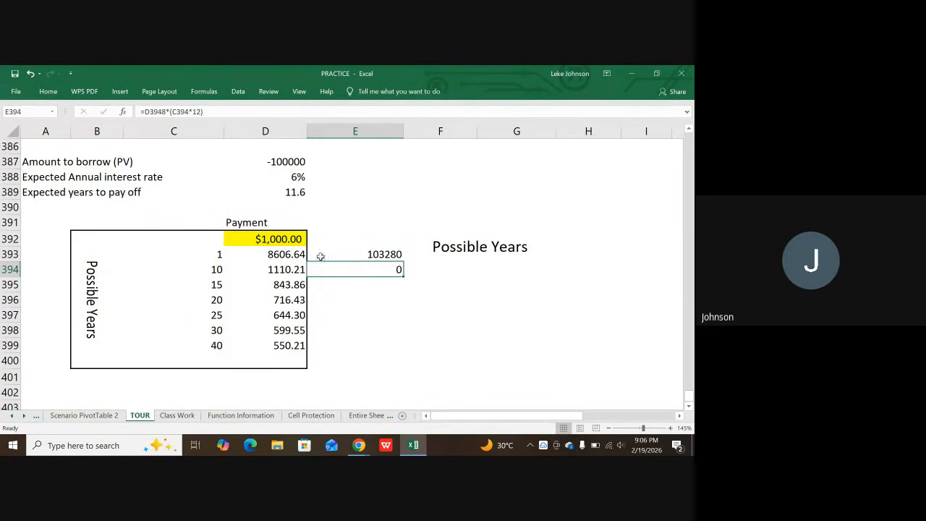
left_click(286, 270)
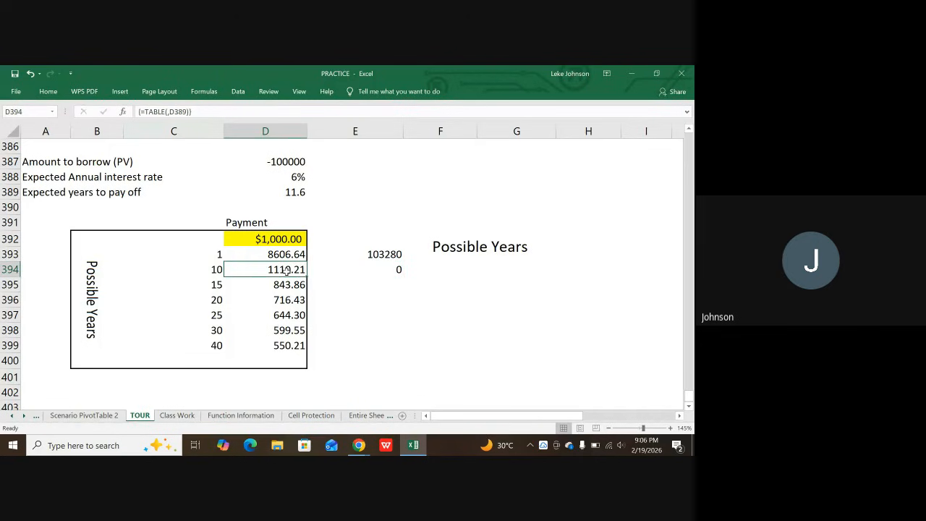
left_click(378, 272)
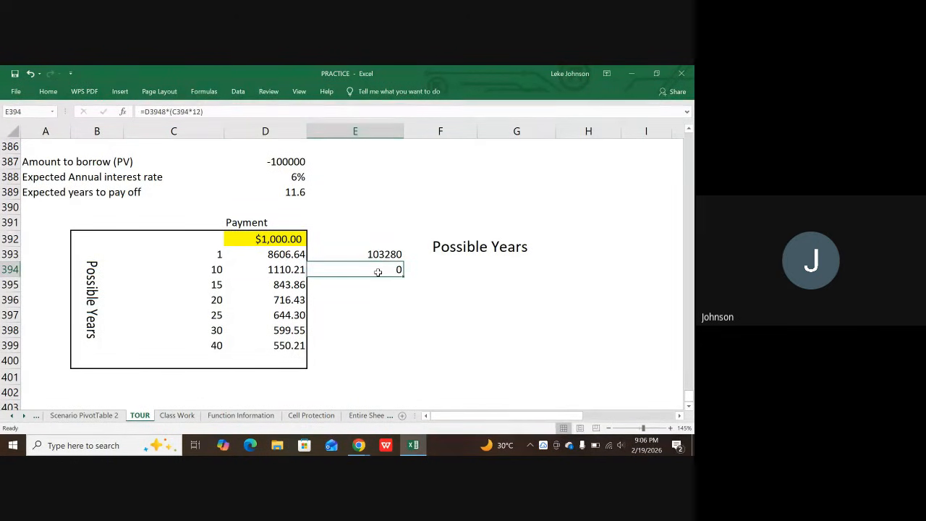
type("=")
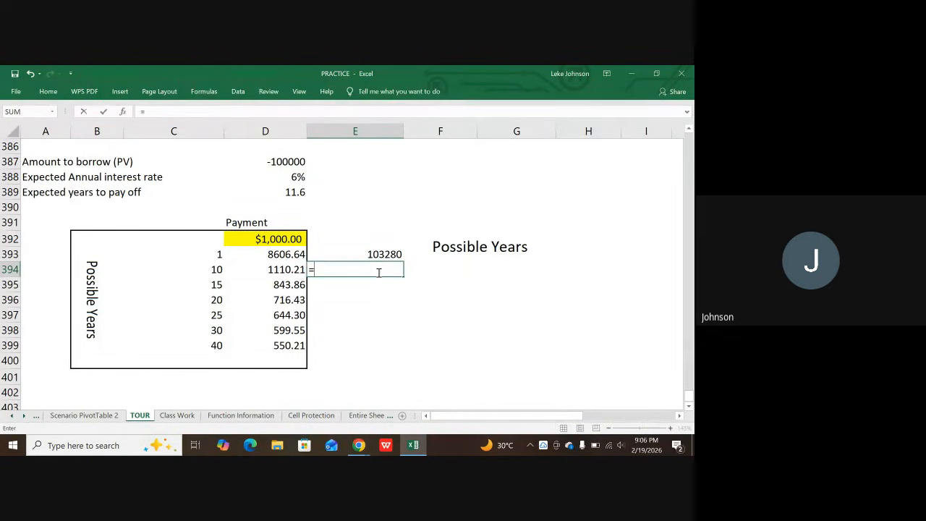
left_click(289, 268)
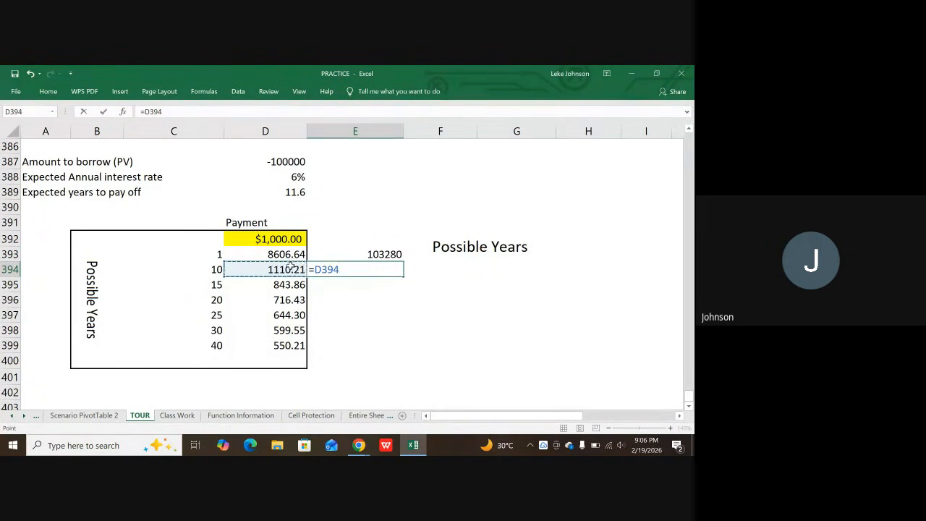
type("*")
left_click(215, 269)
type("*12")
key("Return")
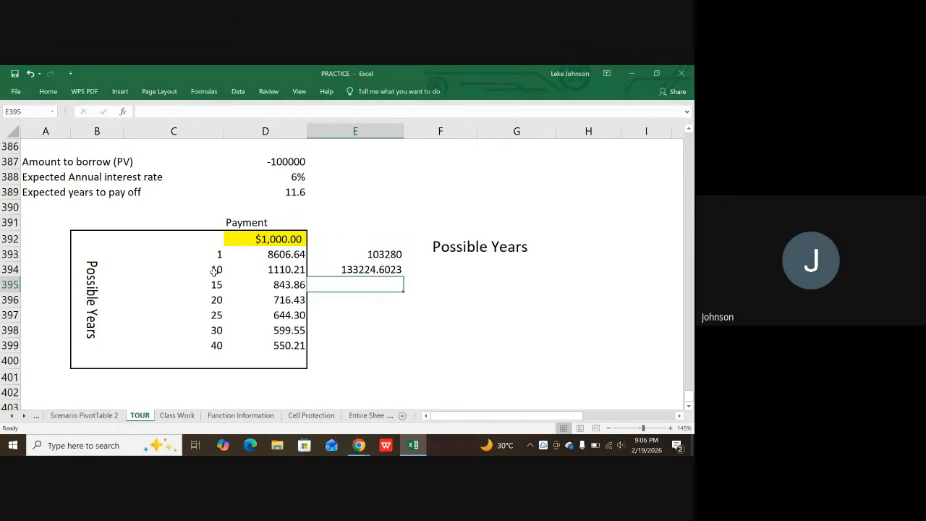
- Copy the number format of E393 to E394:E399 with Format Painter
left_click(349, 270)
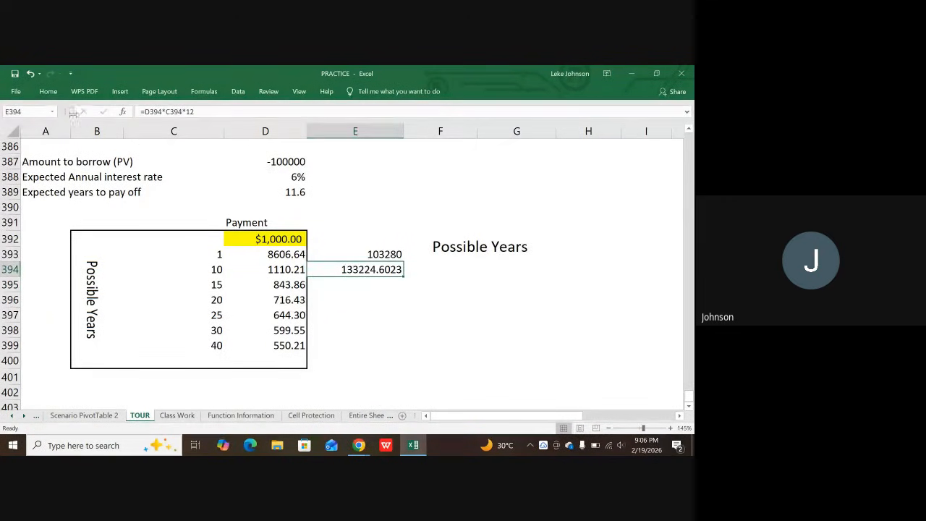
left_click(46, 93)
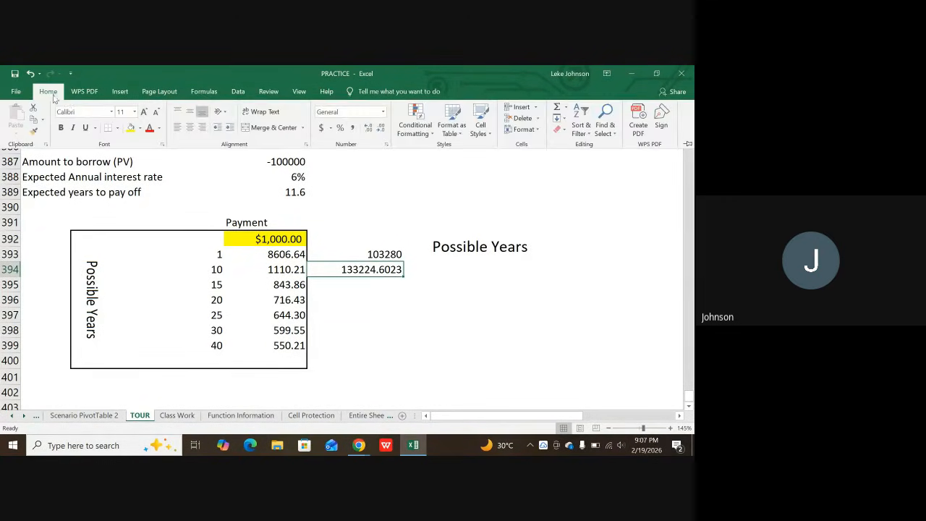
left_click(388, 256)
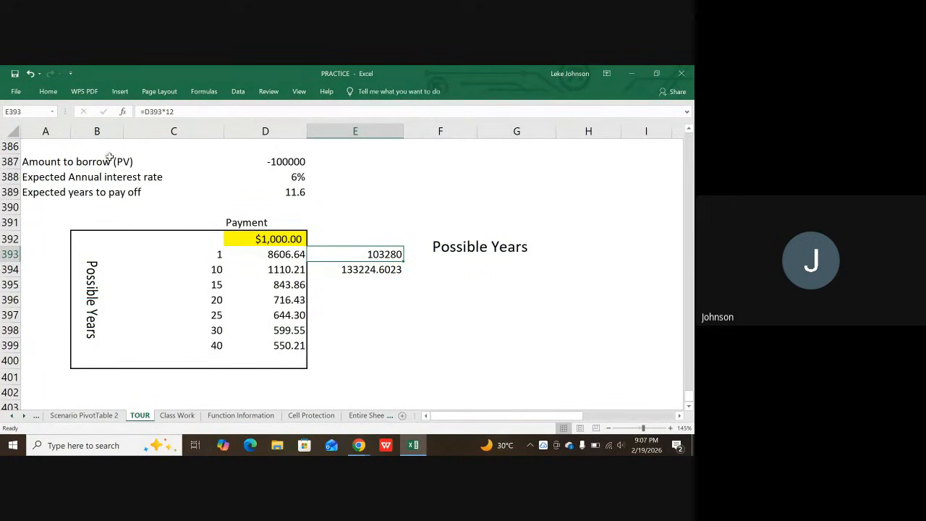
left_click(48, 91)
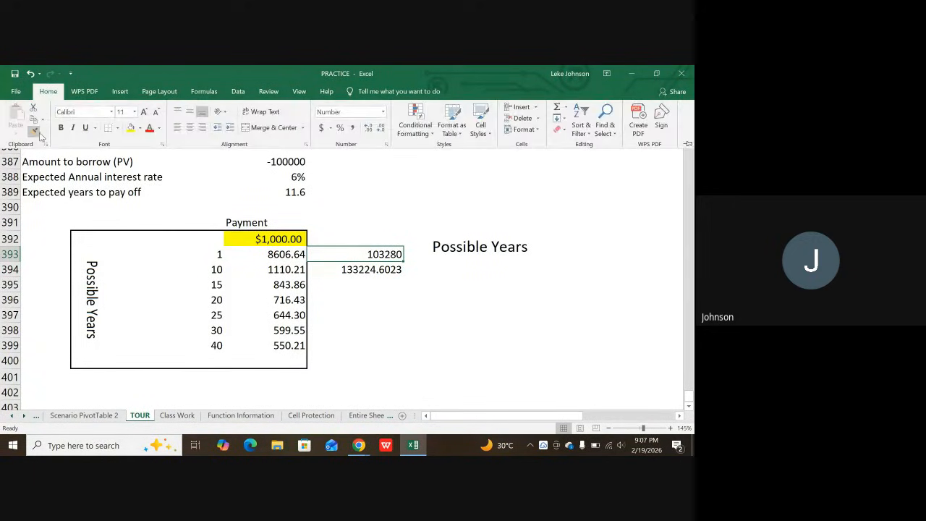
left_click(39, 134)
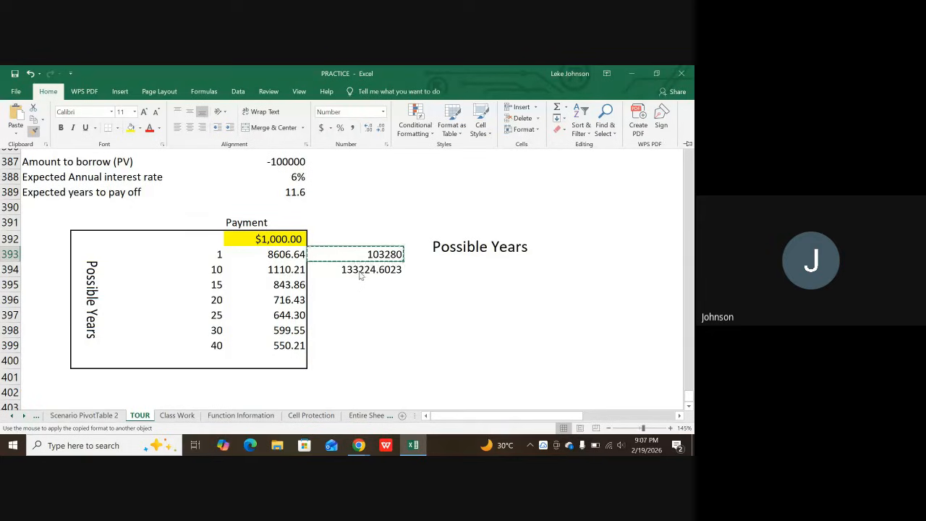
mouse_move(361, 269)
left_mouse_down()
mouse_move(364, 316)
mouse_move(350, 342)
left_mouse_up()
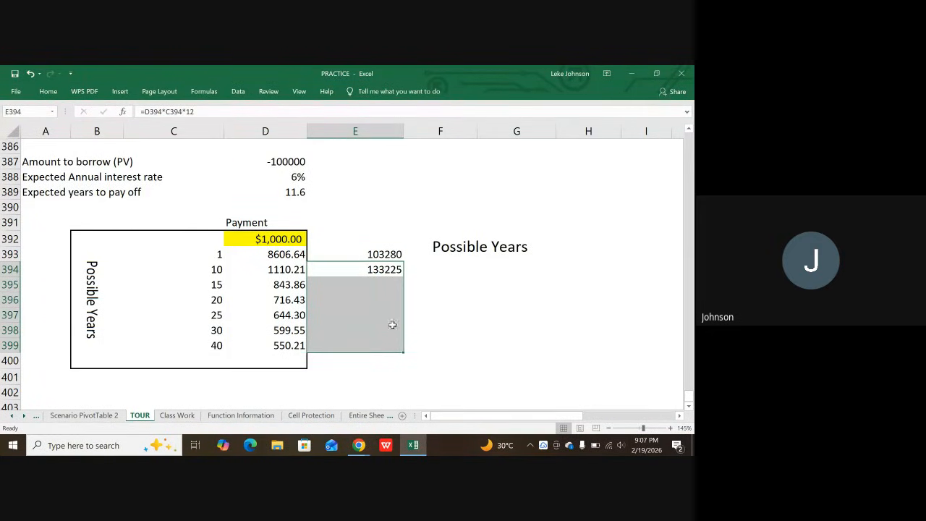
left_click(453, 310)
- Apply the comma number style with two decimals to the totals in E393:E399
left_click_drag(387, 254, 388, 346)
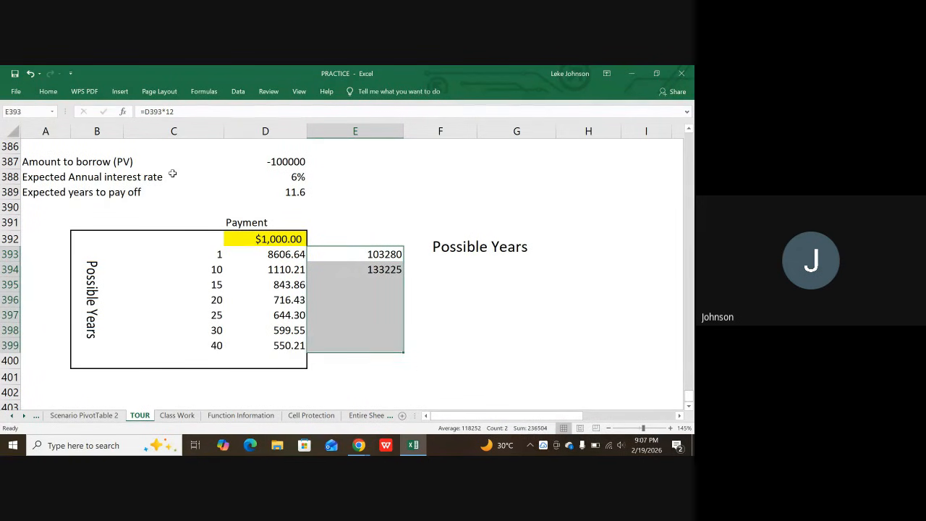
left_click(47, 91)
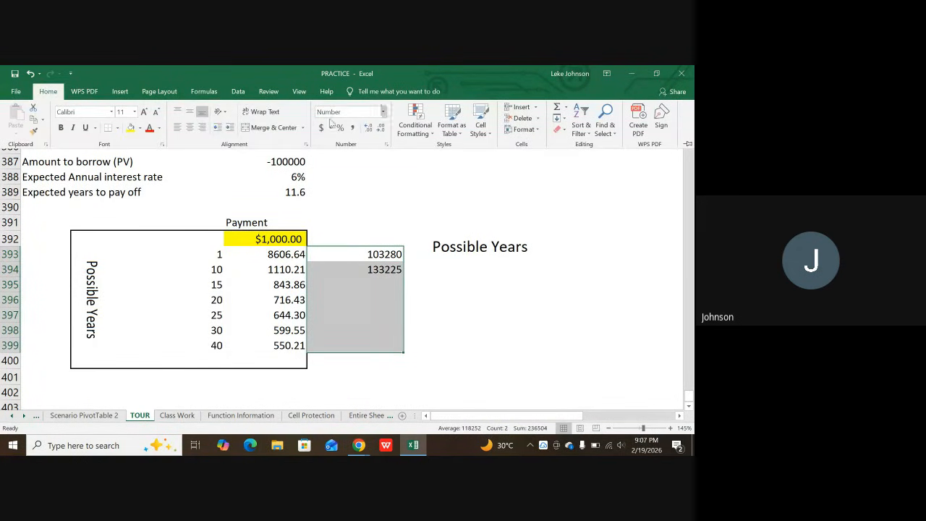
left_click(350, 128)
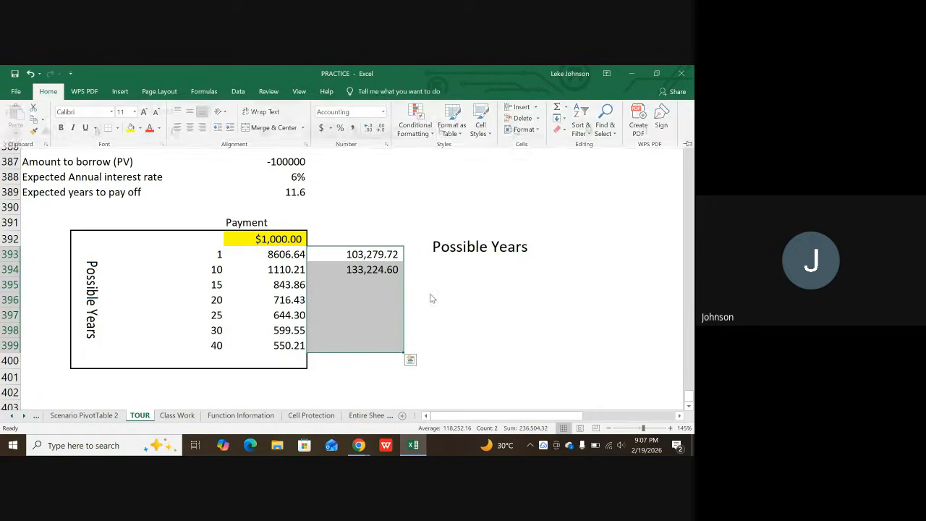
left_click(383, 297)
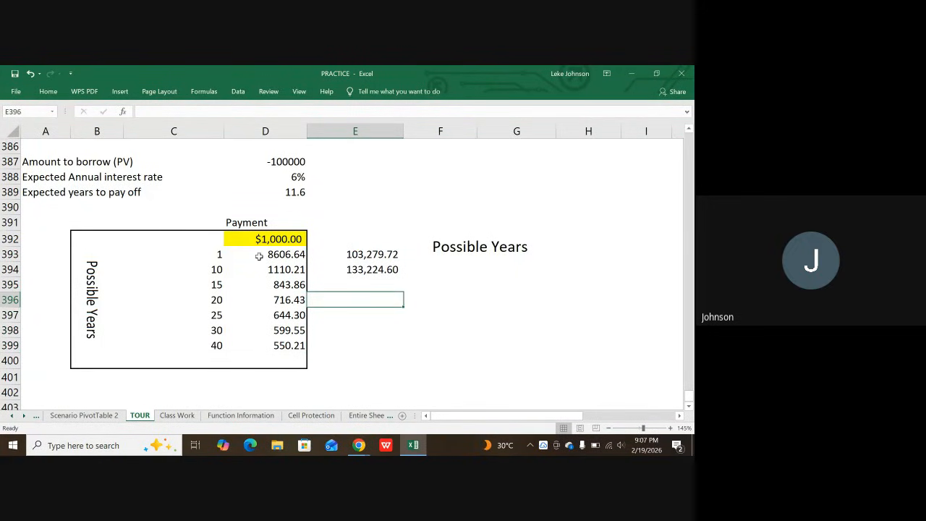
- Fill the total repayment formula from E394 down through E399 to cover every remaining repayment period
left_click(227, 257)
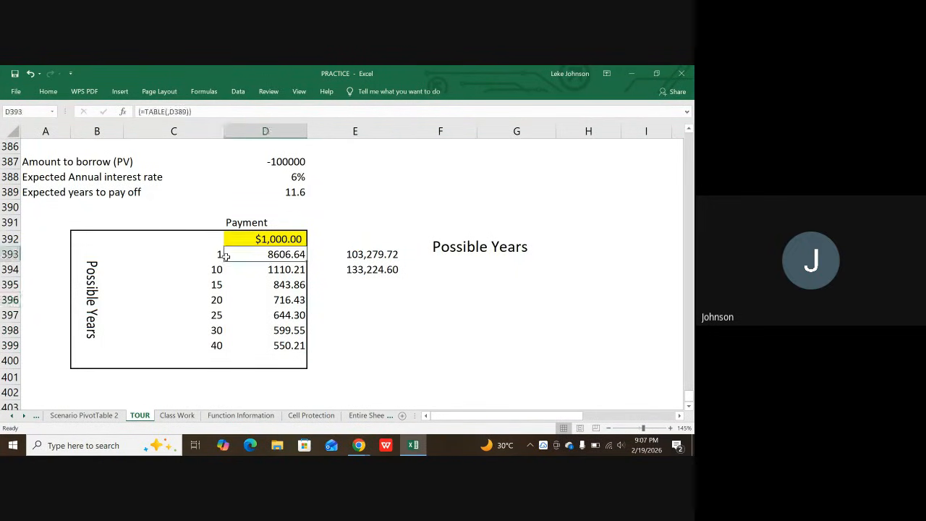
left_click(368, 250)
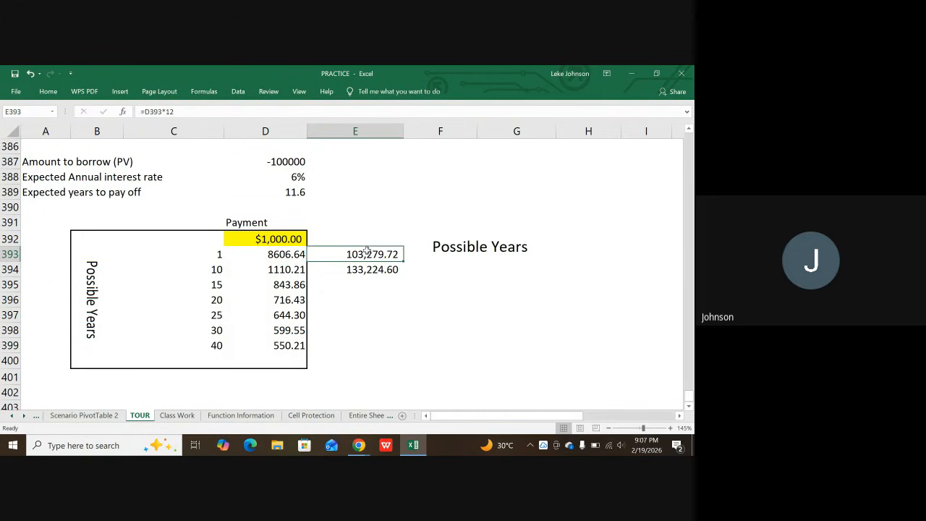
left_click(217, 270)
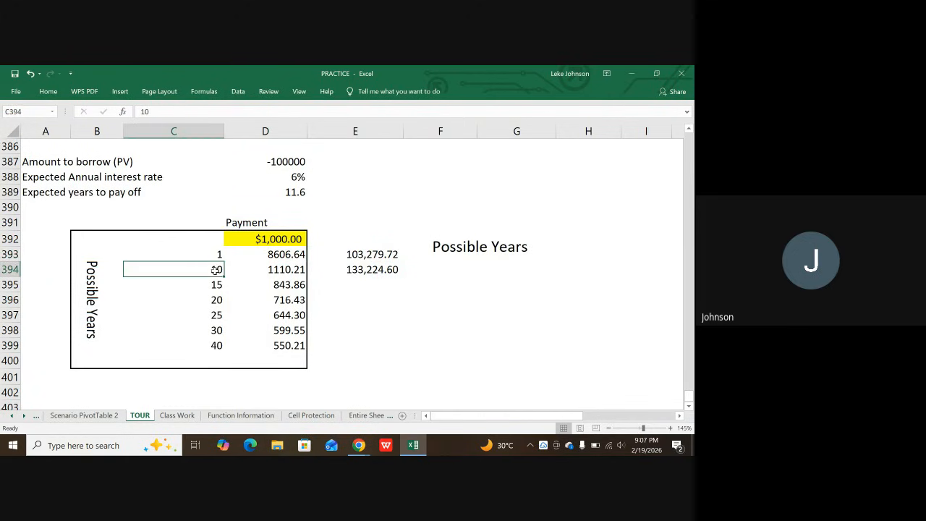
left_click(352, 270)
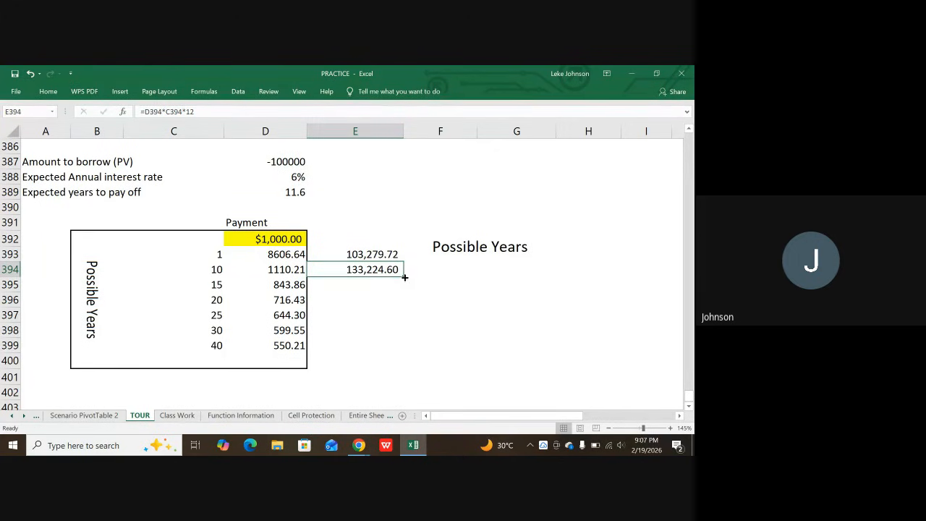
left_click_drag(404, 277, 386, 347)
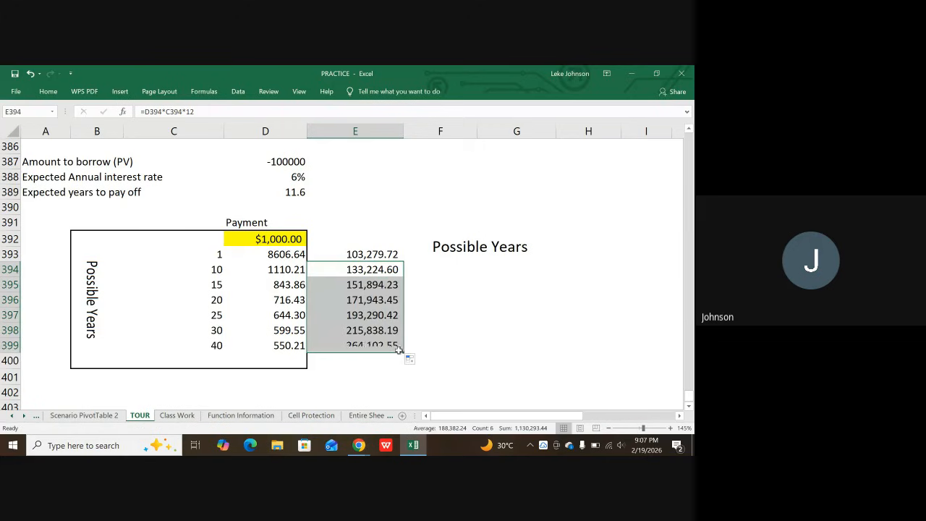
left_click(439, 311)
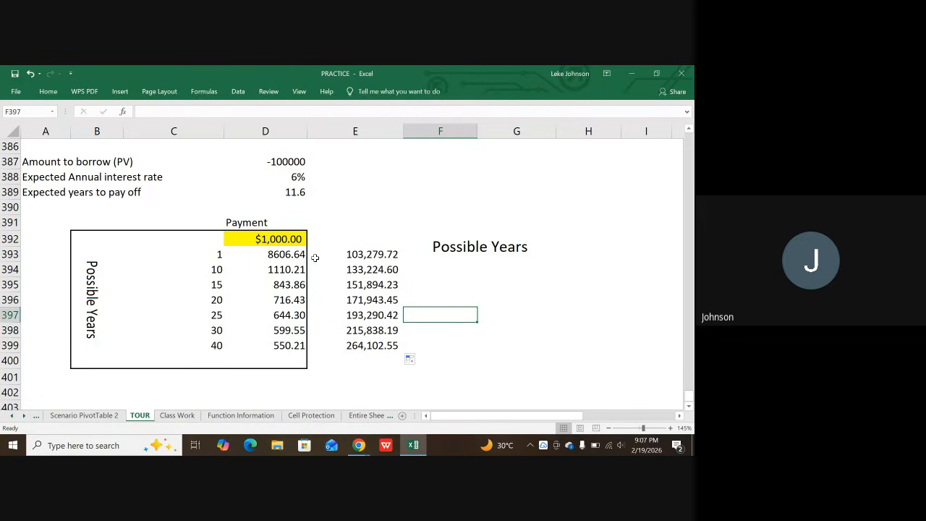
left_click(379, 255)
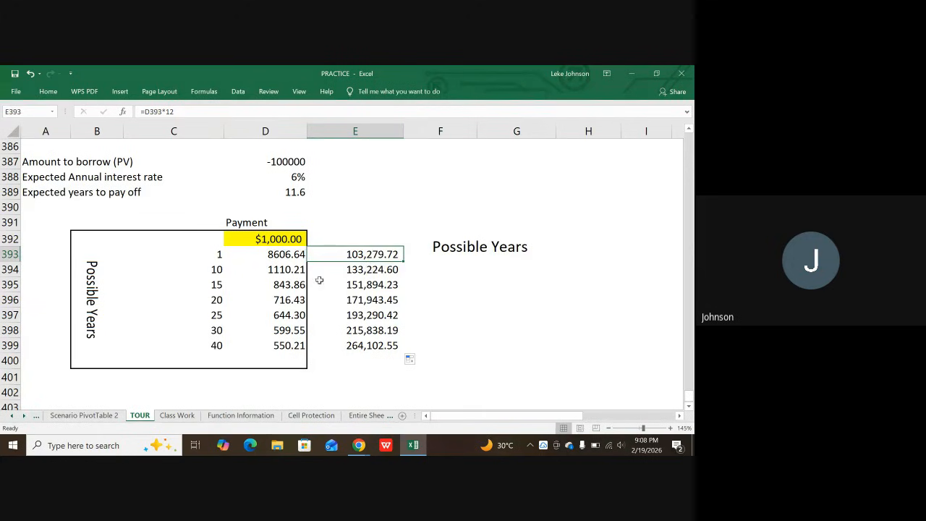
left_click(392, 272)
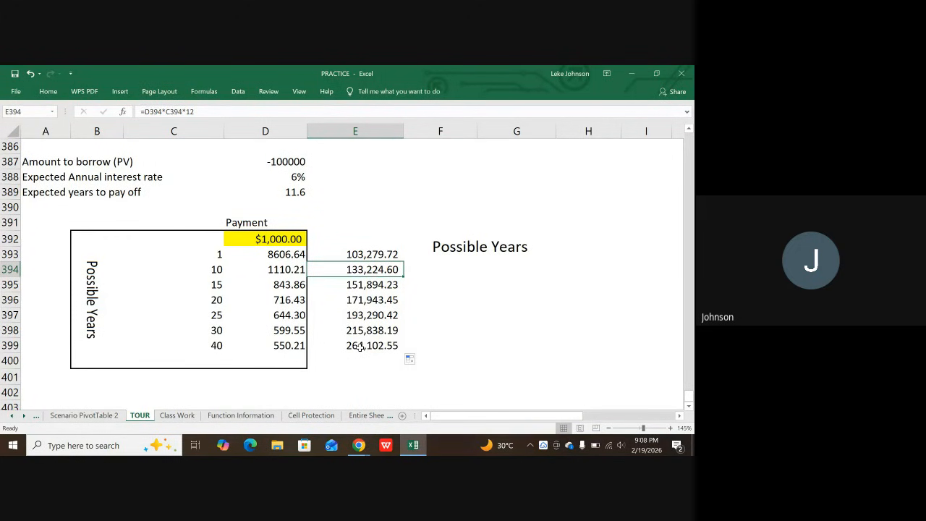
- Enter the heading PRINCIPAL + INTEREST in E392 above the repayment totals
scroll(360, 347, "up", 1)
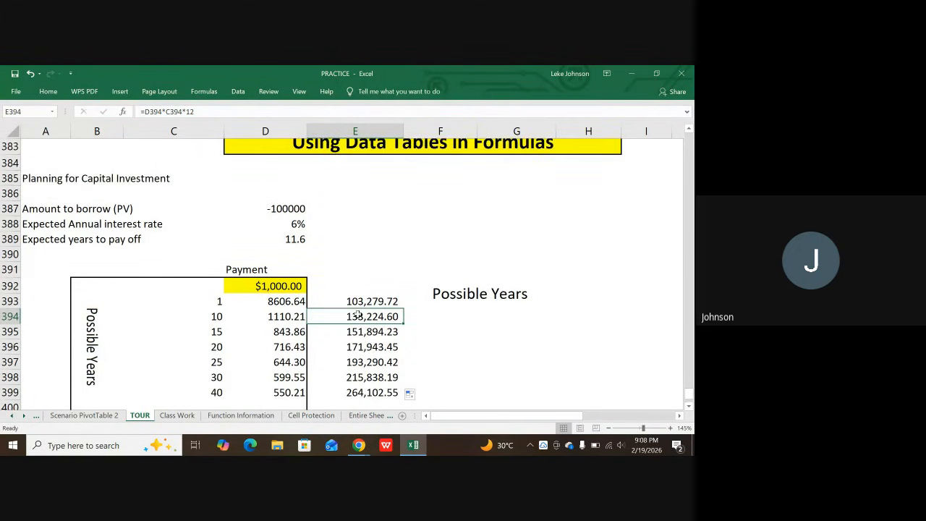
left_click(360, 289)
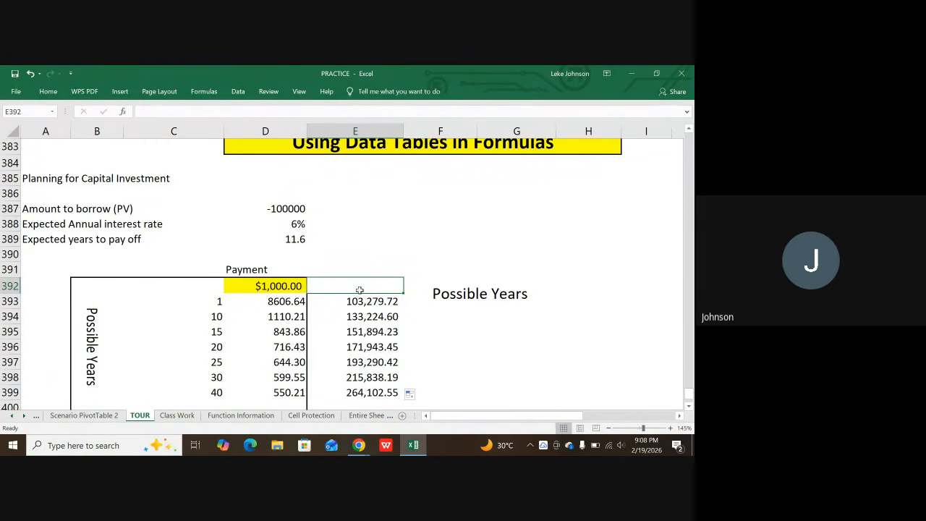
type("PR")
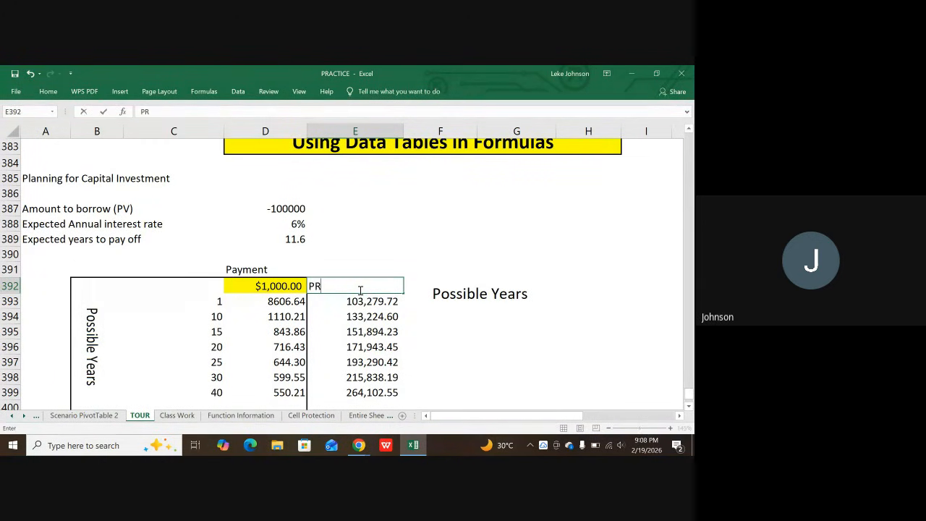
type("INCIPAL + INTER")
type("EST")
key("Return")
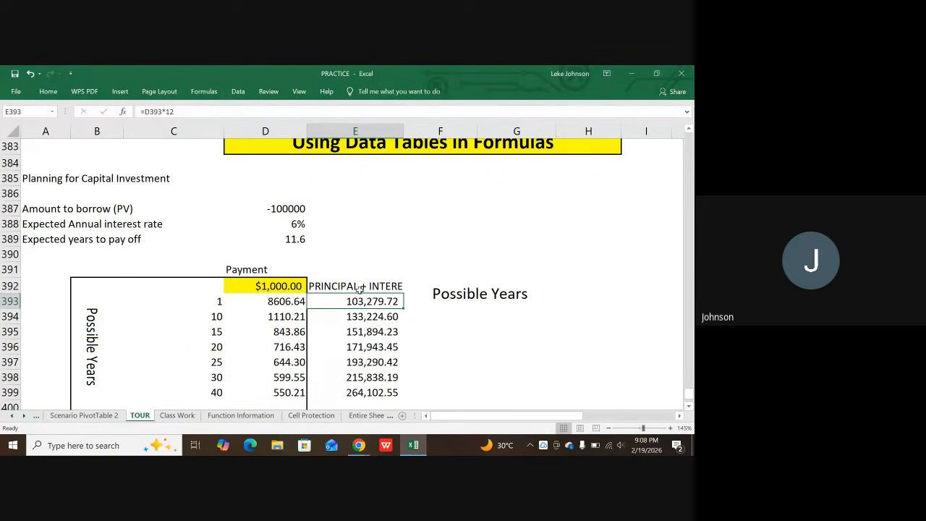
left_click(396, 282)
left_click_drag(439, 278, 563, 292)
left_click(473, 327)
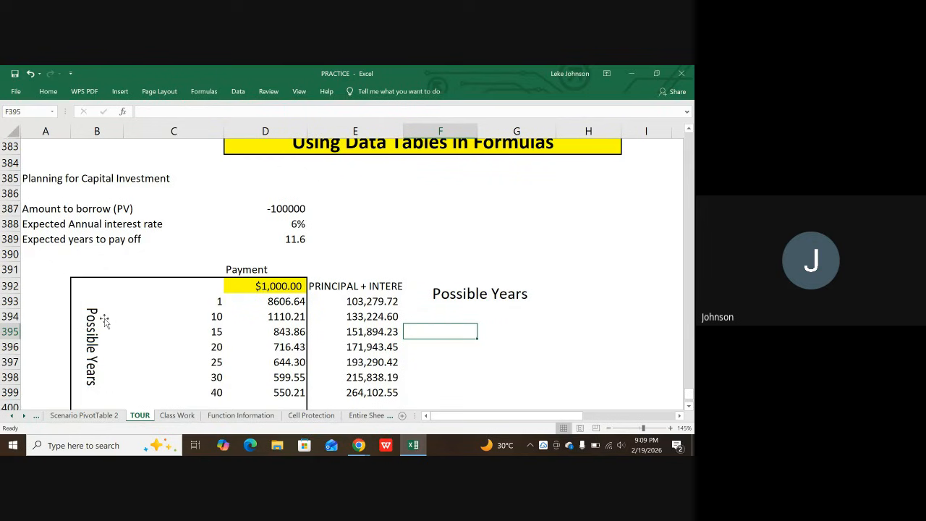
- Add a left border to C392:C400 to separate the year values from the Possible Years label
scroll(105, 323, "down", 1)
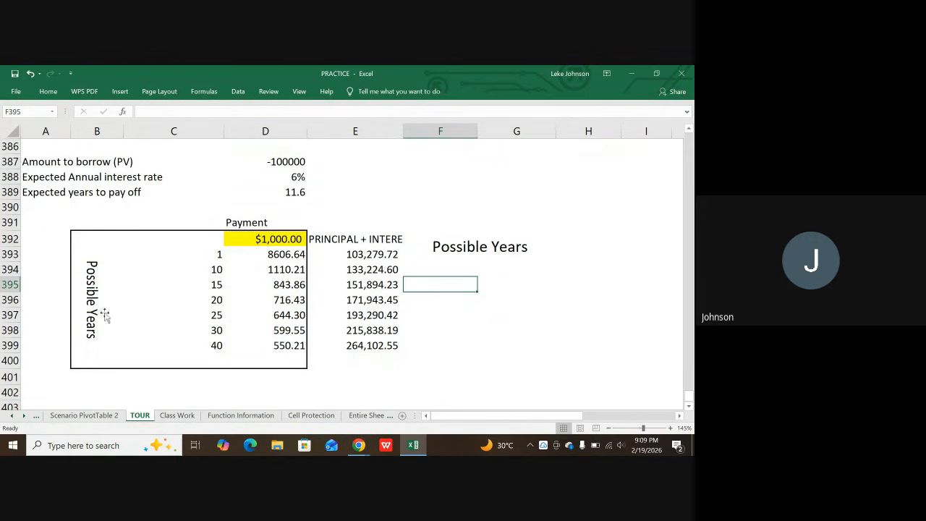
left_click(202, 238)
left_click_drag(214, 241, 205, 361)
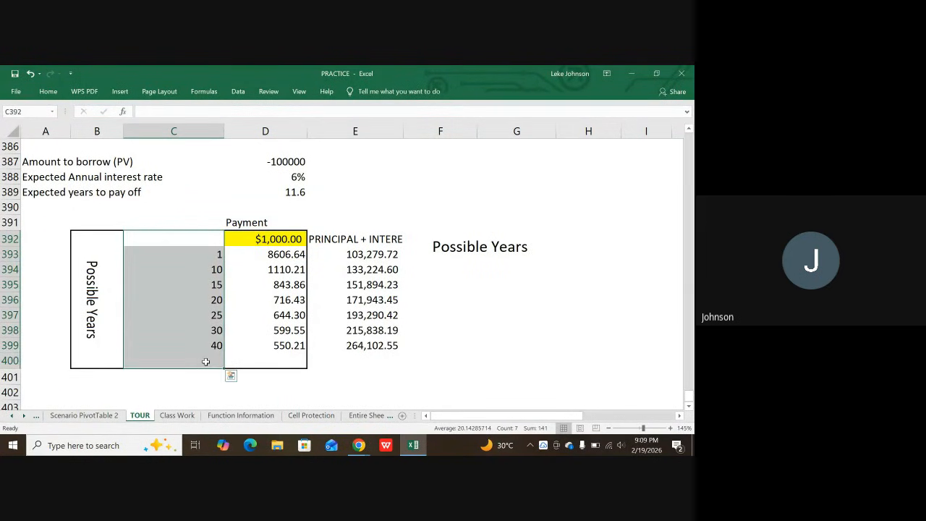
key("ctrl+1")
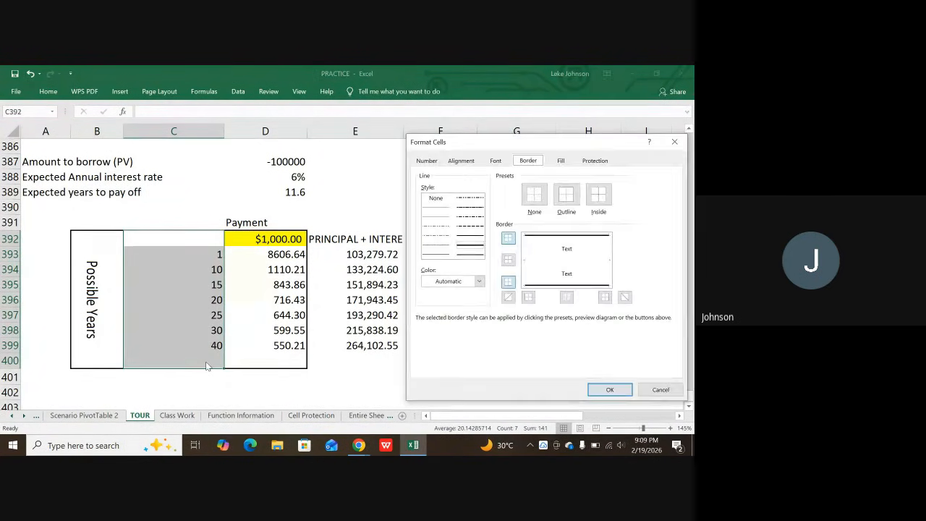
left_click(528, 297)
left_click(609, 390)
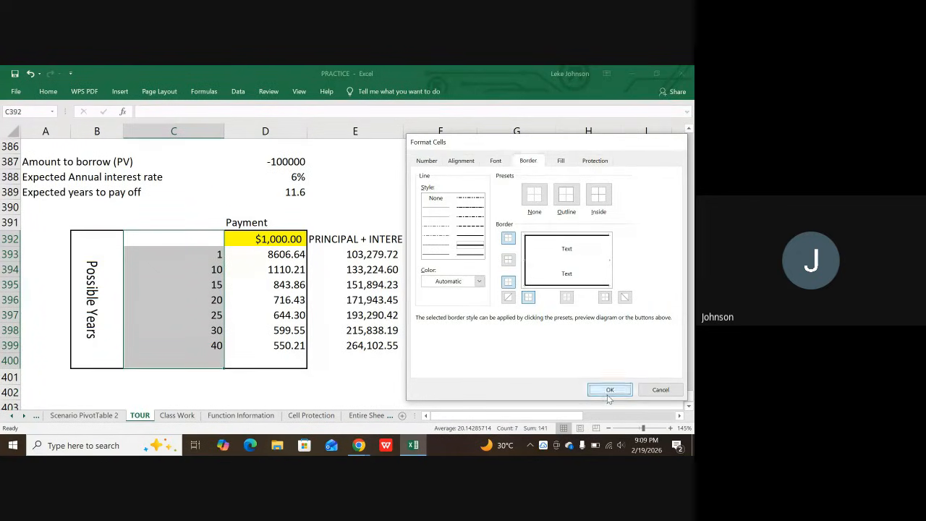
left_click(391, 376)
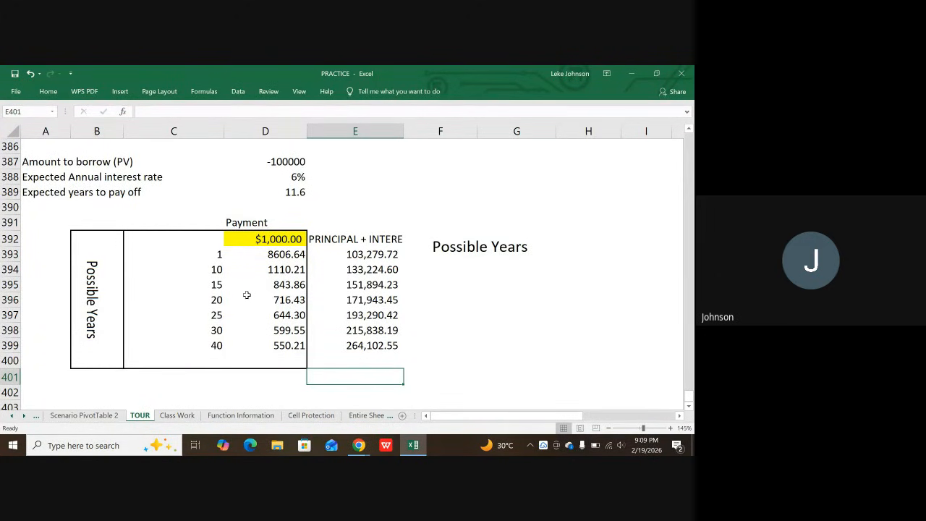
- Enter the heading Years in C392 above the list of repayment periods
left_click(191, 237)
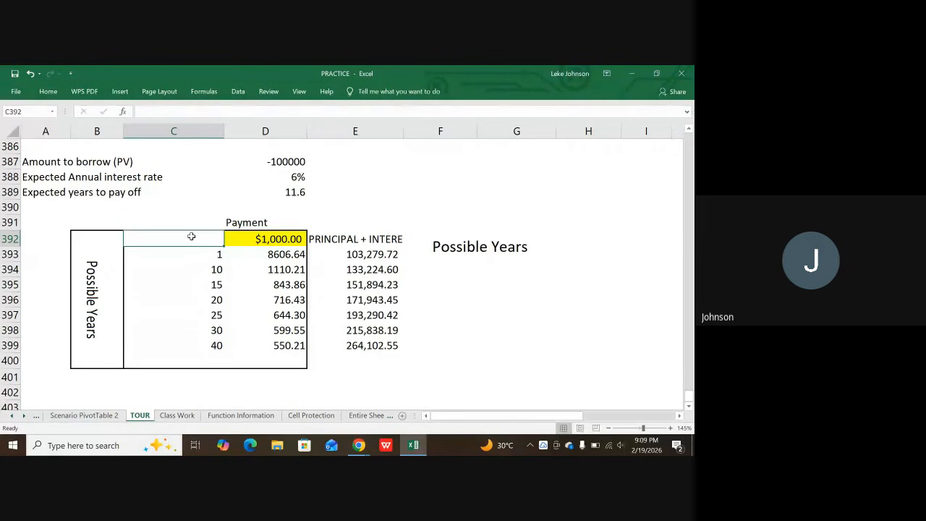
type("Years")
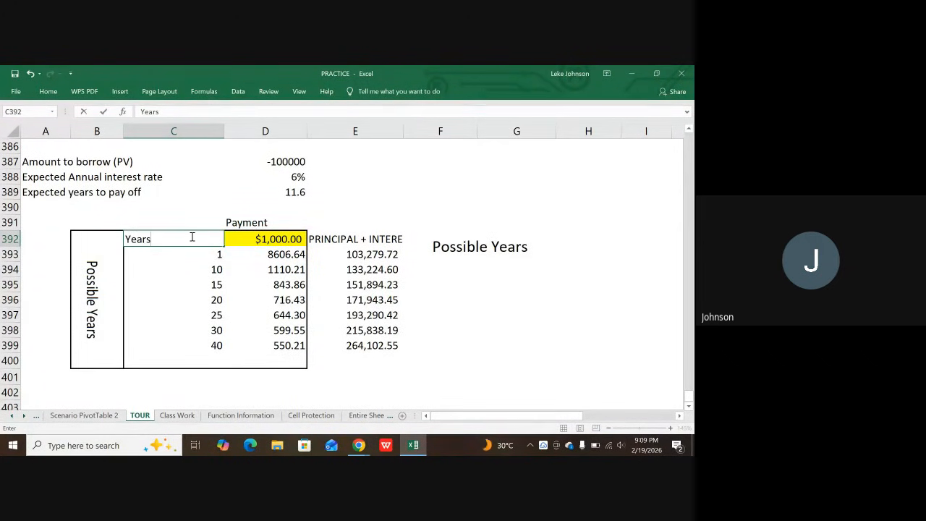
key("Return")
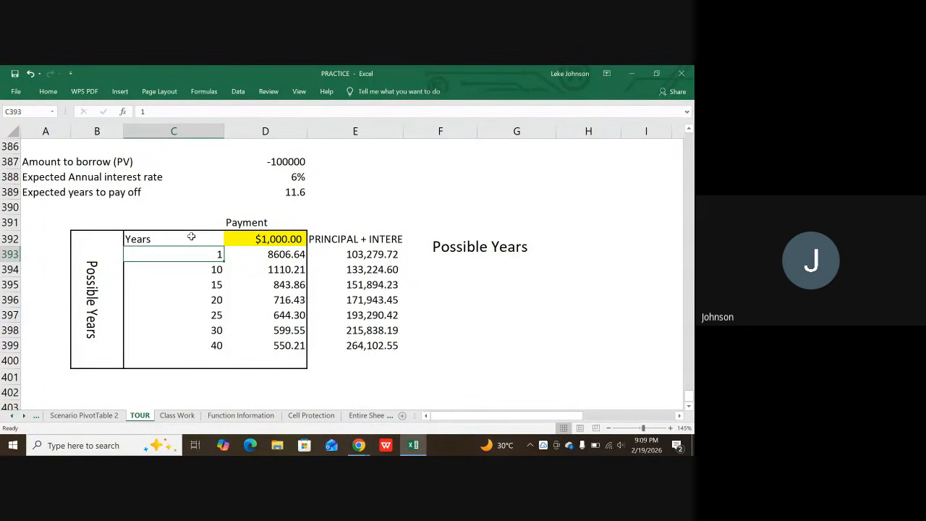
- Examine the repayment periods, then the interest rate, borrowed amount and expected payoff years in D387:D389
scroll(218, 178, "down", 1)
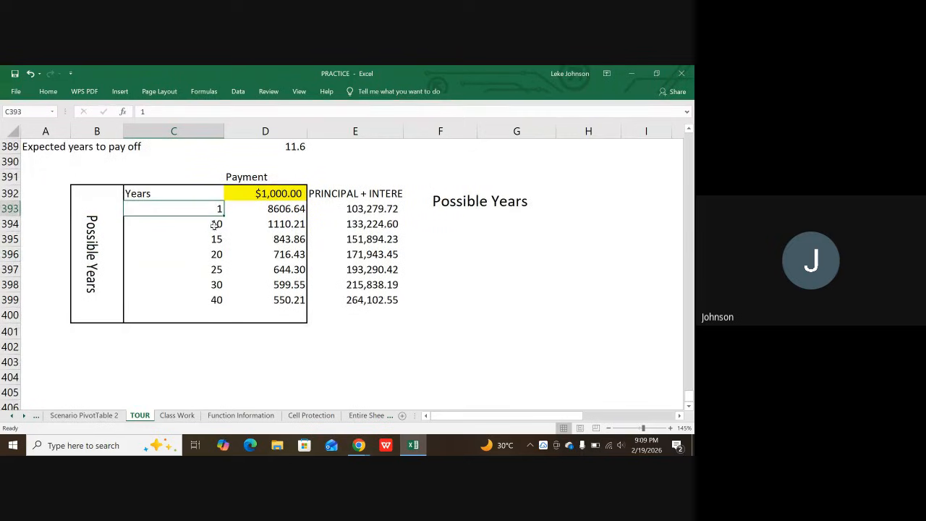
left_click(204, 228)
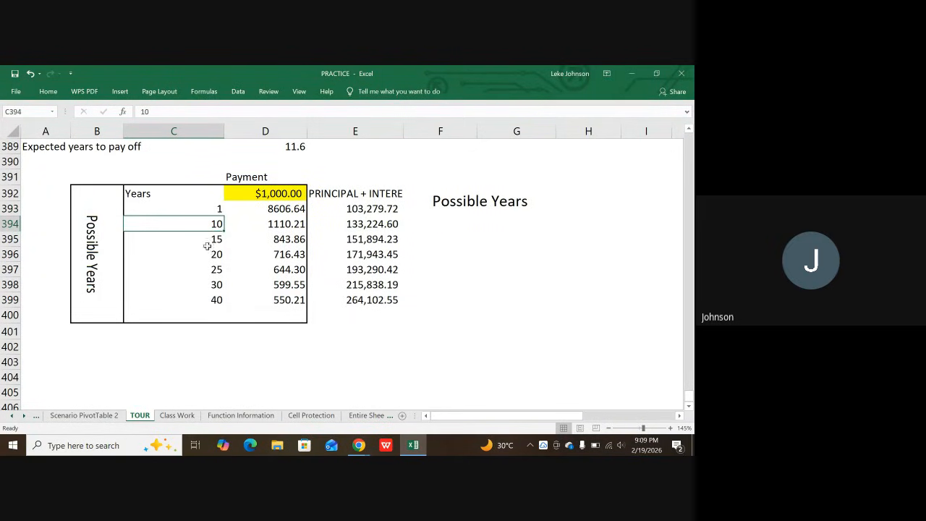
scroll(206, 246, "down", 1)
scroll(212, 258, "up", 2)
scroll(258, 239, "up", 2)
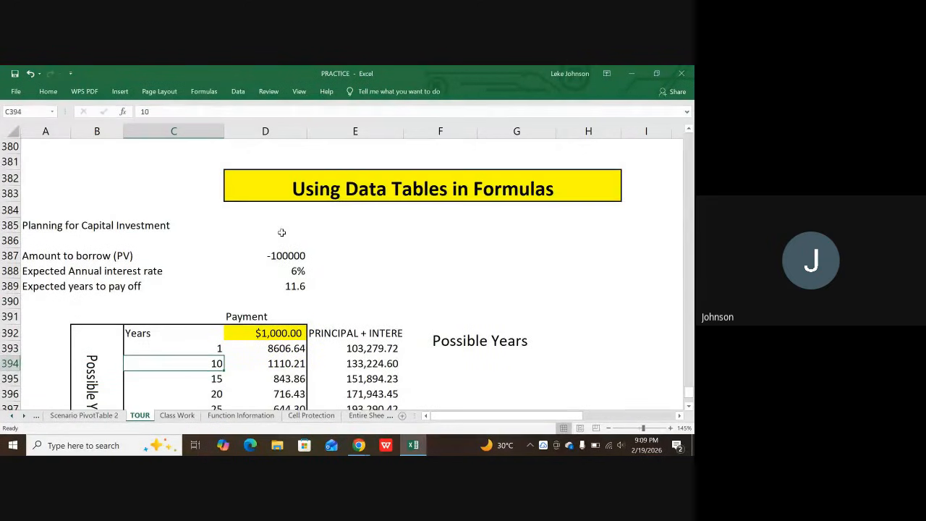
left_click(299, 271)
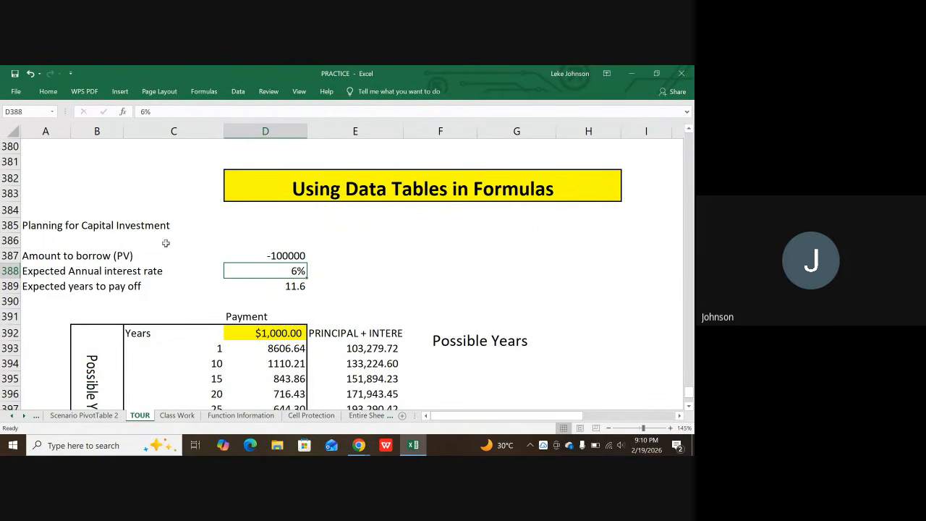
left_click(292, 256)
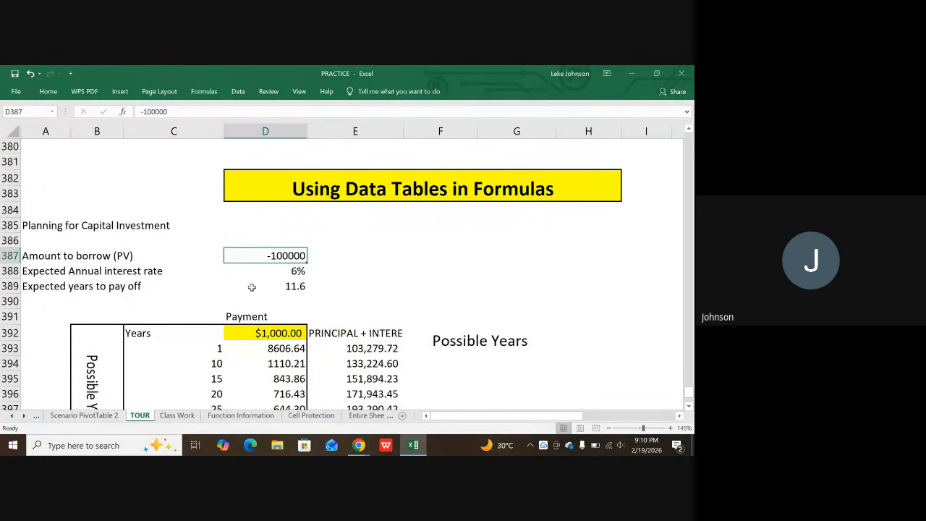
left_click(285, 287)
scroll(261, 290, "down", 1)
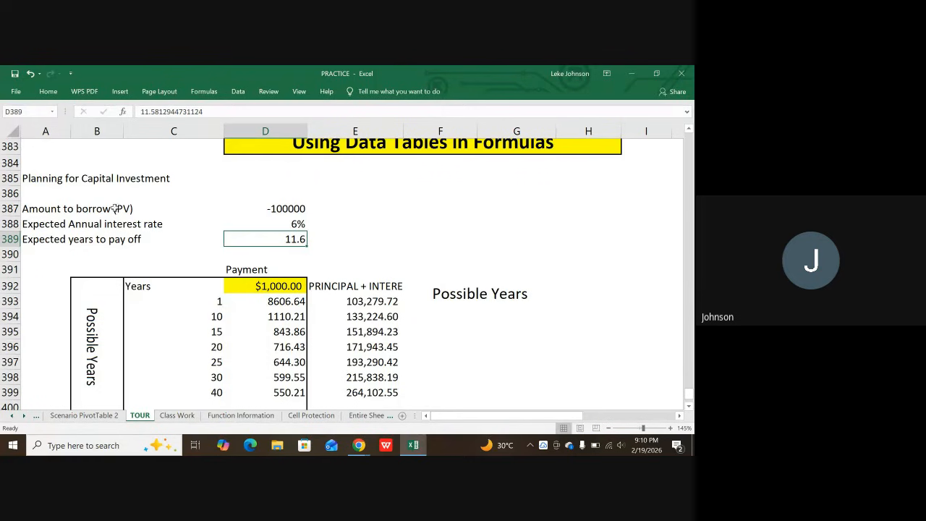
- Copy the capital investment plan and its payment table from A385:D400 to the area starting at A404
left_click_drag(41, 175, 293, 241)
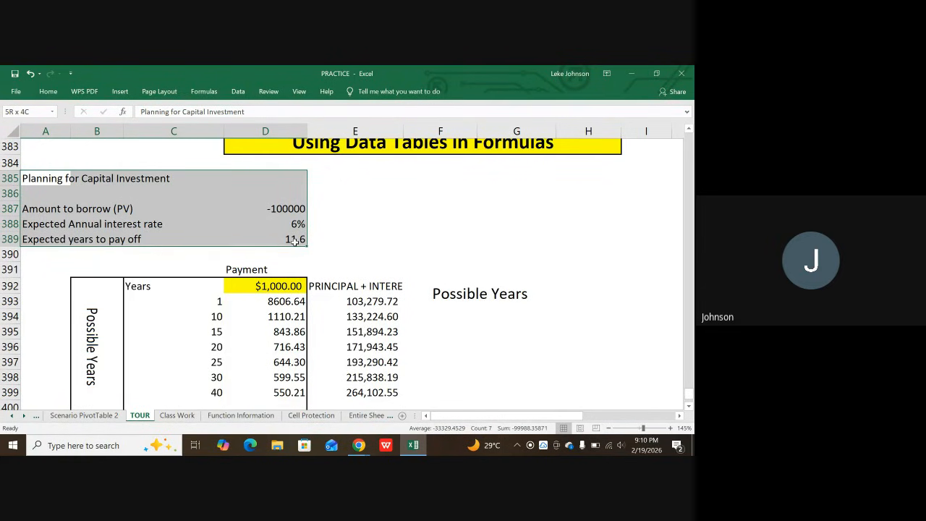
left_click_drag(294, 241, 284, 358)
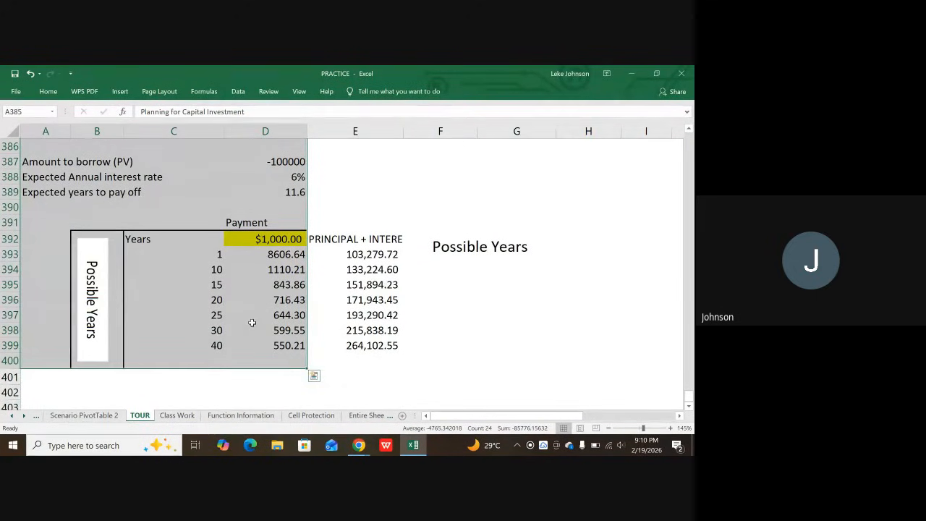
scroll(253, 316, "up", 2)
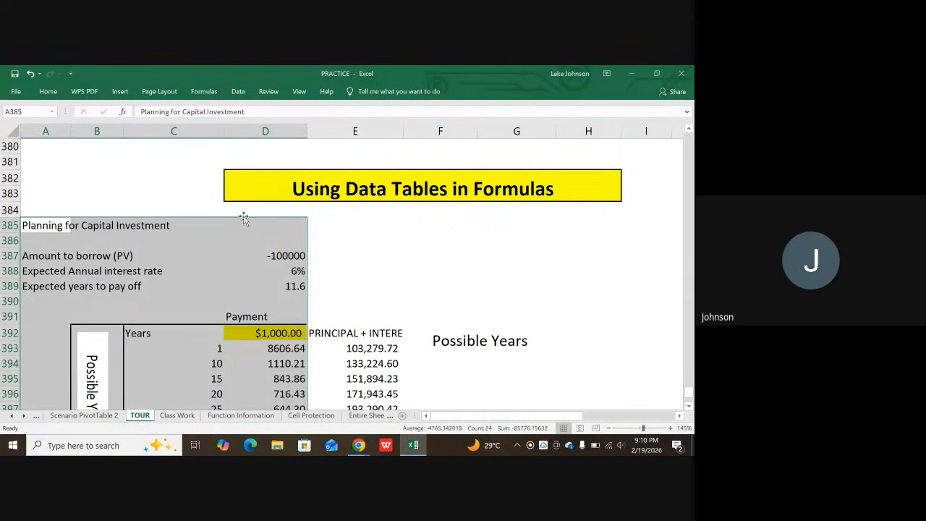
left_click_drag(243, 220, 273, 270)
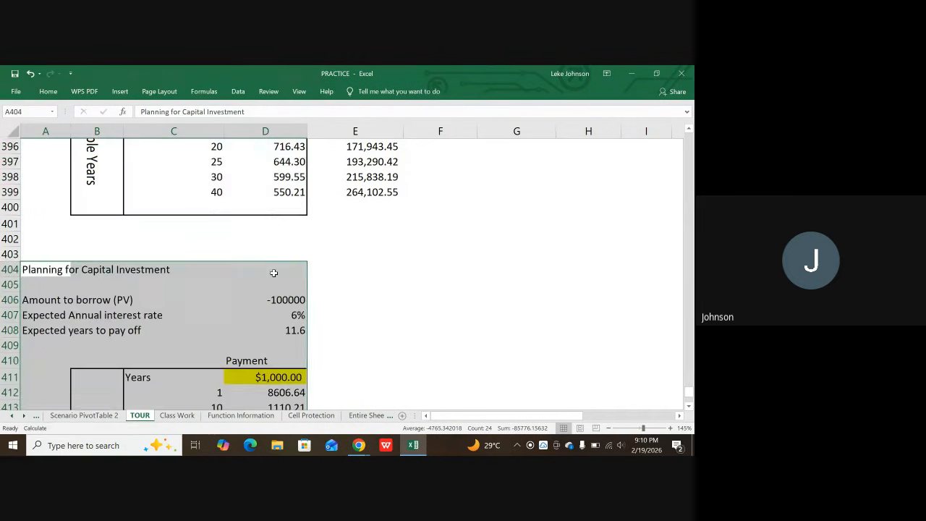
- Stretch the rotated Possible Years picture beside the original payment table so it fills the bordered area B392:B400
left_click(349, 272)
scroll(250, 296, "up", 1)
scroll(217, 311, "down", 4)
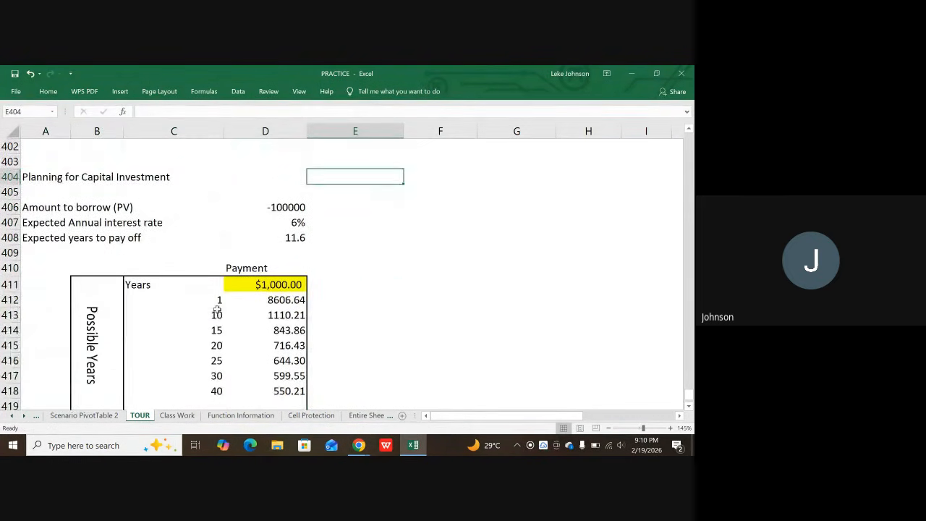
scroll(152, 268, "up", 3)
scroll(126, 201, "up", 1)
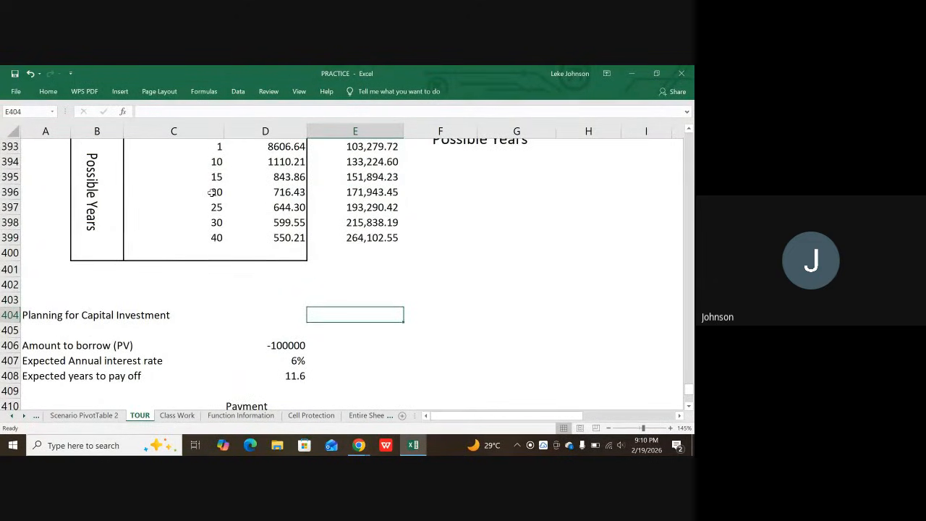
left_click(99, 189)
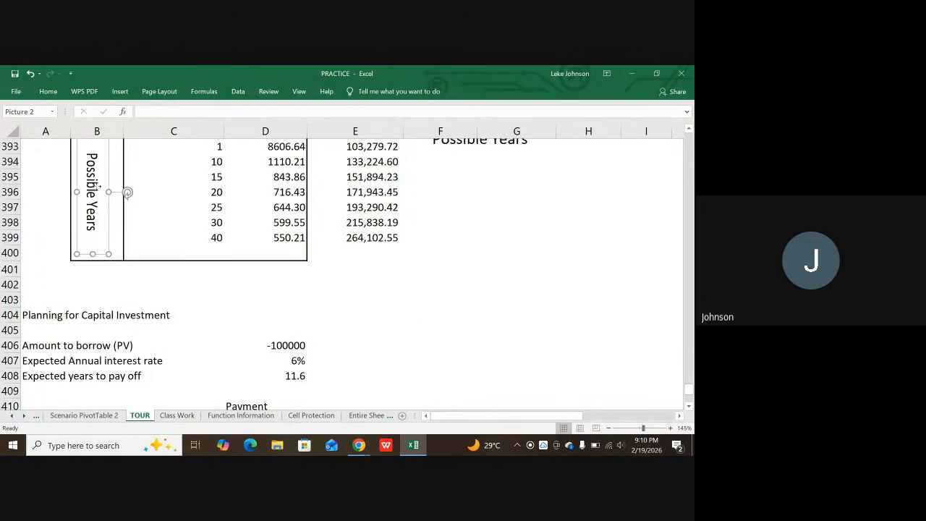
scroll(93, 210, "up", 1)
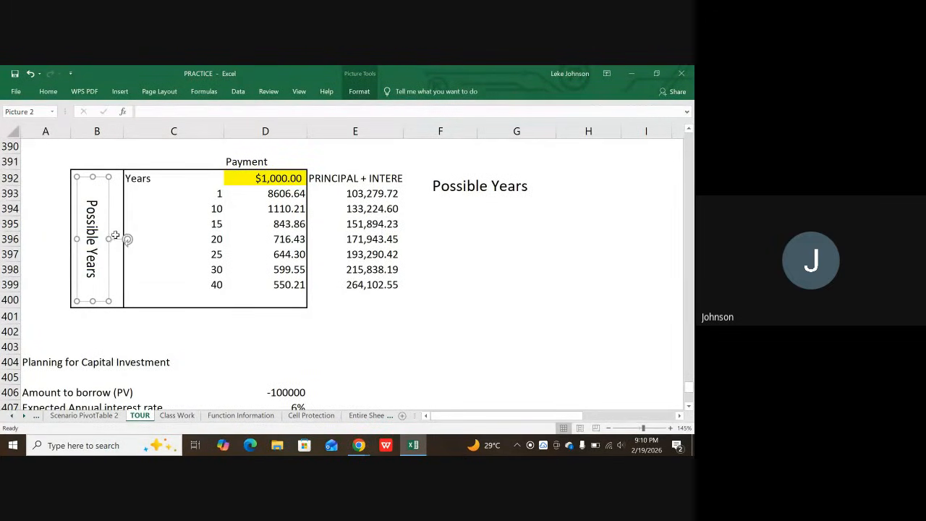
left_click_drag(111, 239, 120, 239)
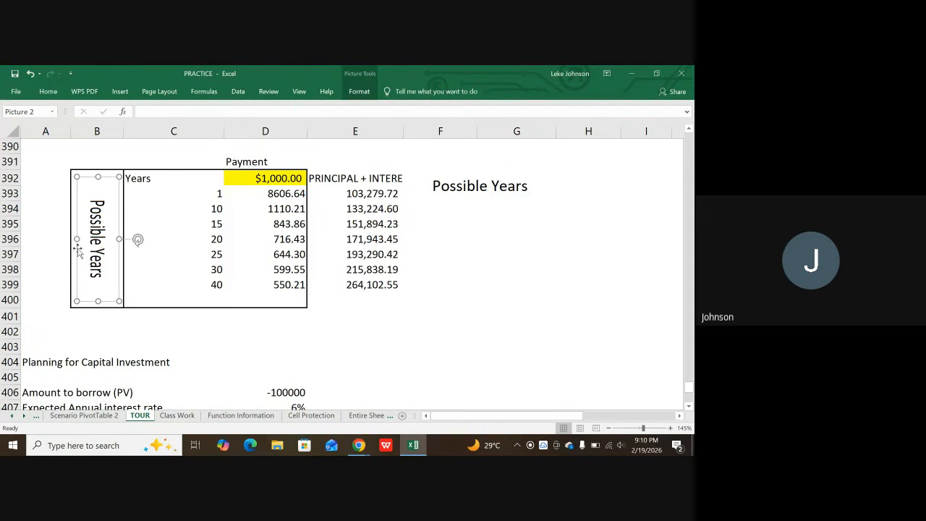
left_click_drag(76, 239, 71, 239)
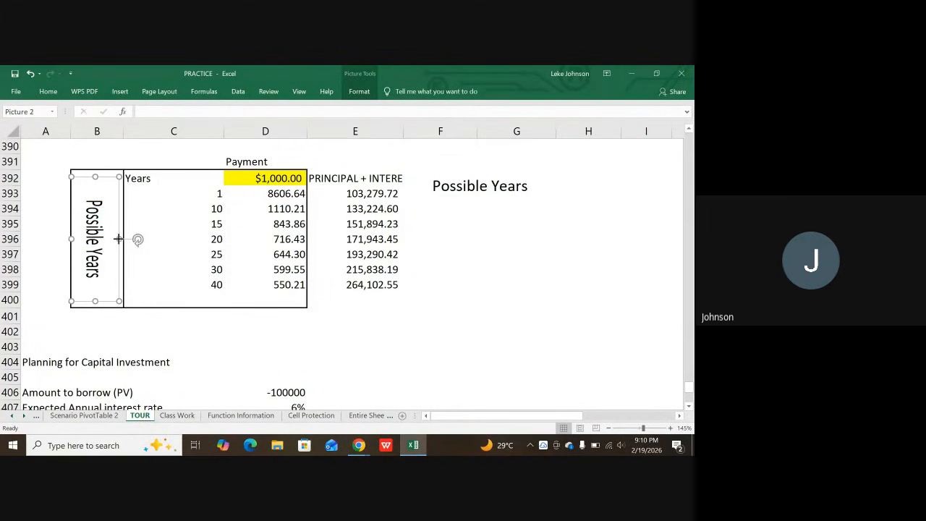
left_click_drag(118, 239, 120, 239)
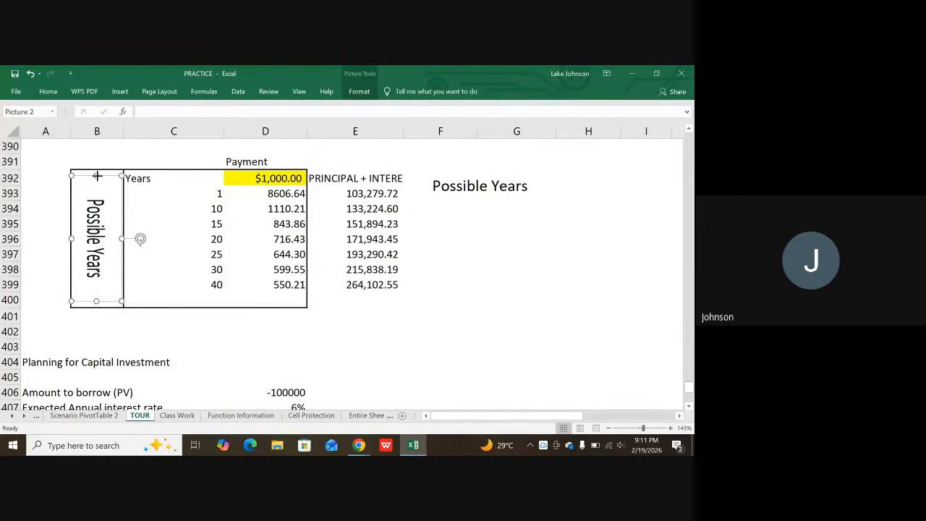
left_click_drag(97, 176, 100, 170)
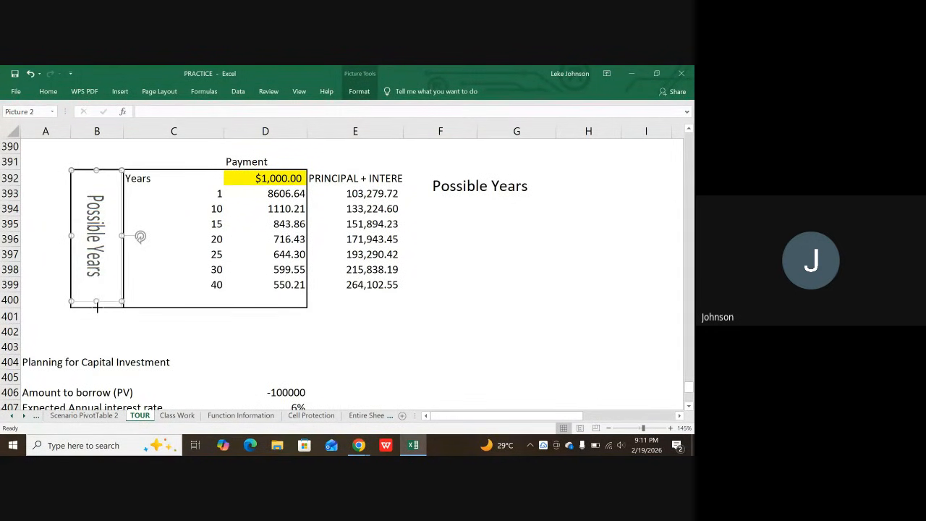
left_click(108, 333)
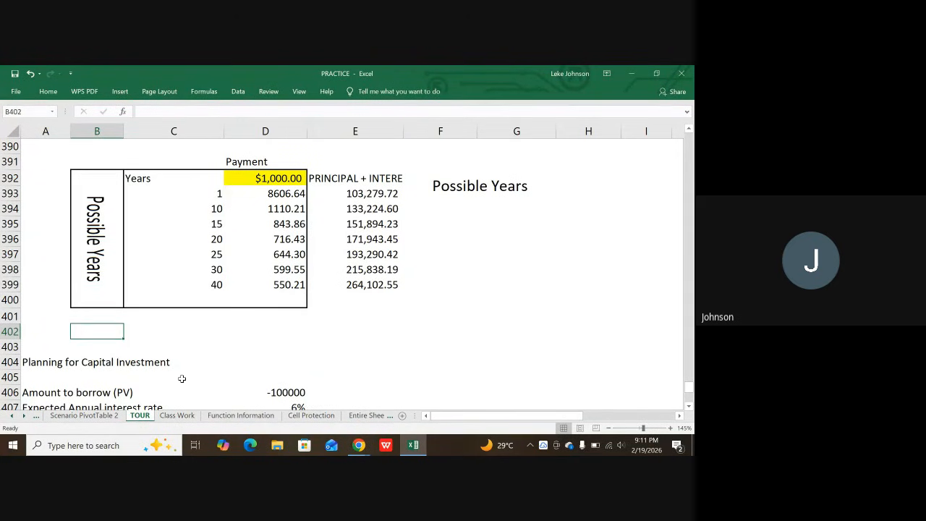
- In the copied investment plan, set the expected years to pay off in D408 to 10 and the amount to borrow in D406 to 100000
scroll(244, 238, "down", 5)
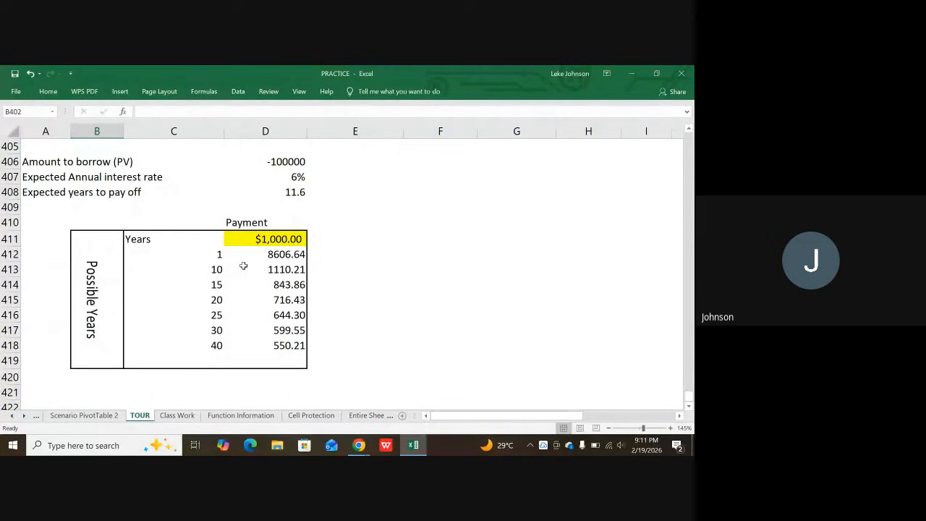
scroll(243, 266, "down", 1)
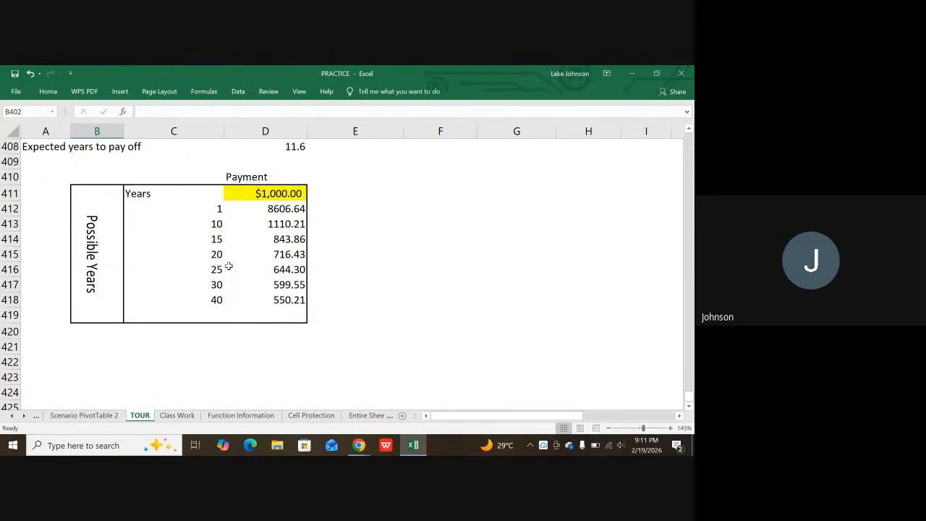
left_click(272, 194)
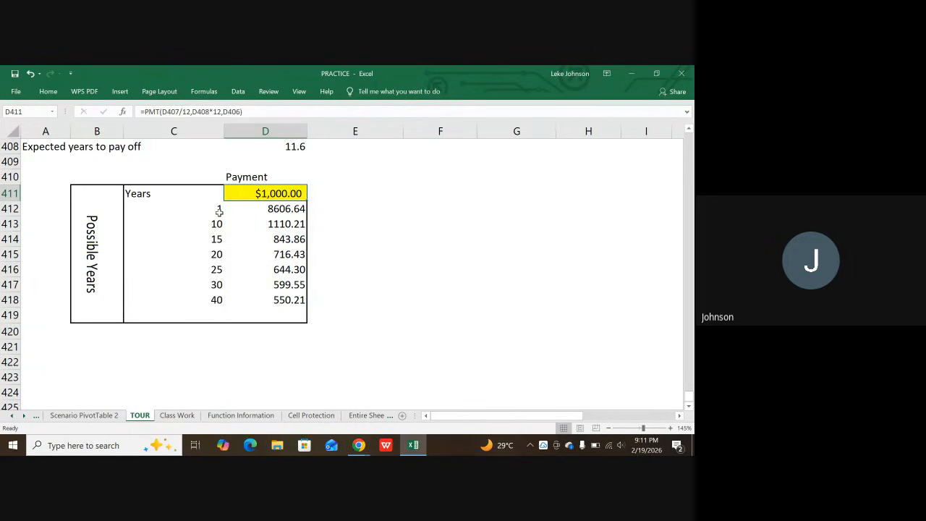
left_click_drag(203, 210, 201, 299)
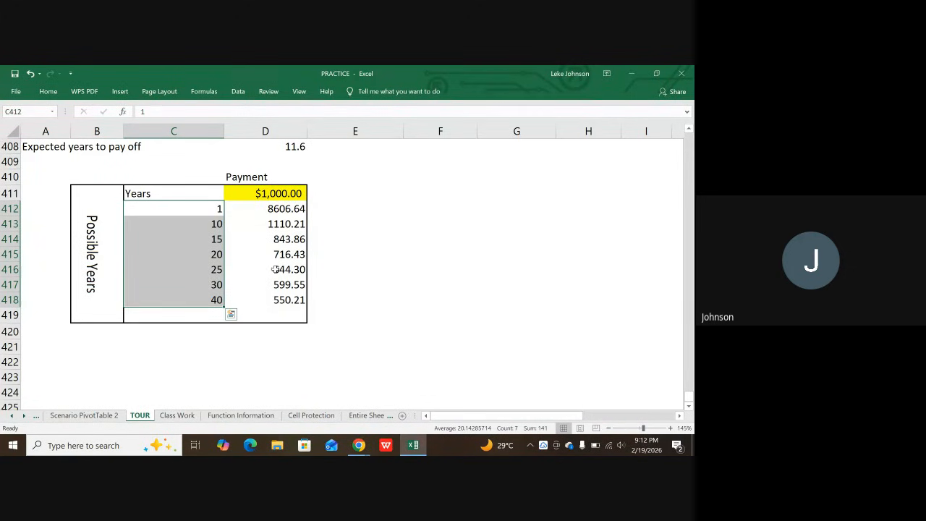
scroll(289, 261, "up", 1)
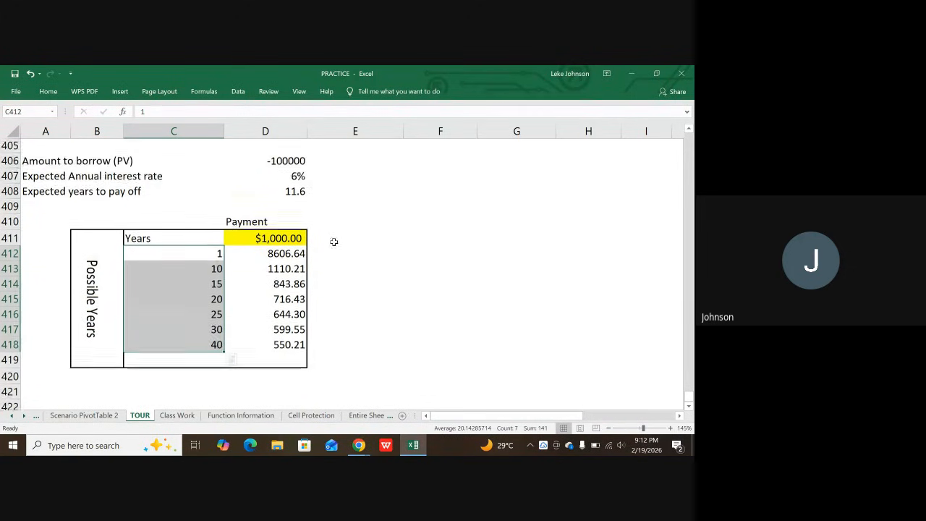
left_click(282, 189)
type("10")
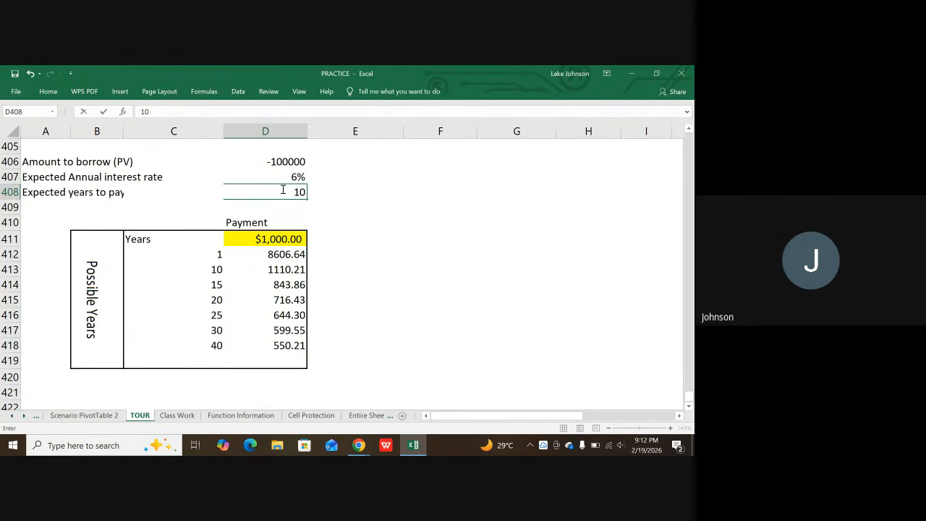
left_click(284, 162)
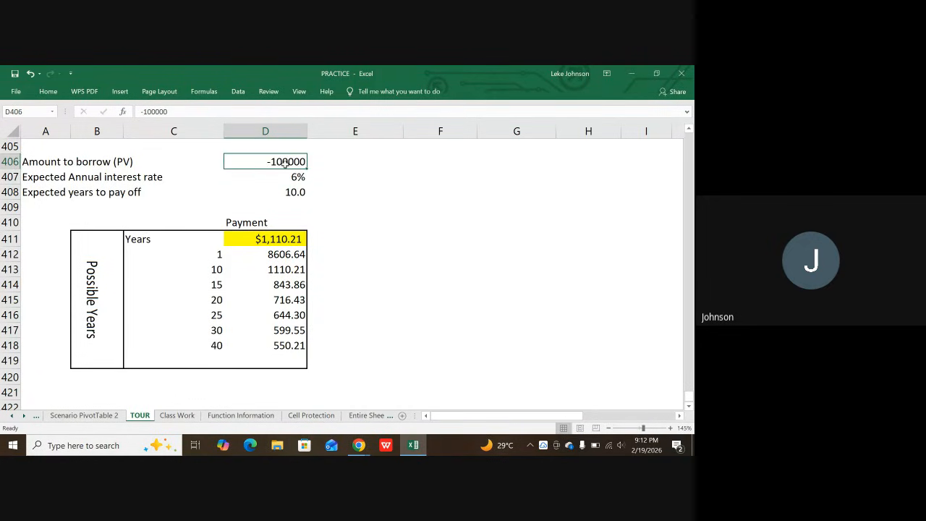
type("100000")
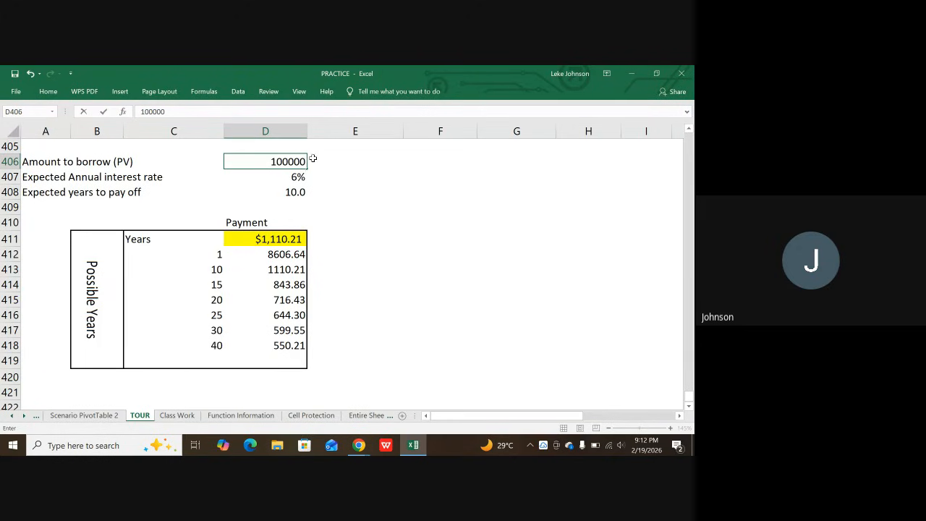
left_click(316, 158)
left_click(267, 154)
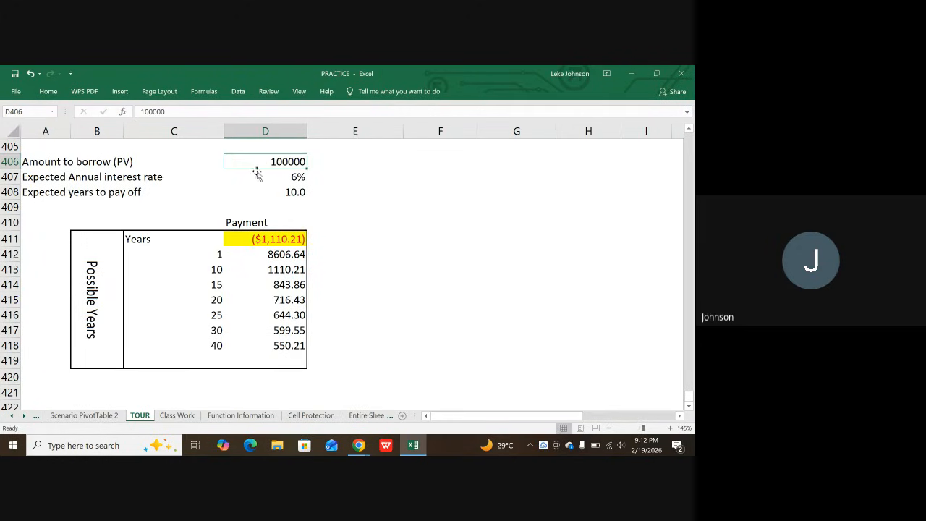
- Move the PMT formula from D411 to C411 in the copied table, replacing the Years heading
scroll(267, 246, "down", 1)
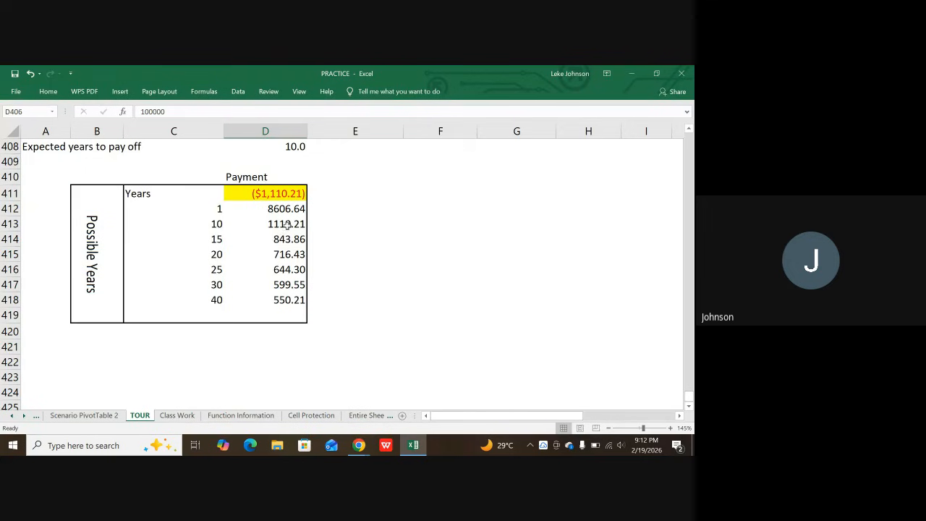
scroll(267, 253, "down", 1)
scroll(283, 249, "up", 2)
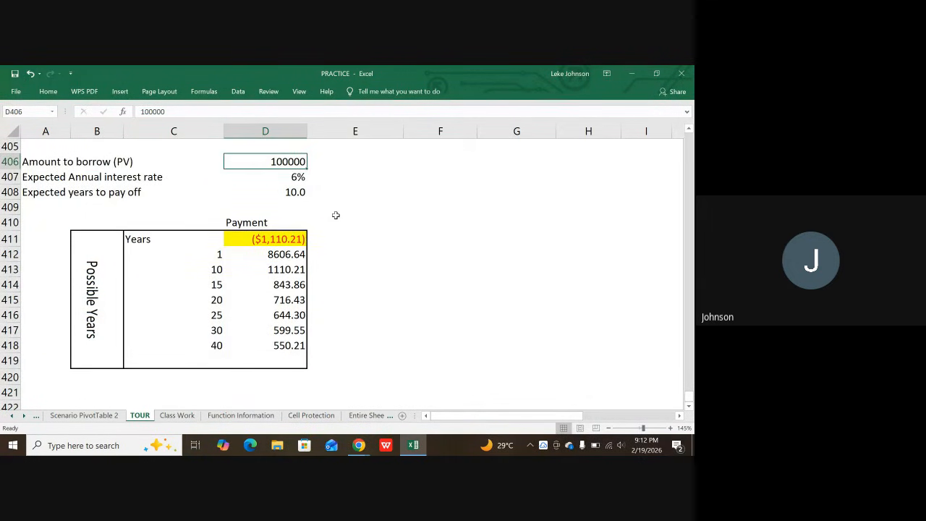
left_click(273, 243)
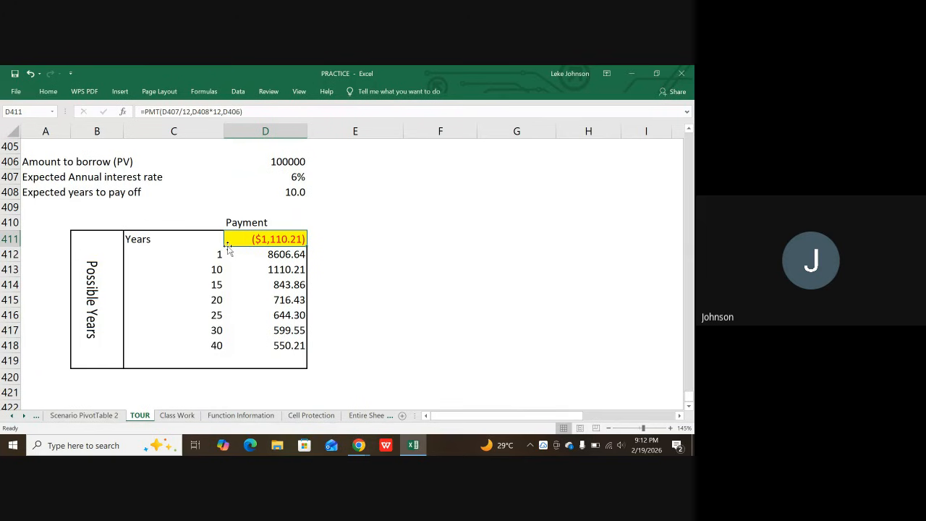
left_click_drag(233, 248, 214, 252)
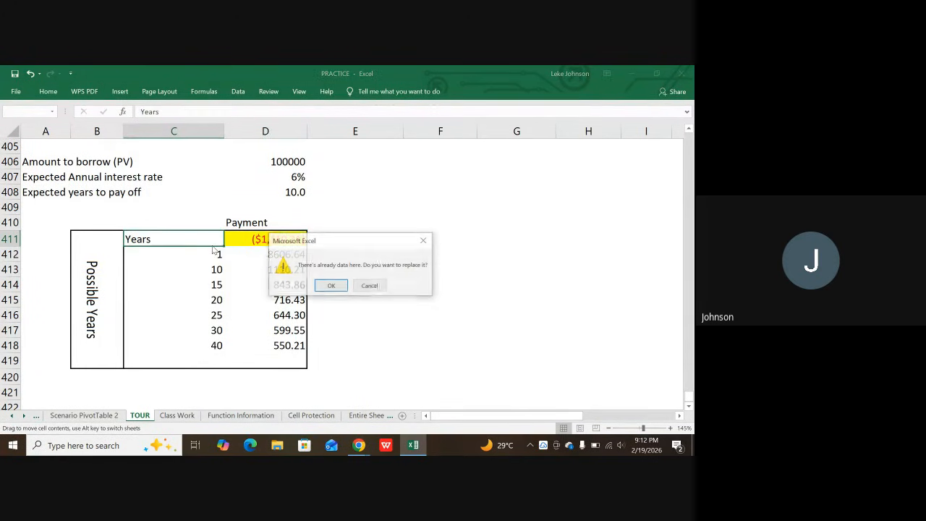
left_click(330, 286)
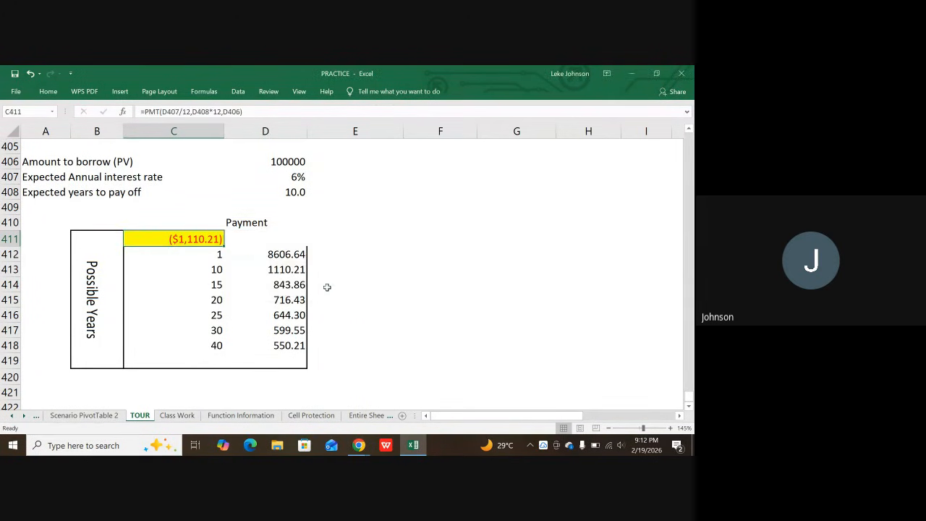
left_click(414, 266)
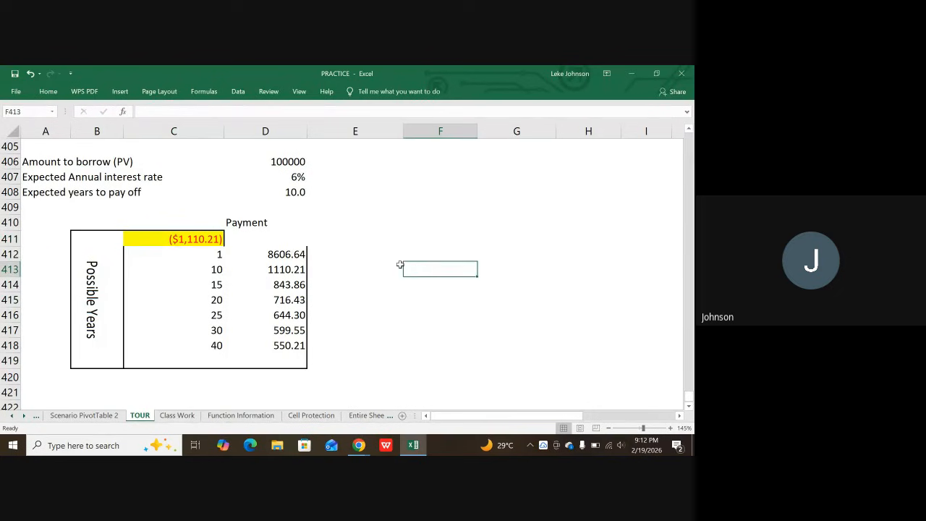
- Enter the possible loan amounts 90000, 95000 and 100000 across D411:F411, beside the PMT formula
left_click(229, 238)
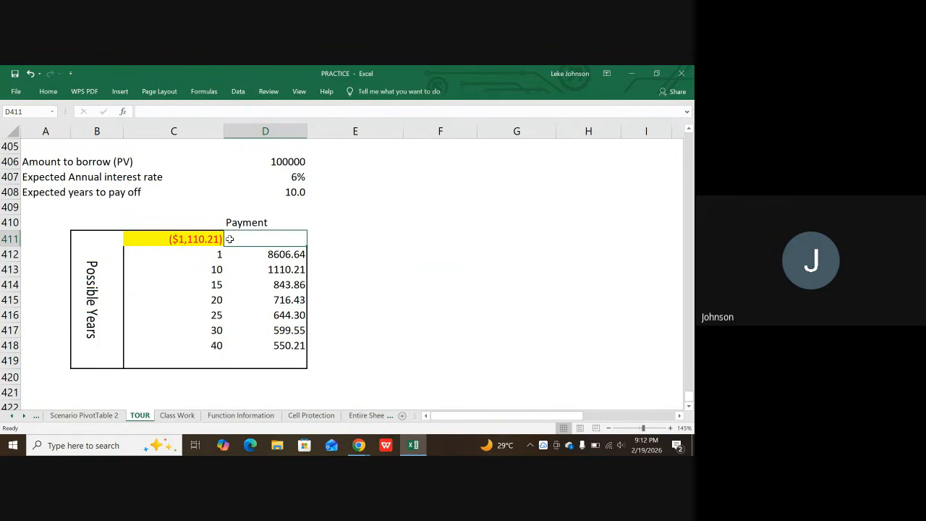
left_click_drag(229, 238, 415, 252)
left_click(274, 243)
type("90")
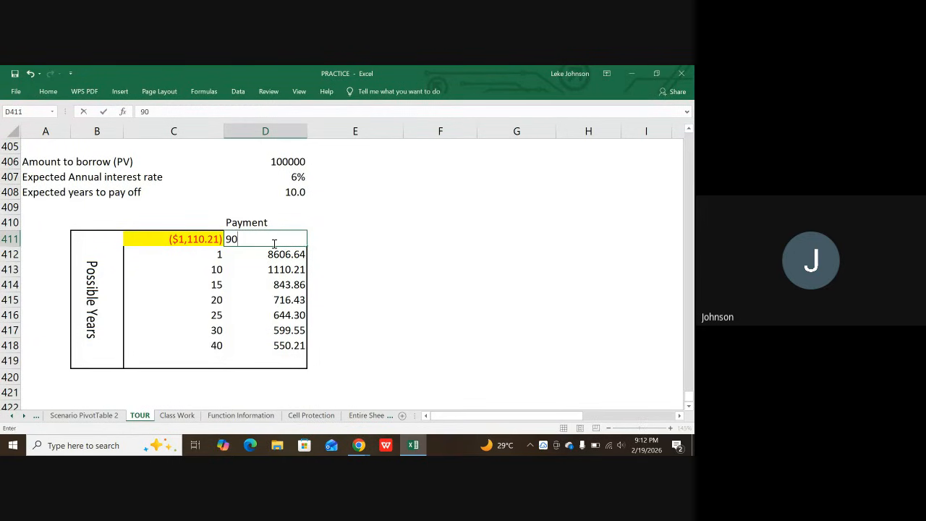
type("000")
key("Tab")
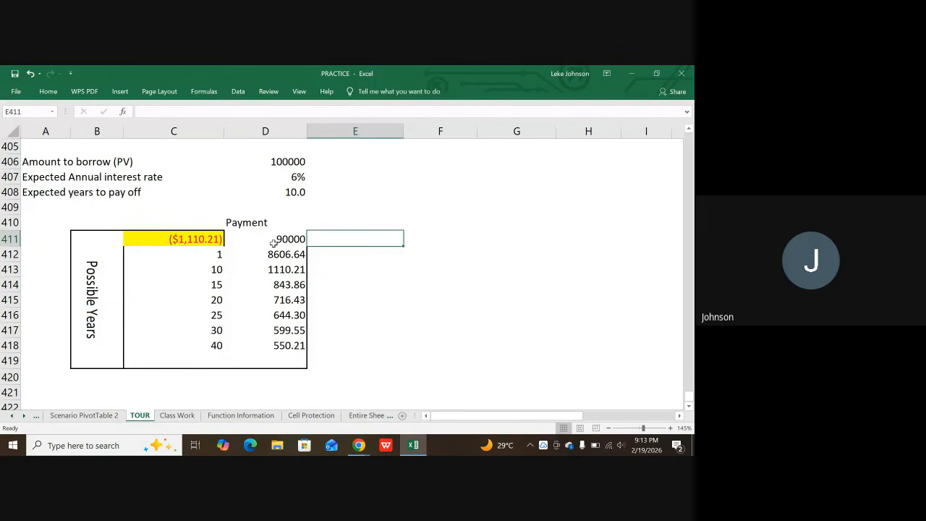
type("95000")
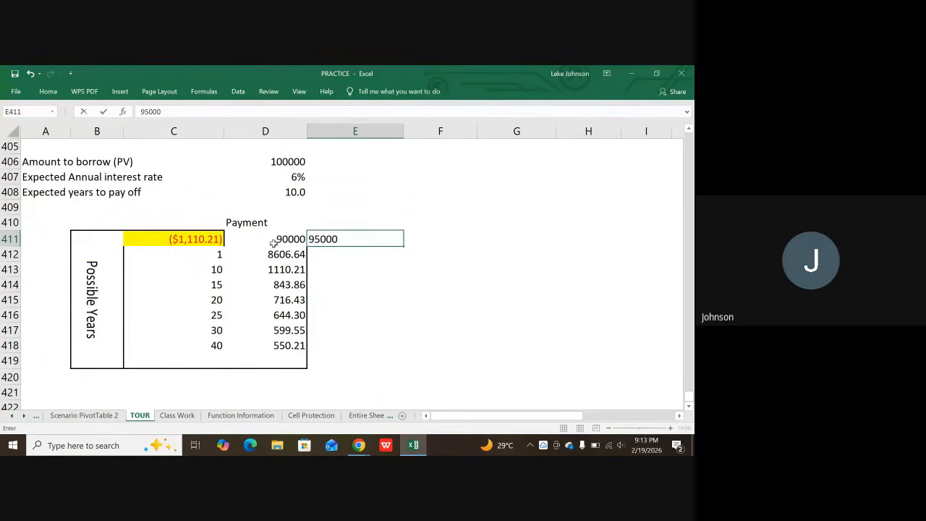
key("Tab")
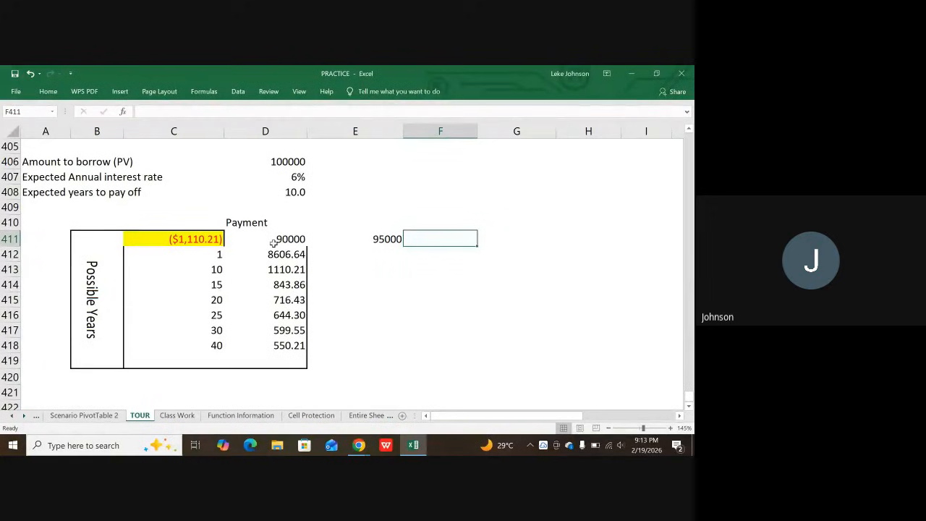
type("100000")
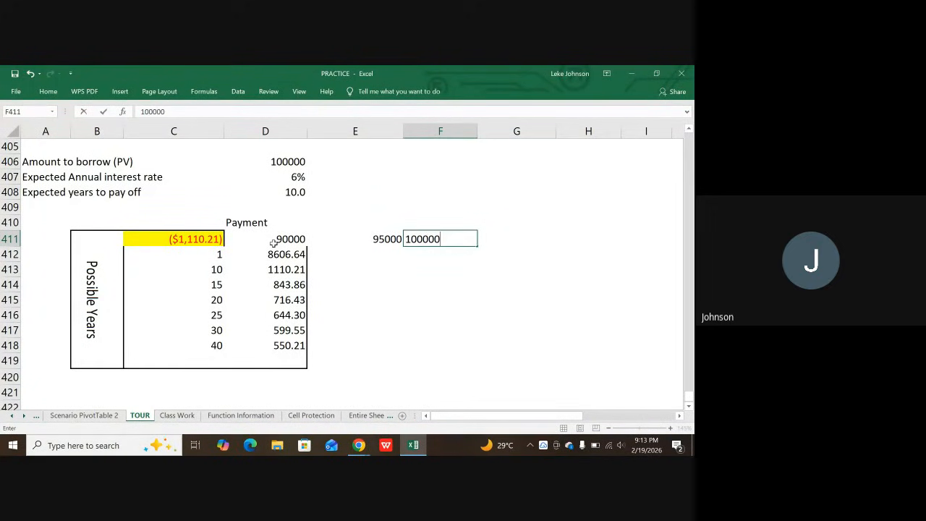
key("Tab")
- Enter the remaining possible loan amounts 105000, 110000 and 115000 across G411:I411
type("10")
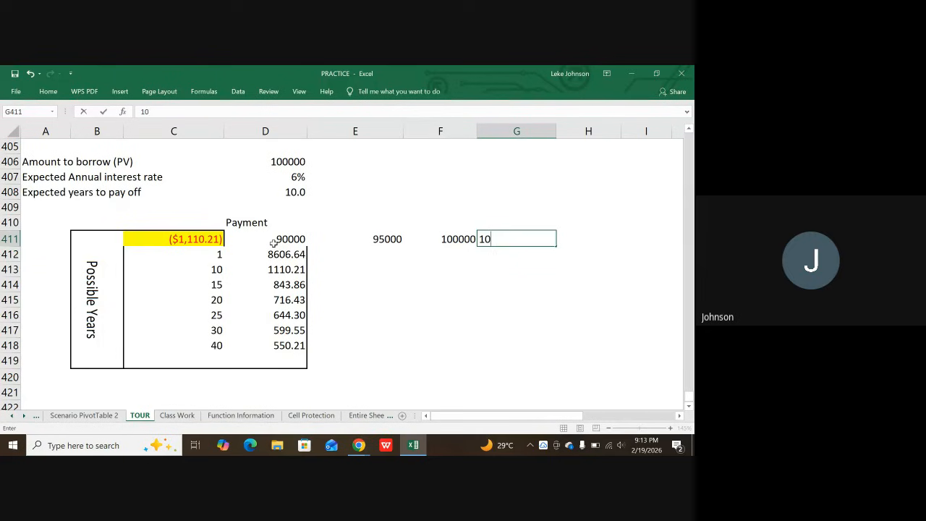
type("5000`11")
key("BackSpace")
key("BackSpace")
key("BackSpace")
key("Tab")
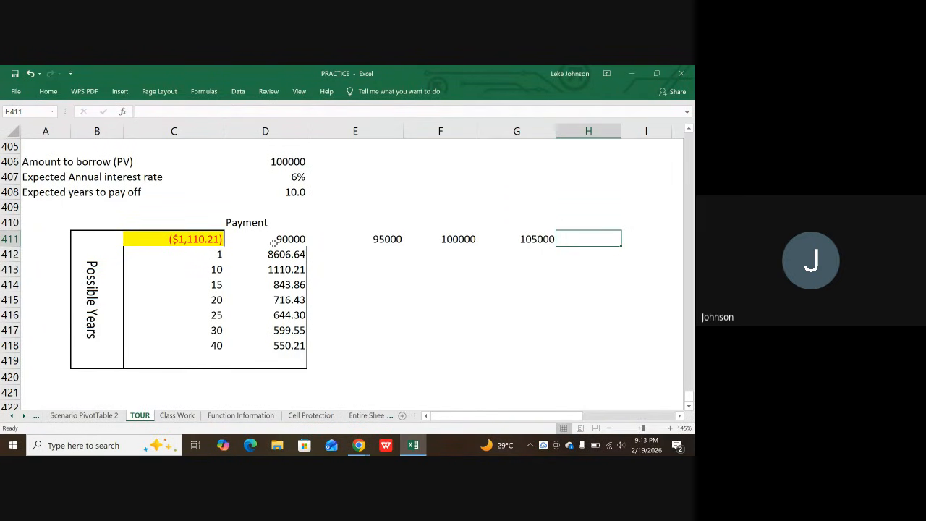
type("1100")
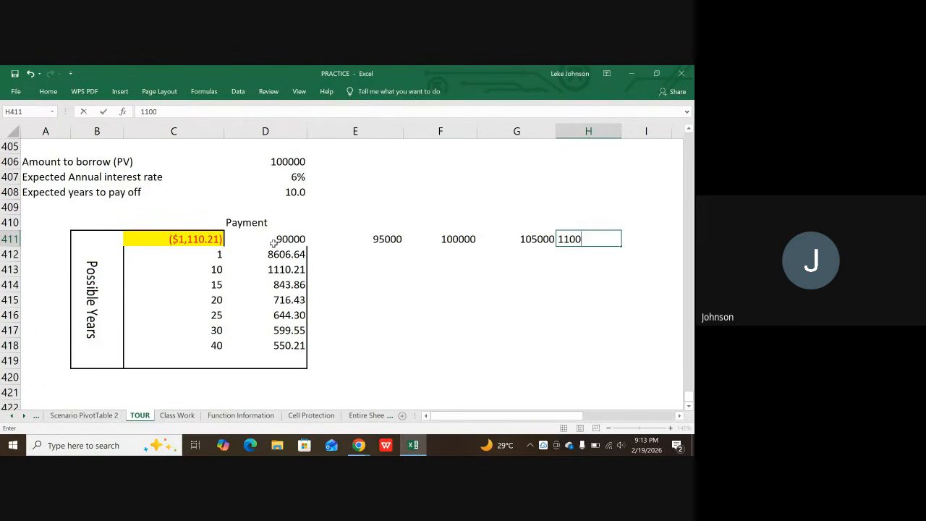
type("00")
key("Tab")
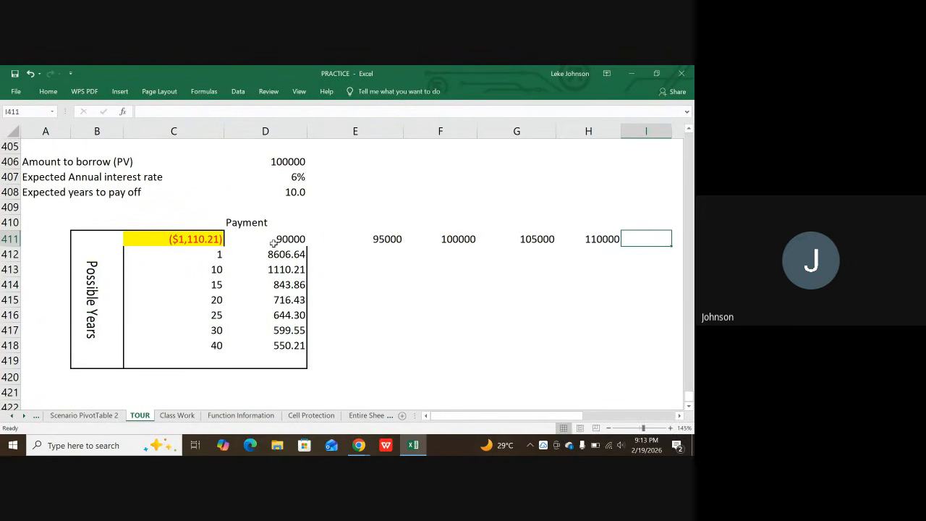
type("115000")
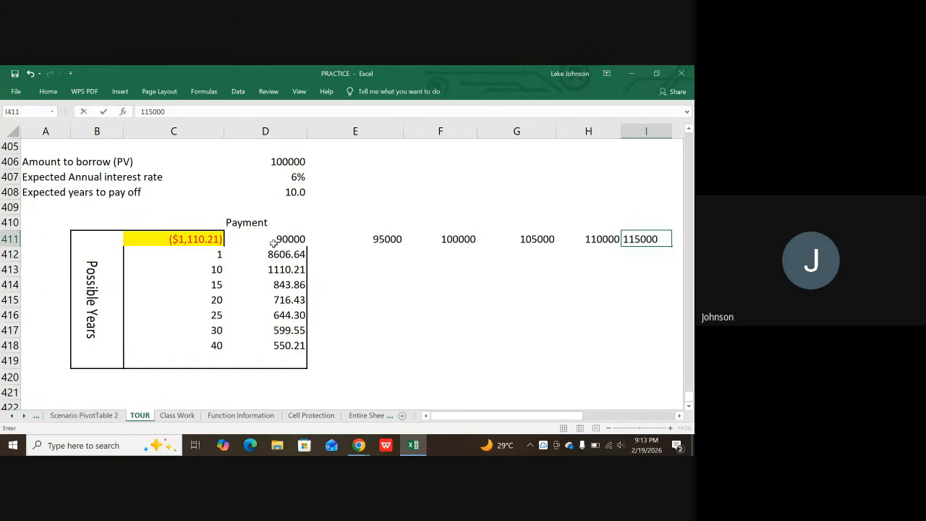
left_click(310, 299)
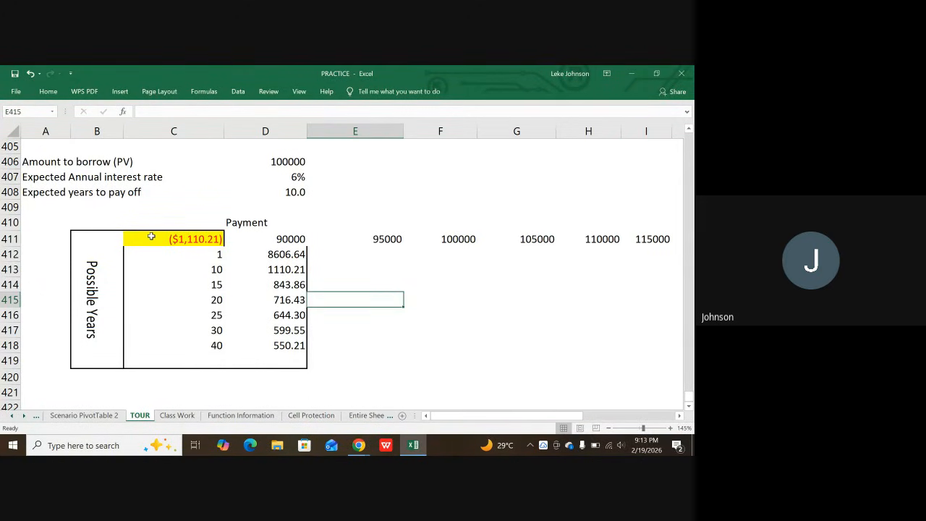
- Apply a thick outline border around C411:I419 and remove the vertical lines inside that range
left_click_drag(145, 235, 632, 355)
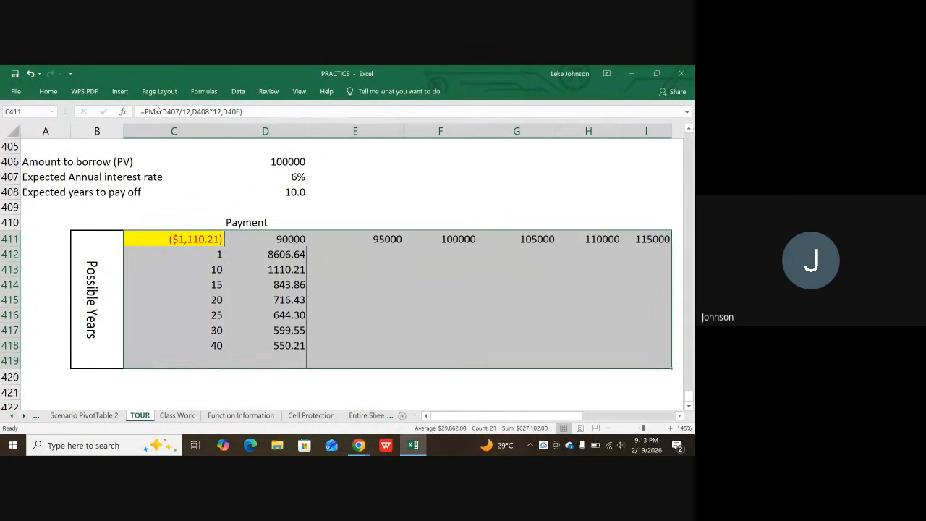
key("ctrl+1")
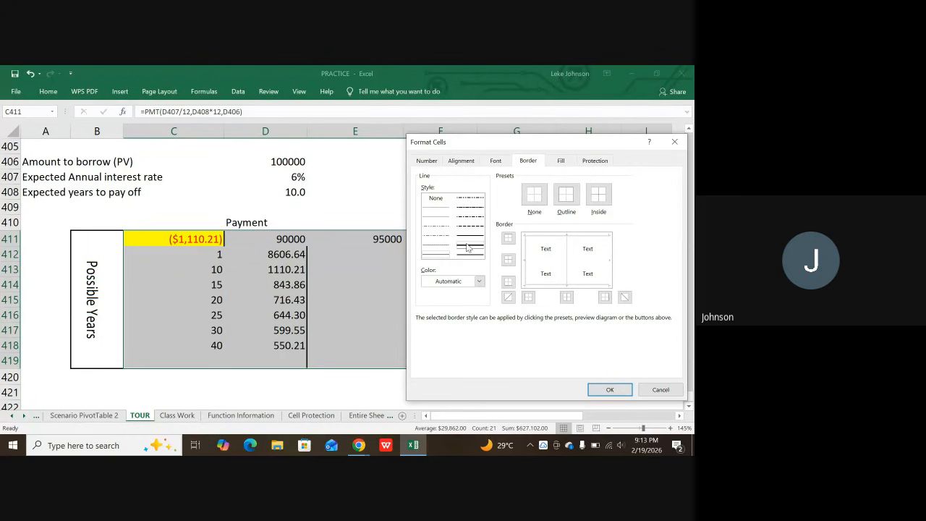
left_click(566, 194)
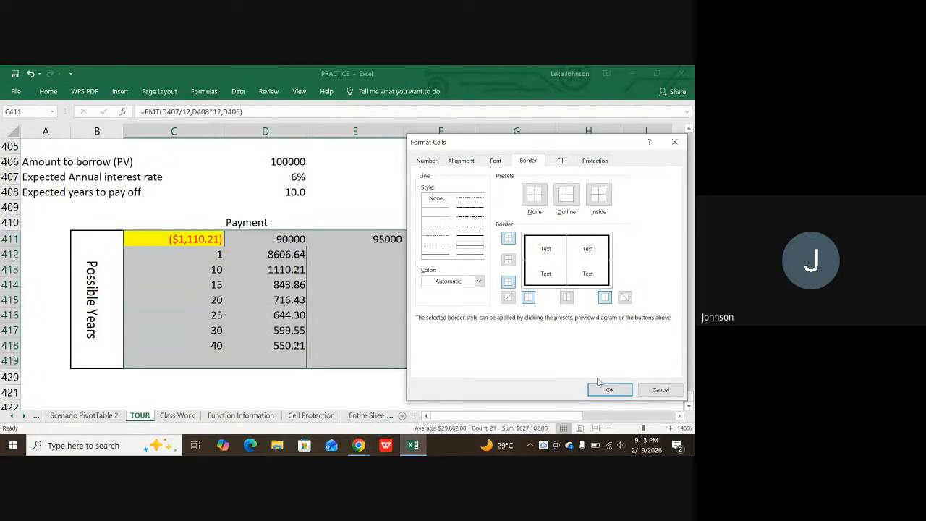
left_click(567, 265)
left_click(567, 266)
left_click(609, 389)
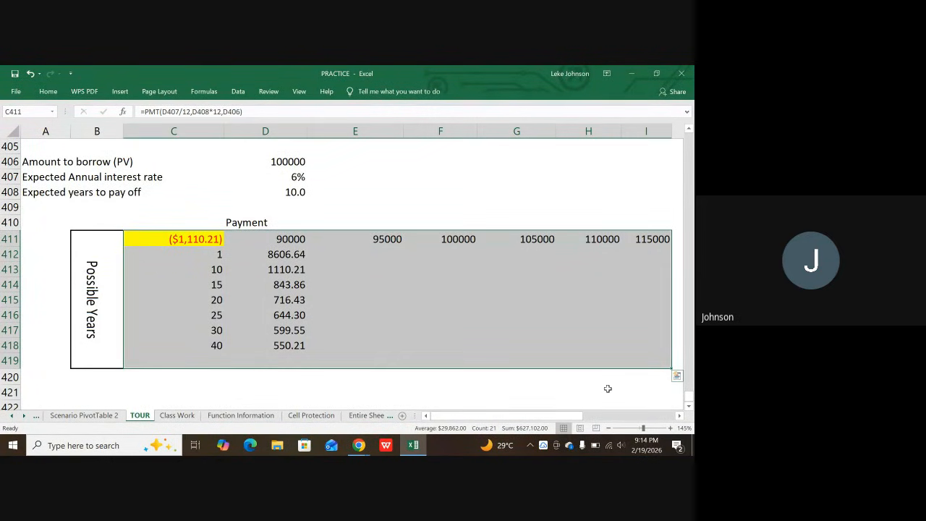
left_click(446, 206)
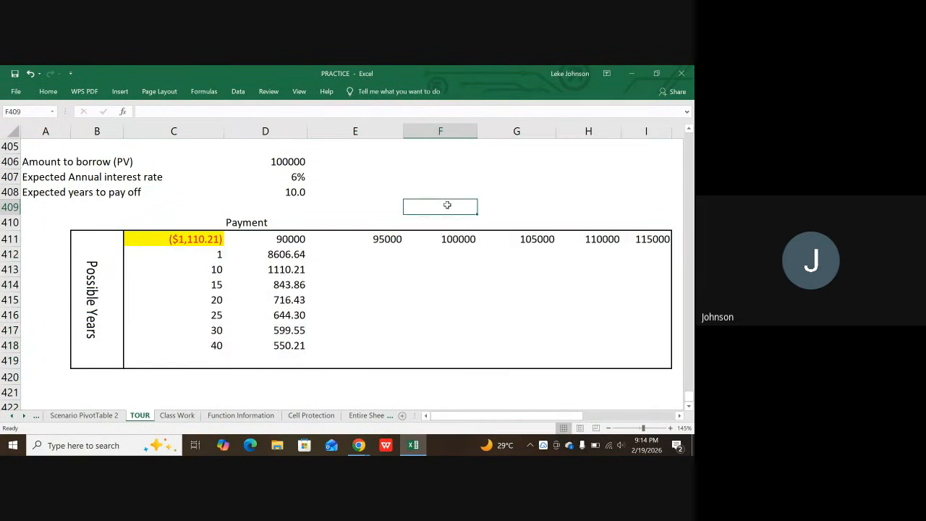
- Clear the old payment values from D412:D418 below the 90000 heading
left_click_drag(286, 255, 286, 343)
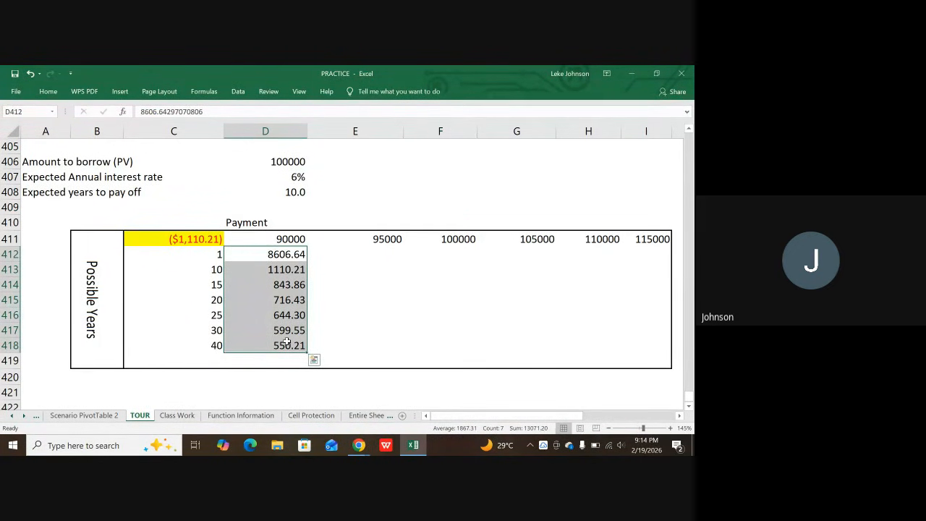
key("BackSpace")
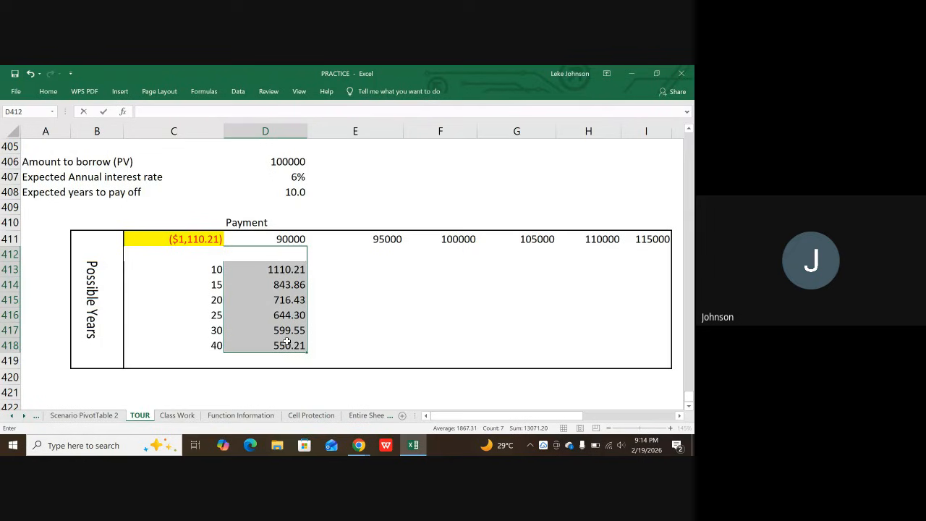
key("Return")
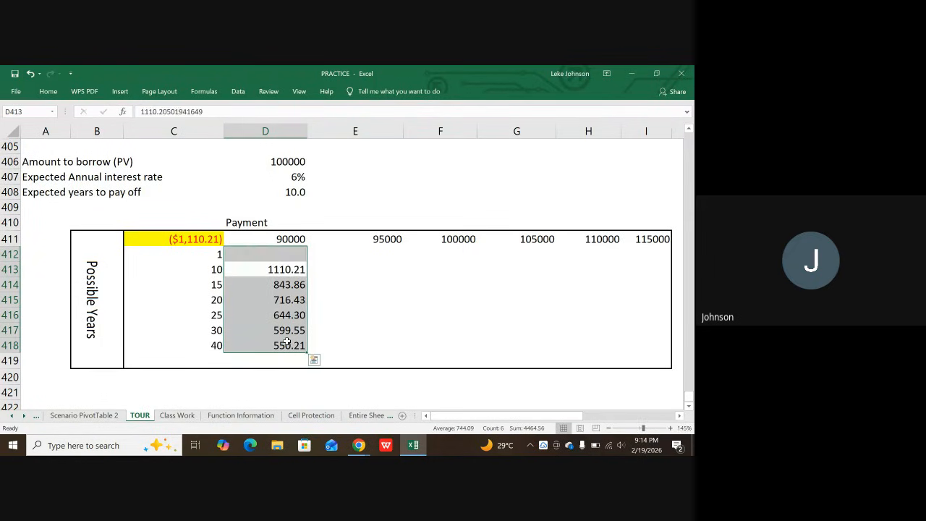
key("BackSpace")
key("Return")
key("BackSpace")
key("Return")
key("BackSpace")
key("Return")
key("BackSpace")
key("Return")
key("BackSpace")
key("Return")
key("BackSpace")
key("Return")
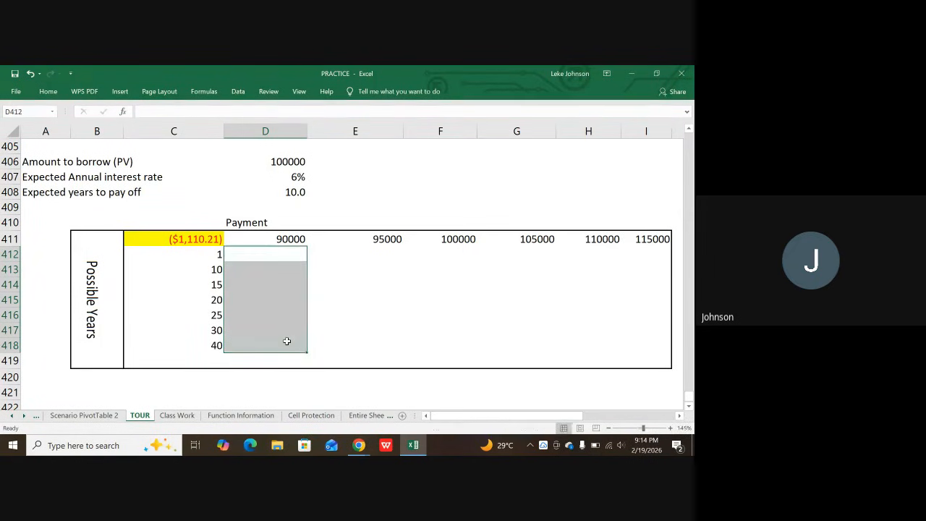
left_click(358, 315)
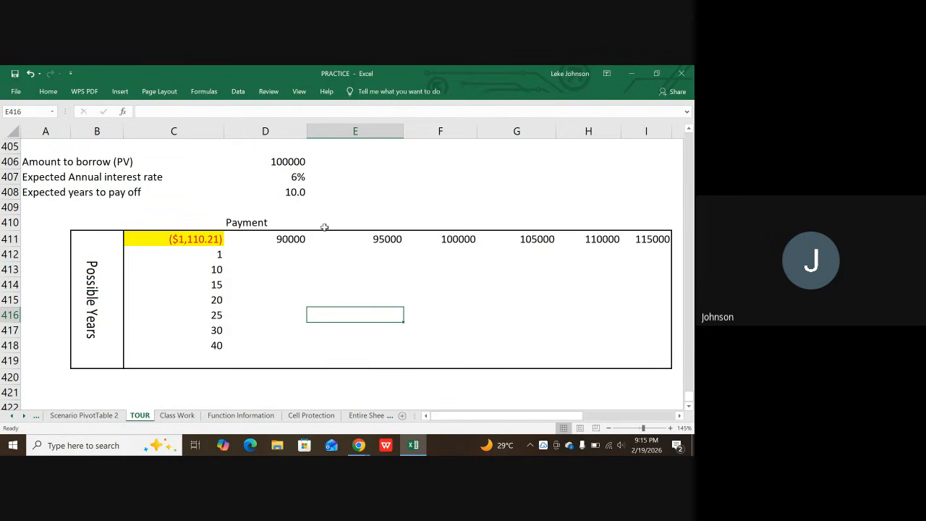
- Compare the PMT formula in C411 of the two-variable layout with the one in D392 of the original payment table
left_click(213, 345)
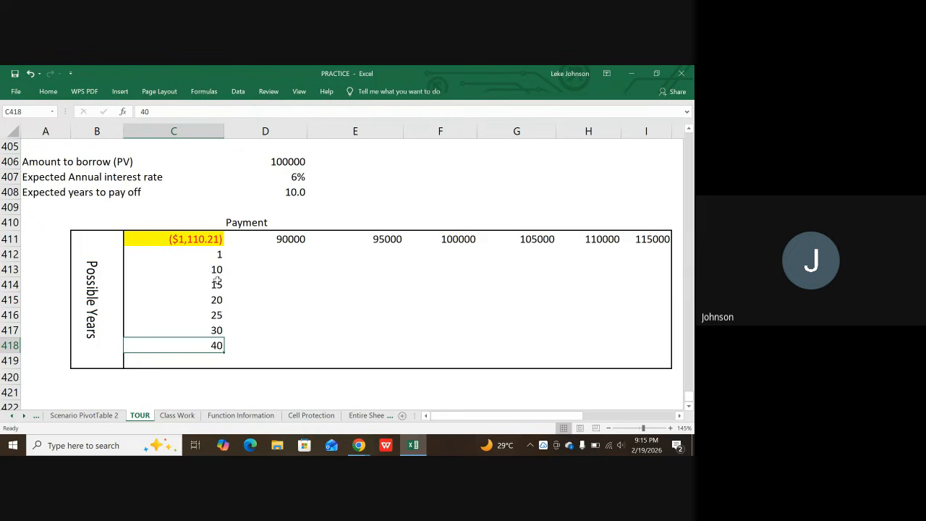
left_click(174, 238)
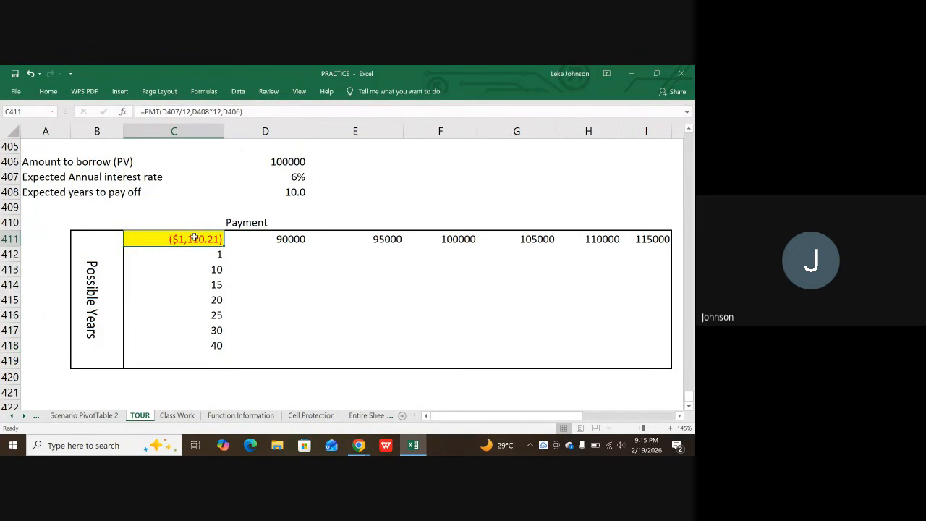
left_click(263, 265)
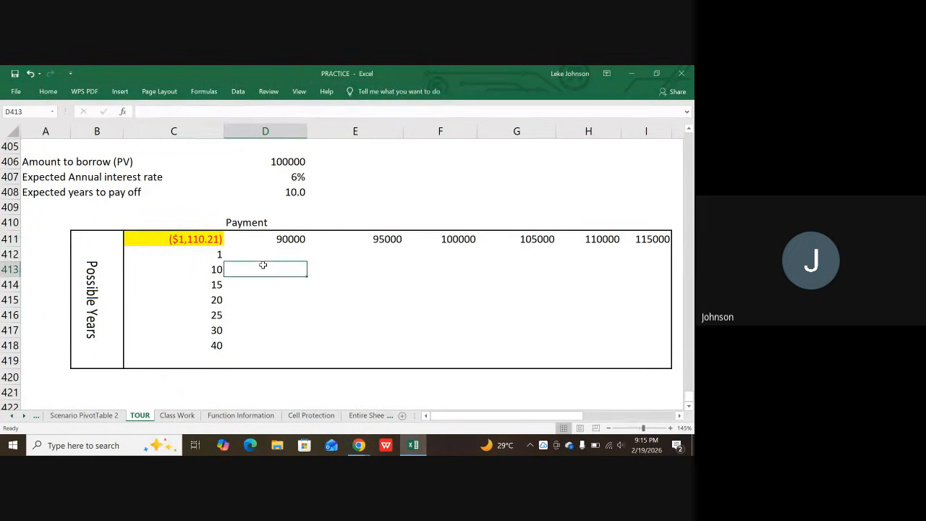
left_click(196, 239)
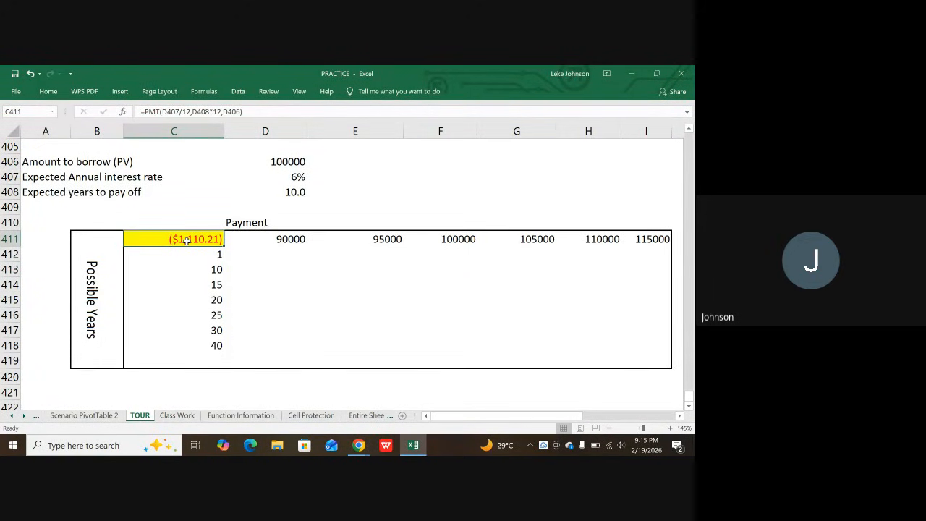
scroll(210, 239, "up", 6)
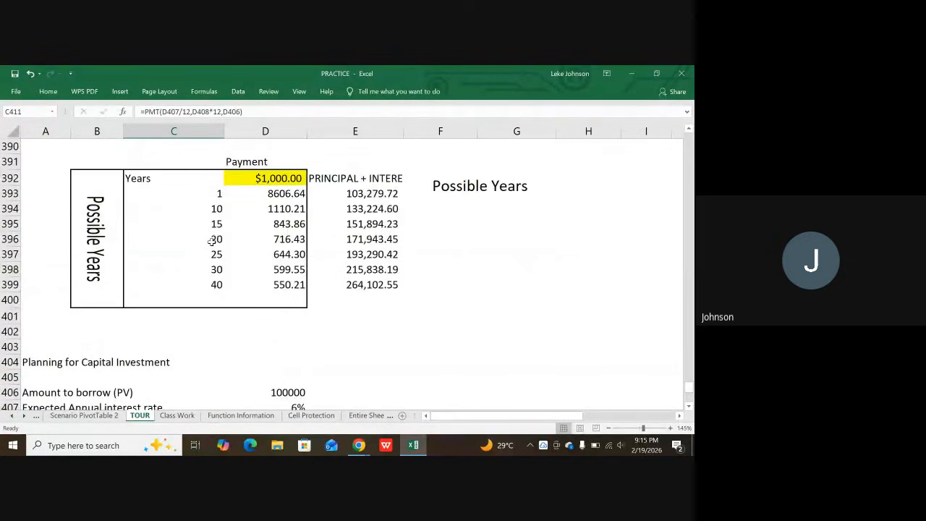
scroll(224, 235, "up", 1)
left_click(279, 225)
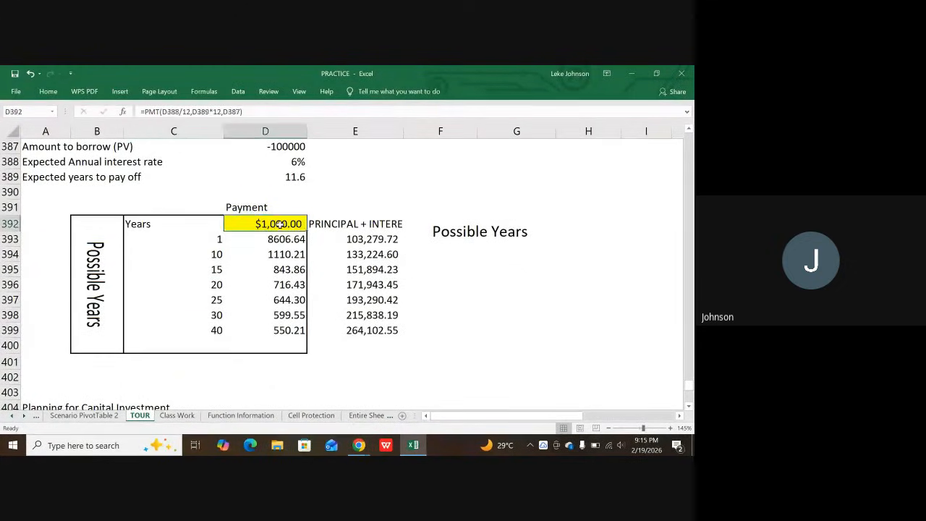
scroll(279, 224, "down", 5)
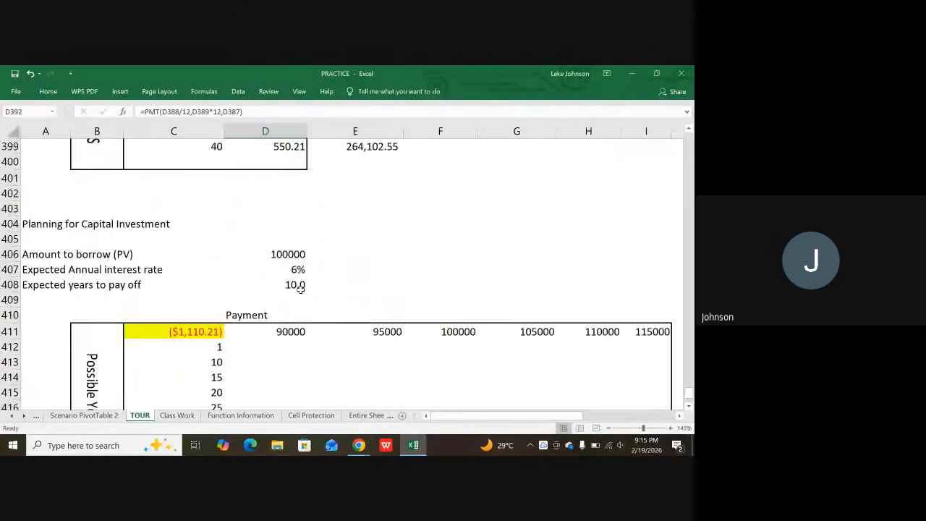
left_click(202, 285)
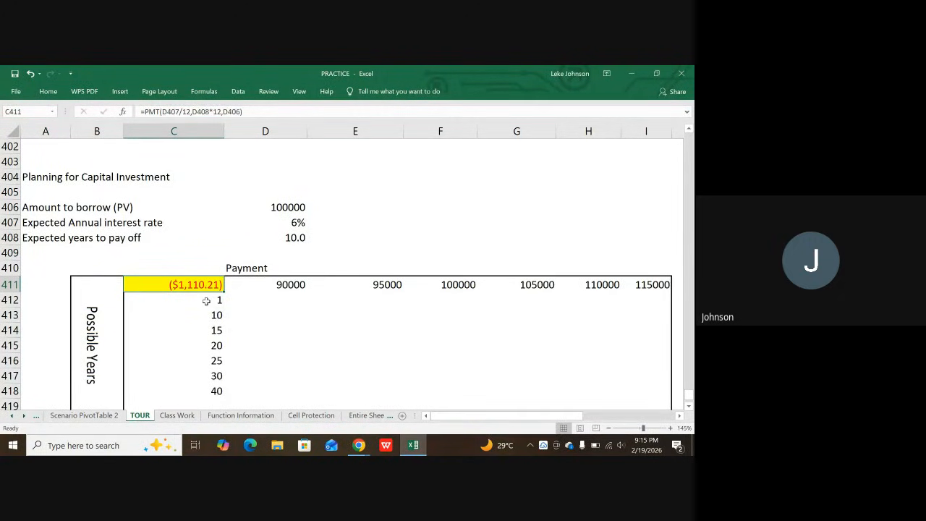
scroll(204, 382, "down", 1)
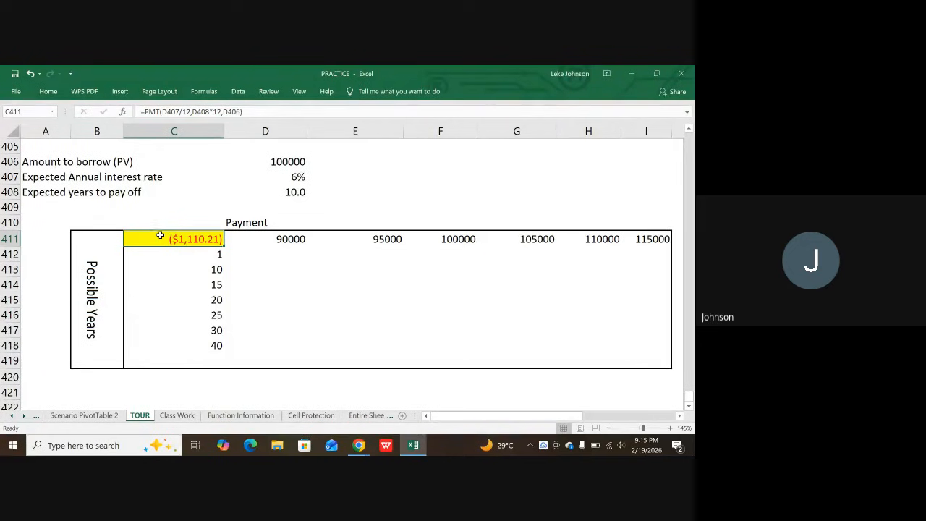
- Create a two-variable data table over C411:I418 with D406 as row input cell and D408 as column input cell
left_click_drag(160, 237, 644, 340)
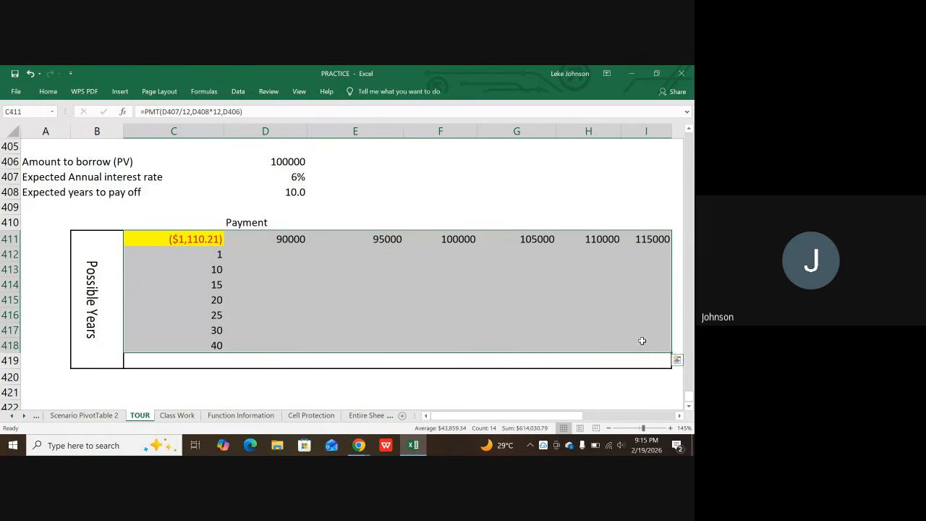
left_click(237, 91)
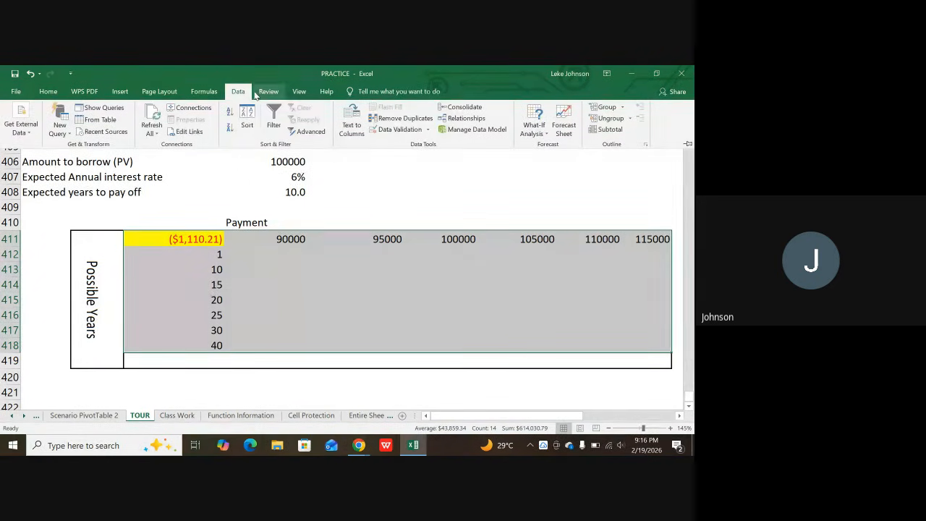
left_click(546, 136)
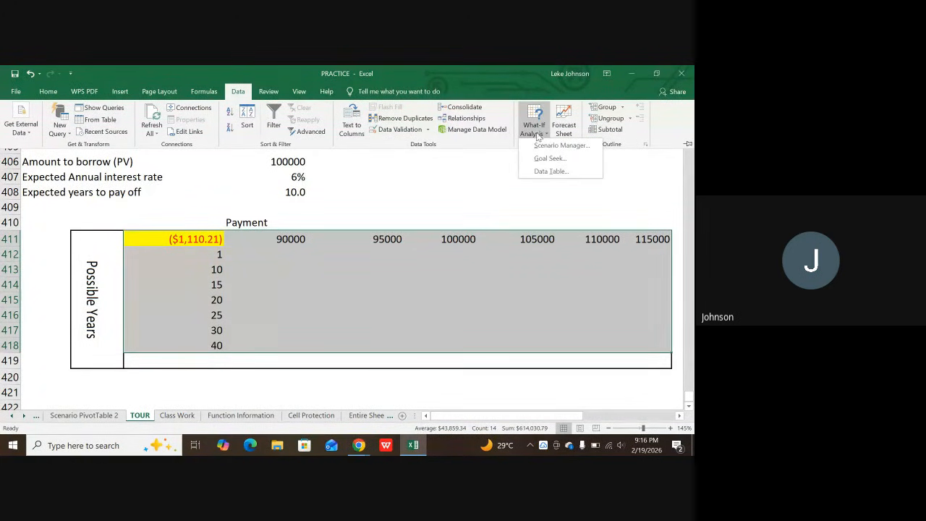
left_click(548, 172)
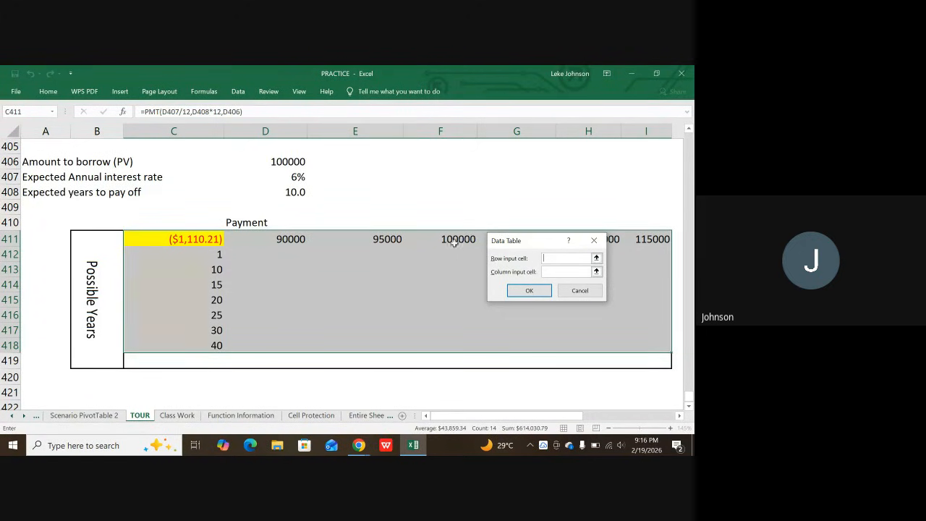
left_click(288, 162)
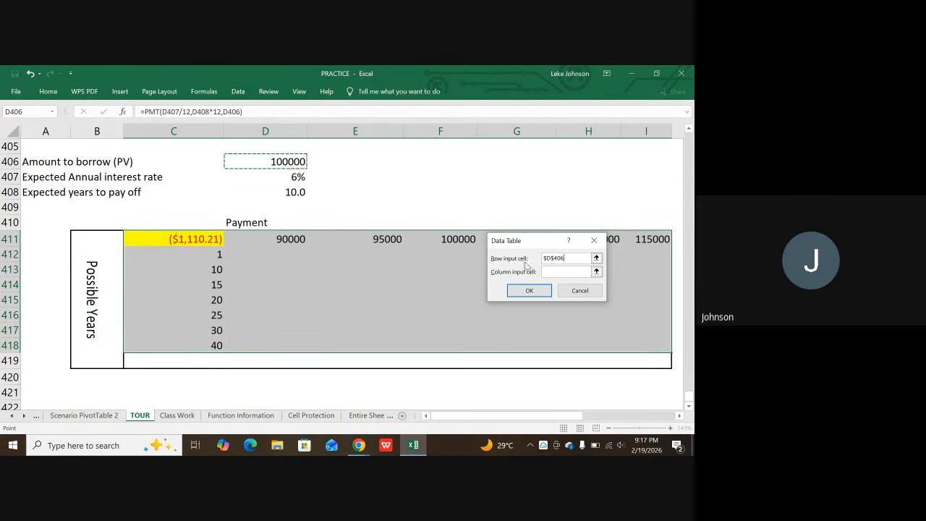
left_click(552, 271)
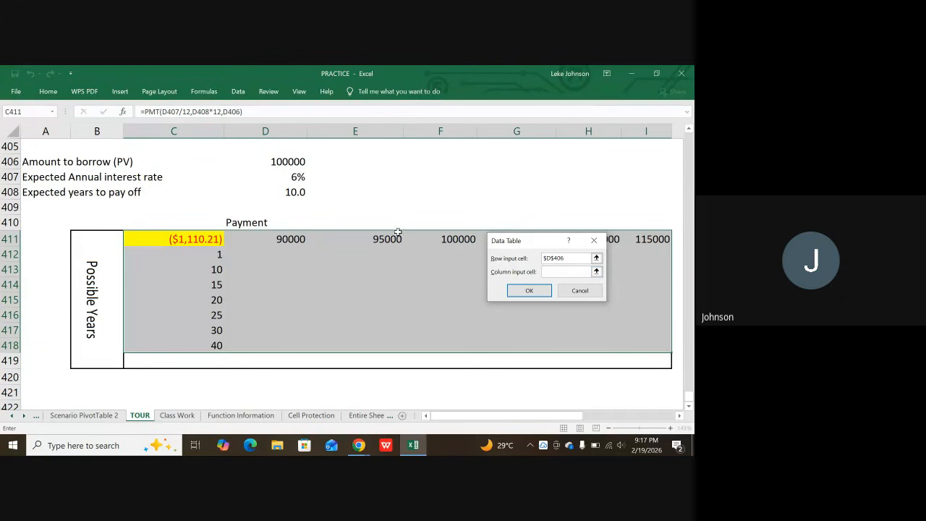
left_click(285, 191)
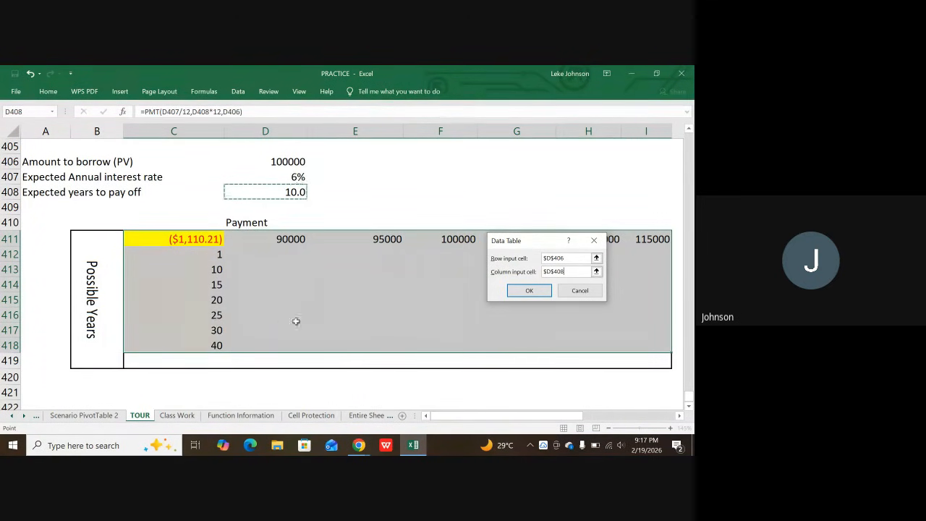
left_click(529, 291)
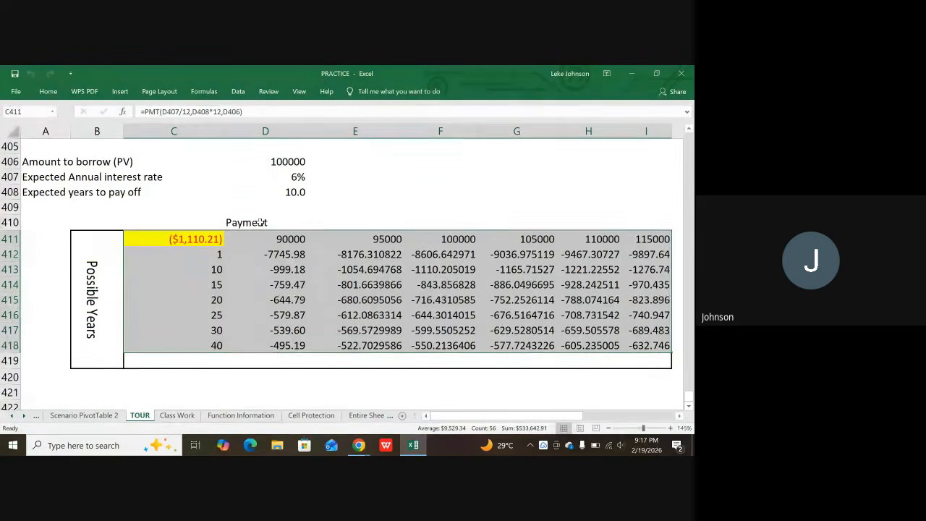
- Change the amount to borrow in D406 to -100000
left_click(272, 165)
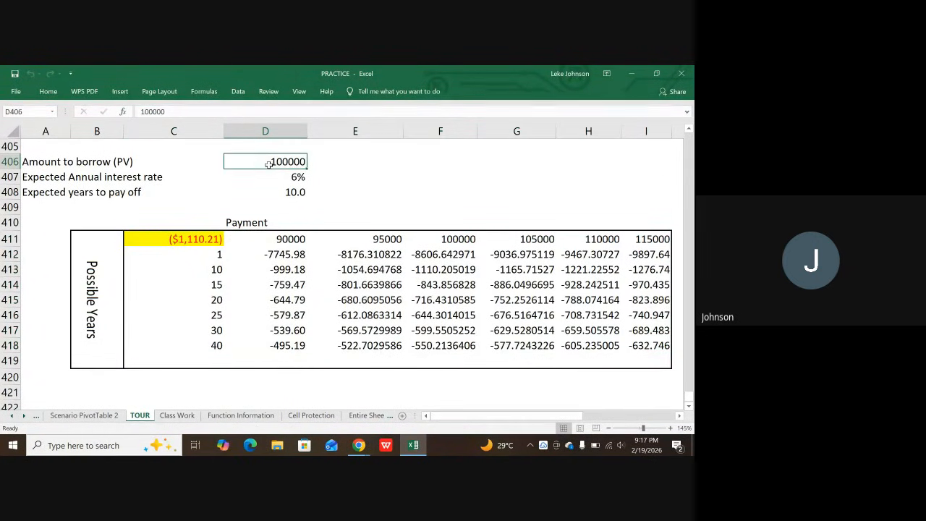
double_click(271, 165)
type("-")
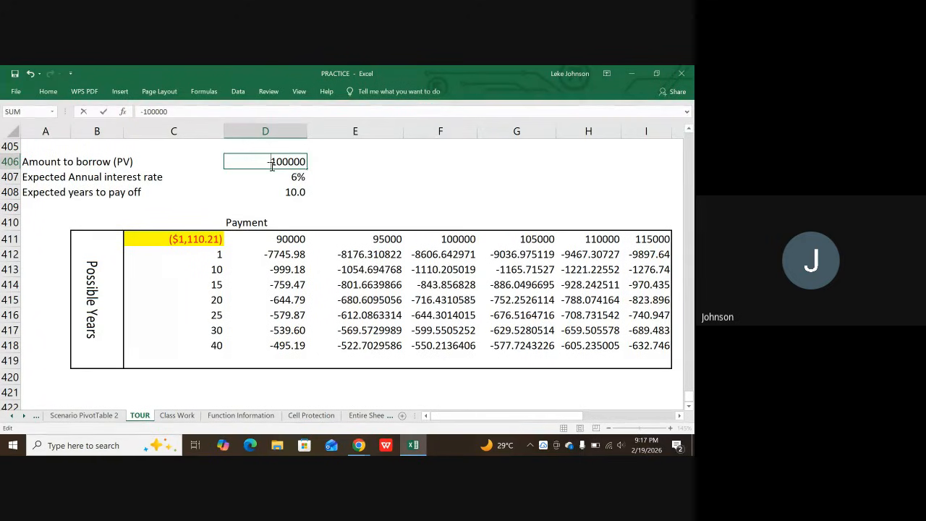
key("Return")
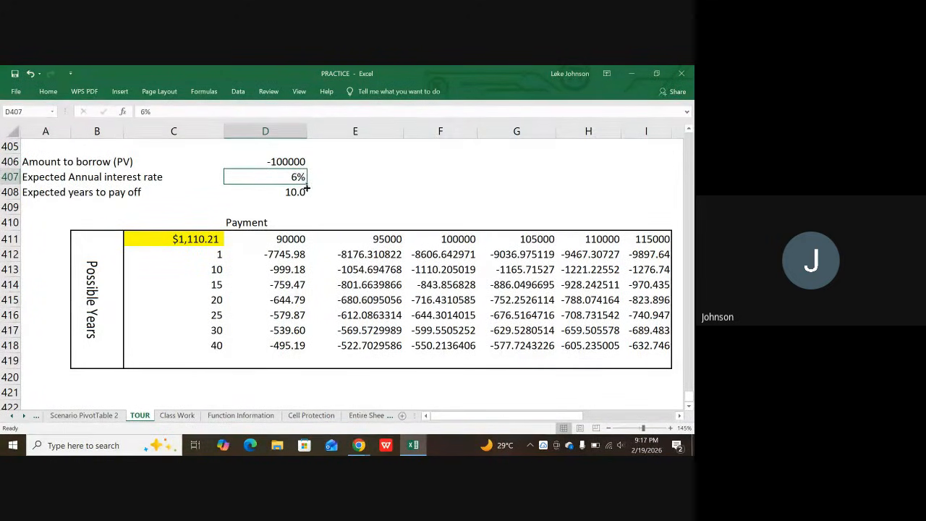
- Undo the sign change made to the amount to borrow in D406
left_click(300, 252)
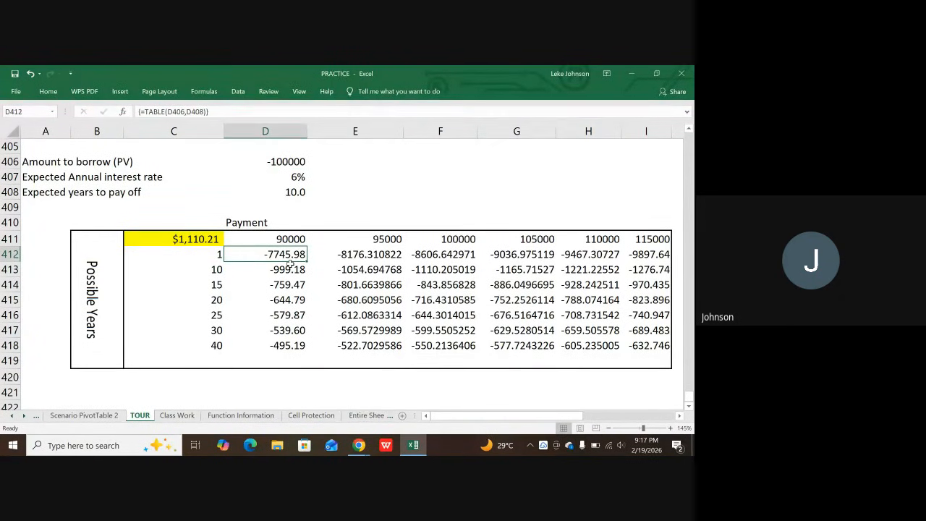
left_click_drag(296, 264, 310, 291)
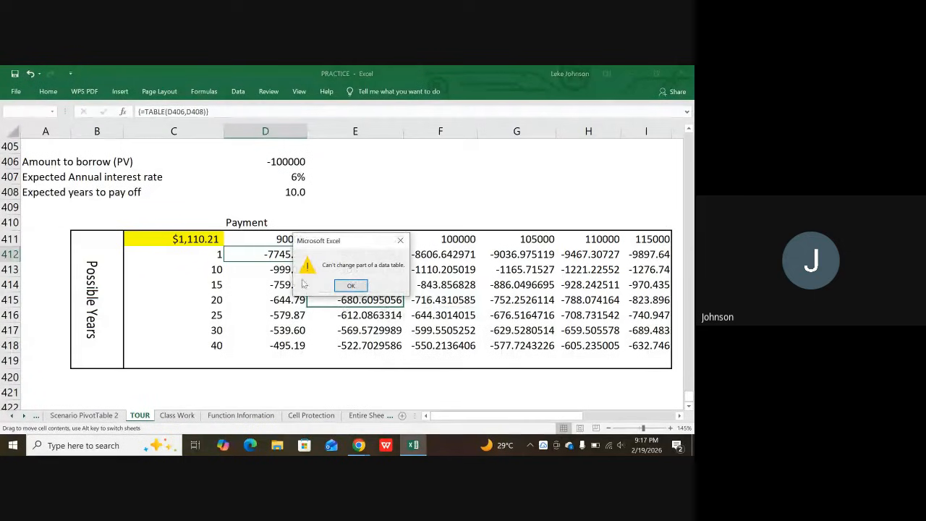
left_click(342, 284)
left_click_drag(289, 255, 642, 348)
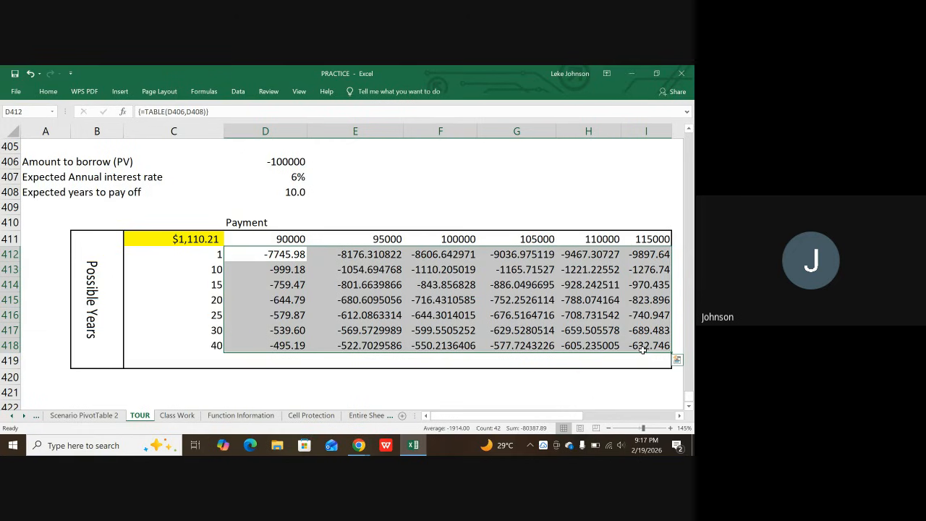
key("ctrl+z")
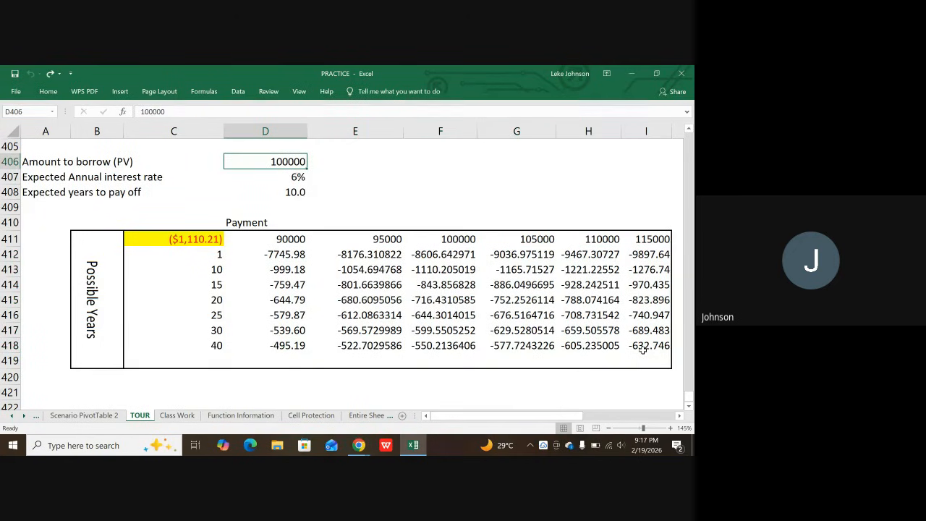
key("Down")
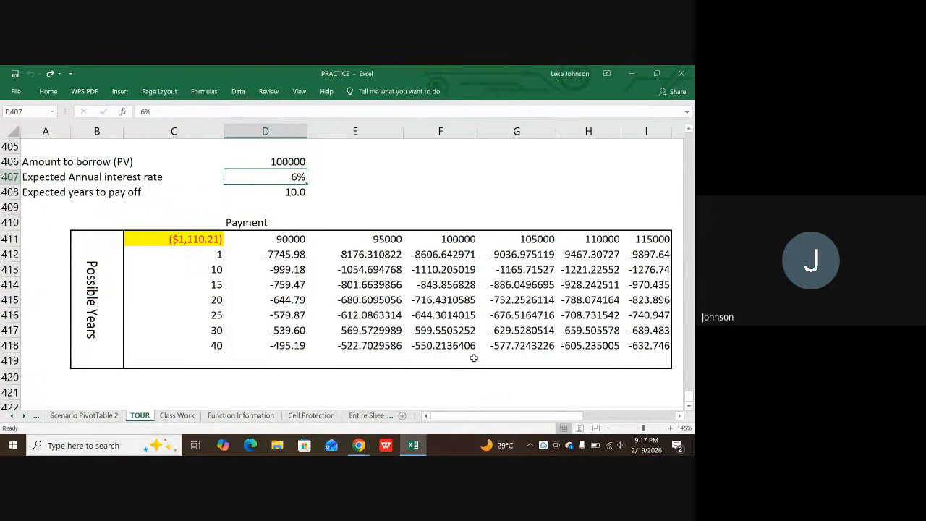
- Try to clear all payment results of the two-variable data table in D412:I418
left_click(295, 256)
left_click_drag(295, 255, 643, 347)
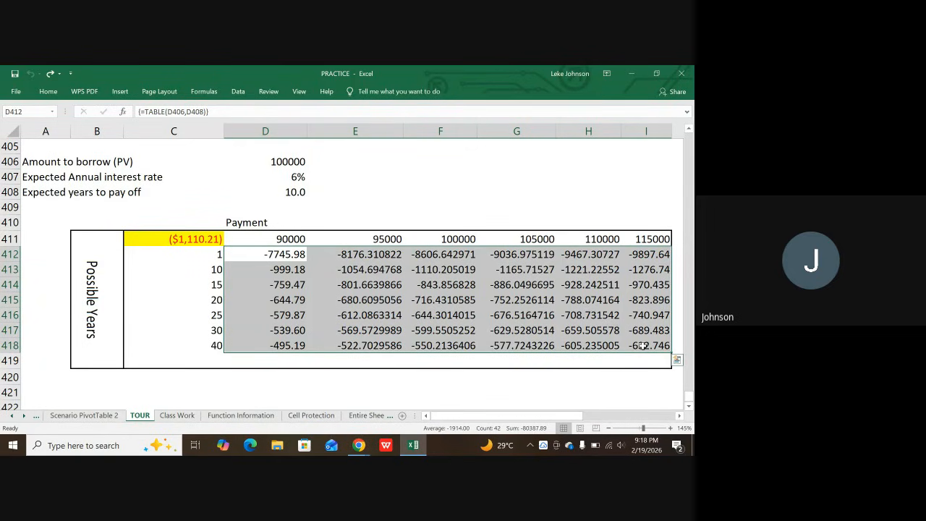
key("BackSpace")
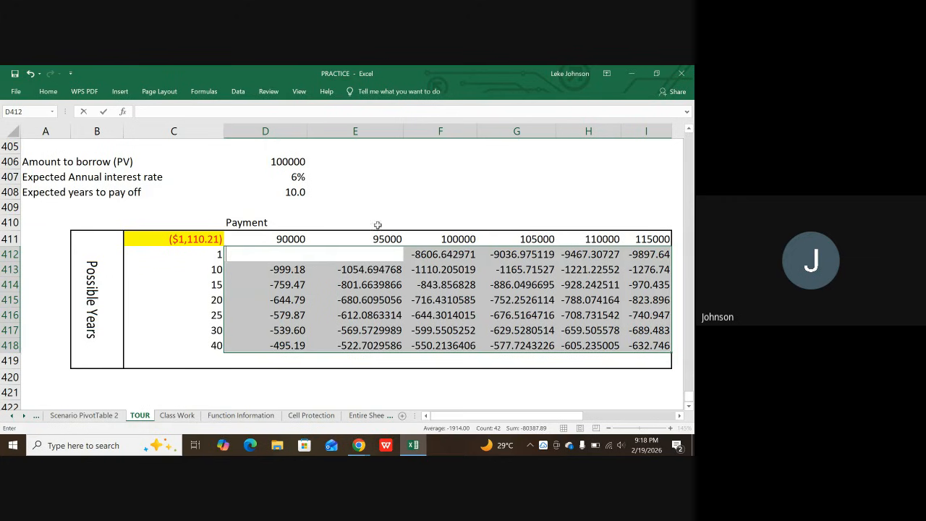
scroll(343, 361, "down", 2)
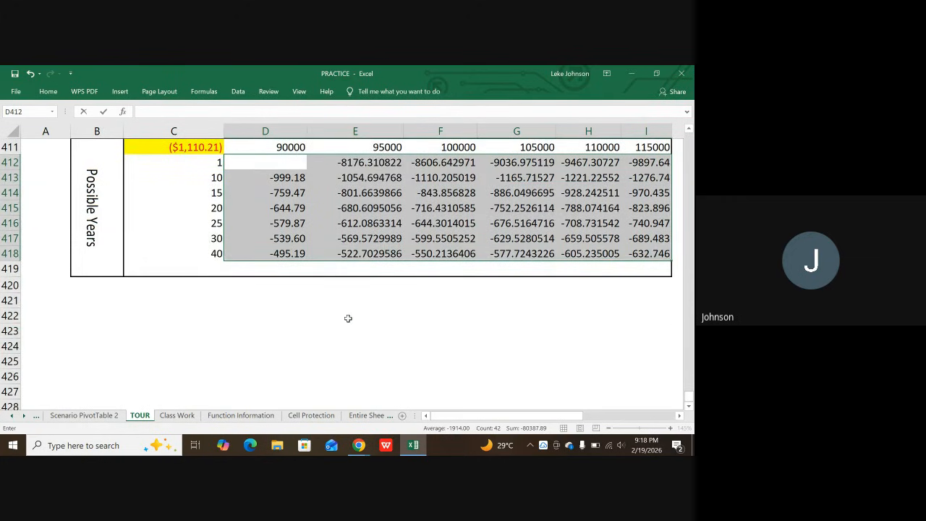
scroll(348, 318, "up", 1)
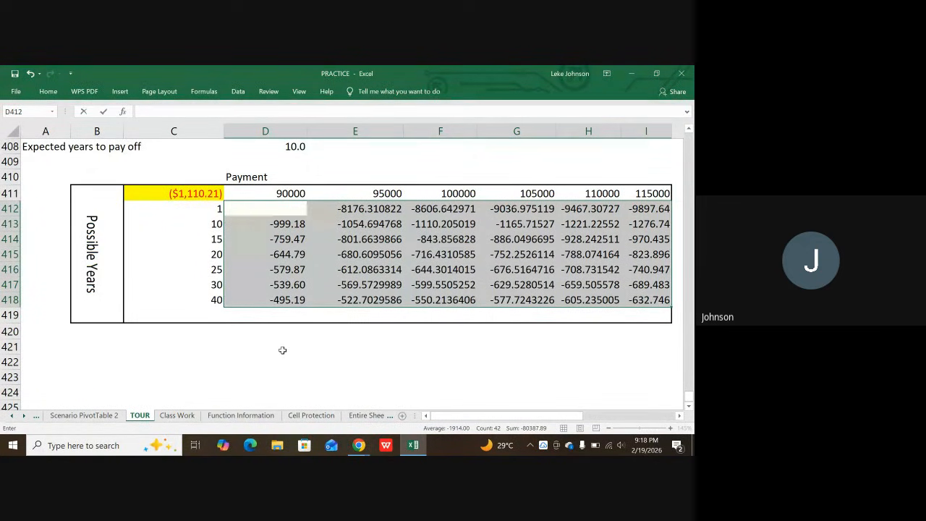
key("Escape")
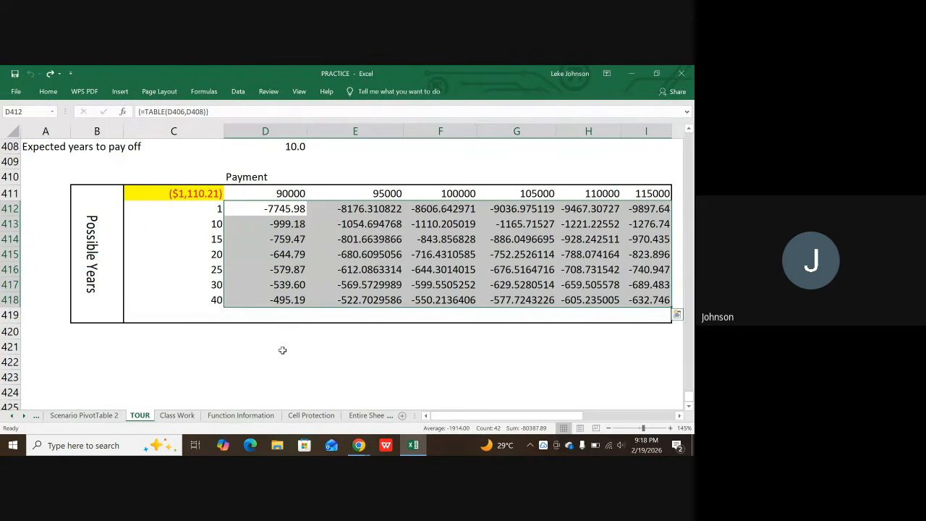
left_click(320, 364)
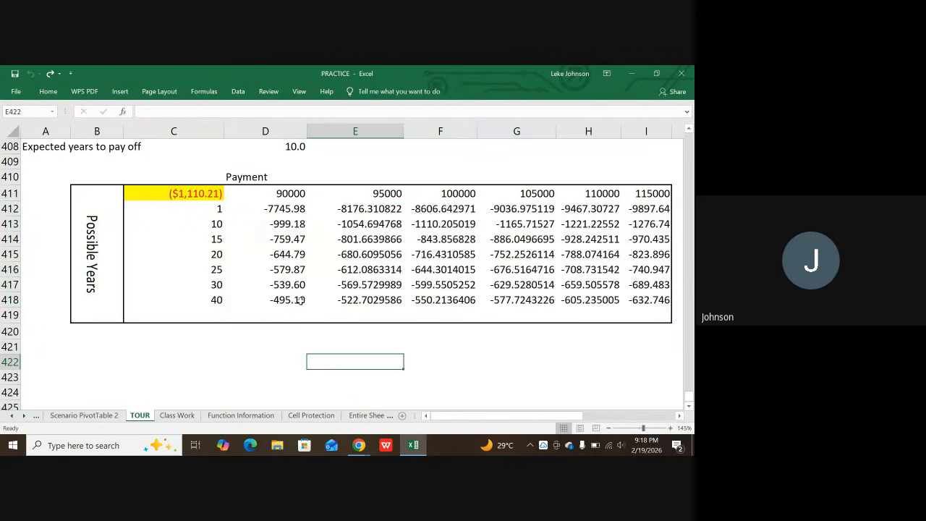
left_click_drag(283, 209, 664, 309)
key("BackSpace")
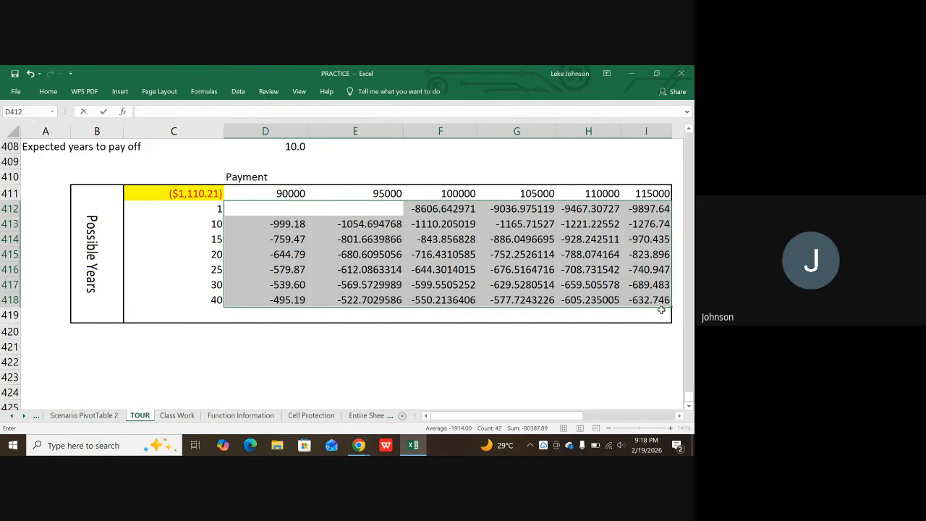
key("Escape")
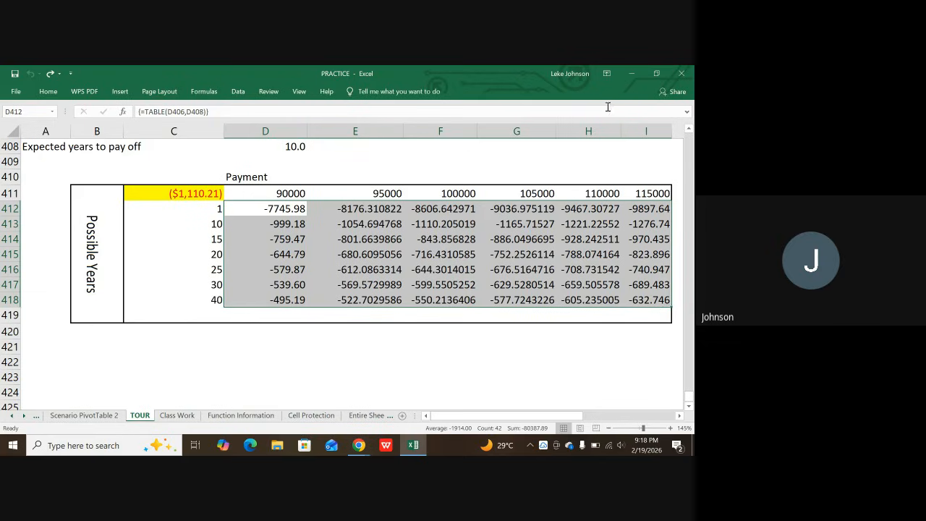
left_click(272, 344)
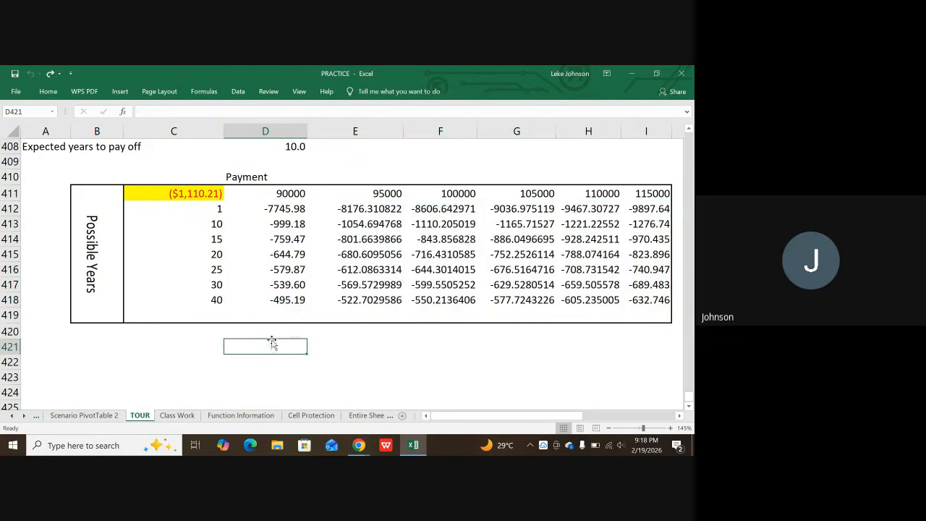
- Try to clear only the 10-year payment result for 90000 in D413
left_click(279, 210)
key("Down")
key("BackSpace")
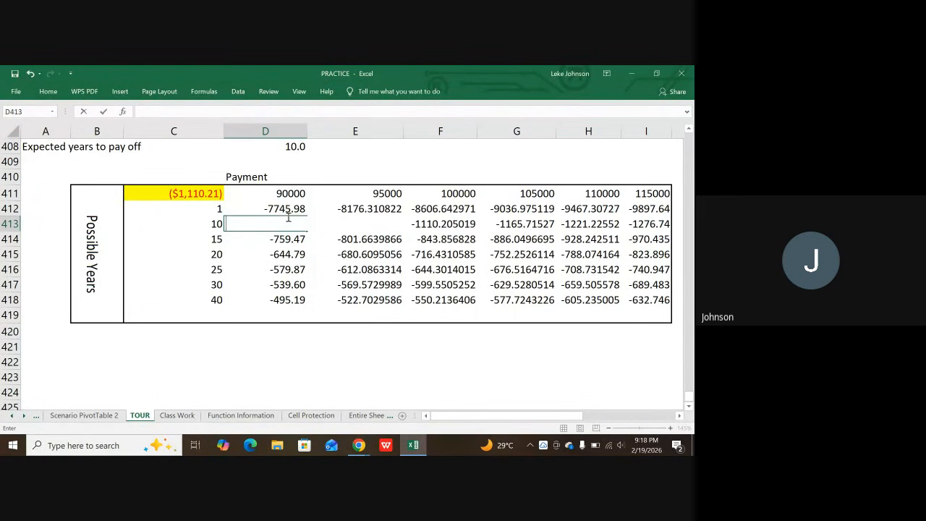
key("ctrl+z")
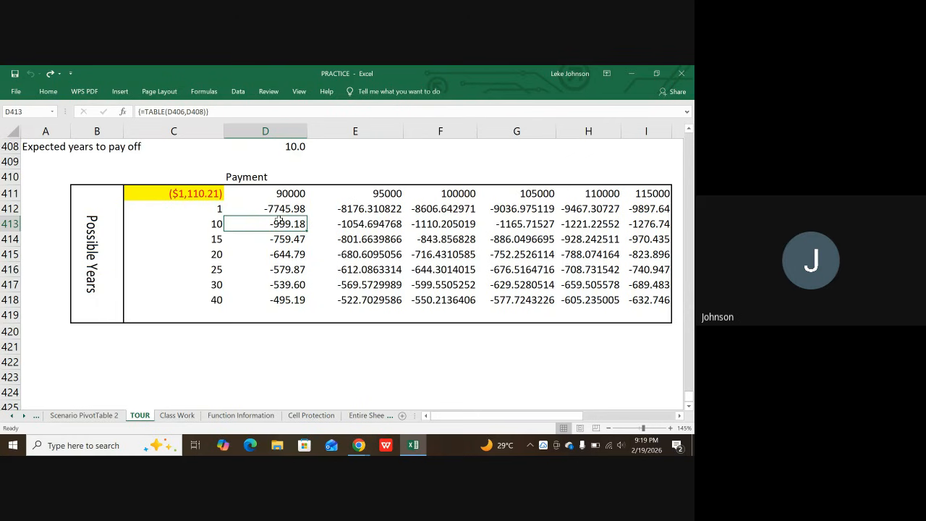
left_click(241, 95)
left_click(530, 133)
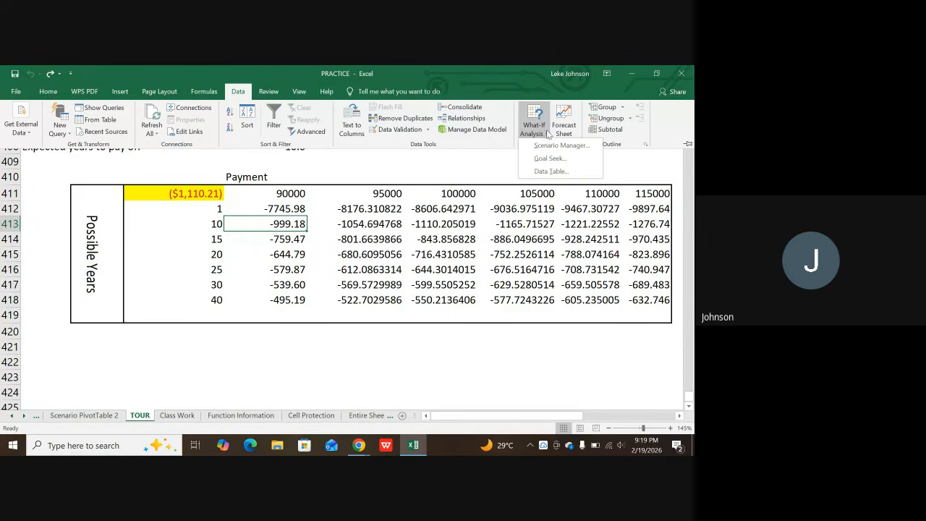
left_click(551, 172)
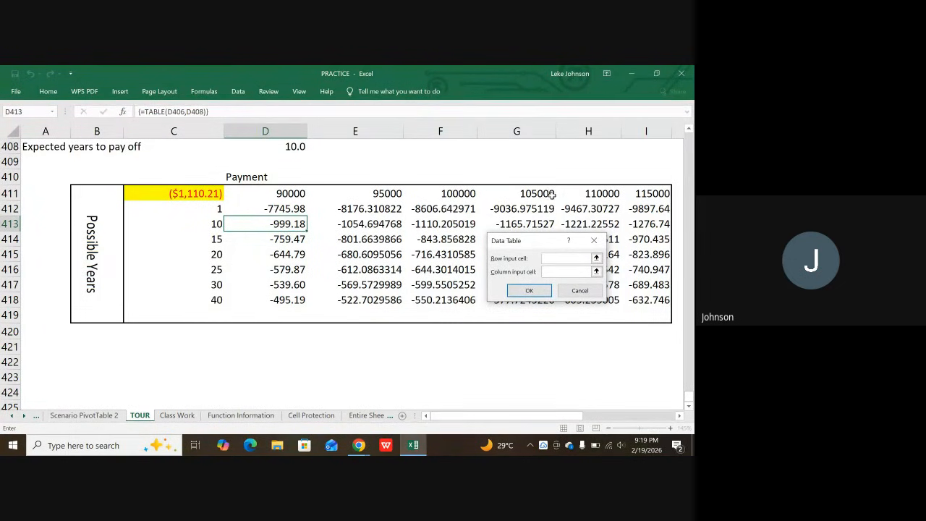
left_click(590, 240)
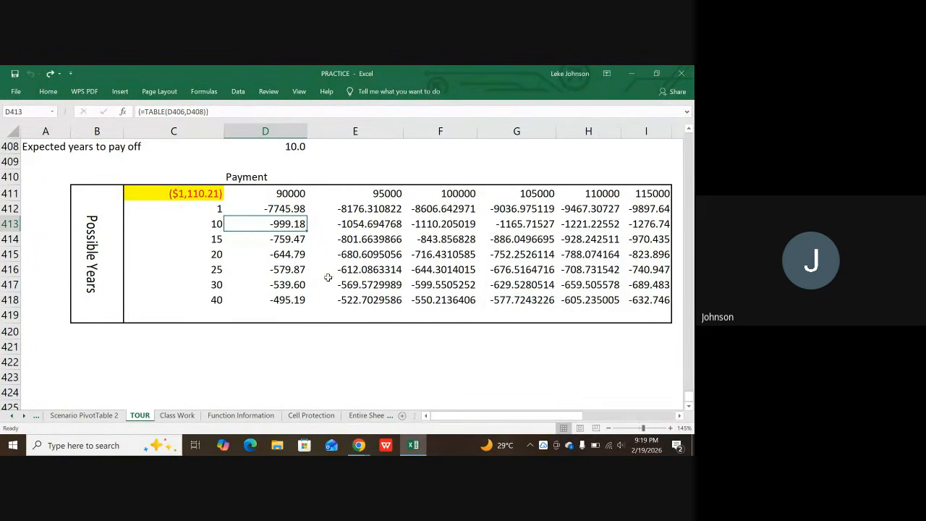
- Compare the TABLE formulas in the one-variable payment results D393:D399 with those in the two-variable results D412:D414 and E413
scroll(325, 274, "up", 2)
left_click(313, 310)
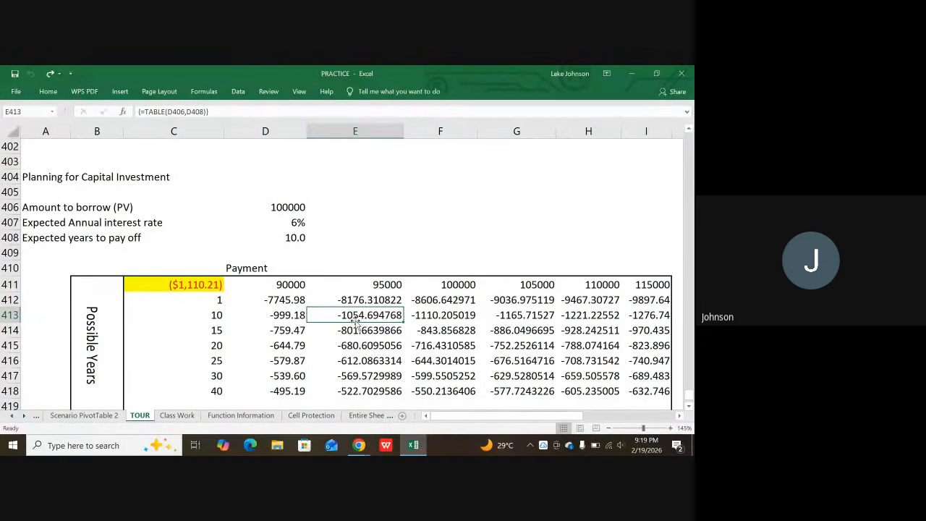
scroll(182, 245, "up", 1)
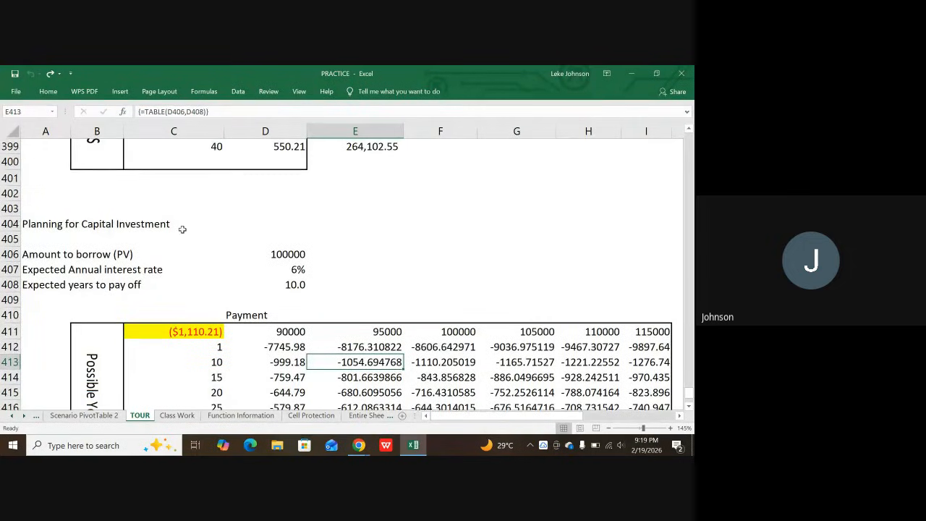
scroll(182, 228, "down", 1)
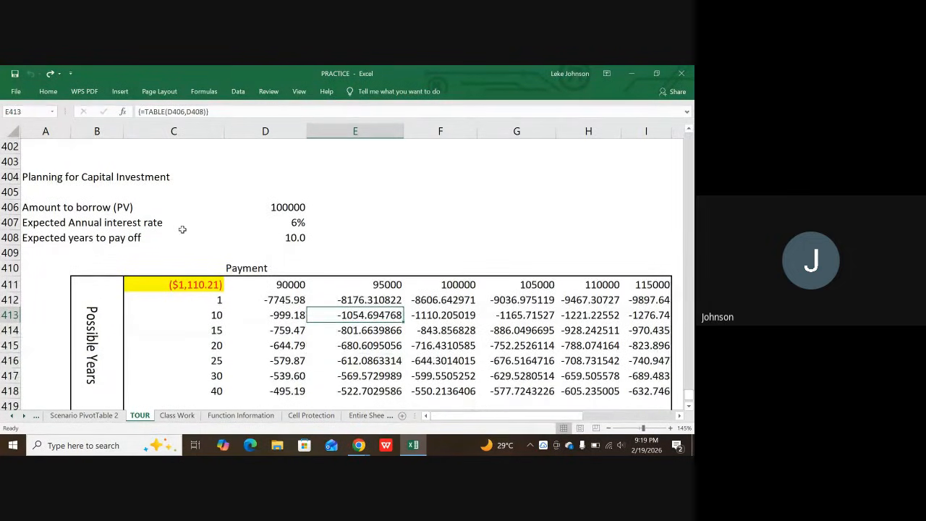
scroll(182, 229, "up", 3)
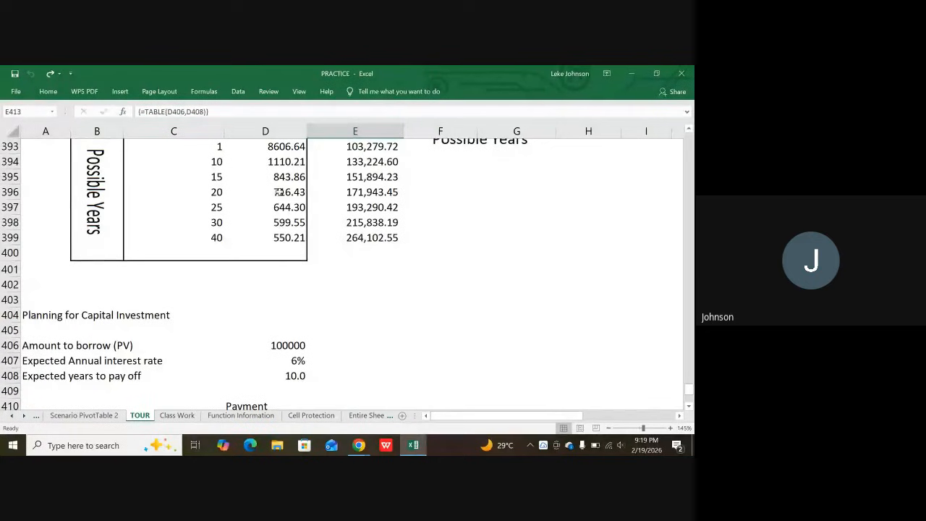
left_click(279, 192)
left_click(283, 236)
scroll(282, 217, "up", 2)
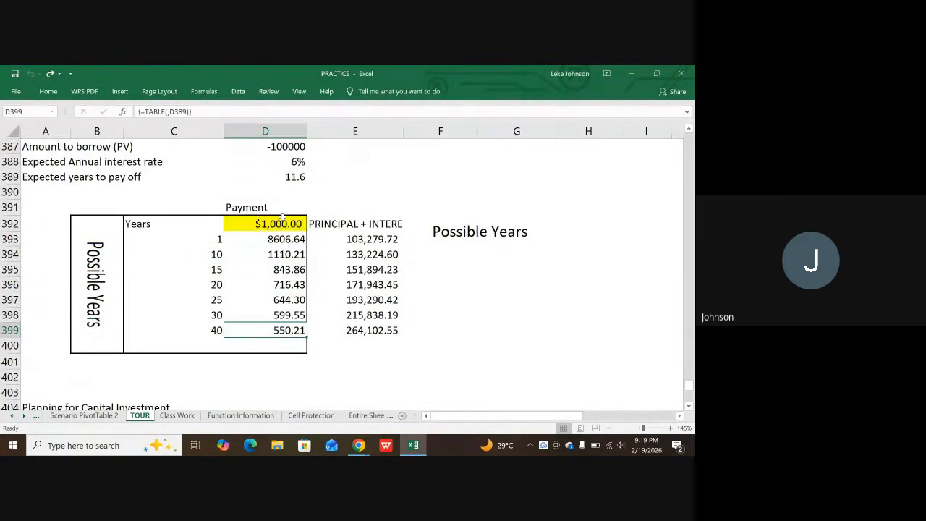
left_click(272, 250)
scroll(278, 260, "down", 3)
scroll(278, 264, "down", 4)
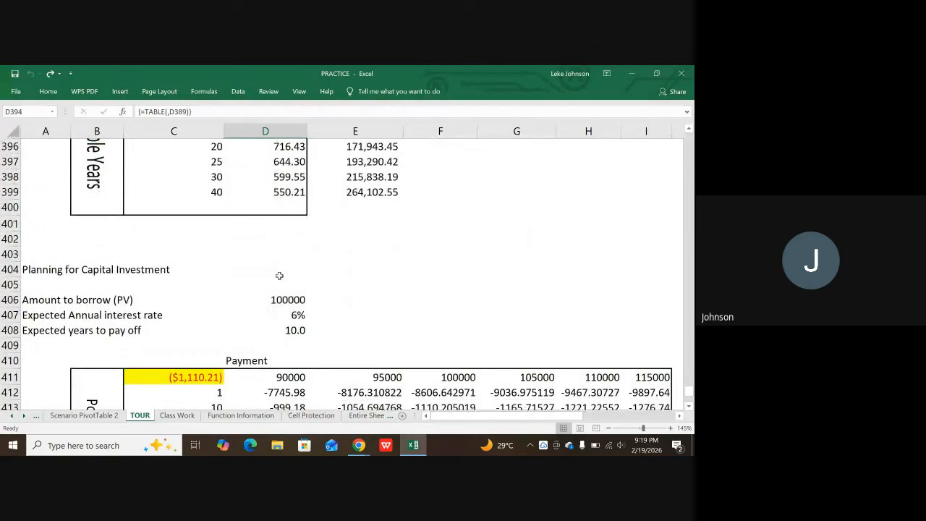
left_click(286, 285)
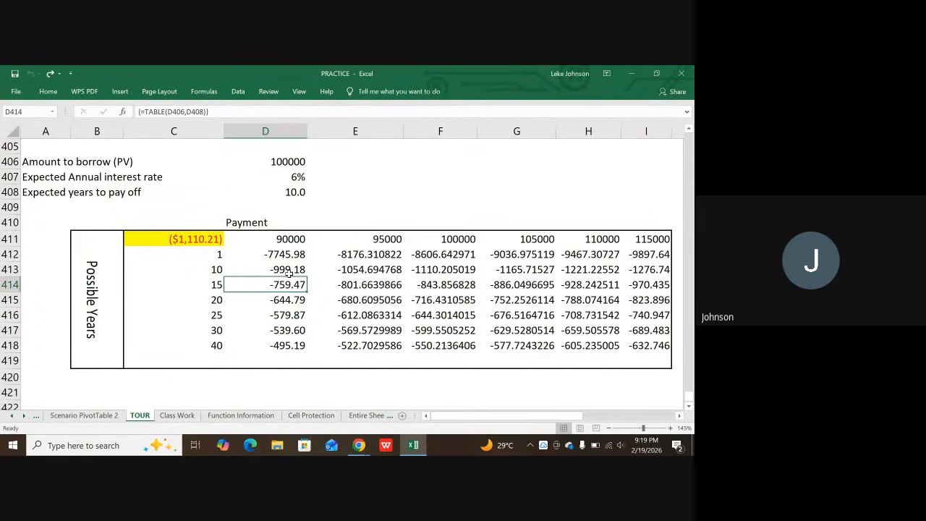
left_click(288, 272)
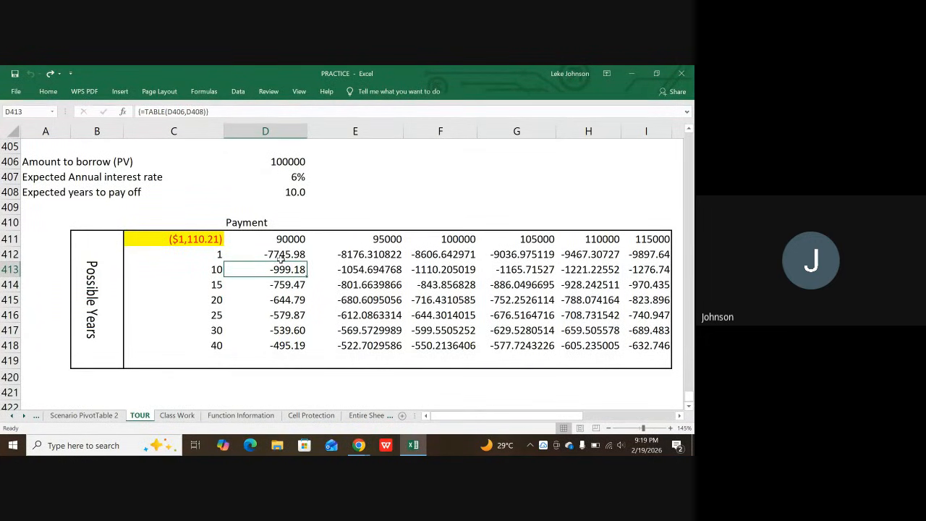
left_click(284, 259)
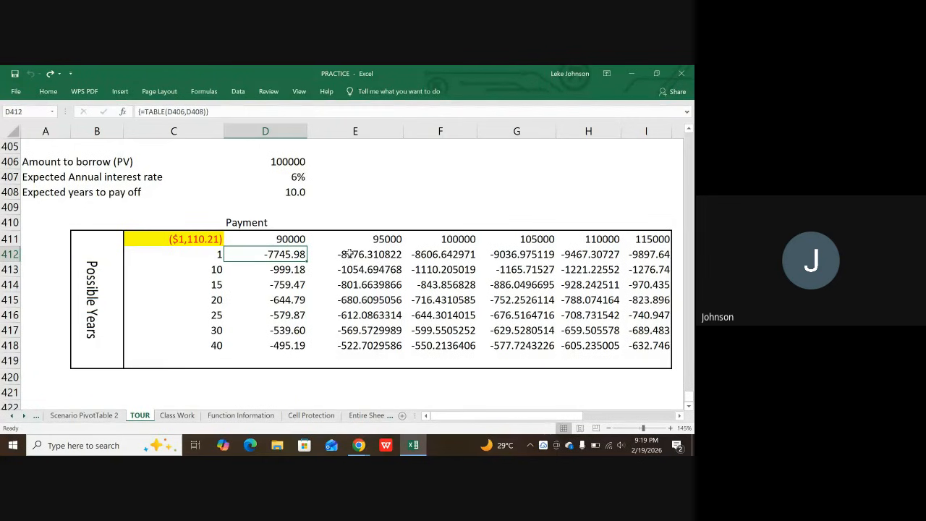
- Format the two-variable data table's payment results in D412:I418 to show no decimal places
scroll(319, 230, "up", 1)
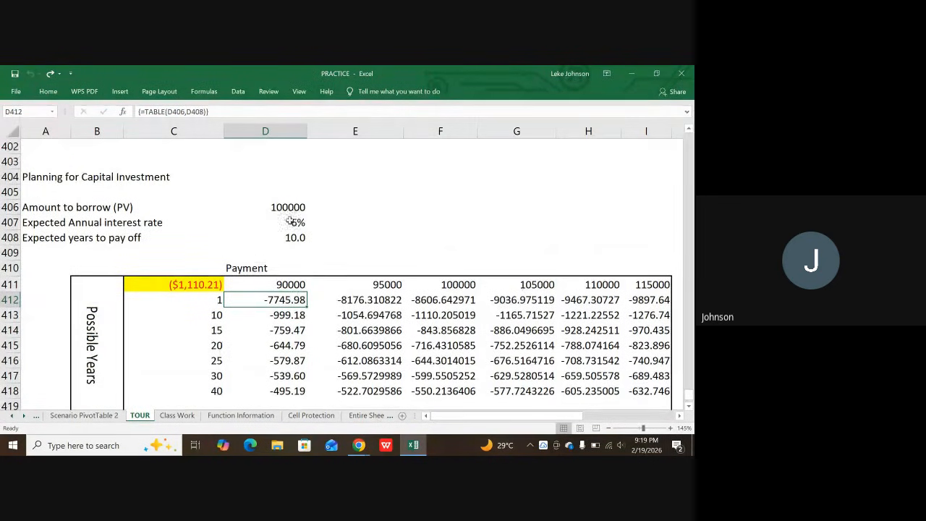
left_click(270, 208)
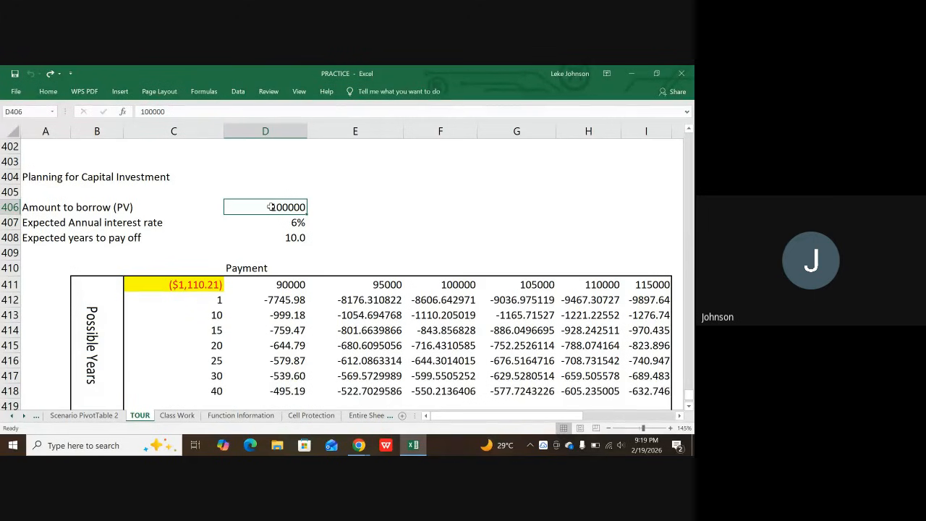
scroll(279, 304, "down", 1)
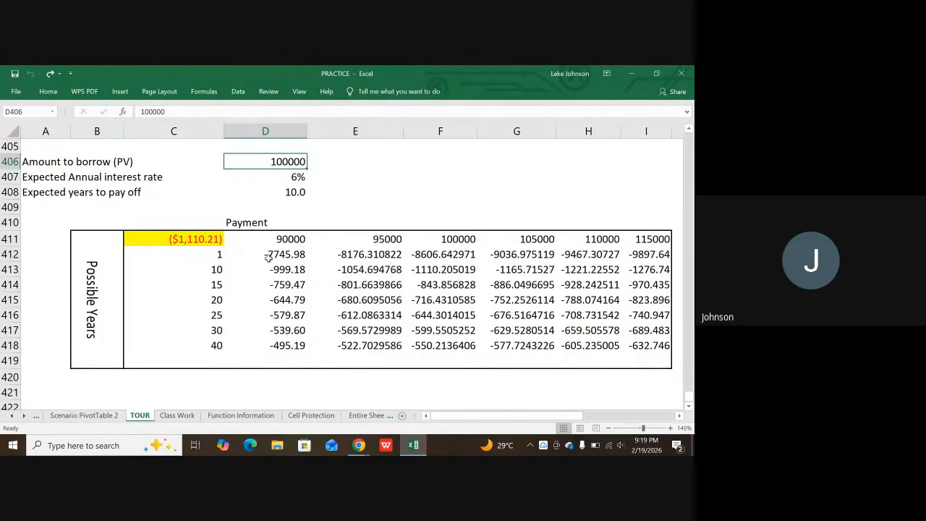
left_click_drag(273, 253, 649, 345)
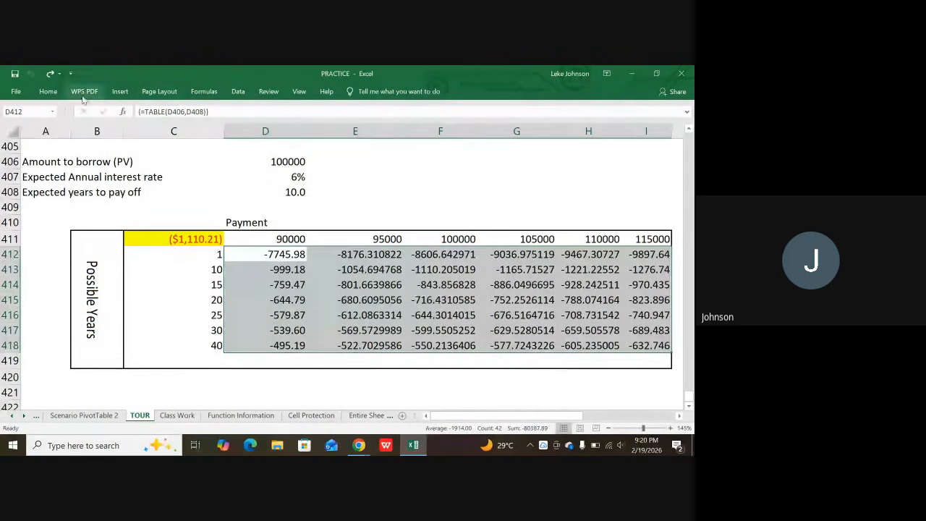
left_click(48, 92)
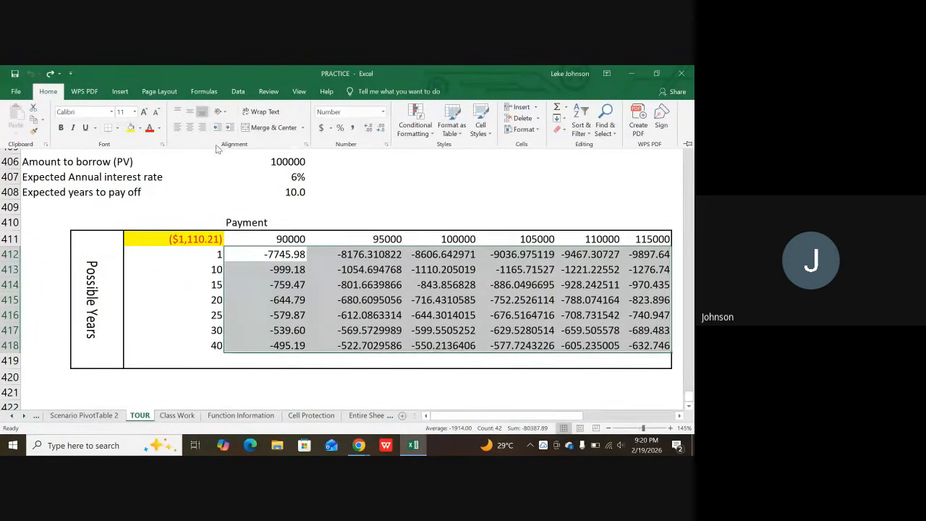
left_click(381, 128)
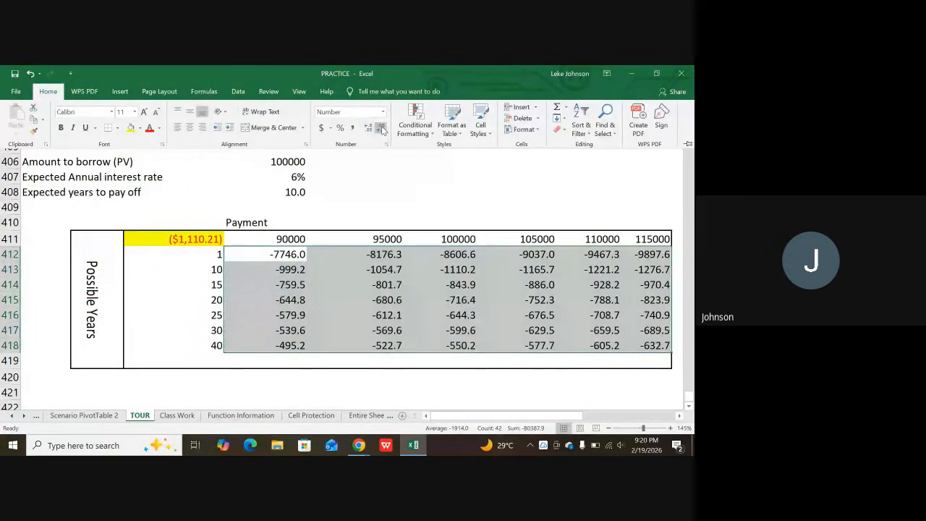
left_click(381, 128)
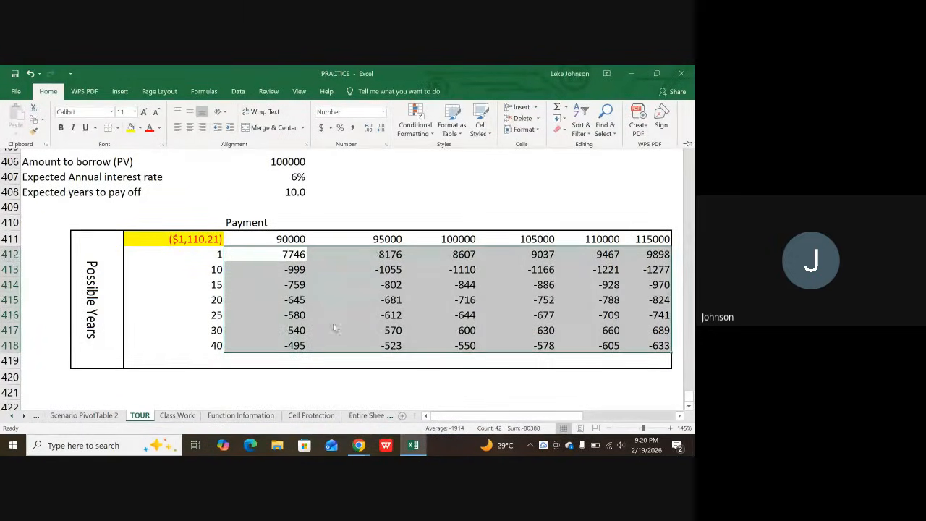
left_click(313, 383)
left_click(306, 394)
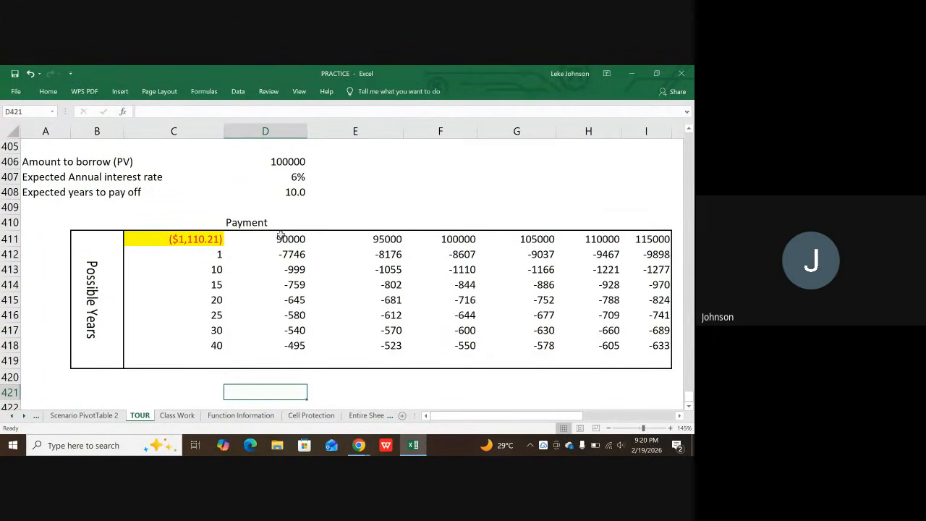
- Examine how the payments for 90000, 95000 and 100000 relate to the 1-year term, and the 90000 payment to 40 years
left_click(281, 243)
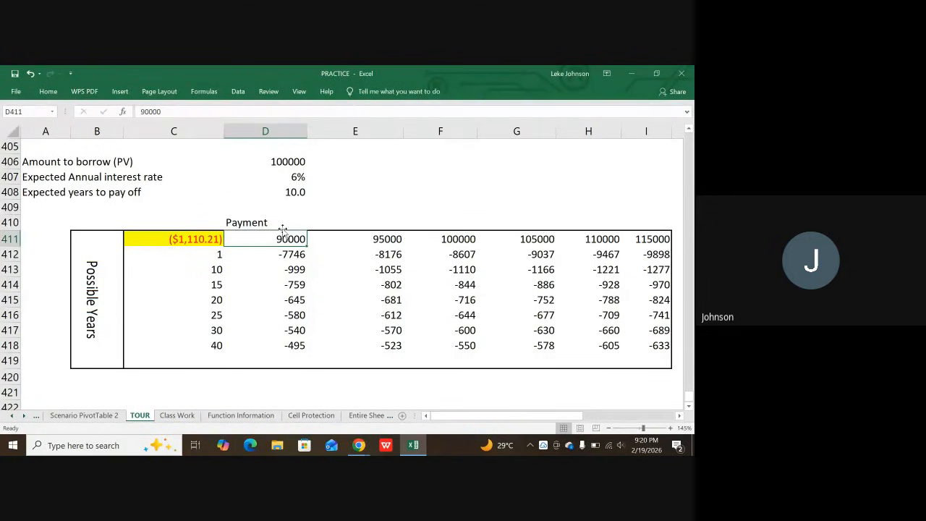
left_click(298, 177)
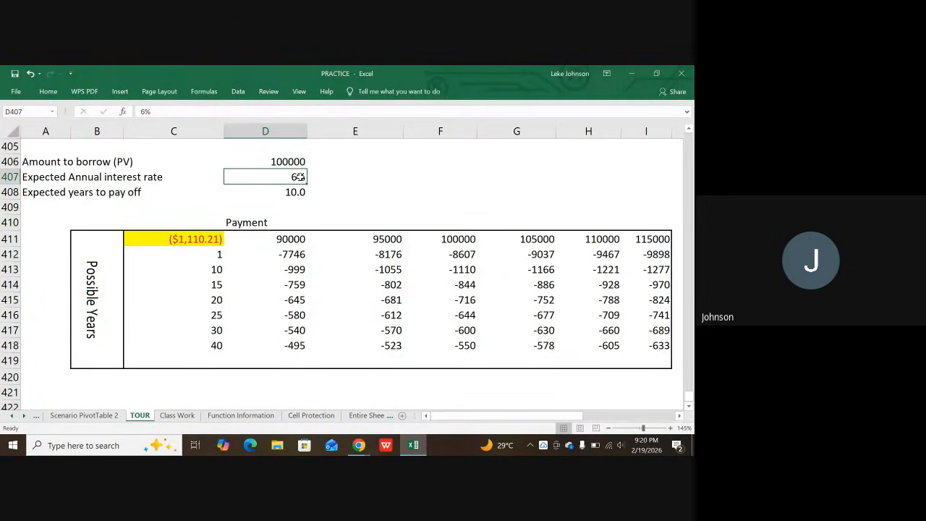
left_click(292, 243)
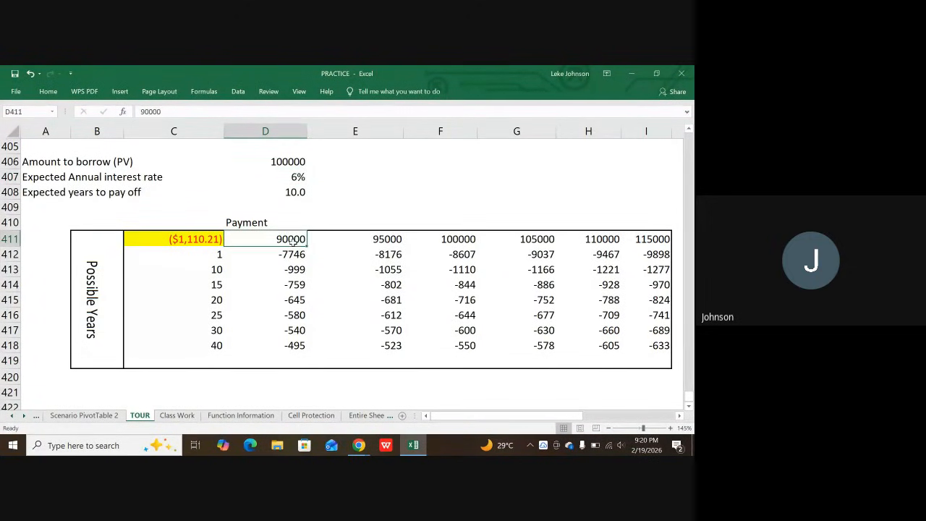
left_click(218, 253)
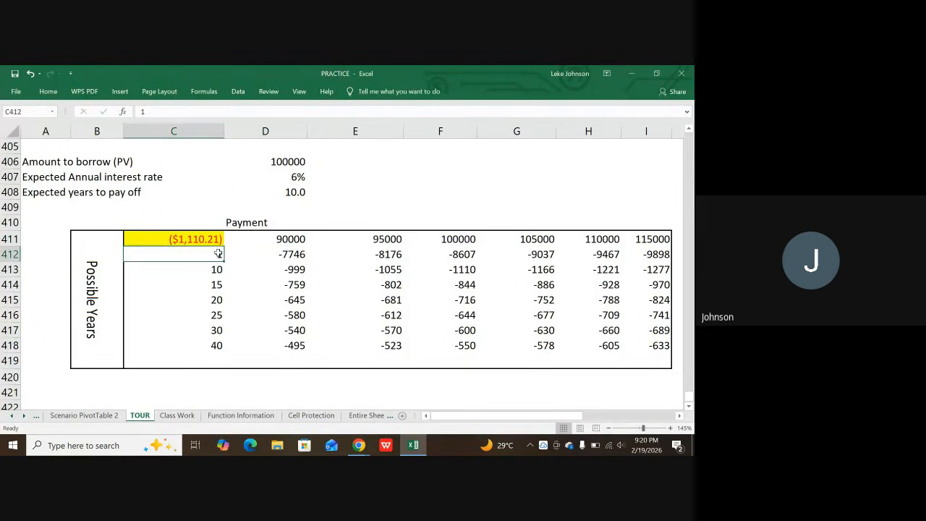
left_click(285, 250)
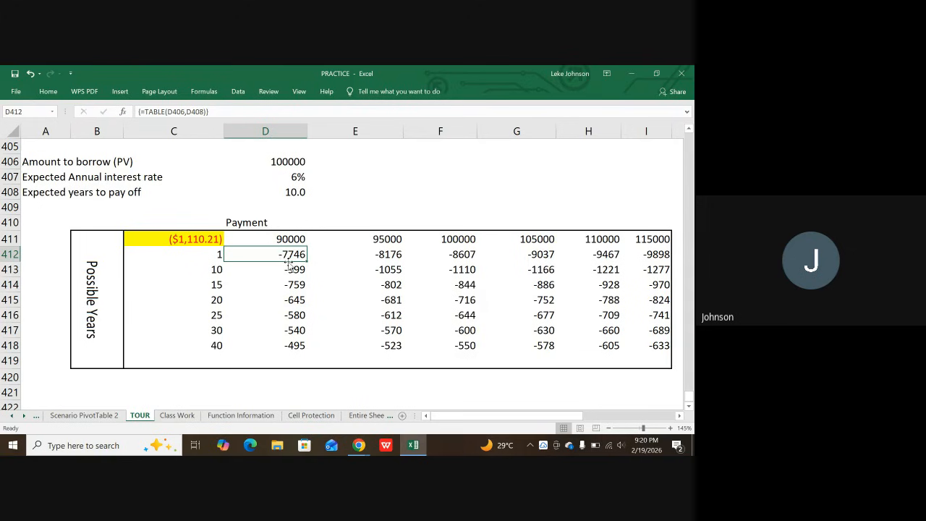
left_click(388, 257)
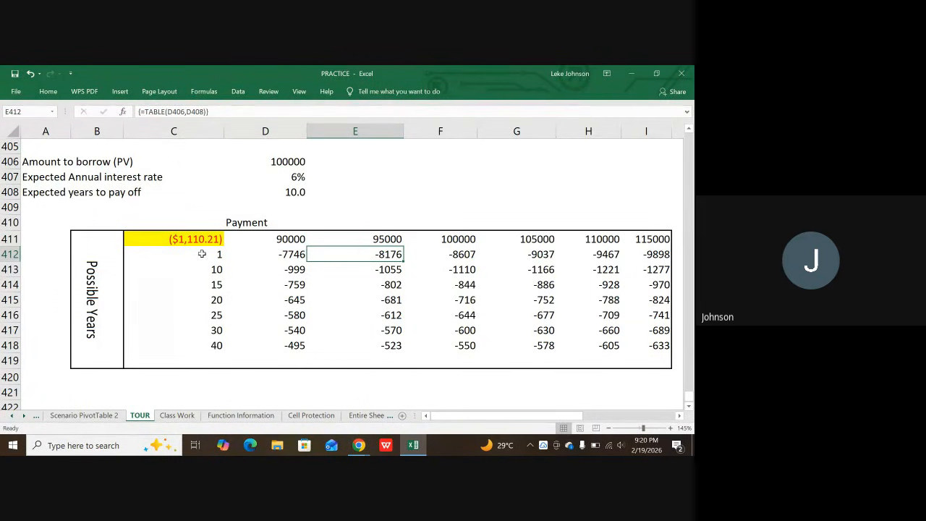
left_click(458, 238)
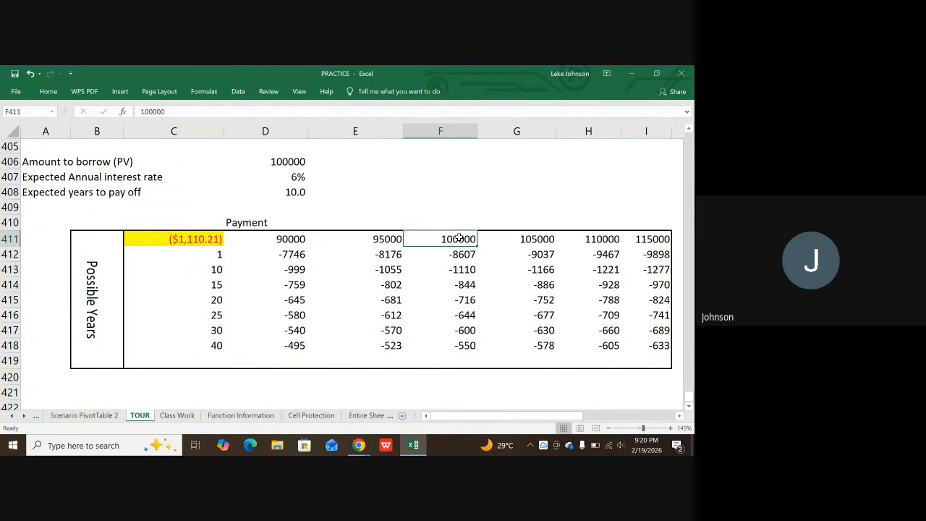
left_click(462, 253)
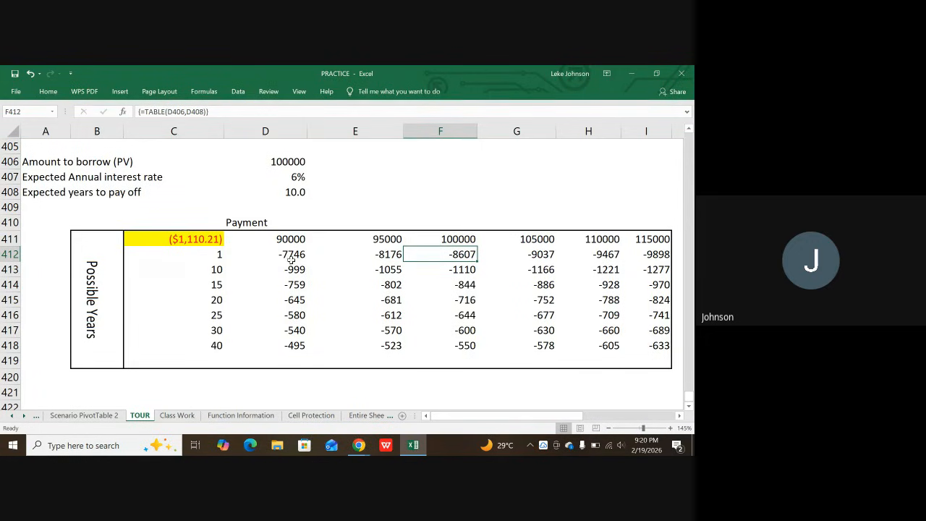
left_click(283, 238)
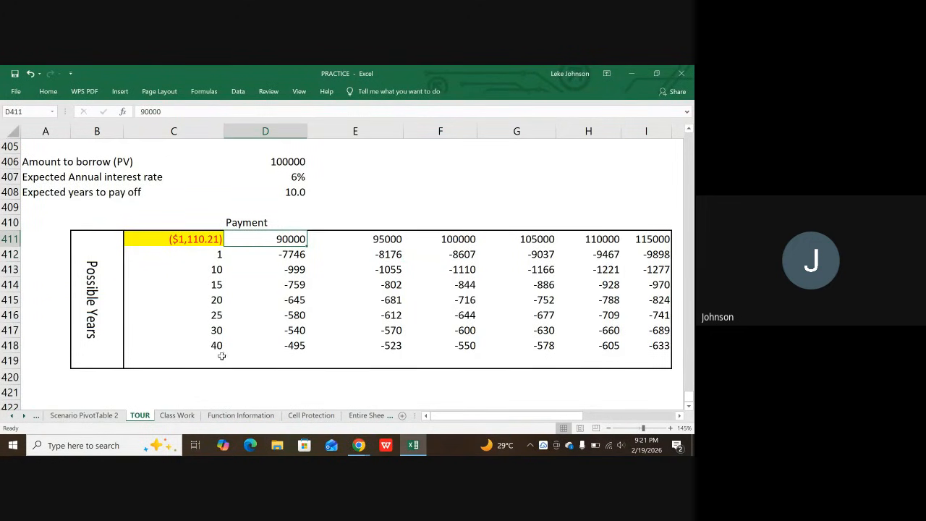
left_click(293, 348)
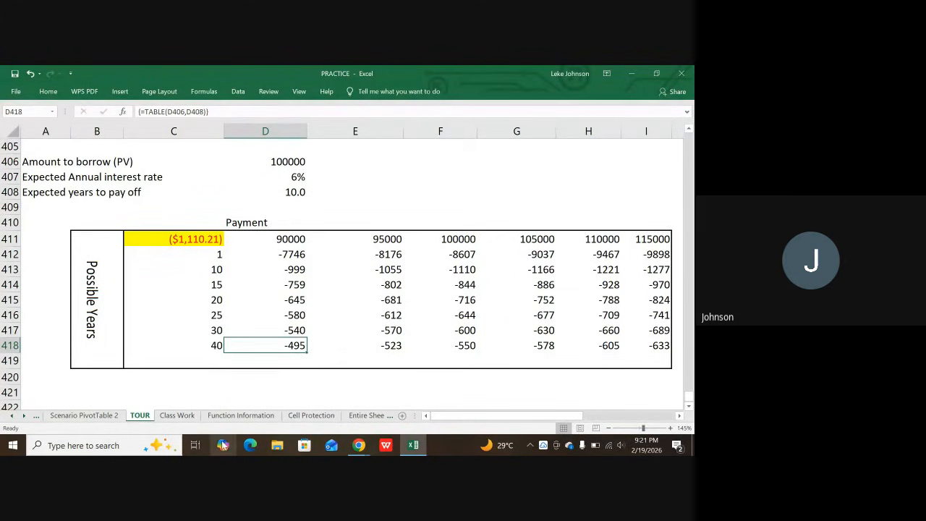
- Review the Goal Seek, Scenarios and Data Tables sections of the TOUR sheet, ending at the one-variable payment table
scroll(155, 340, "up", 5)
scroll(121, 308, "up", 8)
scroll(109, 291, "up", 5)
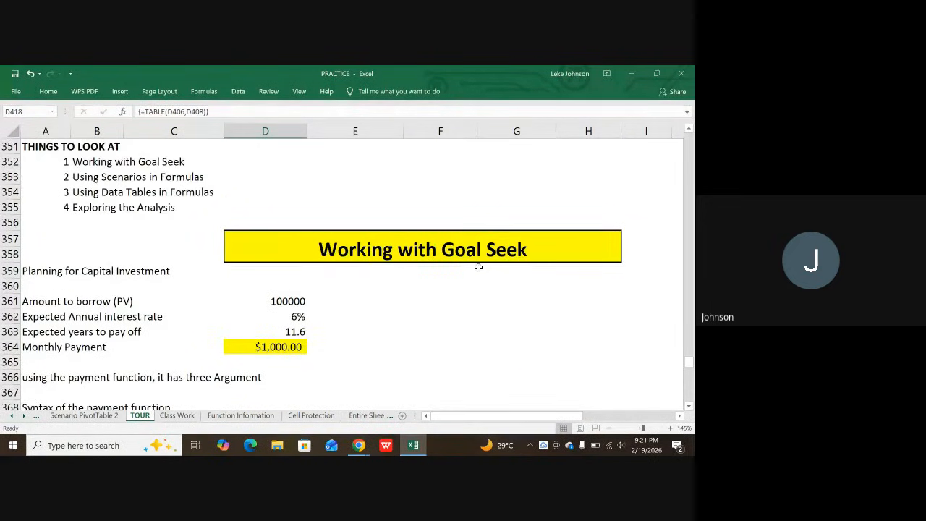
scroll(476, 272, "down", 4)
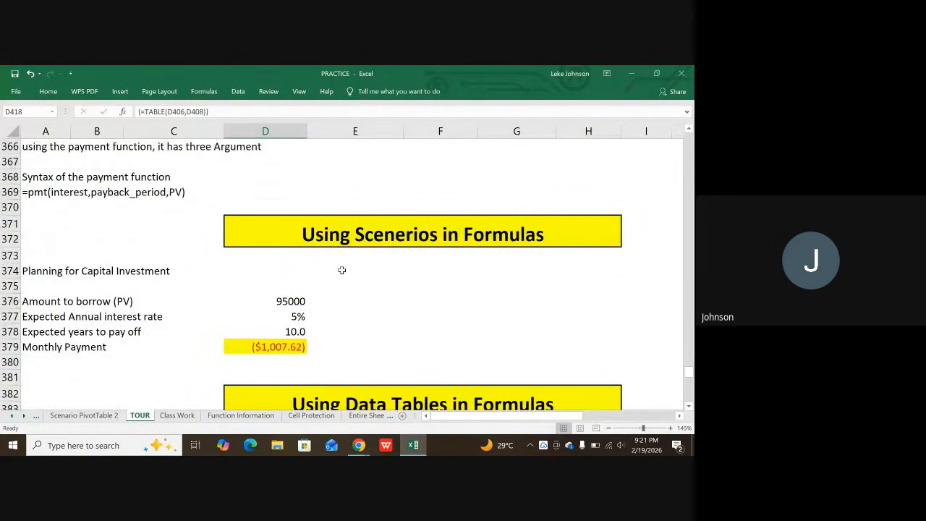
scroll(478, 282, "down", 2)
scroll(478, 283, "down", 3)
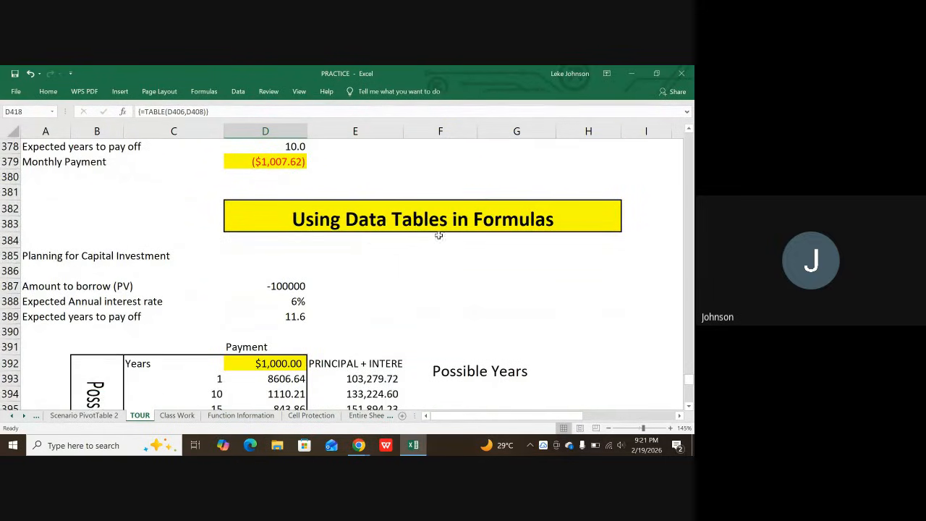
scroll(463, 253, "down", 1)
scroll(427, 282, "down", 2)
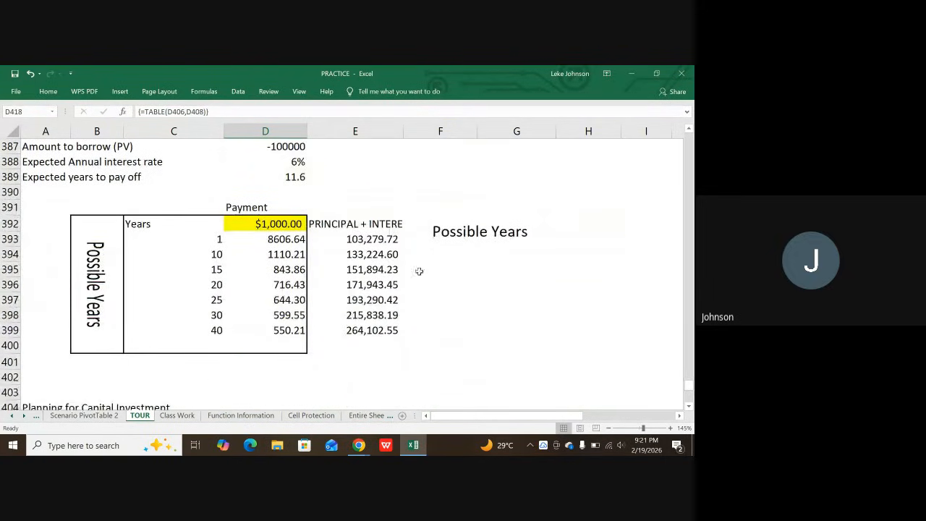
scroll(318, 305, "down", 1)
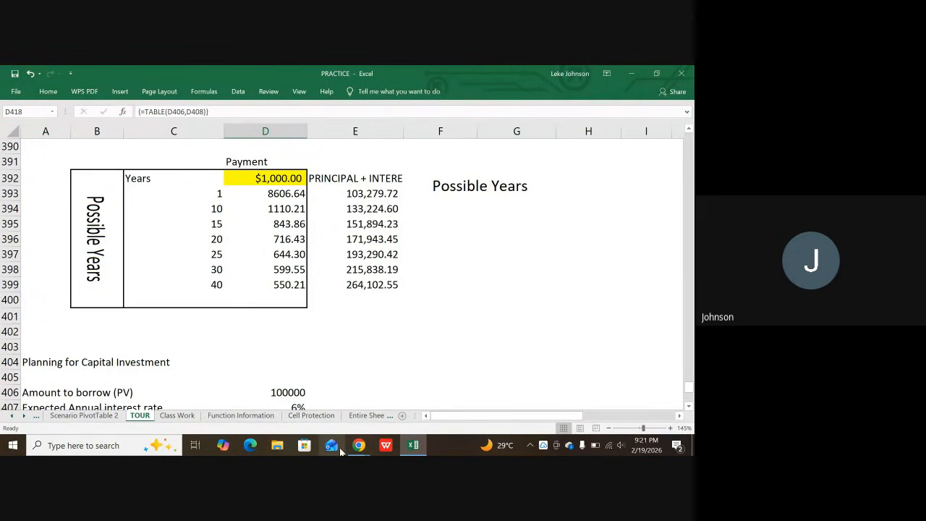
- Check the Google Meet call window in Chrome, and return to the PRACTICE workbook in Excel
mouse_move(356, 447)
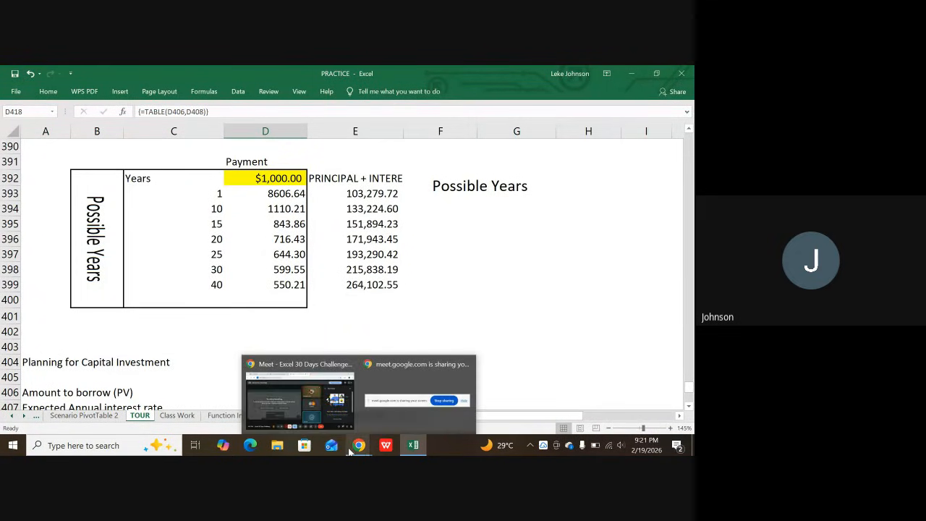
left_click(330, 412)
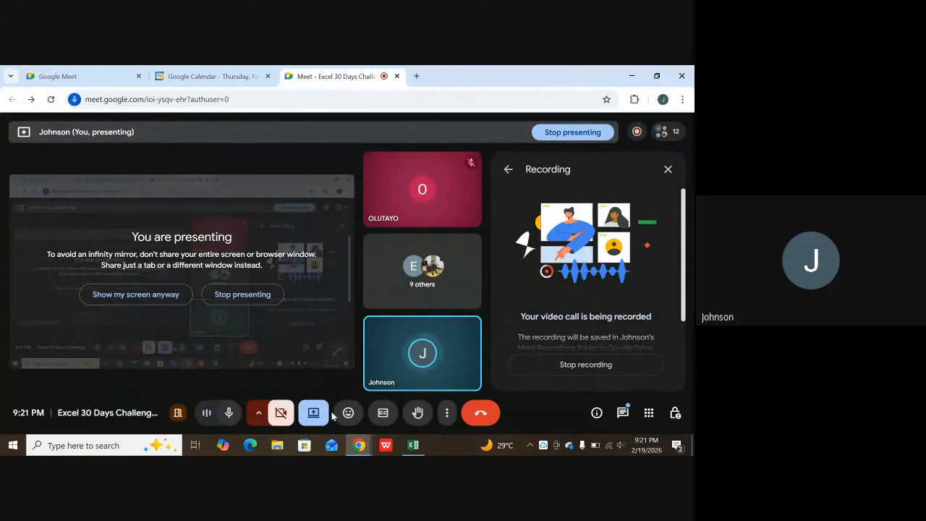
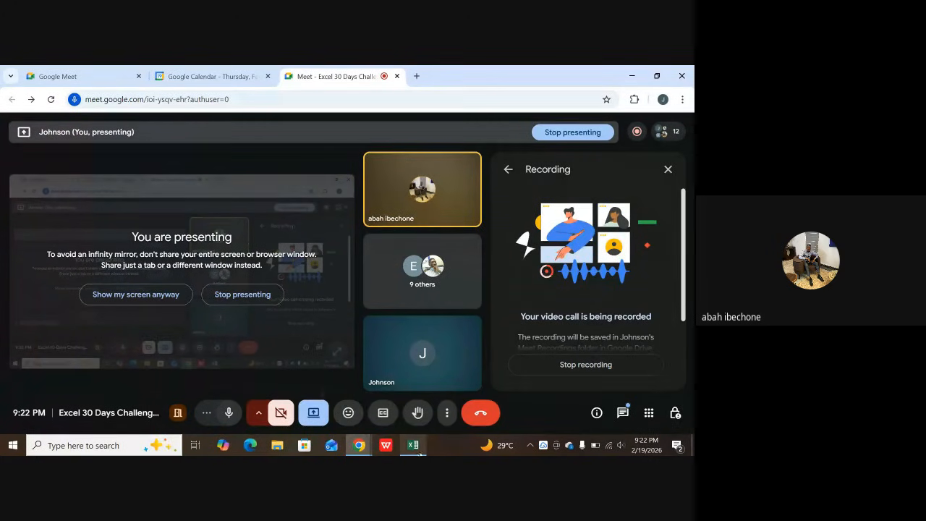
left_click(413, 445)
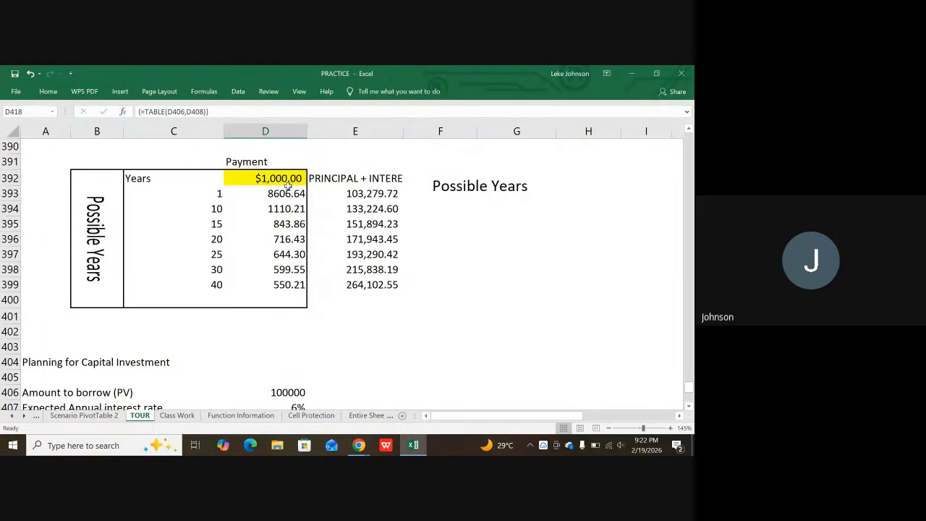
- Compare the one-variable payment results in D393:D399 with the two-variable payment table in rows 411 to 418
scroll(295, 221, "down", 6)
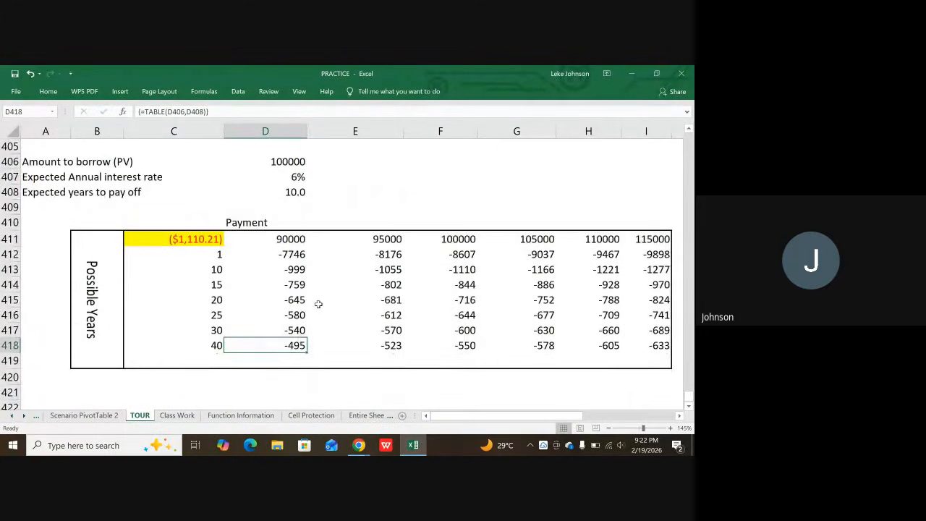
scroll(289, 286, "up", 6)
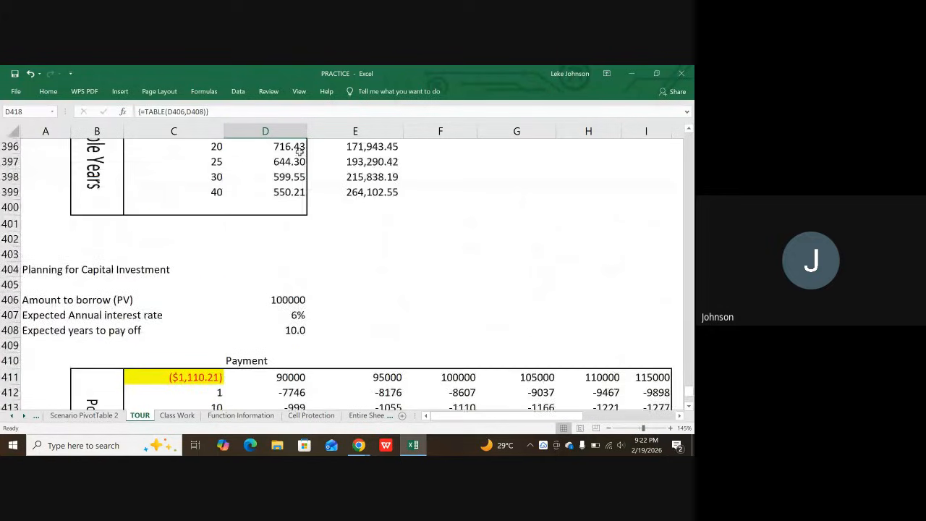
left_click(273, 194)
left_click_drag(274, 194, 276, 285)
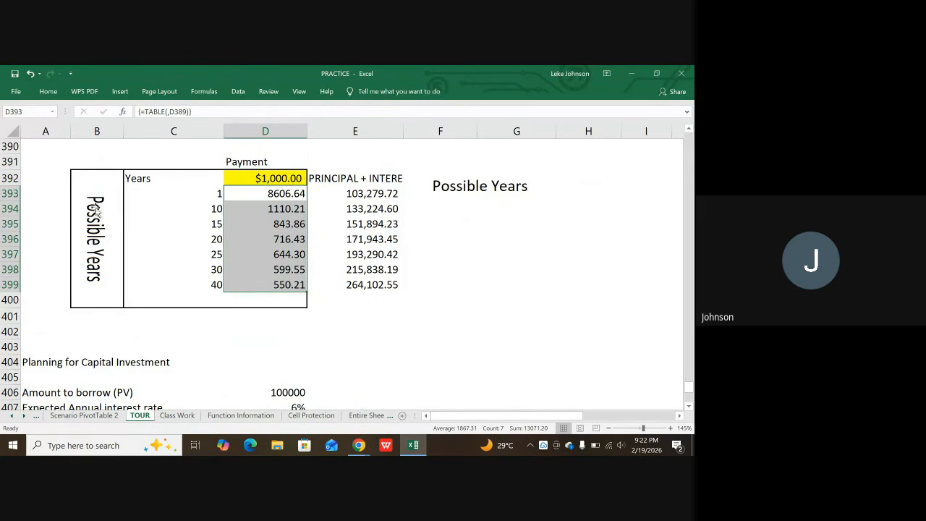
scroll(114, 205, "down", 6)
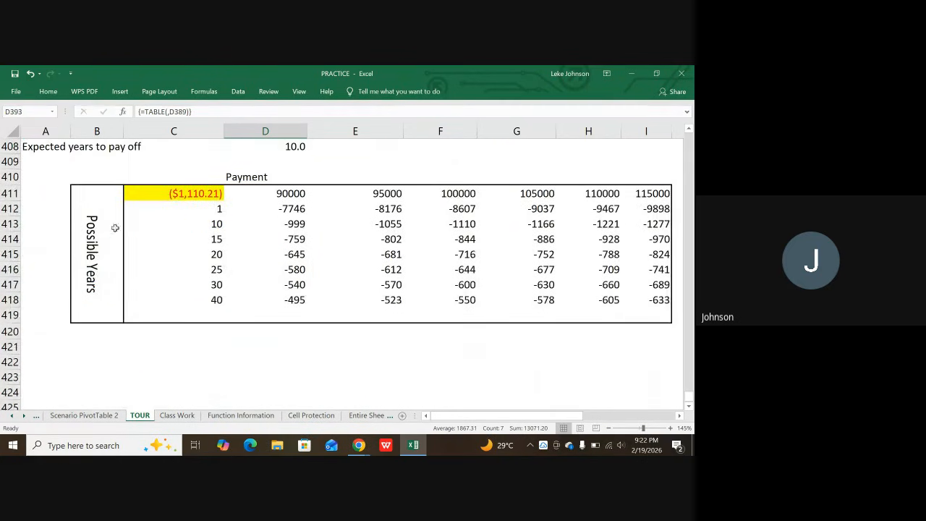
scroll(180, 292, "down", 1)
scroll(219, 267, "up", 3)
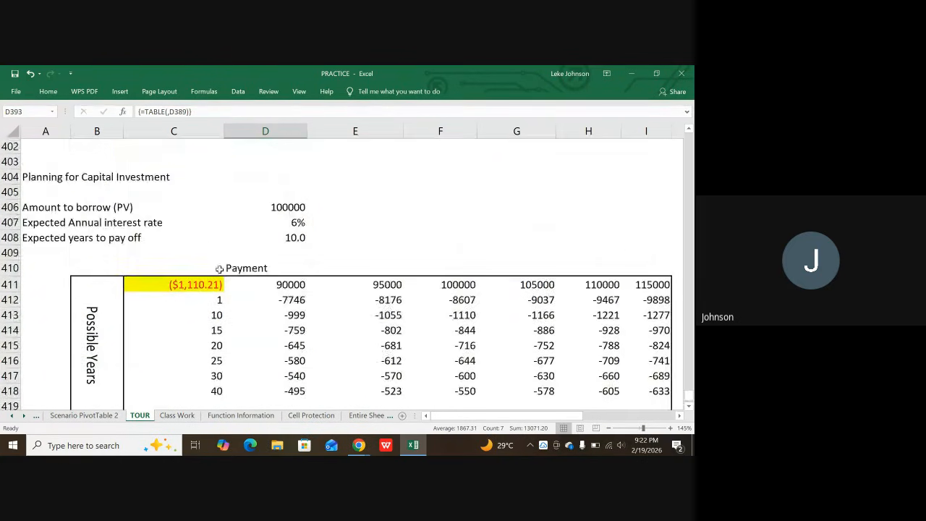
scroll(277, 283, "down", 1)
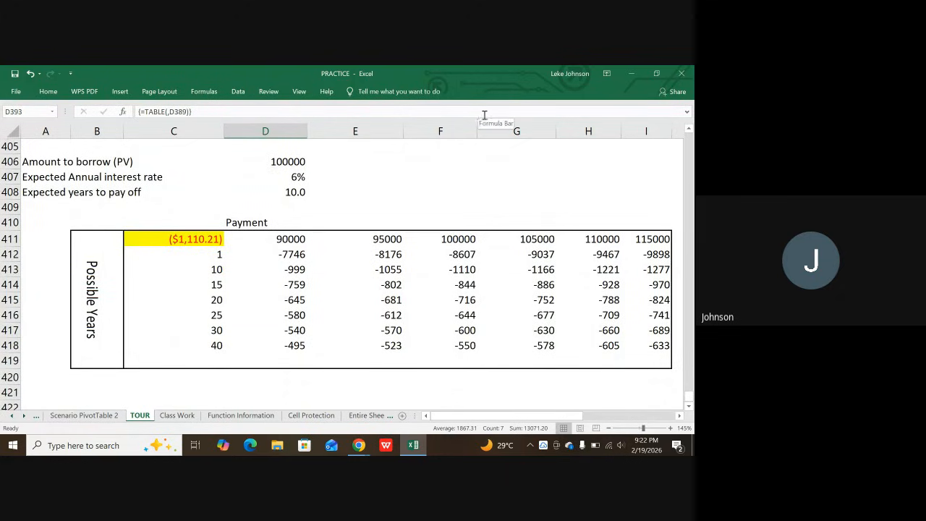
scroll(379, 212, "up", 4)
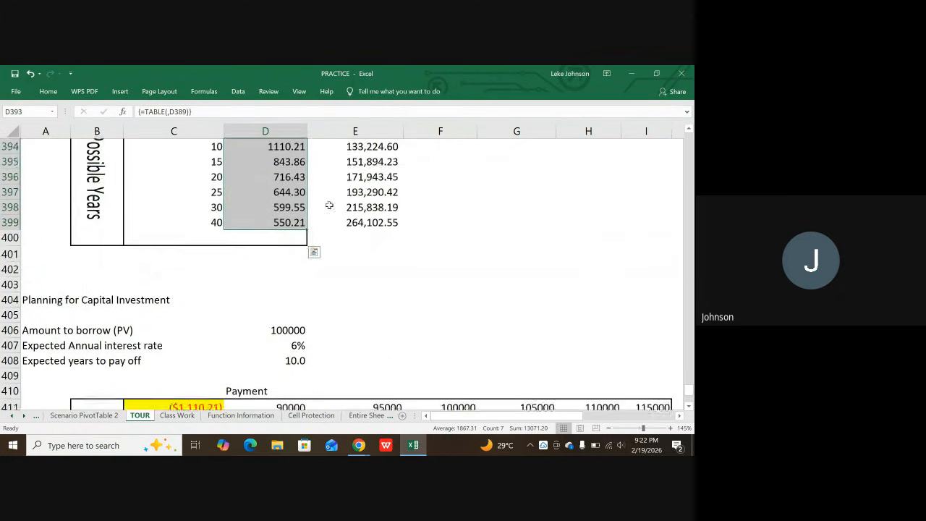
scroll(374, 306, "up", 2)
left_click(363, 342)
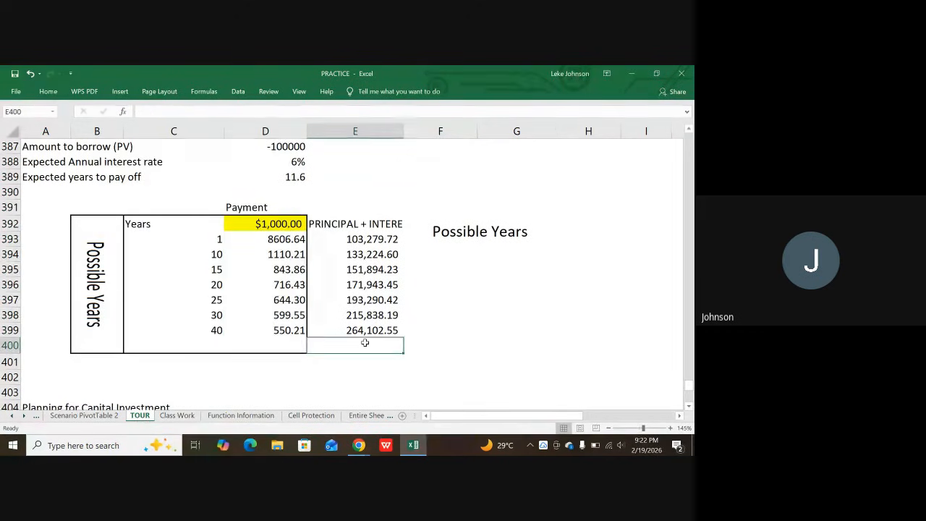
- Try to clear the one-variable data table's payment results in D393:D399
left_click_drag(270, 244, 281, 328)
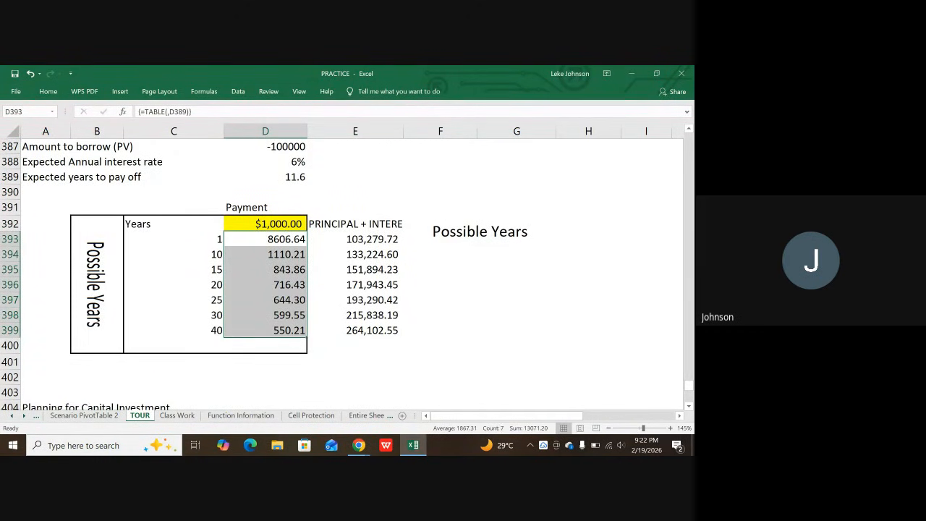
key("BackSpace")
left_click(407, 316)
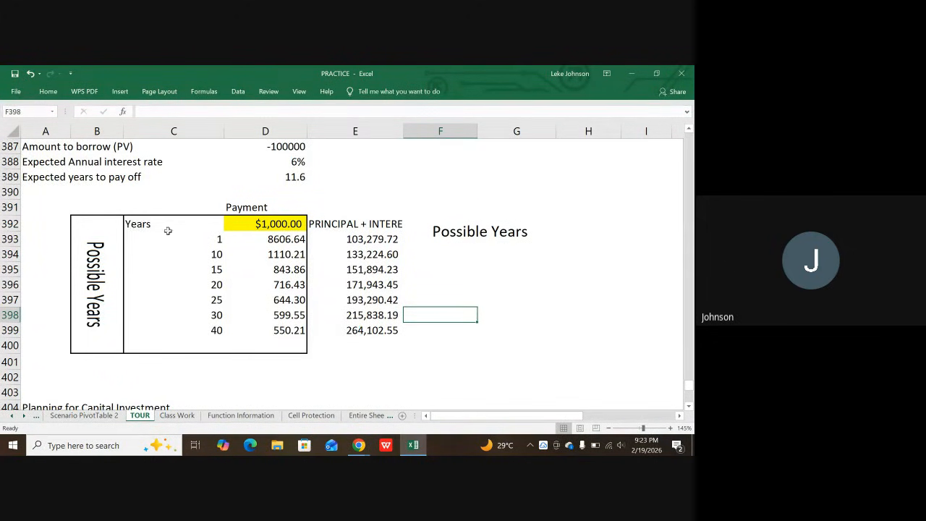
scroll(166, 256, "down", 5)
scroll(173, 256, "down", 2)
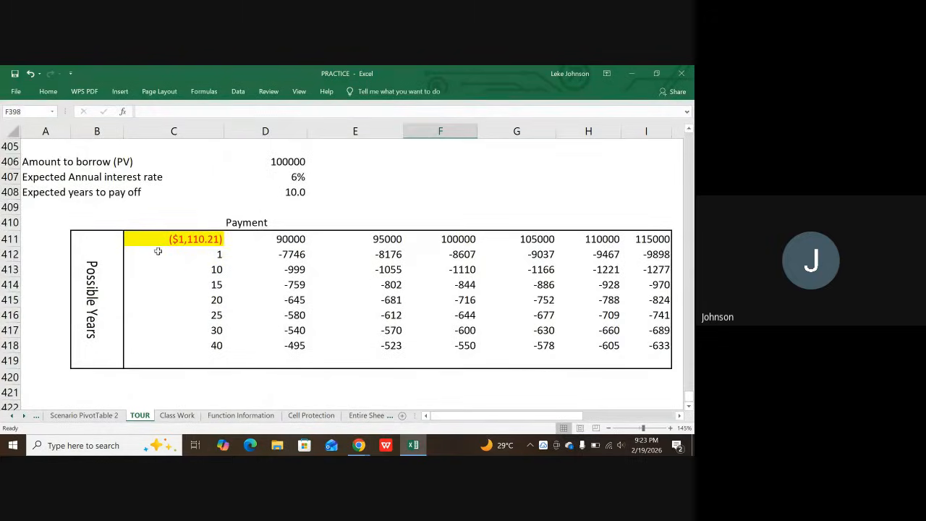
scroll(221, 303, "down", 1)
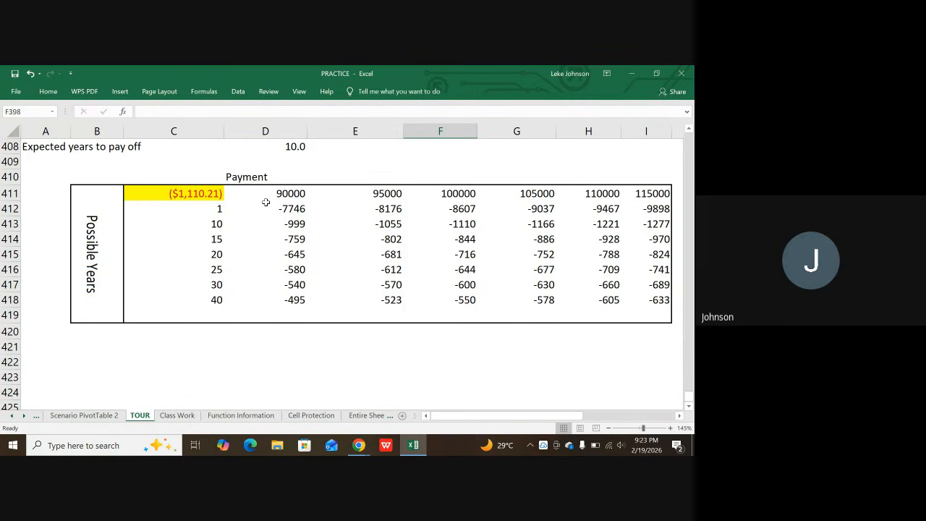
scroll(278, 212, "up", 5)
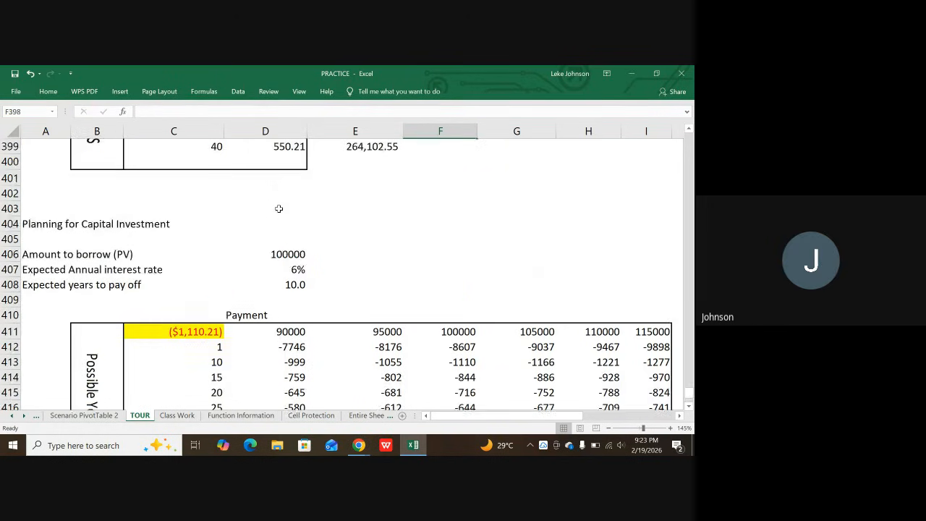
- Inspect the data table formula behind the payment values in D393 and D395 of the one-variable years table
scroll(279, 208, "up", 2)
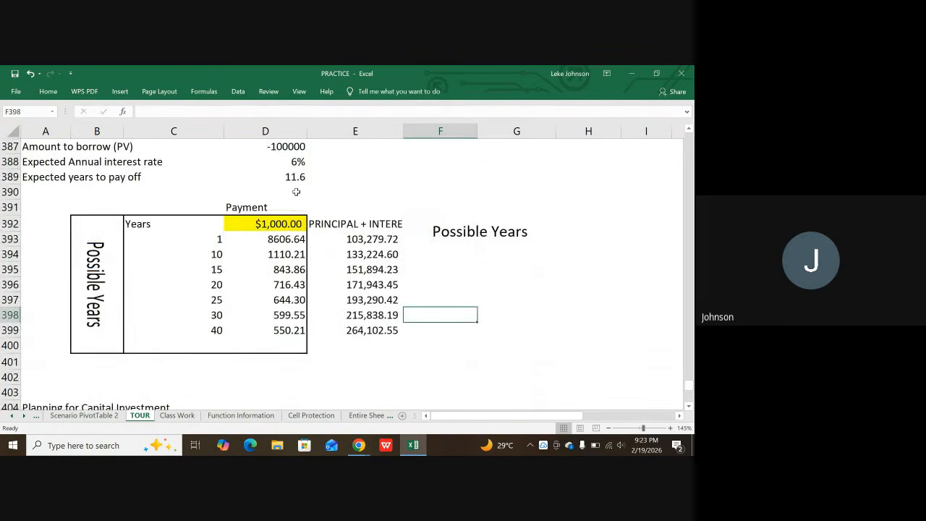
left_click(281, 241)
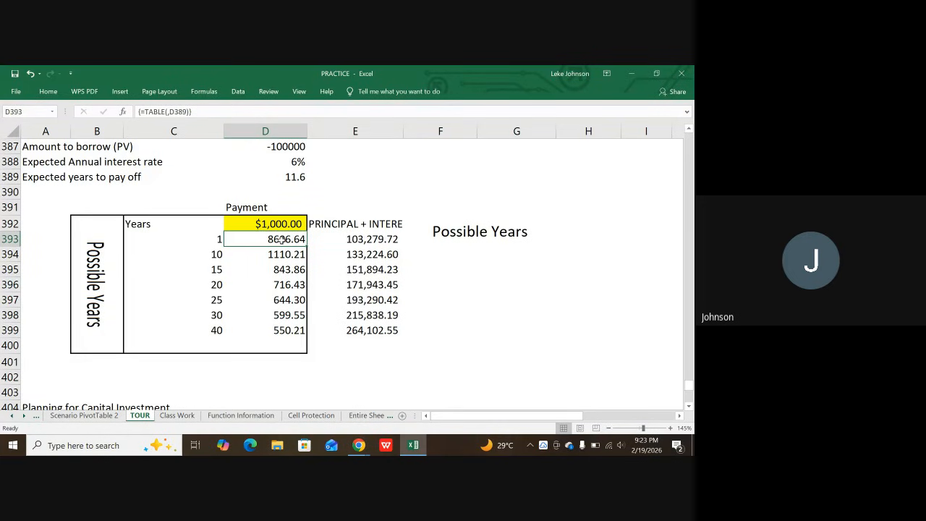
key("BackSpace")
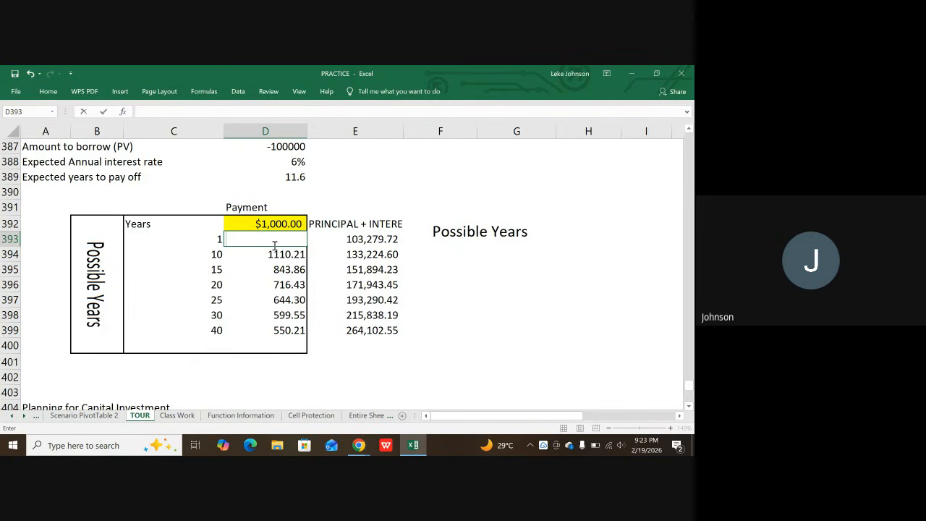
key("Escape")
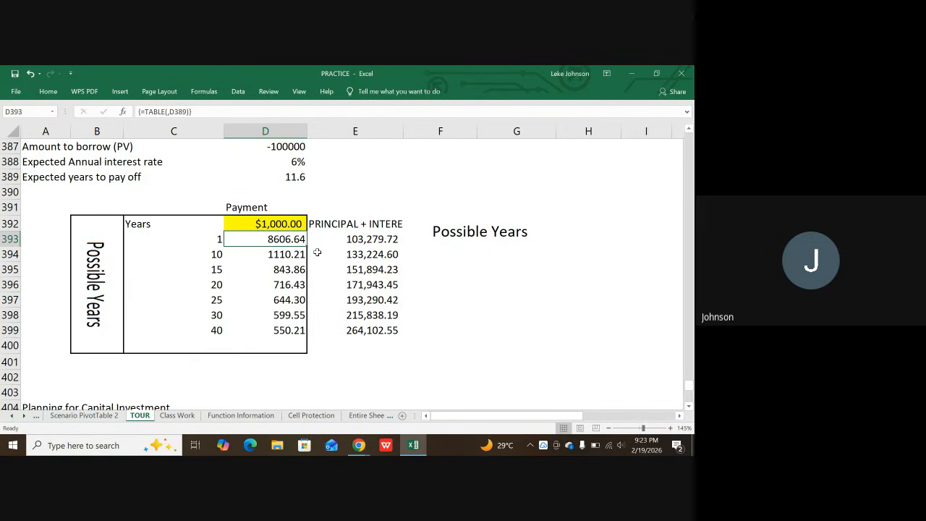
left_click(288, 266)
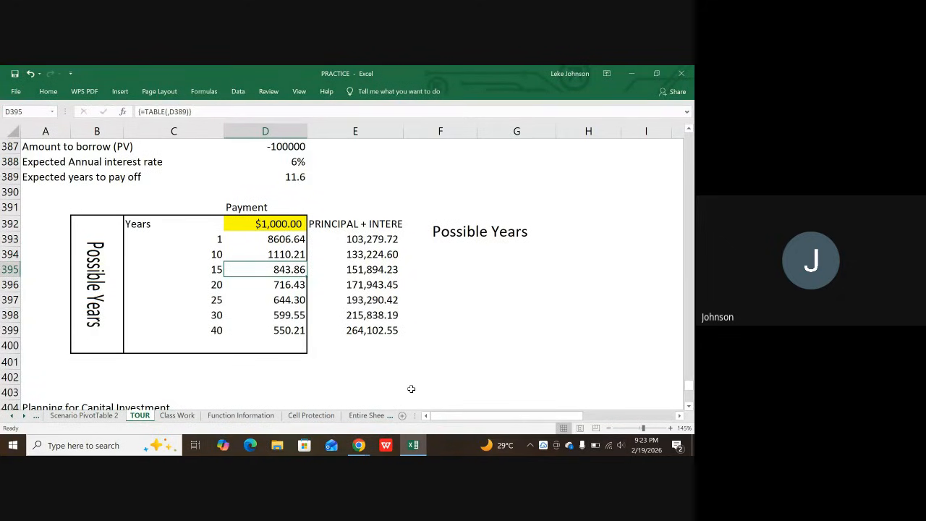
key("Home")
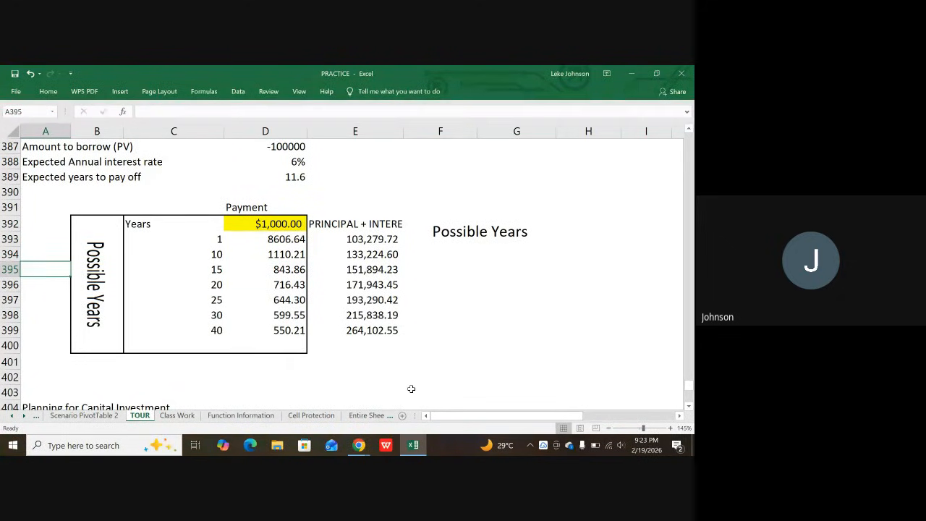
- Set the amount to borrow in D406 of the second Planning for Capital Investment section to -100000
scroll(43, 355, "down", 5)
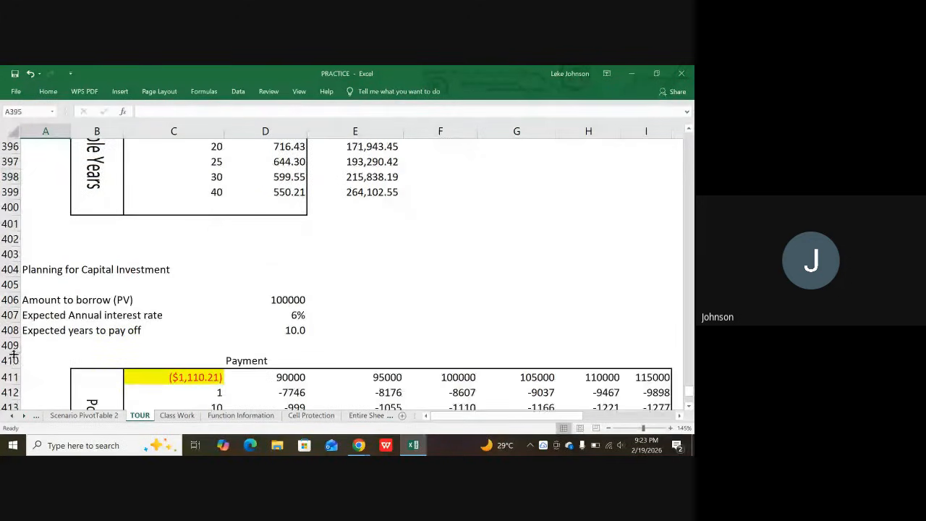
scroll(58, 348, "down", 3)
scroll(78, 345, "up", 2)
scroll(89, 337, "down", 1)
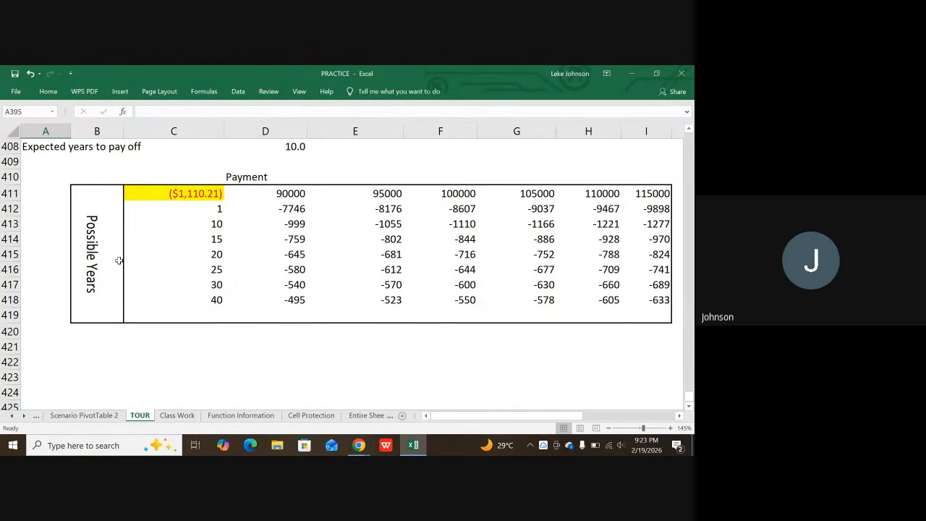
scroll(120, 259, "up", 2)
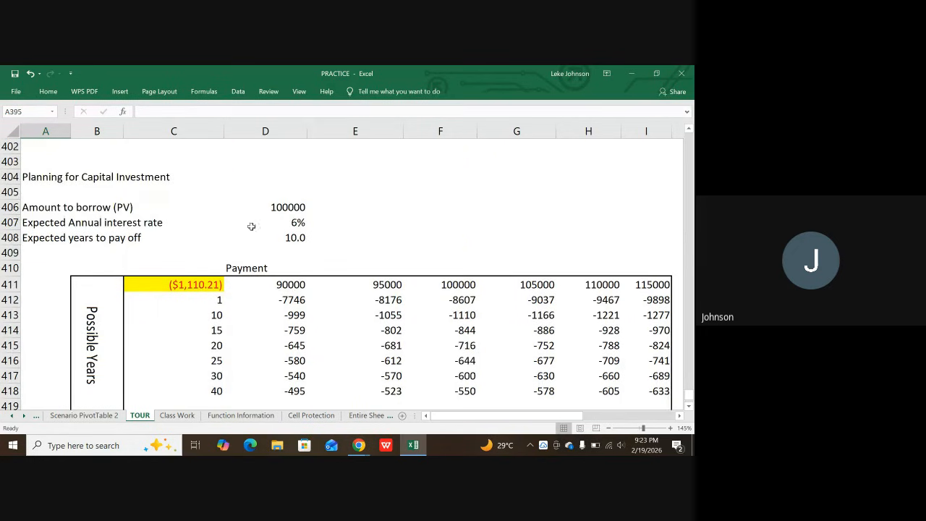
double_click(270, 207)
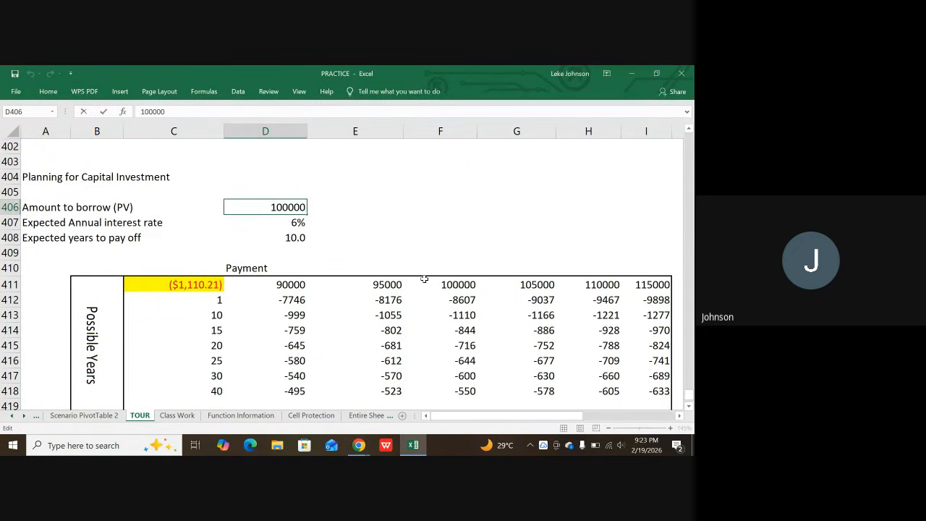
type("-")
key("Return")
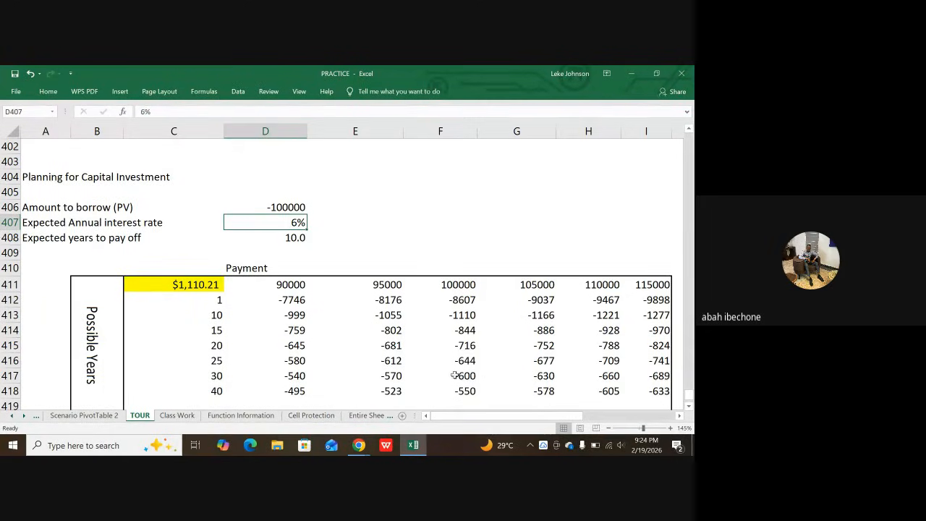
- Apply a thick outline border around the empty range B421:I430 below the two-variable payment table
scroll(402, 381, "down", 1)
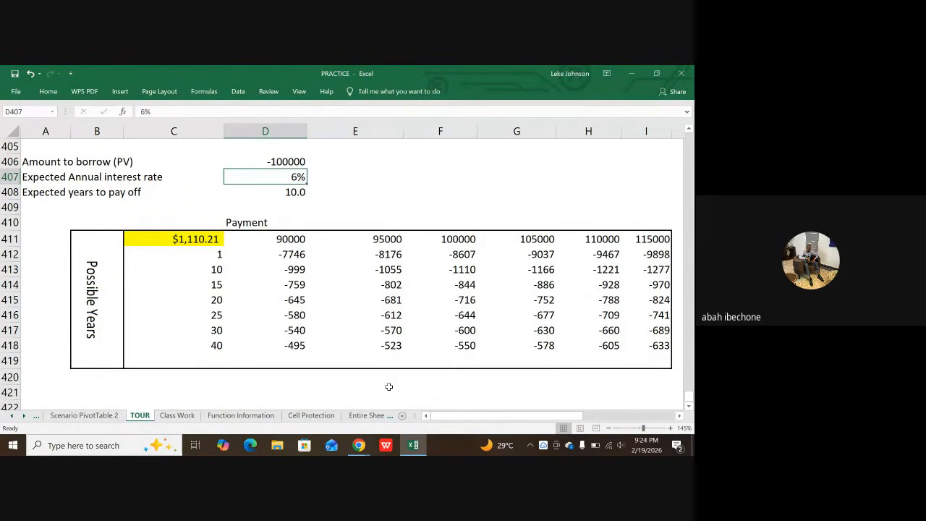
scroll(255, 395, "down", 1)
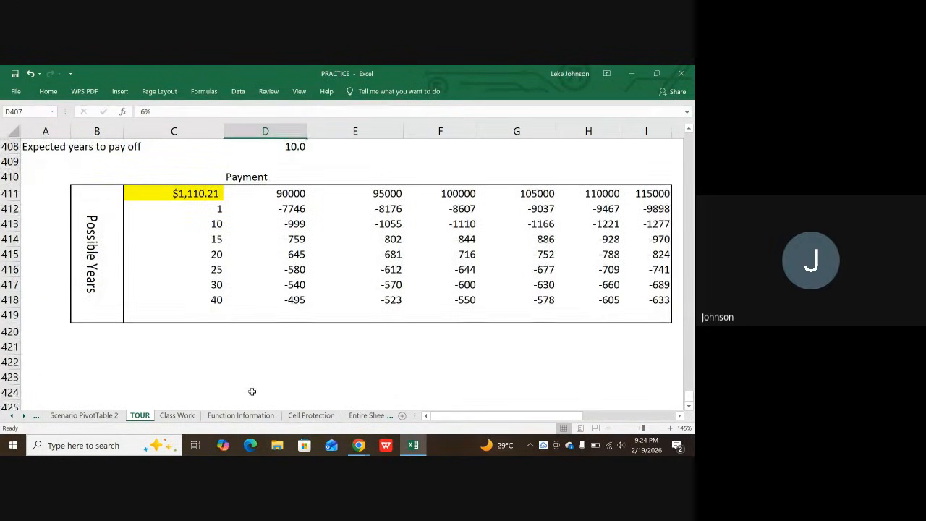
scroll(251, 391, "down", 1)
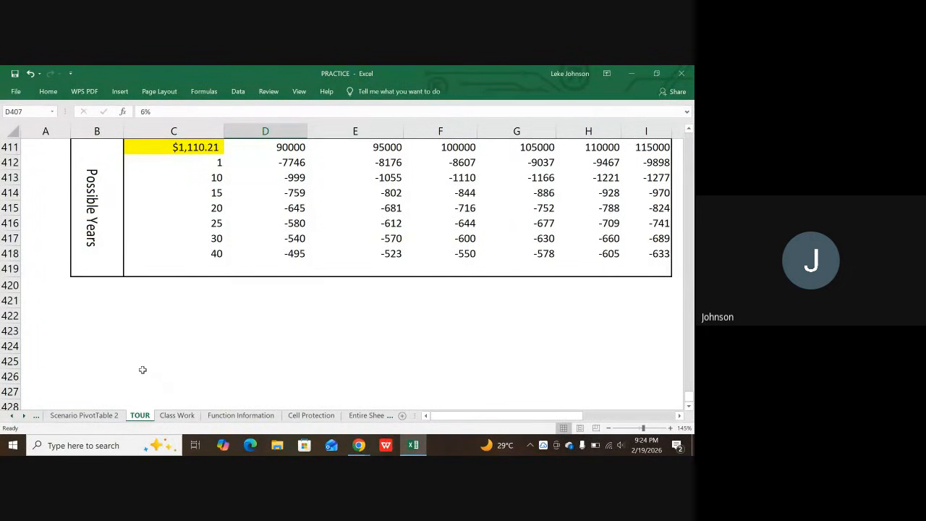
scroll(137, 370, "down", 1)
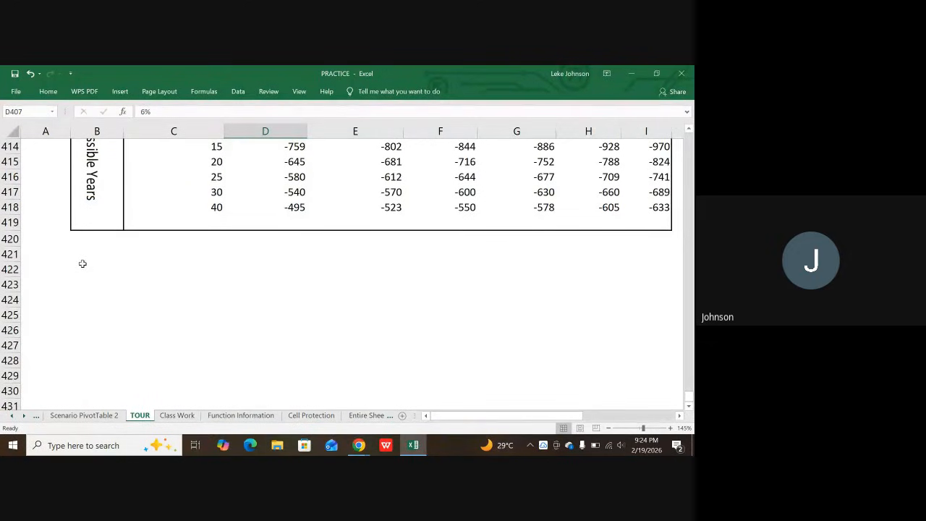
left_click_drag(79, 260, 644, 384)
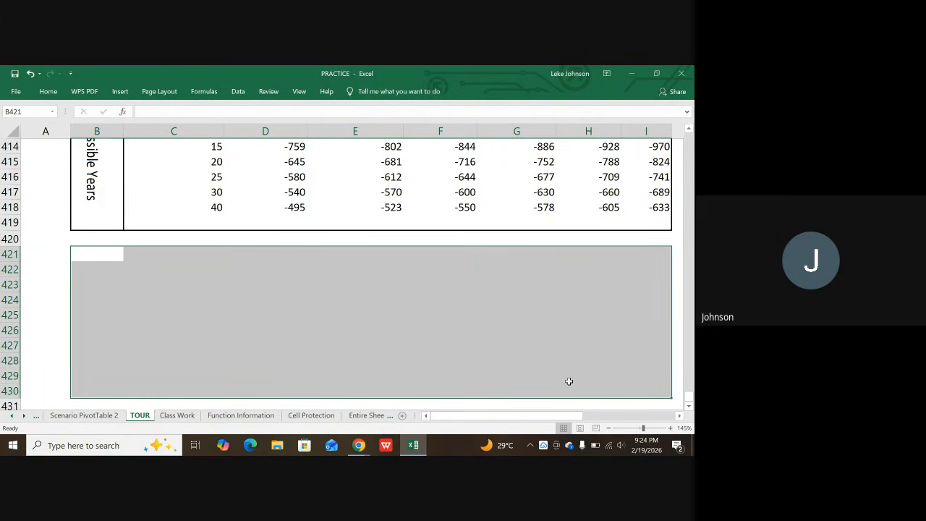
key("ctrl+1")
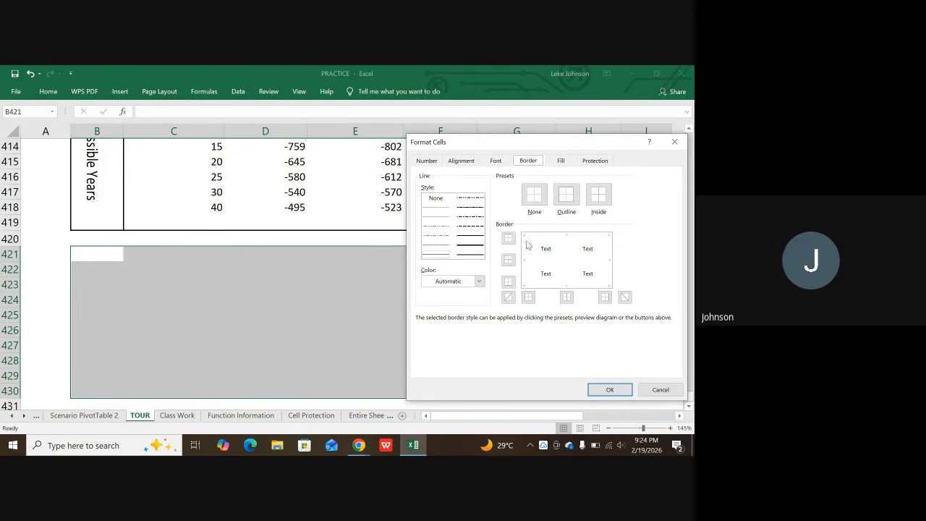
left_click(484, 246)
left_click(568, 194)
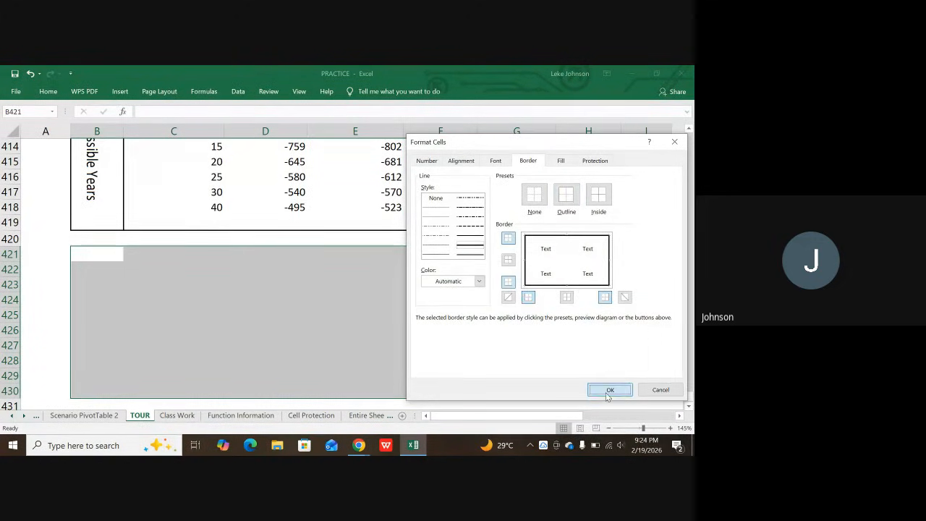
left_click(604, 389)
left_click(396, 380)
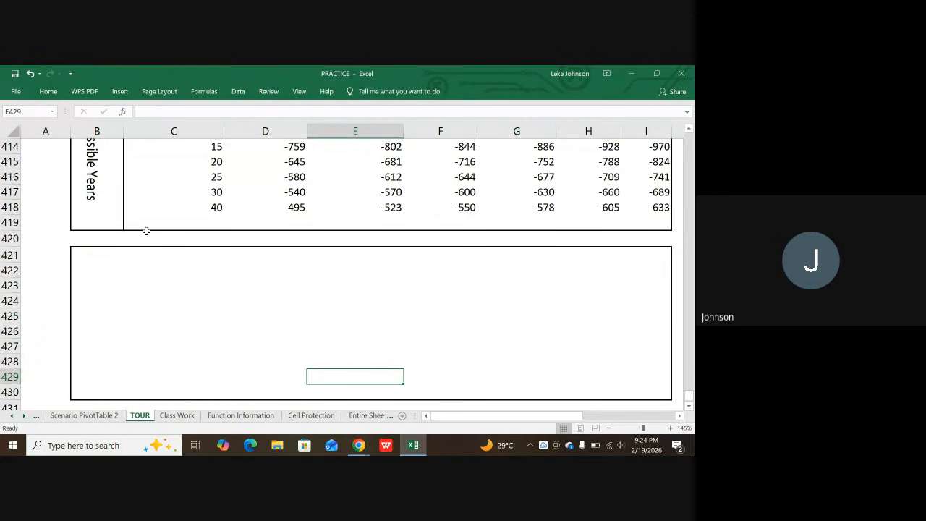
- Copy the vertical "Possible Years" picture from the table above into column B of the new bordered box
left_click(102, 191)
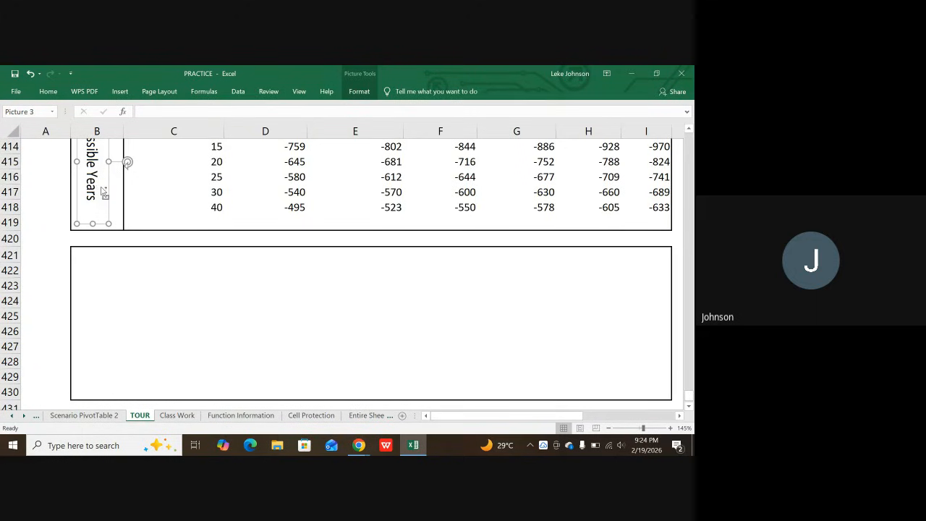
left_click_drag(104, 193, 105, 356)
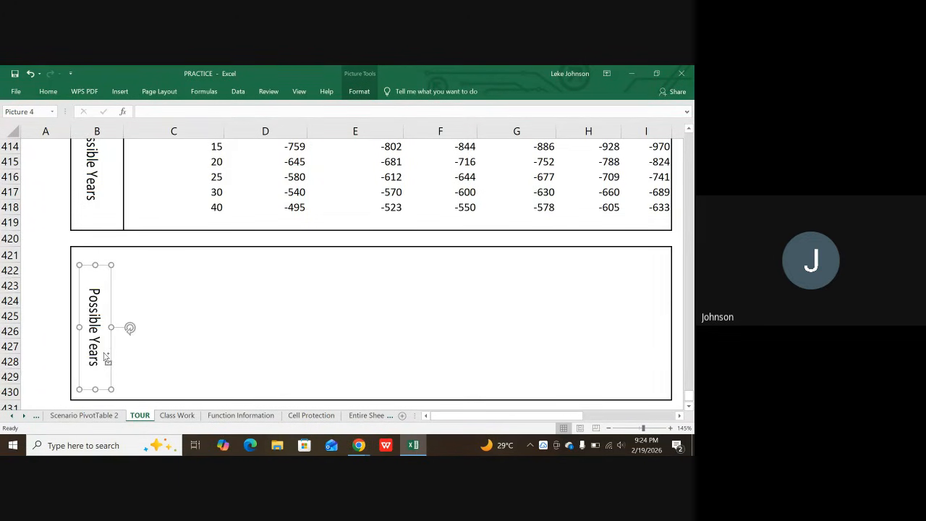
left_click(170, 307)
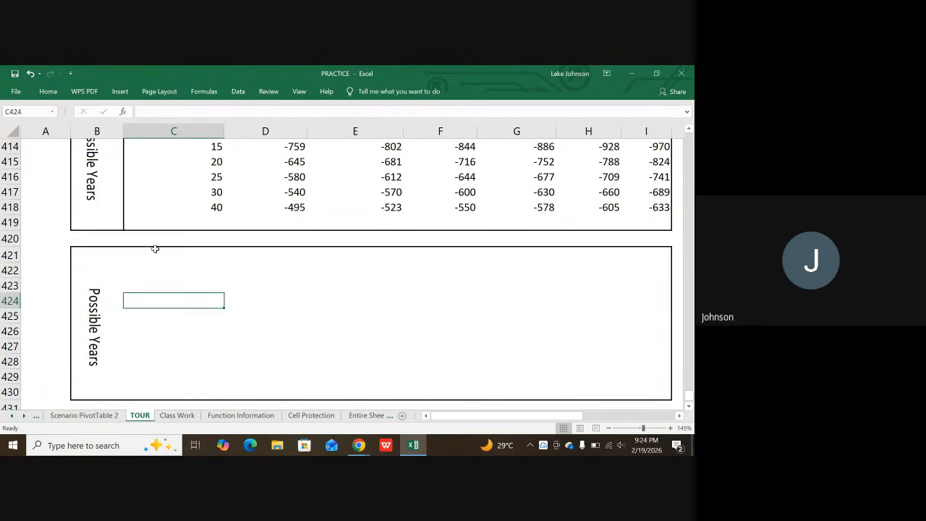
- Add a right border to B421:B430 to separate the "Possible Years" label column from the rest of the box
left_click_drag(97, 258, 85, 391)
key("ctrl+1")
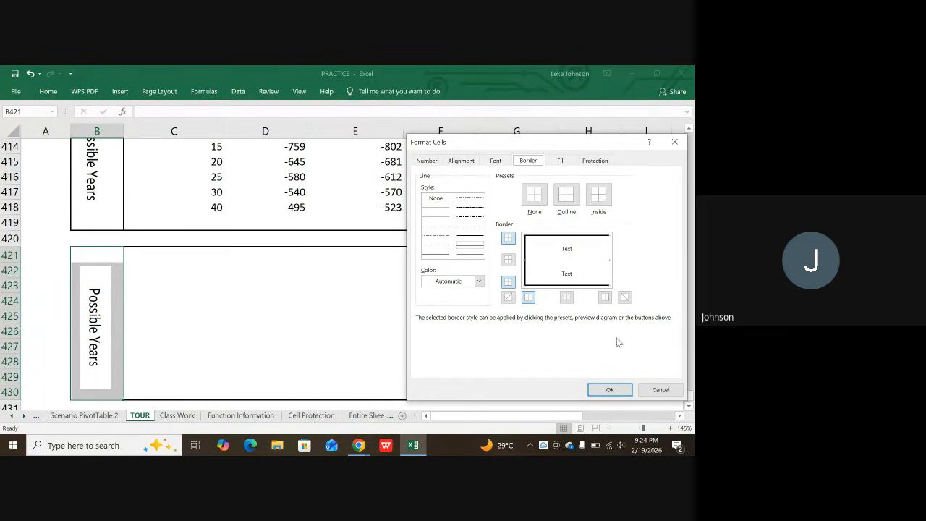
left_click(609, 261)
left_click(610, 390)
left_click(326, 391)
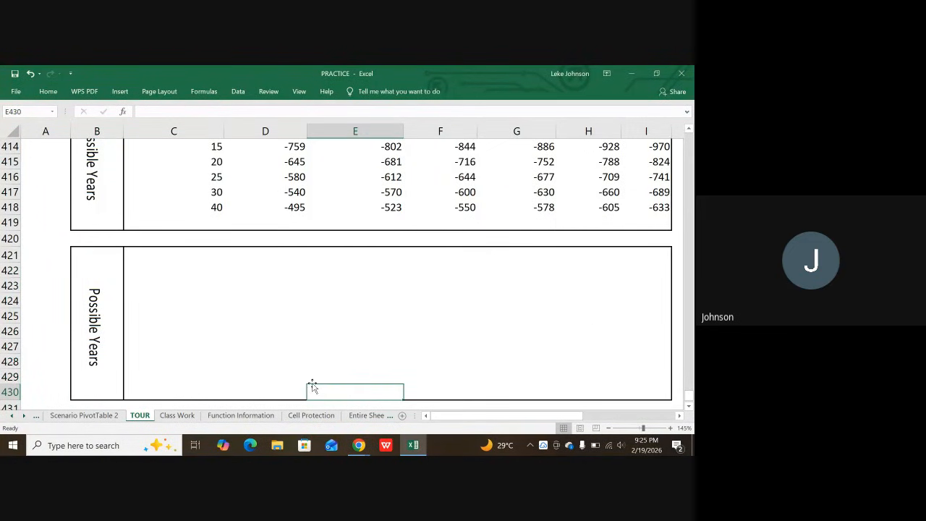
- Enter the loan payment formula =PMT(D407/12,D408*12,D406) in C421, the corner cell of the new bordered box
scroll(201, 269, "up", 2)
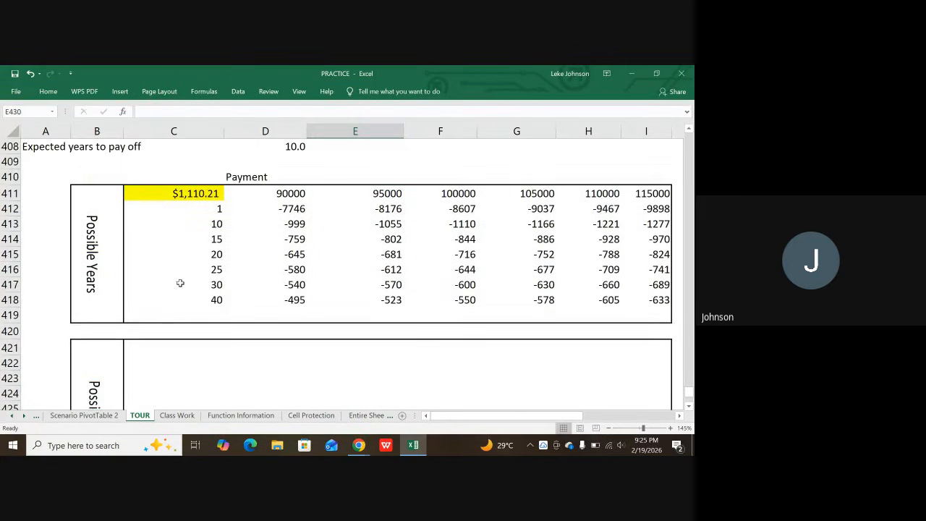
left_click(154, 355)
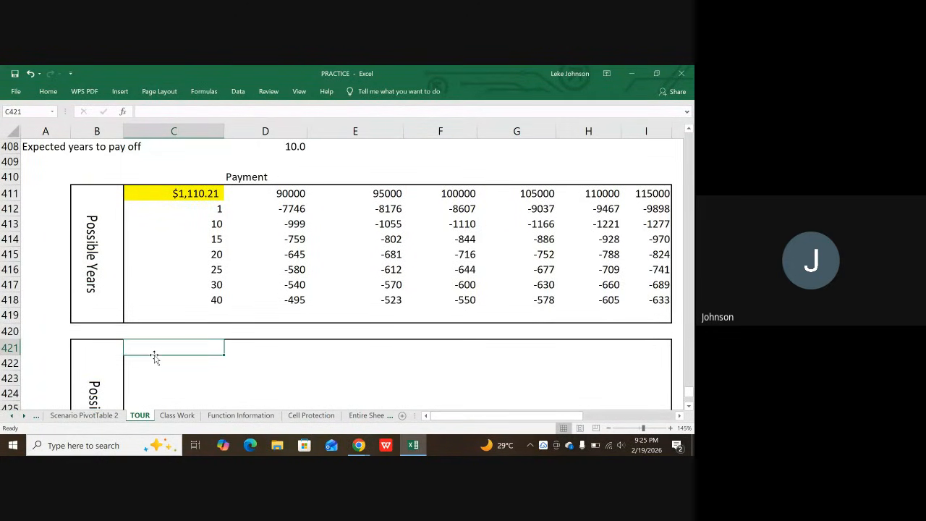
type("=pm")
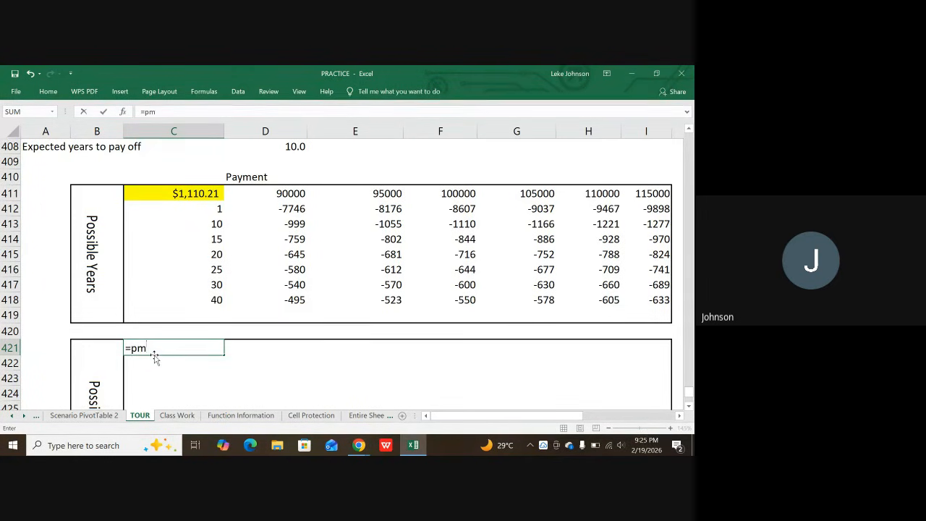
key("BackSpace")
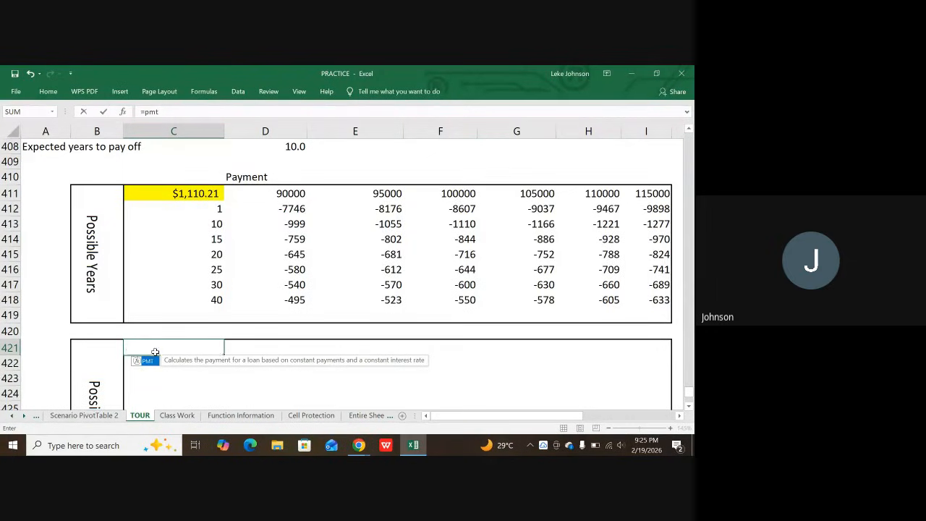
scroll(166, 348, "up", 2)
scroll(233, 267, "down", 3)
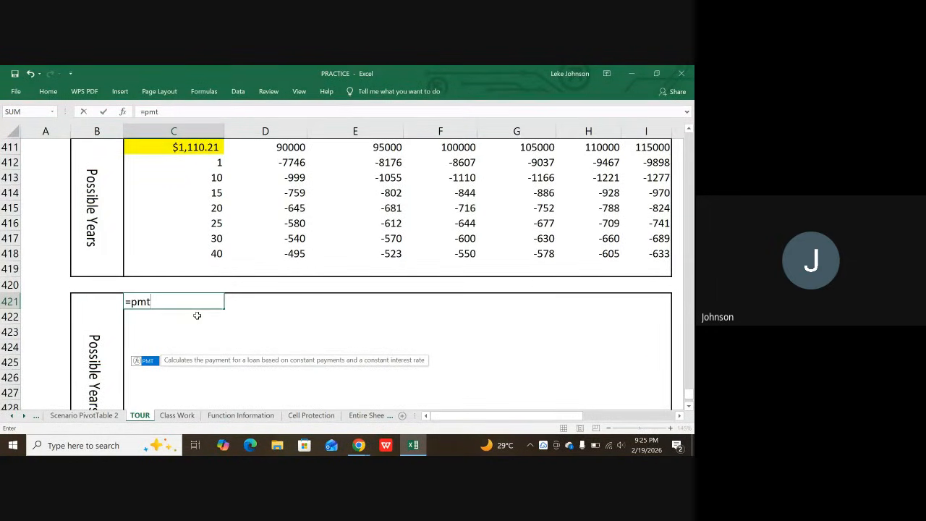
type("(")
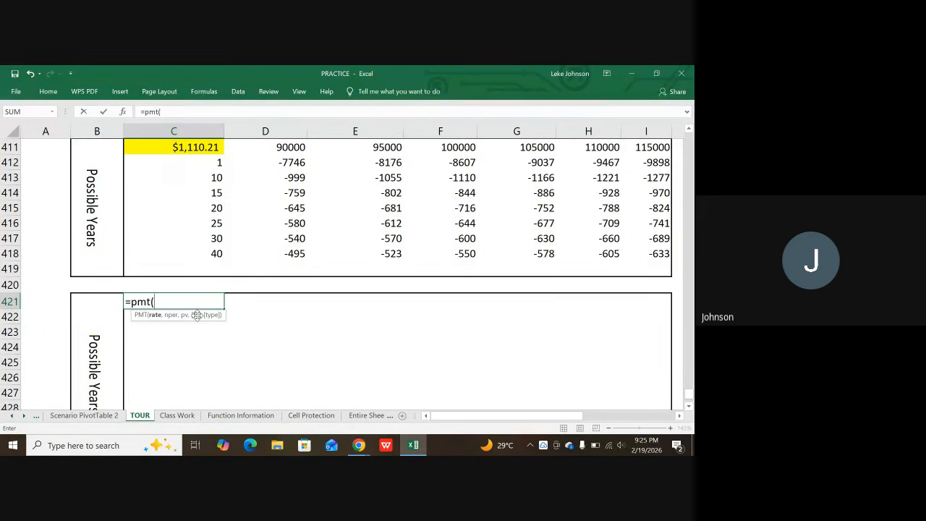
scroll(250, 290, "up", 3)
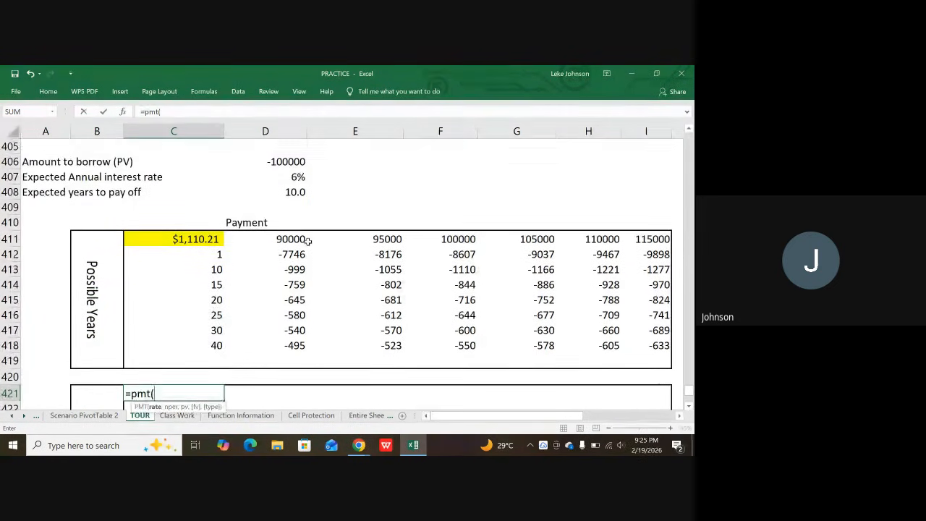
left_click(289, 221)
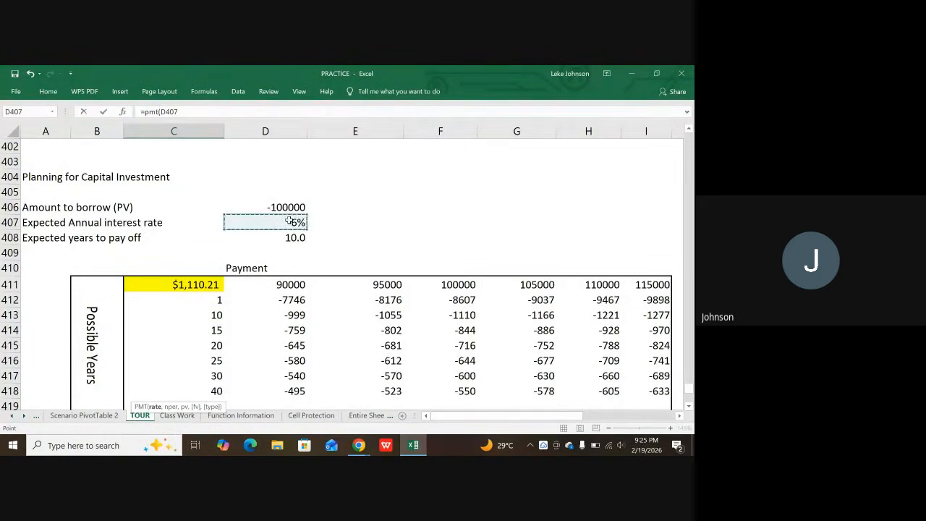
type("/12,")
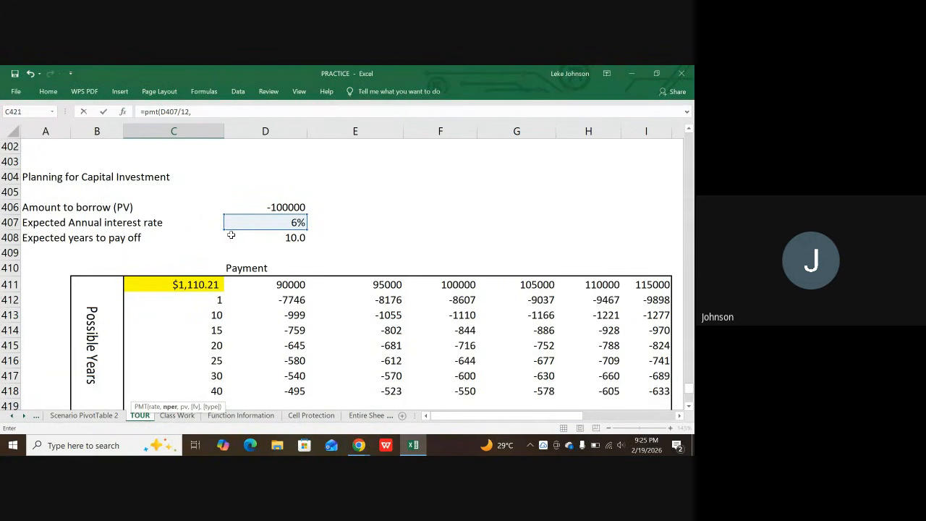
left_click(282, 234)
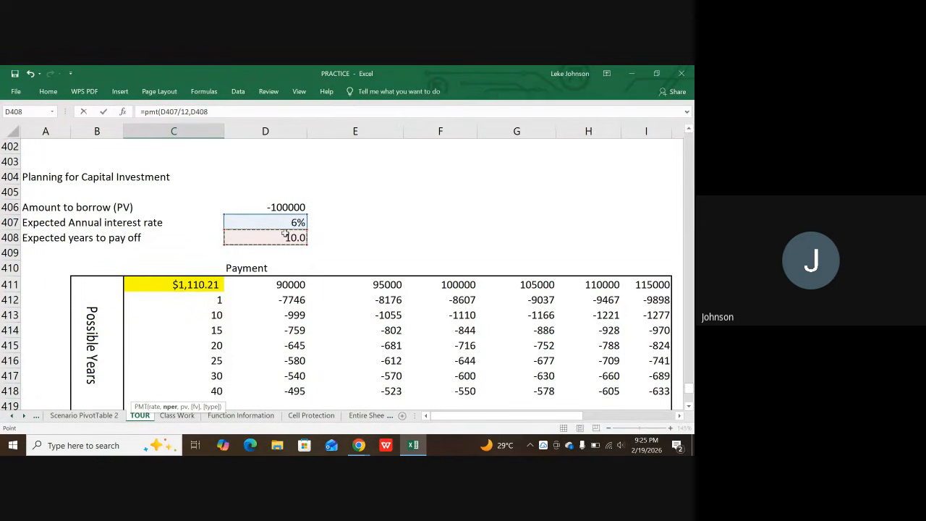
type("*12,")
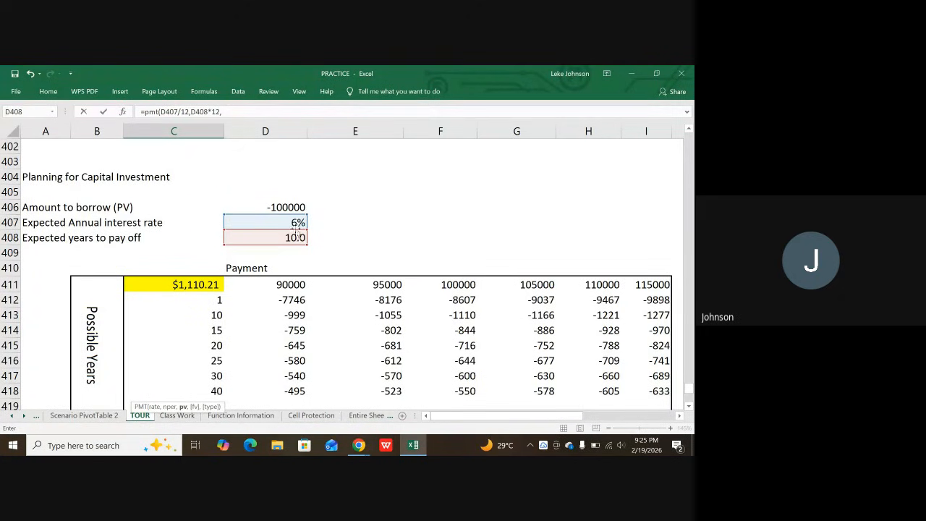
left_click(277, 206)
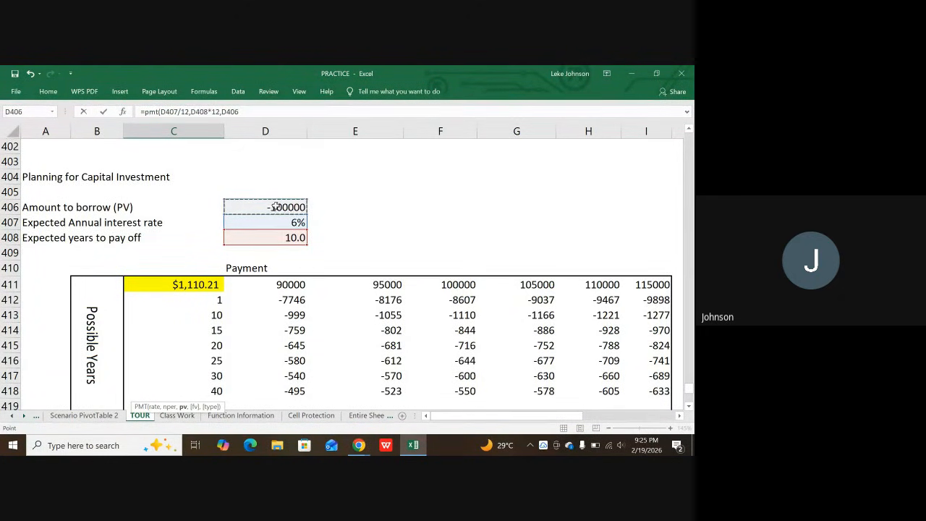
type(")")
key("Return")
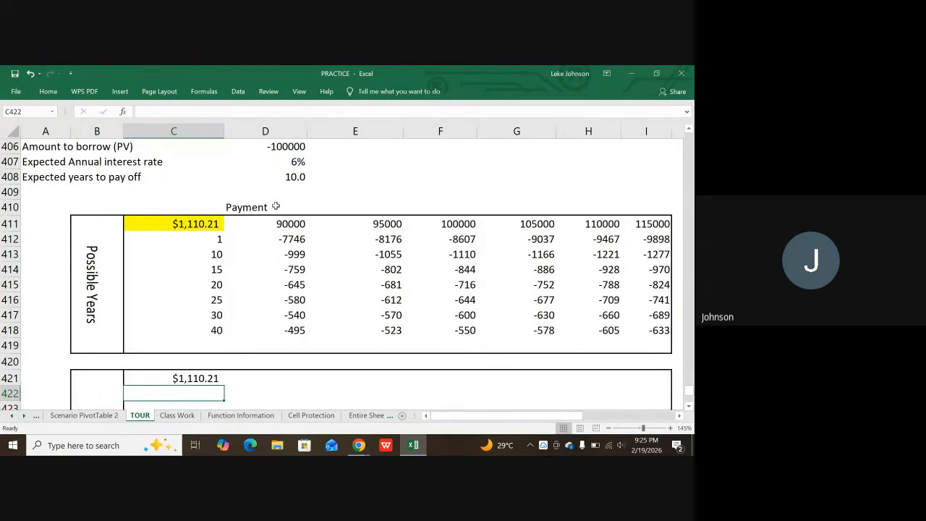
- Fill D421:I421 with the possible loan amounts 90000, 95000, 100000, 105000, 110000 and 115000
scroll(233, 248, "down", 2)
scroll(214, 285, "up", 2)
scroll(213, 284, "up", 2)
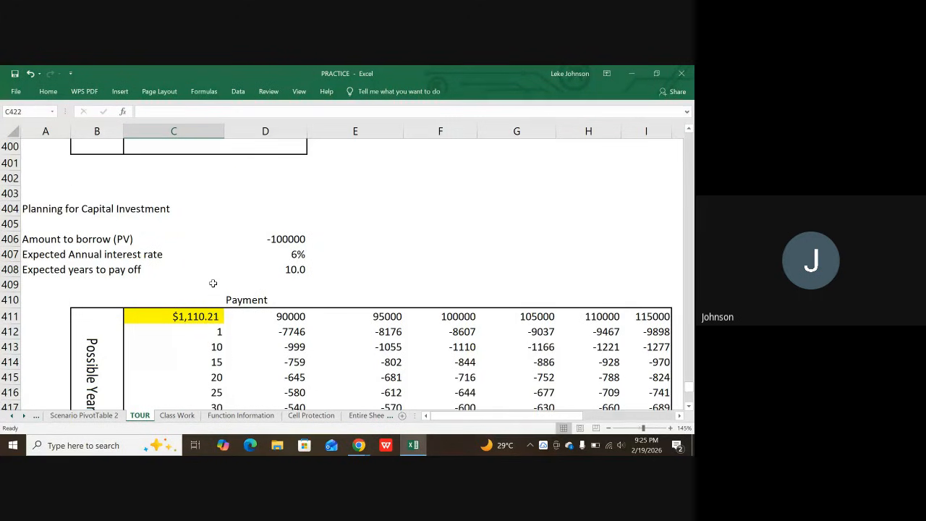
scroll(219, 280, "up", 1)
scroll(264, 274, "down", 3)
scroll(273, 273, "down", 2)
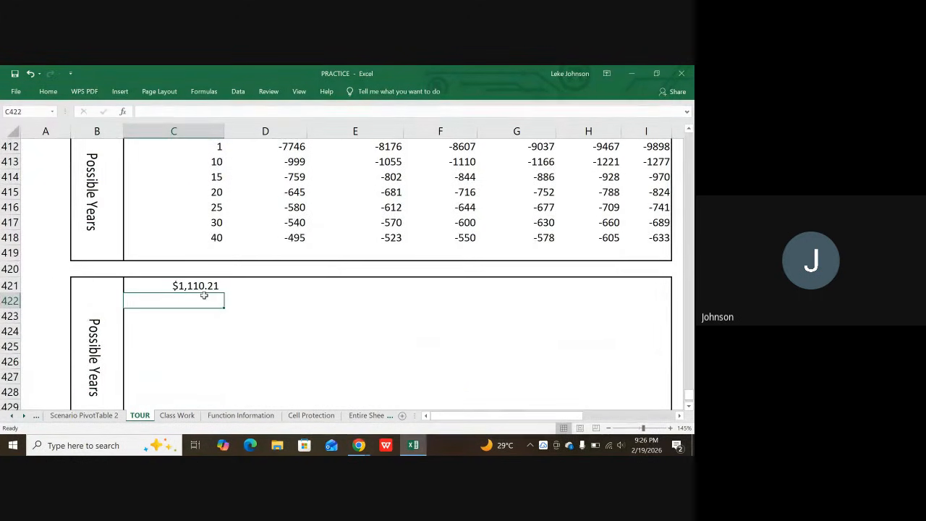
scroll(235, 291, "up", 1)
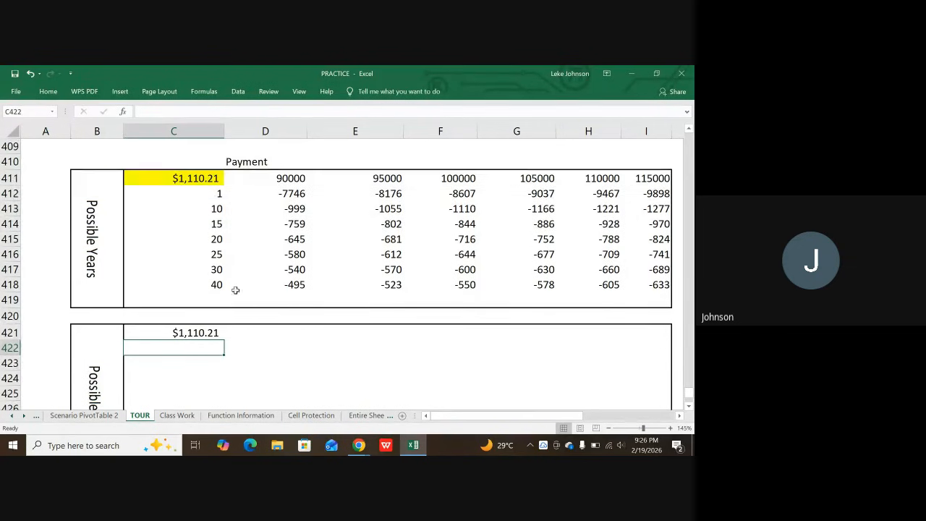
left_click(257, 332)
type("90000")
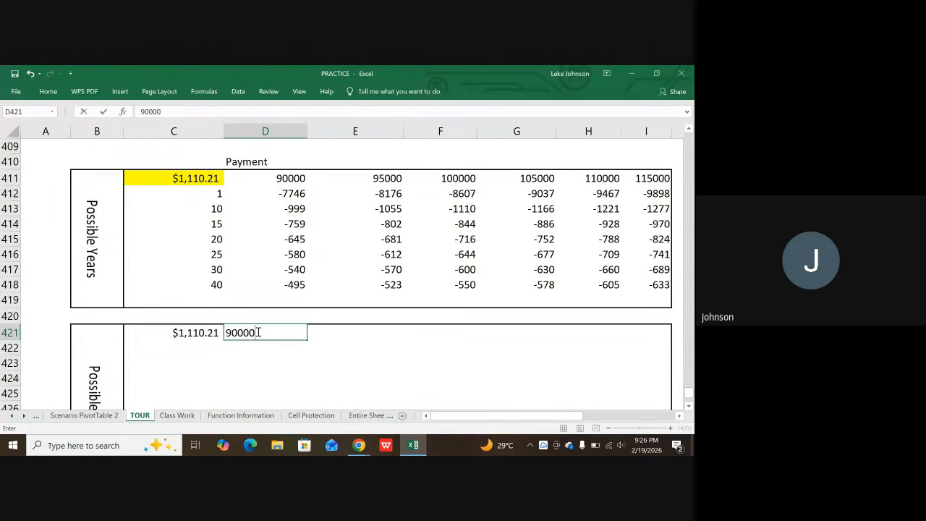
key("Tab")
type("9")
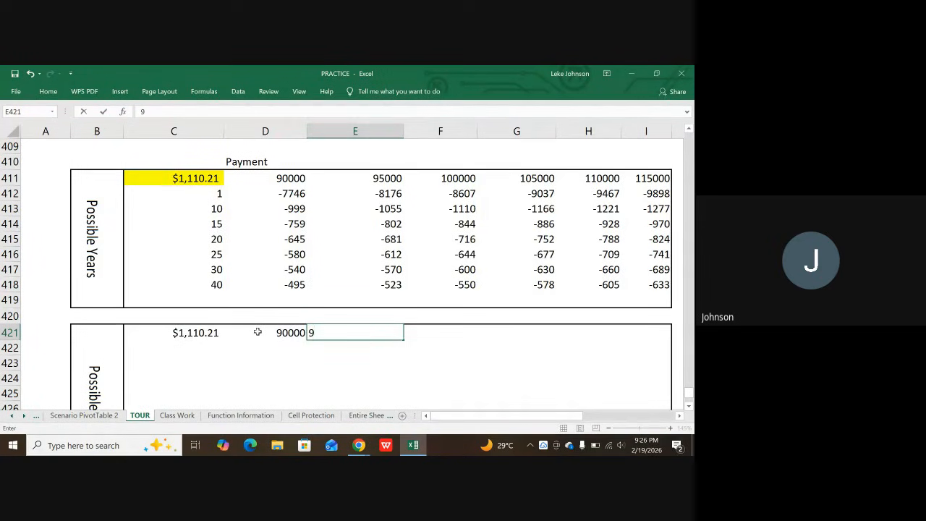
type("5000")
key("Tab")
type("10")
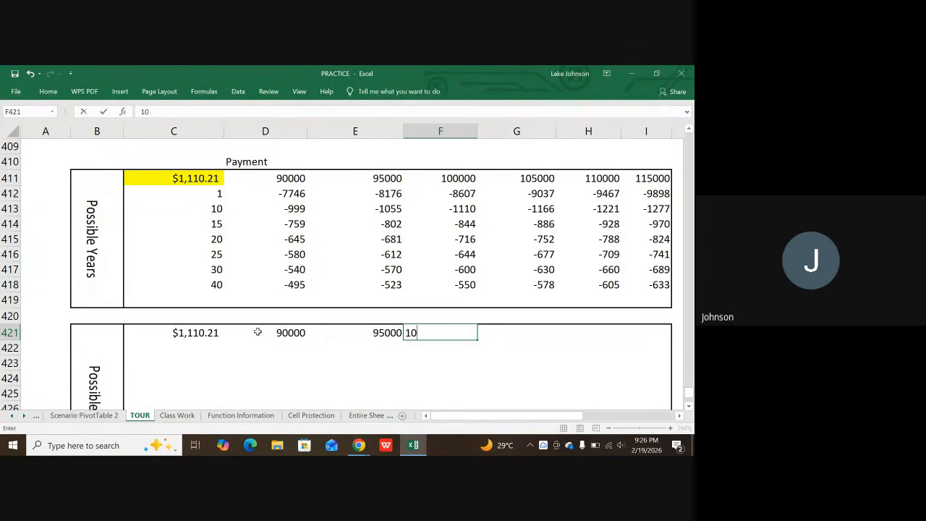
type("0000")
key("Tab")
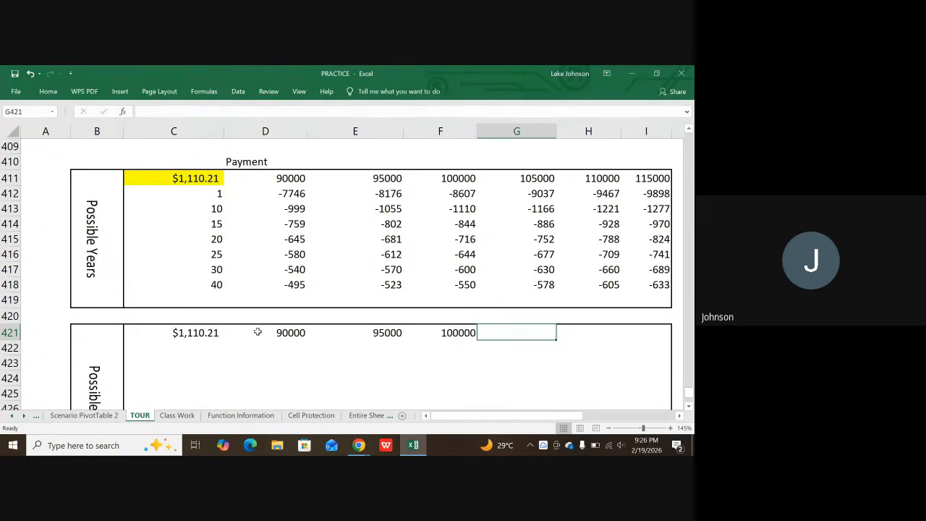
type("105000")
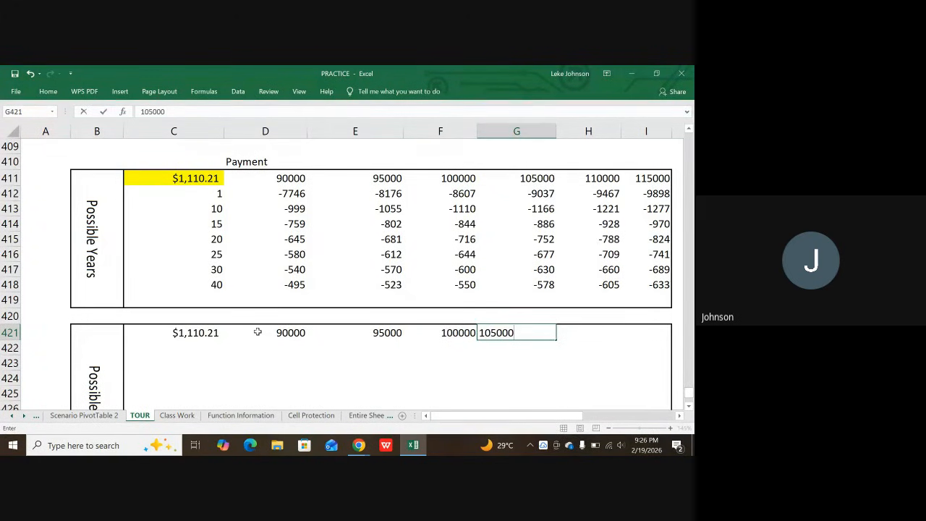
key("Tab")
type("110000")
key("Tab")
type("1")
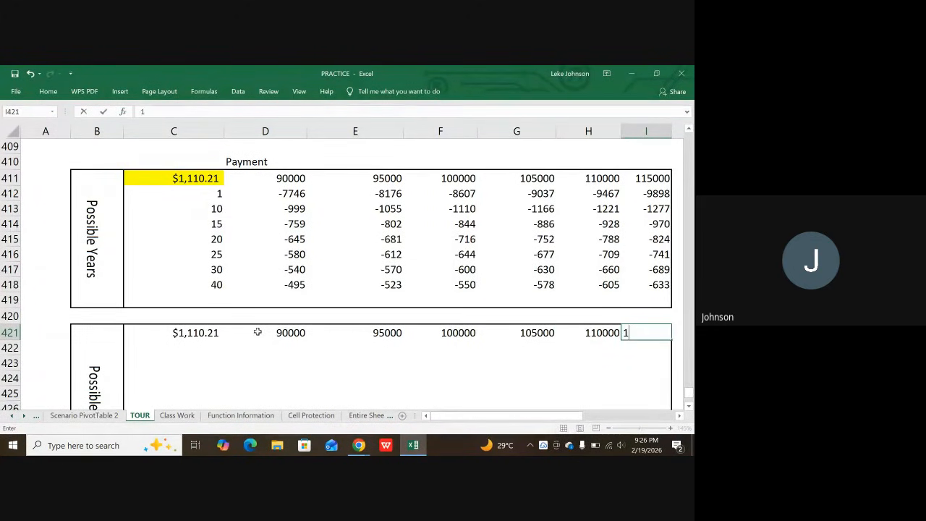
type("15000")
scroll(198, 356, "down", 1)
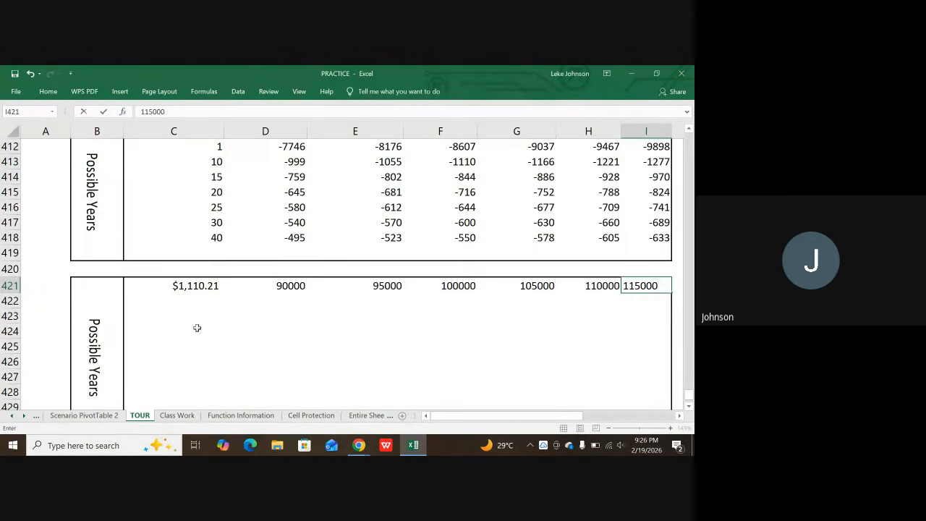
- List the possible years 1, 10, 15, 20, 25, 30, 35, 40 and 45 down C422:C430
left_click(182, 302)
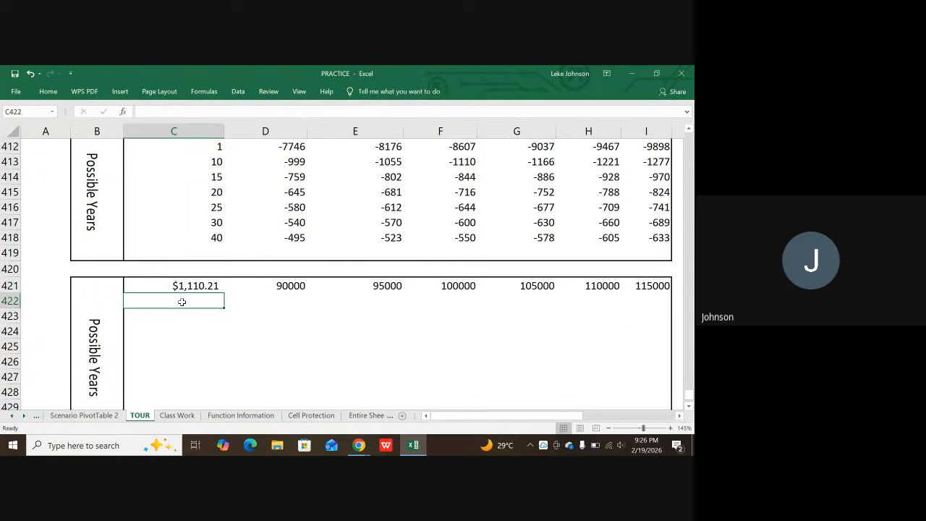
type("1")
key("Return")
type("10")
key("Return")
type("15")
key("Return")
type("20")
key("Return")
type("25")
key("Return")
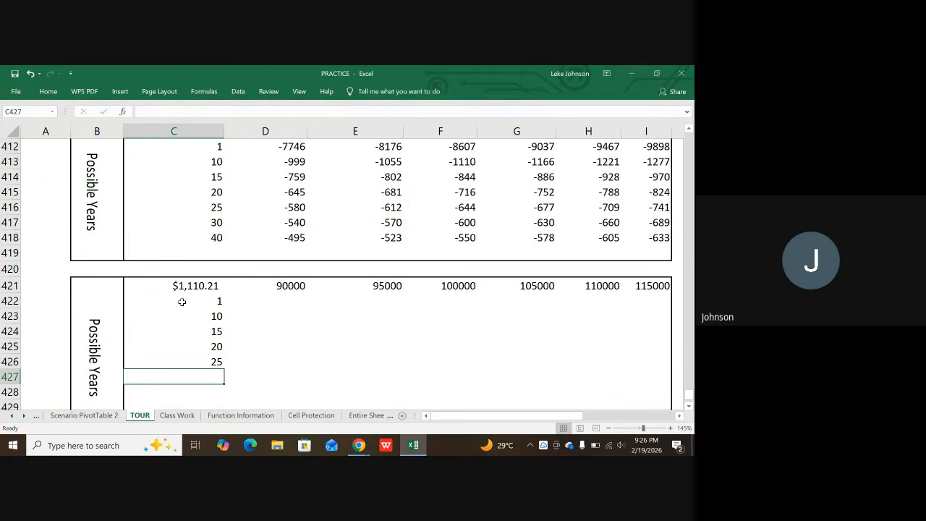
type("30")
key("Return")
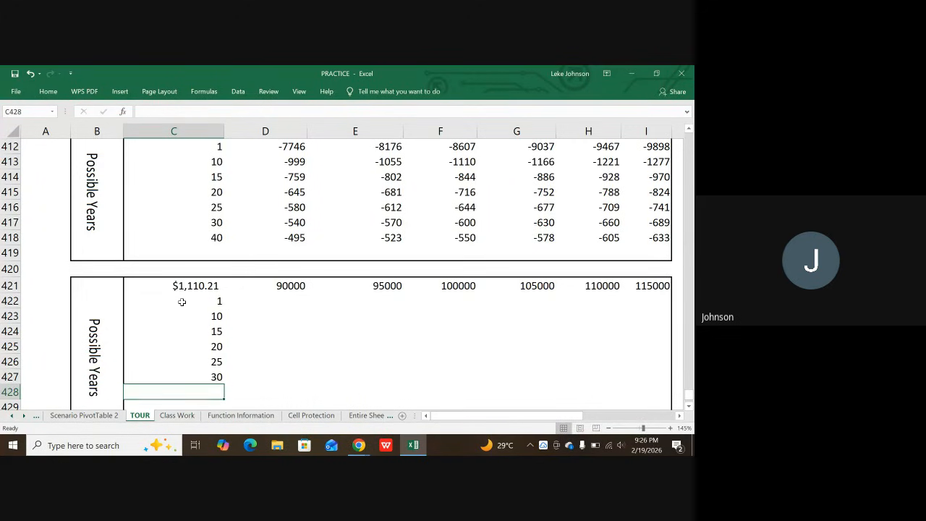
type("35")
key("Return")
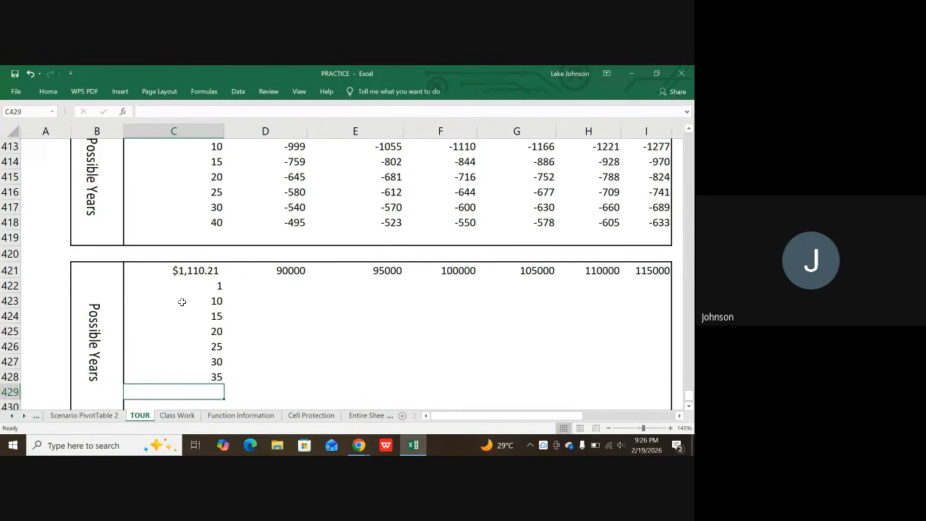
type("40")
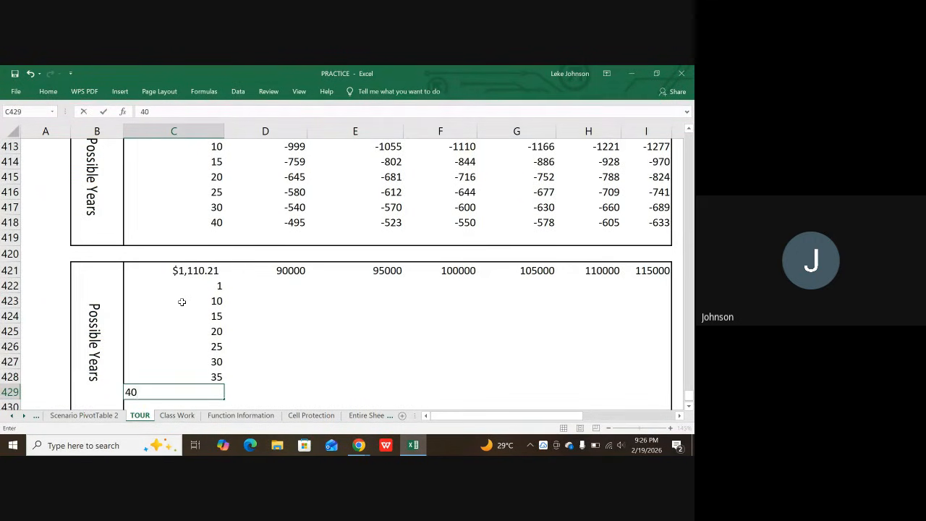
key("Return")
type("45")
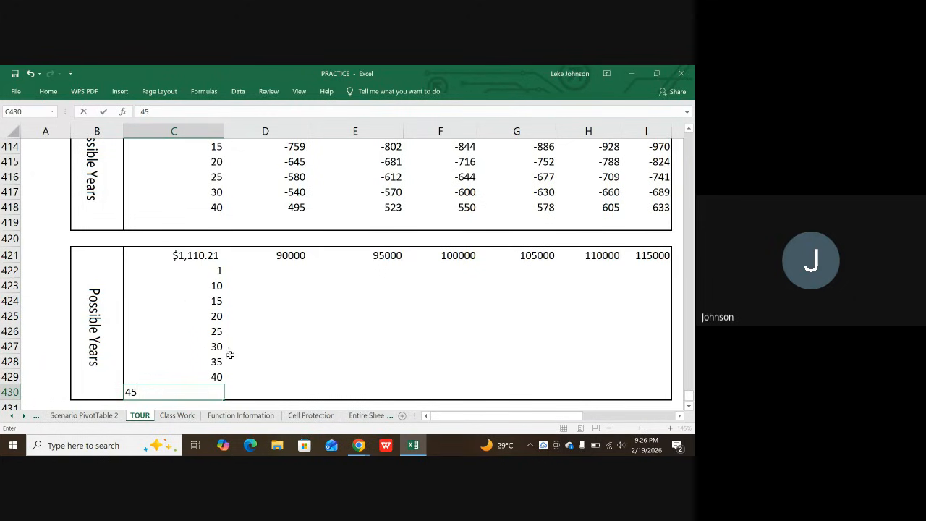
left_click(377, 388)
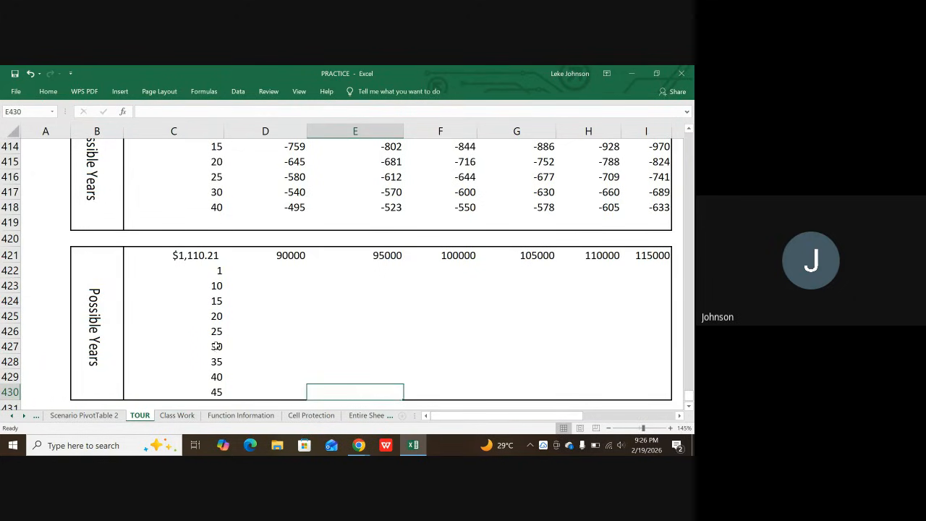
- Start a What-If data table on C421:I430 and set its row input cell to the amount to borrow, D406
left_click(201, 259)
left_click_drag(200, 259, 661, 392)
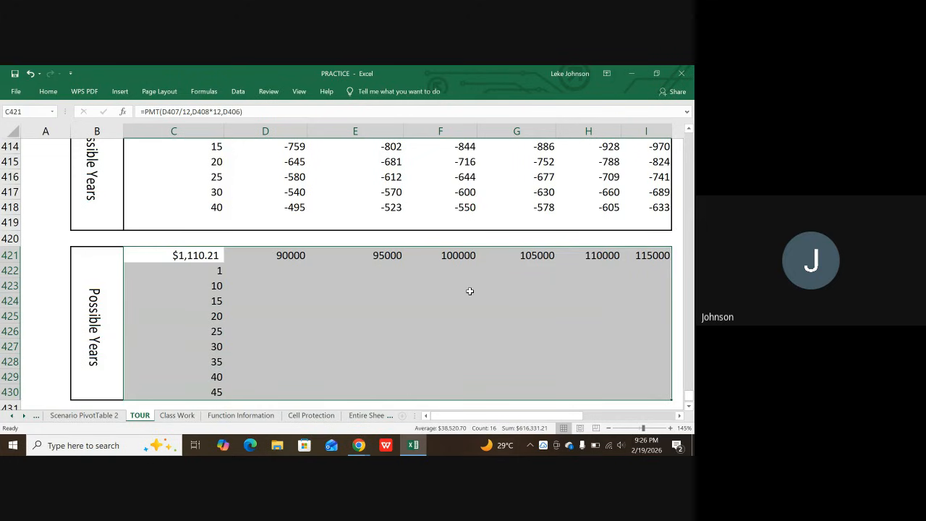
left_click(238, 91)
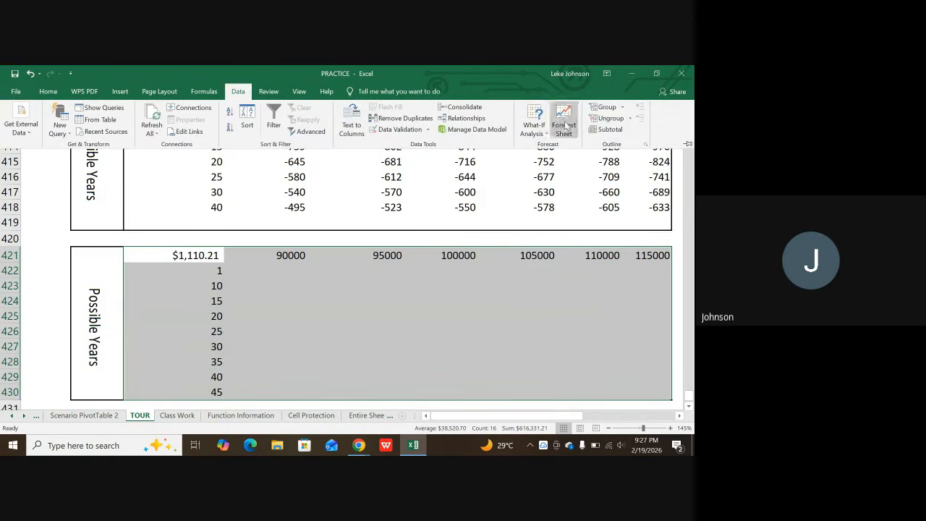
left_click(542, 133)
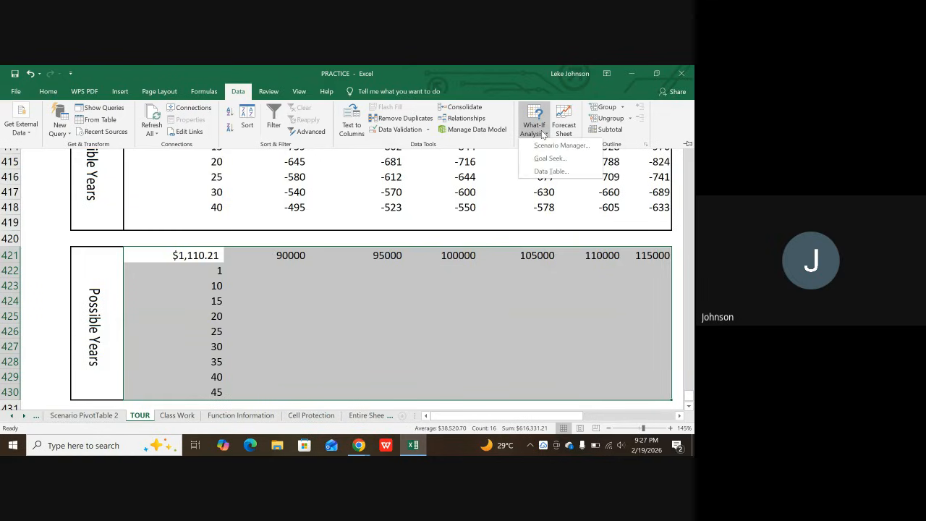
left_click(552, 171)
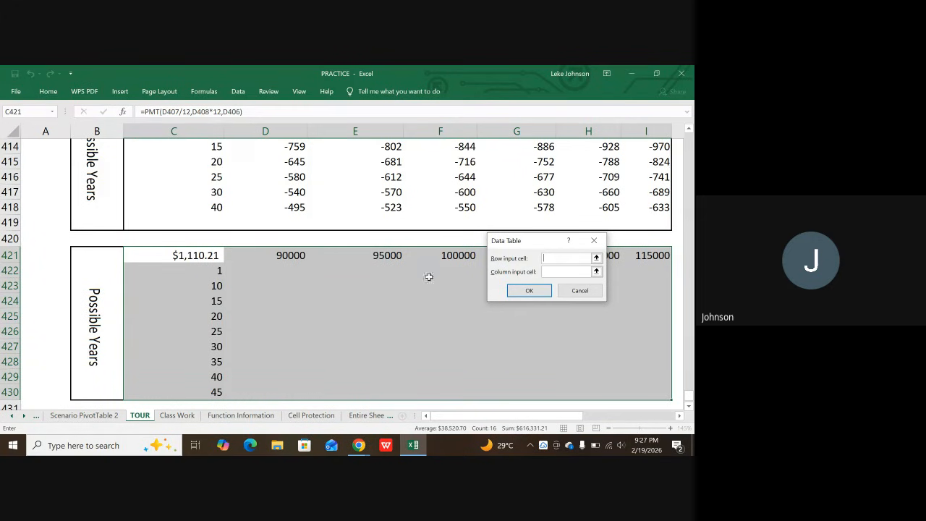
scroll(427, 279, "up", 5)
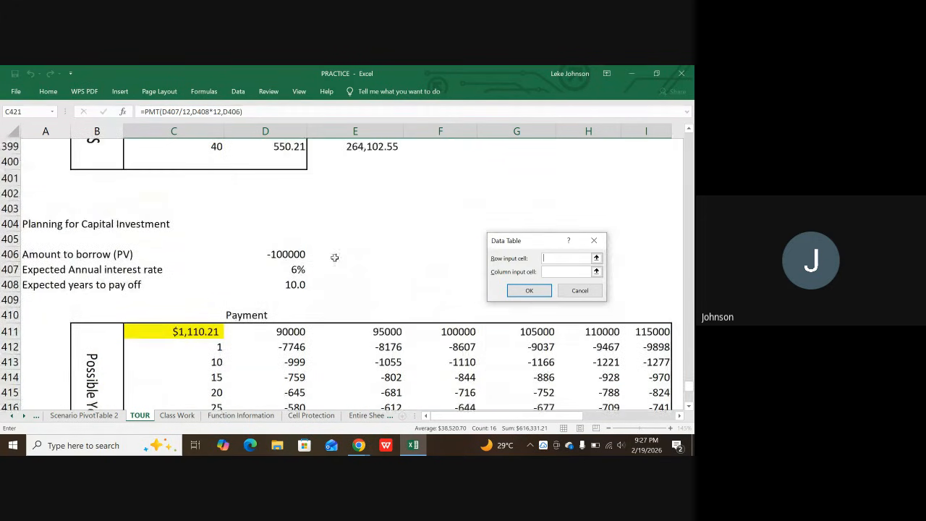
left_click(284, 254)
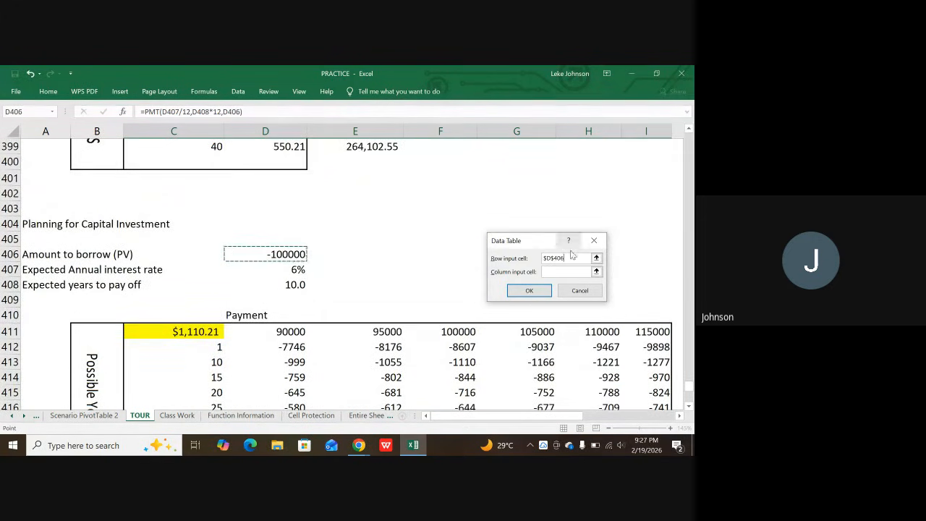
scroll(561, 260, "down", 1)
- Set the column input cell to the expected years to pay off, D408, and generate the data table
left_click(559, 272)
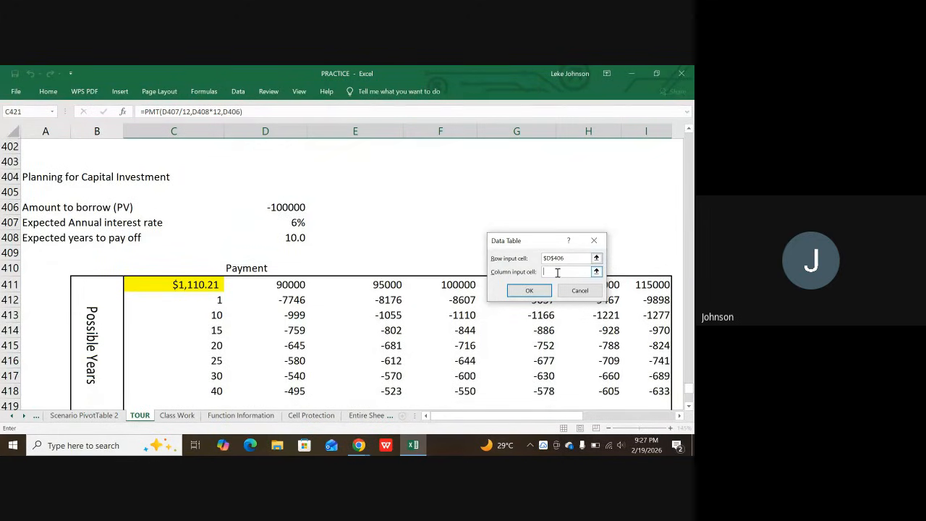
scroll(559, 272, "down", 4)
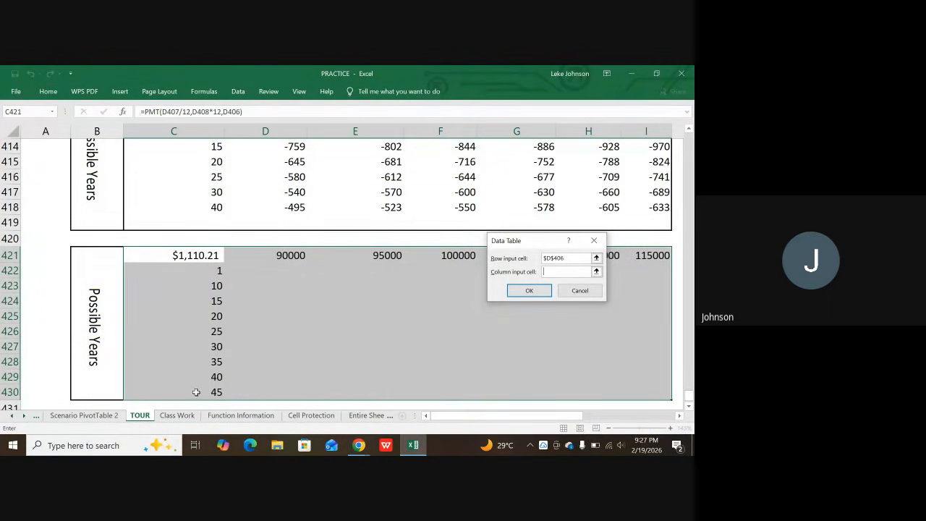
scroll(340, 373, "up", 2)
scroll(349, 363, "up", 2)
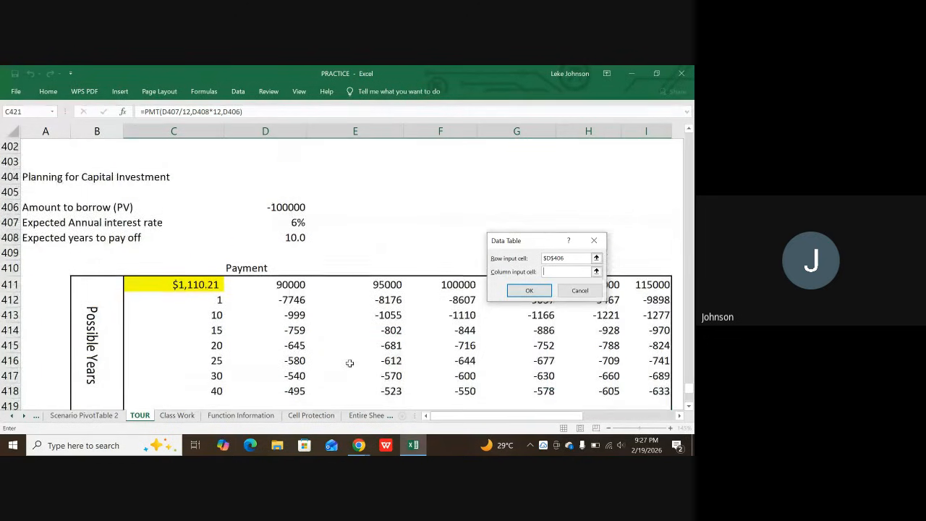
left_click(296, 237)
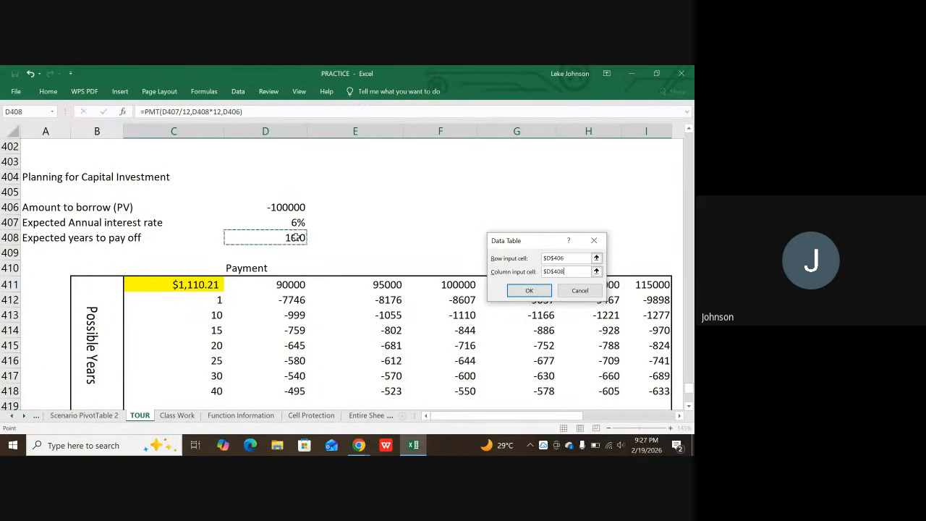
left_click(543, 295)
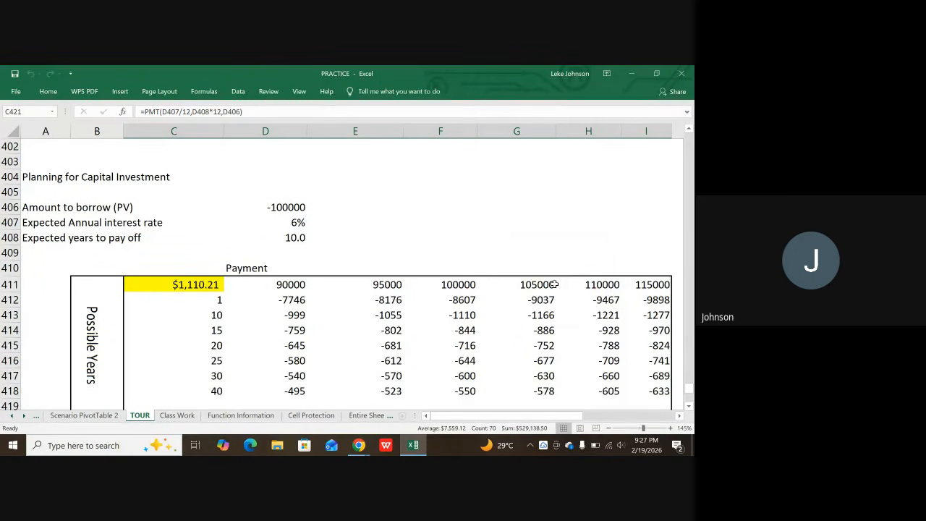
- Compare the payments in the new data table with the loan inputs and the earlier payment table above it
scroll(557, 285, "down", 2)
scroll(557, 284, "down", 2)
scroll(557, 284, "down", 1)
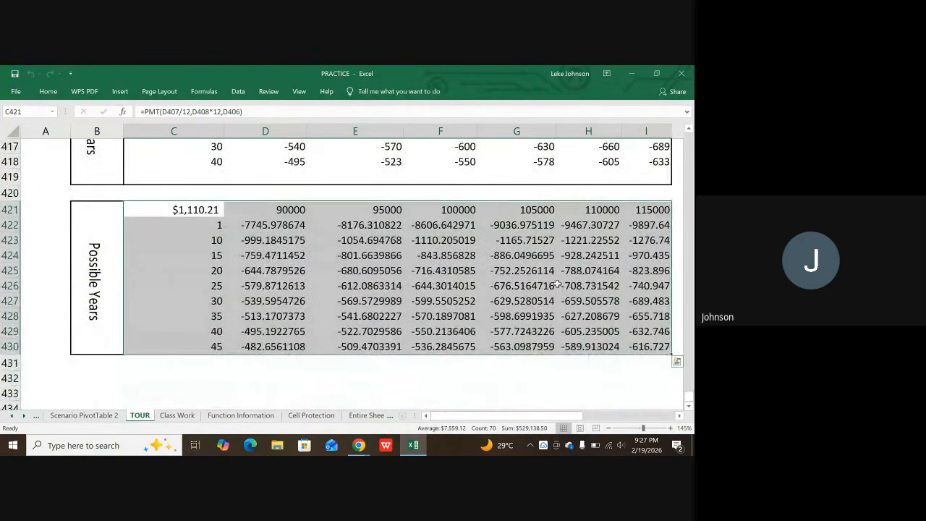
left_click(462, 299)
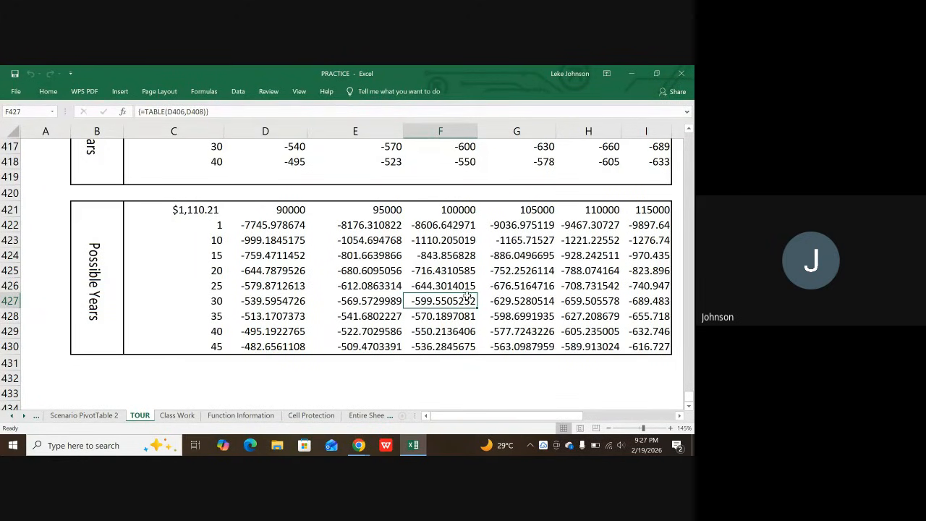
scroll(467, 293, "up", 2)
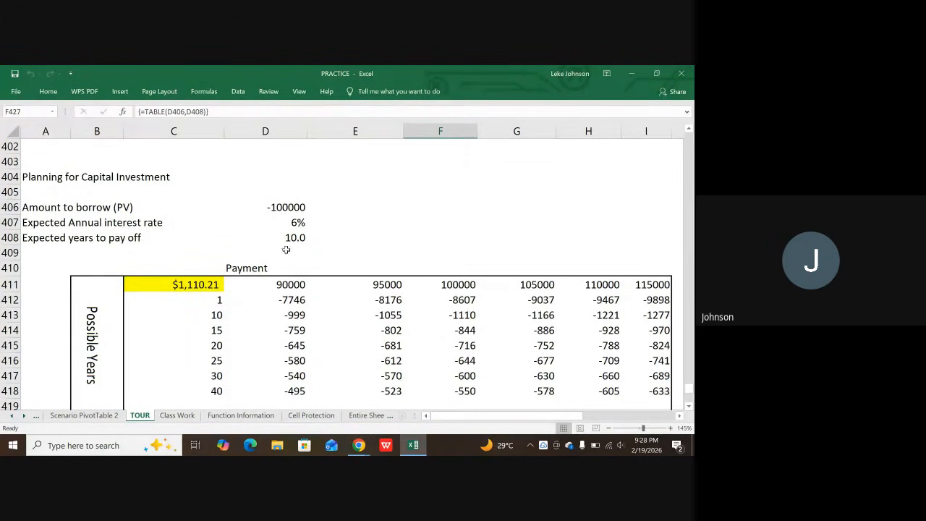
scroll(425, 391, "down", 5)
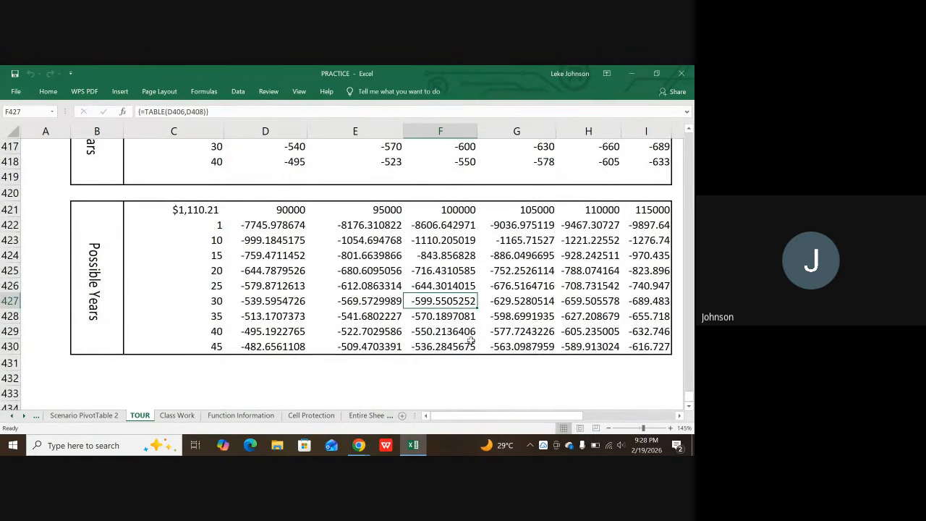
scroll(470, 340, "up", 3)
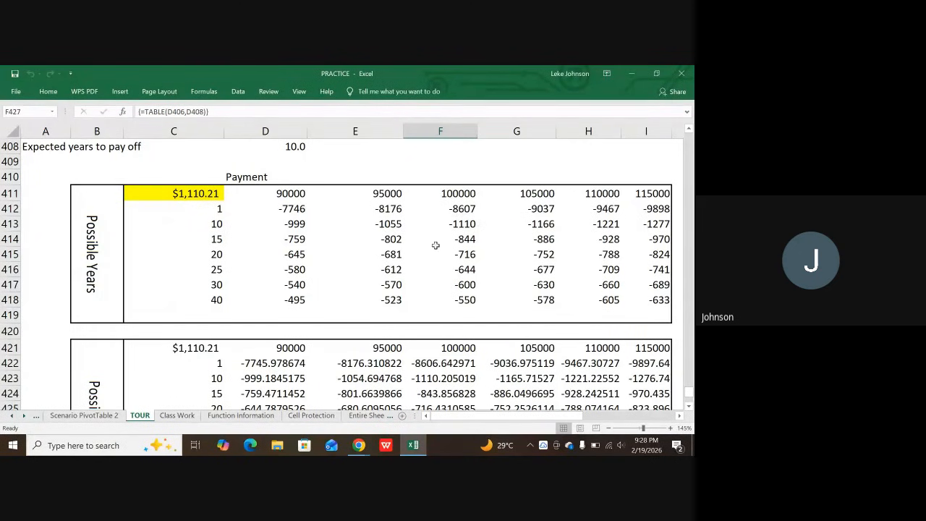
scroll(419, 265, "down", 2)
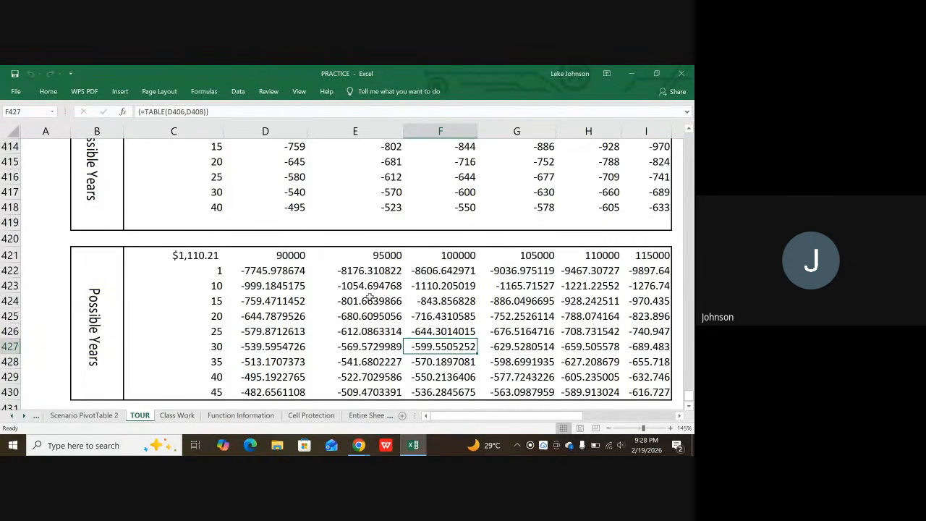
- Format the payment results in D422:I430 as whole numbers with no decimal places
left_click_drag(284, 272, 664, 391)
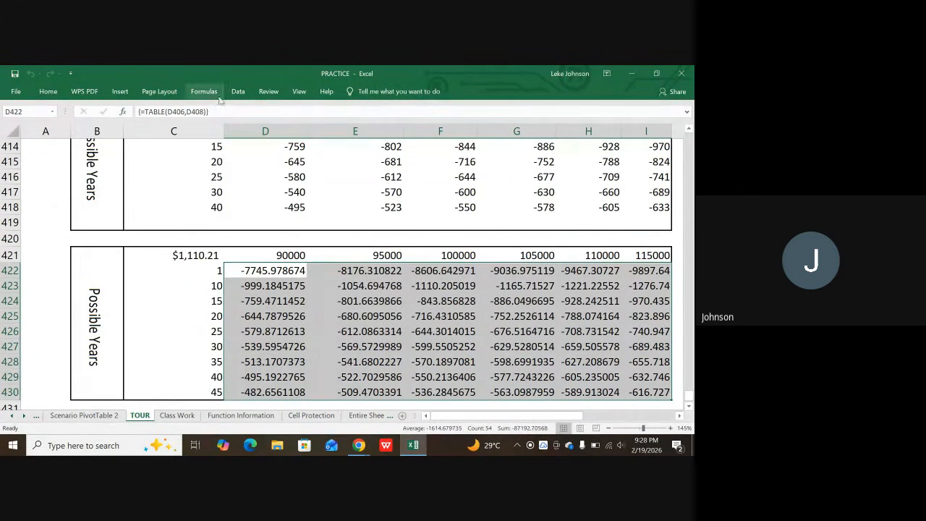
left_click(48, 93)
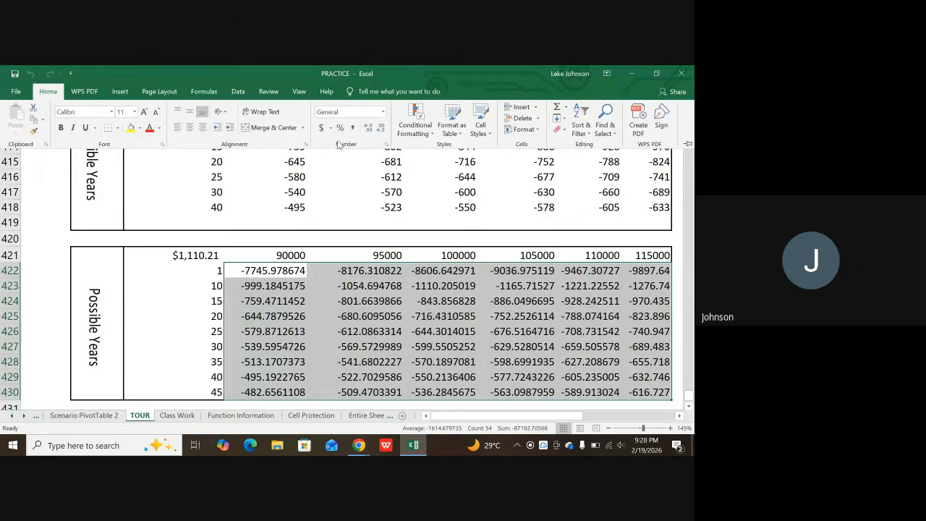
left_click(381, 129)
left_click(382, 128)
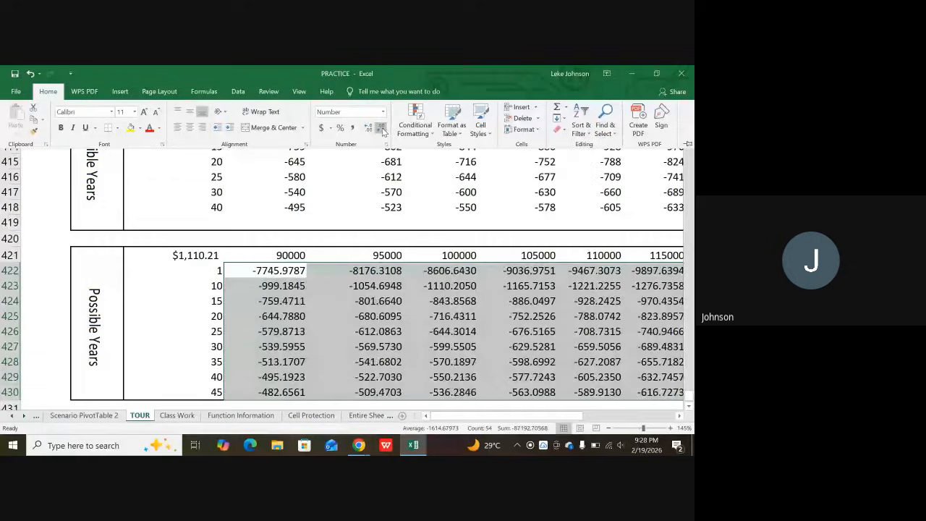
left_click(381, 129)
left_click(381, 129)
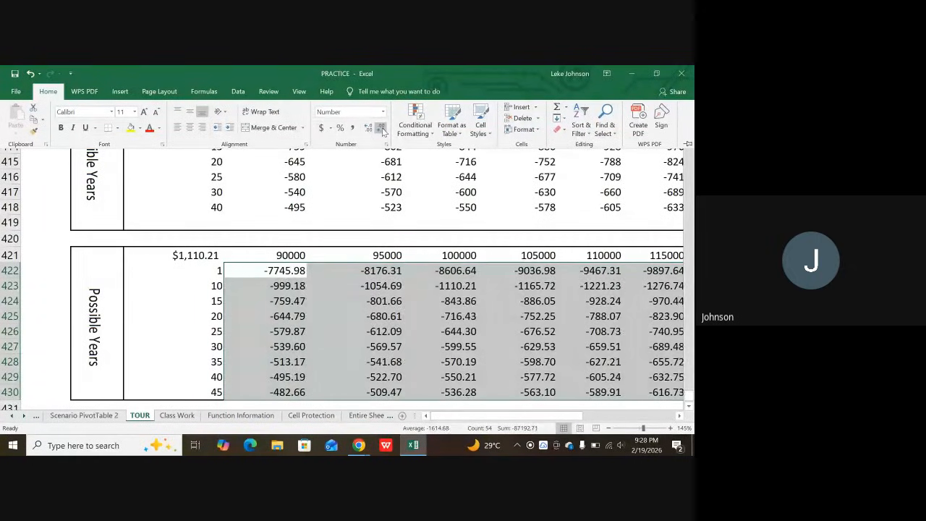
left_click(381, 129)
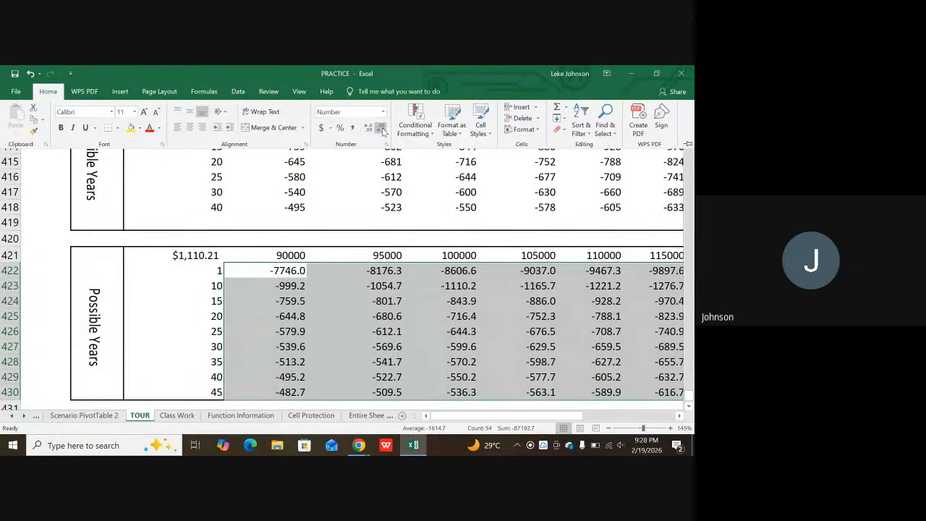
left_click(381, 129)
left_click(328, 255)
left_click(309, 284)
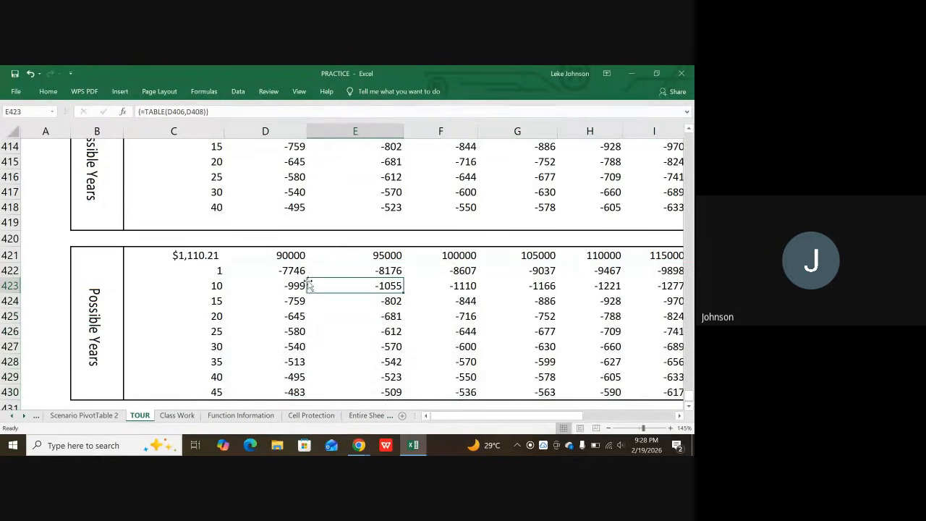
- Try to reverse the sign of the payment in E423 by changing its formula to =TABLE(D406,D408)*-1
left_click(224, 112)
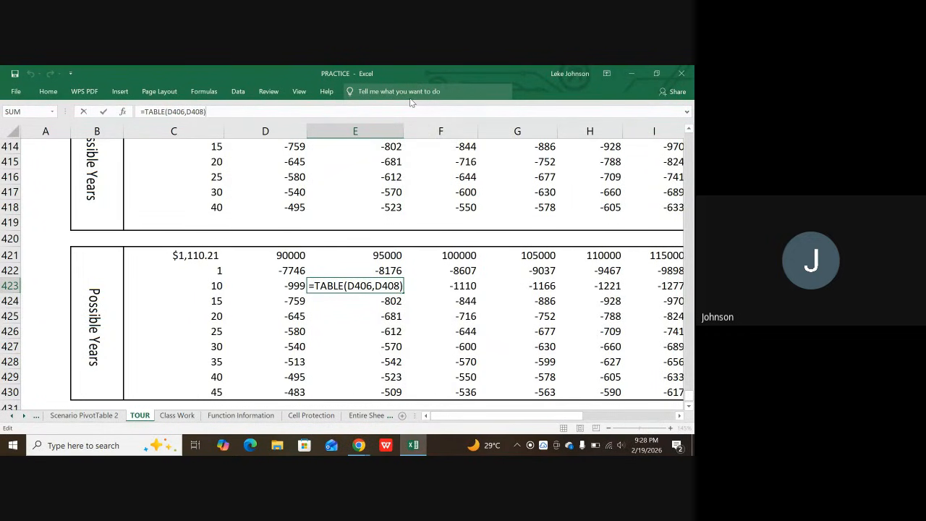
type("*")
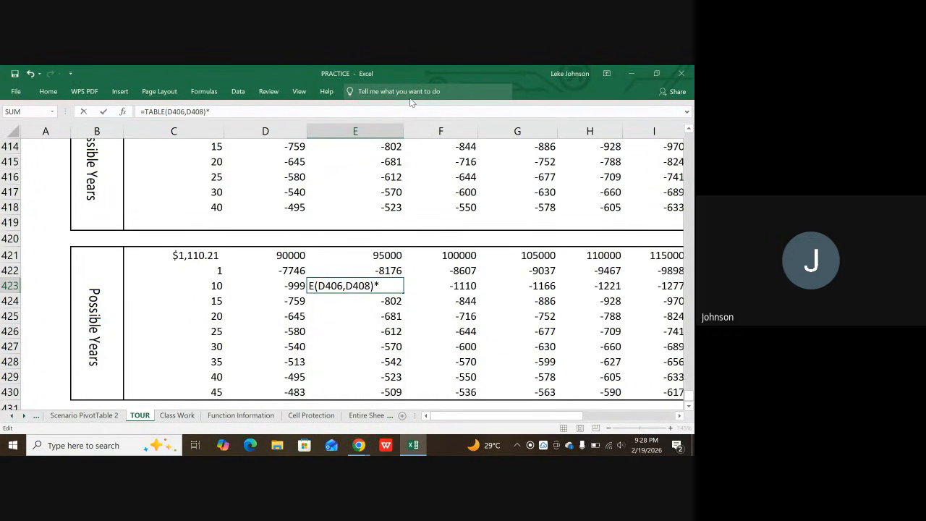
key("Return")
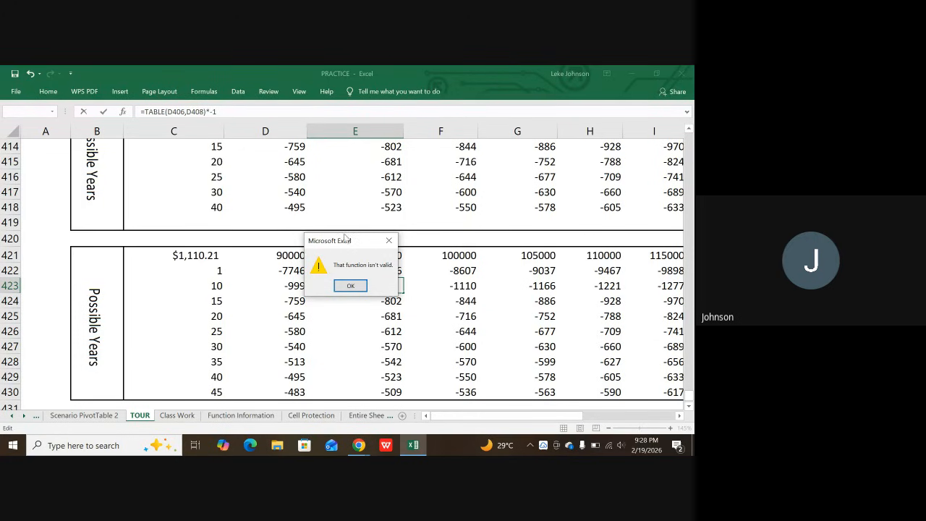
left_click(350, 287)
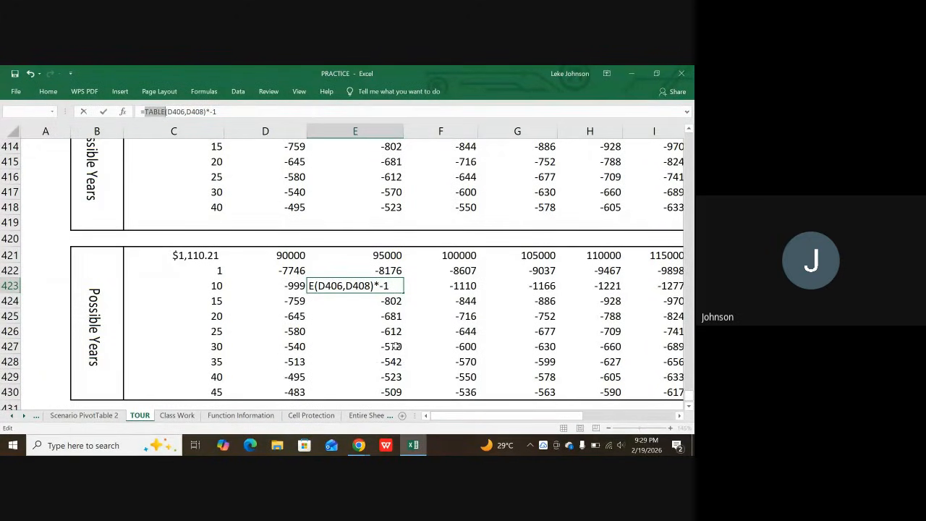
left_click(393, 286)
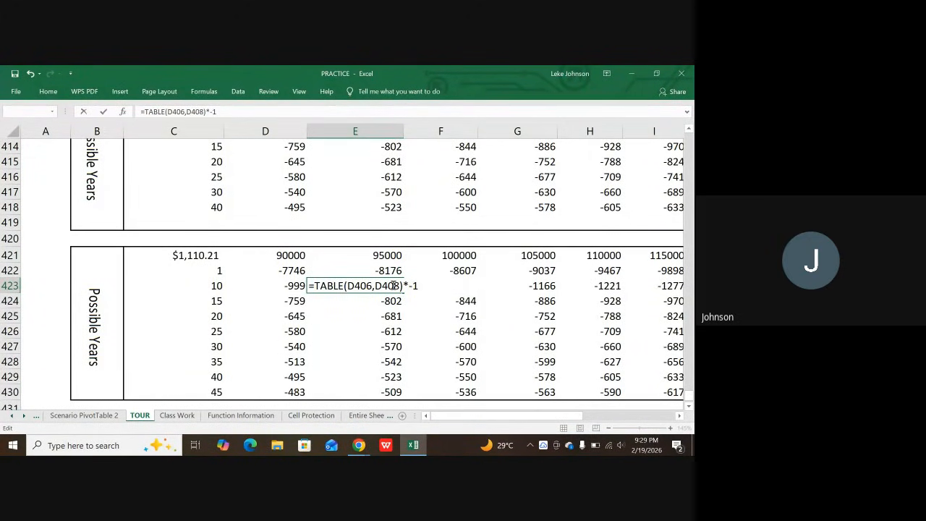
key("BackSpace")
key("BackSpace")
key("BackSpace")
key("Return")
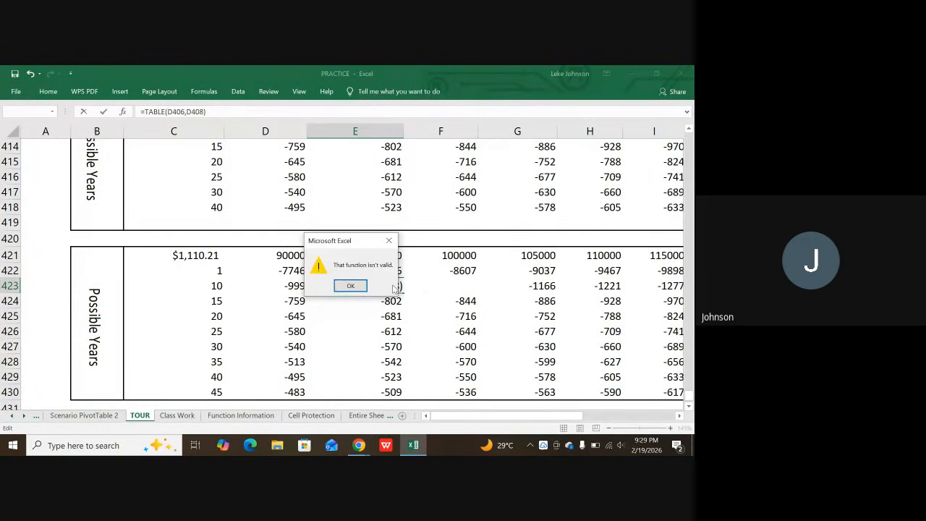
left_click(344, 285)
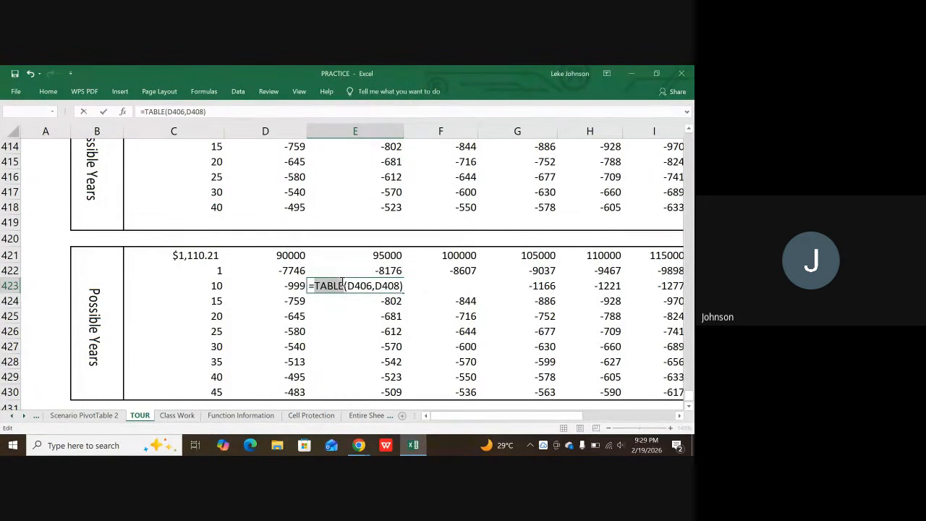
key("Escape")
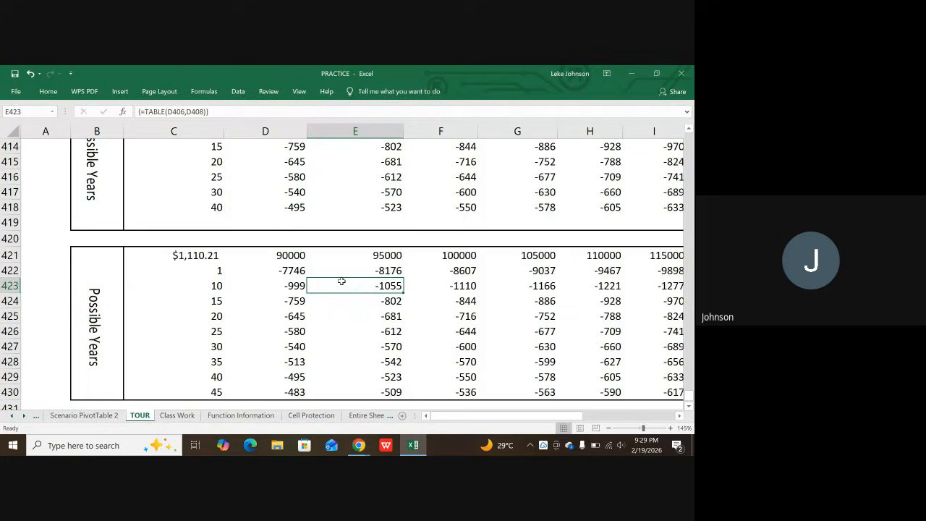
- Save the workbook with the completed loan payment data table
left_click(354, 324)
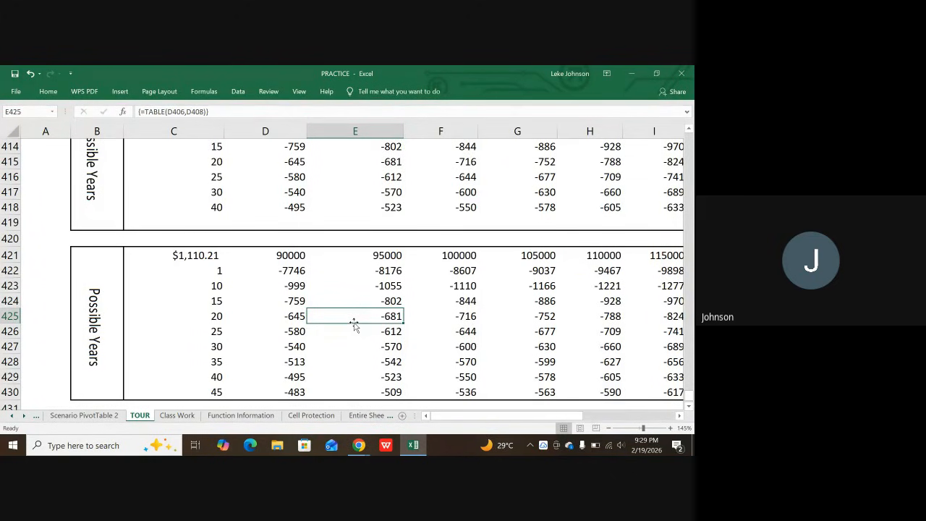
key("ctrl+s")
left_click(355, 278)
key("ctrl+s")
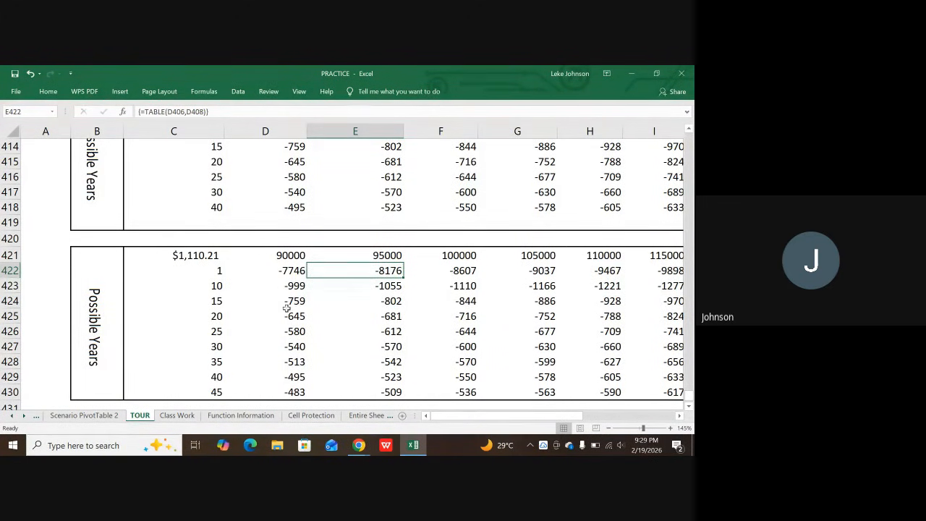
scroll(290, 306, "up", 1)
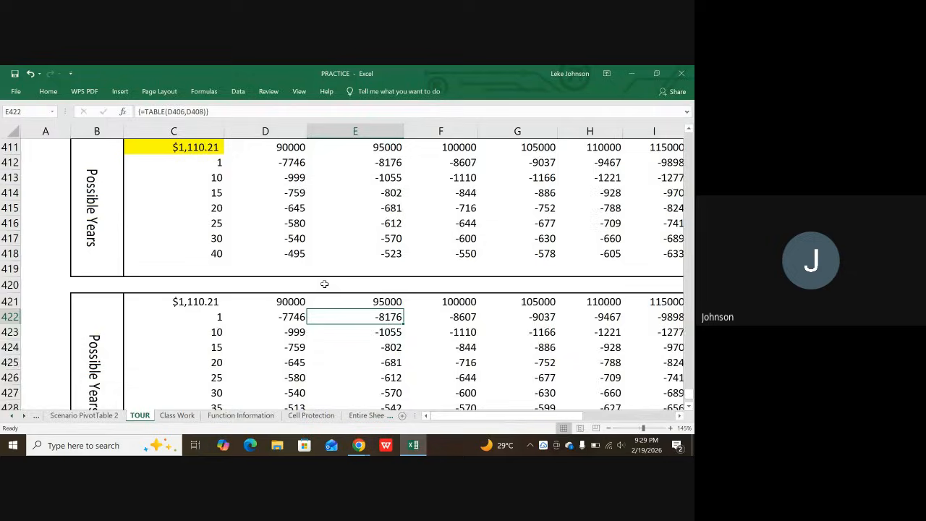
scroll(324, 283, "up", 3)
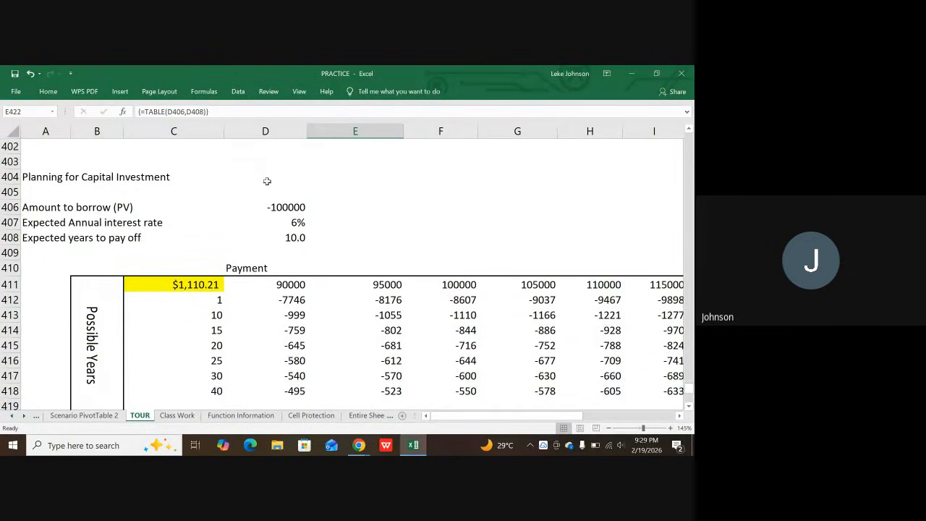
- Review the Goal Seek, Scenarios and Data Tables sections of the TOUR sheet, including both loan payment tables
scroll(262, 172, "up", 7)
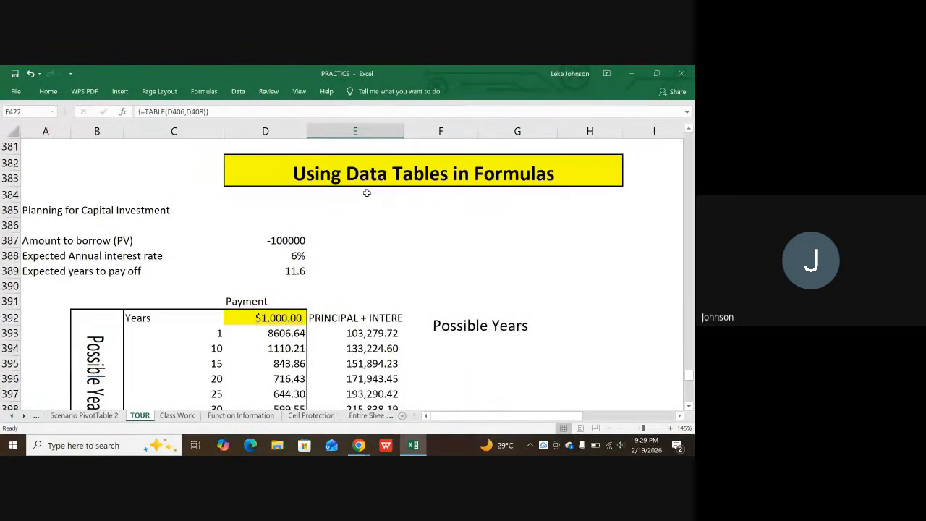
scroll(366, 193, "up", 1)
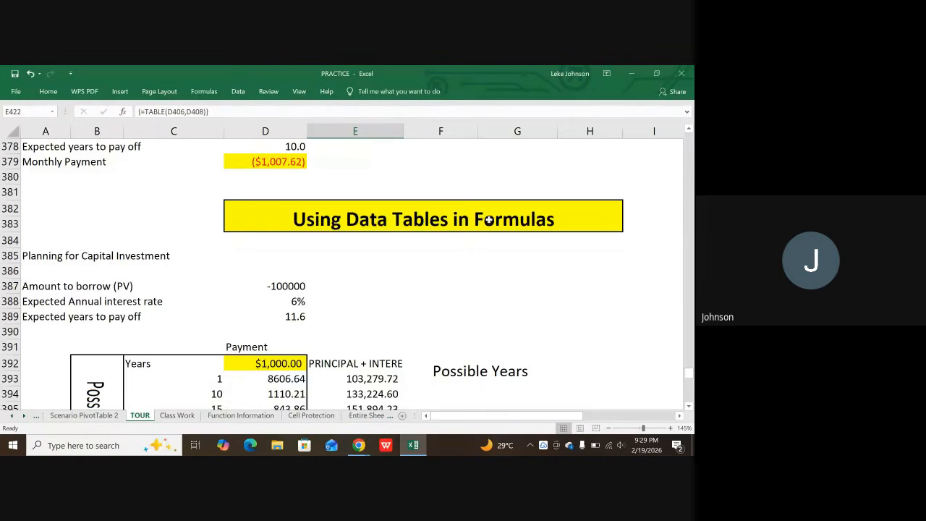
scroll(489, 220, "up", 4)
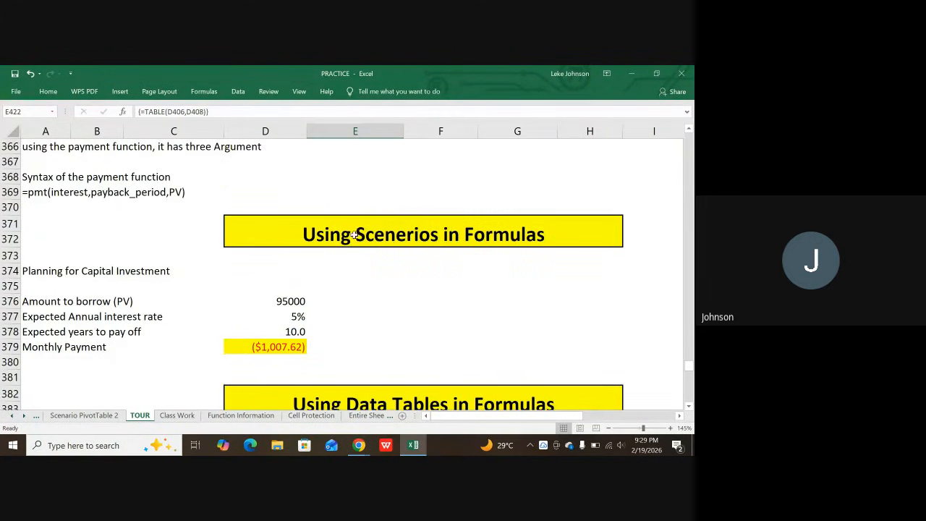
scroll(355, 234, "up", 4)
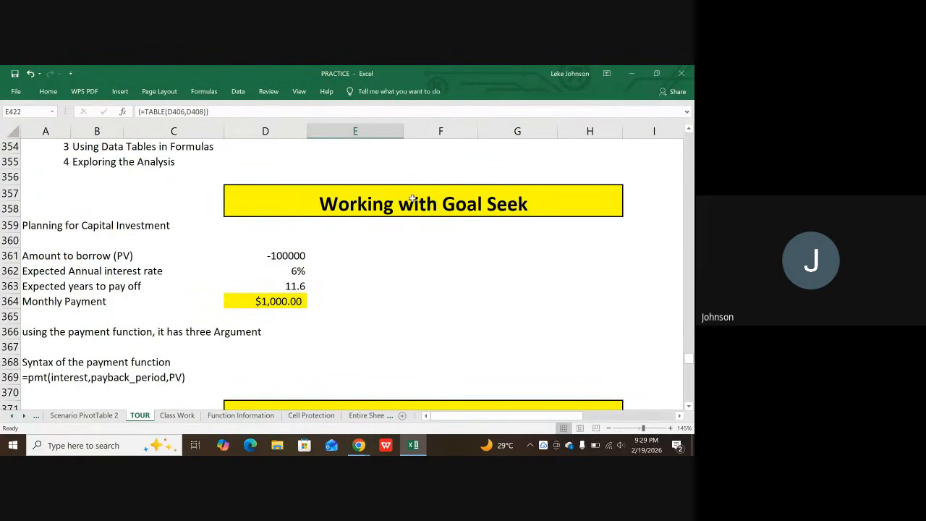
scroll(349, 246, "down", 1)
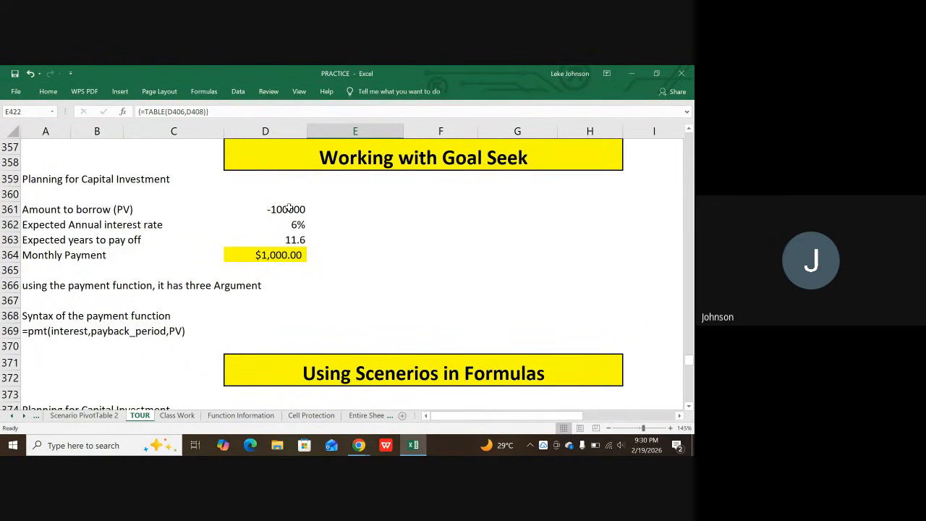
left_click(354, 285)
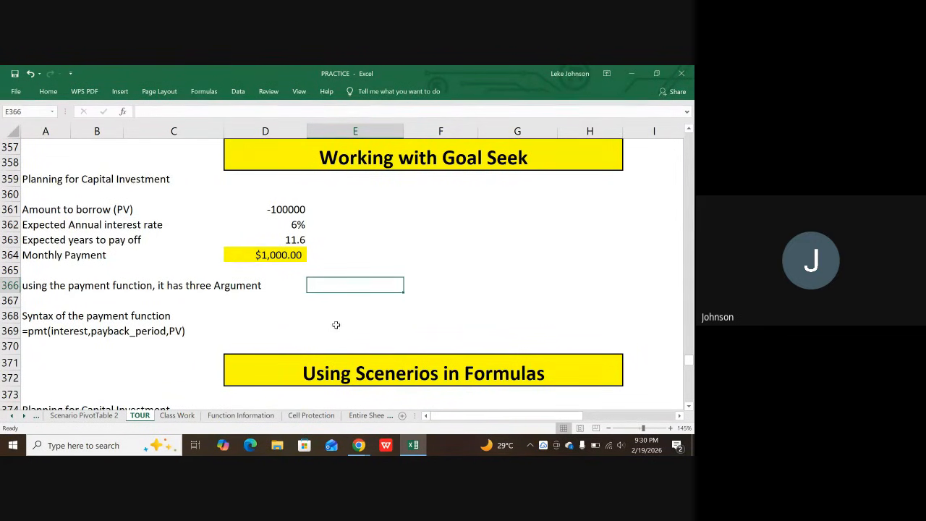
scroll(371, 300, "down", 3)
scroll(371, 300, "down", 4)
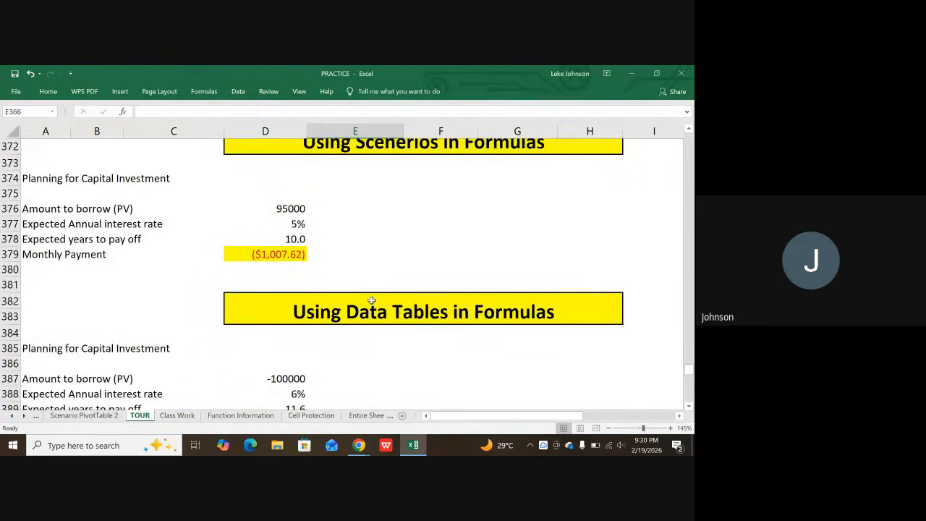
scroll(371, 300, "down", 4)
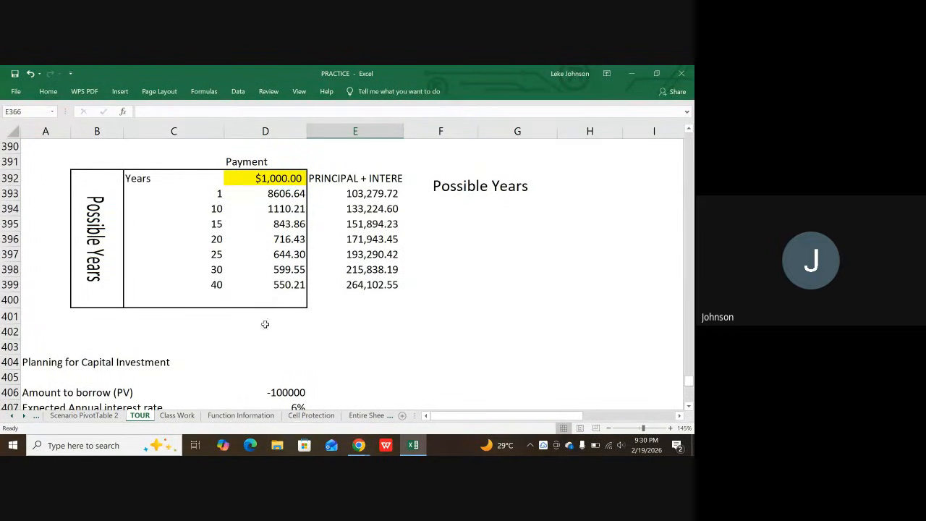
scroll(277, 346, "down", 2)
scroll(277, 347, "down", 6)
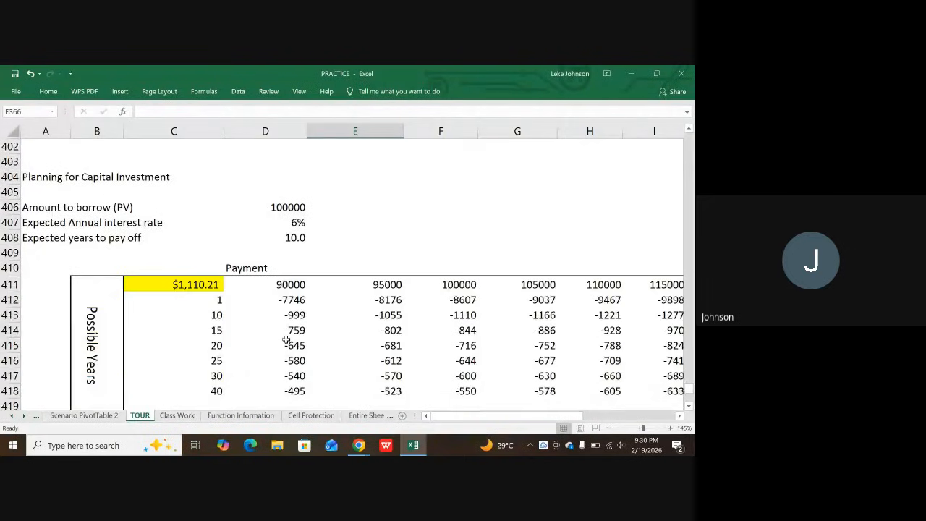
scroll(330, 318, "up", 4)
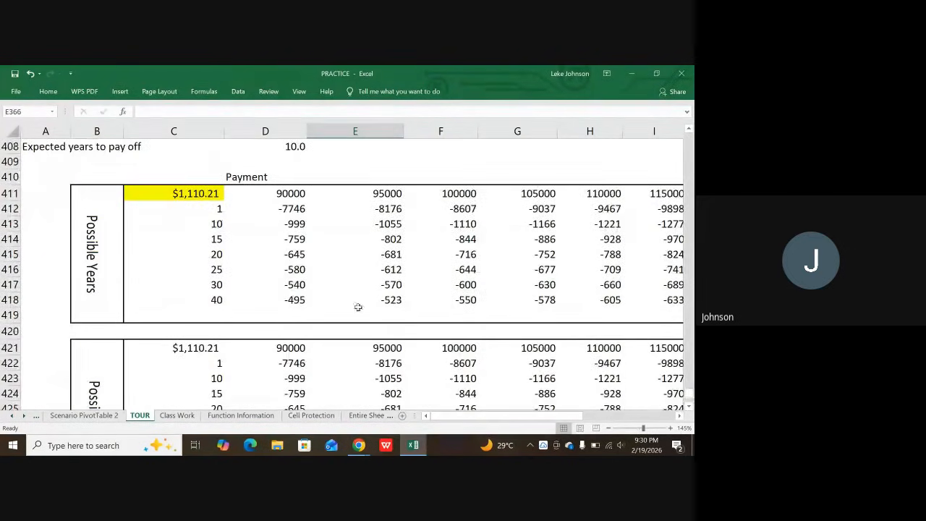
- Close the PRACTICE workbook and open the Copy of PRACTICE training workbook from the desktop in Excel
left_click(678, 72)
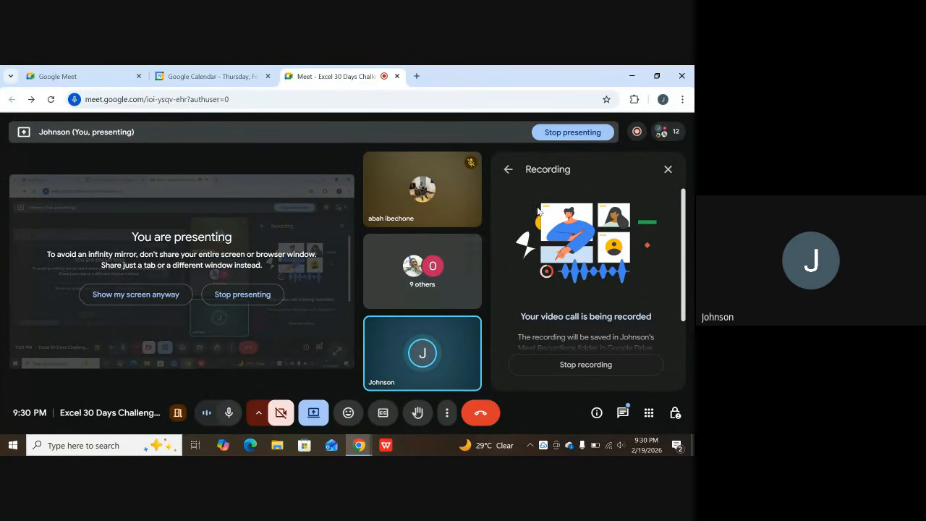
left_click(633, 74)
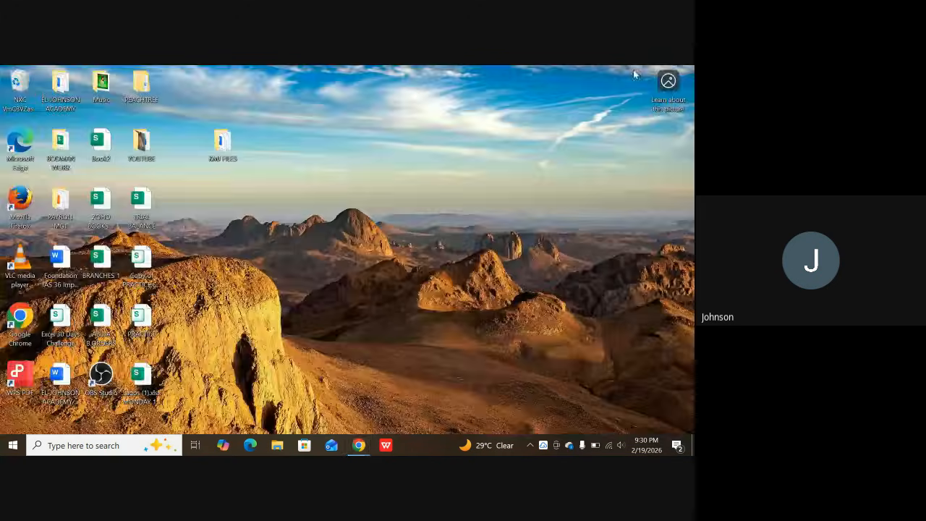
left_click(144, 272)
double_click(143, 272)
right_click(143, 267)
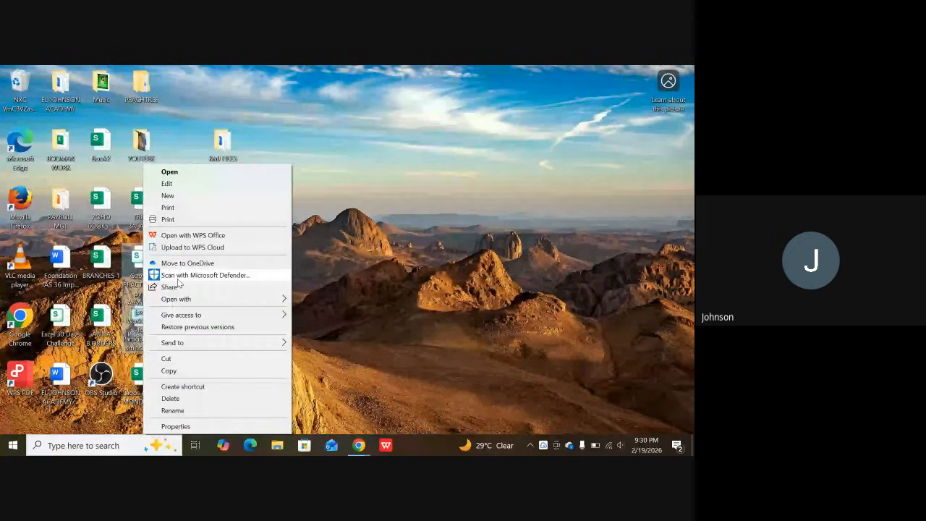
mouse_move(231, 300)
left_click(312, 300)
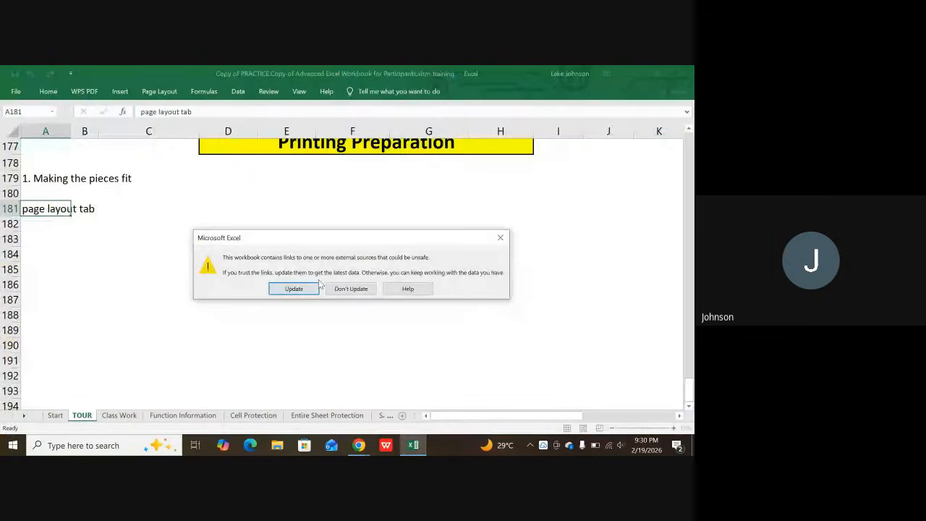
- Update the workbook's external links and continue without those that cannot be updated
left_click(293, 289)
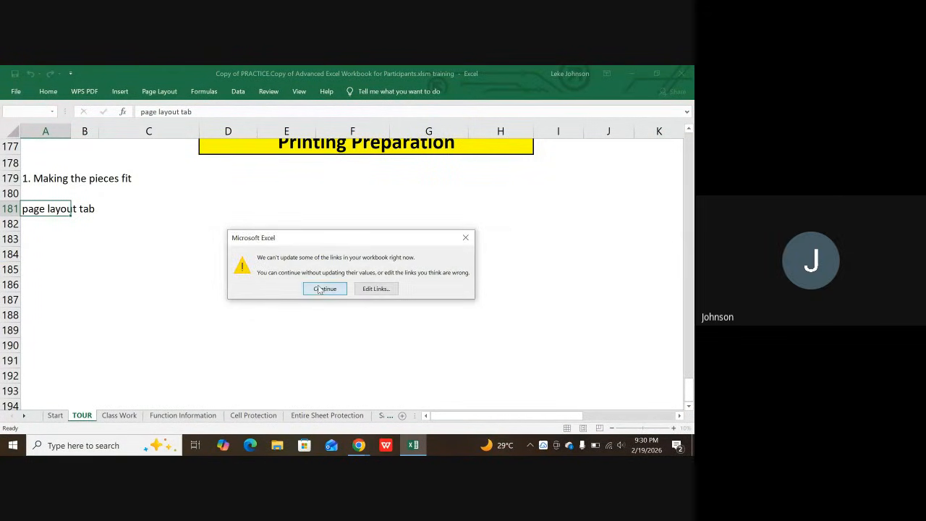
left_click(319, 287)
left_click(235, 264)
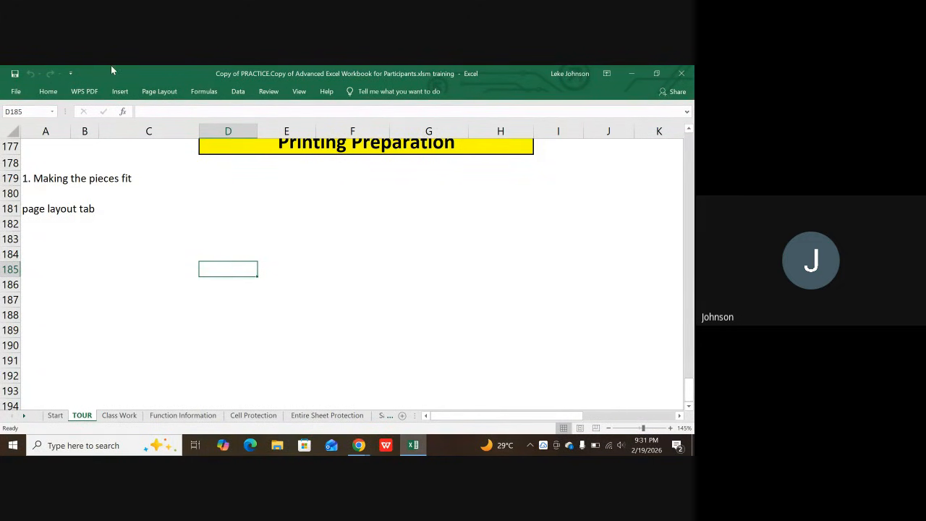
- Enable the Analysis ToolPak add-in in the Excel options
left_click(23, 94)
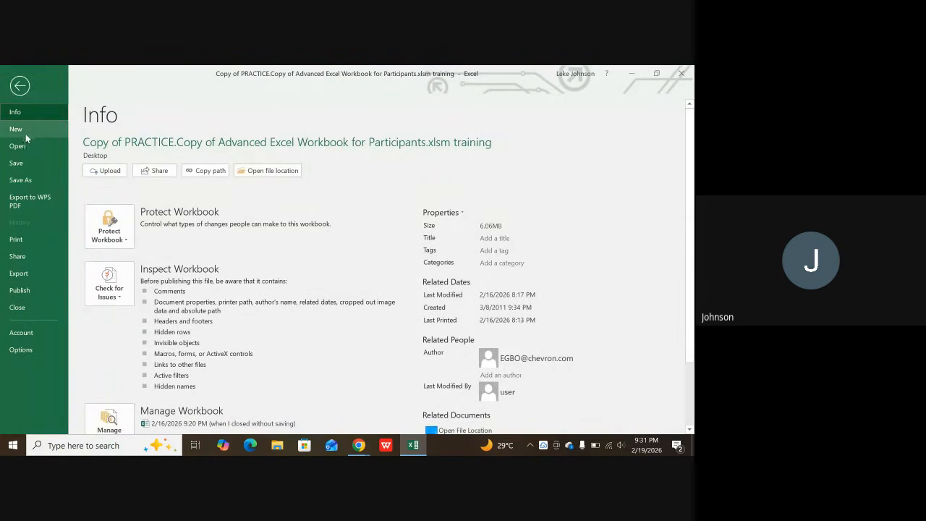
left_click(19, 350)
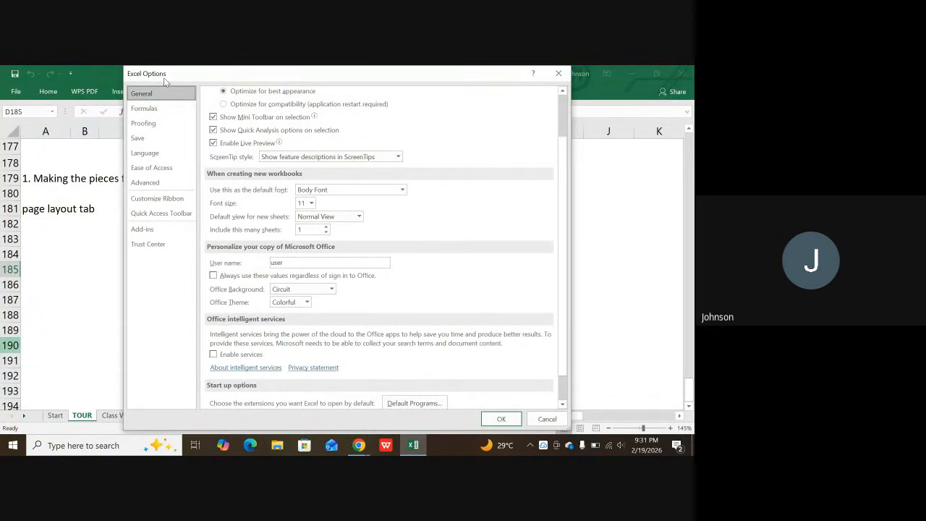
left_click(144, 235)
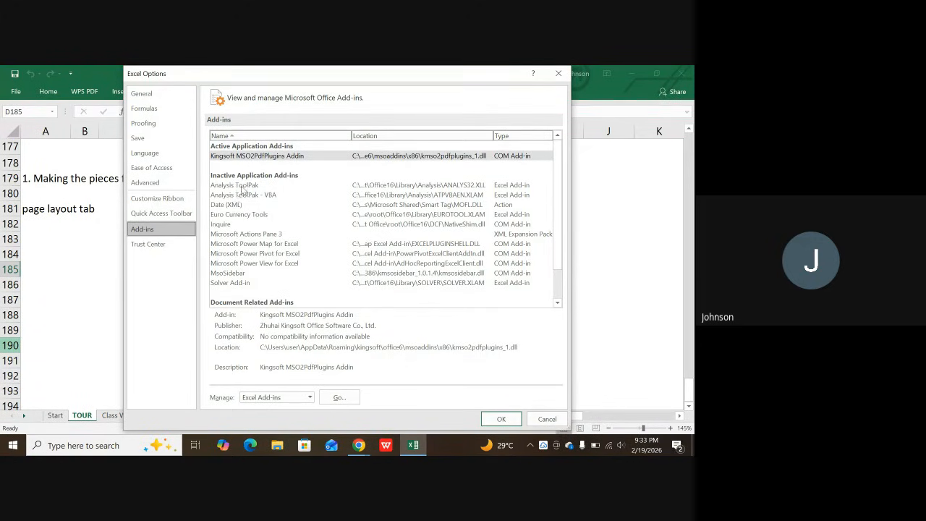
left_click(242, 187)
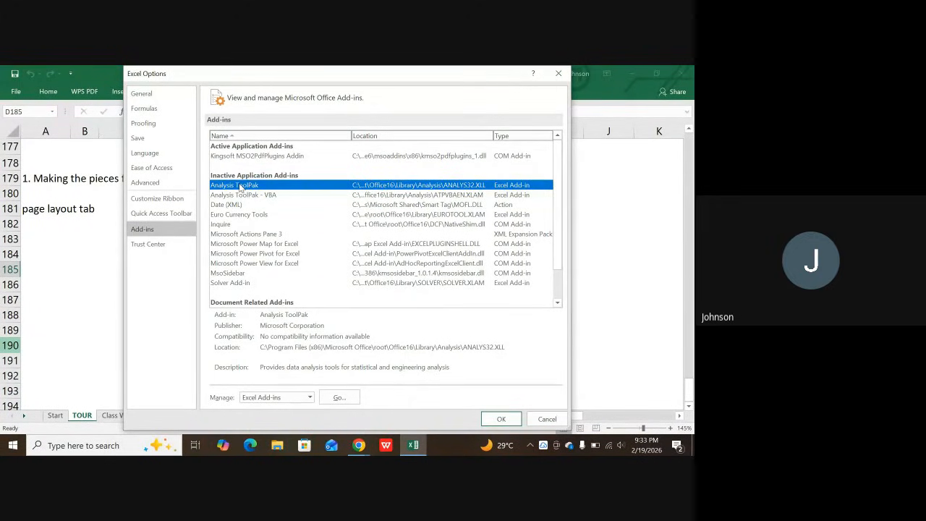
left_click(339, 398)
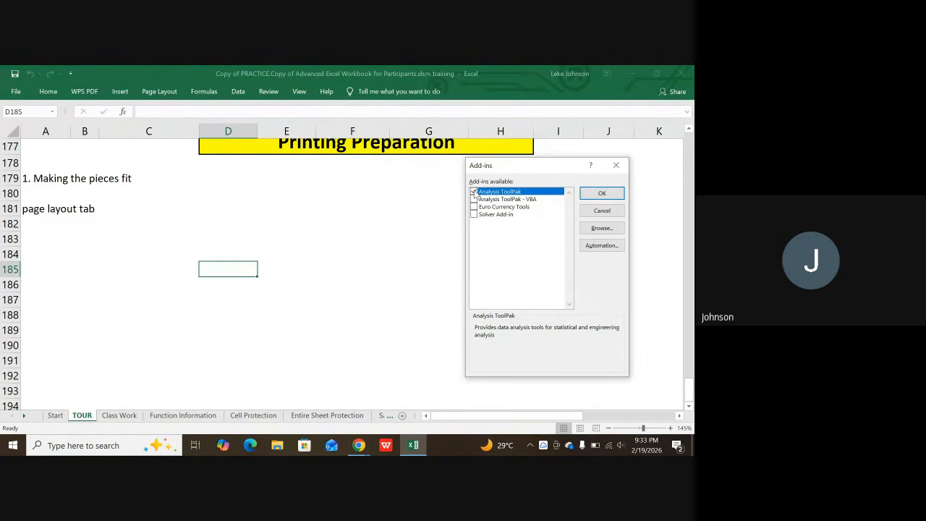
left_click(603, 195)
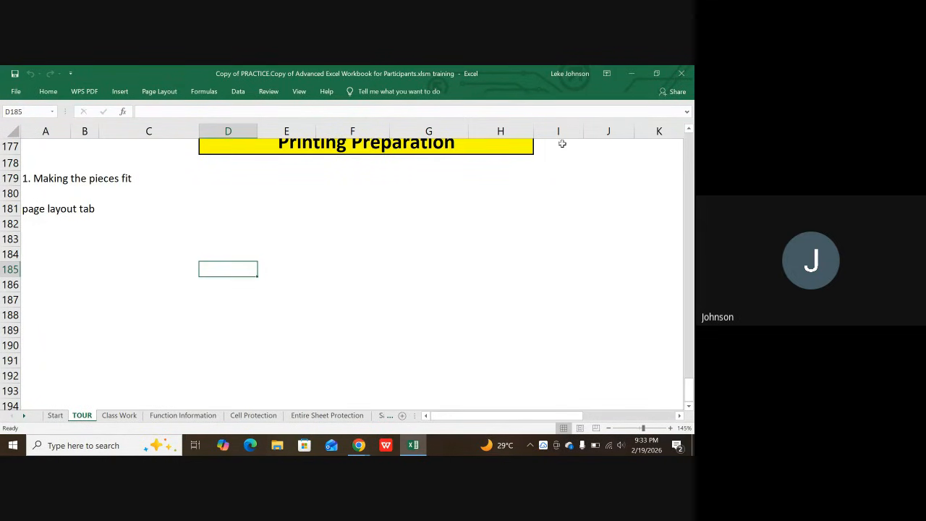
- Check the Excel options for the Analysis ToolPak among the active application add-ins
left_click(15, 90)
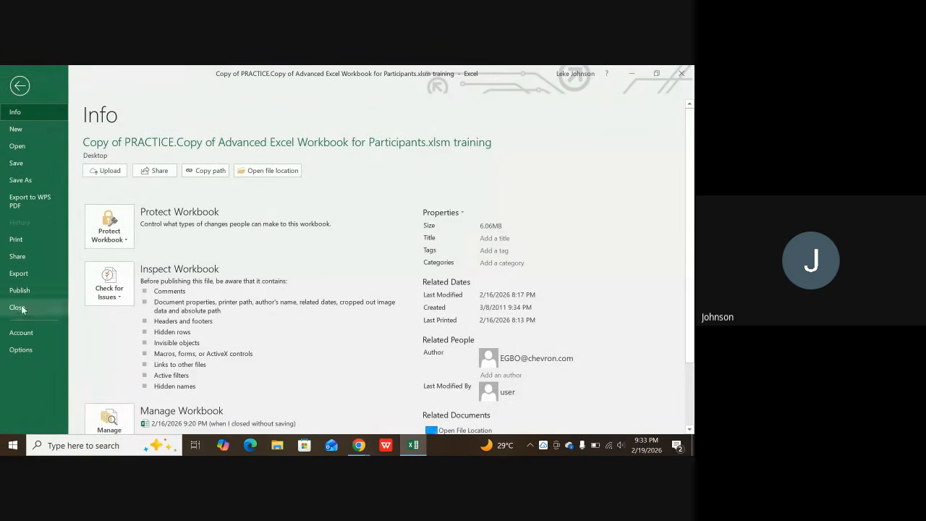
left_click(20, 351)
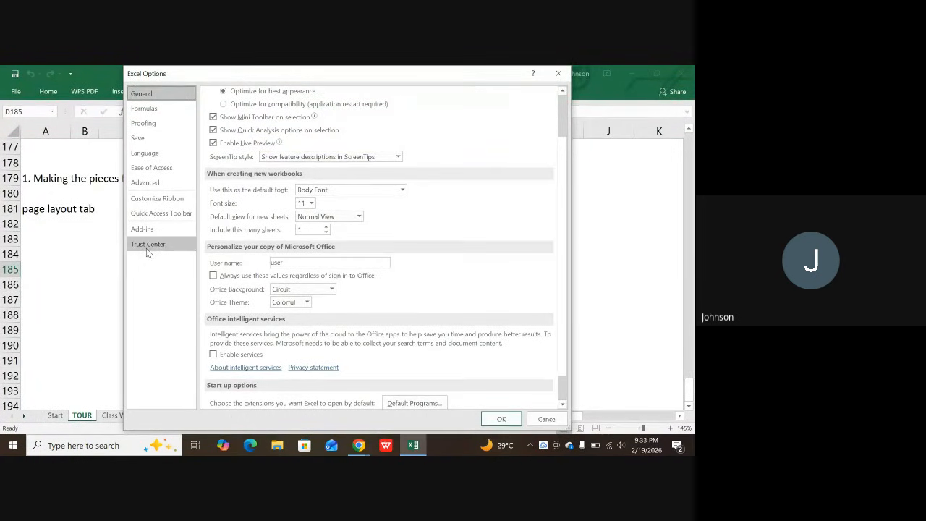
left_click(144, 229)
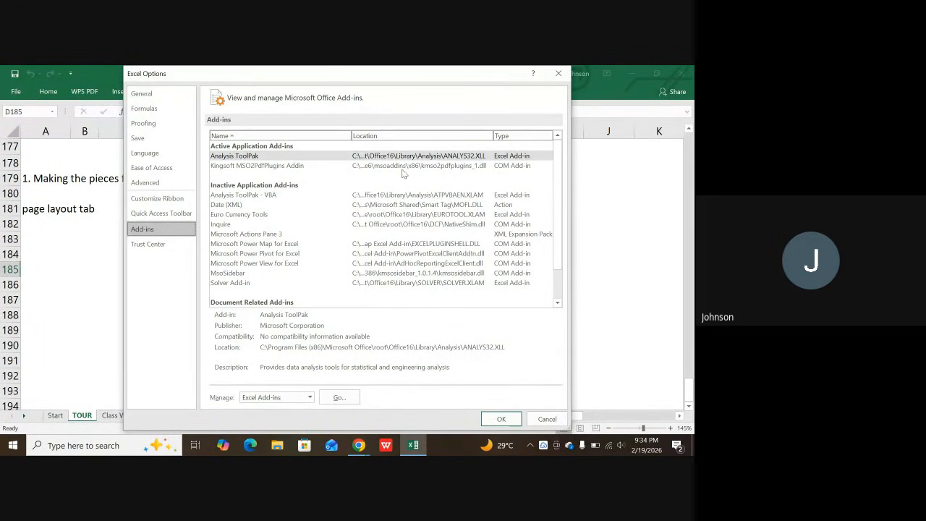
left_click(556, 76)
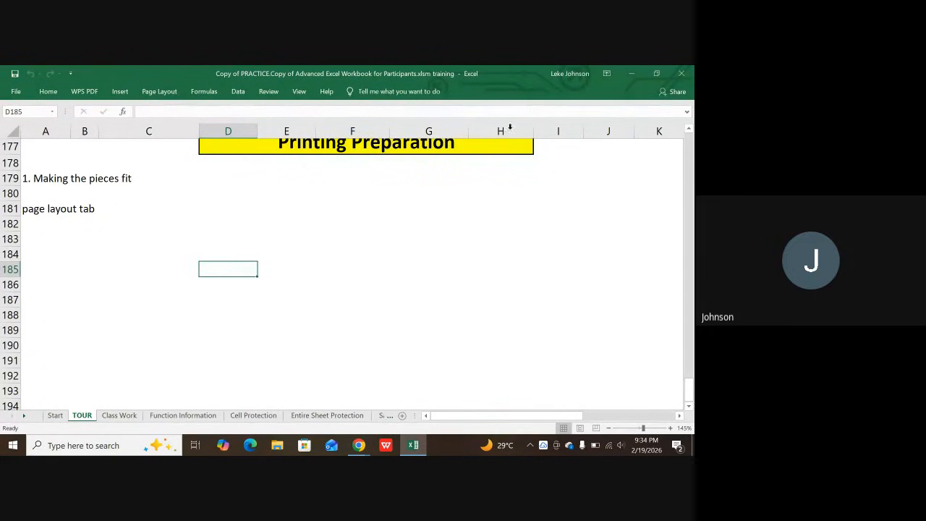
- Look through the analysis tools offered by Data Analysis, then close the list without running one
left_click(243, 92)
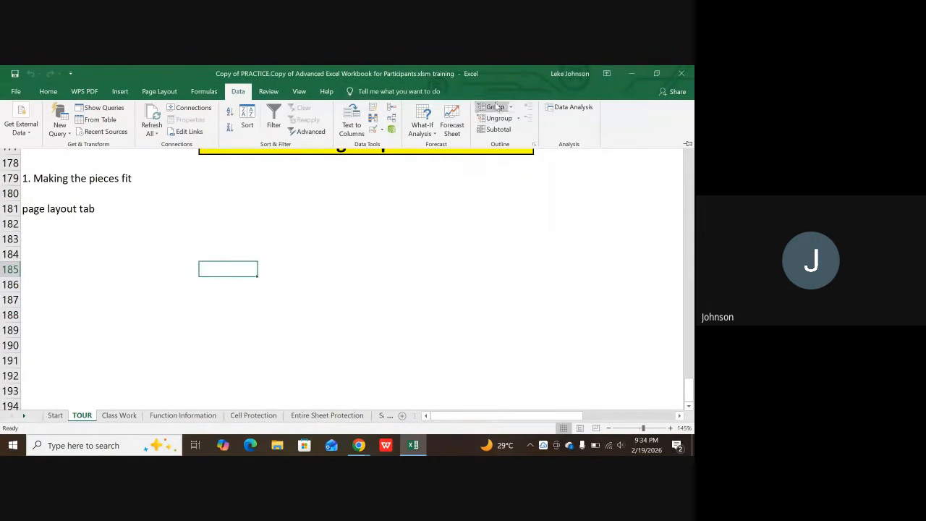
left_click(575, 110)
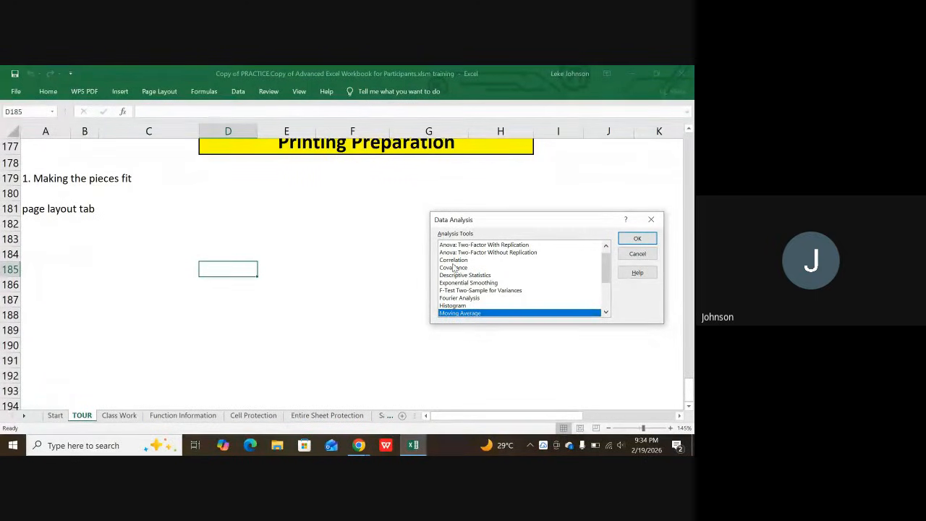
scroll(494, 292, "down", 1)
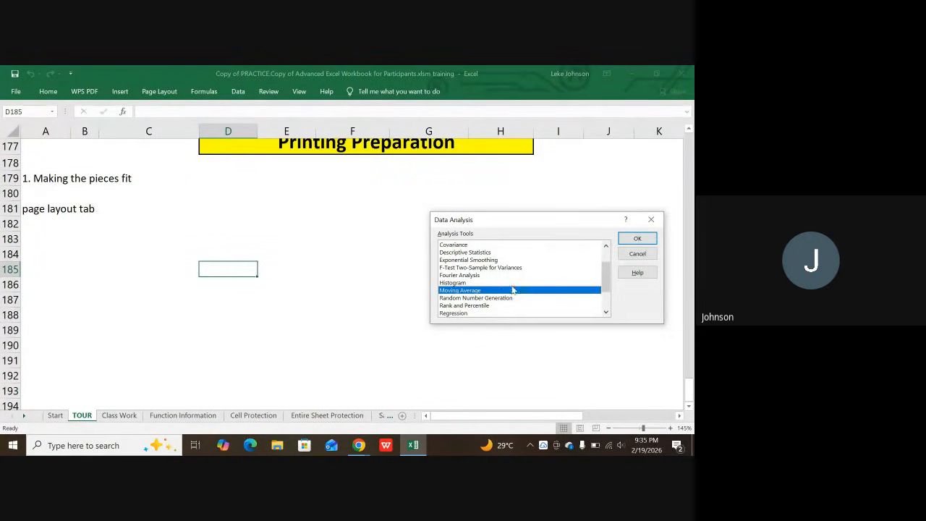
left_click(660, 220)
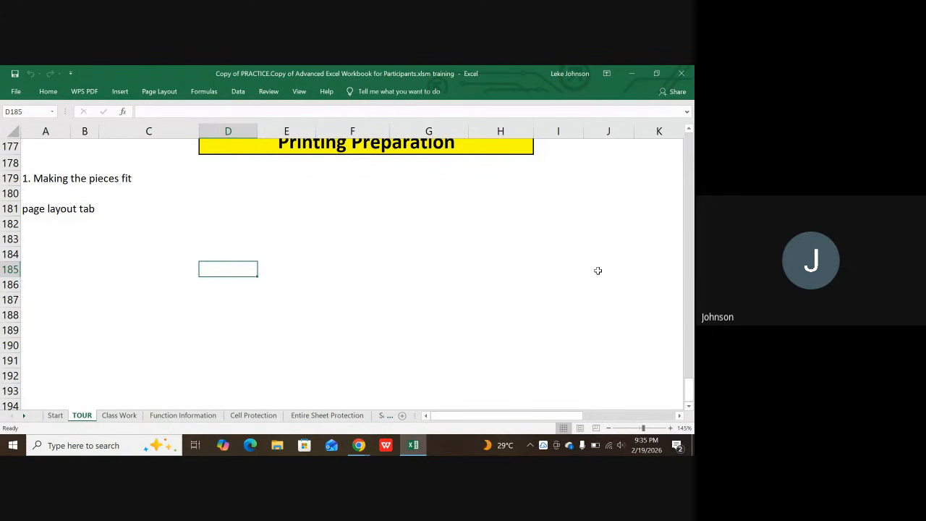
- Copy the yellow "Printing Preparation" heading and paste it at cell D182, below the page layout tab note
scroll(235, 298, "down", 1)
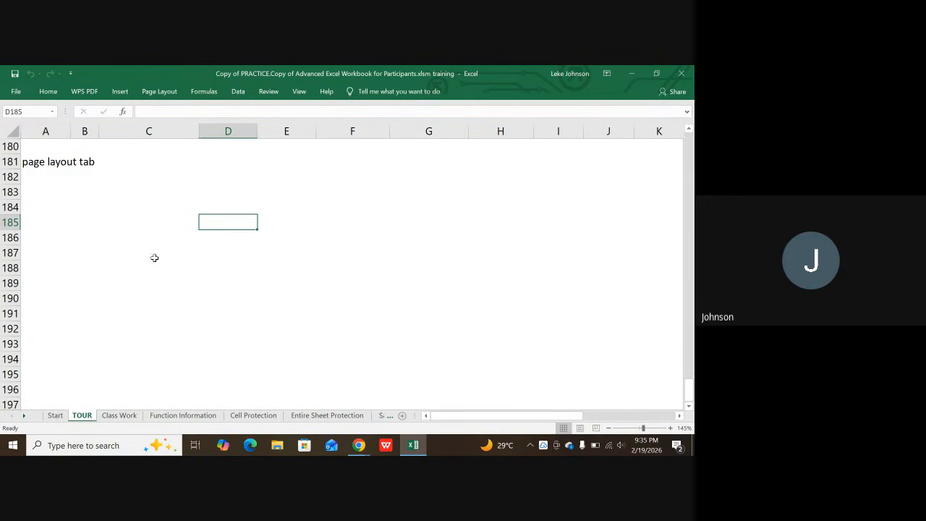
left_click(93, 208)
scroll(362, 210, "up", 3)
left_click(336, 231)
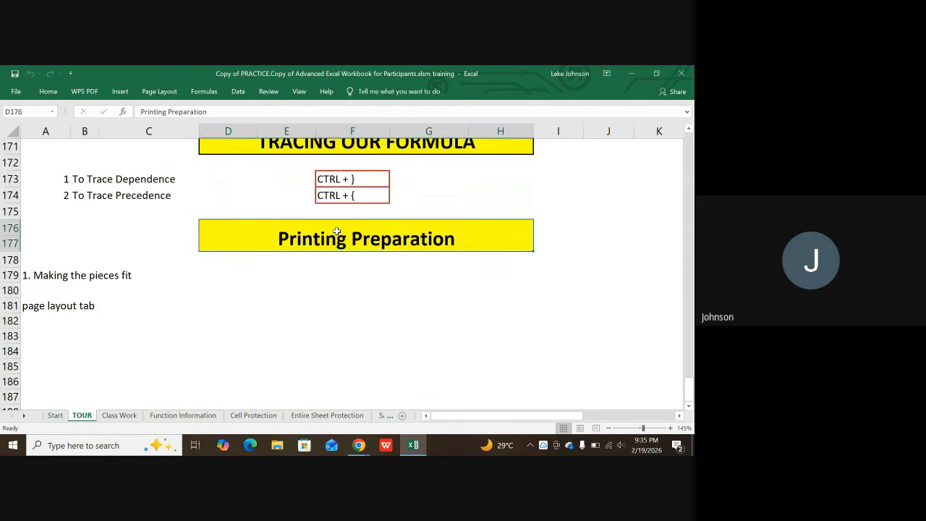
key("ctrl+c")
scroll(325, 246, "down", 2)
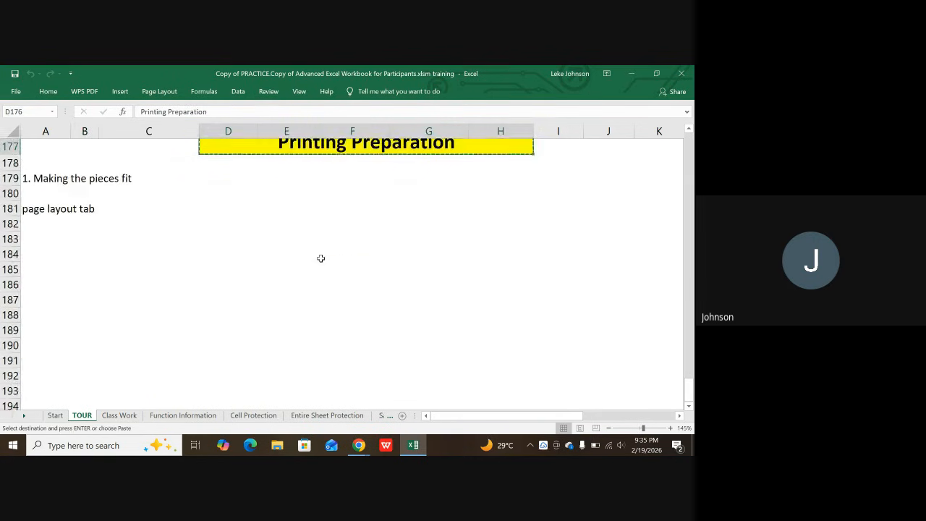
left_click(274, 240)
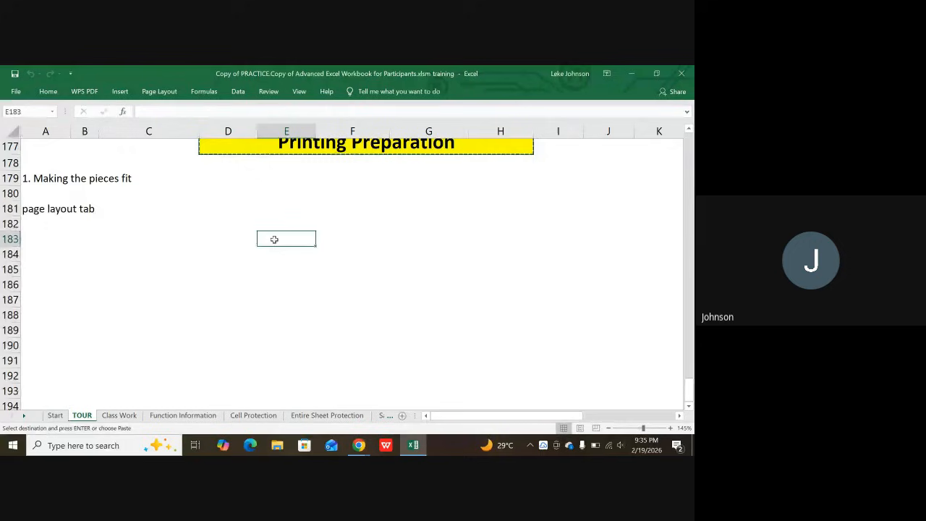
left_click(205, 235)
left_click(194, 226)
left_click(209, 225)
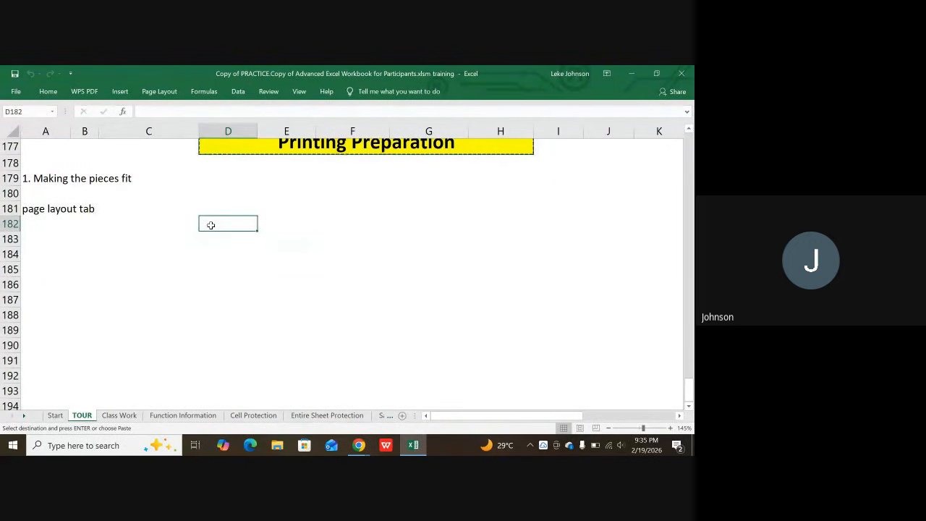
key("ctrl+v")
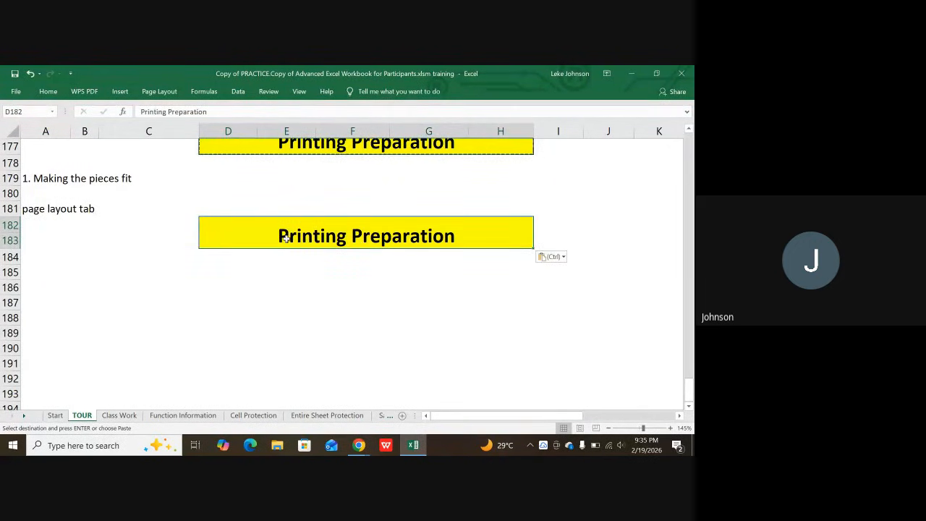
- Replace the text of the pasted heading in row 182 with "How To Activate the Analysis Tool Pak"
type("HO")
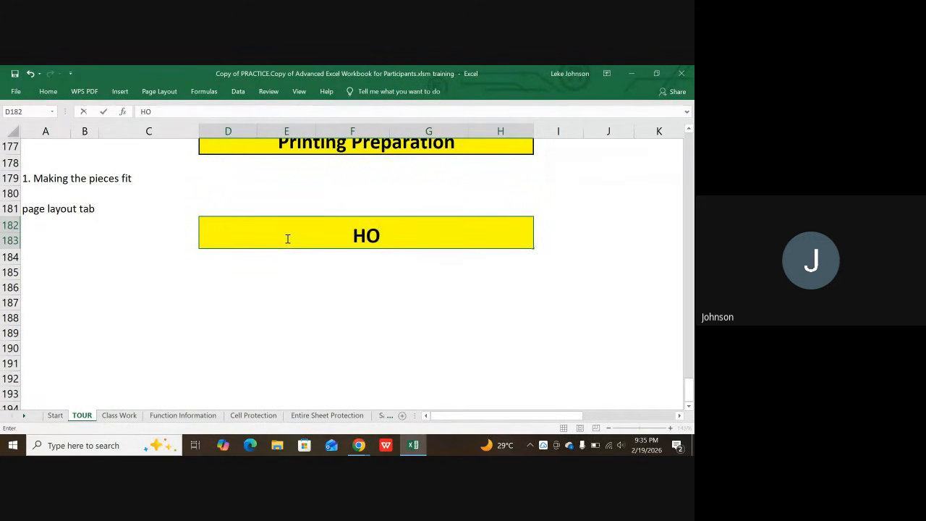
key("BackSpace")
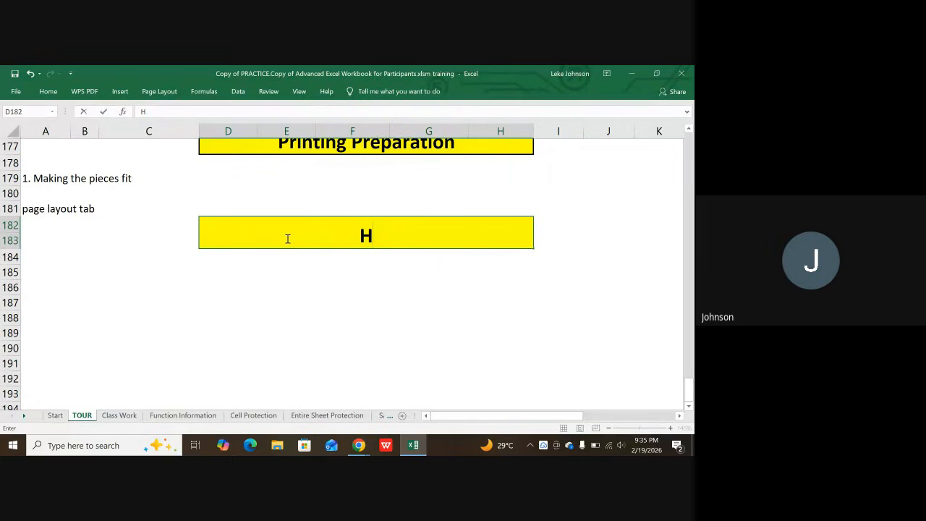
type("ow To Activate the Analysis")
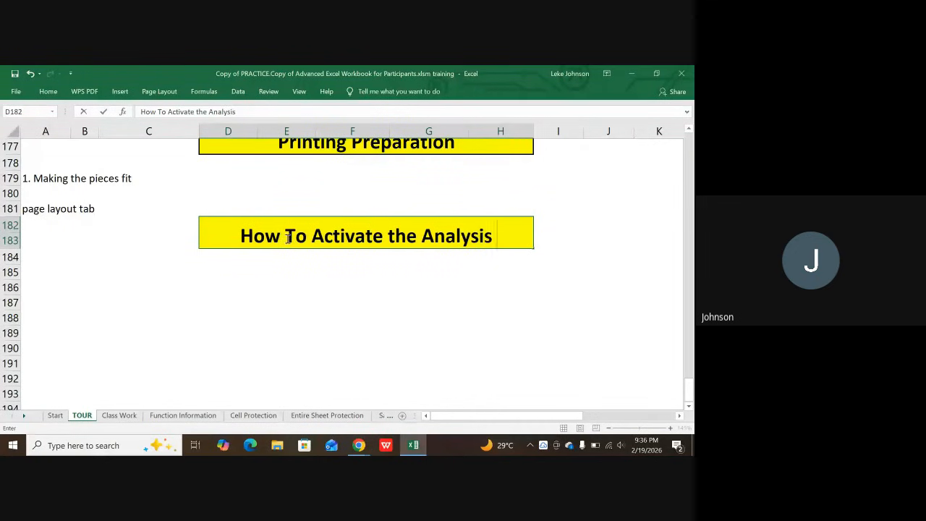
type(" R")
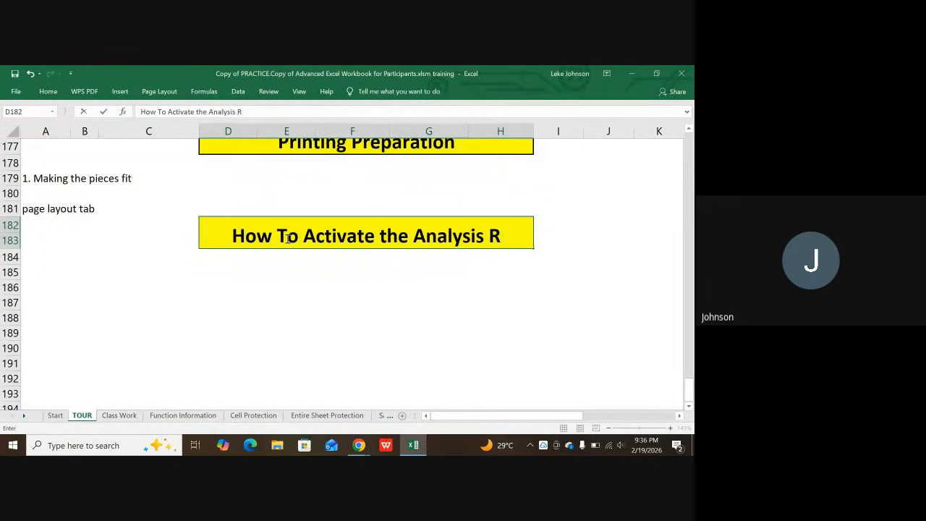
key("BackSpace")
type("Tpo")
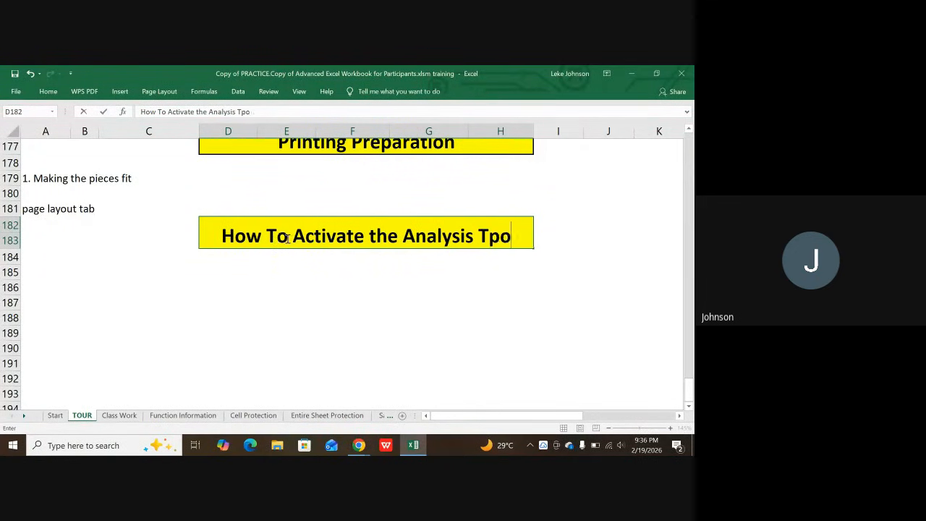
key("BackSpace")
key("BackSpace")
type("ool")
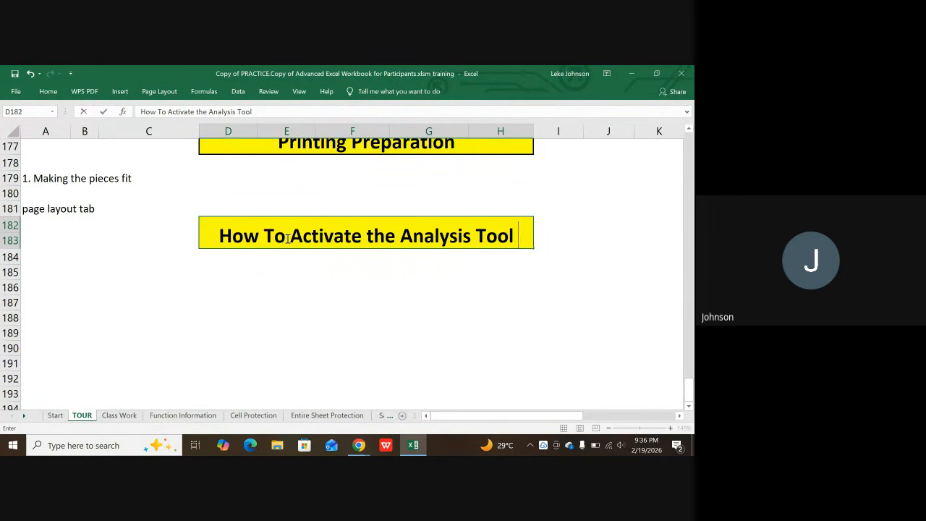
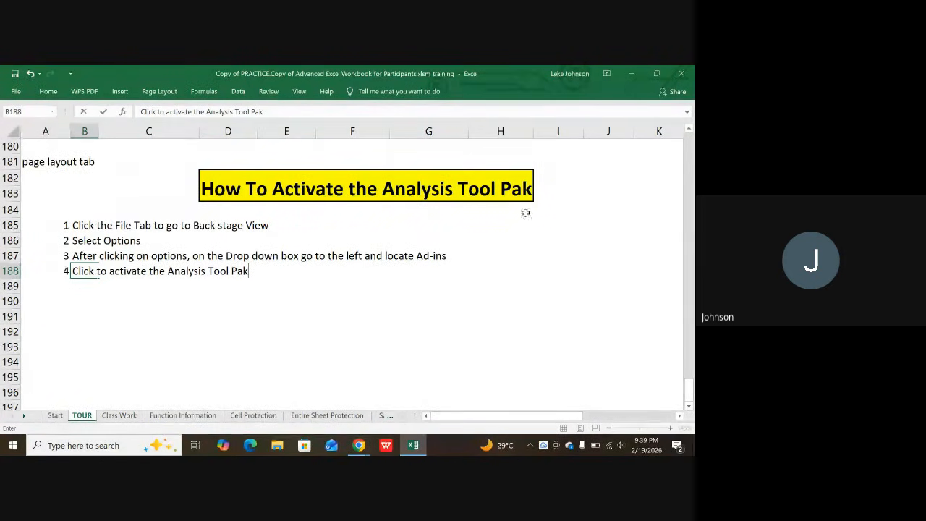
- Enter the line "Three Things to use it for in this lecture" in cell A191, below the activation steps
left_click(60, 311)
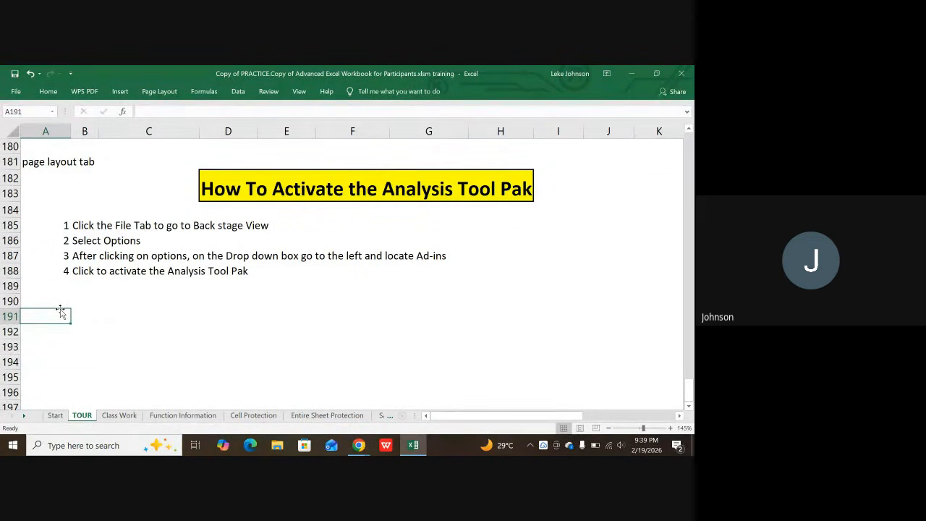
type("Thr")
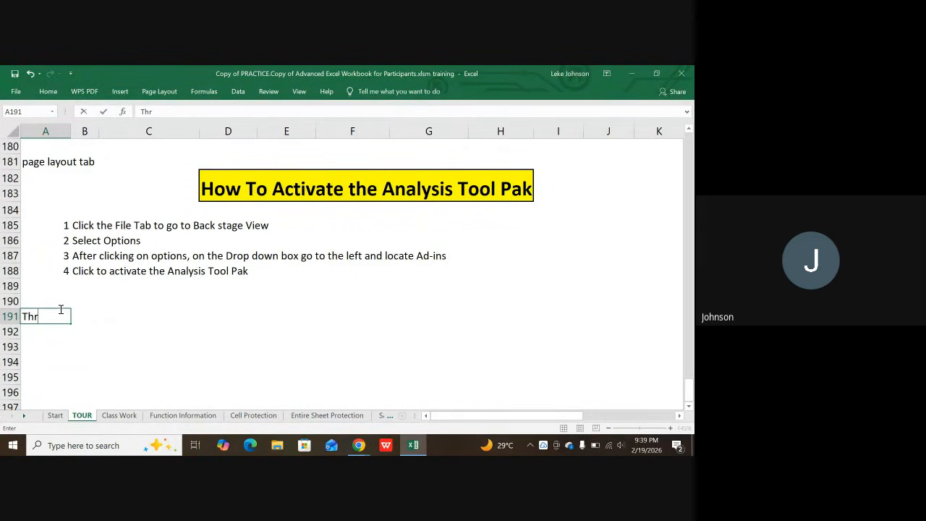
type("ee Thi")
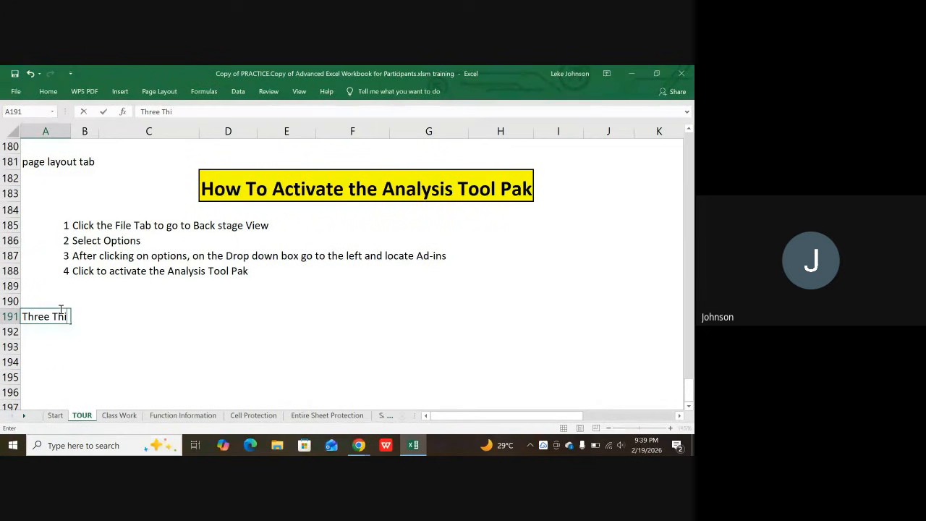
type("ngs to use it for")
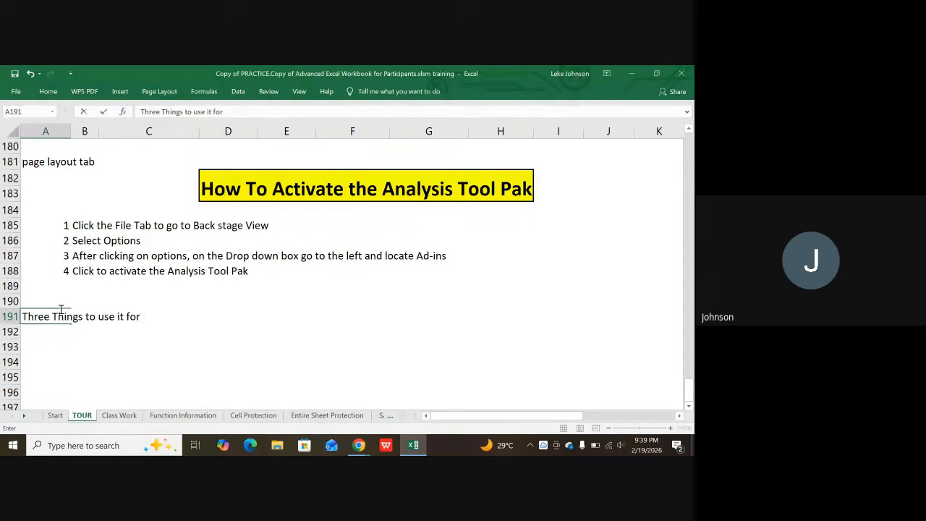
type(" in this ")
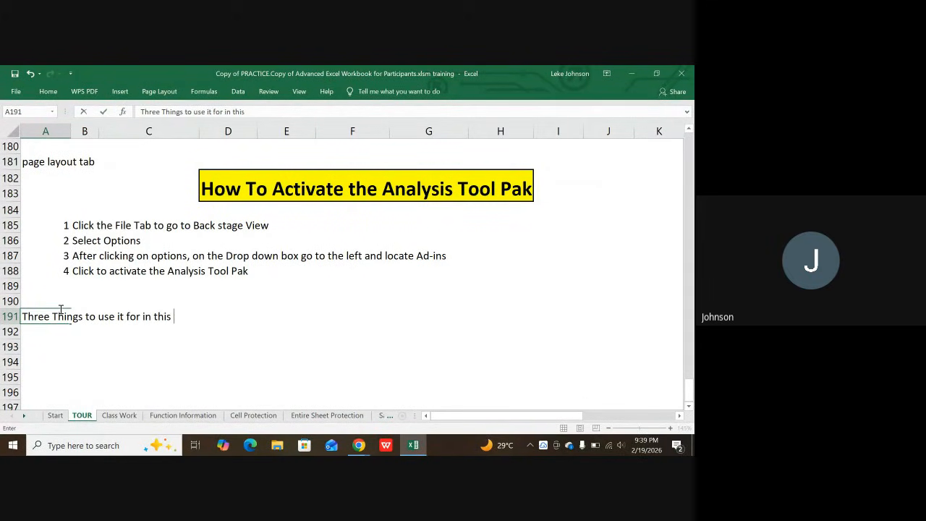
type("lecture")
key("Return")
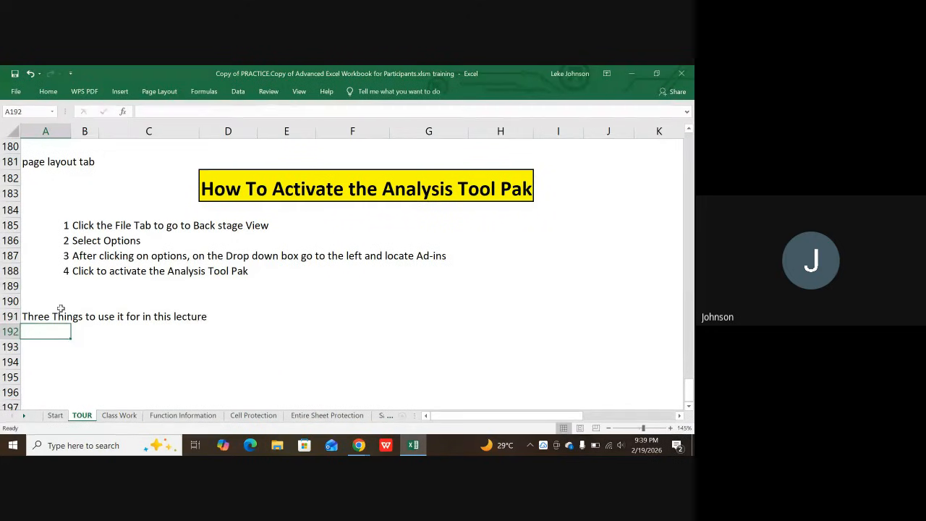
- Add list item 1 in row 192 with the text "Corrolation of a set of Data"
type("1")
key("Tab")
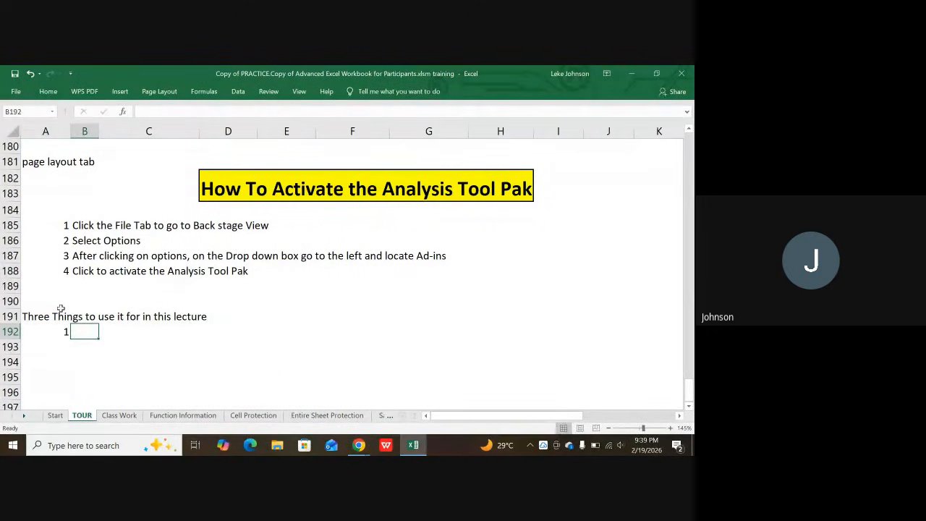
type("Corrol")
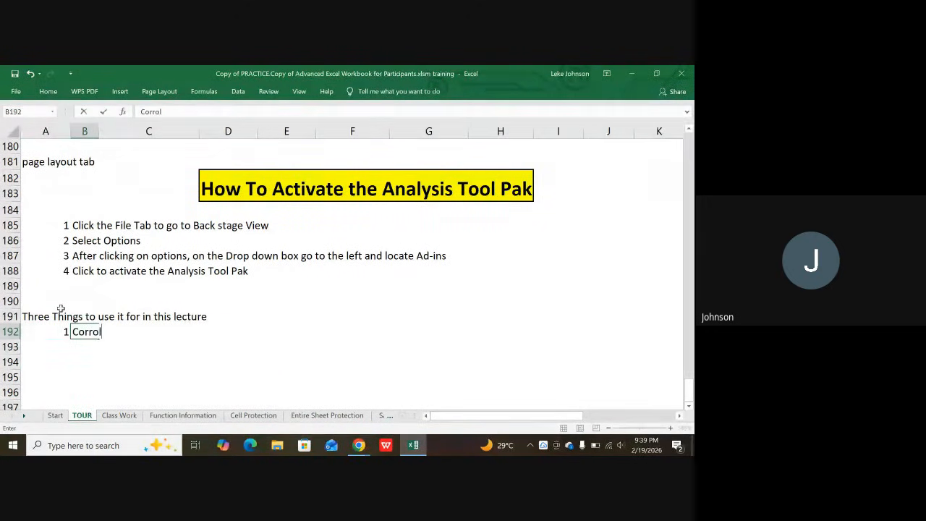
type("ation of a set ")
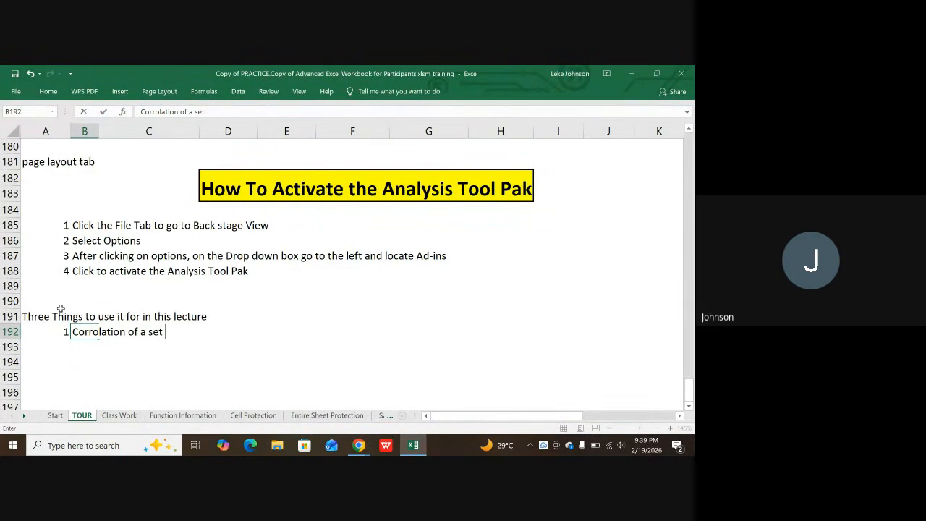
type("of Data")
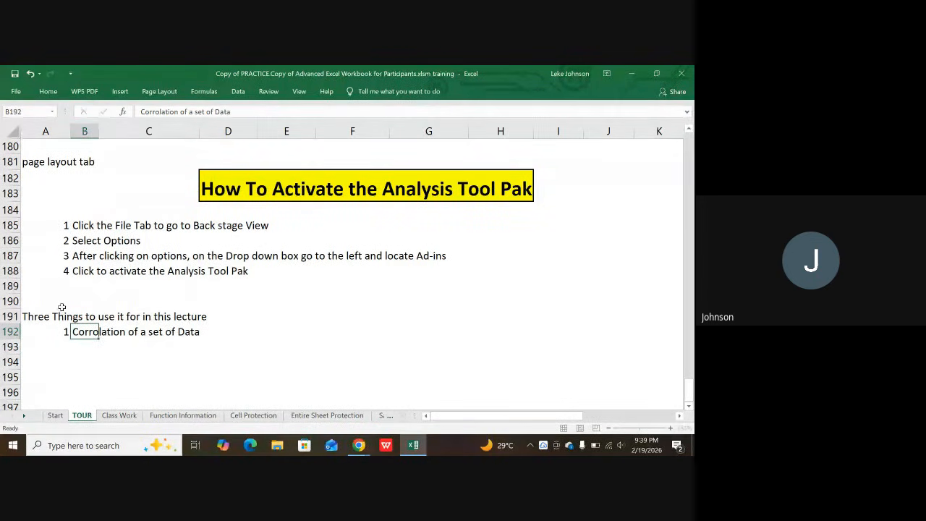
key("Return")
- Add list item 2 in row 193 with the text "To get Moving Adverage"
type("2")
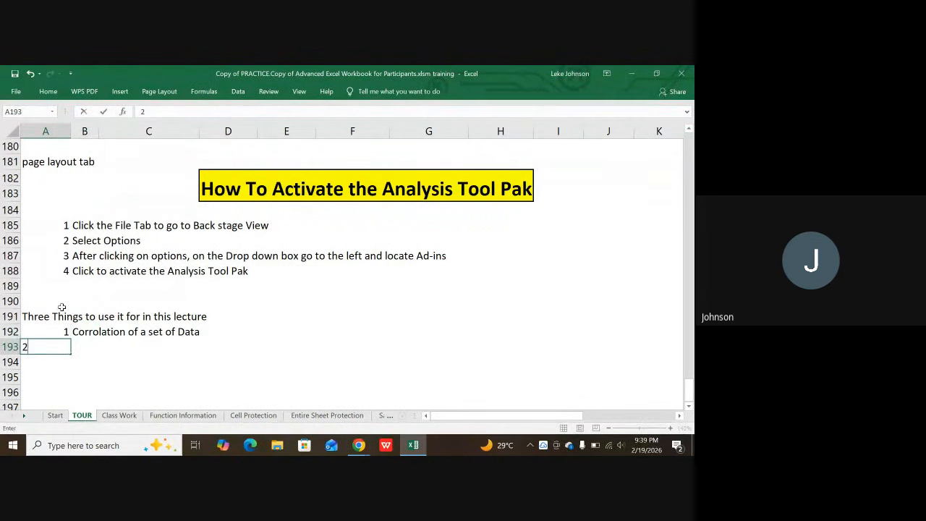
key("Tab")
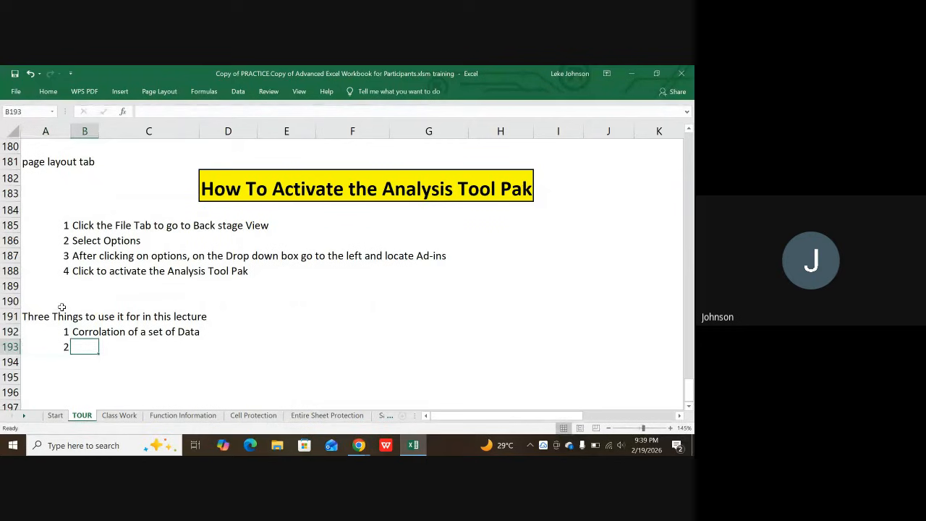
type("To ge")
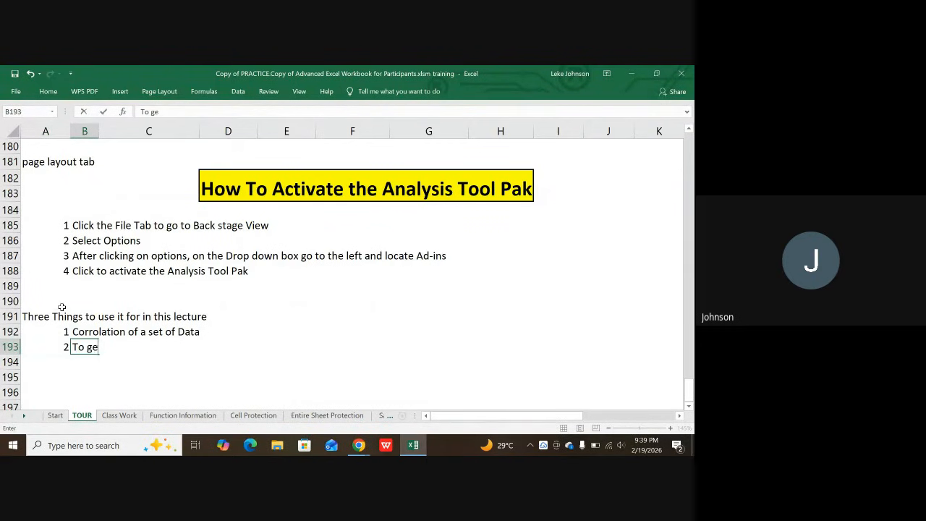
type("t Moving Av")
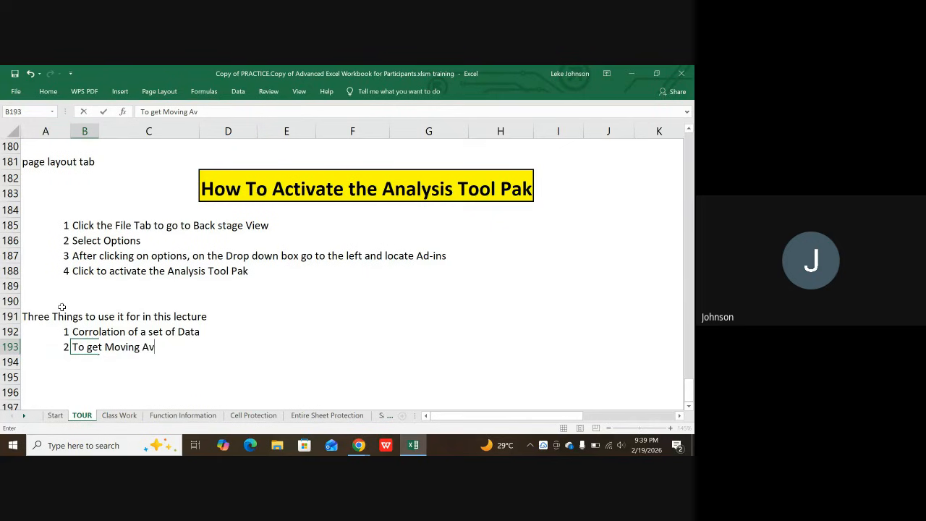
key("BackSpace")
type("dverage")
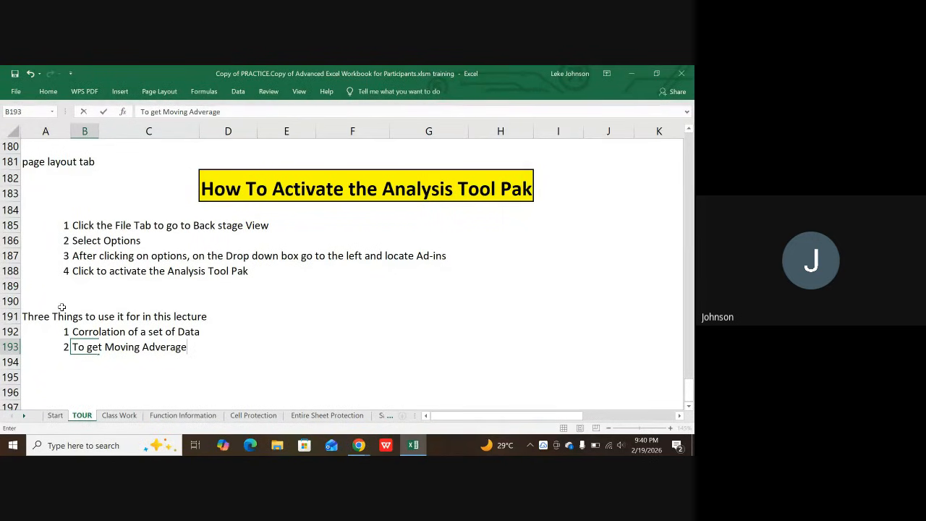
key("Return")
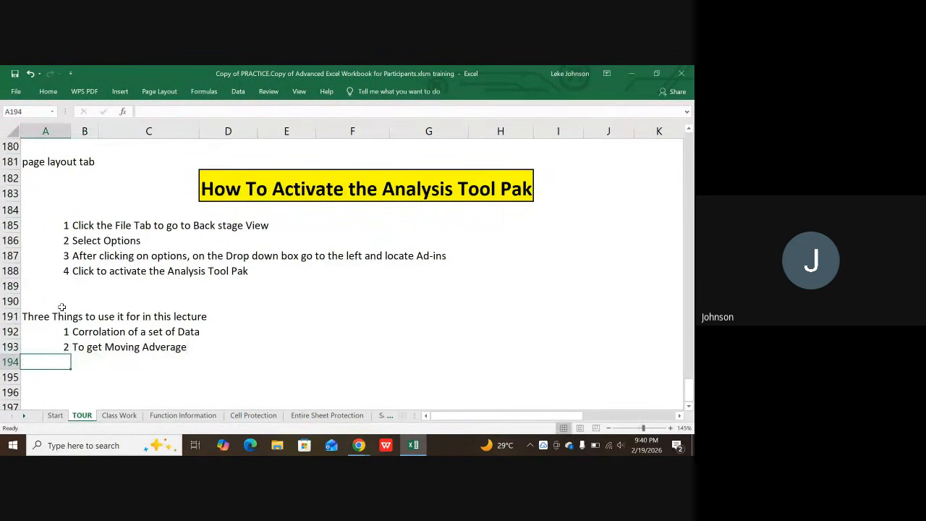
- Add list item 3 in row 194 with the text "To get the Rank and percentile" and save the workbook
type("3")
key("Tab")
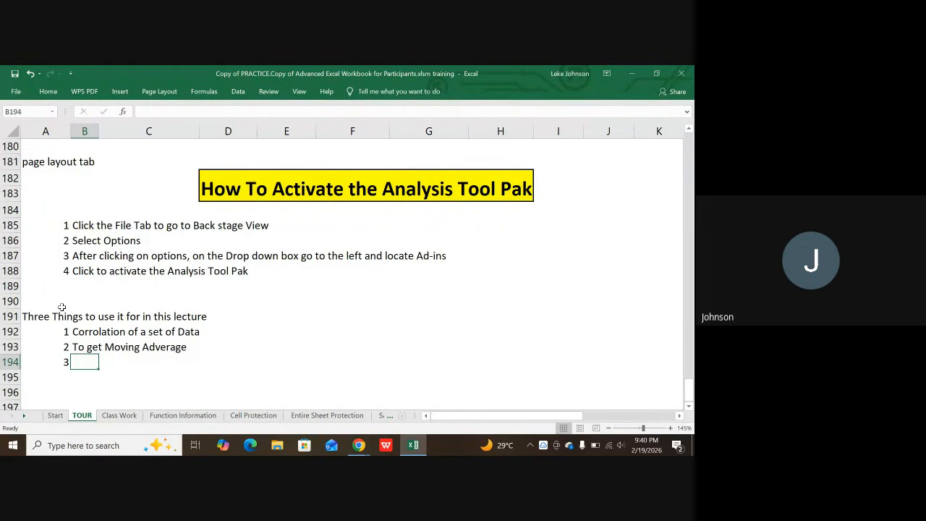
type("To get ")
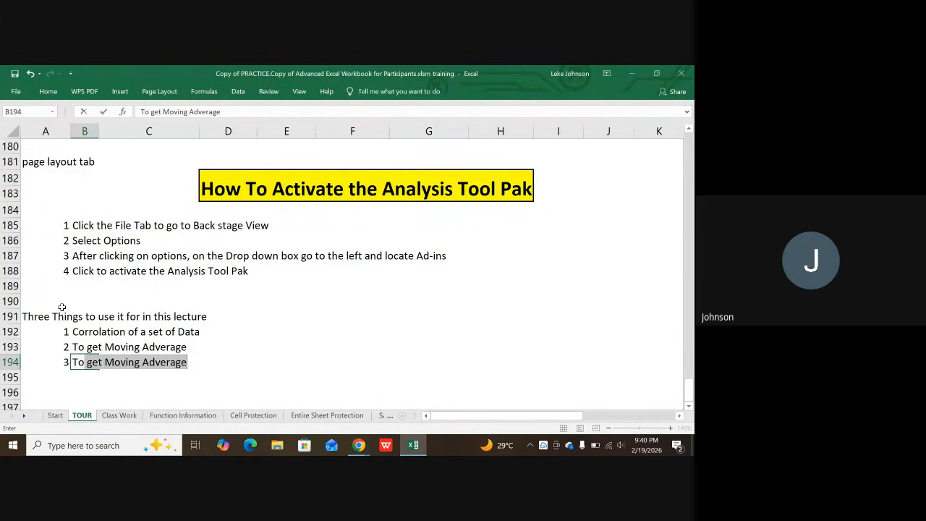
type("th")
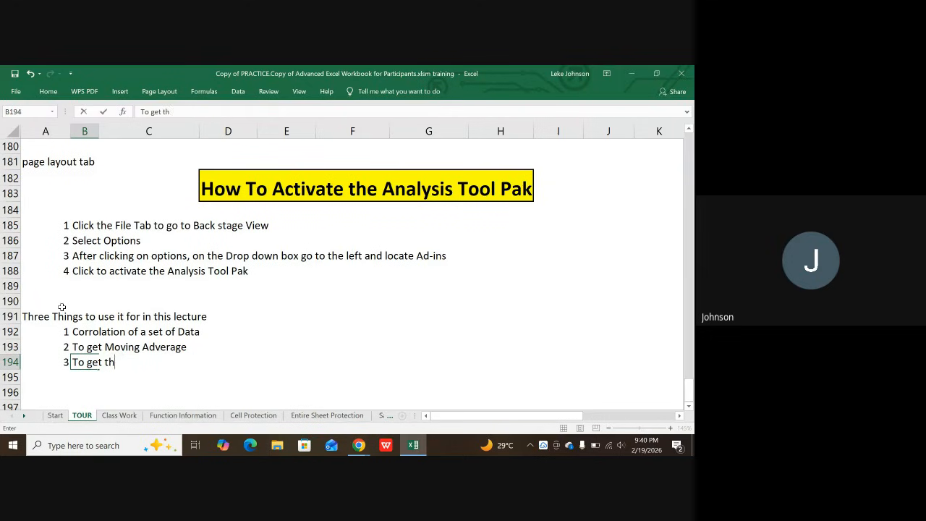
type("e Rank and pe")
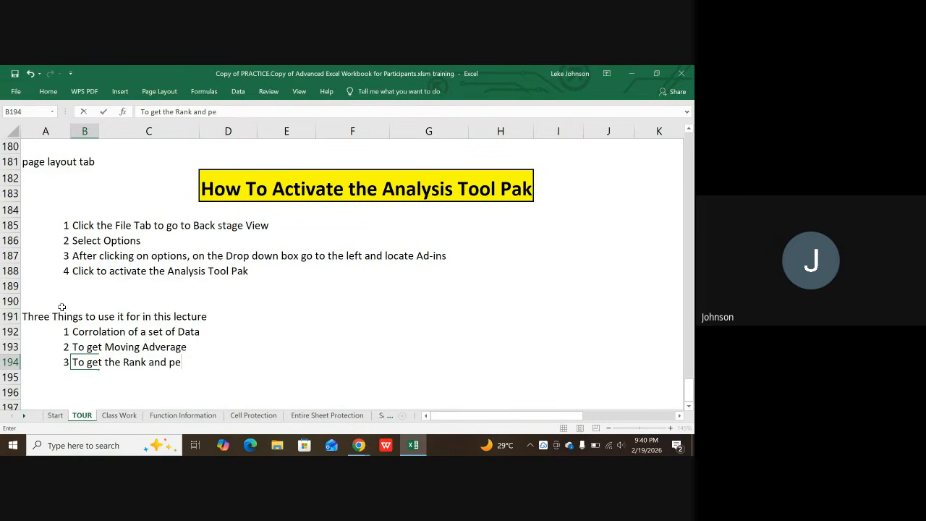
type("rcentile")
key("Return")
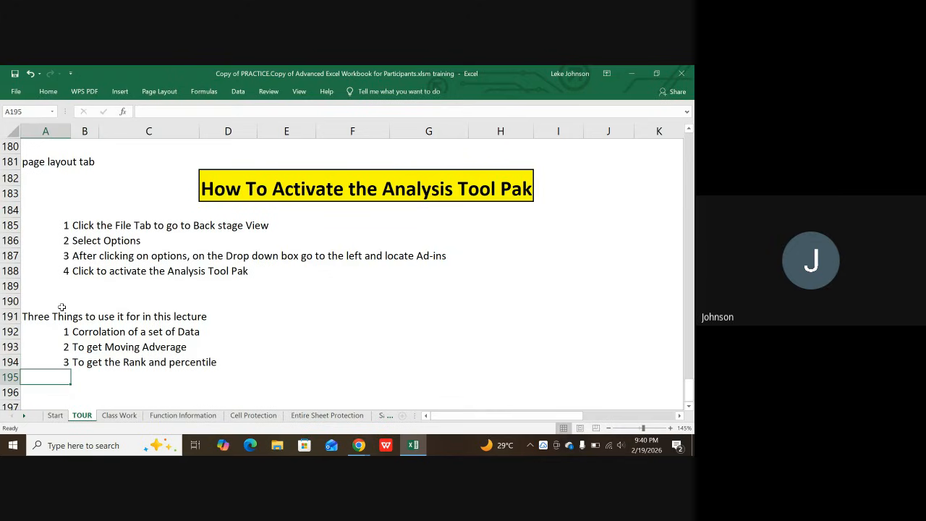
key("ctrl+s")
scroll(116, 326, "down", 2)
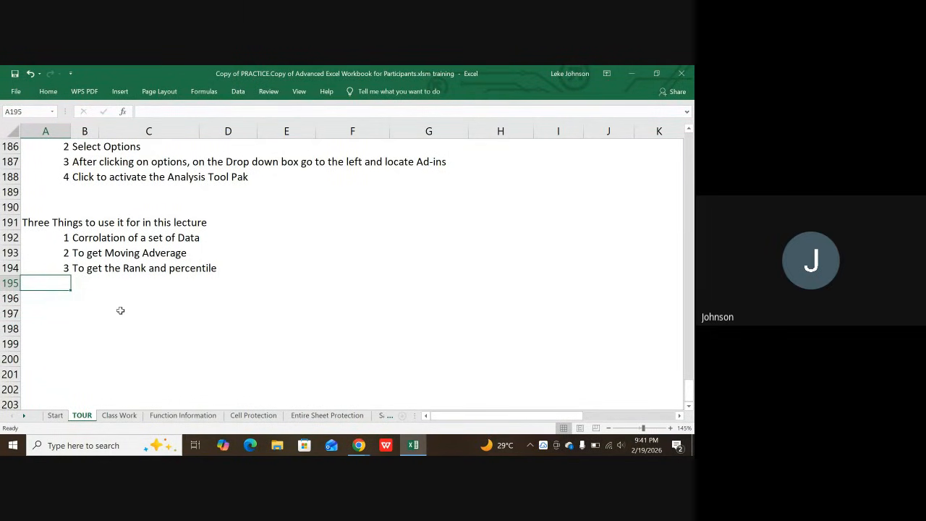
- Enter the column headings "Random 1" in cell C197 and "Random 2" in cell E197, below the list of three uses
left_click(120, 310)
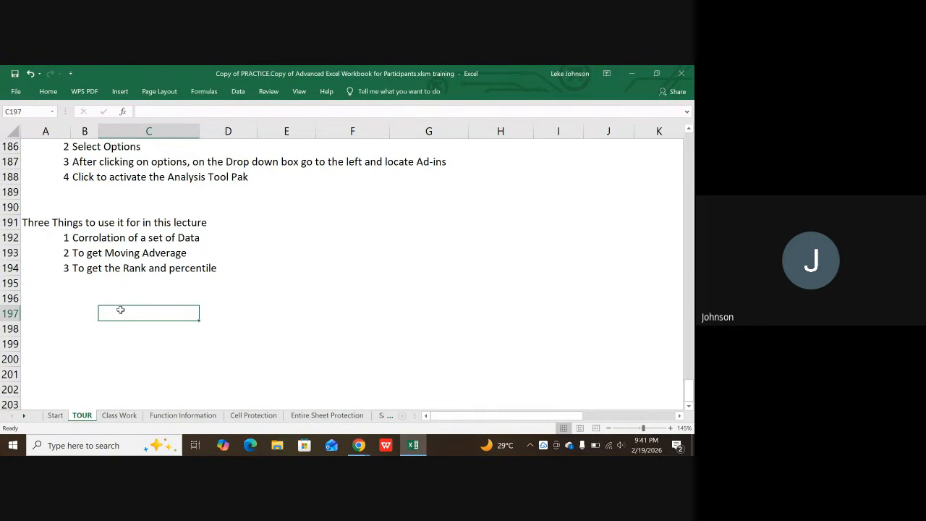
type("Ran")
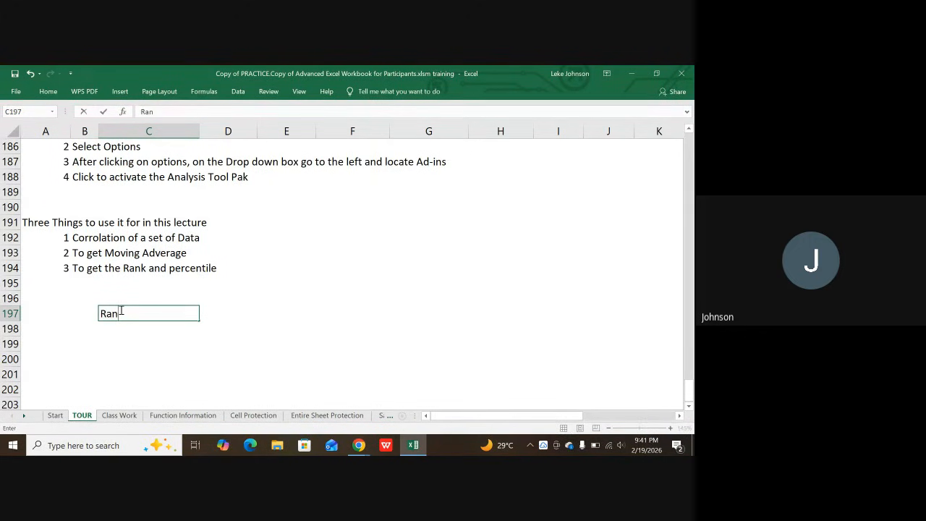
type("dom 1")
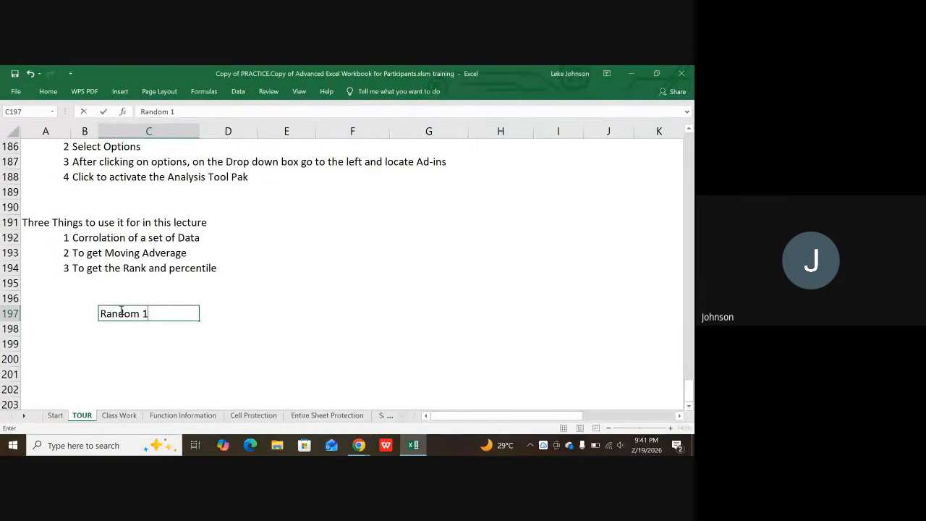
key("Tab")
key("Tab")
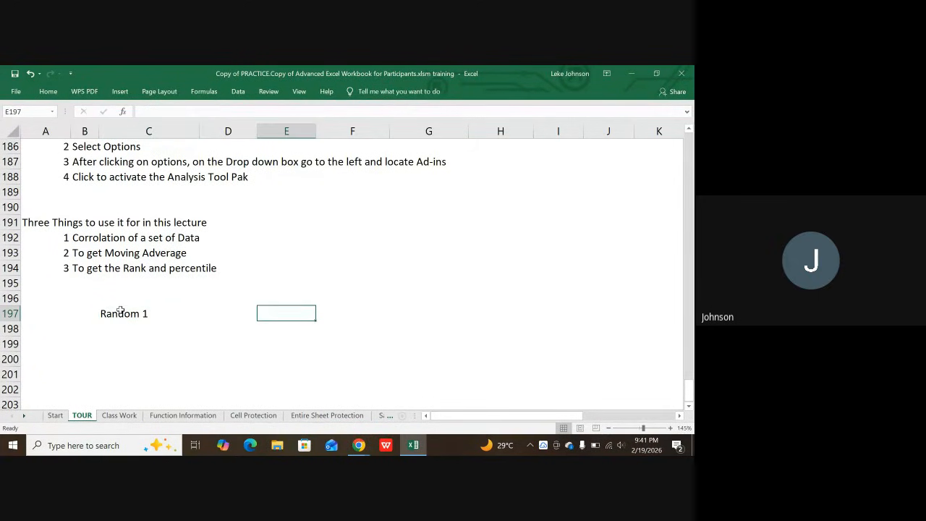
type("Random")
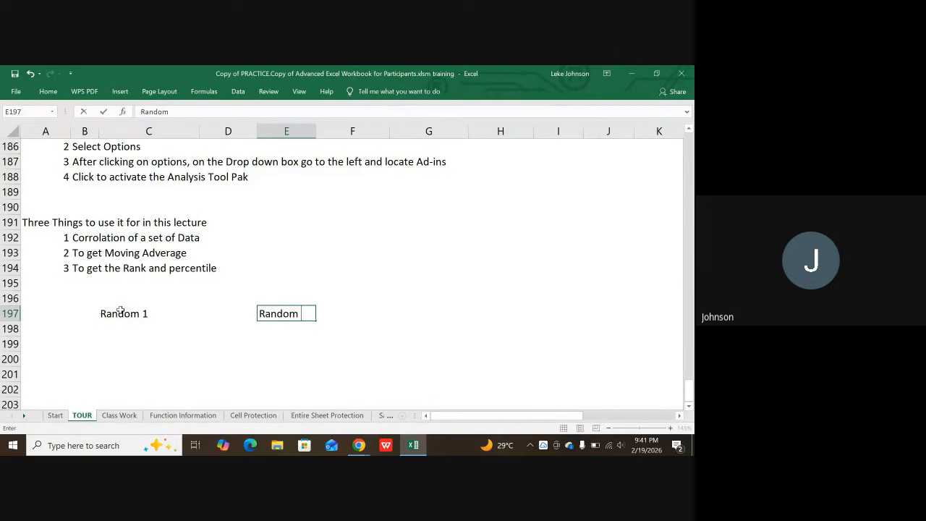
type(" 2")
- Move the "Random 2" heading to cell D197, directly beside "Random 1"
left_click_drag(117, 348, 124, 330)
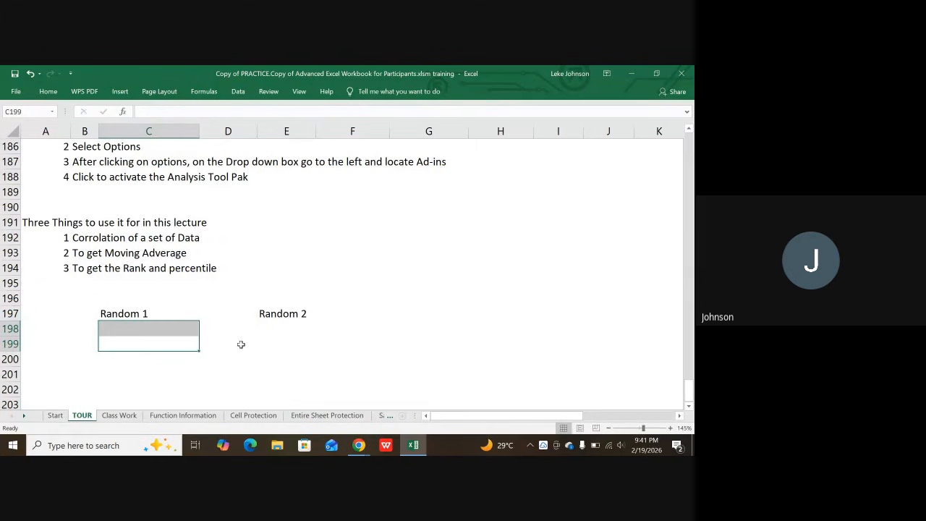
left_click(240, 345)
left_click(151, 330)
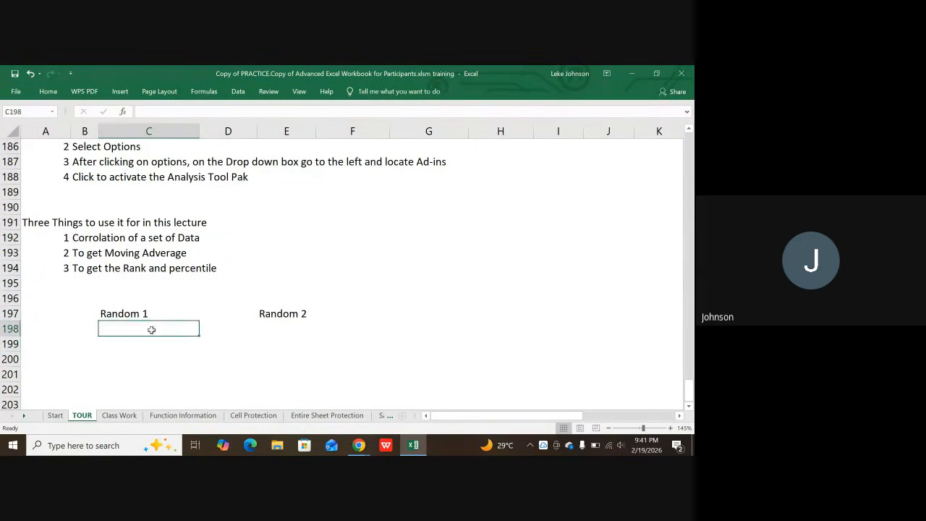
left_click(231, 325)
left_click(271, 319)
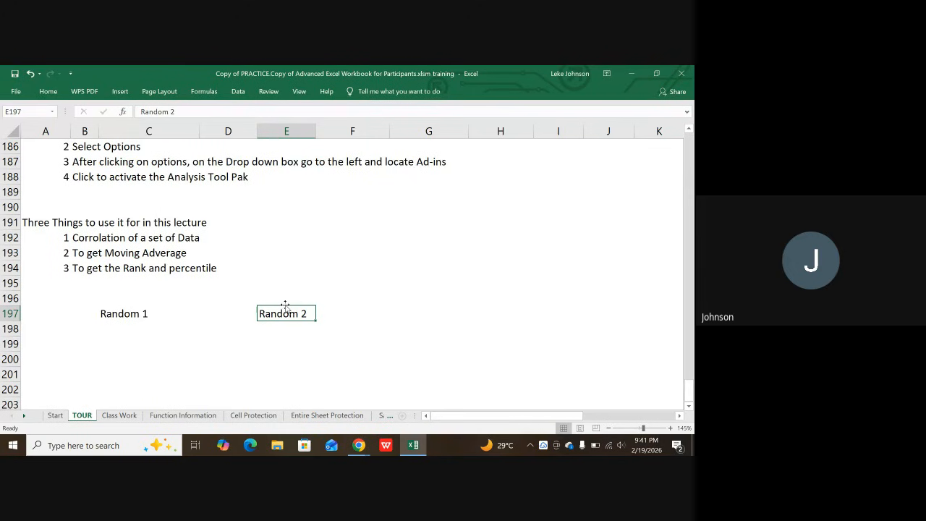
left_click_drag(285, 305, 220, 328)
left_click(246, 356)
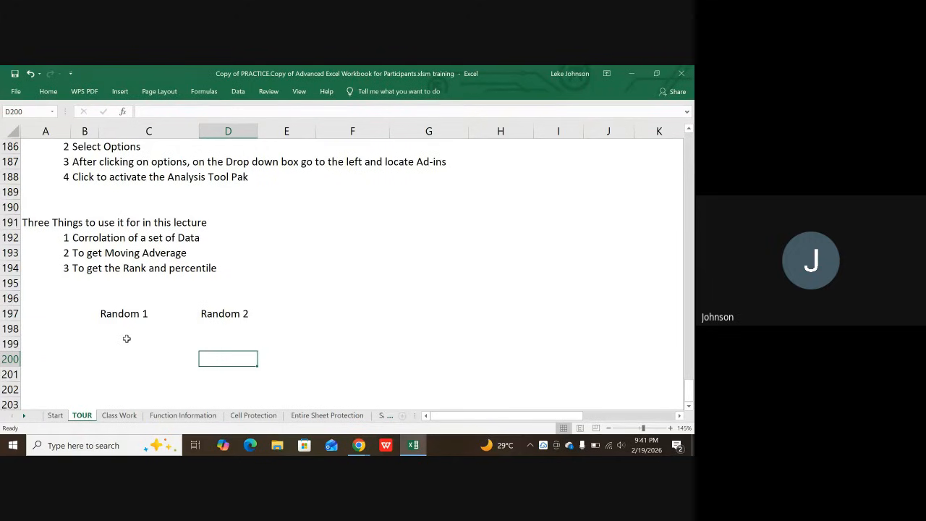
- Select the data range C198:D210 and fill its first two rows with 157 and 21, and 128 and 171
left_click_drag(119, 311, 226, 406)
left_click(228, 237)
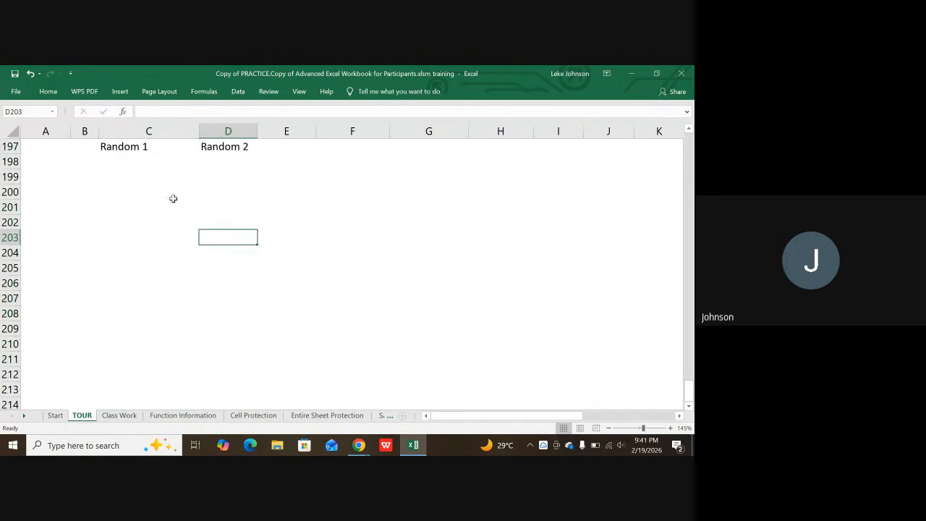
mouse_move(123, 157)
left_mouse_down()
mouse_move(225, 178)
mouse_move(204, 340)
mouse_move(226, 332)
left_mouse_up()
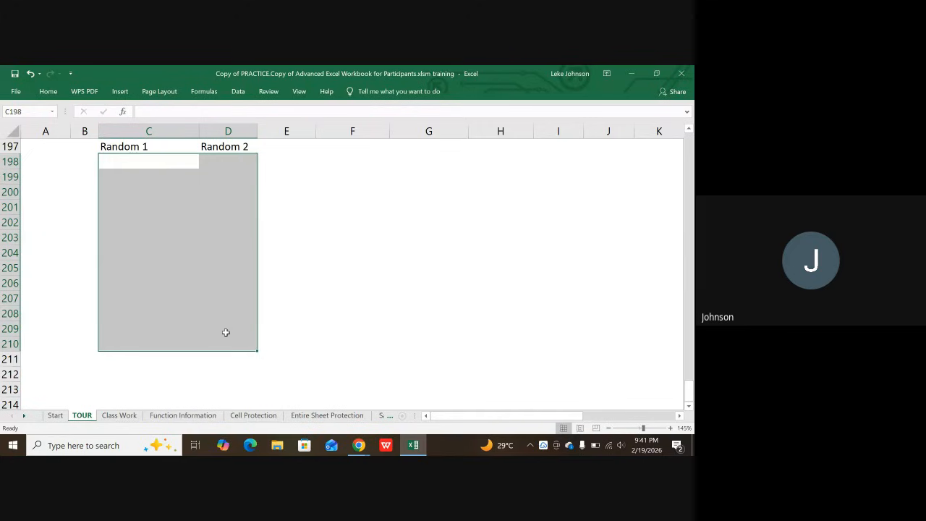
type("157")
key("Tab")
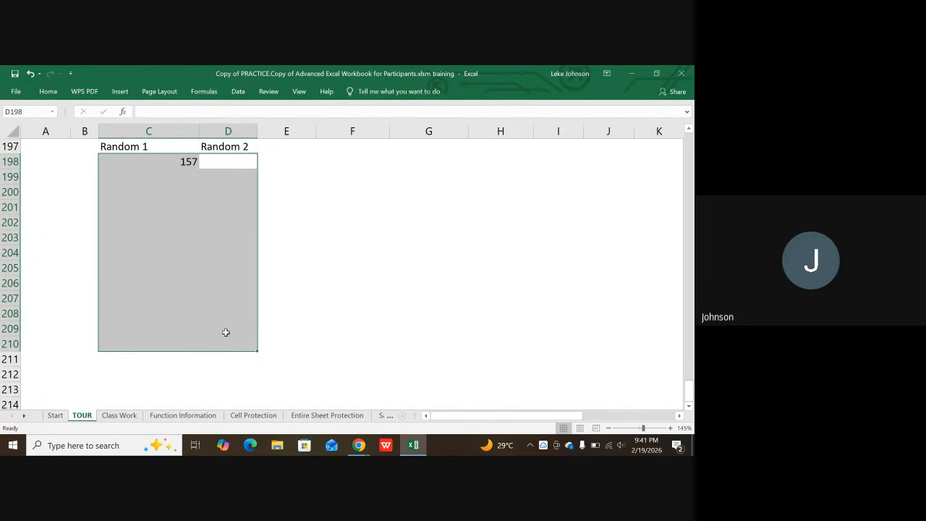
type("21")
key("Tab")
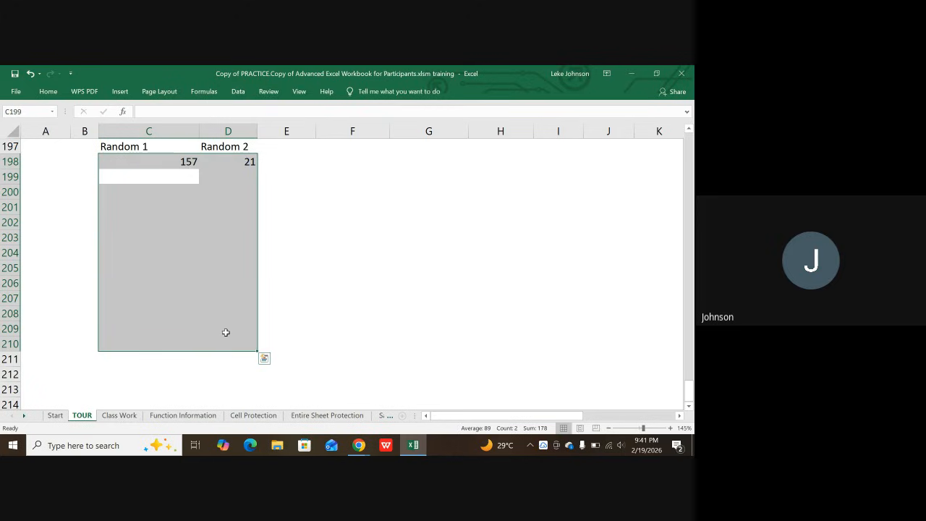
type("128")
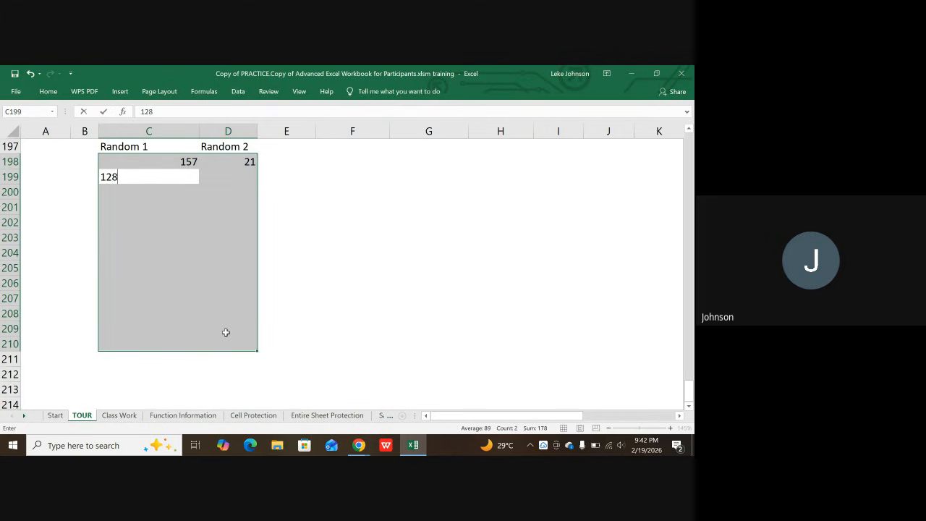
key("Tab")
type("171")
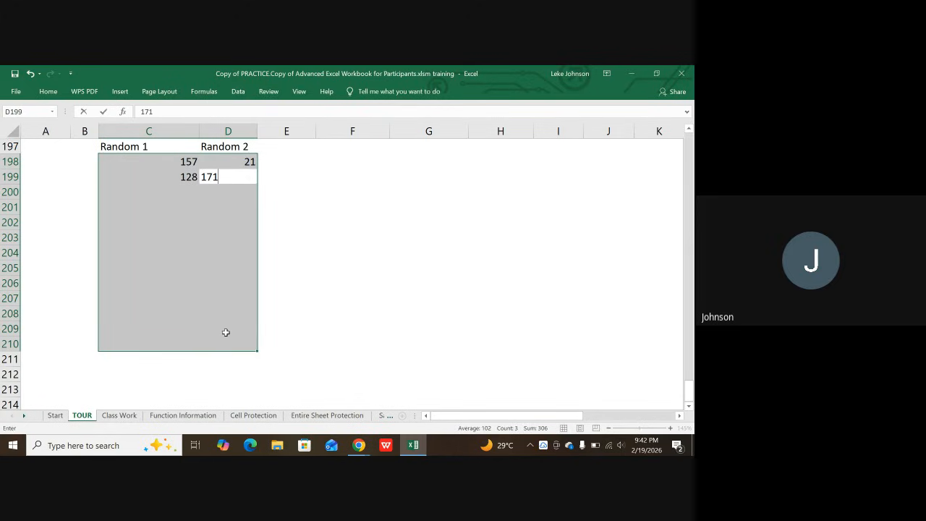
key("Tab")
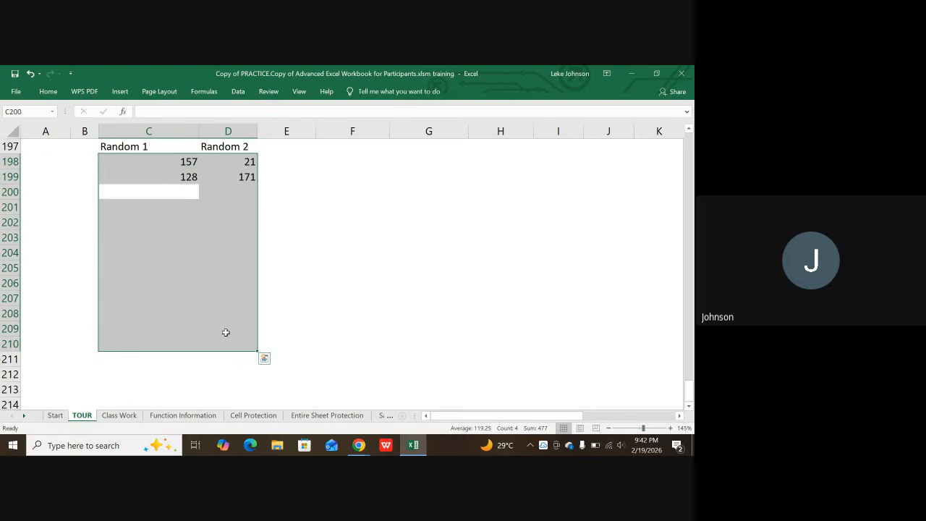
- Enter 194 and 59 in row 200 and 168 and 192 in row 201 of the Random 1 and Random 2 columns
type("19")
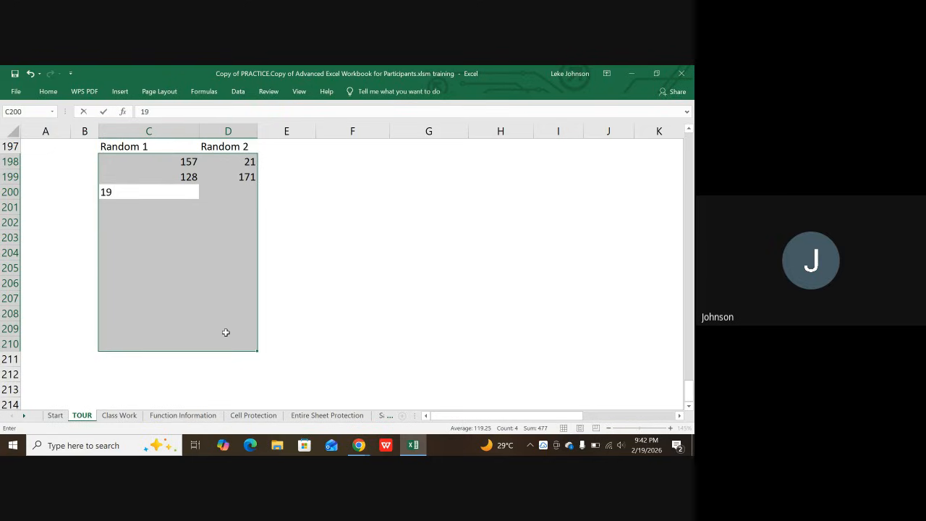
type("4")
key("Tab")
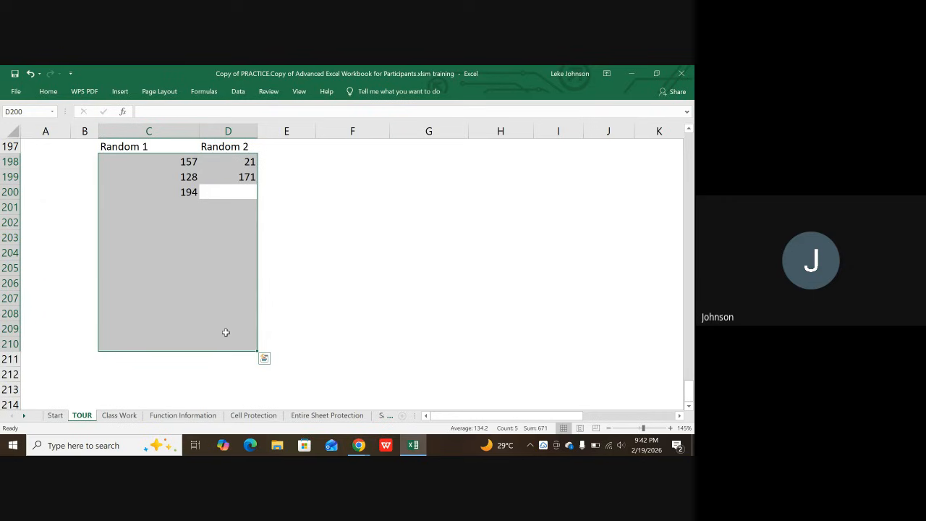
type("59")
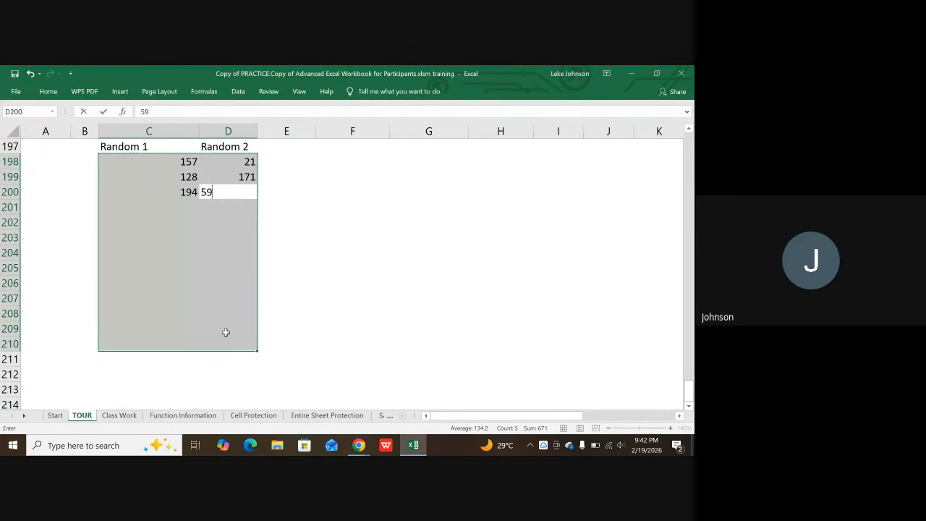
key("Tab")
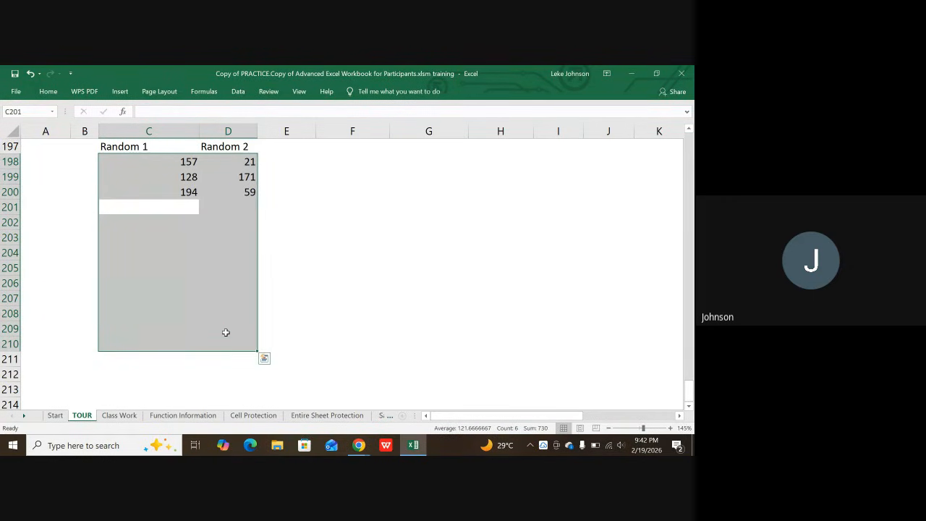
type("168")
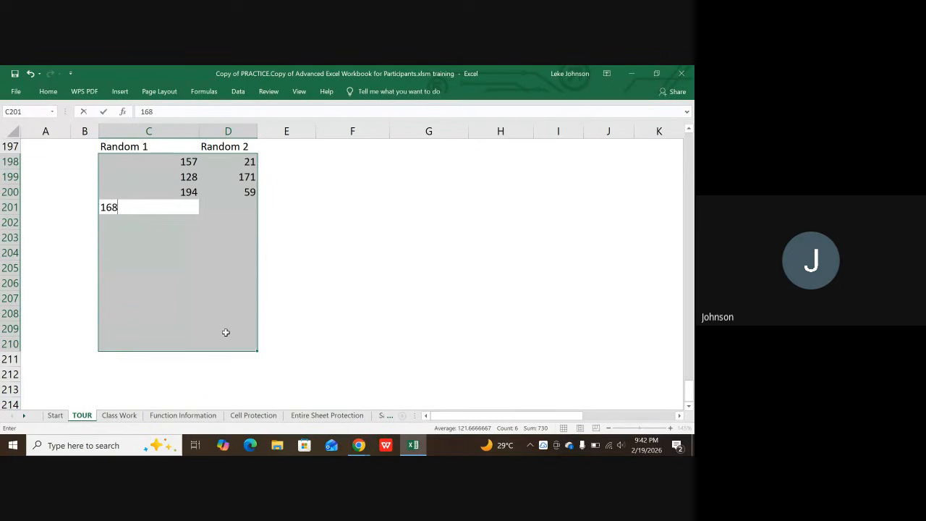
key("Tab")
type("192")
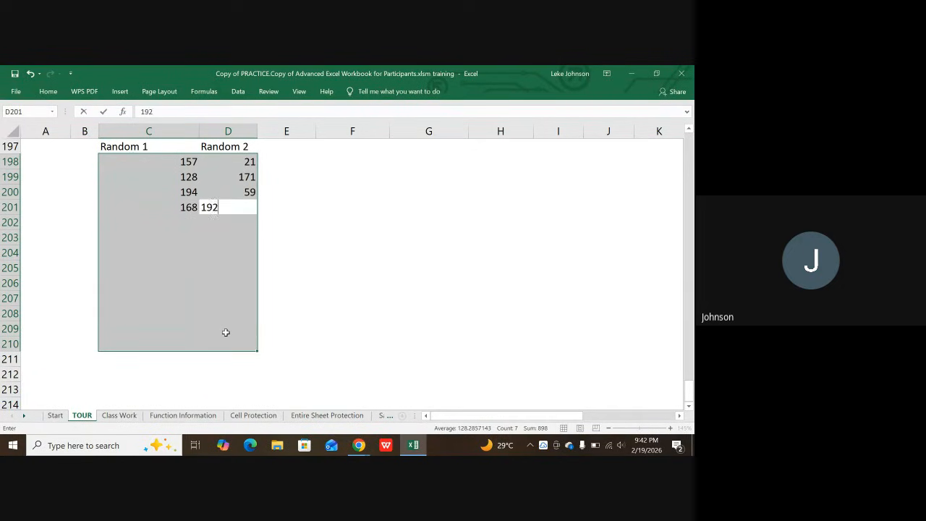
key("Tab")
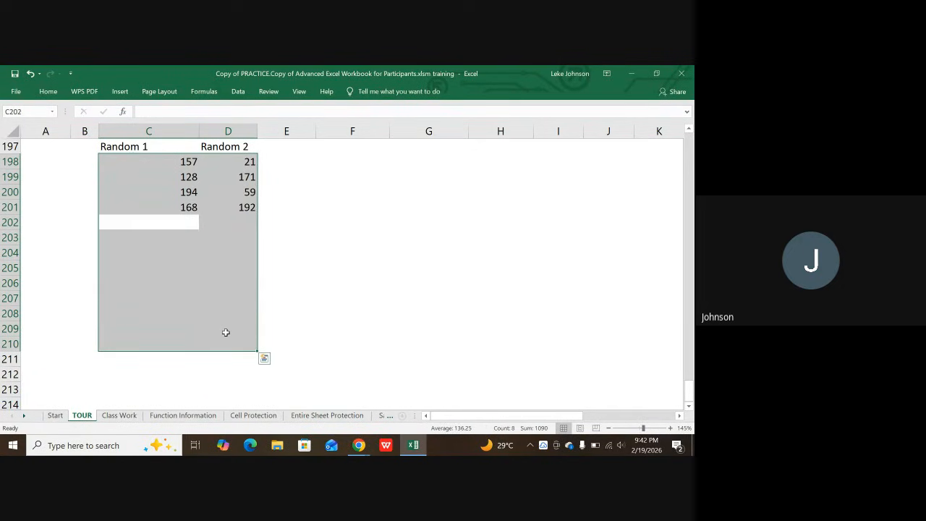
- Enter 91 and 113 in row 202 and 172 and 198 in row 203 of the Random 1 and Random 2 columns
type("6")
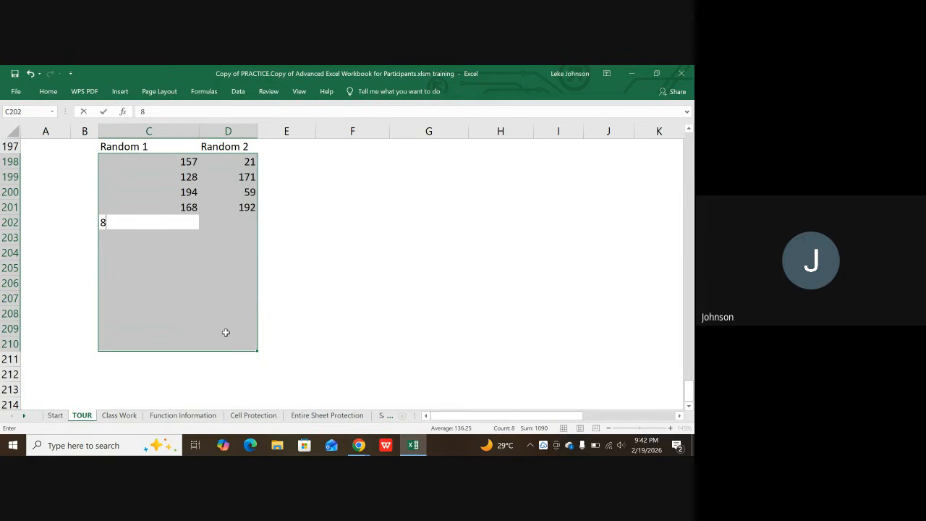
key("BackSpace")
type("91")
key("Tab")
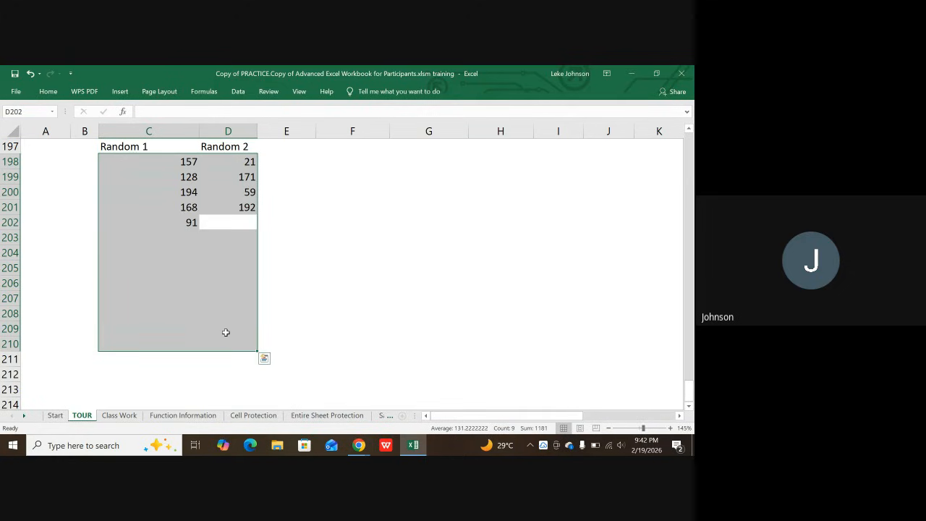
type("113")
key("Return")
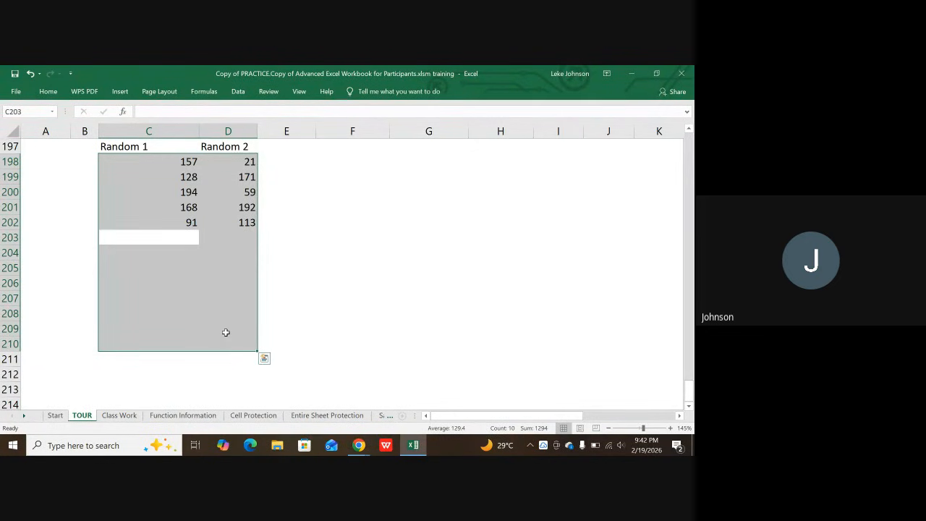
type("172")
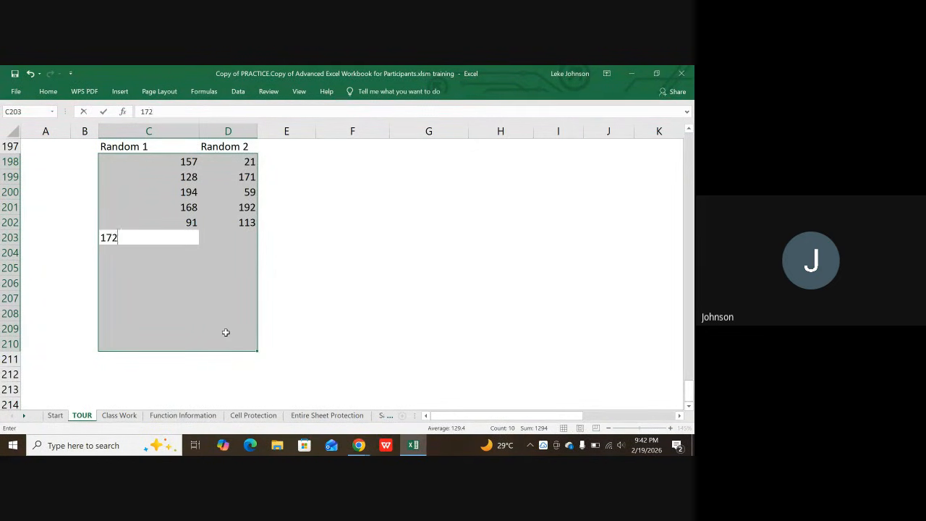
key("Tab")
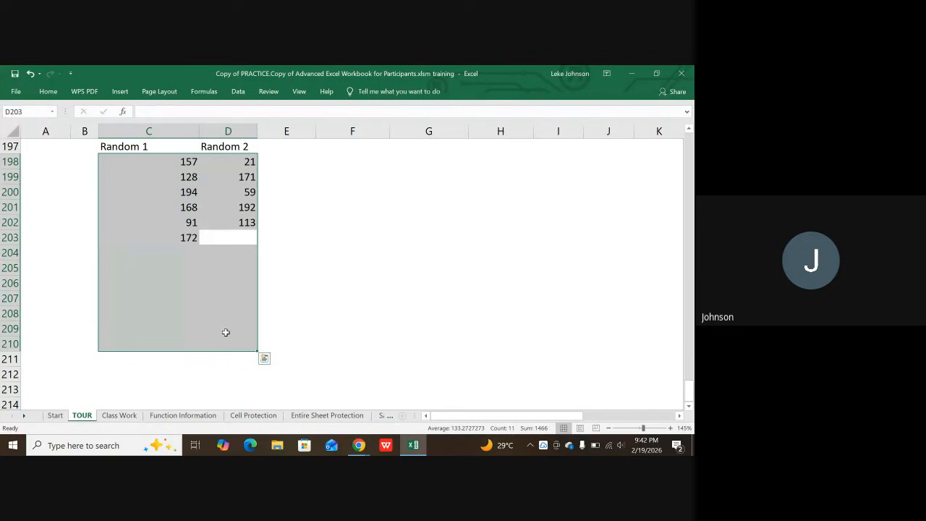
type("198")
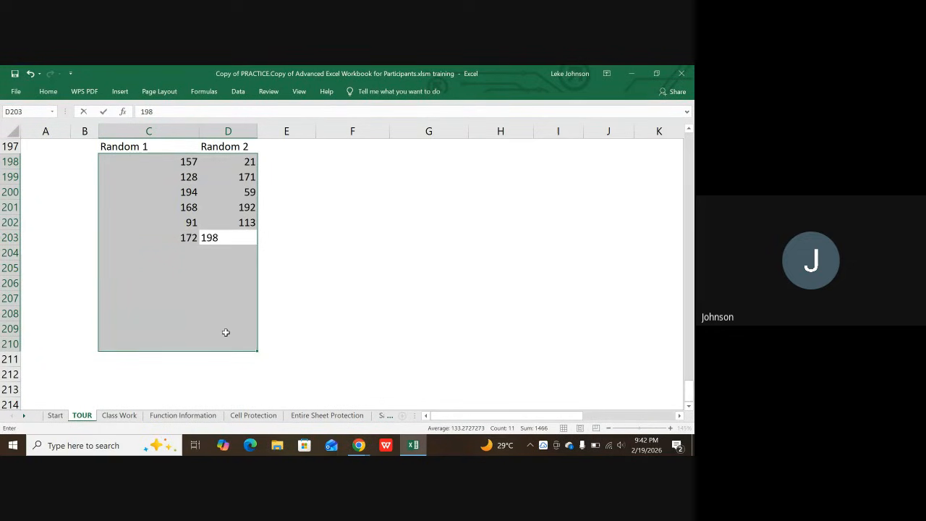
key("Tab")
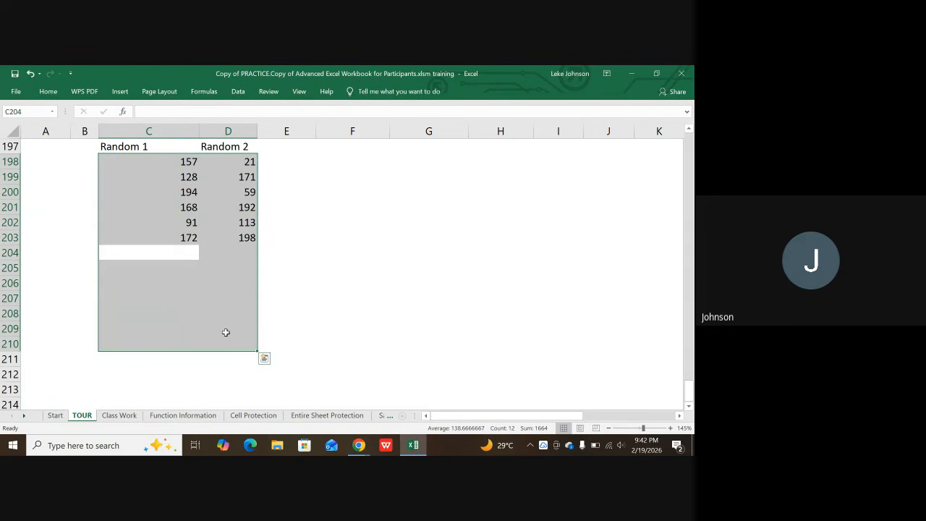
- Enter 174 and 138 in row 204 and 178 and 198 in row 205 of the Random 1 and Random 2 columns
type("174")
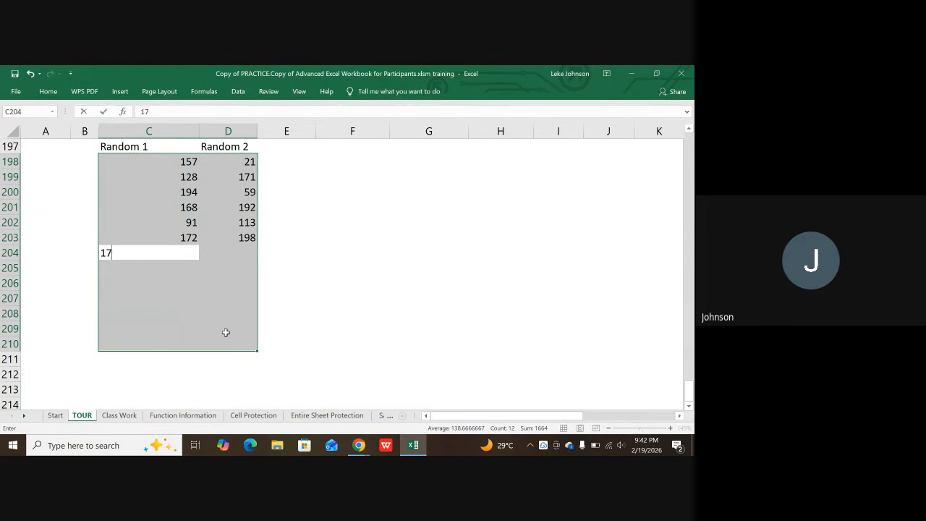
key("Tab")
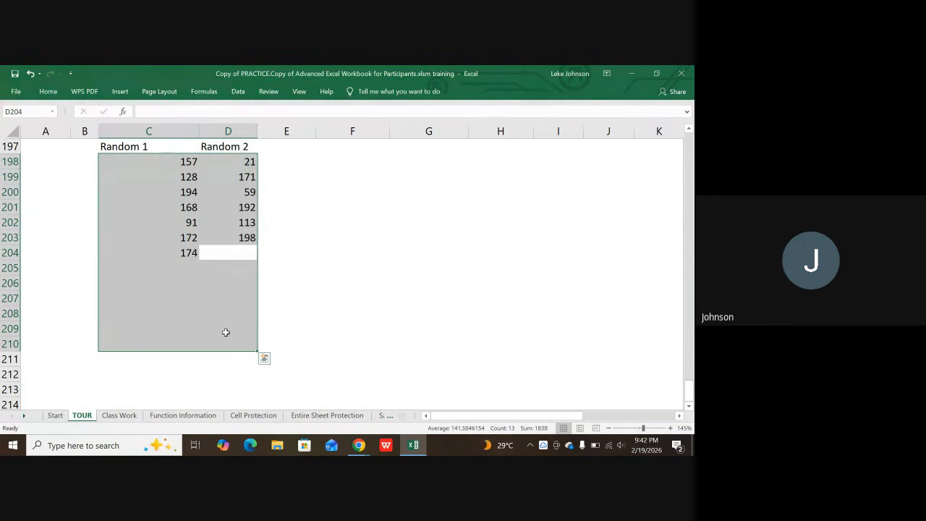
type("139")
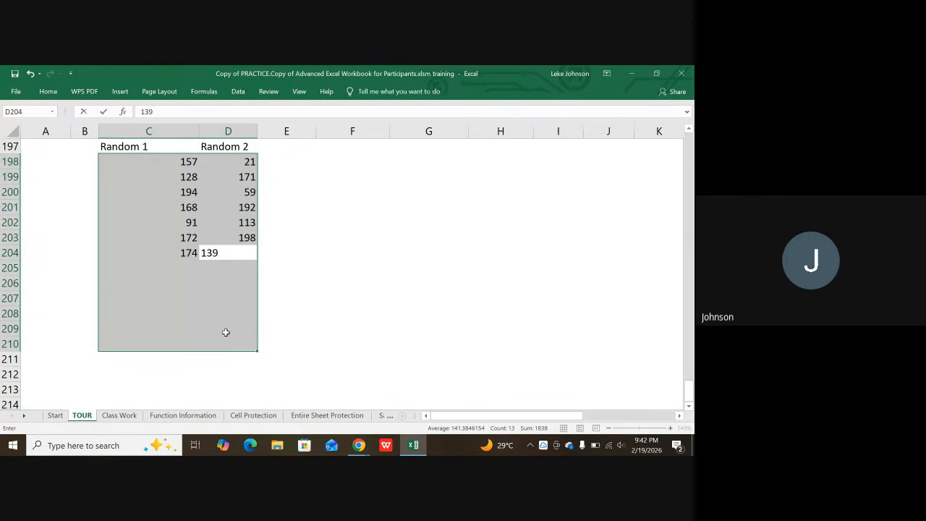
key("BackSpace")
type("8")
key("Return")
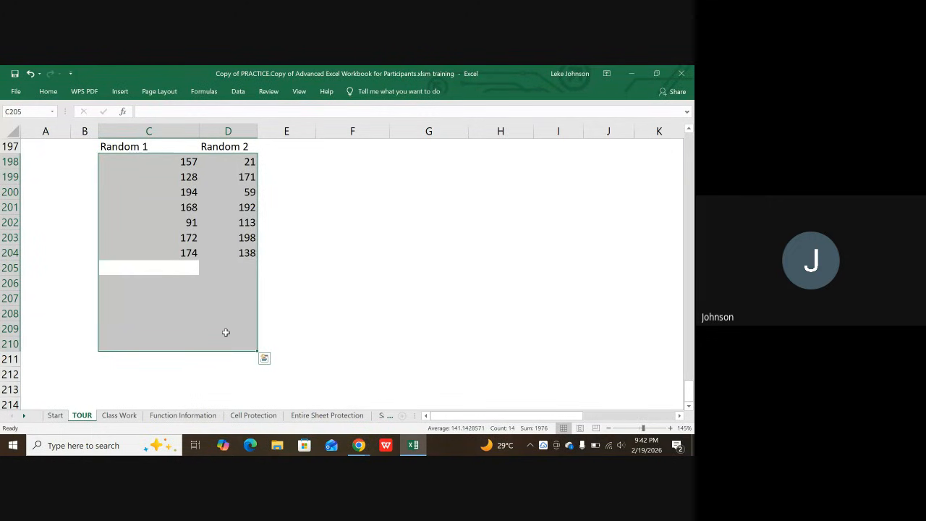
type("178")
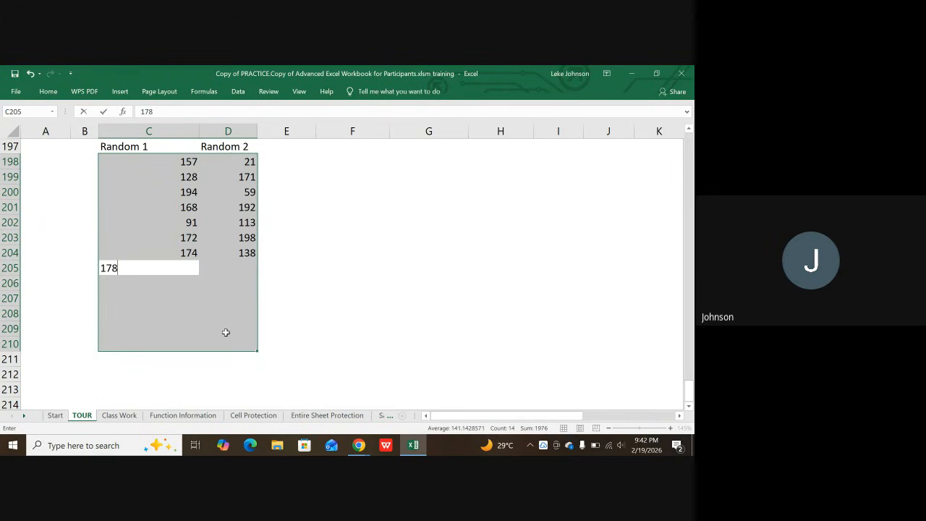
key("Tab")
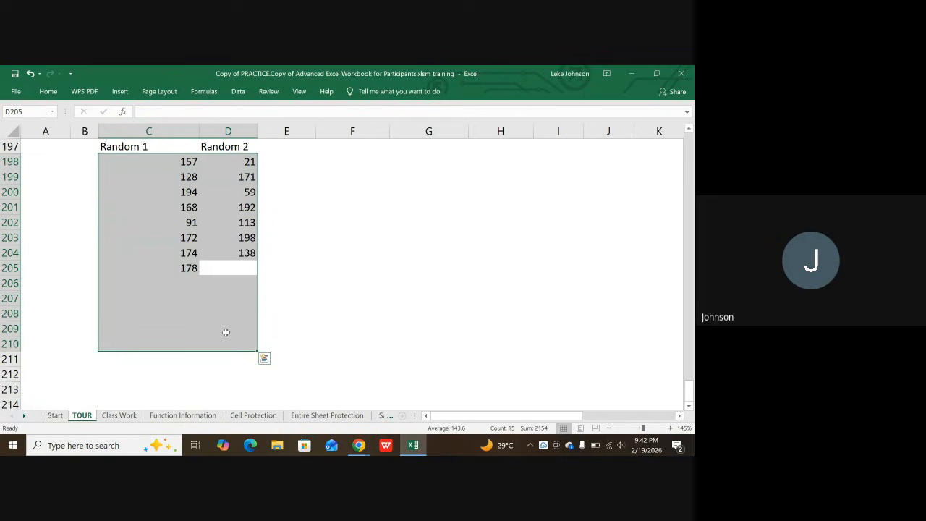
type("1")
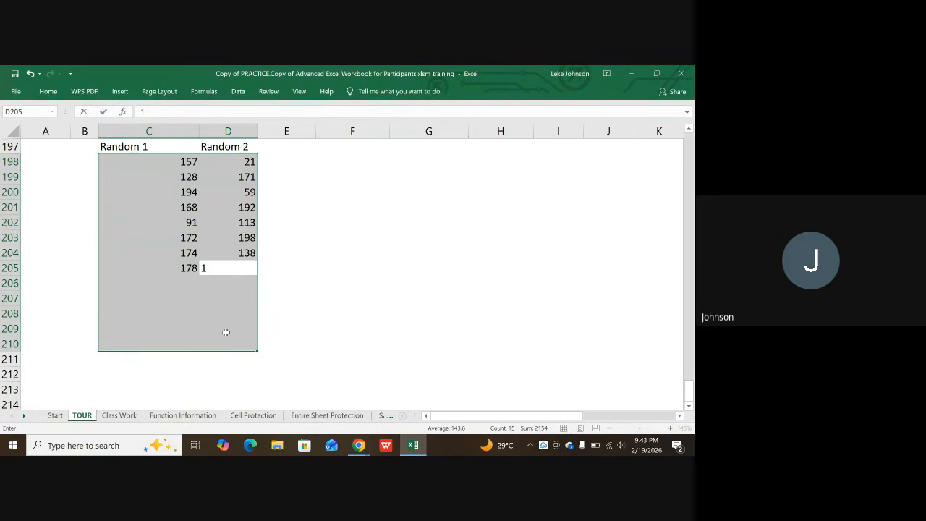
type("98")
key("Return")
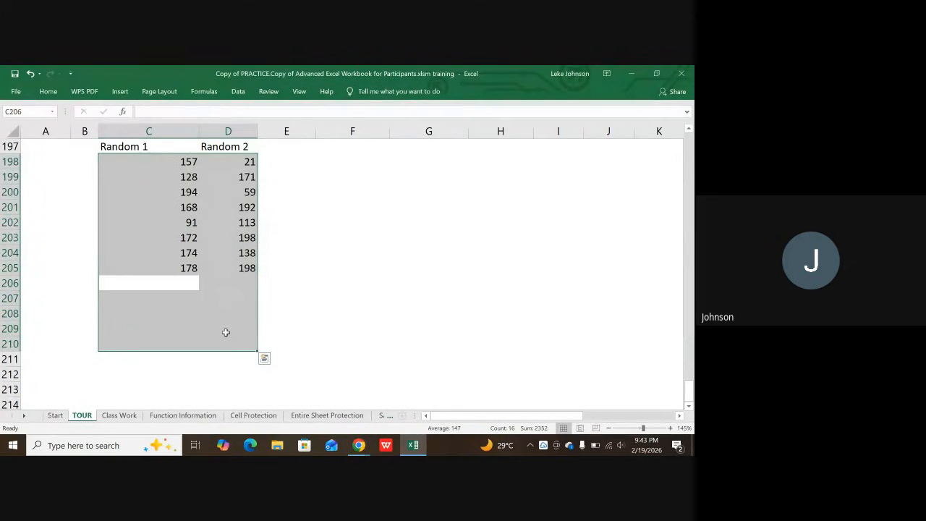
- Enter 101 and 144 in row 206 and 157 and 95 in row 207 of the Random 1 and Random 2 columns
type("101")
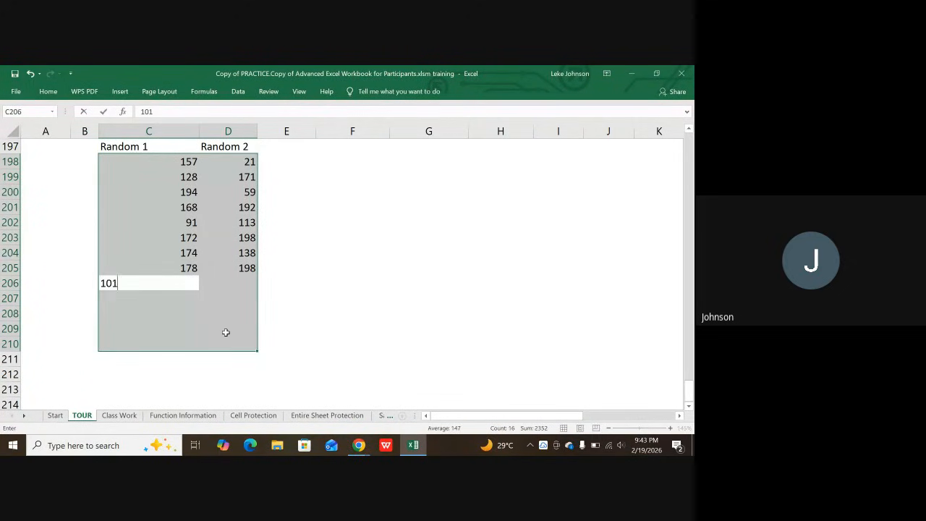
key("Return")
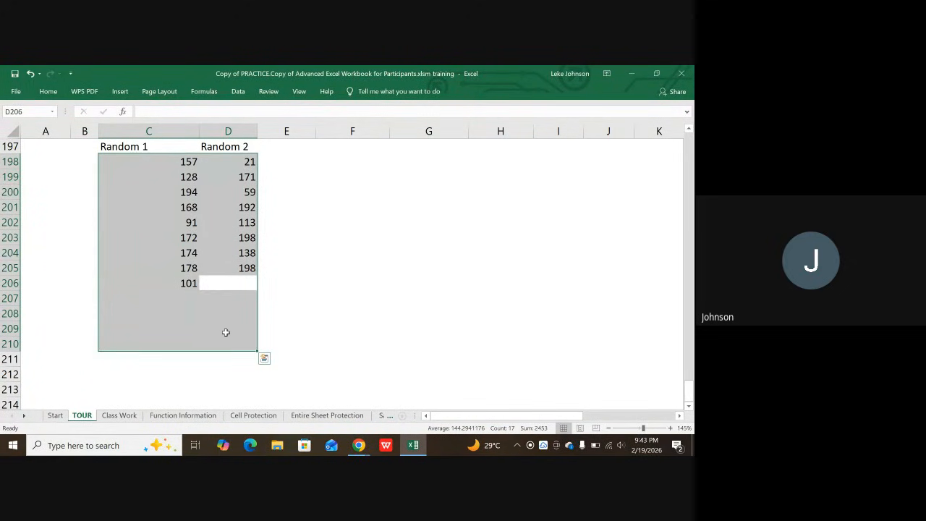
type("144")
key("Return")
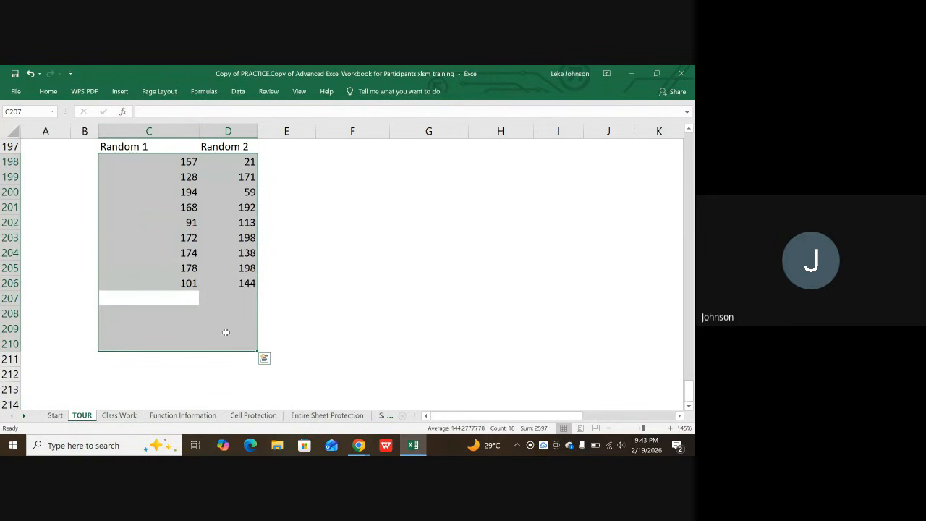
type("157")
key("Tab")
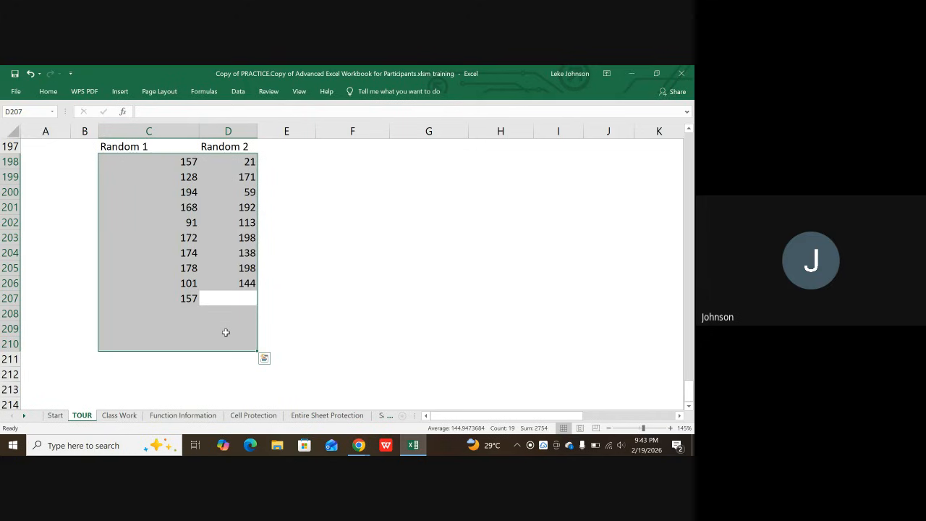
type("95")
key("Return")
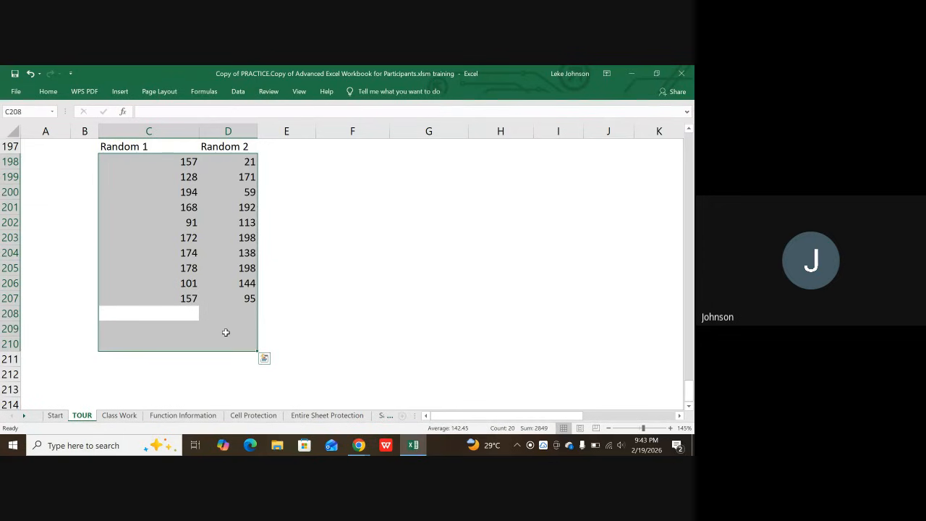
- Enter 197 and 57 in row 208 and 155 and 107 in row 209 of the Random 1 and Random 2 columns
type("197")
key("Tab")
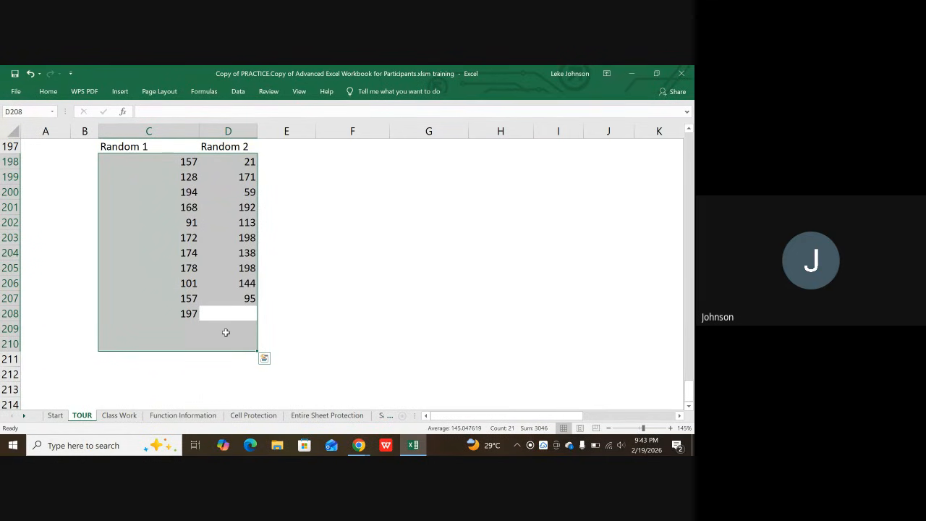
type("5")
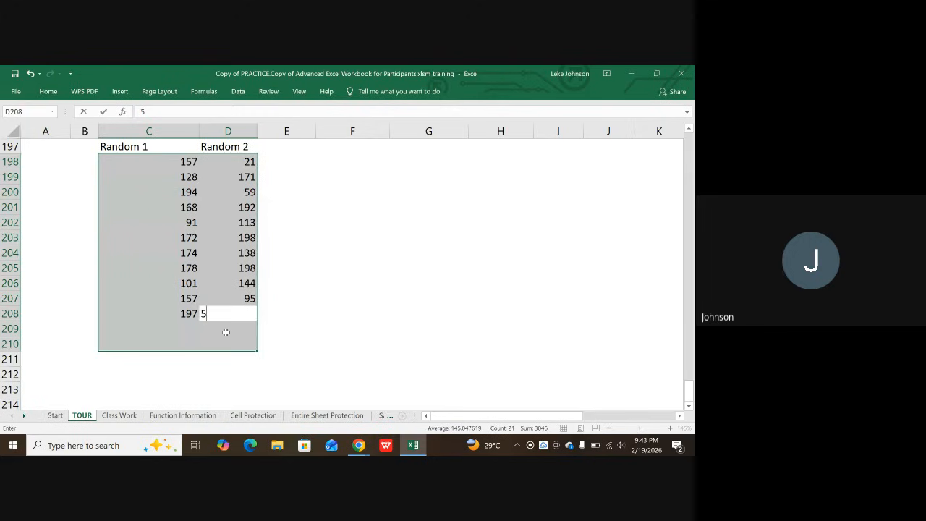
type("7")
key("Tab")
type("1")
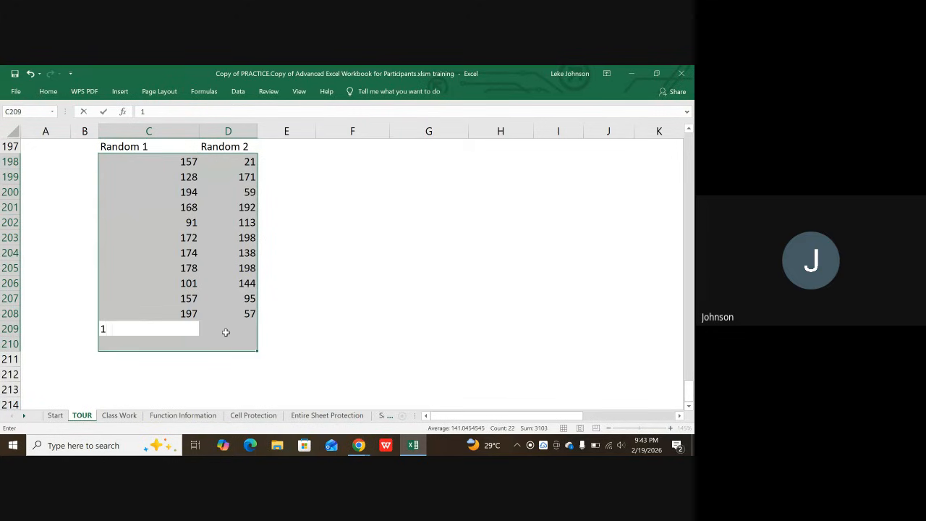
type("55")
key("Tab")
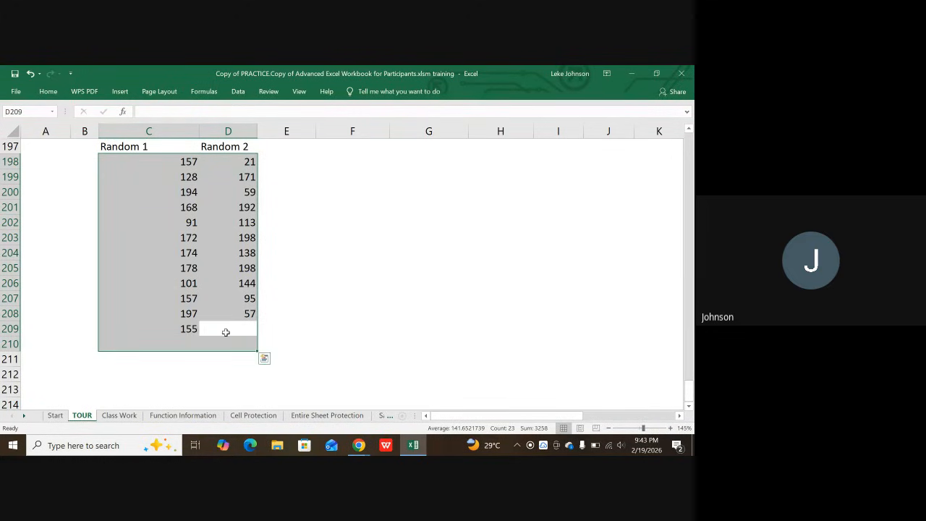
type("1")
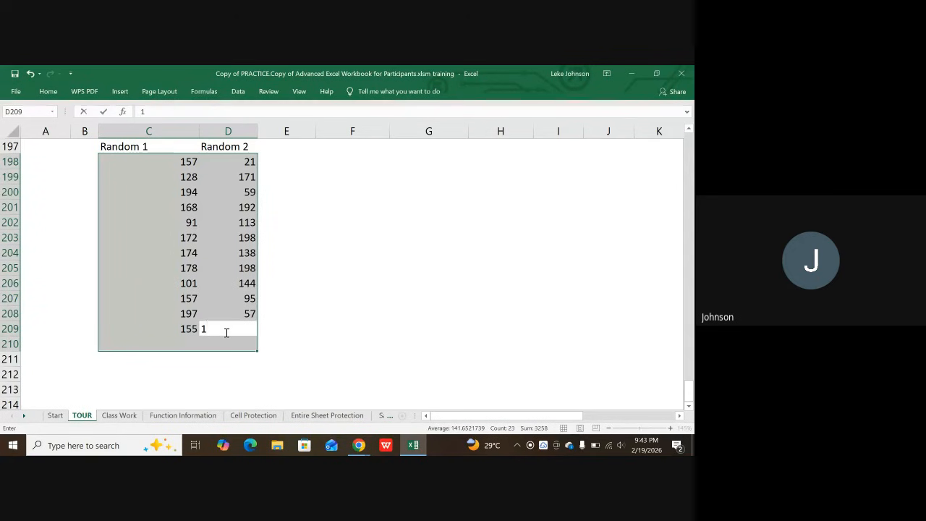
type("07")
key("Return")
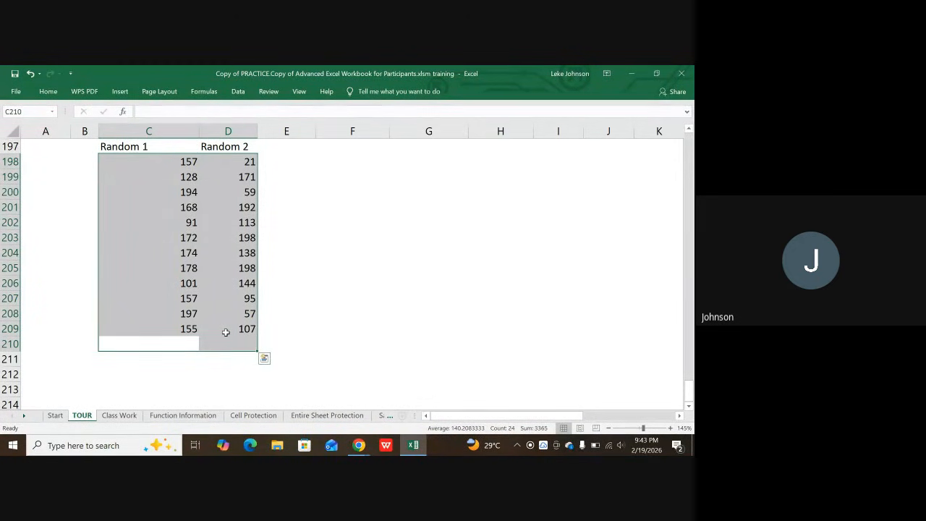
- Enter 140 and 18 in row 210 of the Random 1 and Random 2 columns
type("140")
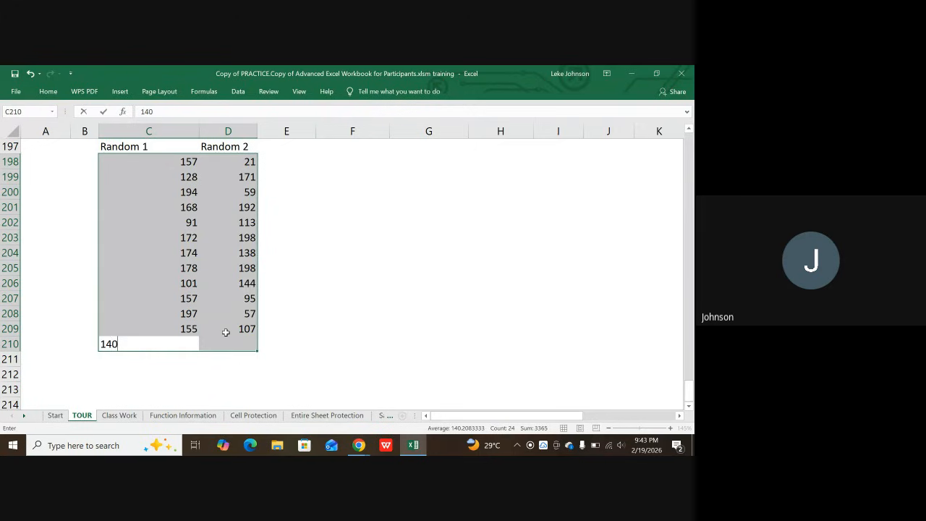
key("Tab")
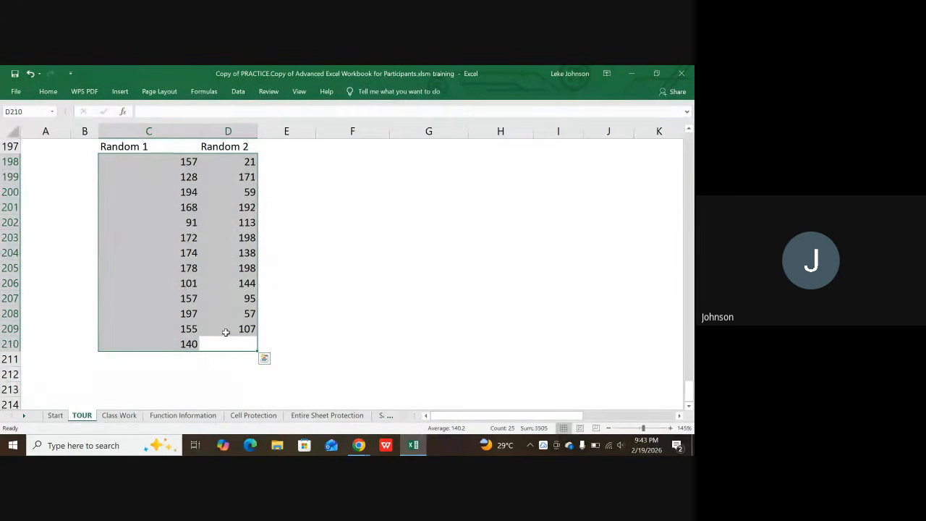
type("18")
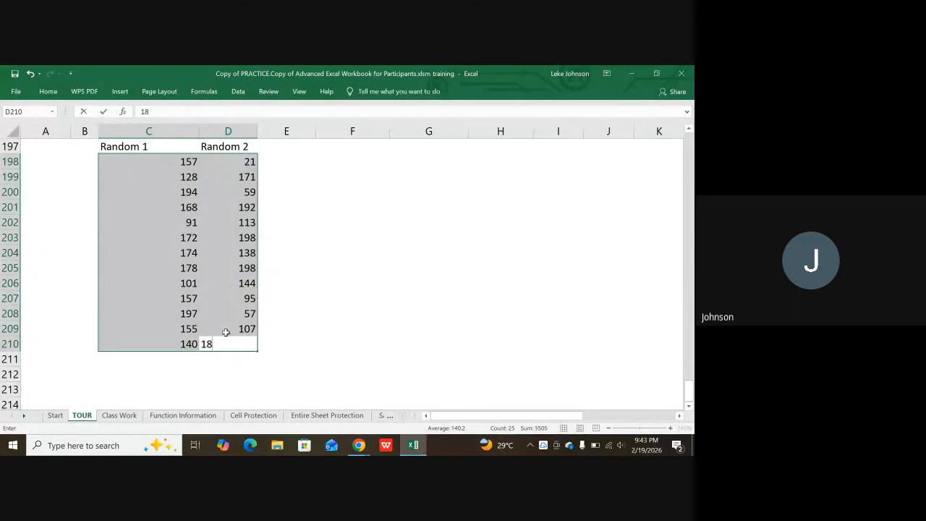
left_click(167, 363)
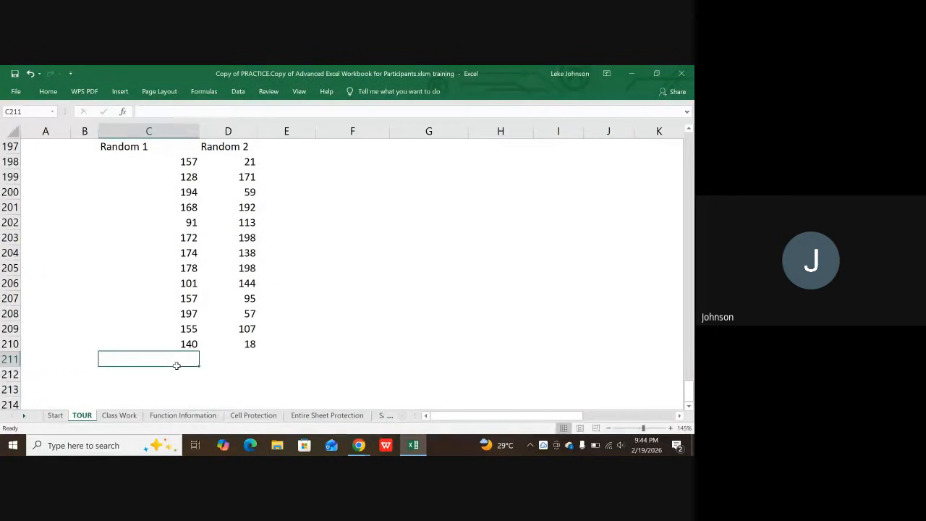
- Select the additional data range C211:D213 and fill its first row with 17 and 53
left_click_drag(178, 364, 233, 384)
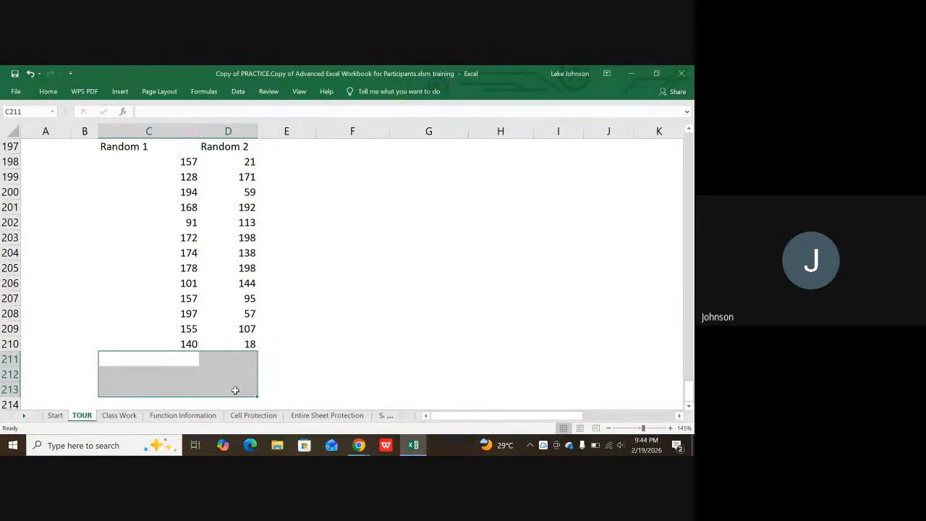
type("17")
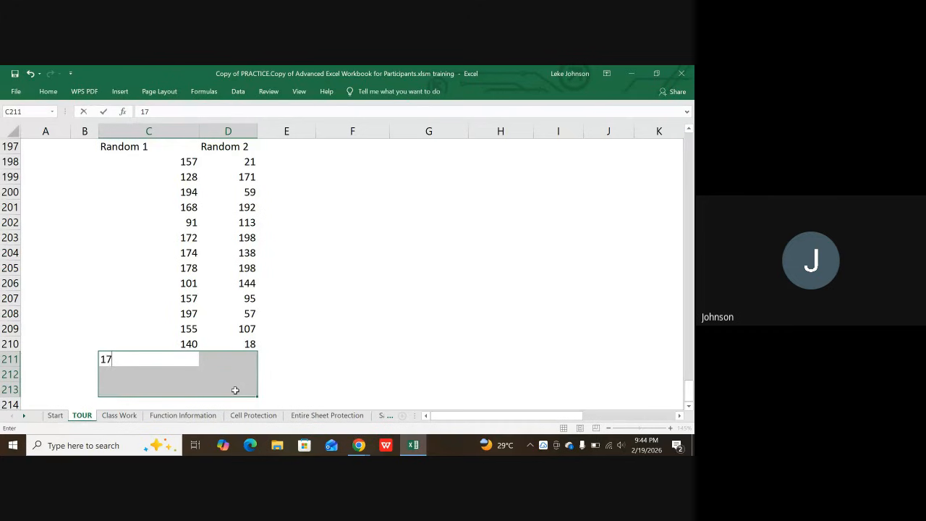
key("Tab")
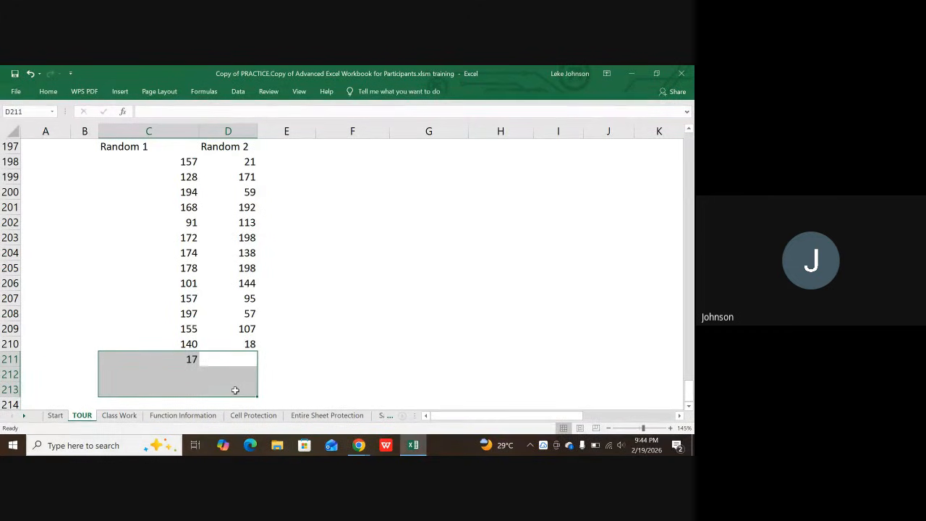
type("53")
key("Tab")
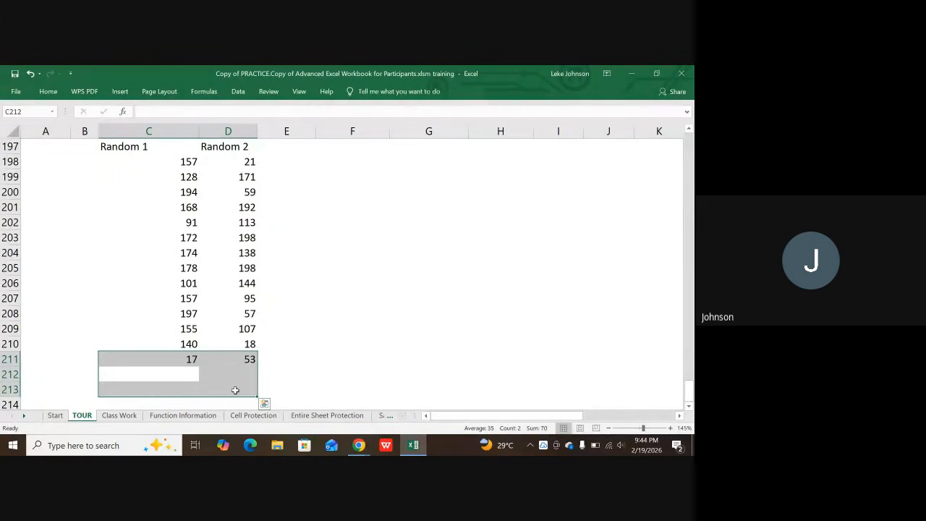
- Enter 39 and 200 in row 212 and 71 and 183 in row 213 of the Random 1 and Random 2 columns
type("39")
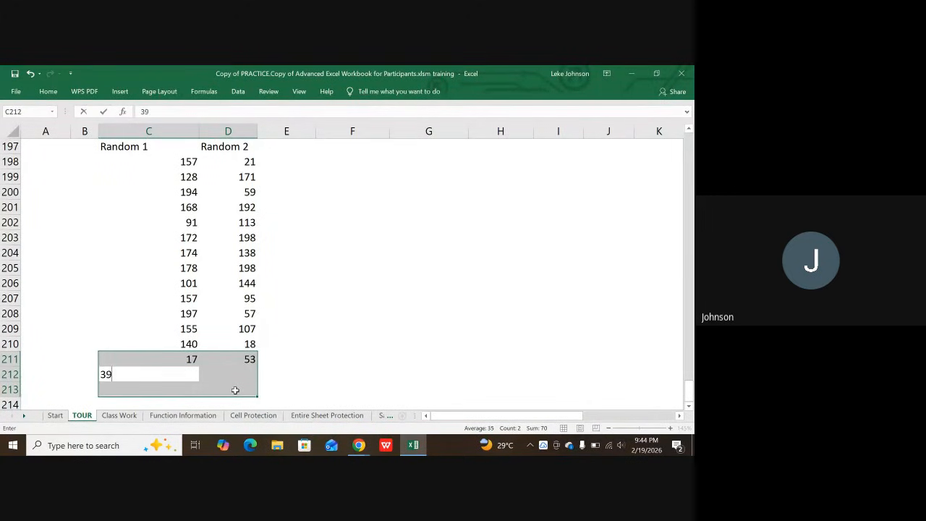
key("Tab")
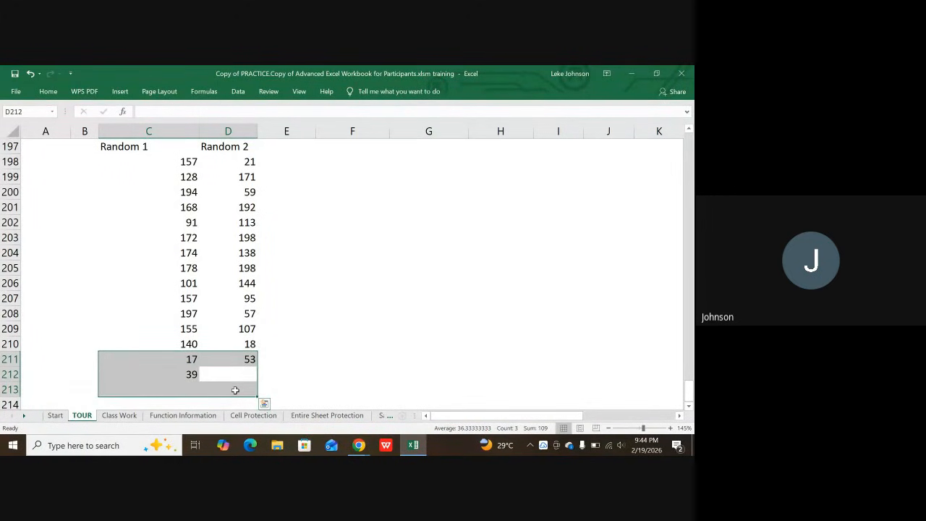
type("200")
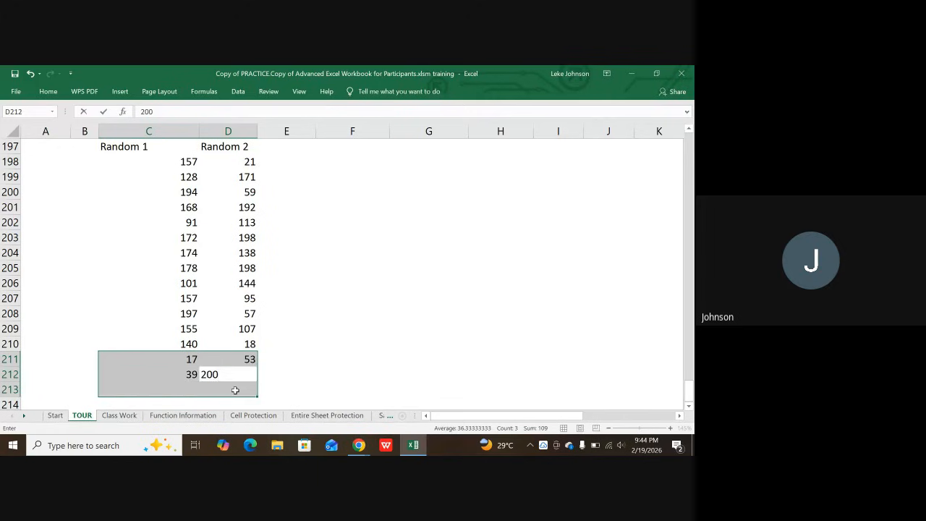
key("Tab")
type("71")
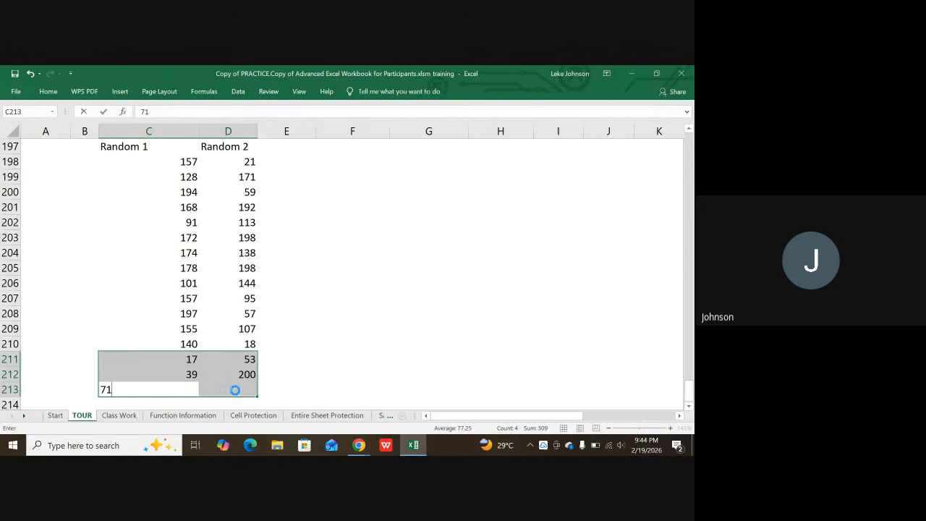
key("Tab")
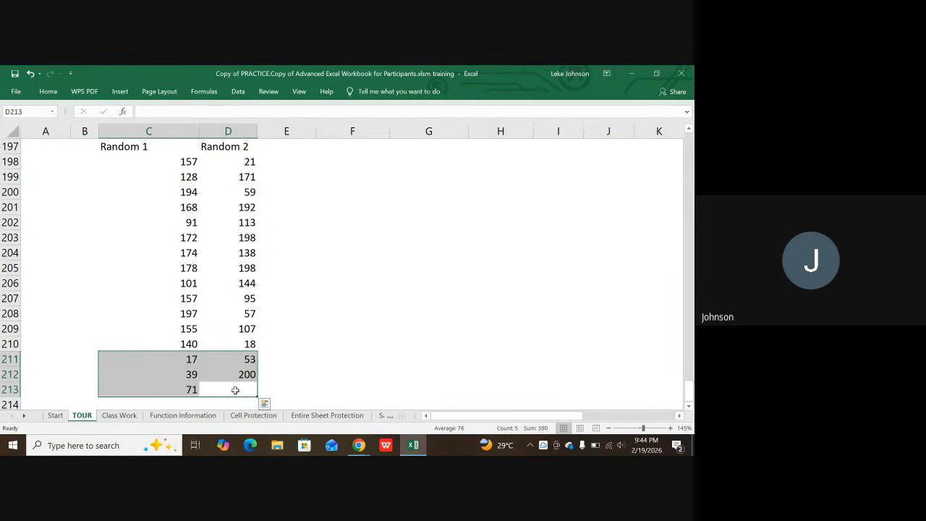
type("183")
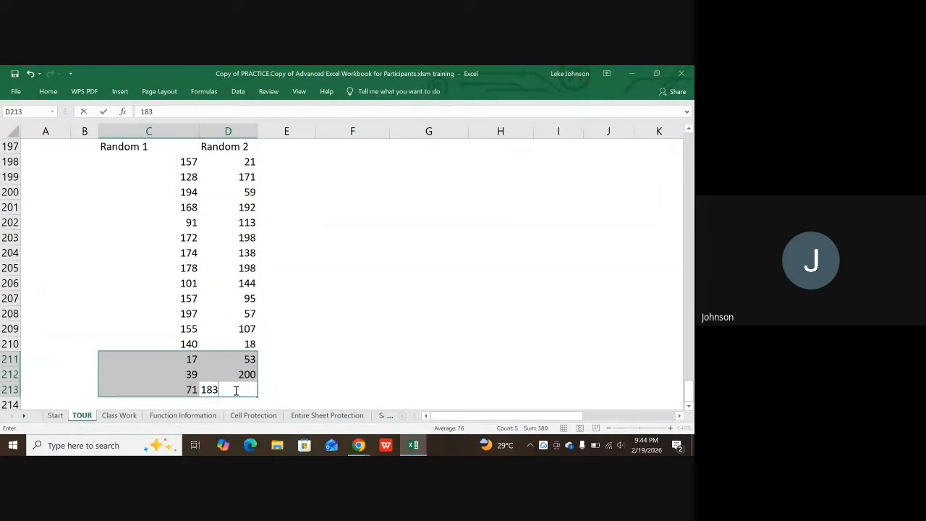
left_click(354, 329)
- Right-align the Random 1 and Random 2 headers in C197:D197
scroll(351, 329, "up", 2)
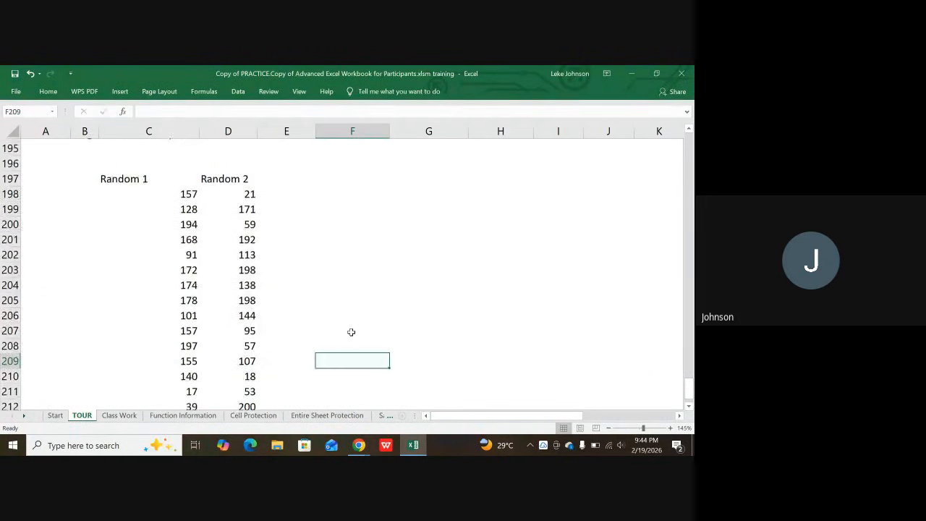
left_click_drag(141, 238, 238, 232)
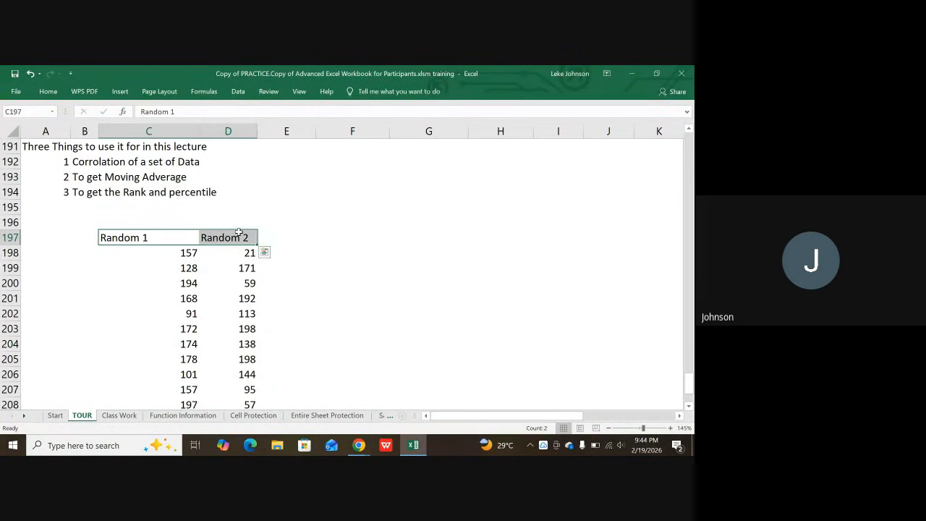
left_click(61, 97)
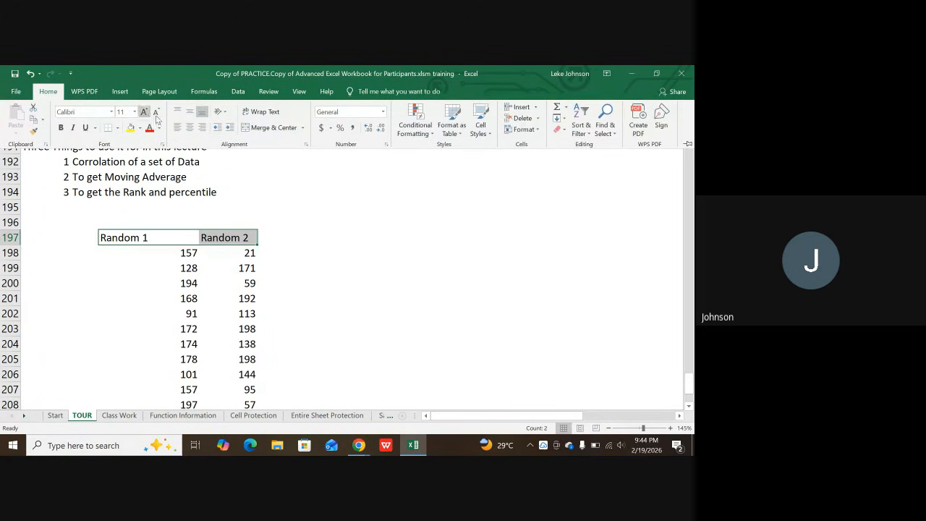
left_click(203, 127)
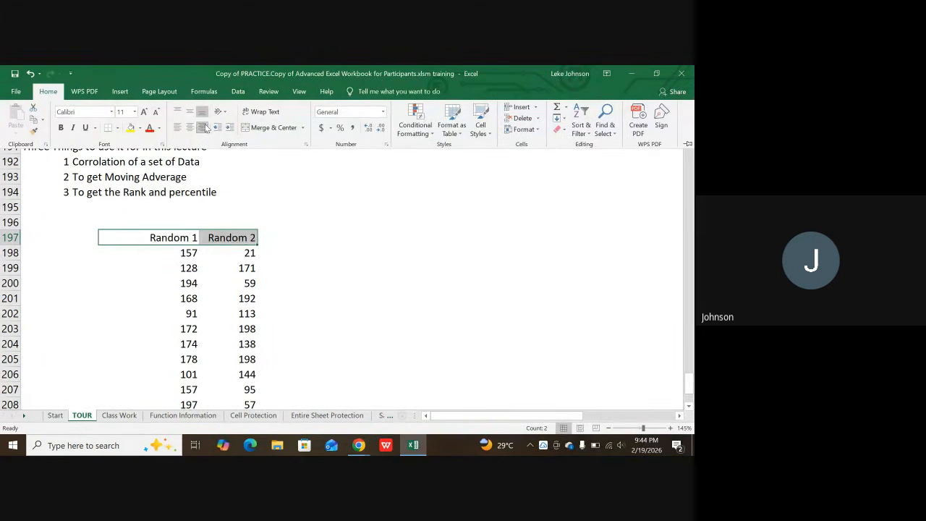
left_click(306, 286)
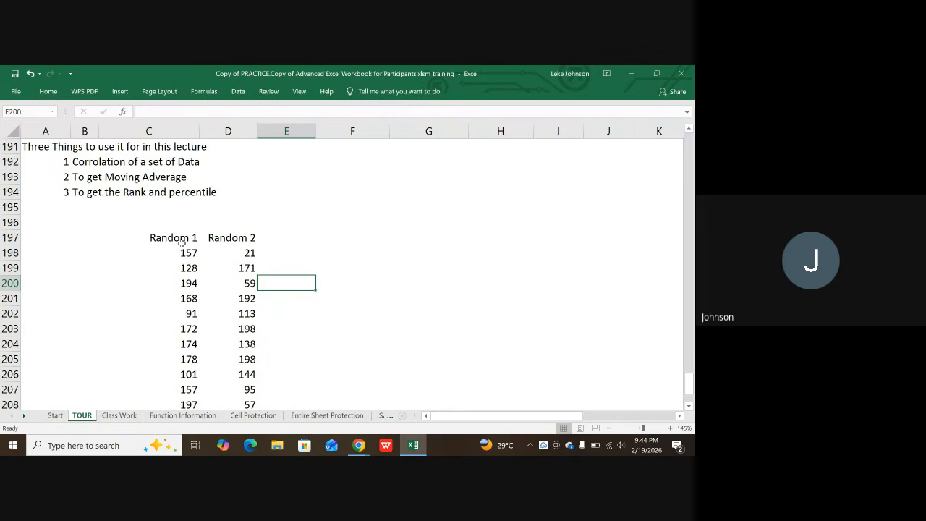
- Start a Correlation analysis from the Data Analysis tools with C197:D213 as the input range, grouped by columns
left_click_drag(183, 240, 246, 374)
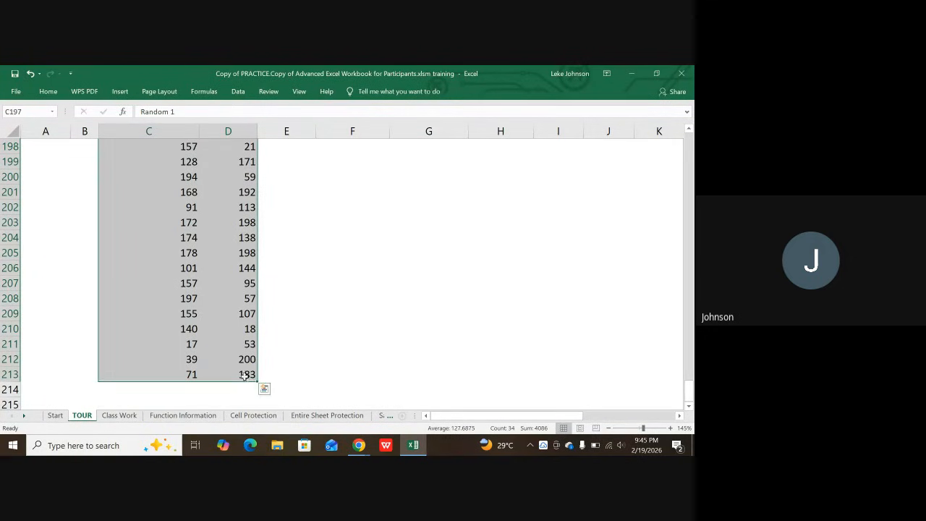
left_click(239, 92)
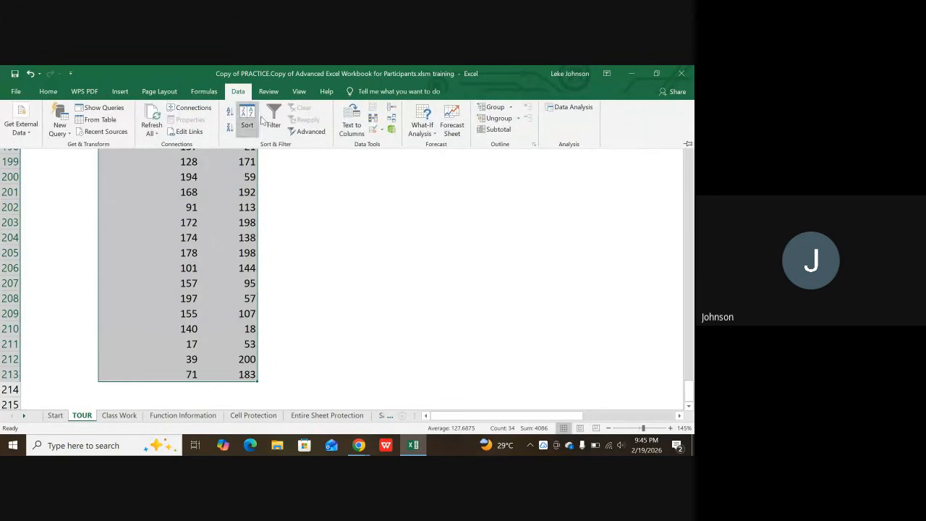
left_click(570, 107)
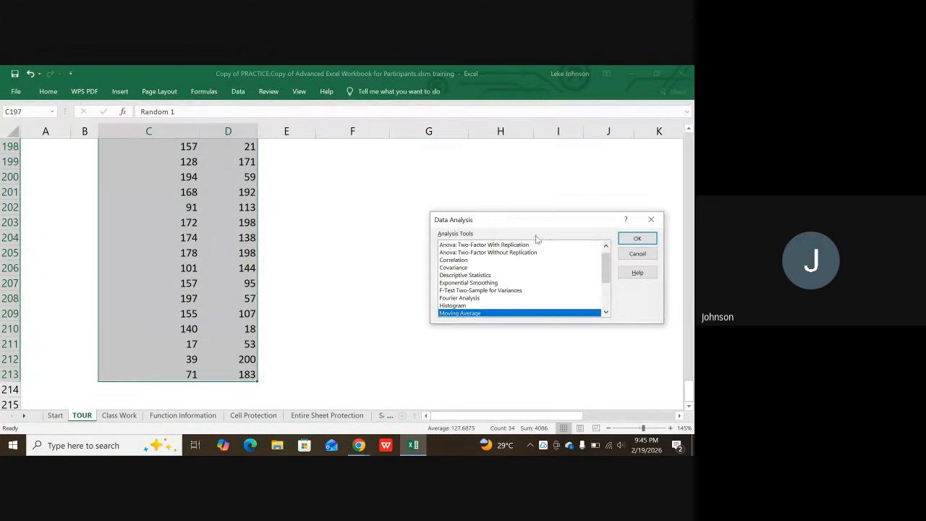
left_click(470, 260)
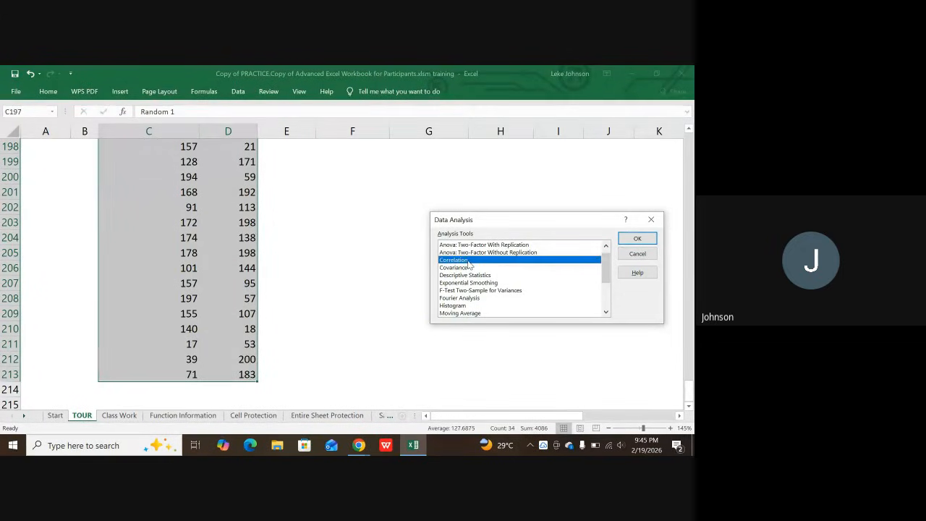
left_click(634, 240)
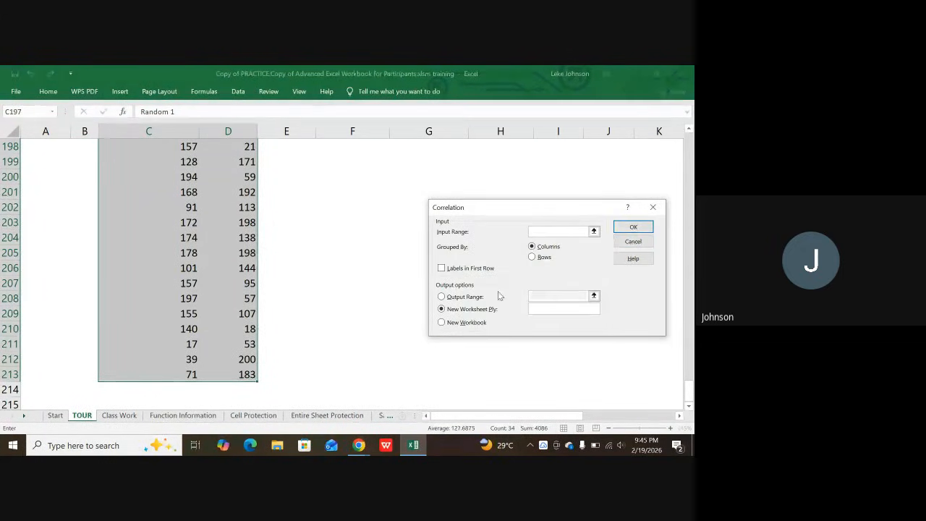
left_click(443, 309)
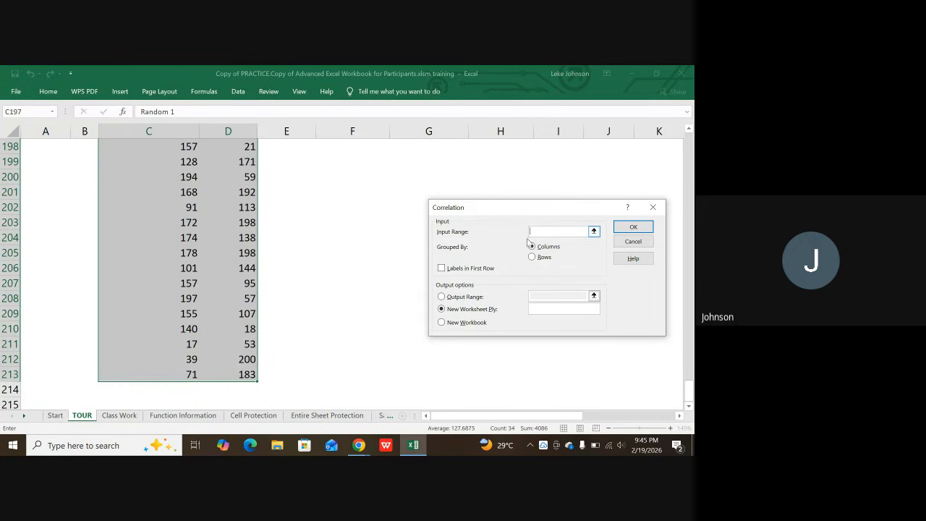
scroll(290, 268, "up", 2)
scroll(275, 260, "down", 1)
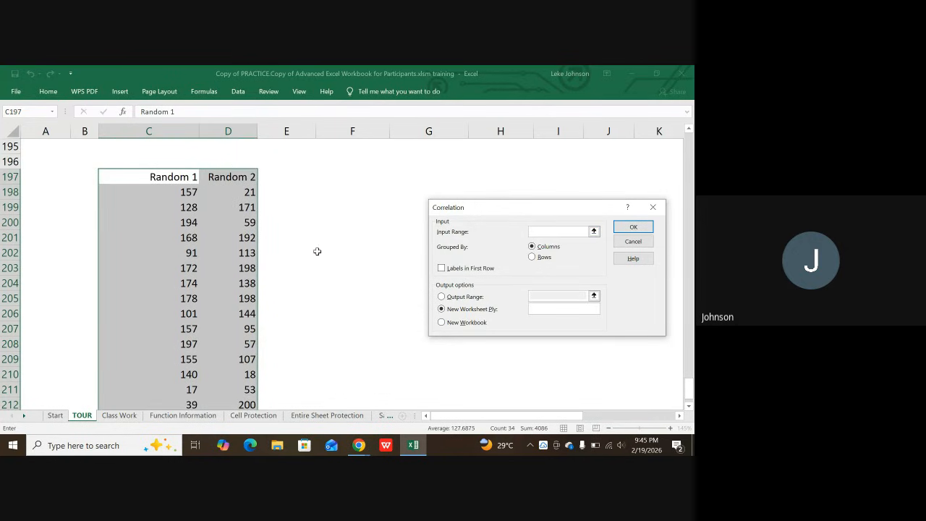
left_click(291, 191)
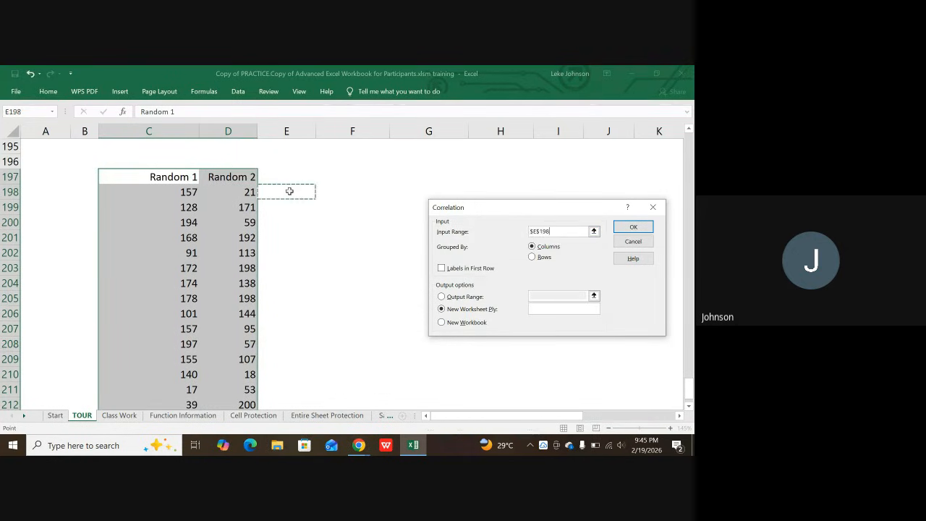
left_click_drag(165, 179, 246, 372)
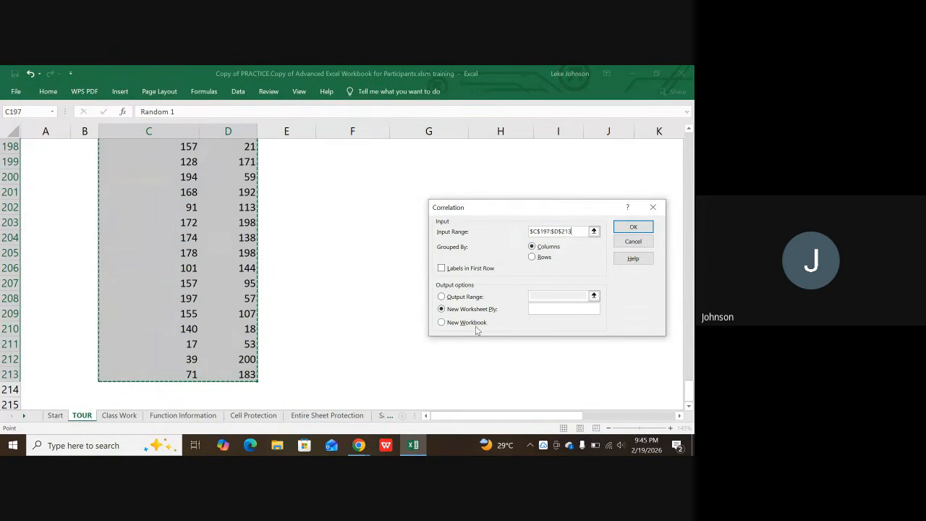
scroll(376, 273, "up", 2)
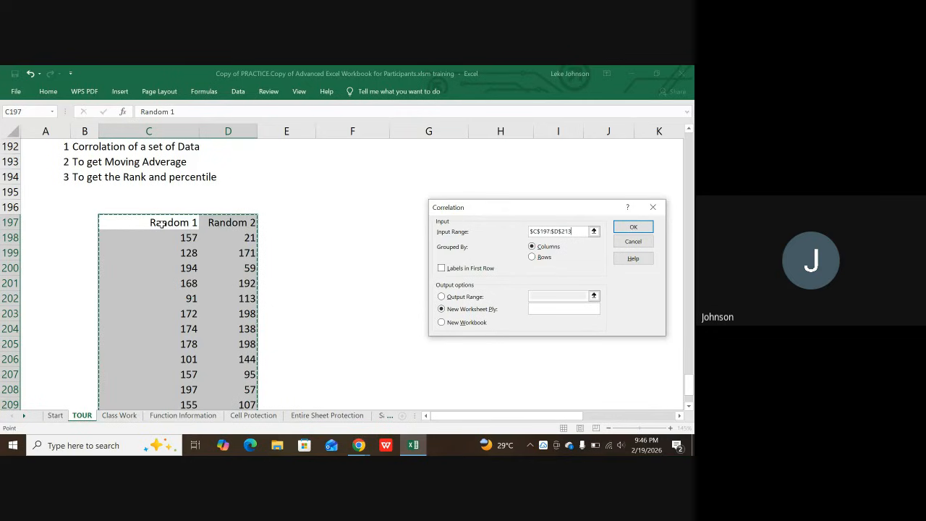
- Treat the first row as labels, set the output range to F197 and run the correlation
left_click(442, 269)
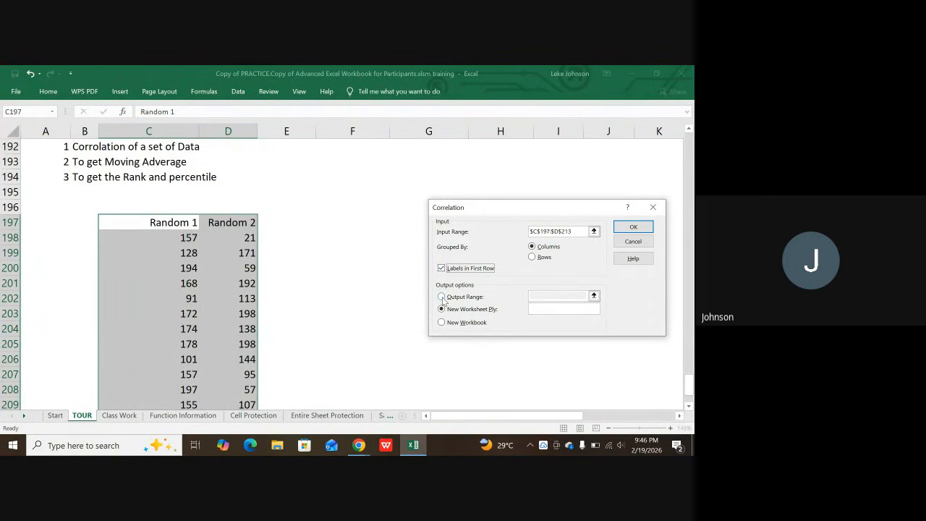
left_click(443, 301)
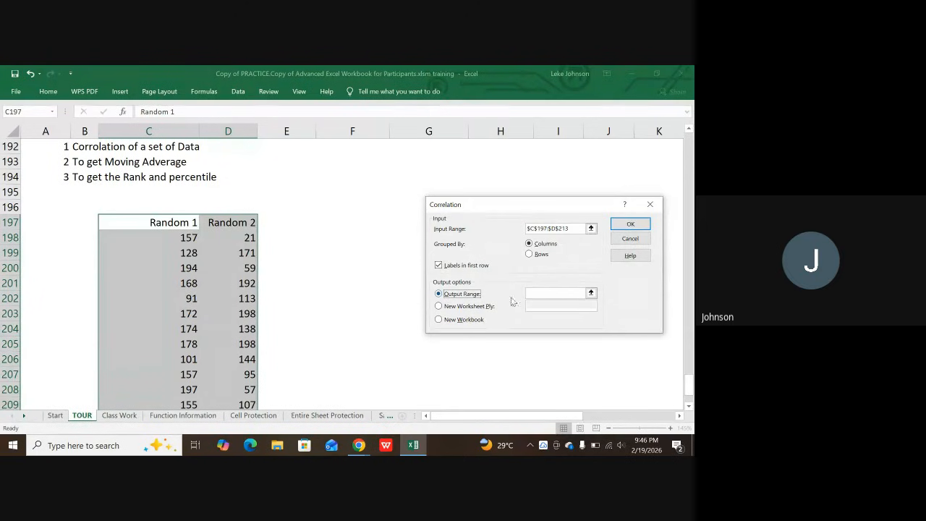
left_click(540, 296)
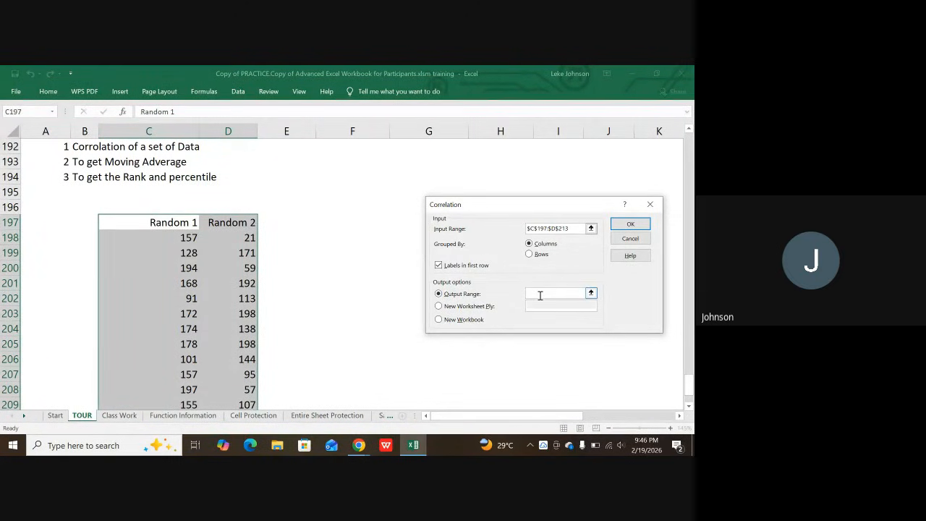
left_click(298, 221)
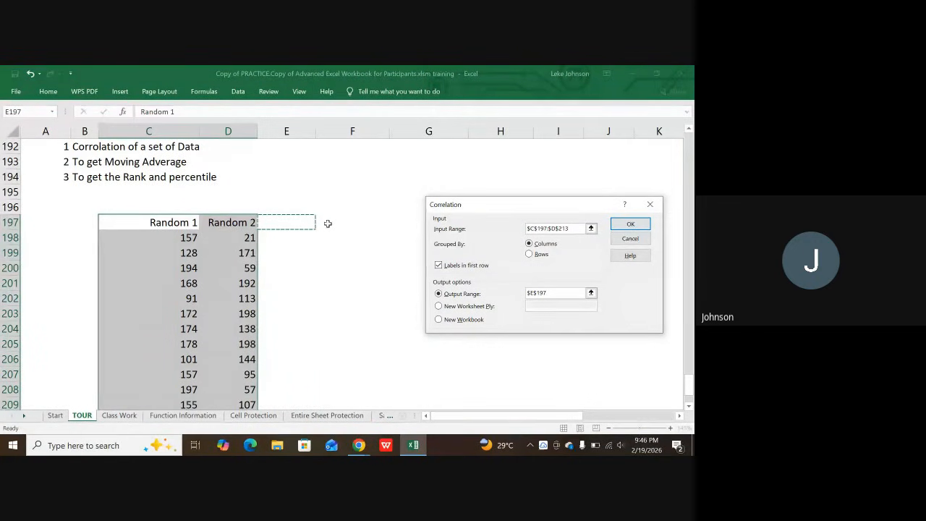
left_click(327, 224)
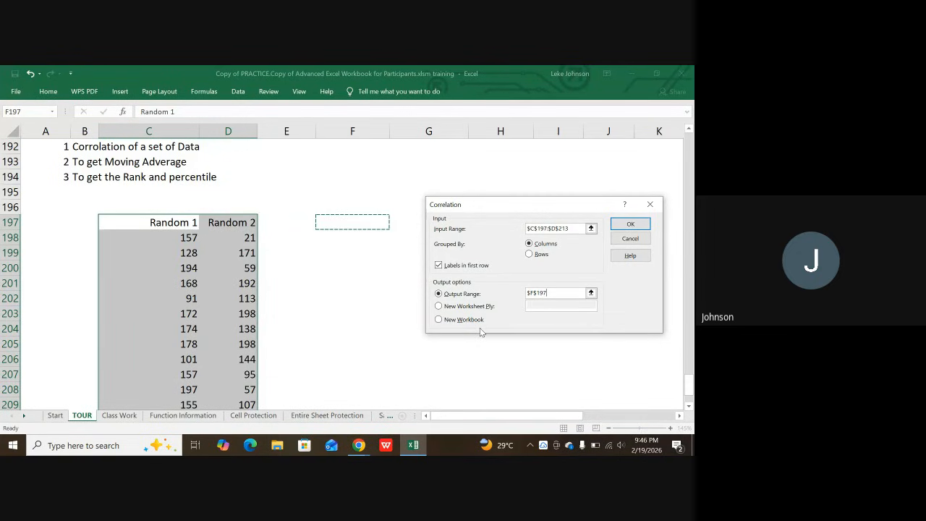
left_click(631, 226)
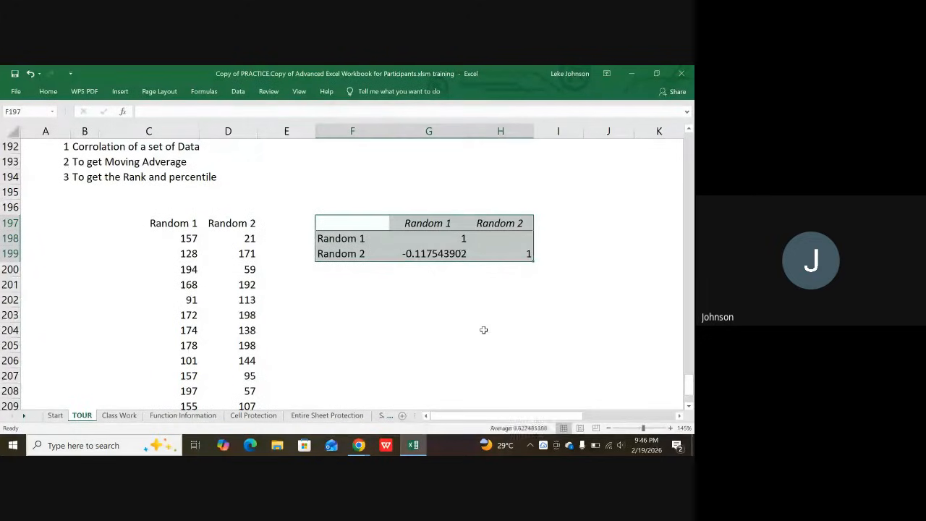
- Examine the correlation matrix, matching each Random 1 and Random 2 row label with its column header and coefficient
left_click(461, 334)
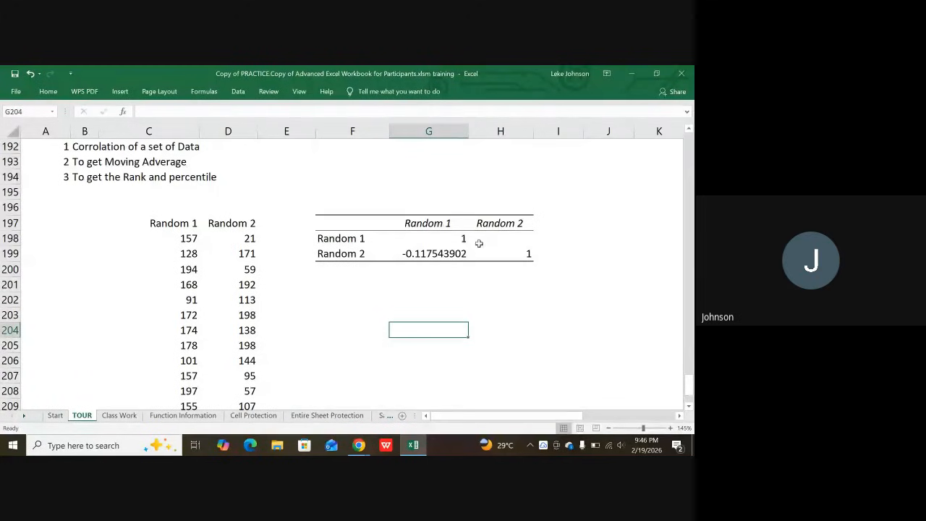
left_click(451, 240)
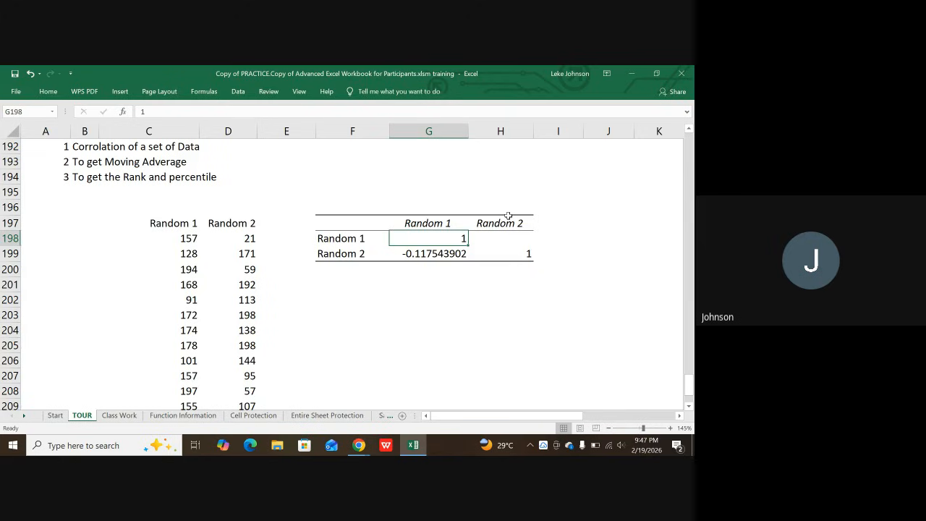
left_click(432, 254)
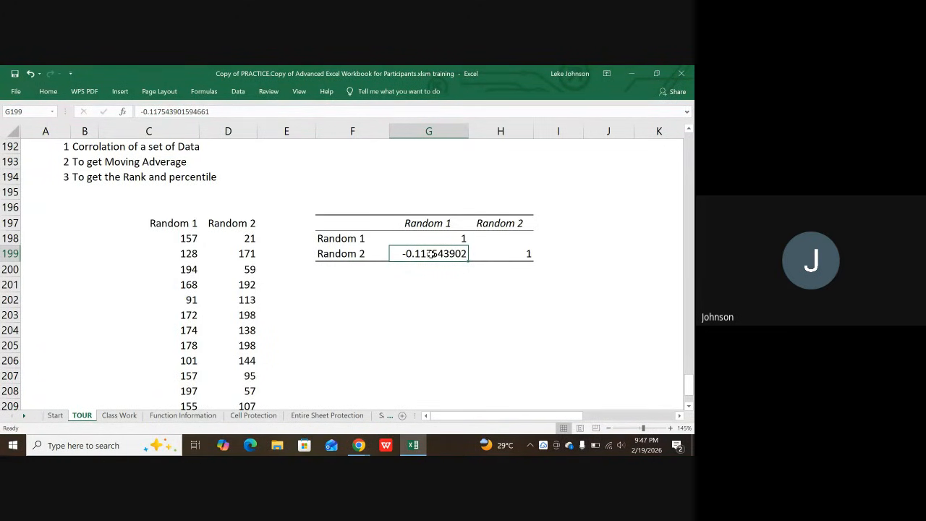
left_click(337, 240)
left_click(340, 257)
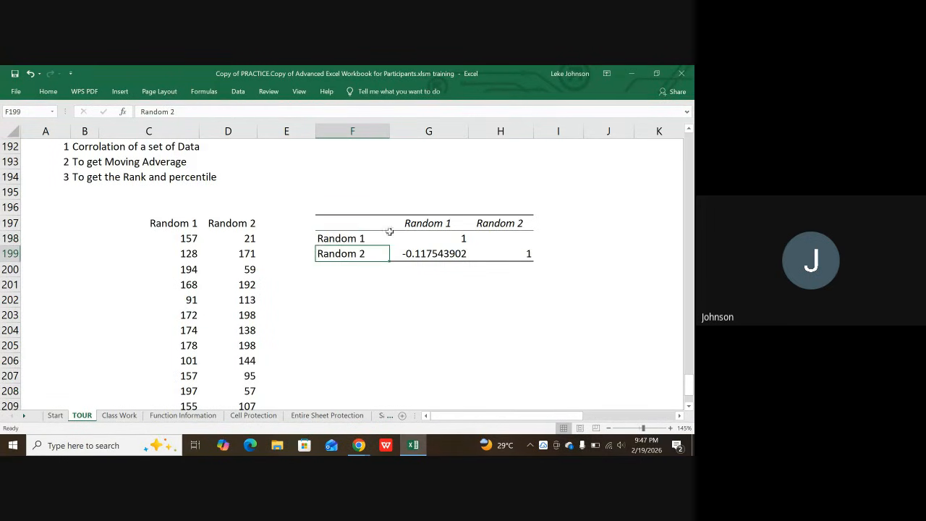
left_click(439, 223)
left_click(498, 223)
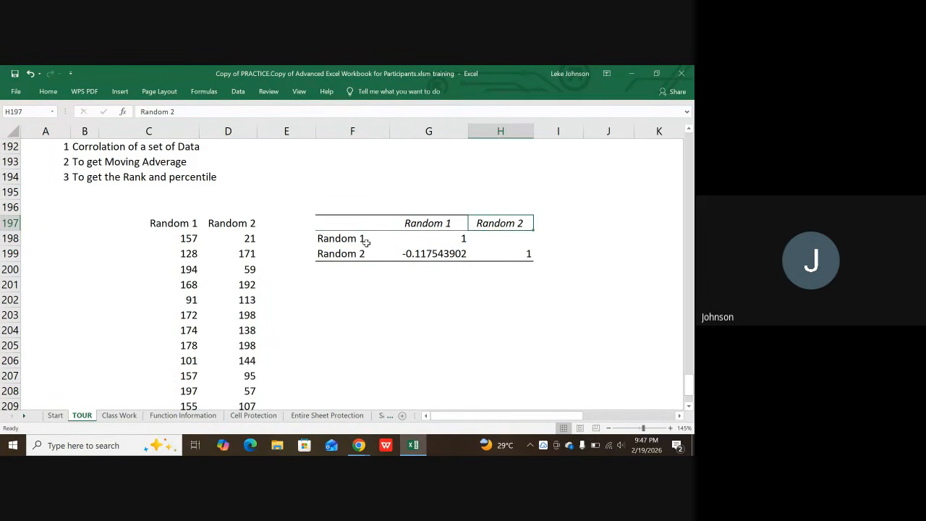
left_click_drag(339, 240, 424, 239)
left_click(426, 224)
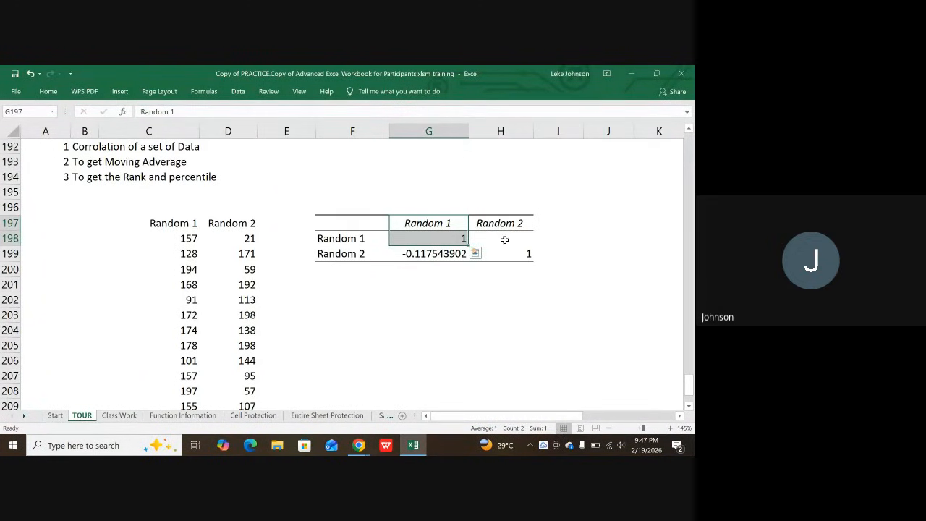
left_click(341, 257)
left_click_drag(341, 257, 421, 249)
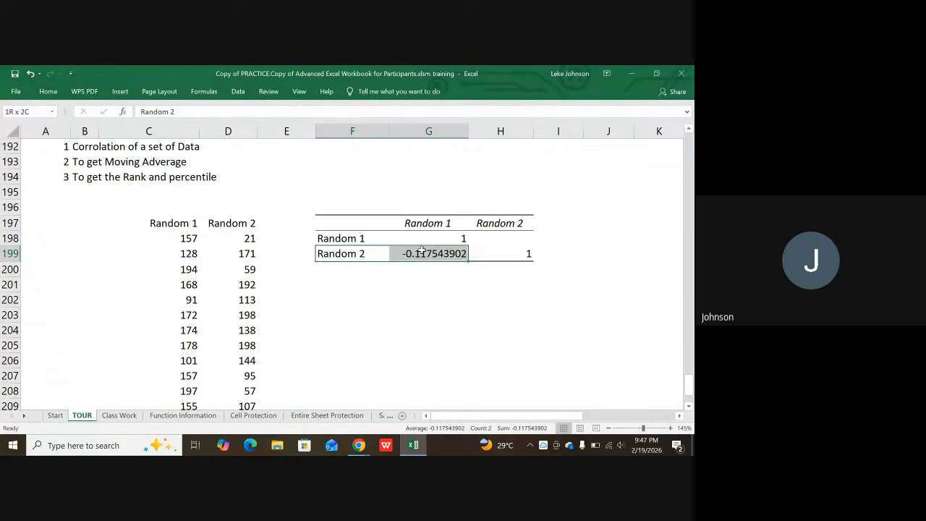
left_click_drag(335, 259, 432, 221)
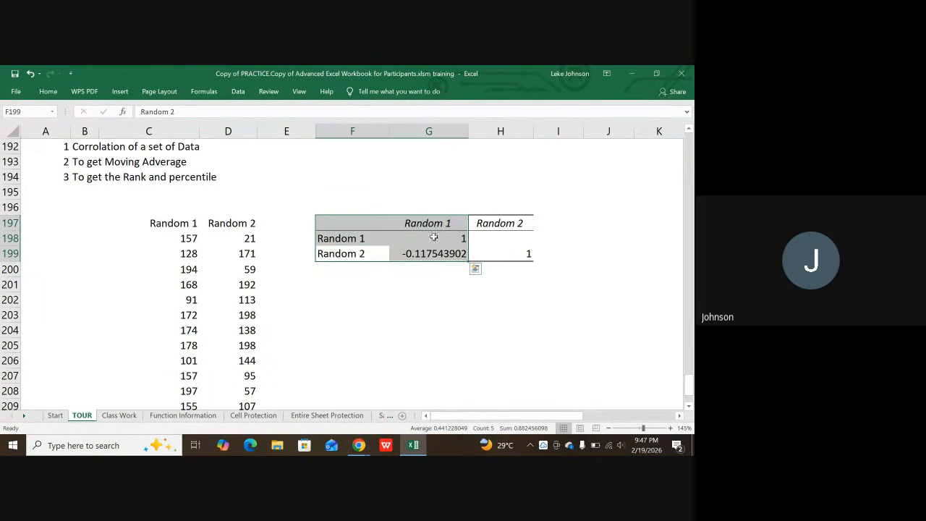
left_click(438, 254)
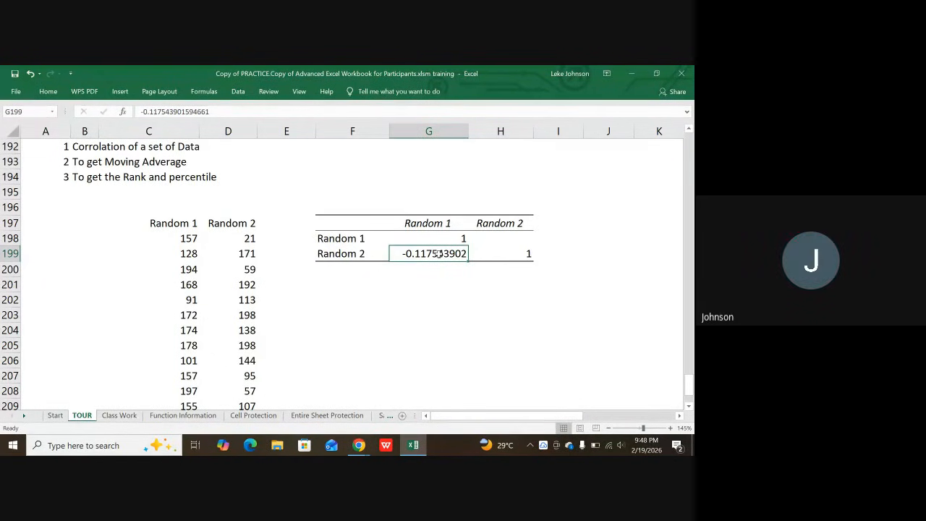
left_click(364, 241)
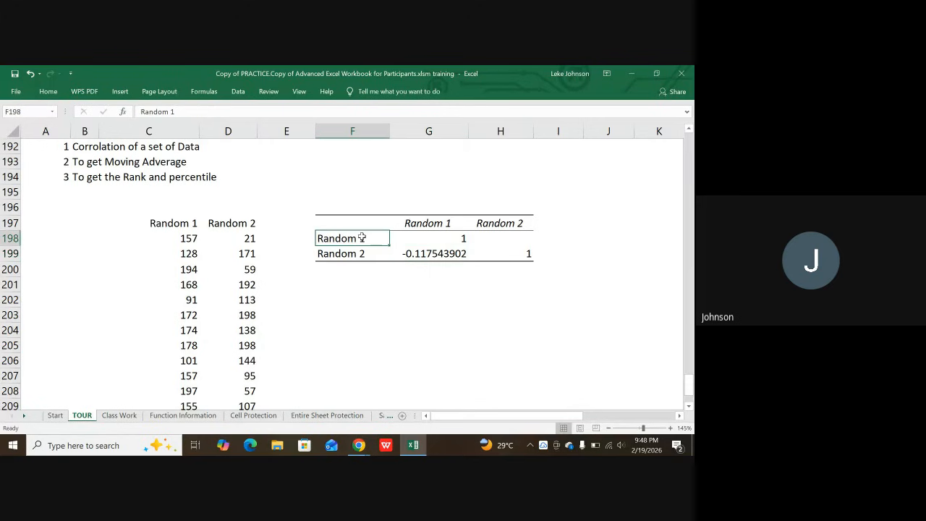
left_click(427, 245)
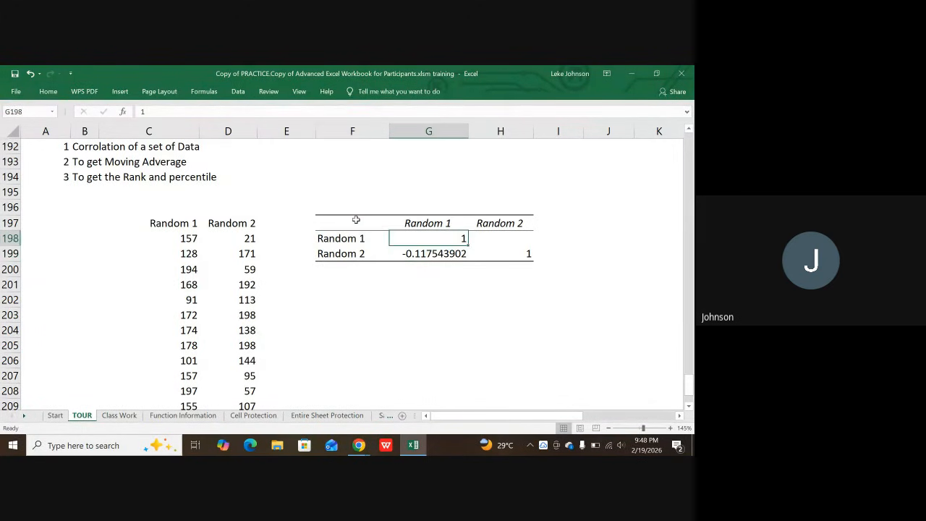
- Clear the contents of the correlation matrix in F197:H199, emptying its labels and coefficients
left_click_drag(374, 219, 504, 267)
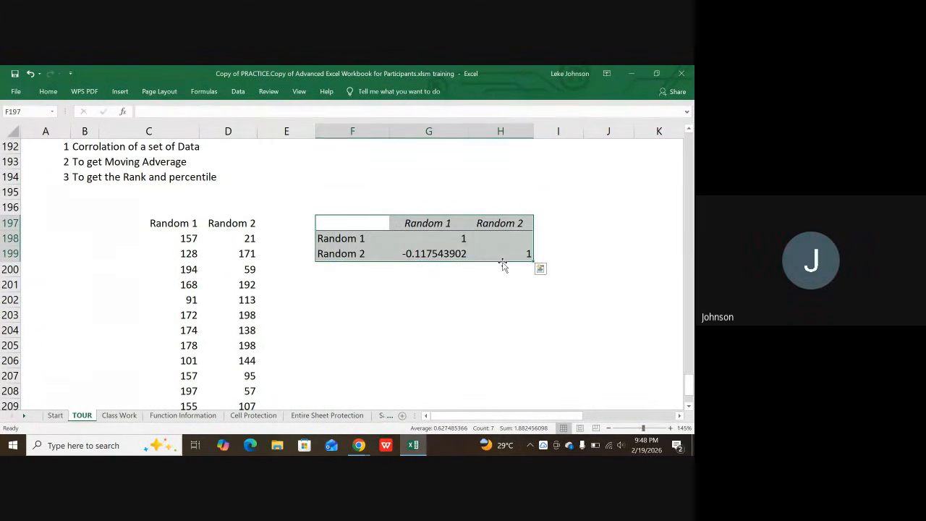
key("BackSpace")
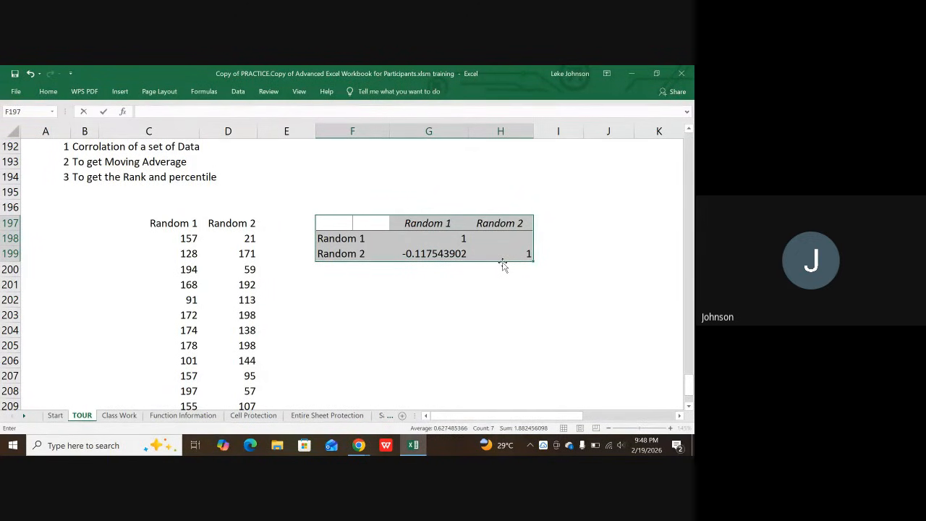
key("Tab")
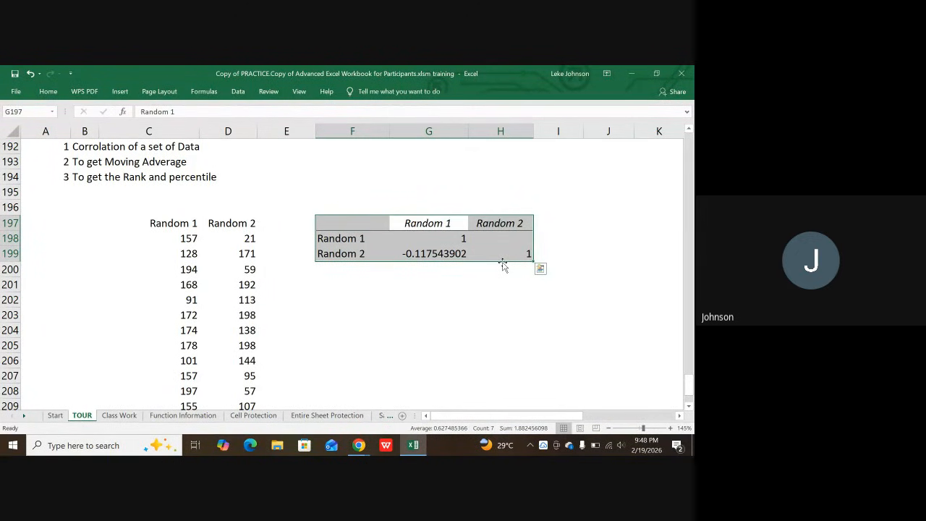
key("Tab")
key("BackSpace")
key("Tab")
key("BackSpace")
key("Tab")
key("Tab")
key("Tab")
key("BackSpace")
key("Tab")
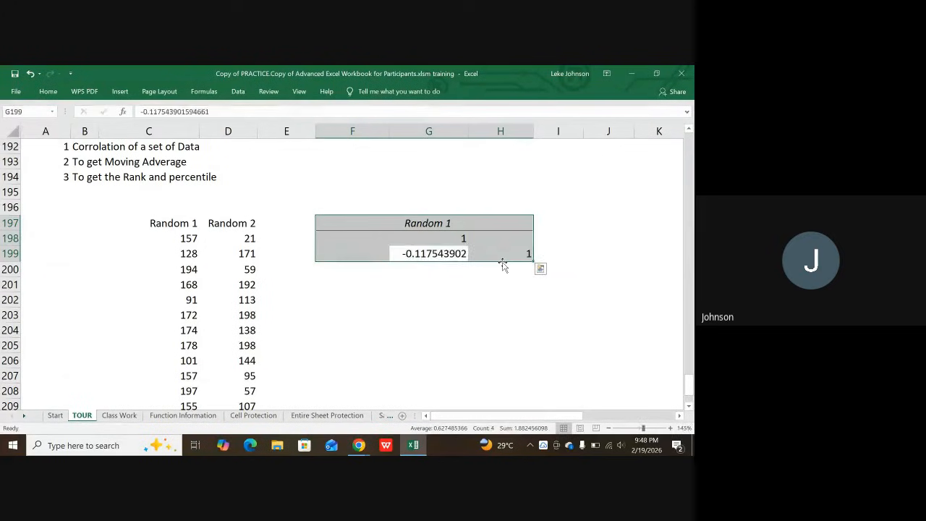
key("Tab")
key("BackSpace")
key("Tab")
key("Tab")
key("BackSpace")
key("Tab")
key("Tab")
key("Tab")
key("BackSpace")
key("Tab")
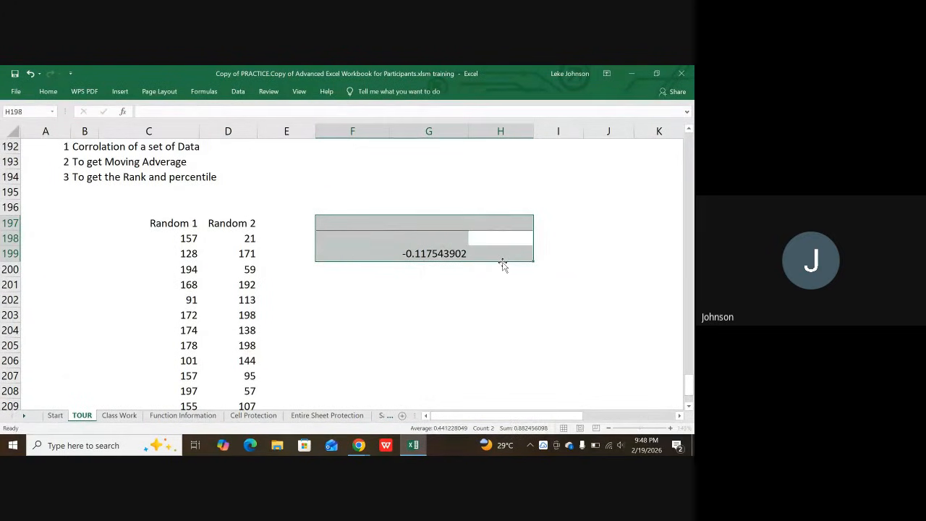
key("Tab")
key("Tab")
key("BackSpace")
key("Tab")
key("Tab")
key("BackSpace")
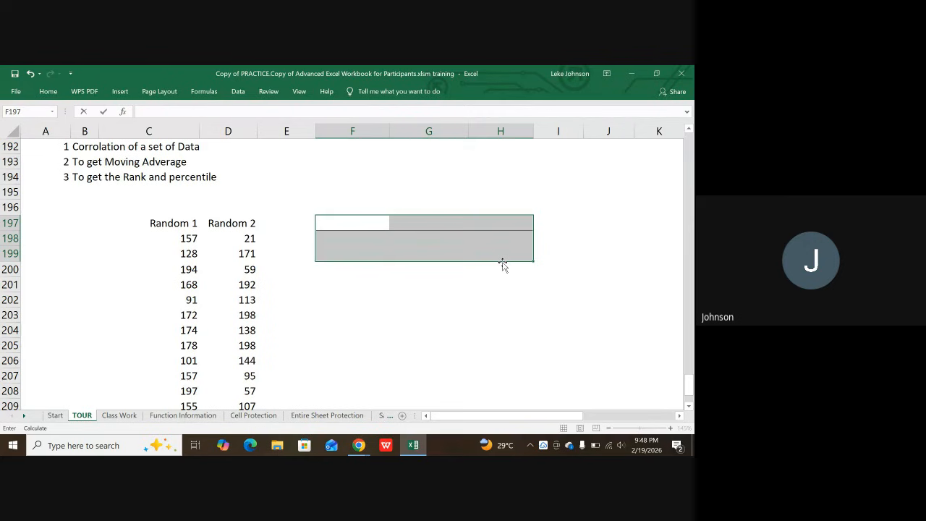
left_click(368, 326)
- Remove the leftover horizontal border lines from F197:H200
left_click_drag(326, 221, 511, 223)
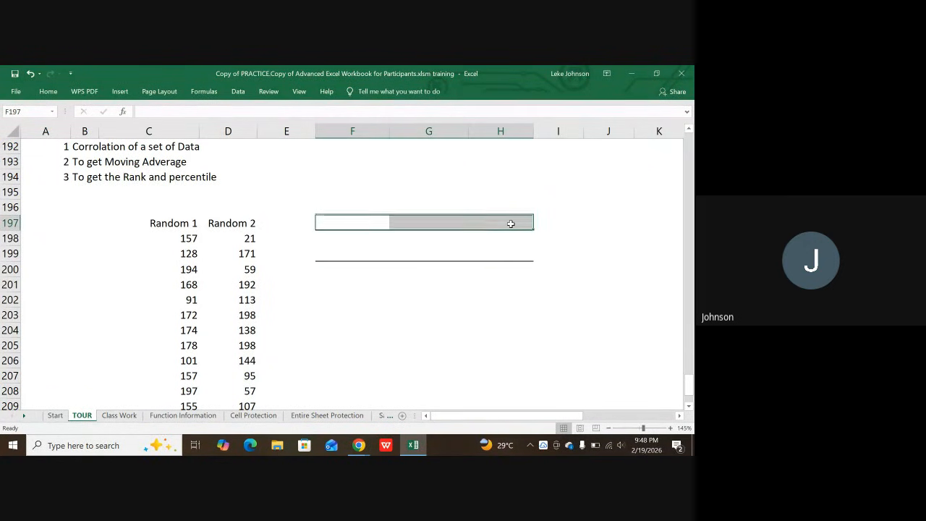
left_click(445, 287)
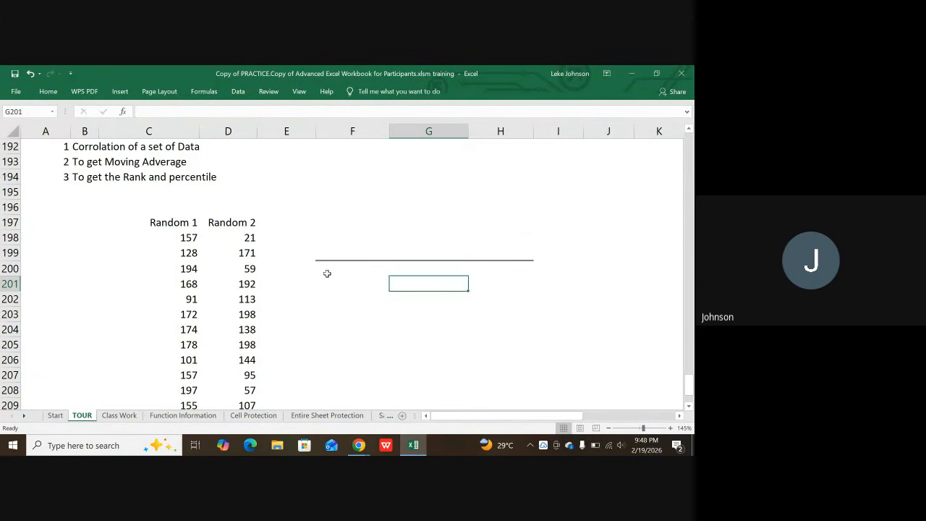
left_click_drag(328, 270, 505, 258)
left_click(463, 307)
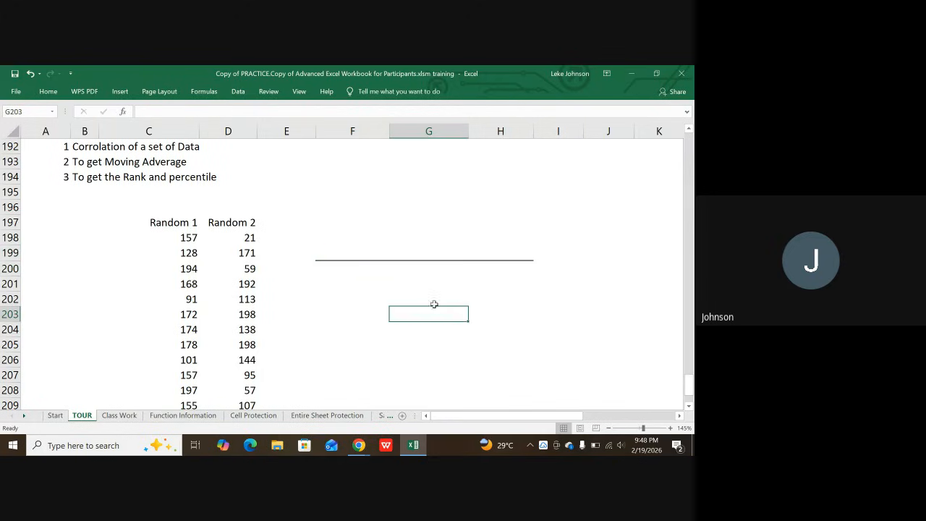
left_click_drag(325, 270, 531, 275)
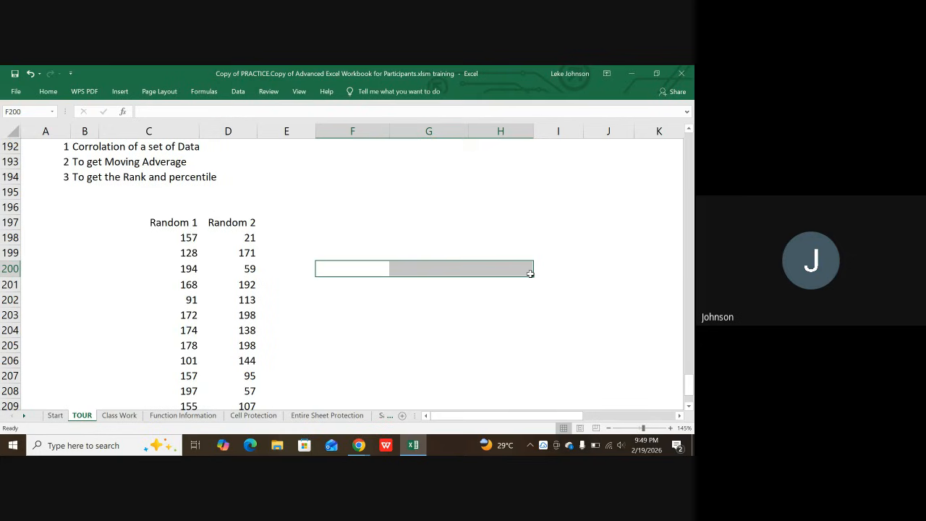
left_click(440, 314)
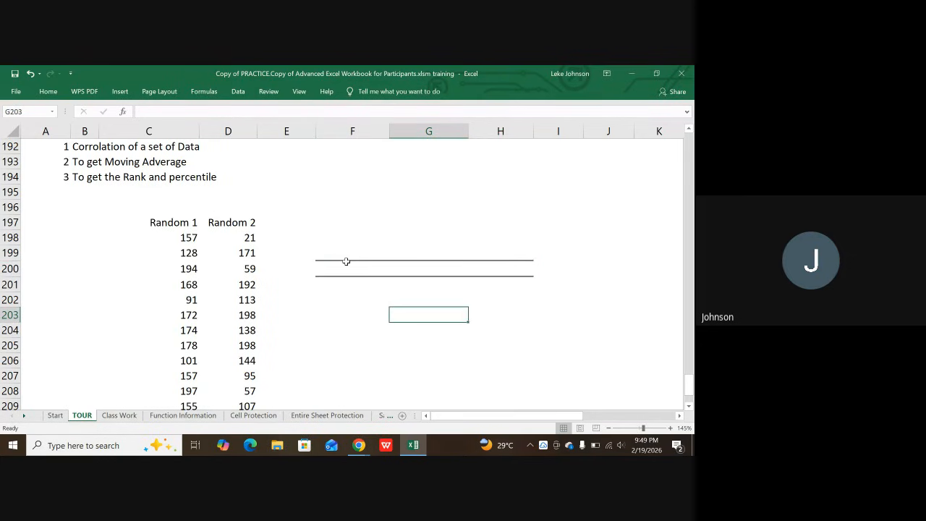
left_click_drag(326, 256, 520, 256)
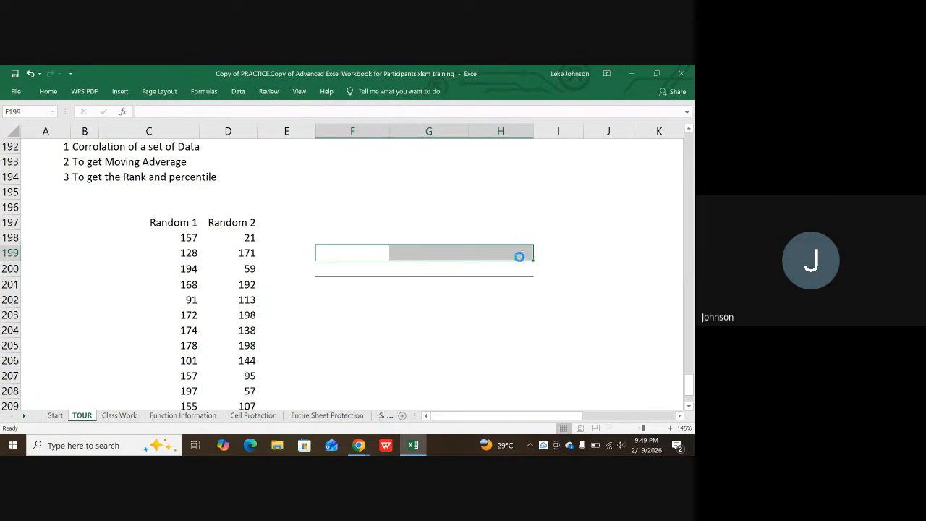
left_click(411, 346)
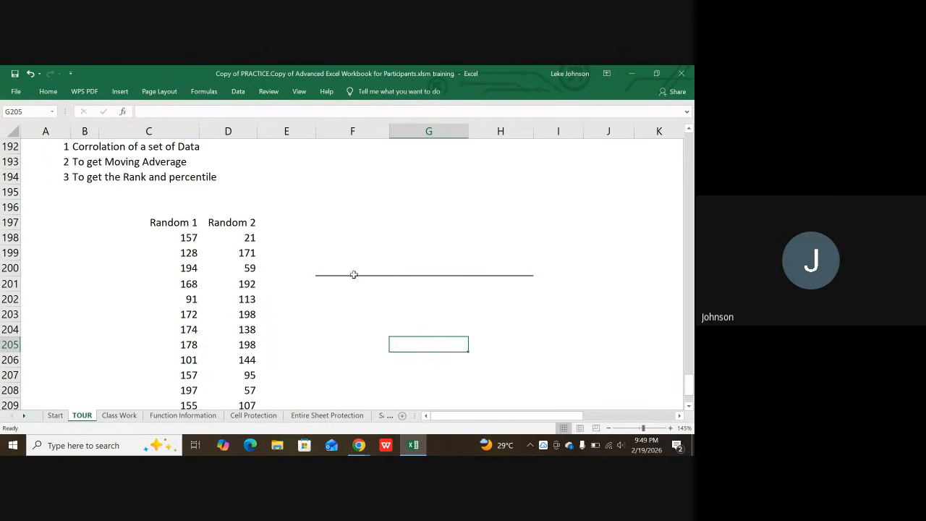
left_click_drag(343, 273, 498, 272)
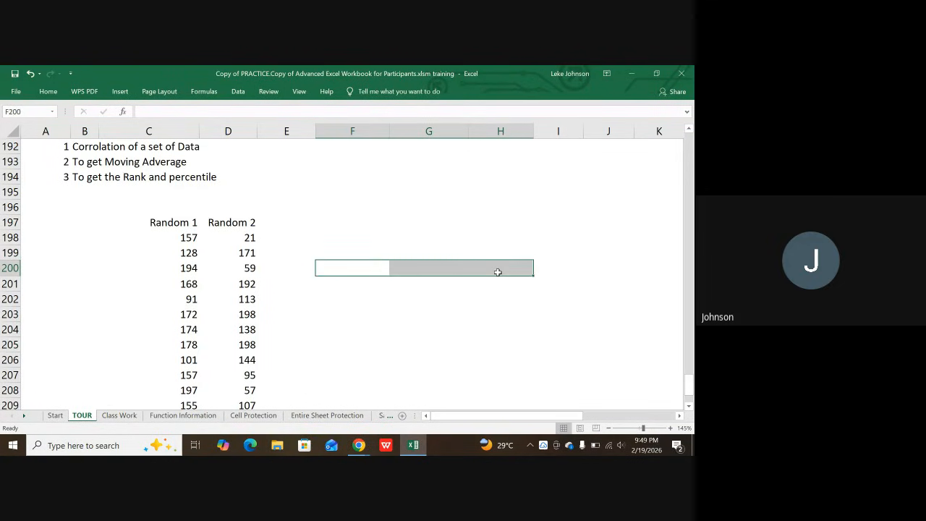
left_click(441, 331)
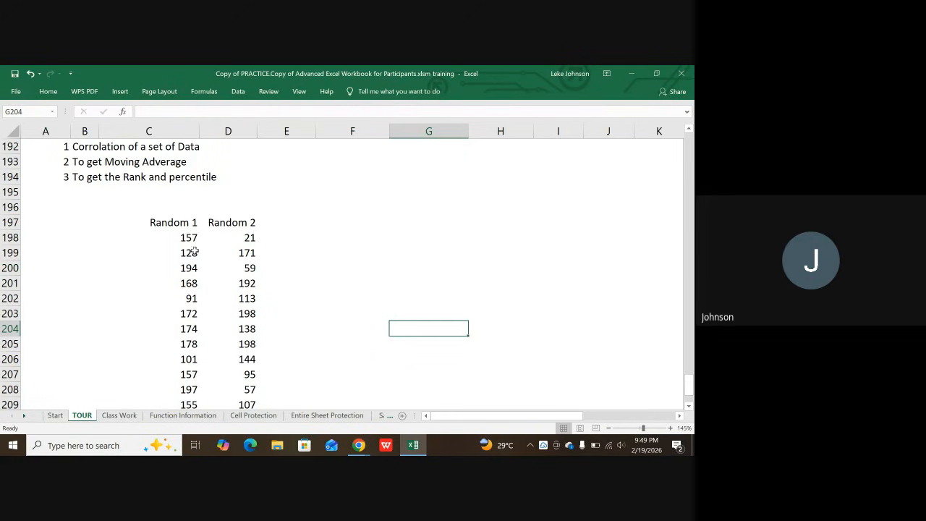
- Start another Correlation analysis from the Data Analysis tools and reselect C197:D213 as the input range
left_click(240, 93)
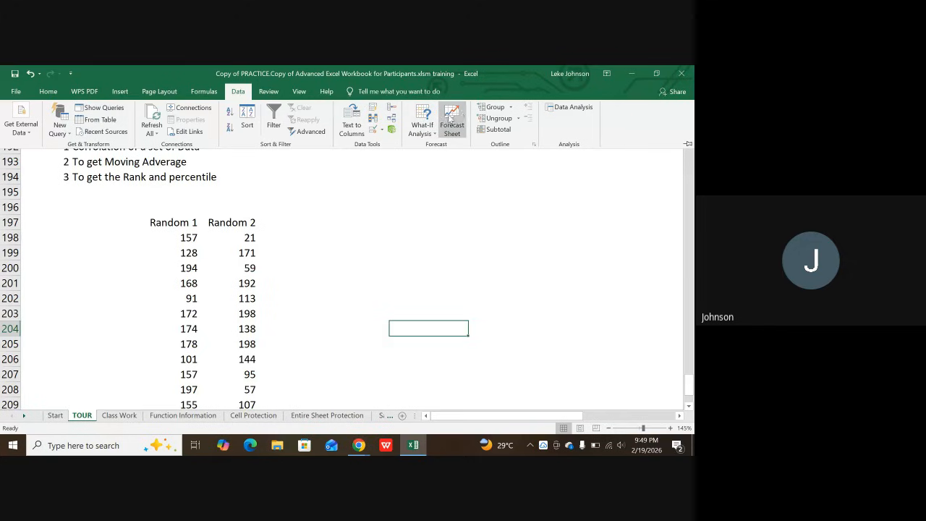
left_click(564, 108)
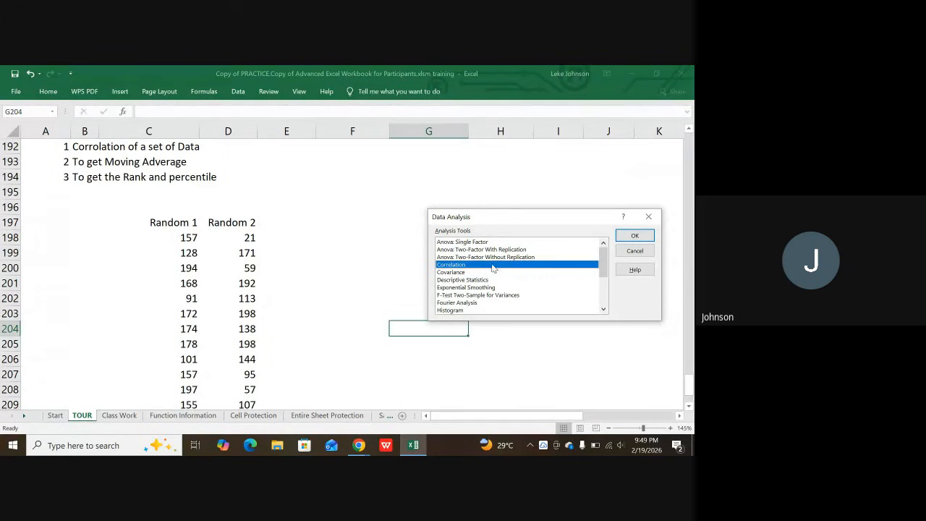
left_click(635, 237)
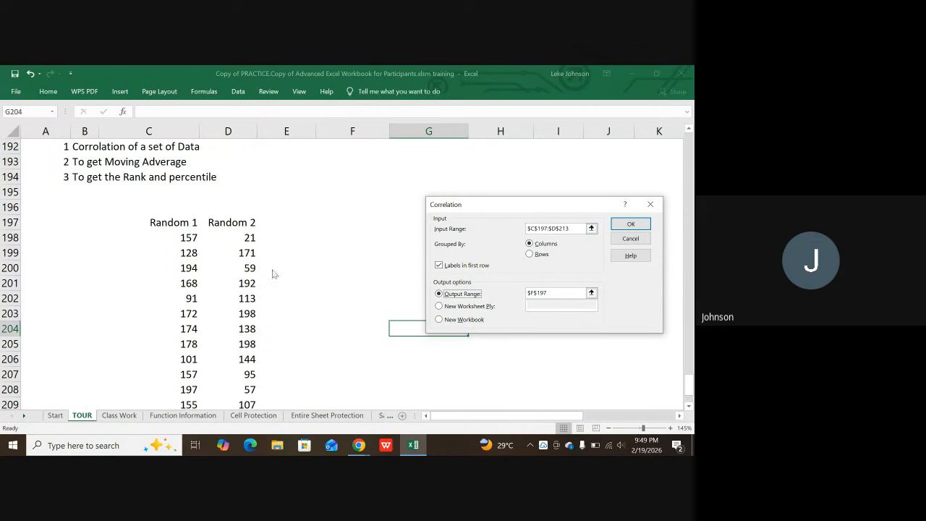
left_click(572, 228)
key("BackSpace")
key("BackSpace")
key("BackSpace")
key("BackSpace")
key("BackSpace")
key("BackSpace")
key("BackSpace")
key("BackSpace")
key("BackSpace")
key("BackSpace")
key("BackSpace")
key("BackSpace")
key("BackSpace")
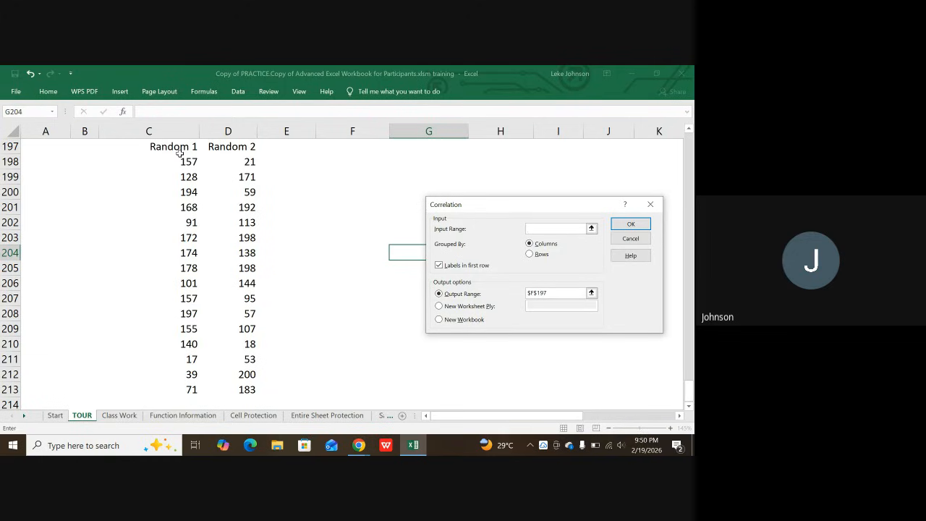
left_click_drag(179, 152, 250, 389)
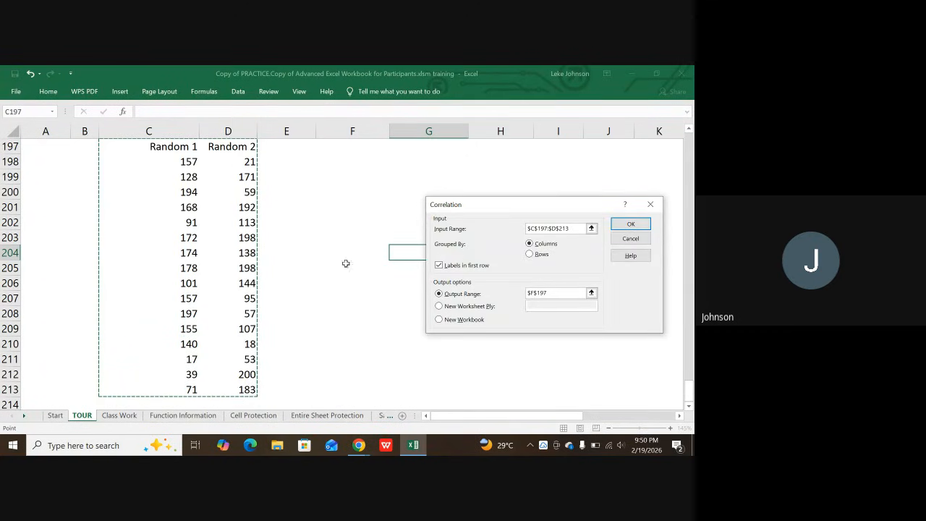
- Keep the first row as labels, set the output range to A215 and run the correlation
scroll(213, 241, "up", 1)
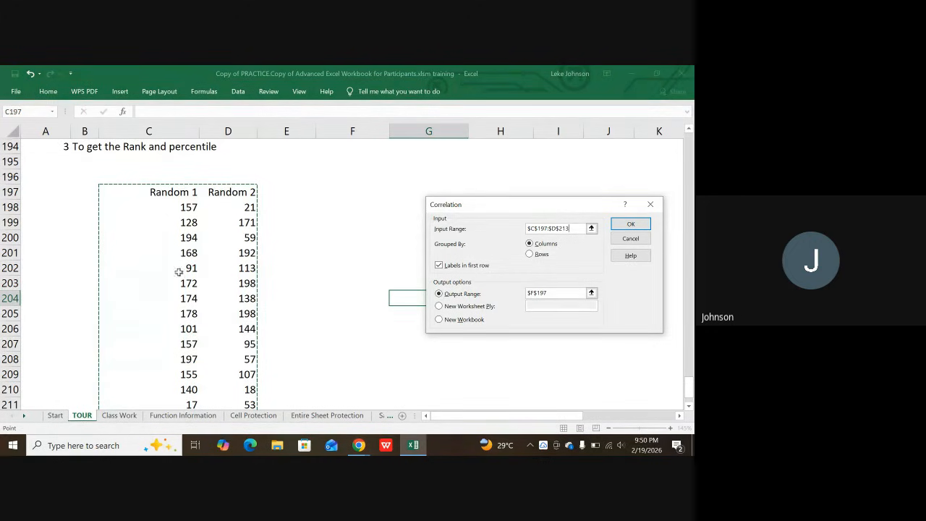
scroll(237, 289, "down", 1)
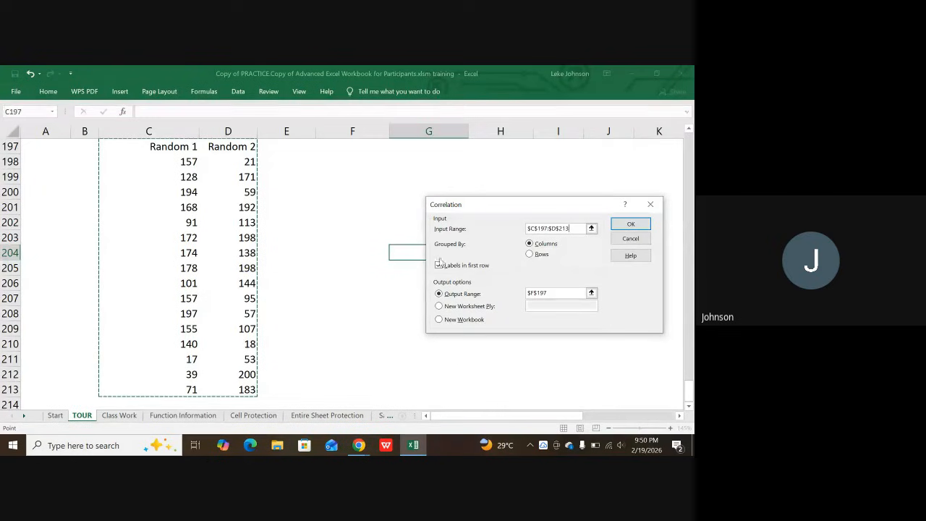
scroll(249, 150, "up", 1)
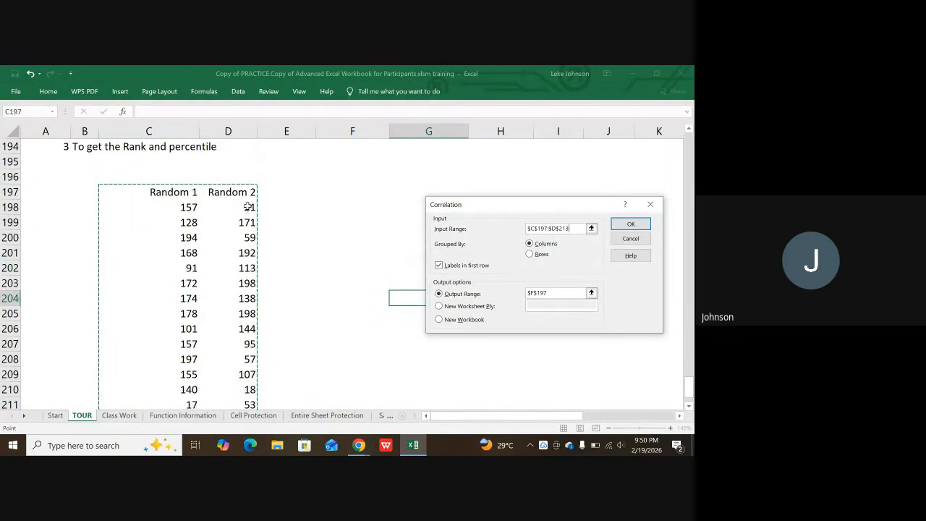
left_click(438, 266)
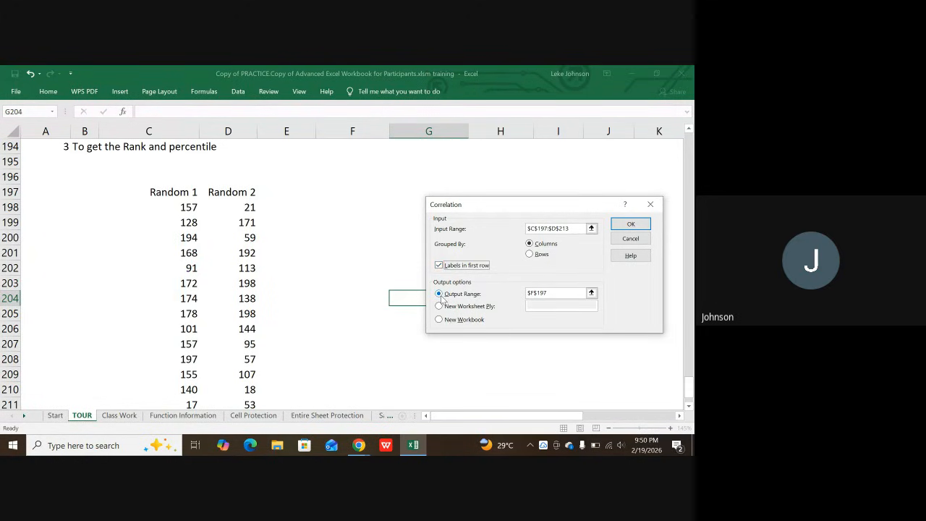
left_click(440, 295)
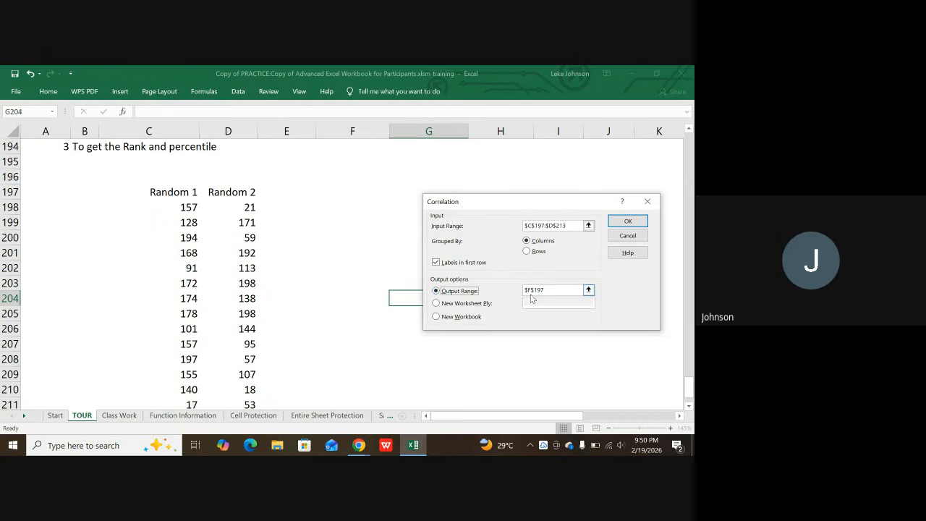
left_click(552, 289)
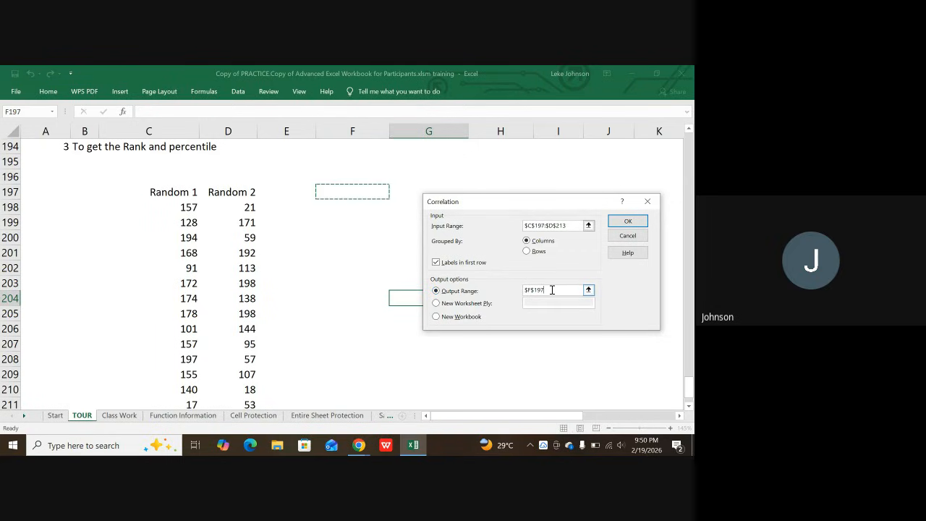
key("BackSpace")
key("BackSpace")
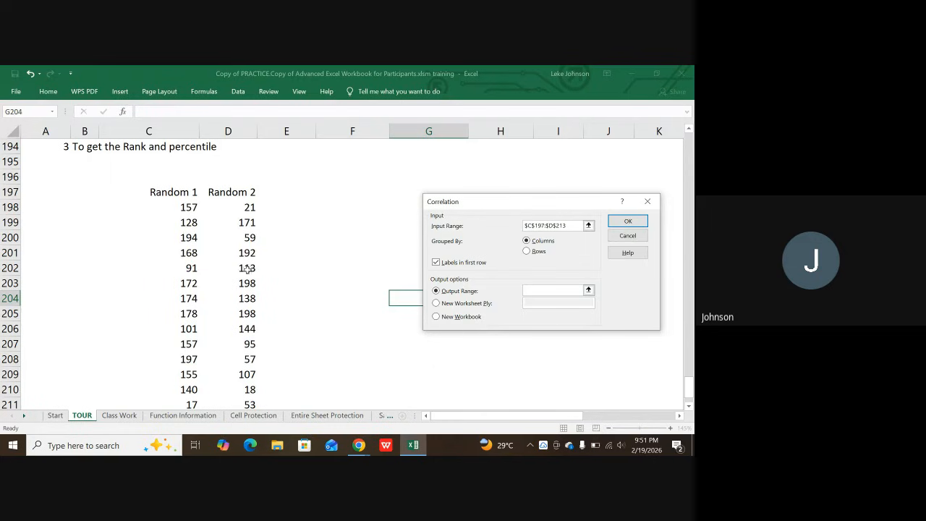
scroll(308, 272, "down", 2)
scroll(304, 346, "down", 2)
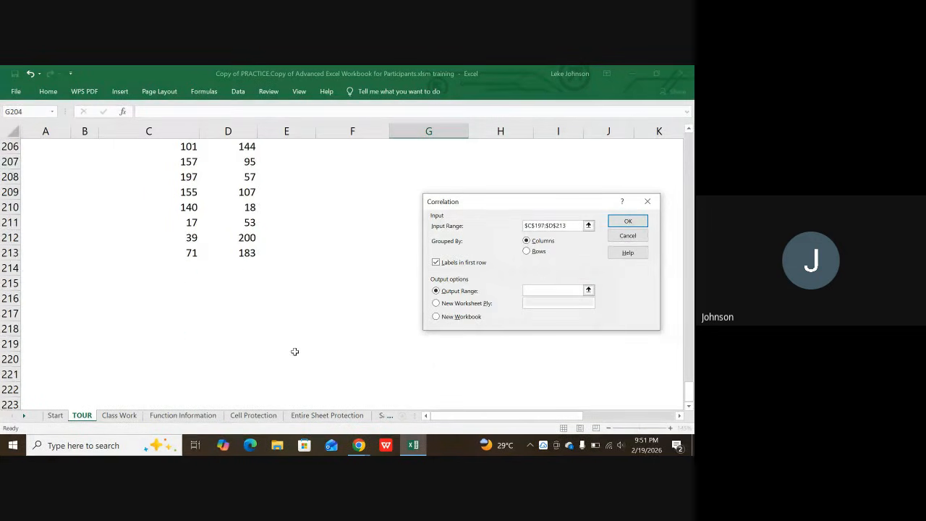
left_click(60, 286)
left_click(627, 222)
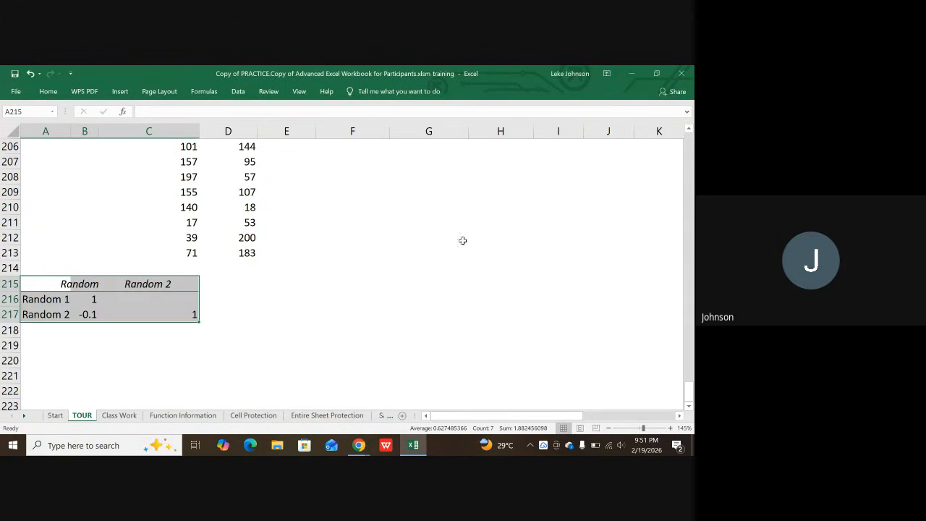
- Examine the correlation matrix in A215:C217, matching the Random 1 and Random 2 labels and inspecting the coefficient in B217
left_click(136, 354)
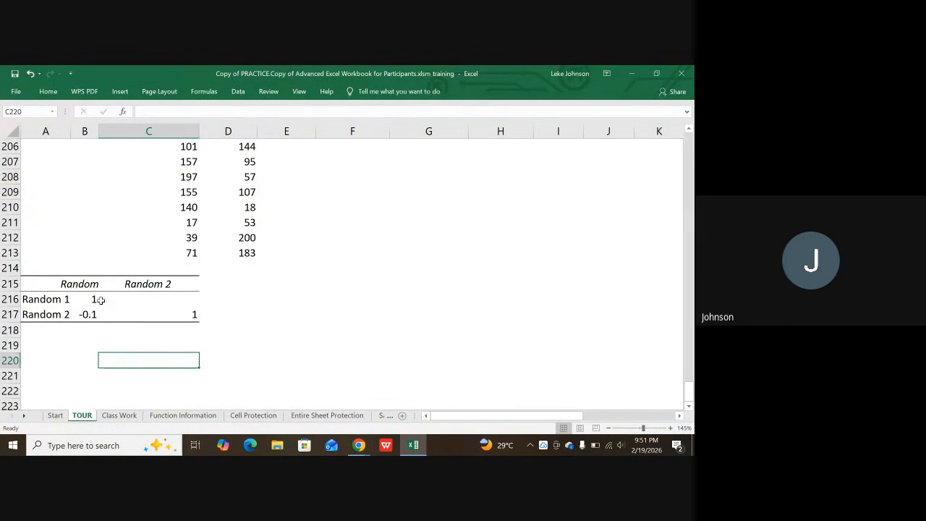
left_click(53, 300)
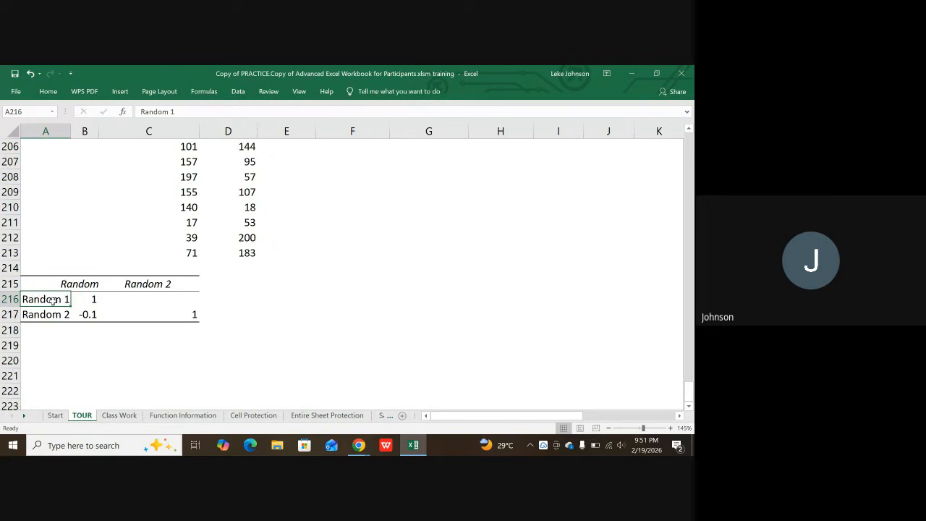
left_click(81, 284)
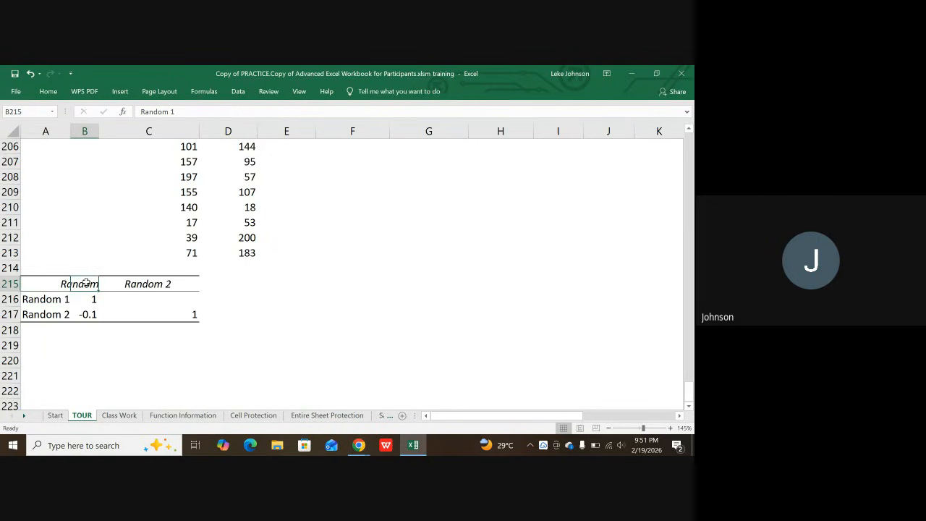
left_click(52, 298)
left_click(81, 284)
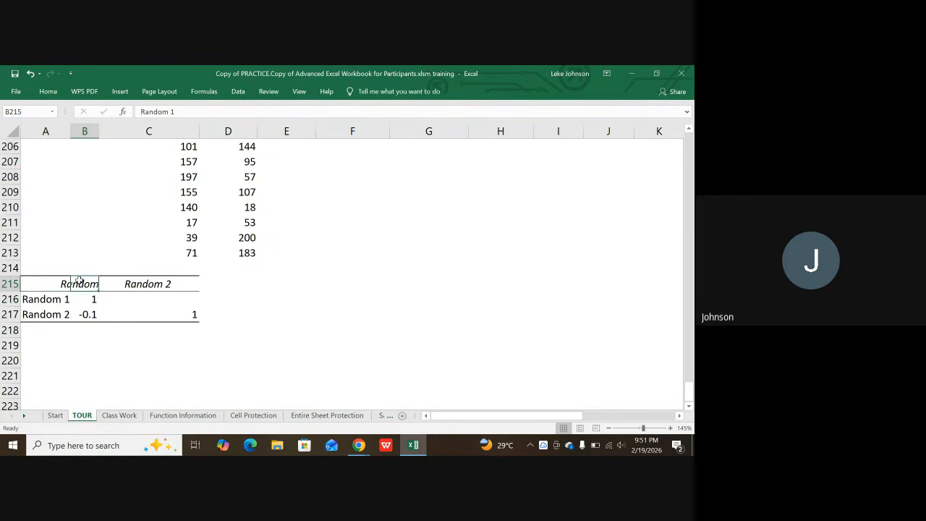
left_click(43, 315)
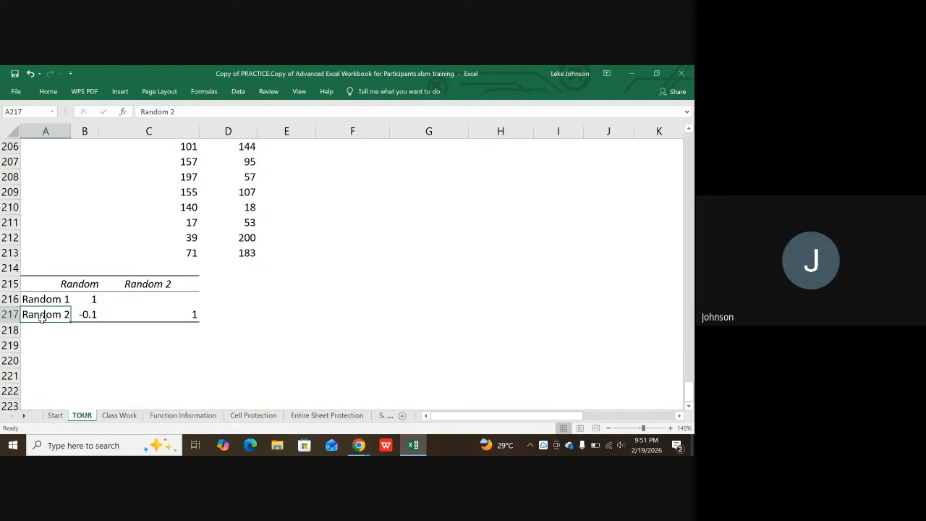
left_click(81, 284)
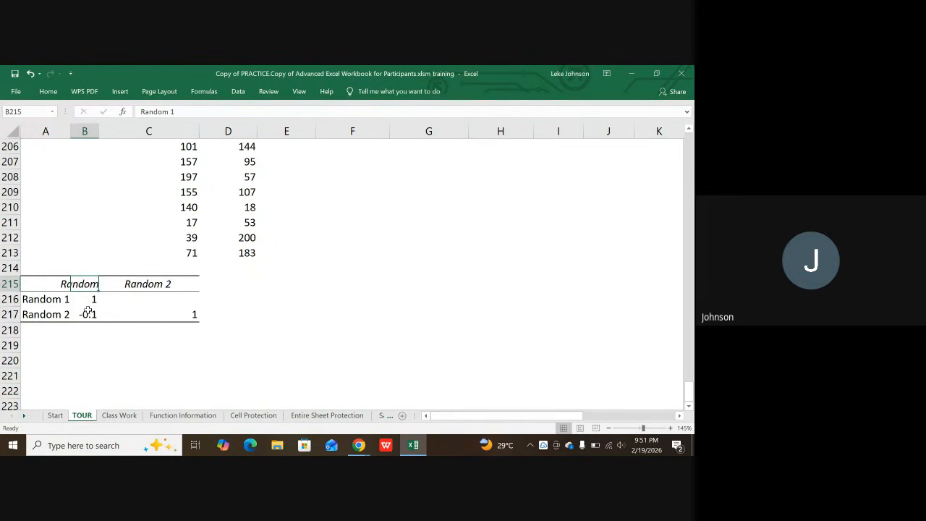
left_click(87, 314)
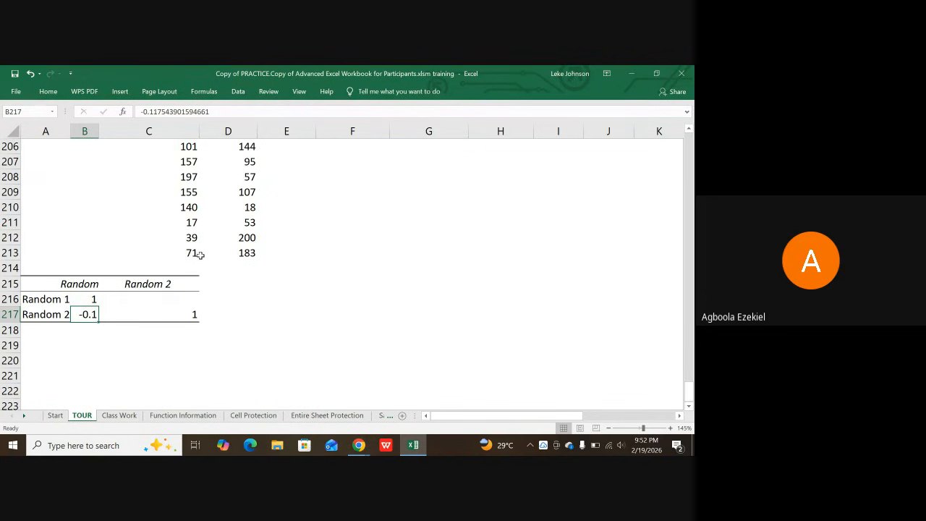
- Review the values under Random 1 (C198:C213) and Random 2 (D198:D213) by selecting each column's data in turn
scroll(209, 249, "up", 2)
scroll(217, 247, "up", 2)
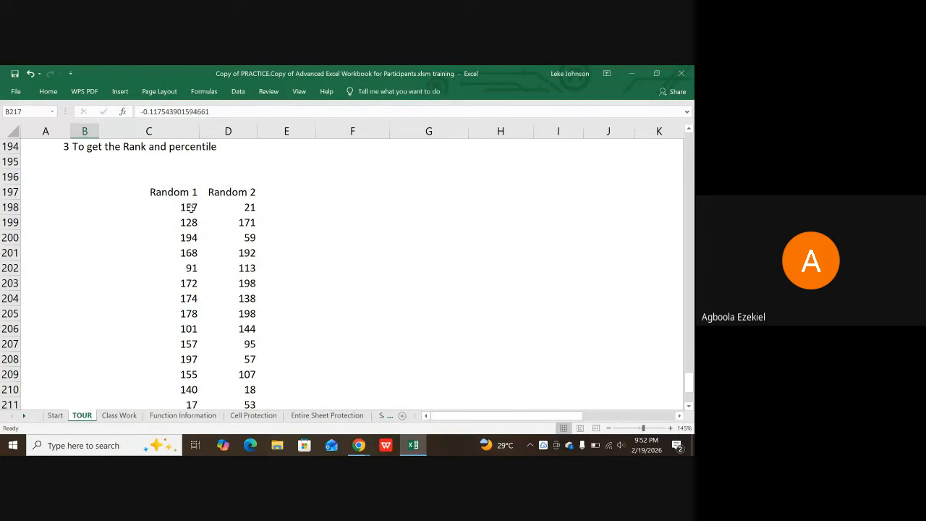
left_click_drag(191, 208, 187, 374)
scroll(233, 314, "up", 2)
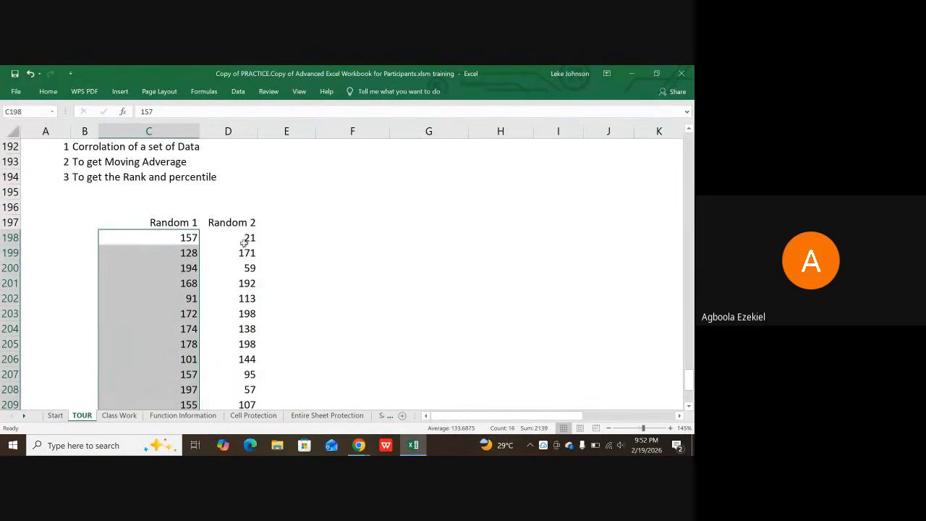
left_click_drag(244, 243, 249, 375)
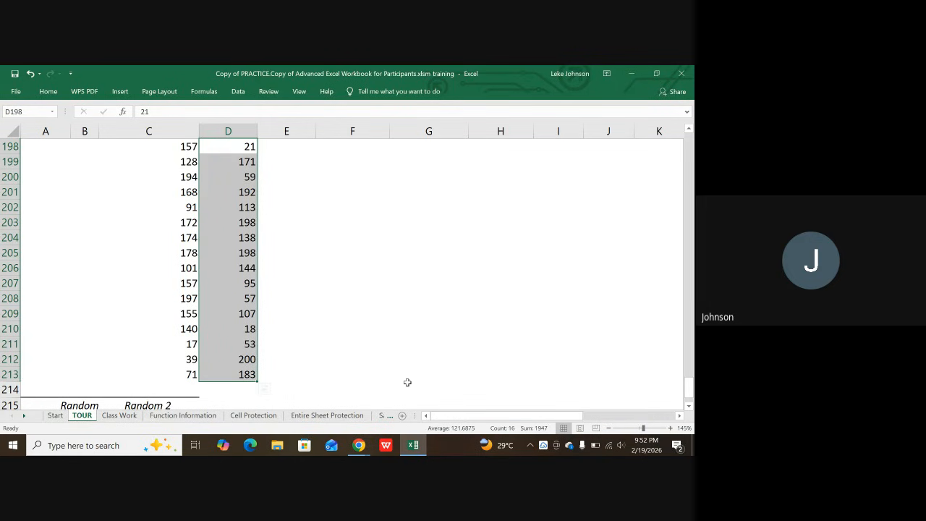
scroll(255, 150, "up", 2)
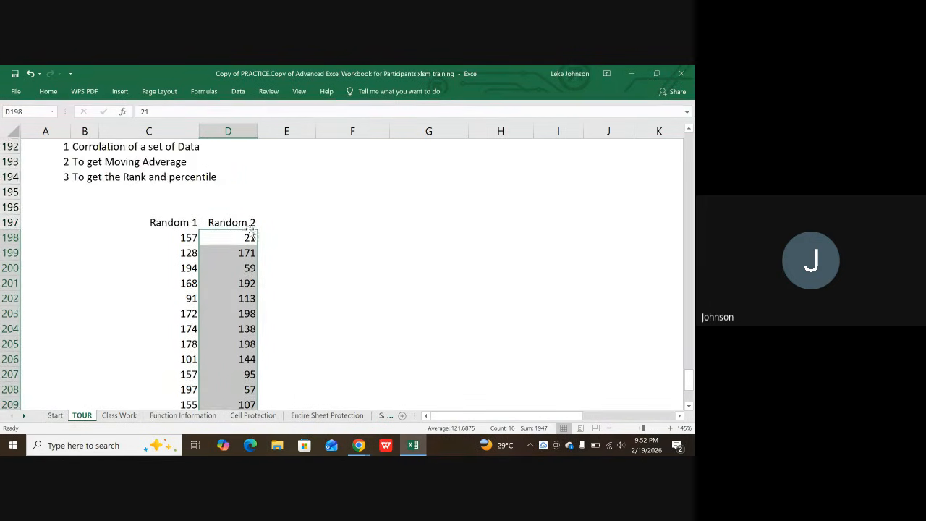
scroll(235, 226, "down", 1)
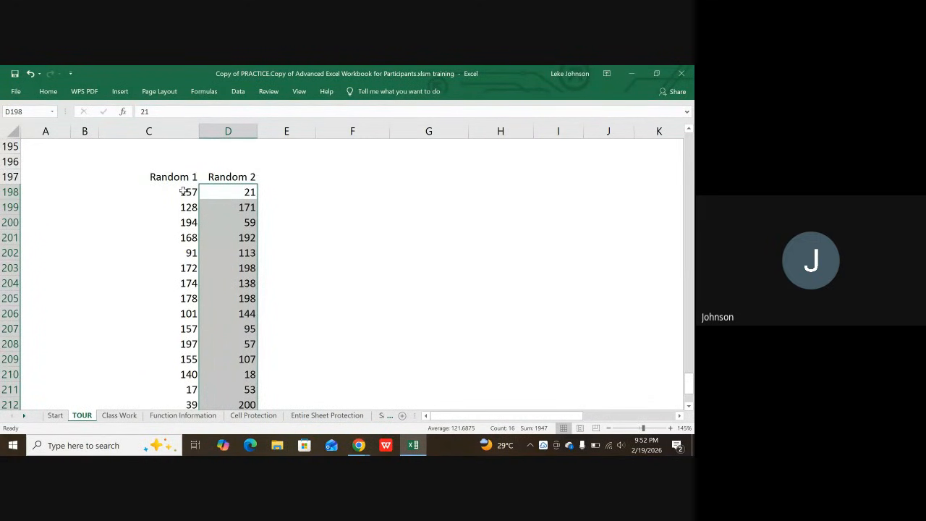
left_click_drag(184, 191, 189, 374)
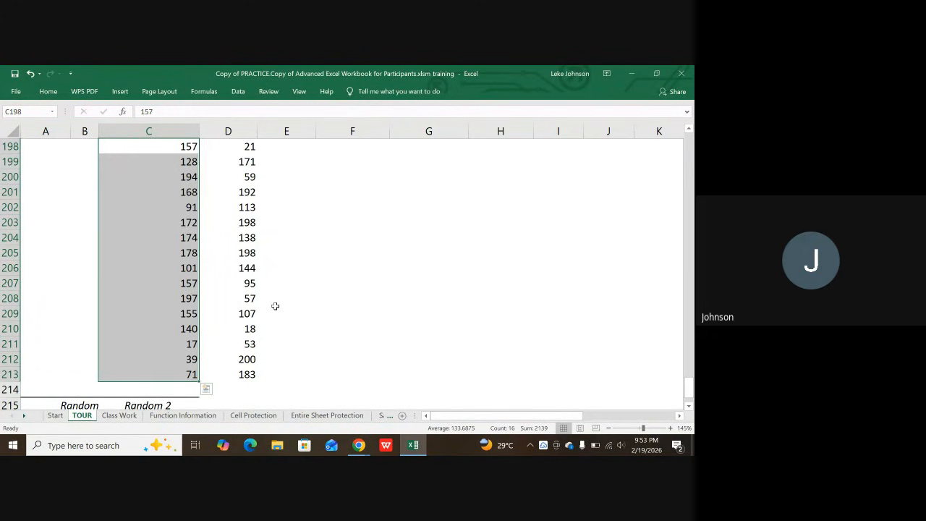
- Switch to the Google Meet call, mute and unmute the microphone, and return to the Excel workbook
mouse_move(359, 444)
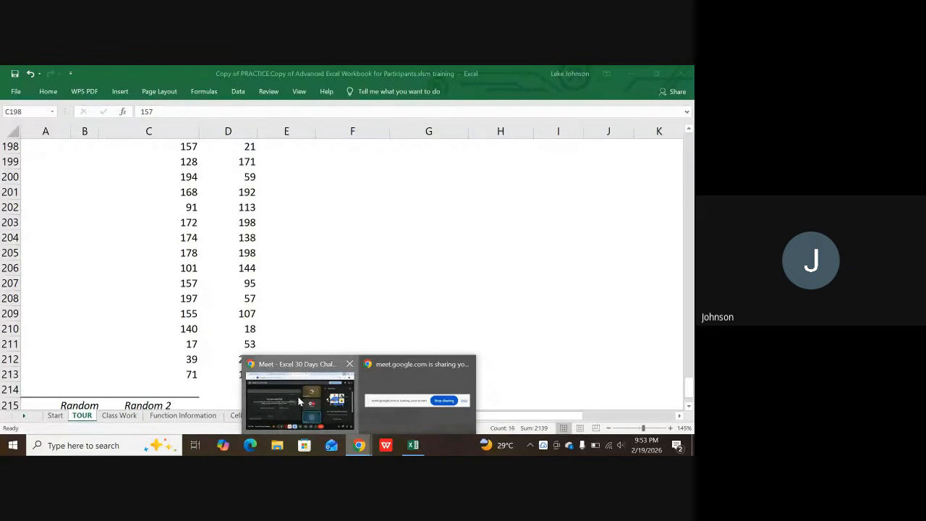
left_click(259, 418)
left_click(230, 413)
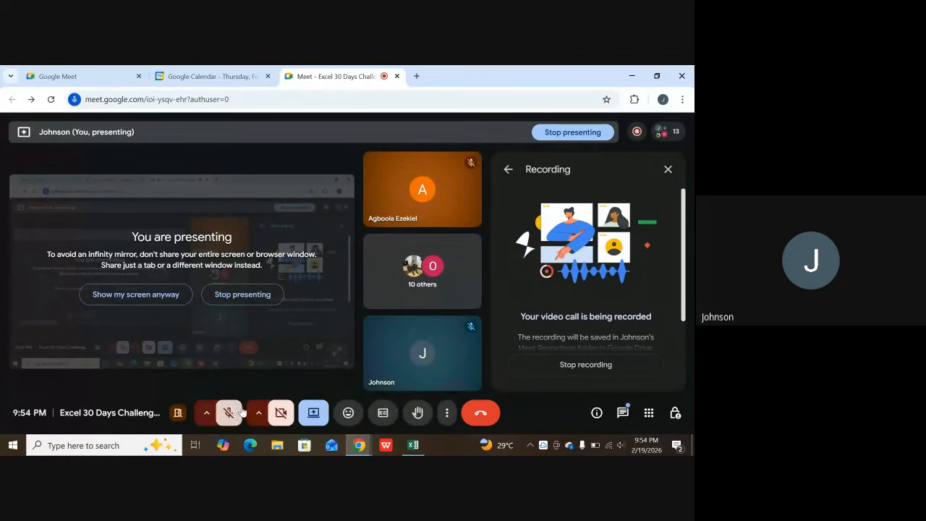
left_click(232, 414)
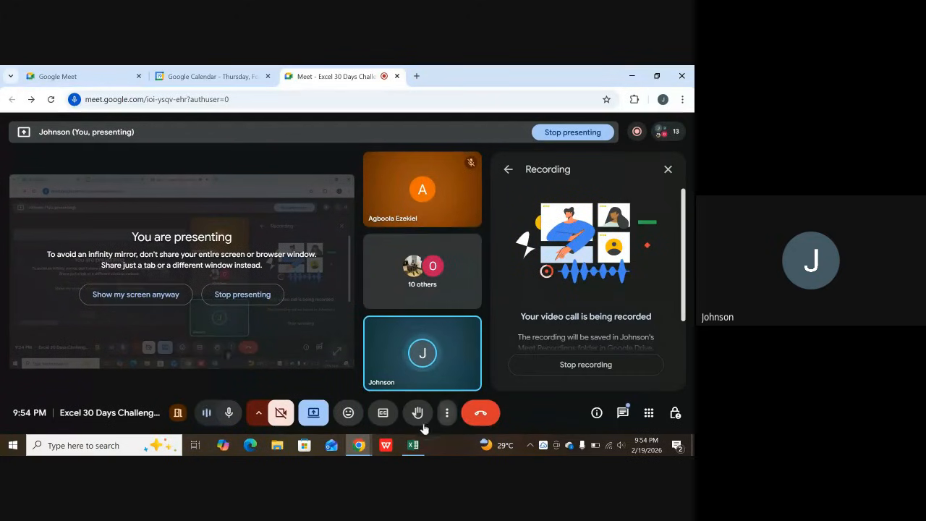
mouse_move(413, 445)
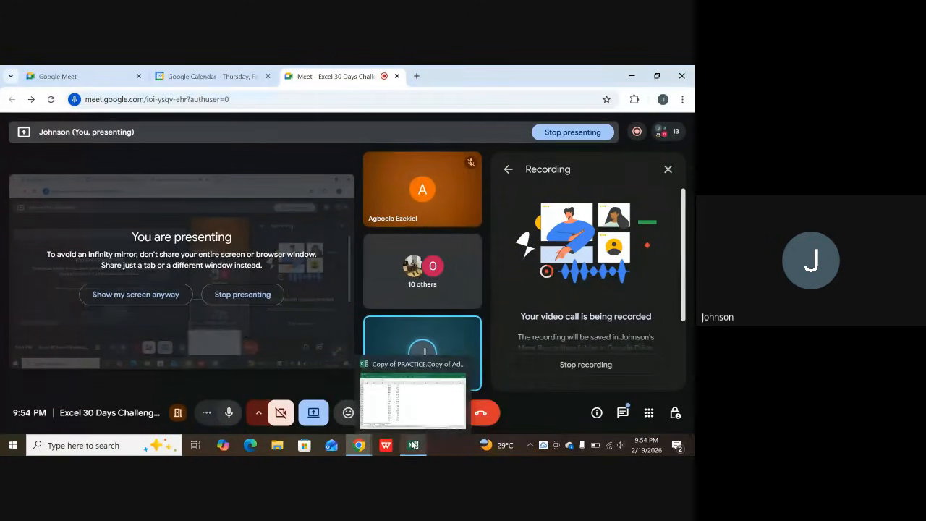
left_click(411, 399)
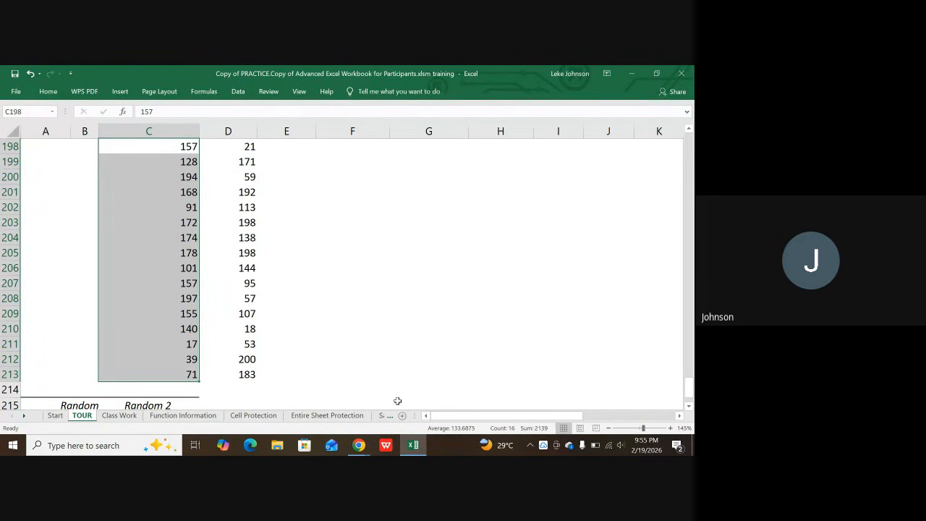
- Compare the first Random 1 and Random 2 values, and select the whole data range C197:D213 including its headers
scroll(311, 227, "up", 1)
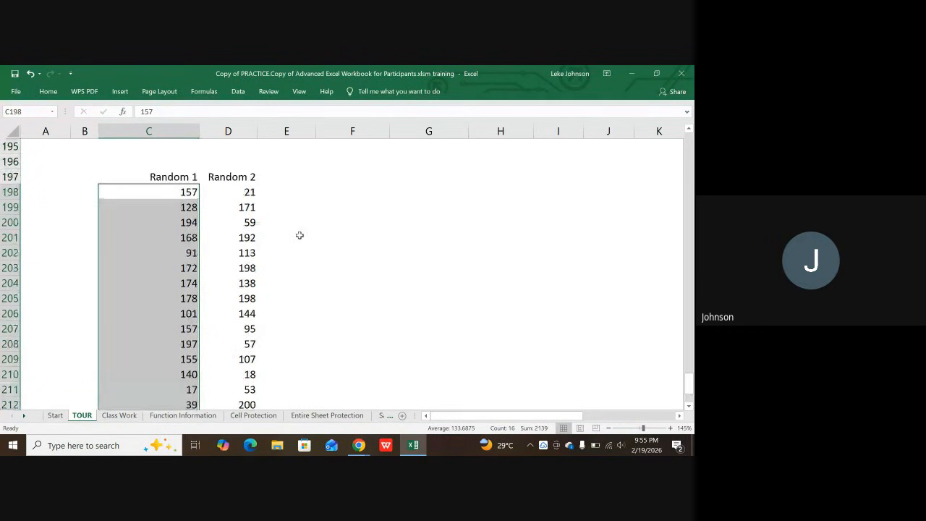
left_click(306, 209)
left_click(193, 190)
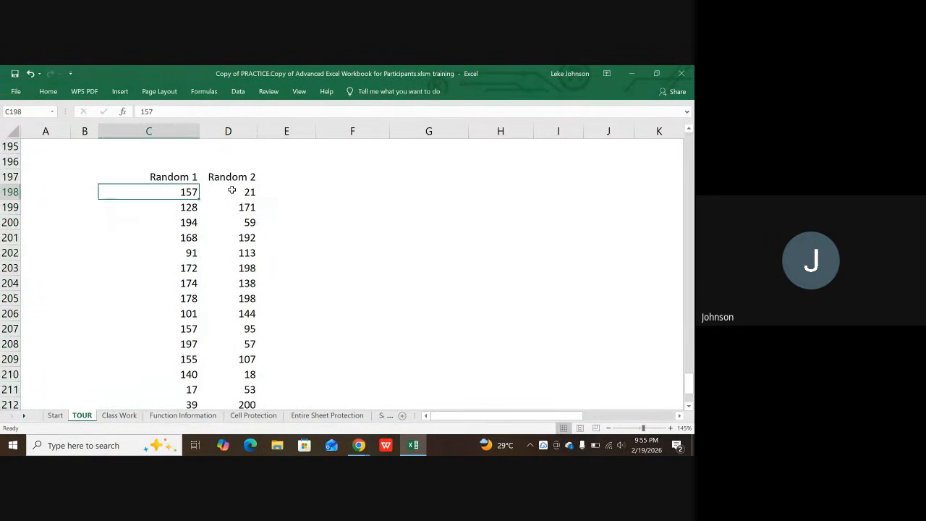
left_click(234, 188)
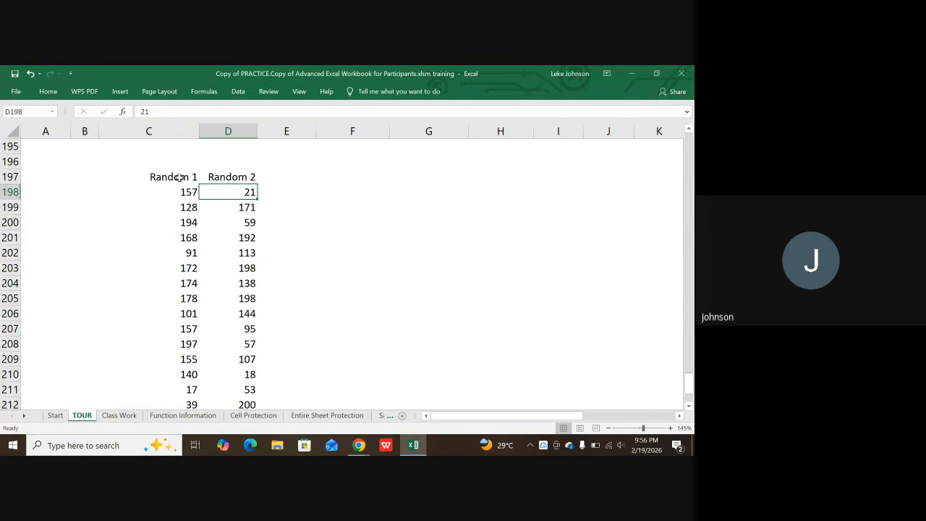
left_click(183, 177)
left_click_drag(183, 176, 246, 301)
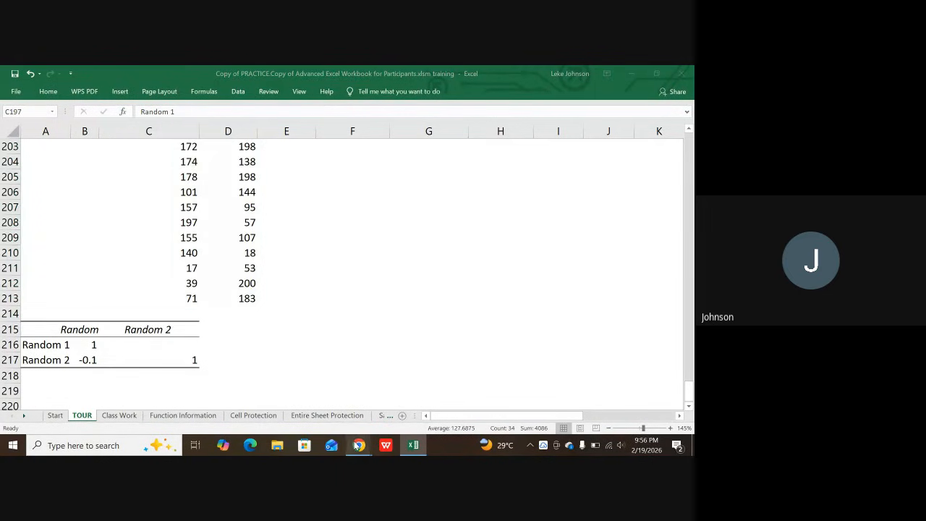
- Switch to the Google Meet call and stop its recording
mouse_move(358, 445)
left_click(280, 388)
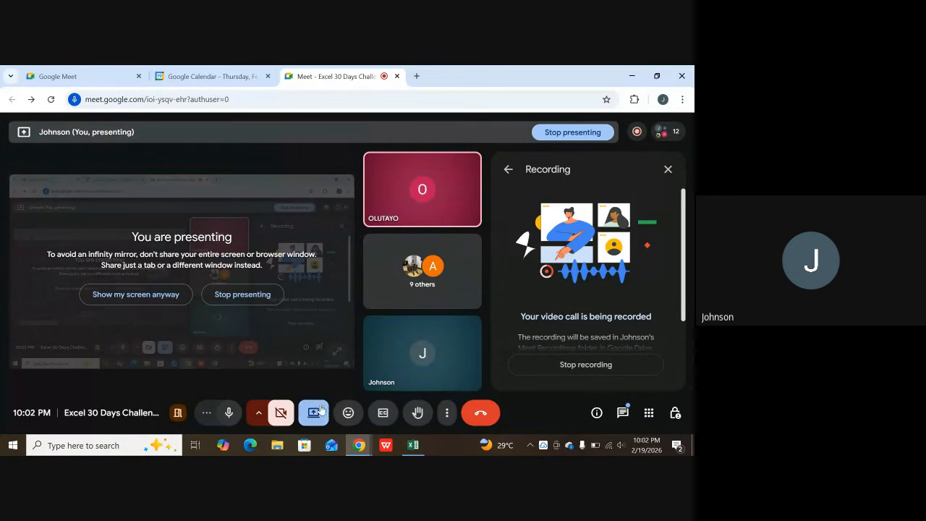
left_click(638, 132)
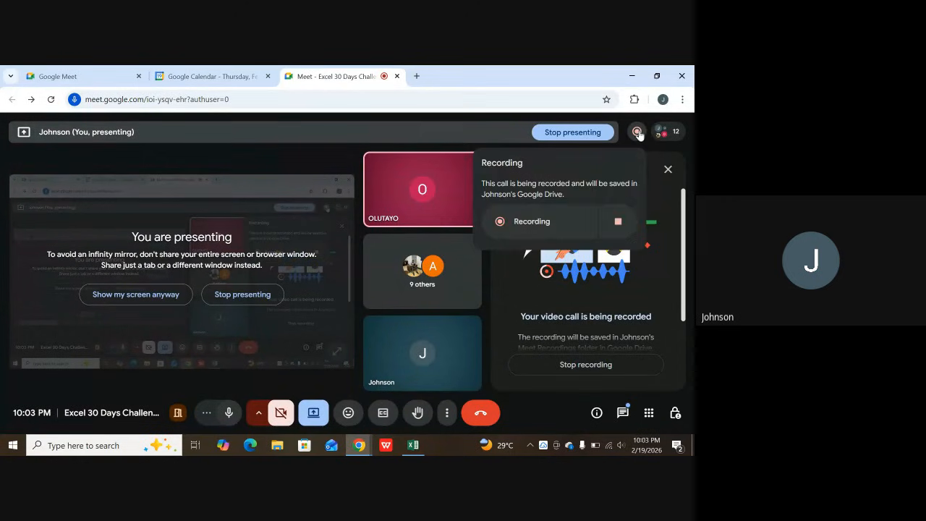
left_click(620, 221)
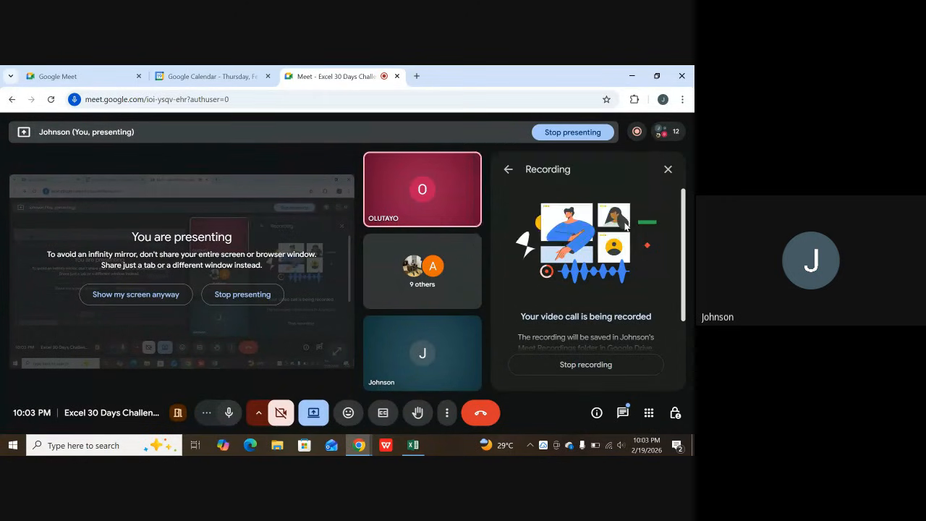